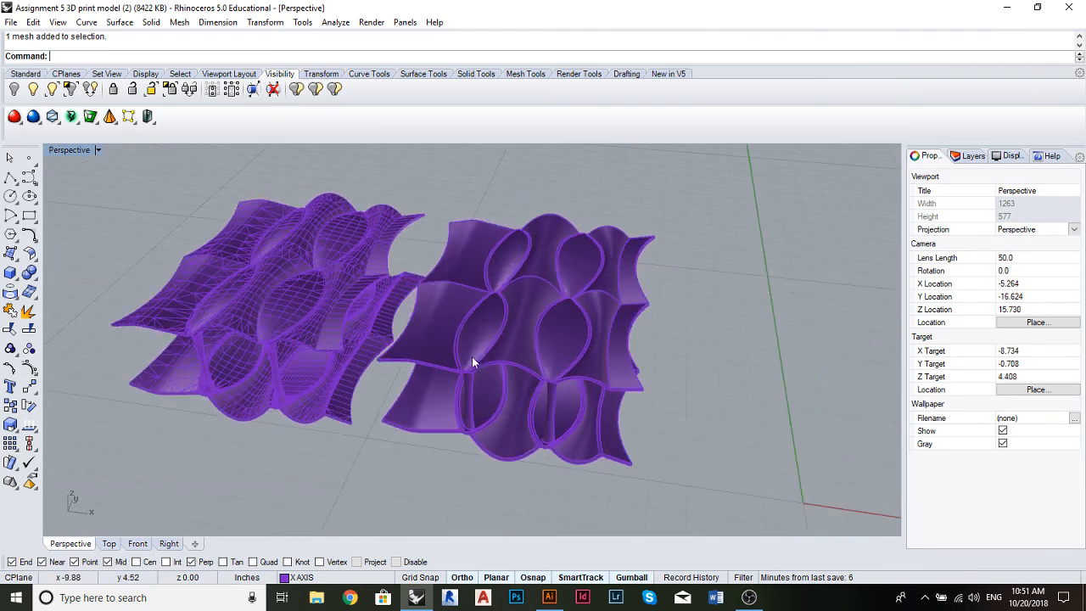
Examine the mesh and polysurface versions of the wavy two-layer model from several angles
left_click_drag(486, 325, 478, 323)
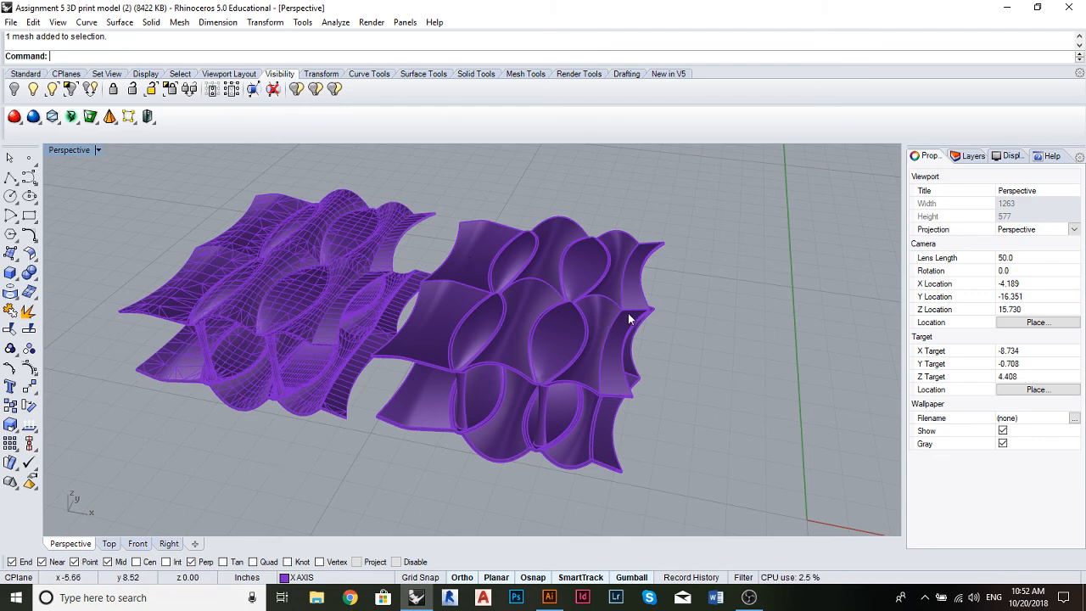
left_click_drag(630, 314, 628, 294)
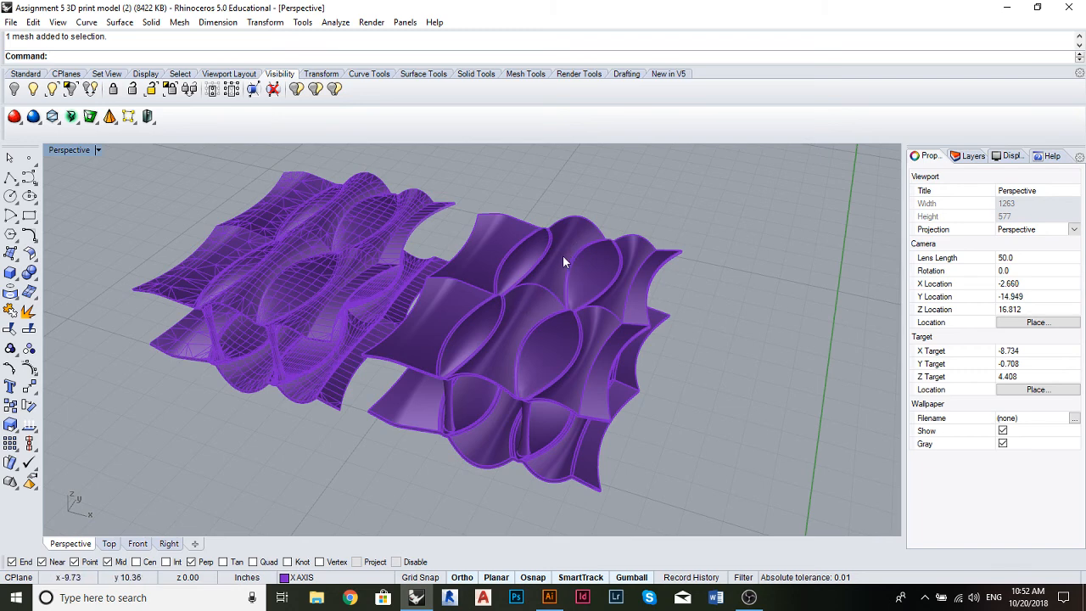
left_click_drag(520, 244, 538, 228)
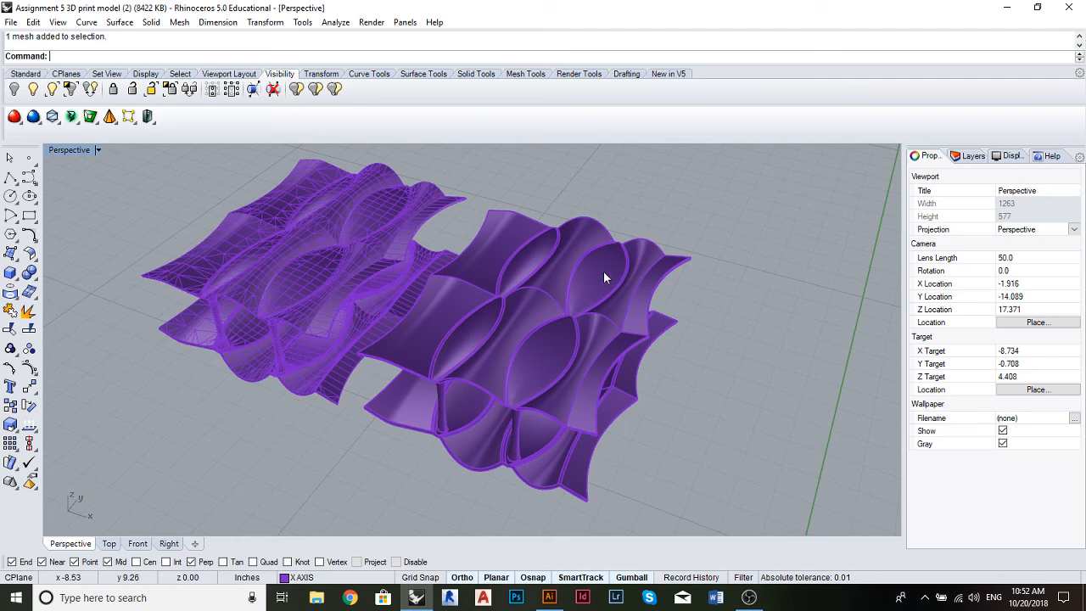
left_click_drag(501, 393, 499, 370)
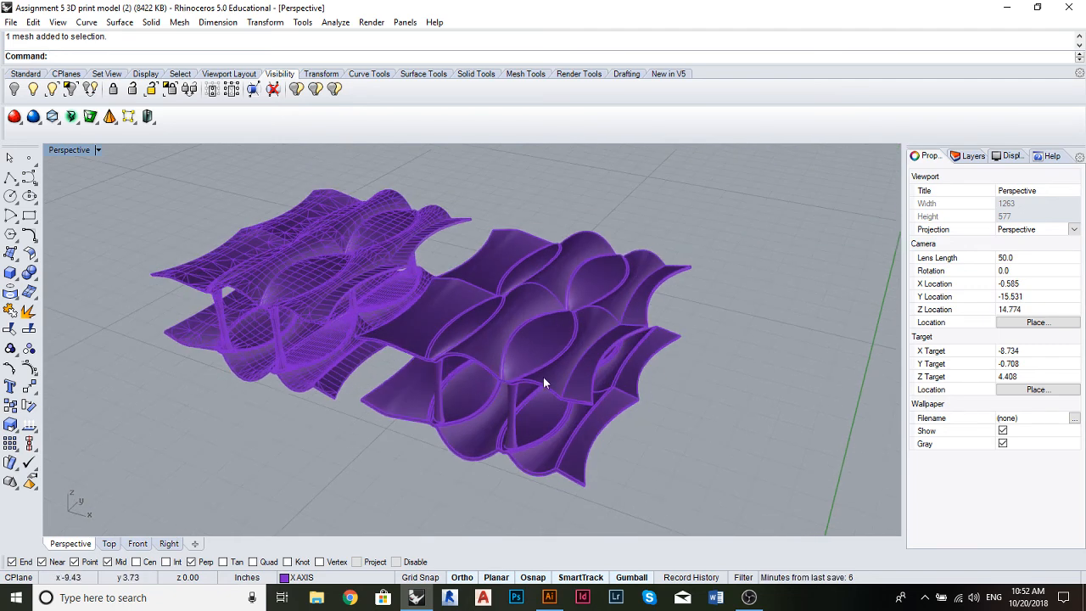
left_click_drag(510, 305, 519, 334)
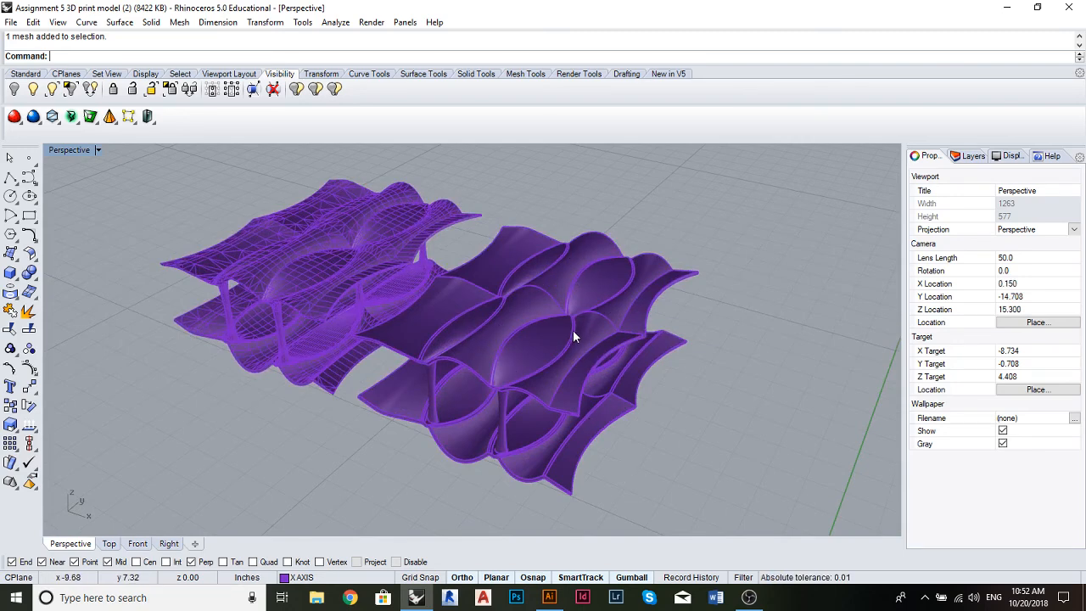
left_click_drag(561, 317, 623, 349)
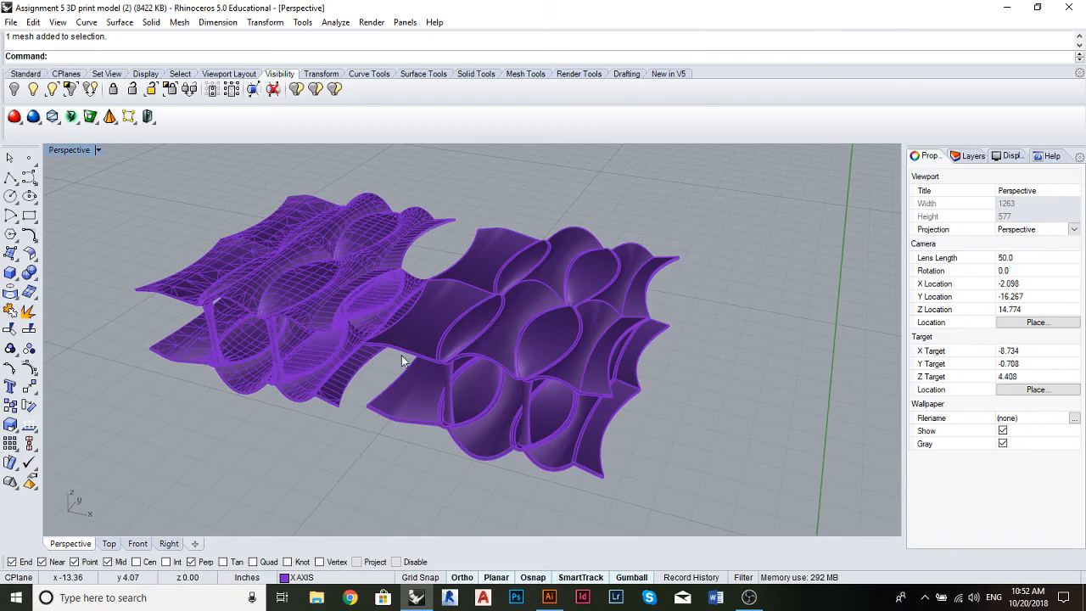
left_click_drag(401, 360, 506, 409)
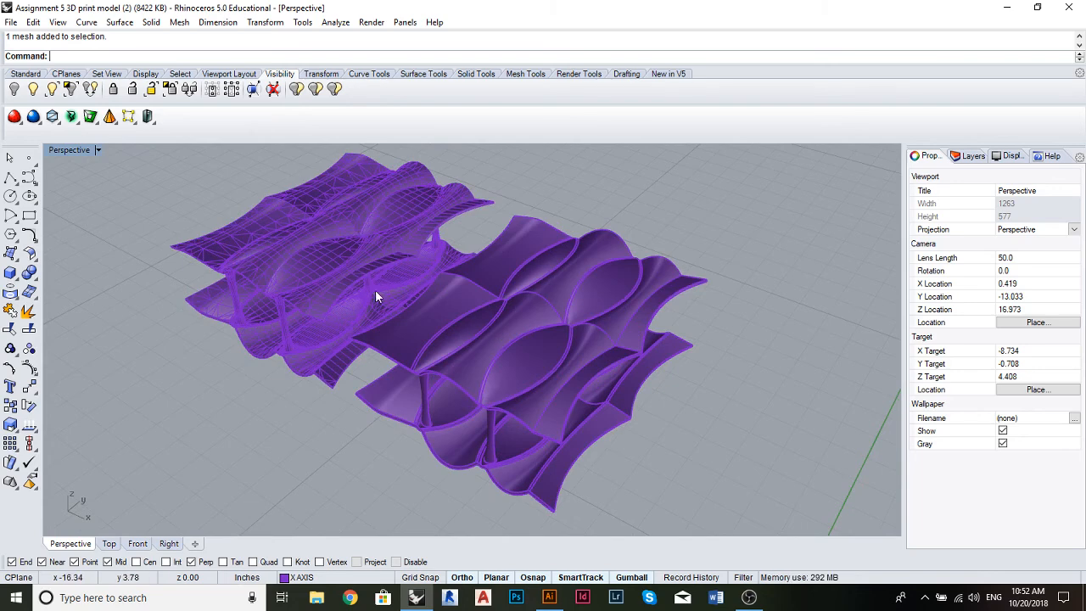
left_click_drag(376, 296, 340, 263)
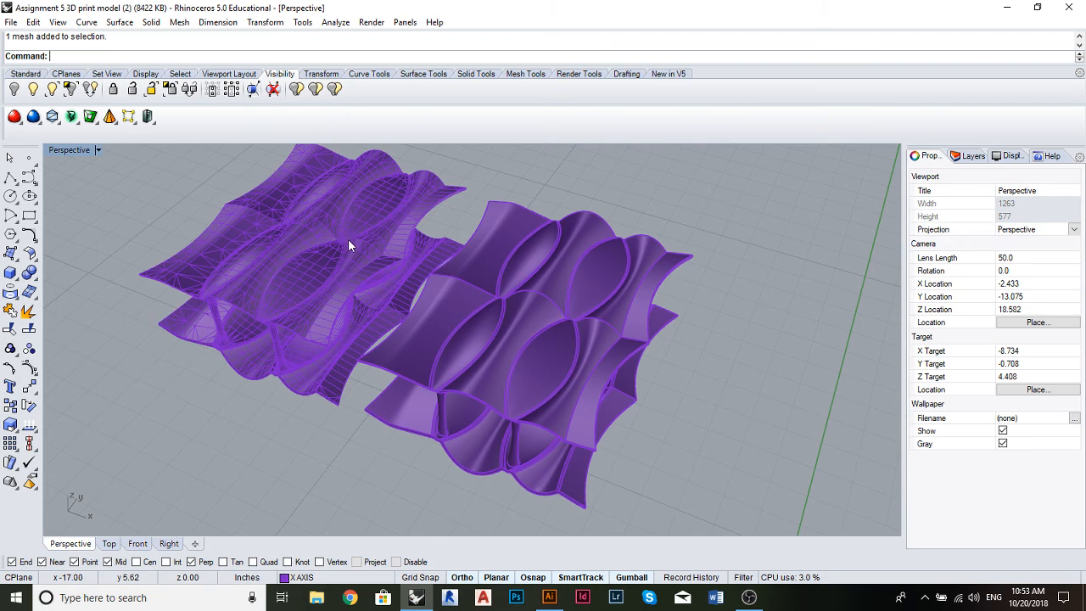
left_click_drag(348, 238, 344, 225)
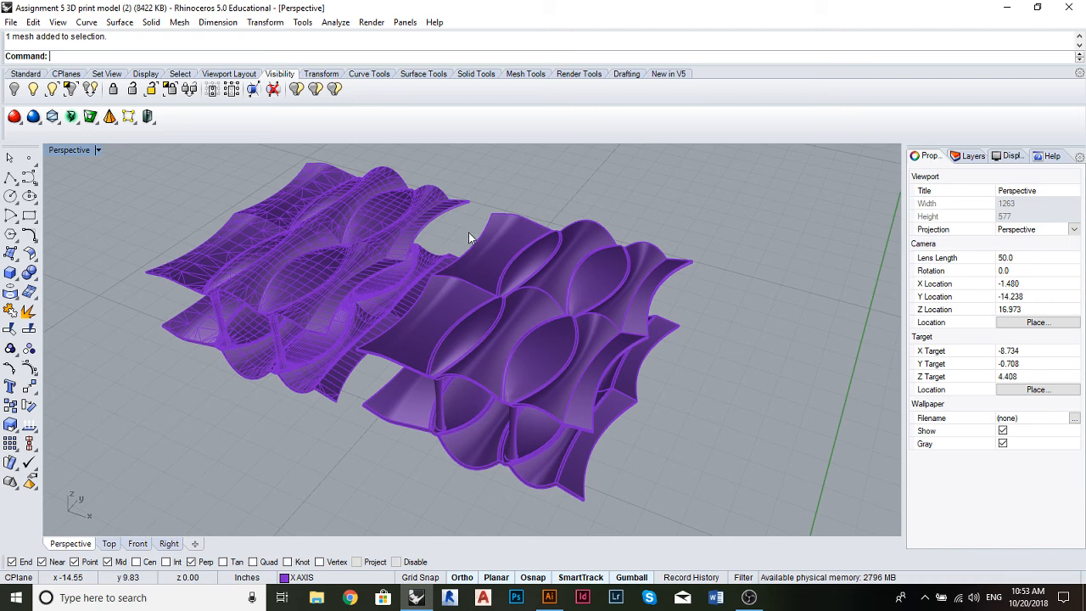
left_click_drag(470, 233, 483, 214)
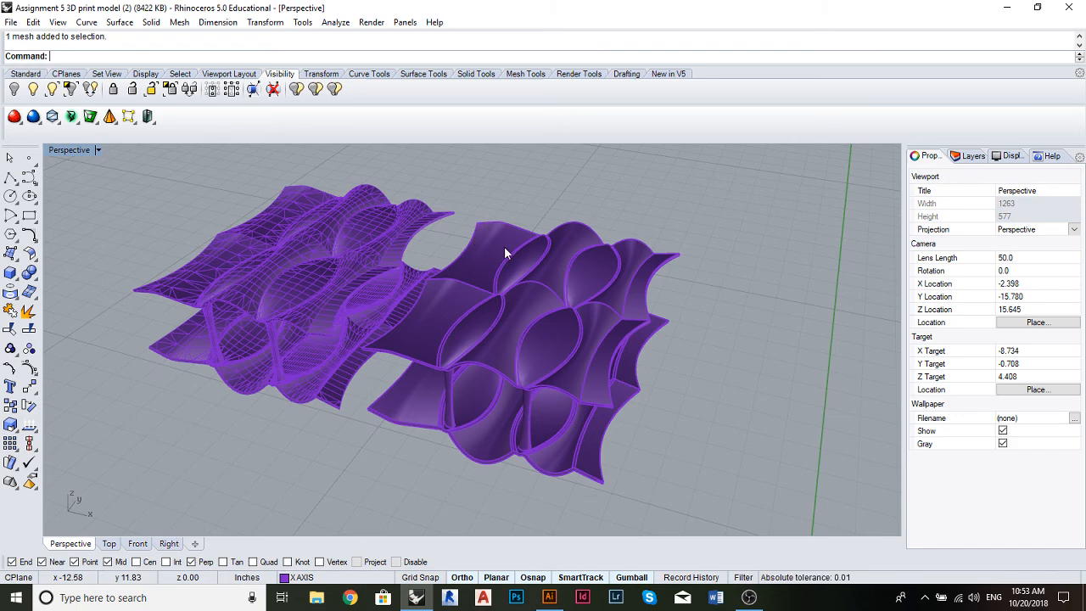
left_click_drag(517, 288, 571, 272)
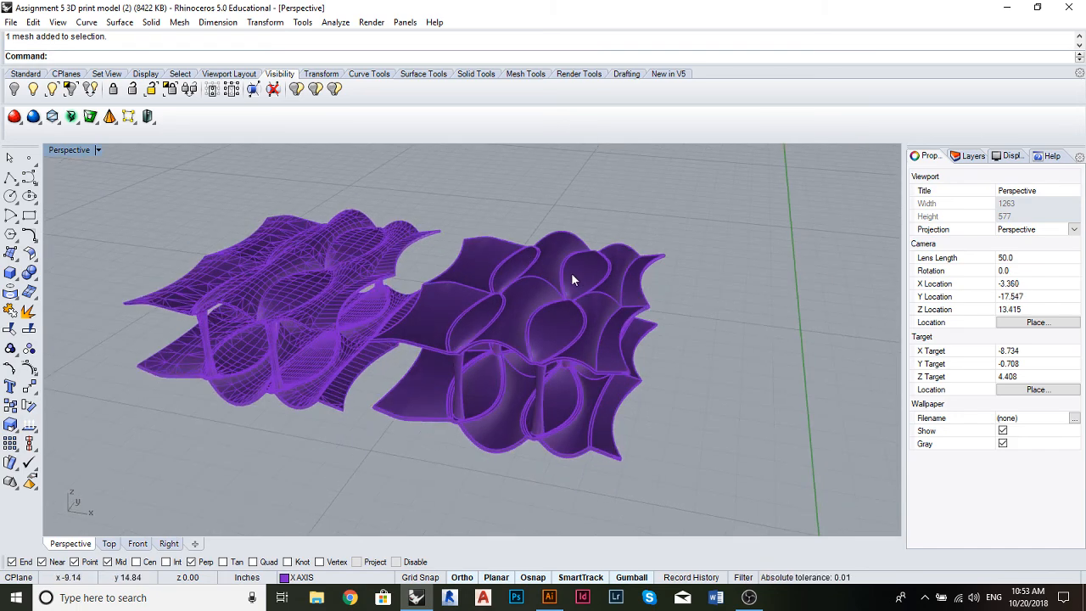
Select the polysurface model and the mesh model in turn to compare their object types and wireframe density
left_click(511, 324)
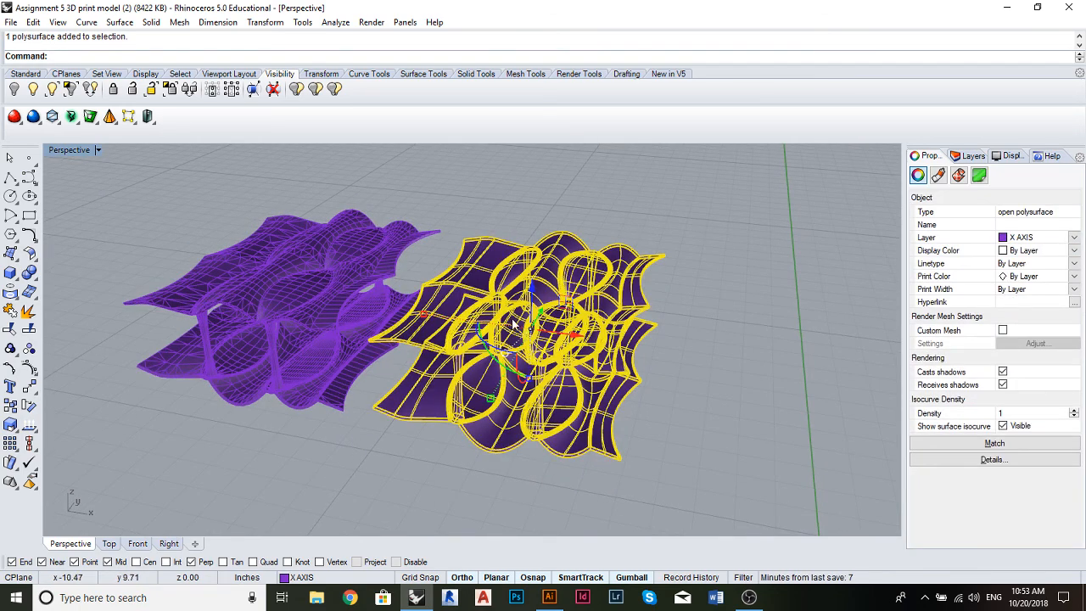
left_click(571, 210)
left_click_drag(571, 210, 592, 289)
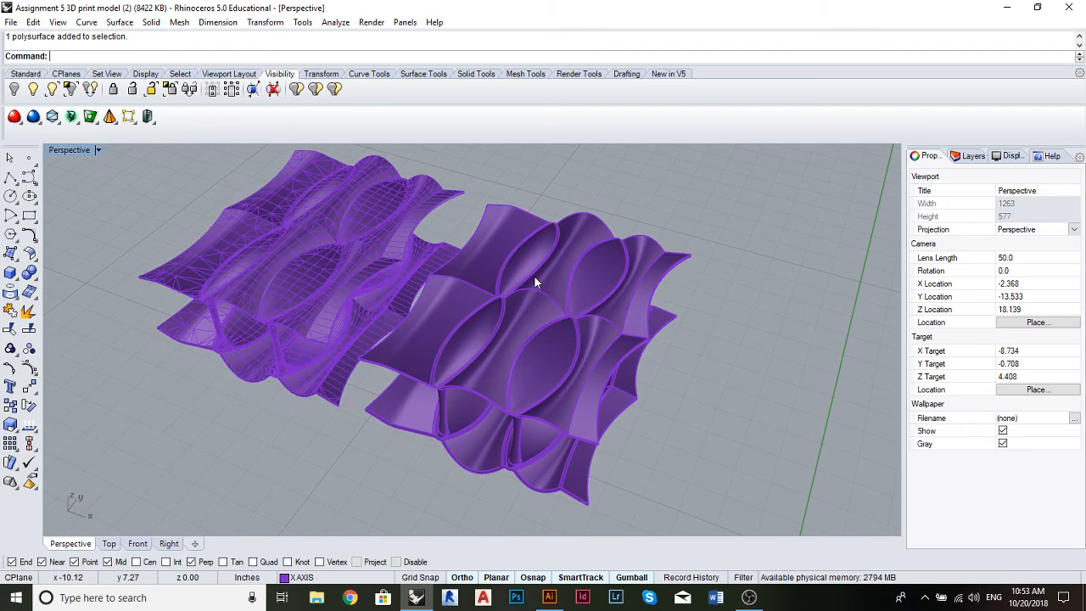
left_click(307, 181)
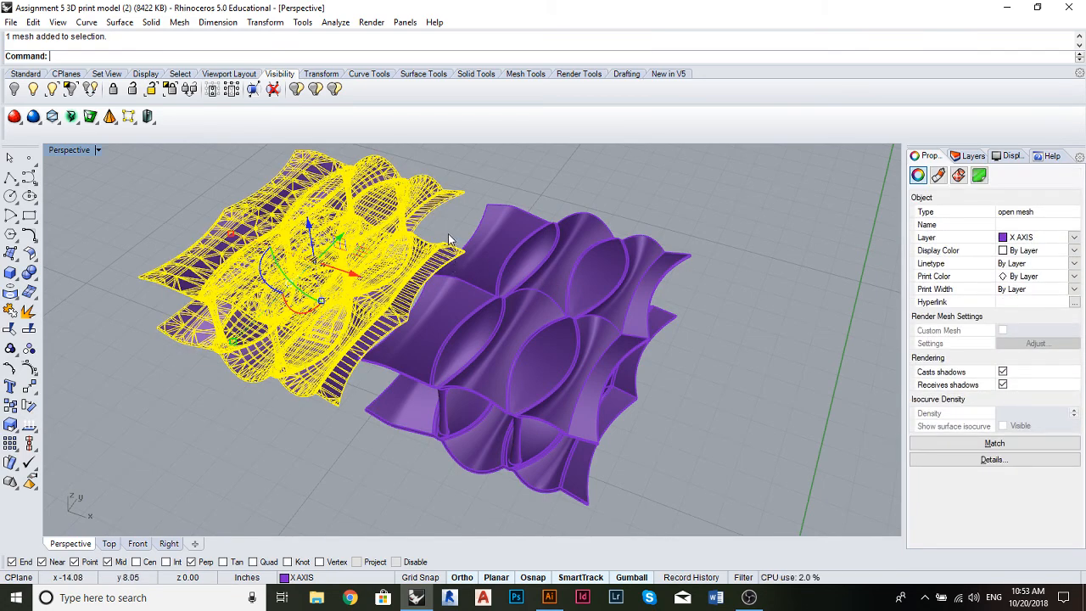
key("Escape")
left_click(512, 234)
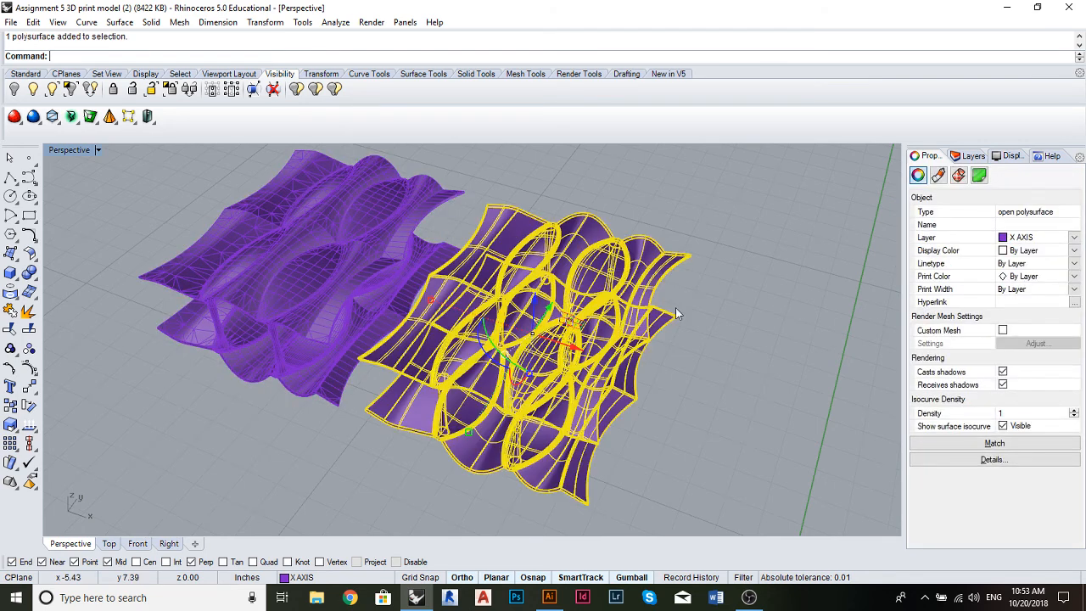
left_click(343, 236)
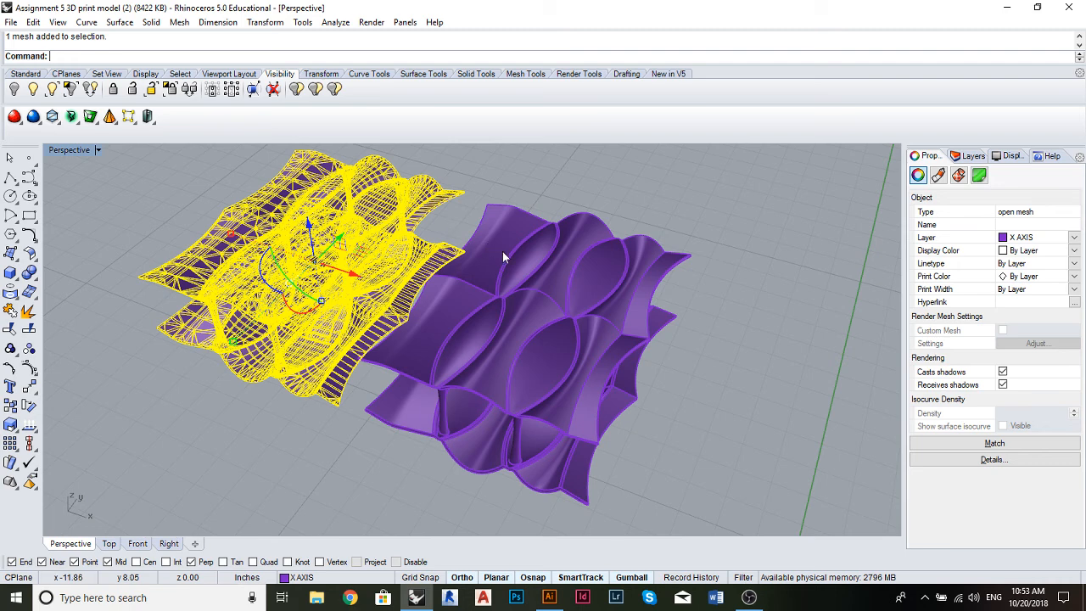
left_click(543, 274)
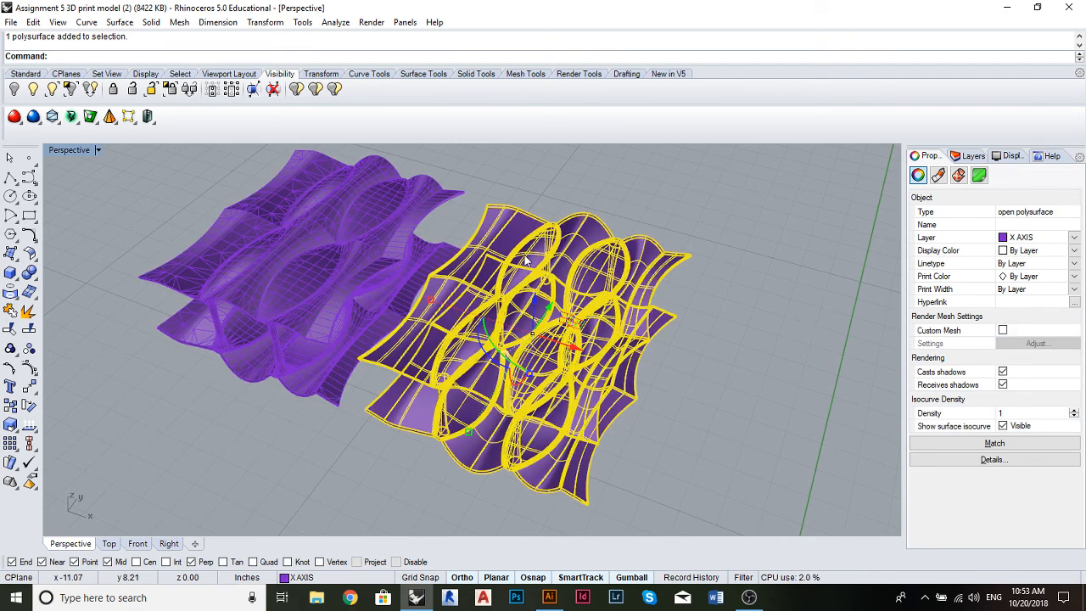
left_click(731, 307)
left_click_drag(731, 307, 780, 280)
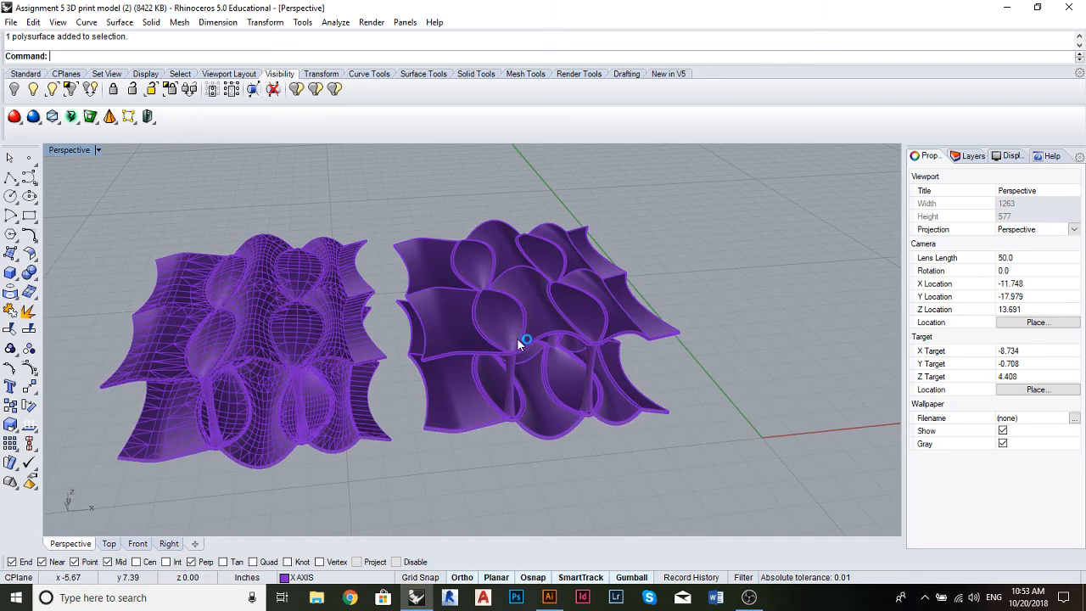
left_click_drag(504, 381, 483, 366)
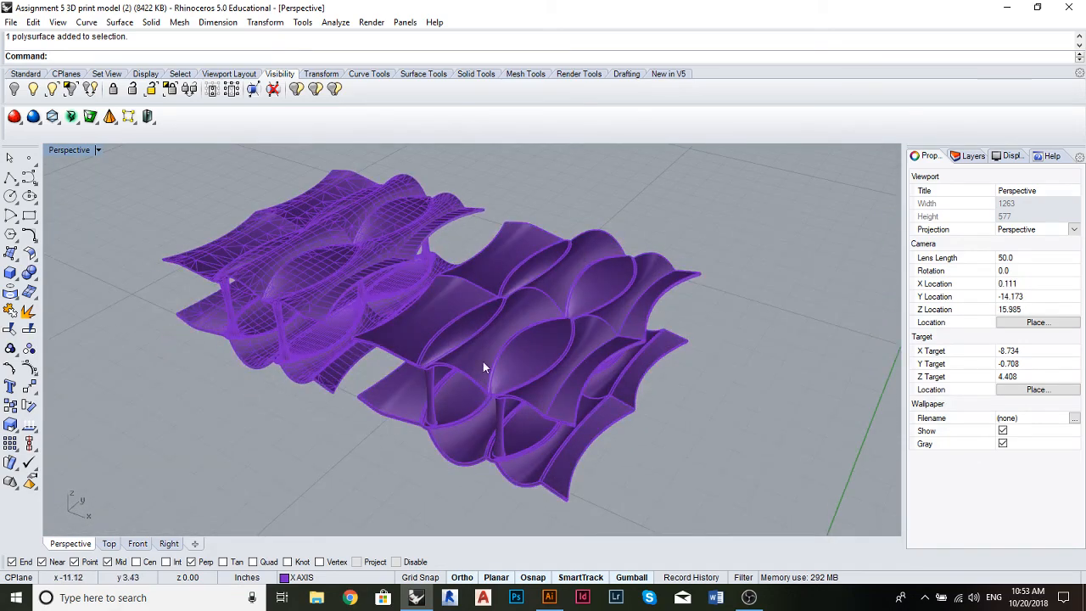
left_click_drag(612, 222, 585, 262)
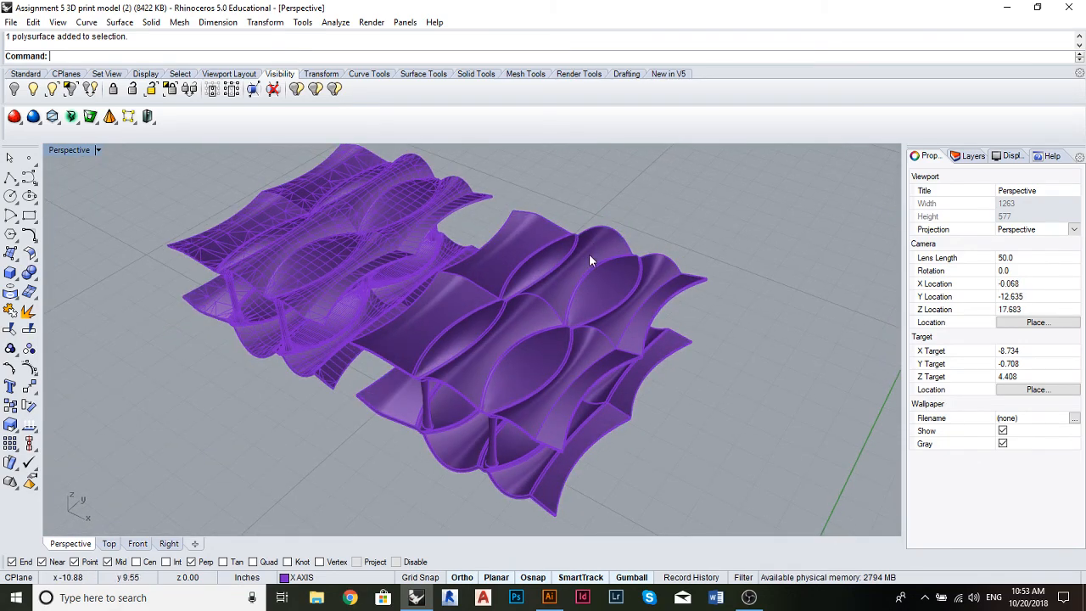
left_click(589, 256)
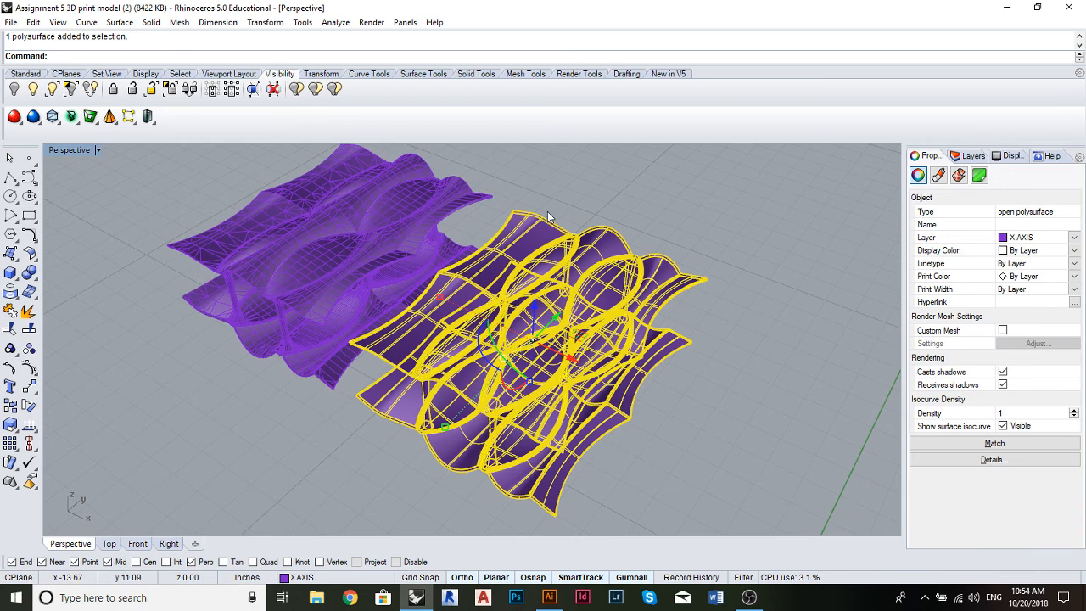
type("Mak")
key("Escape")
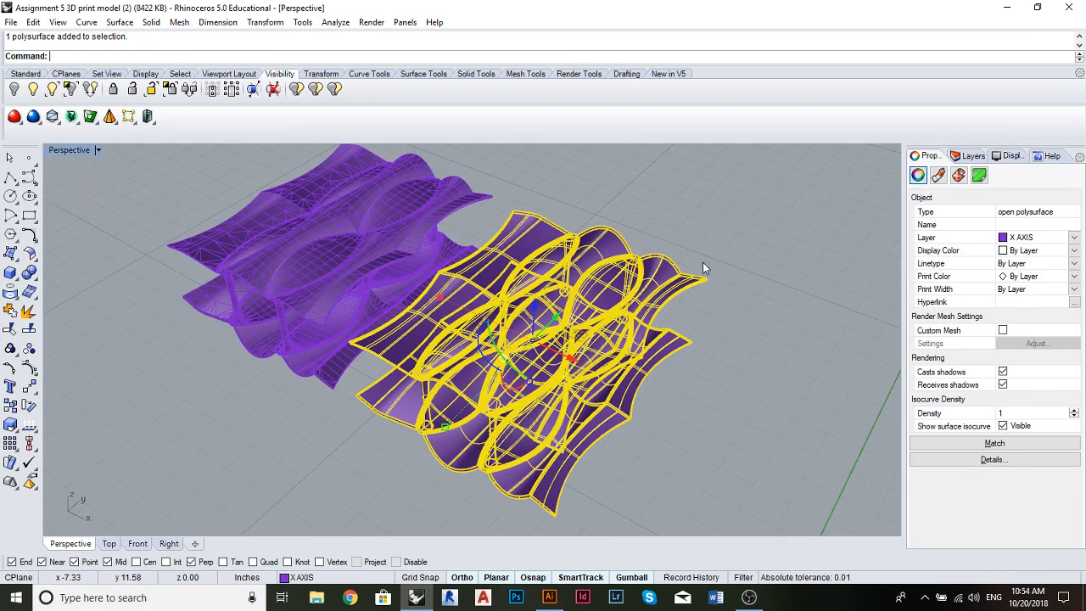
left_click_drag(707, 305, 688, 262)
left_click_drag(626, 342, 629, 308)
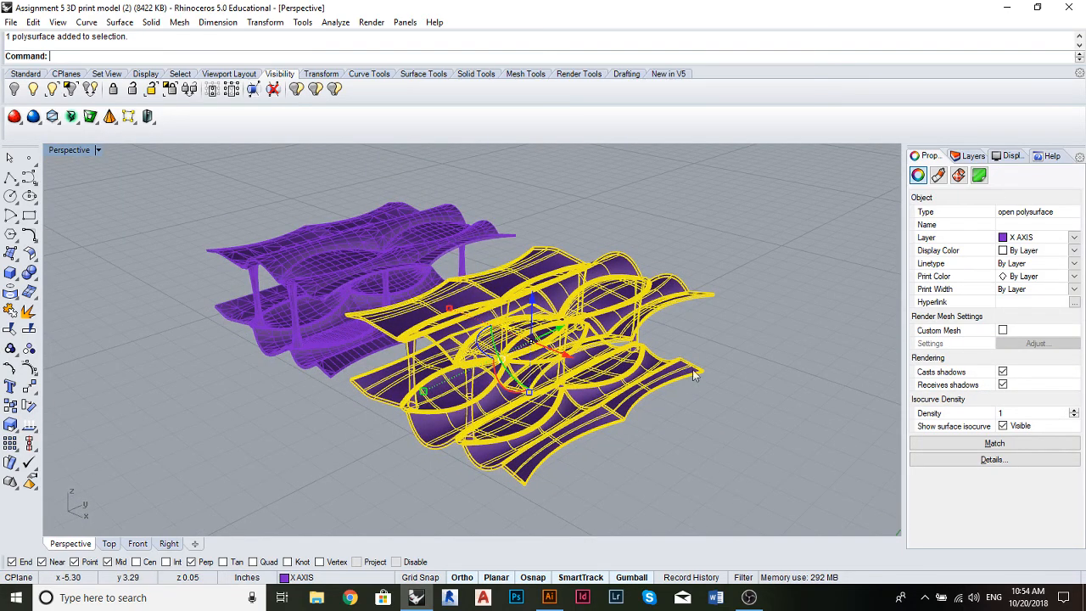
key("Escape")
Set the perspective viewport to the NE isometric view and frame both models
left_click(99, 150)
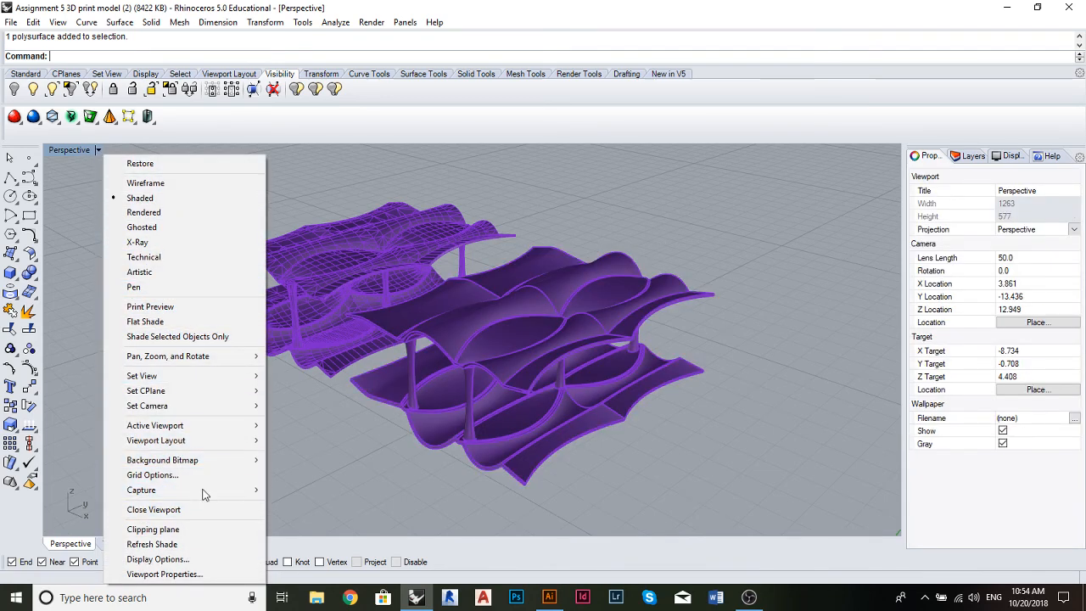
mouse_move(215, 379)
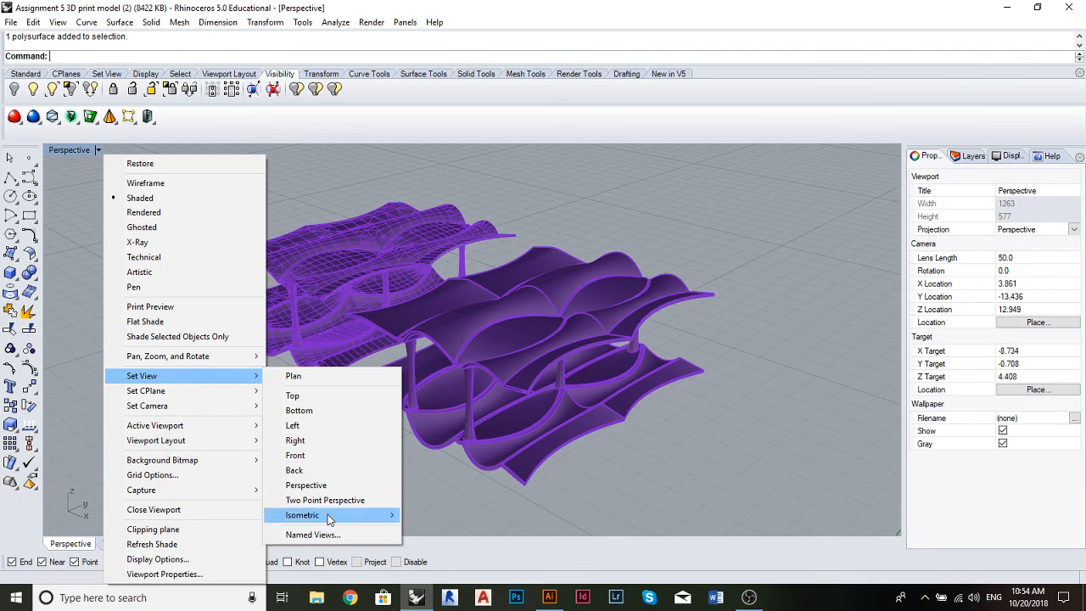
mouse_move(328, 514)
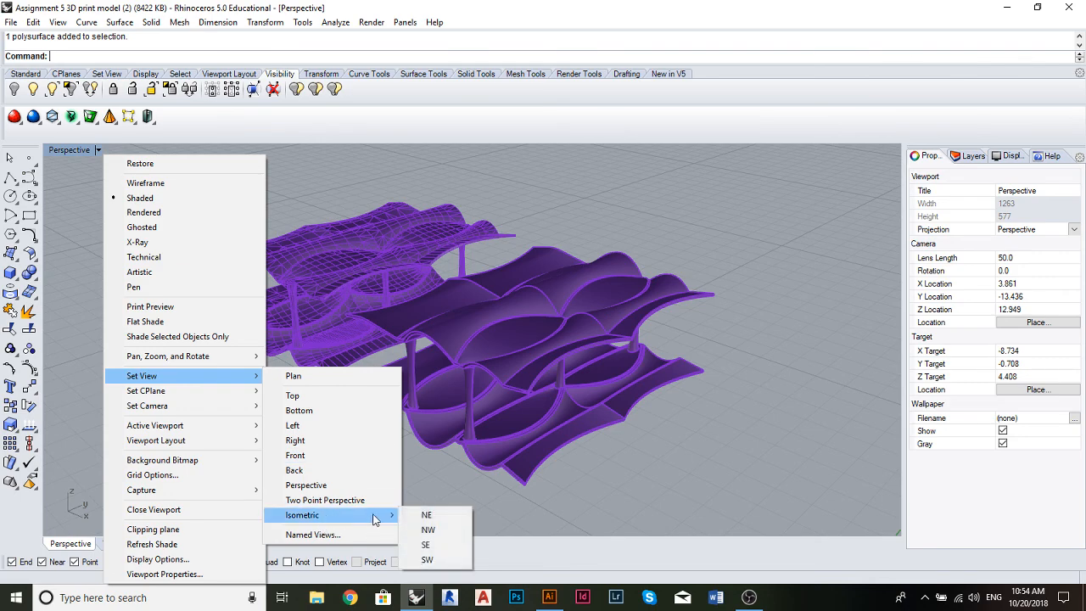
left_click(451, 521)
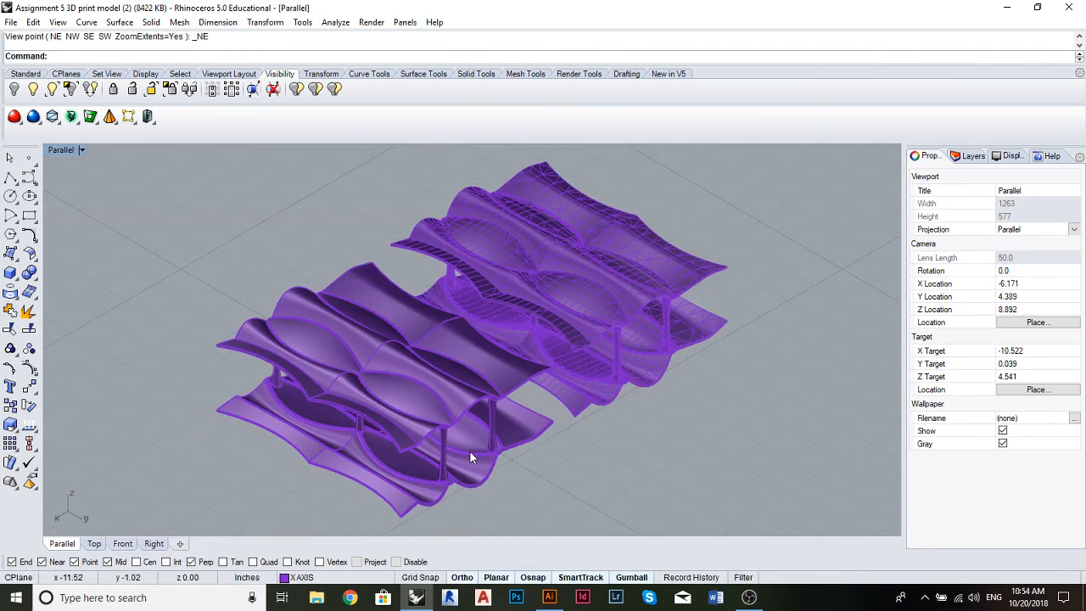
scroll(468, 458, "up", 2)
scroll(468, 458, "down", 5)
Move the mesh model farther away from the polysurface model on the ground plane
left_click(606, 308)
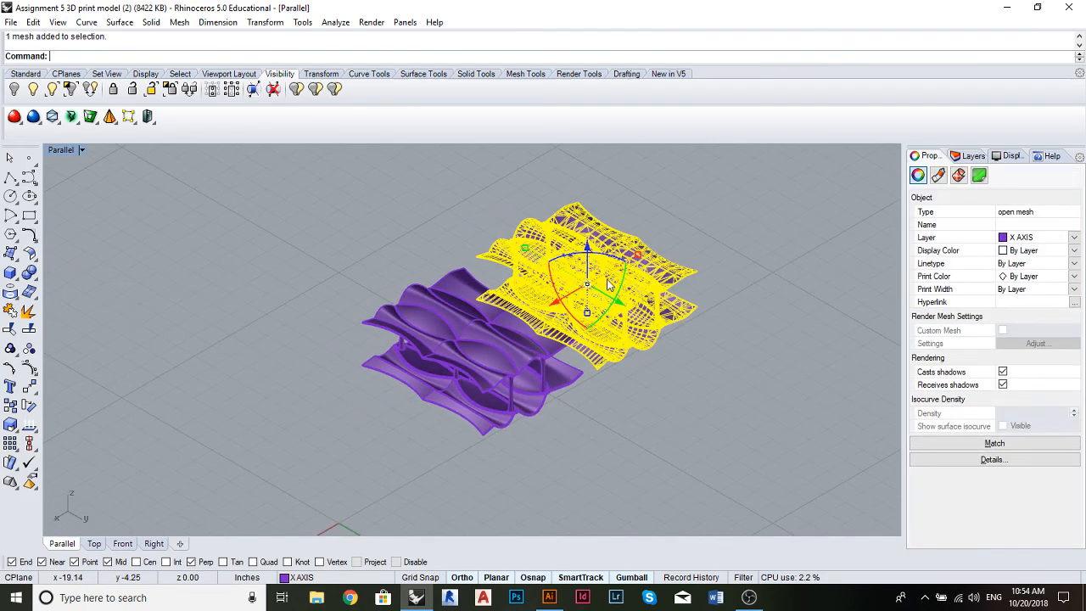
type("al")
left_click_drag(581, 287, 628, 262)
left_click(646, 349)
scroll(586, 404, "up", 2)
left_click(642, 274)
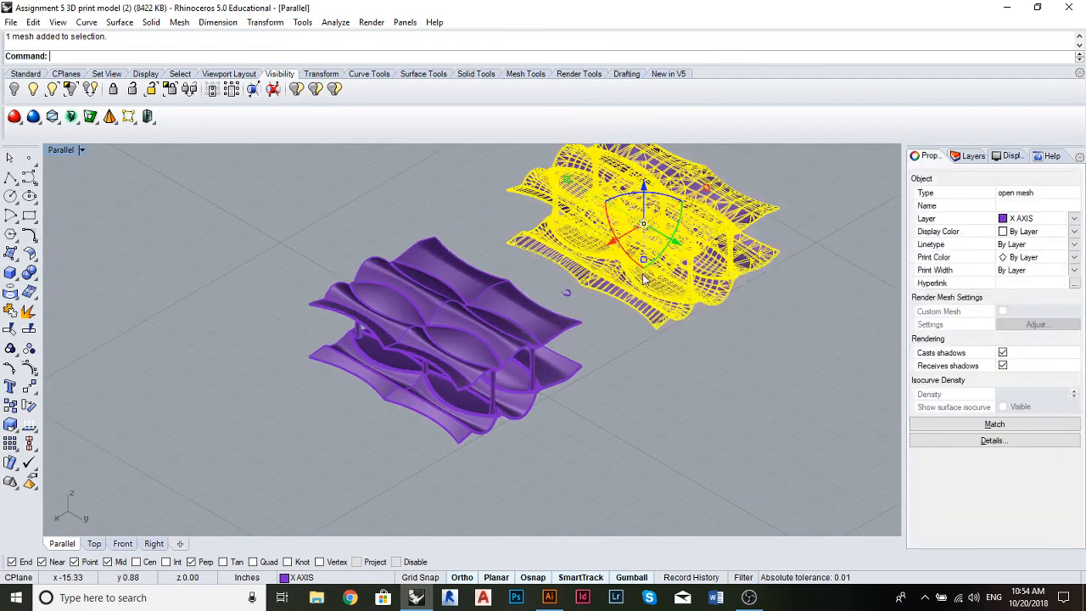
Delete the small stray surface between the two models and leave nothing selected
left_click(572, 289)
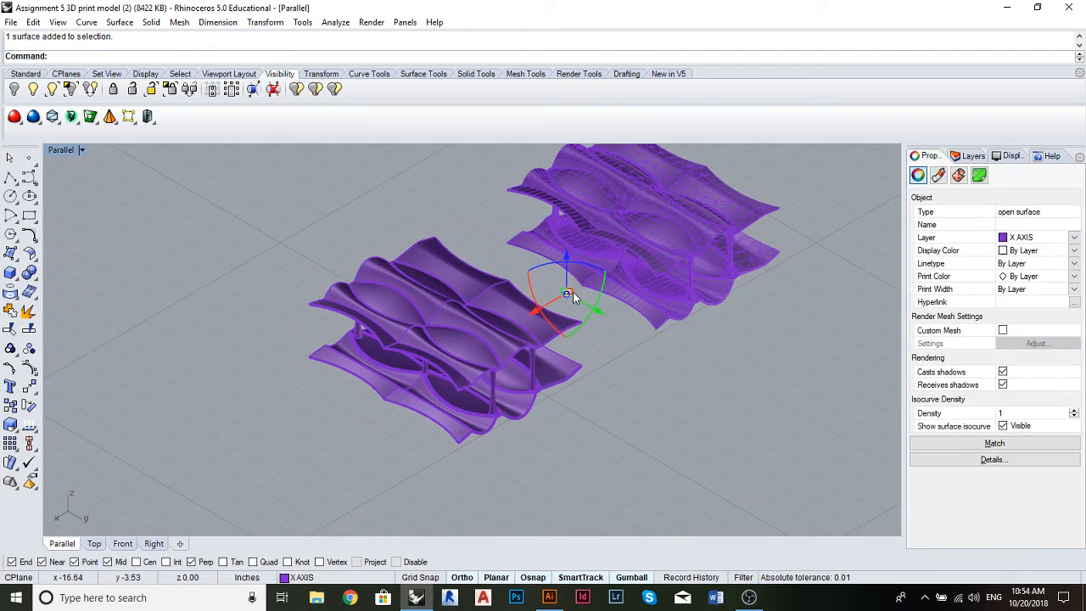
key("Delete")
left_click(651, 241)
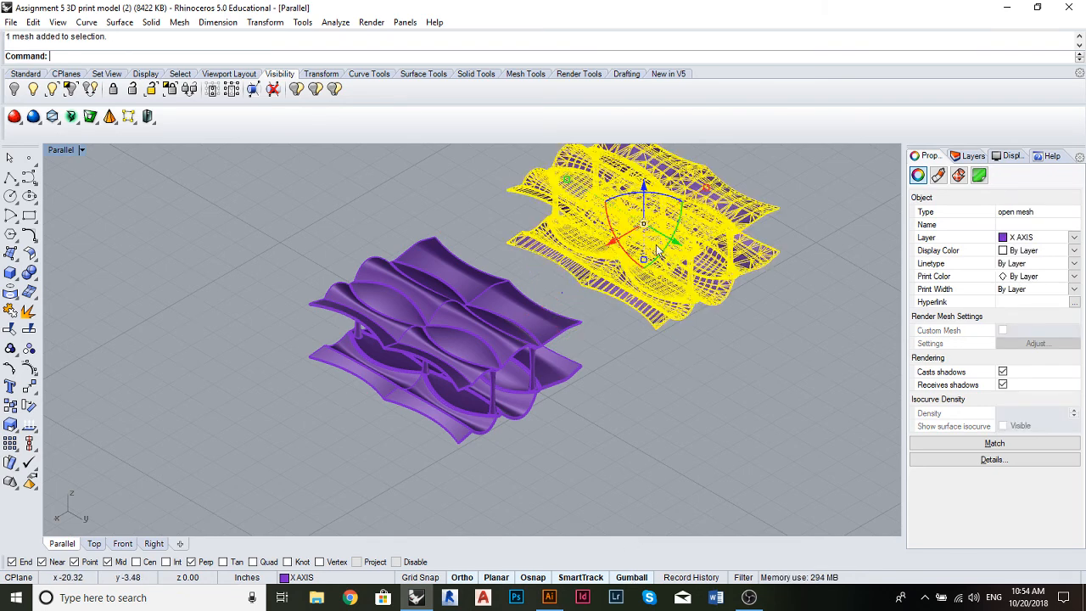
left_click(664, 389)
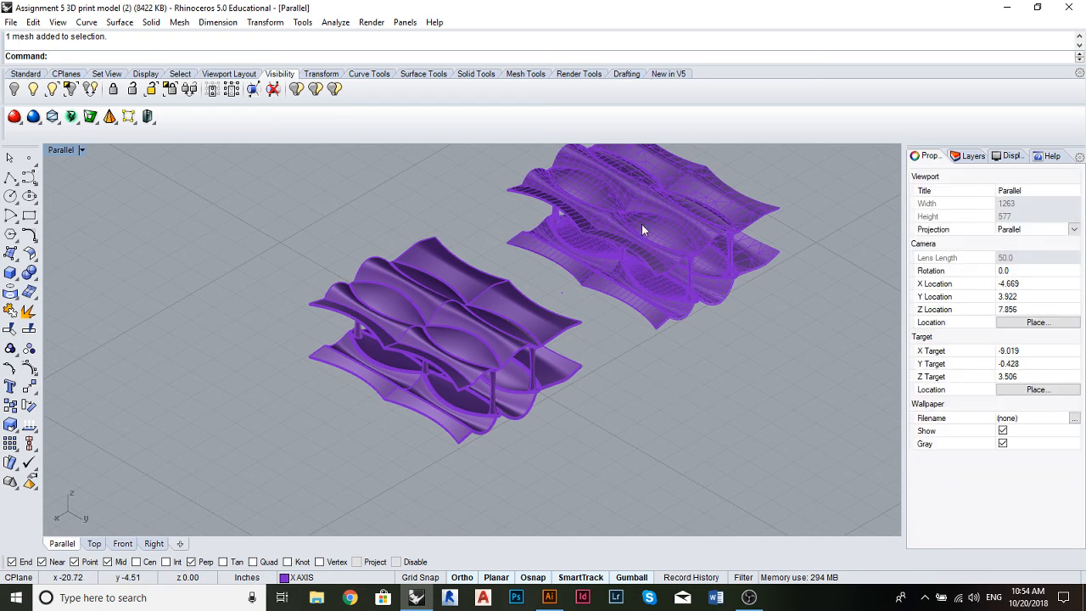
Shift the mesh model slightly farther from the polysurface model
left_click(641, 226)
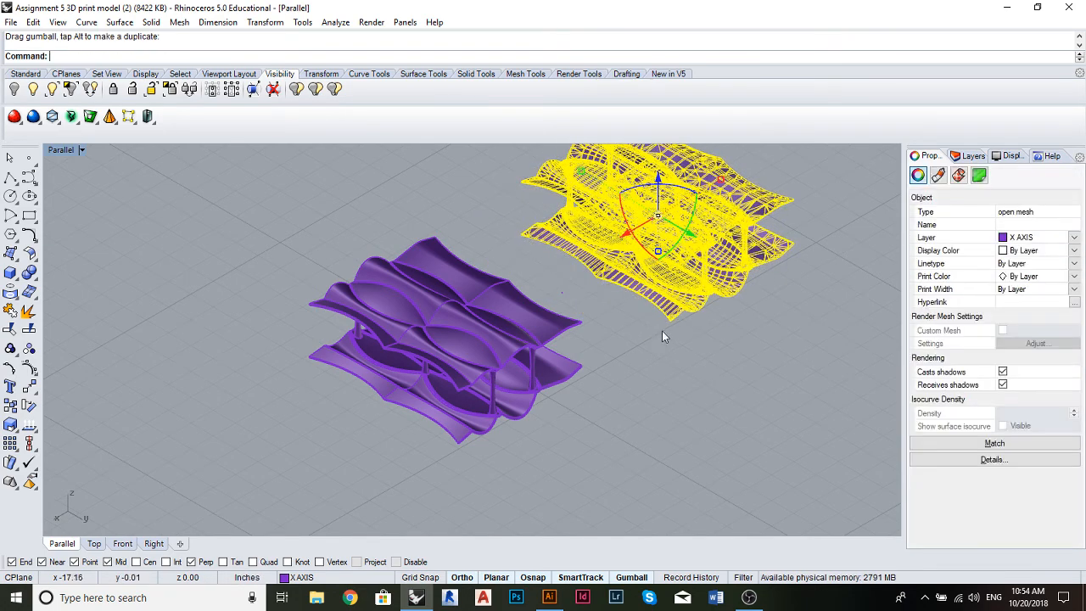
left_click_drag(475, 254, 479, 282)
scroll(463, 332, "up", 1)
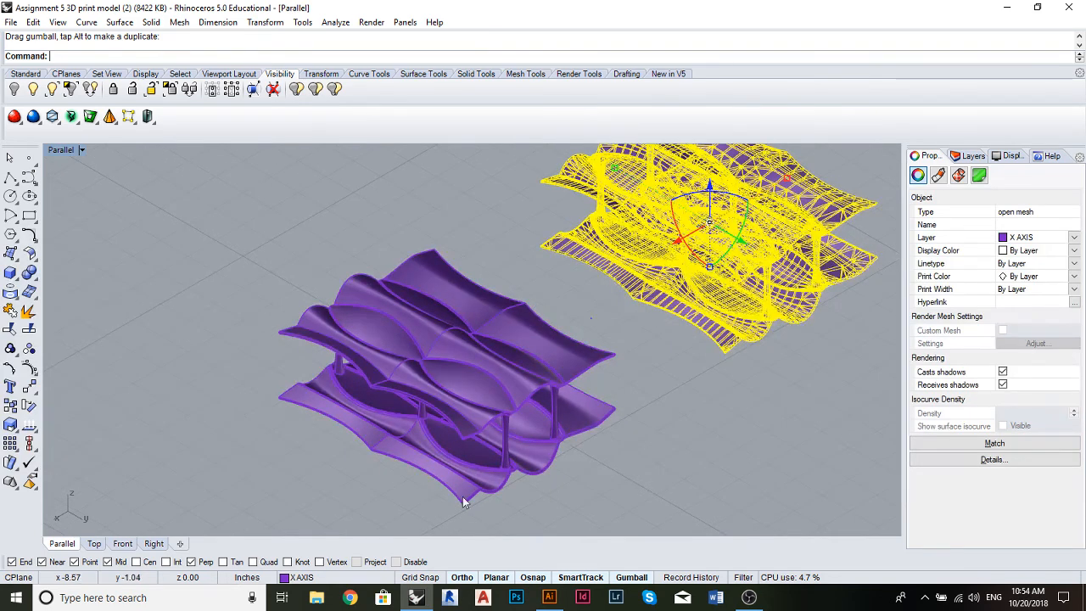
Set the parallel viewport to the SE isometric view and clear the selection
left_click(82, 150)
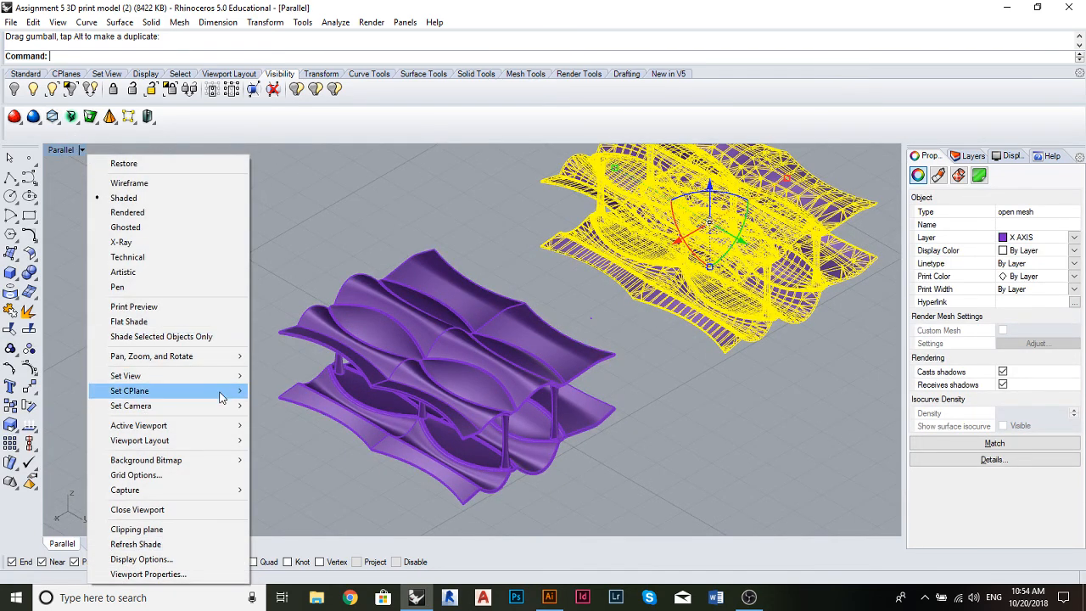
mouse_move(212, 390)
mouse_move(288, 515)
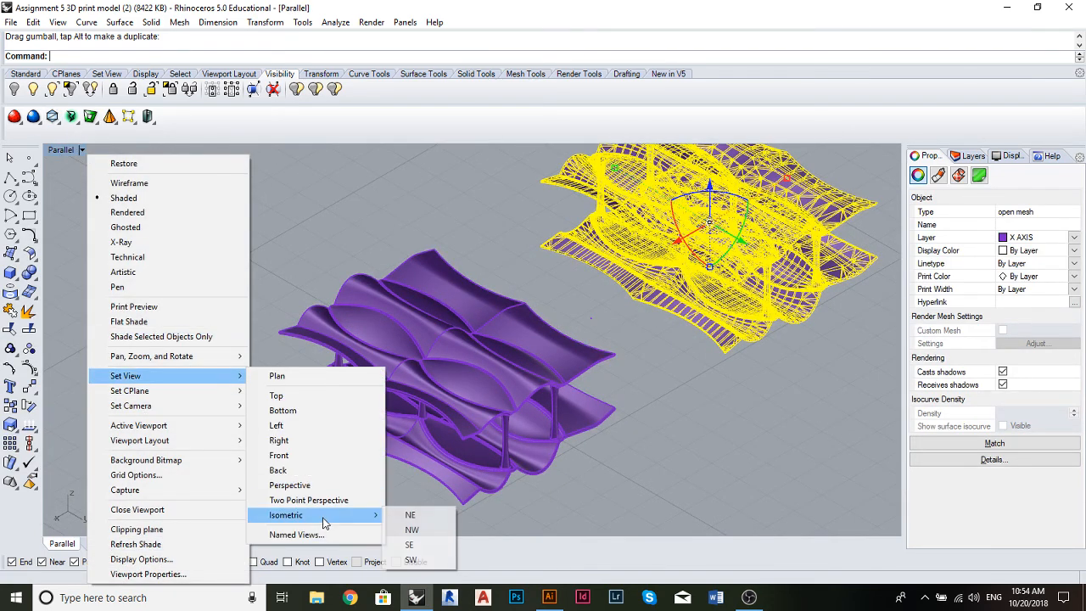
left_click(408, 546)
left_click(798, 446)
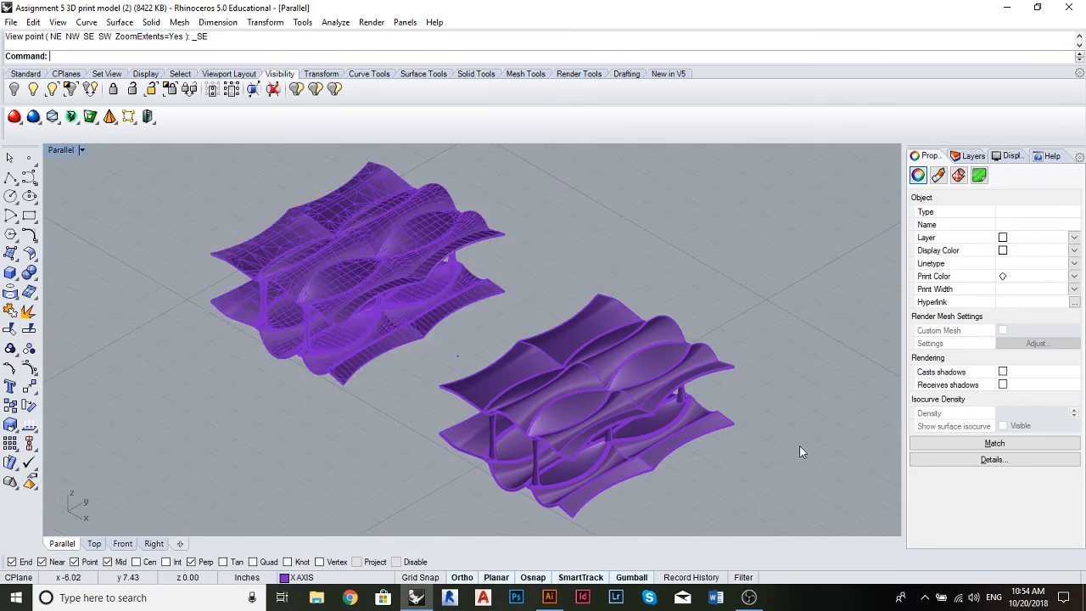
Frame the polysurface model and orbit the view to look down on it from a steeper angle
scroll(726, 450, "up", 1)
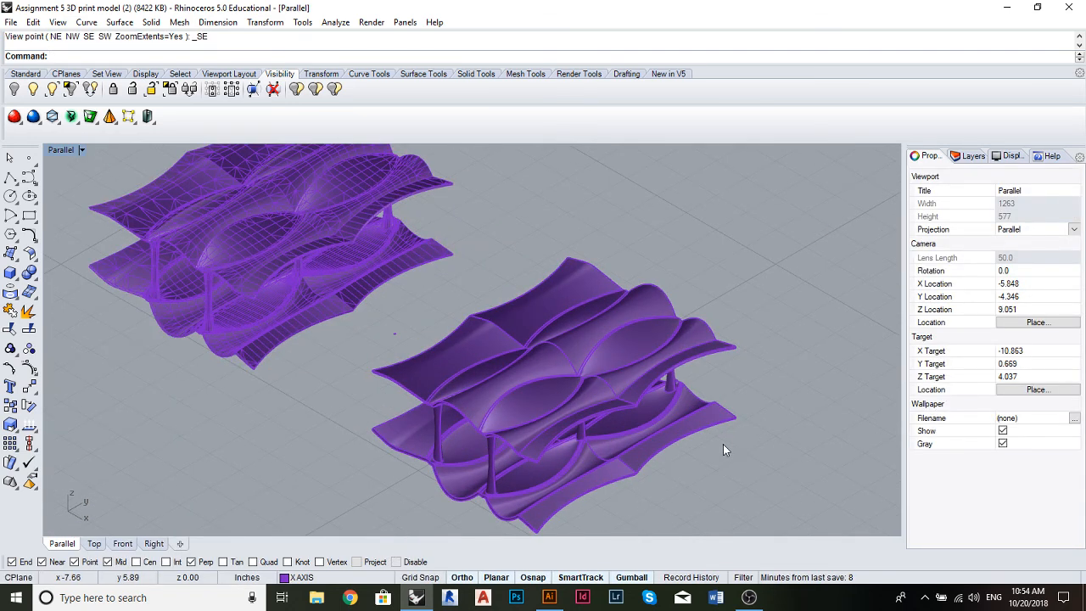
scroll(728, 440, "down", 4)
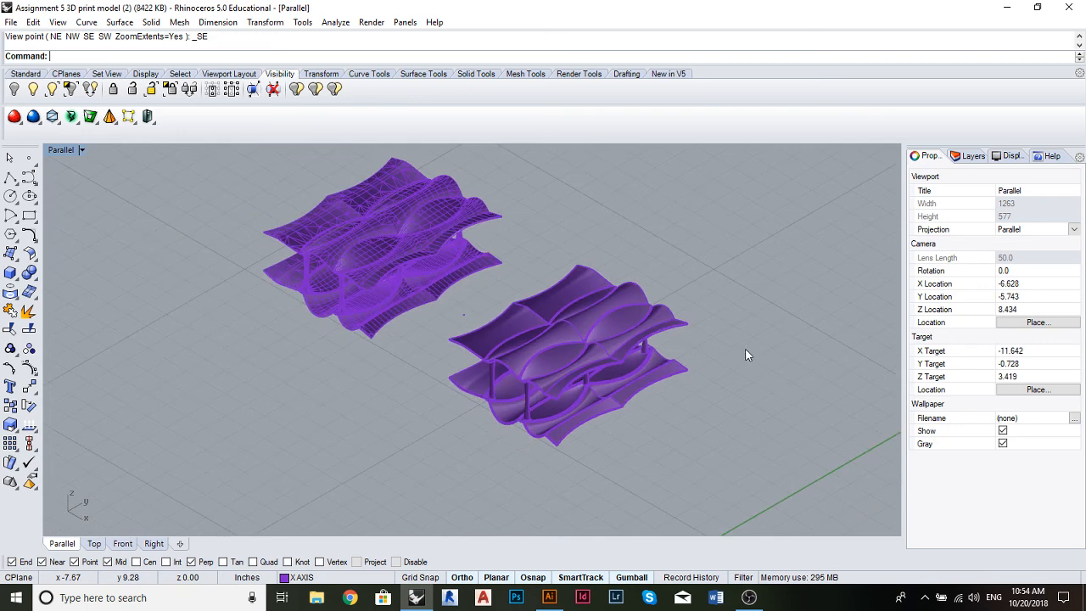
scroll(743, 361, "up", 1)
scroll(729, 371, "down", 1)
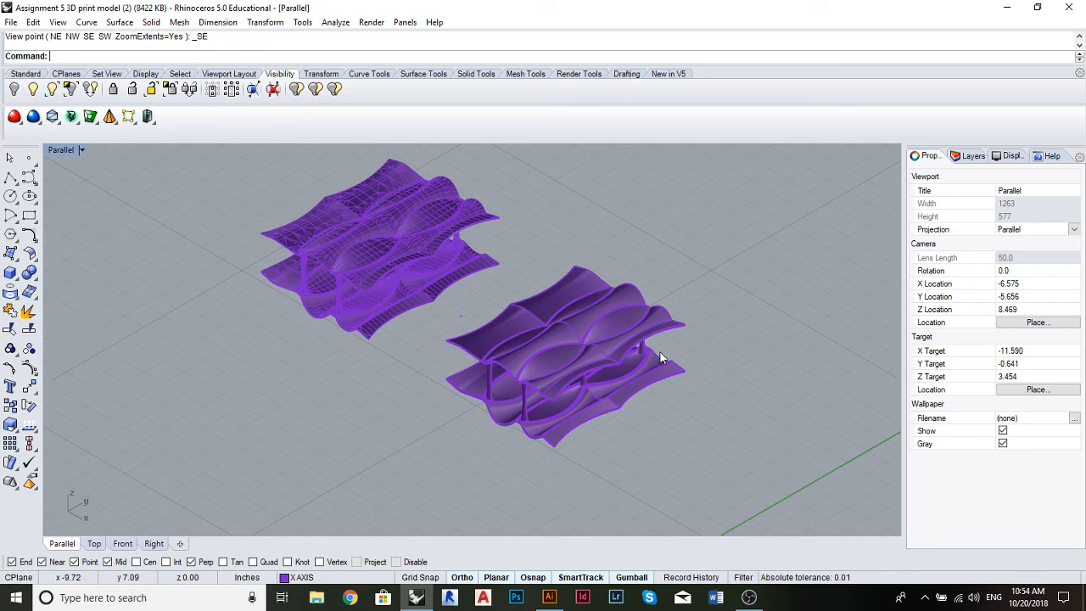
scroll(660, 353, "up", 4)
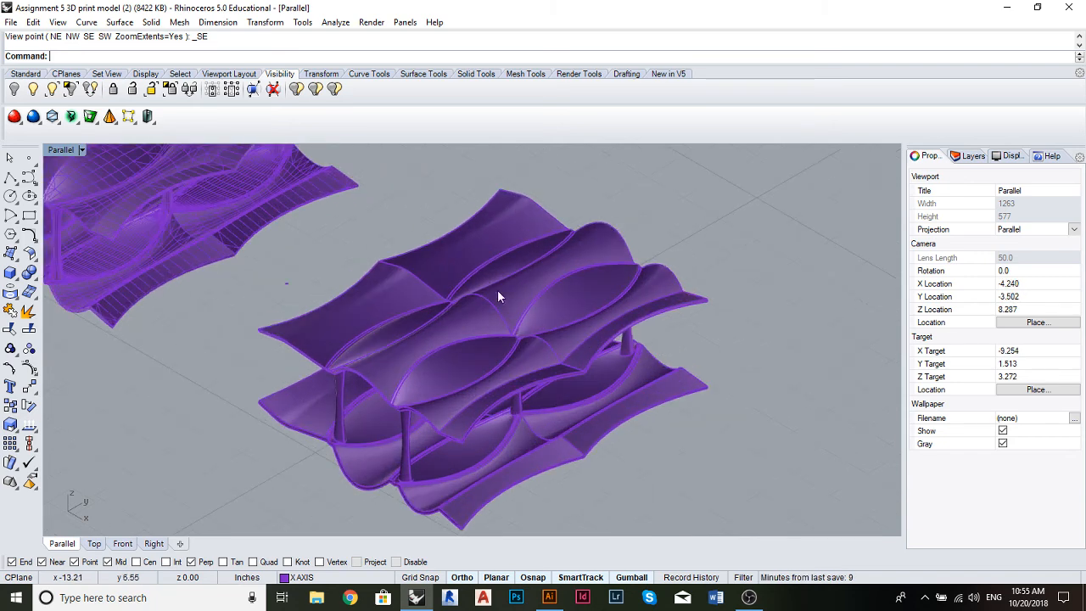
scroll(499, 296, "down", 3)
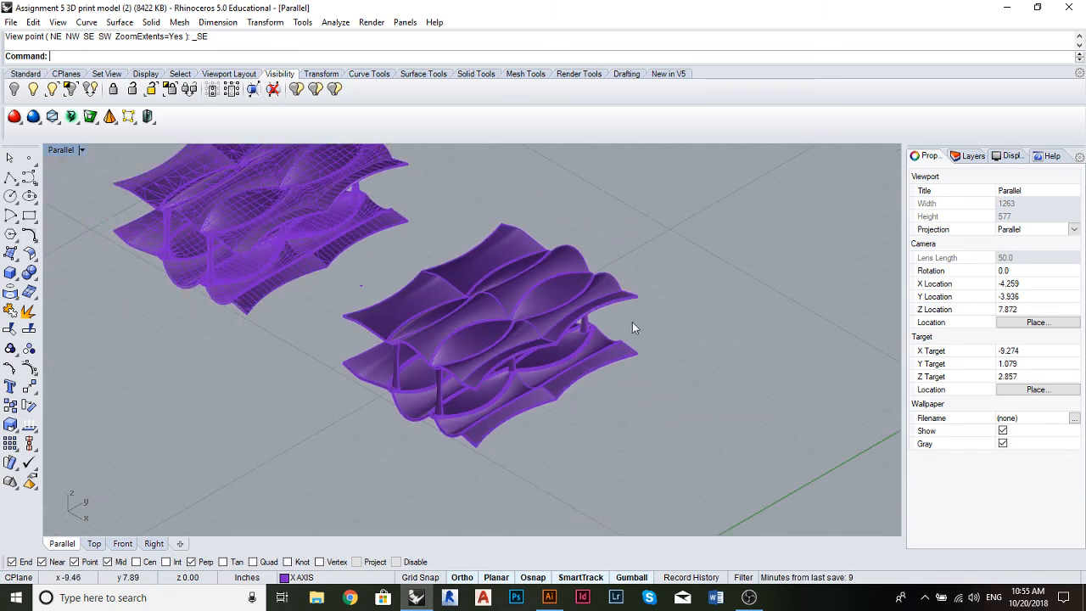
mouse_move(633, 323)
left_mouse_down()
mouse_move(632, 385)
mouse_move(648, 311)
left_mouse_up()
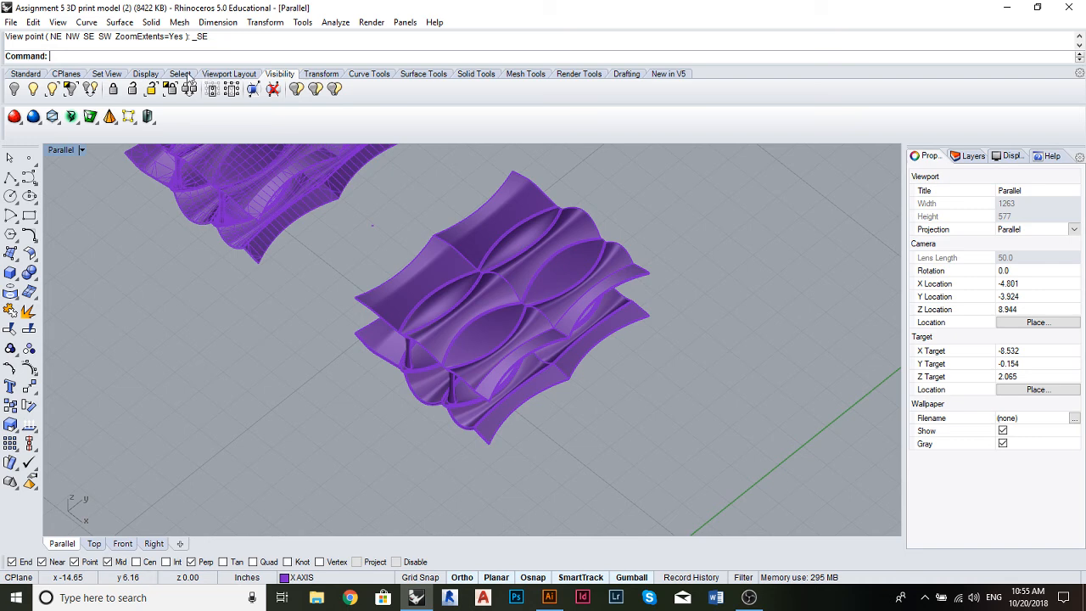
Save the current view as a named view called rendered_axon
left_click(151, 76)
left_click(106, 74)
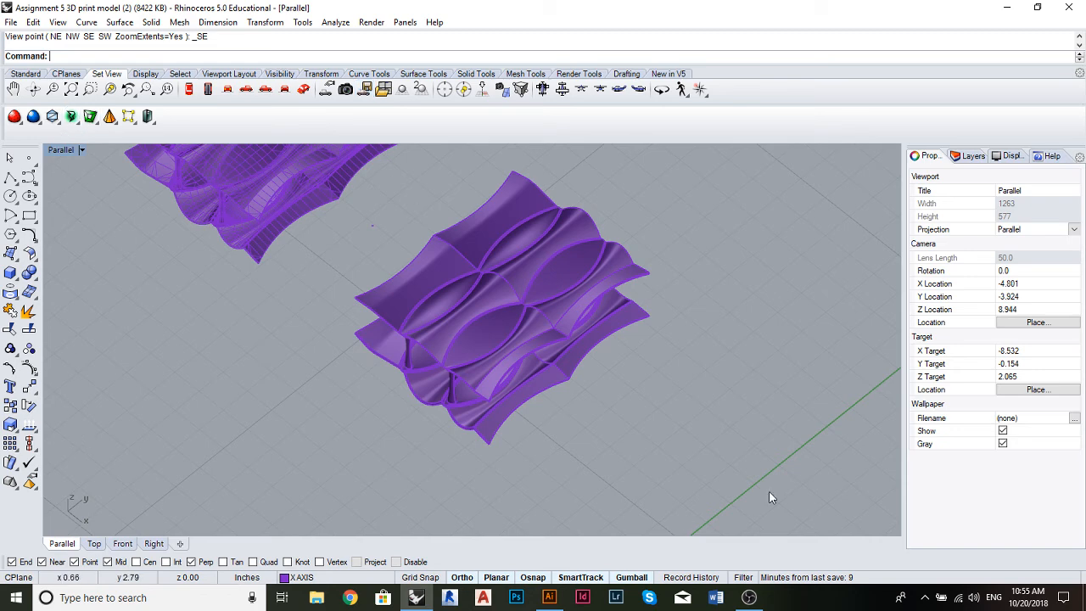
left_click(368, 92)
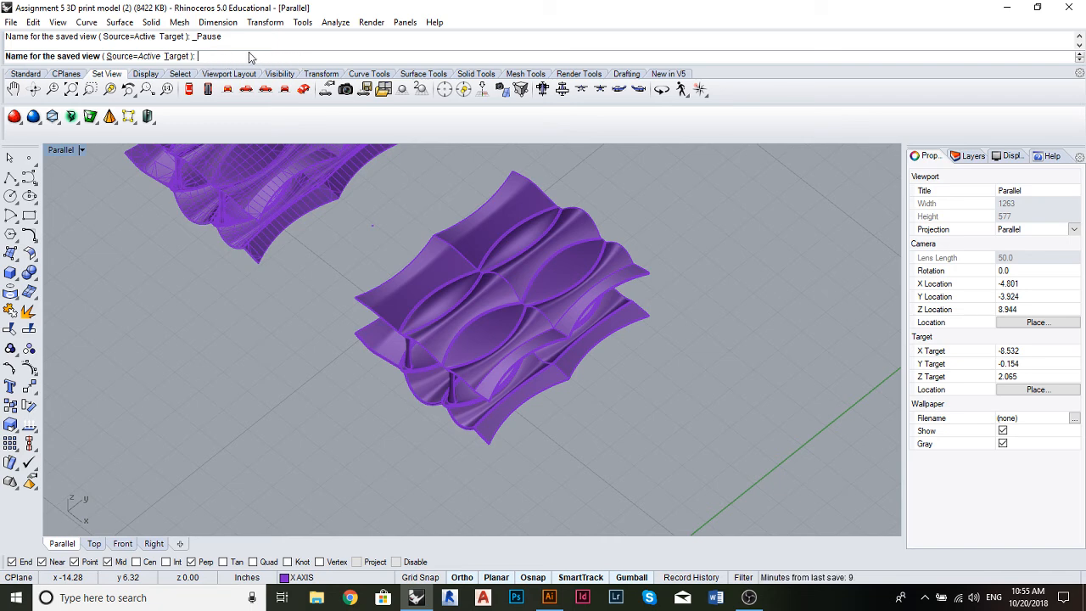
type("rendered_axon")
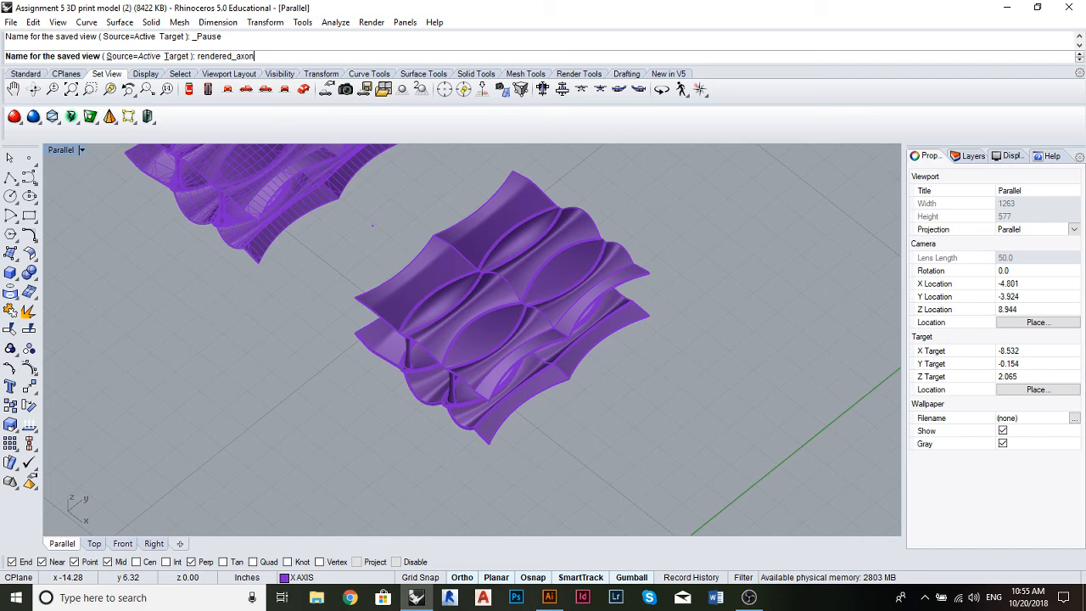
key("Return")
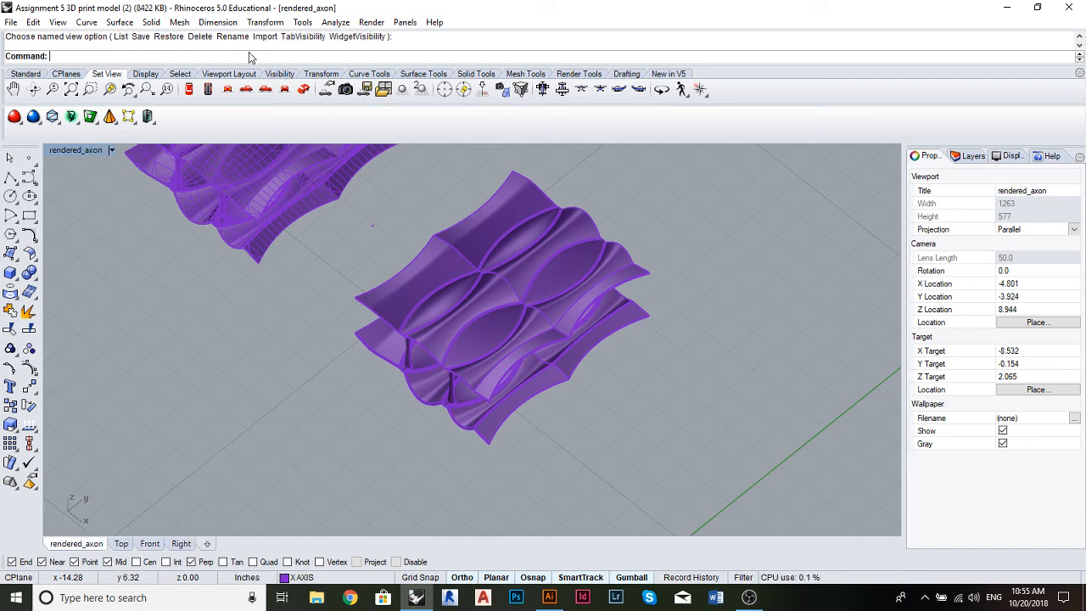
Orbit and zoom away from the saved view, and restore the named view rendered_axon
left_click(526, 303)
left_click_drag(609, 407, 280, 297)
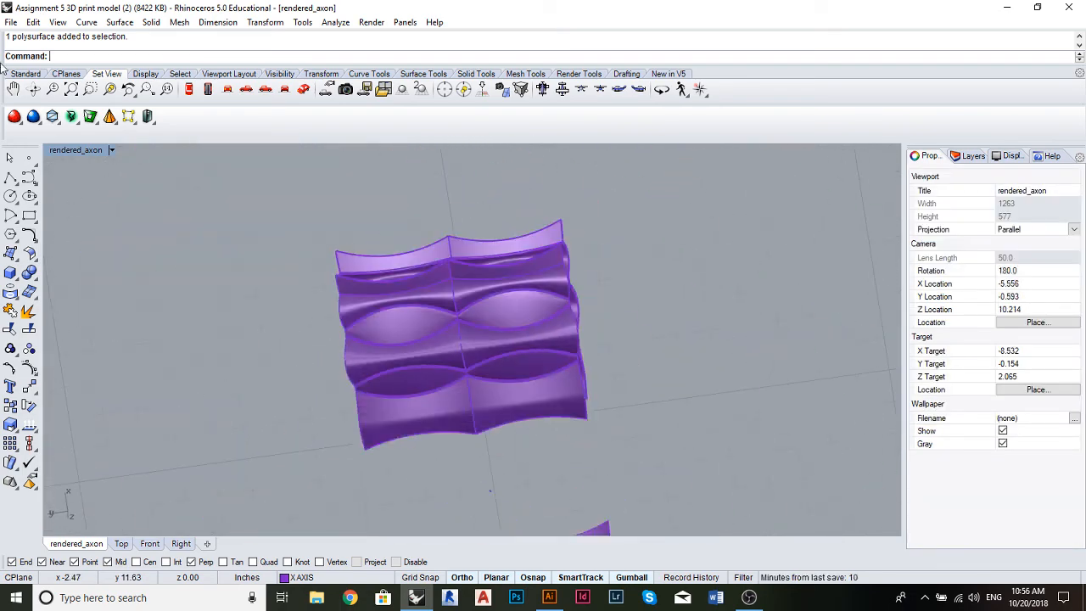
scroll(449, 355, "down", 4)
left_click_drag(472, 315, 228, 209)
scroll(449, 353, "down", 5)
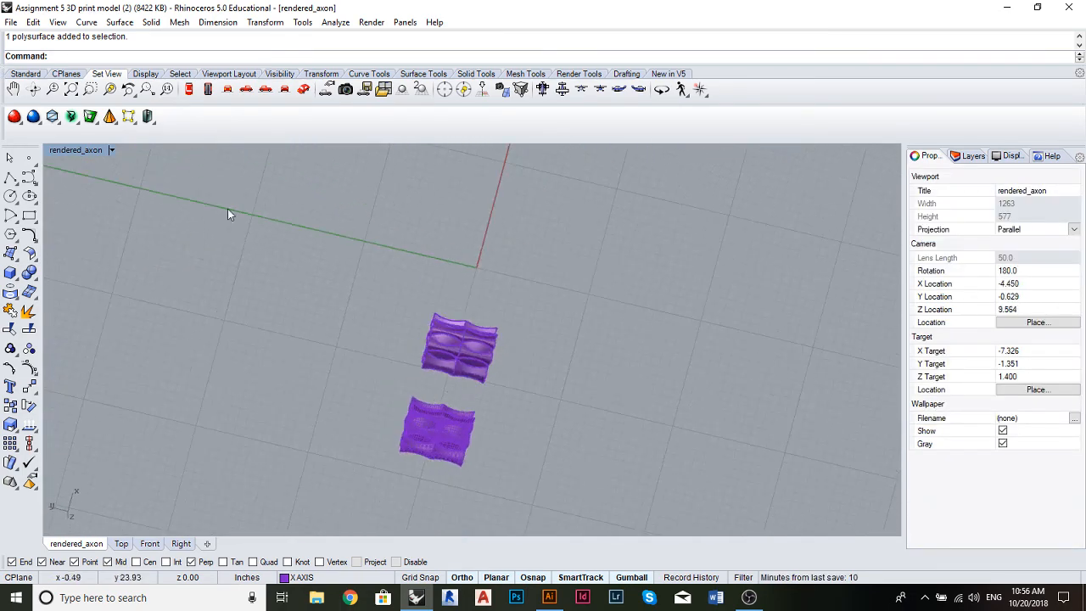
left_click(109, 150)
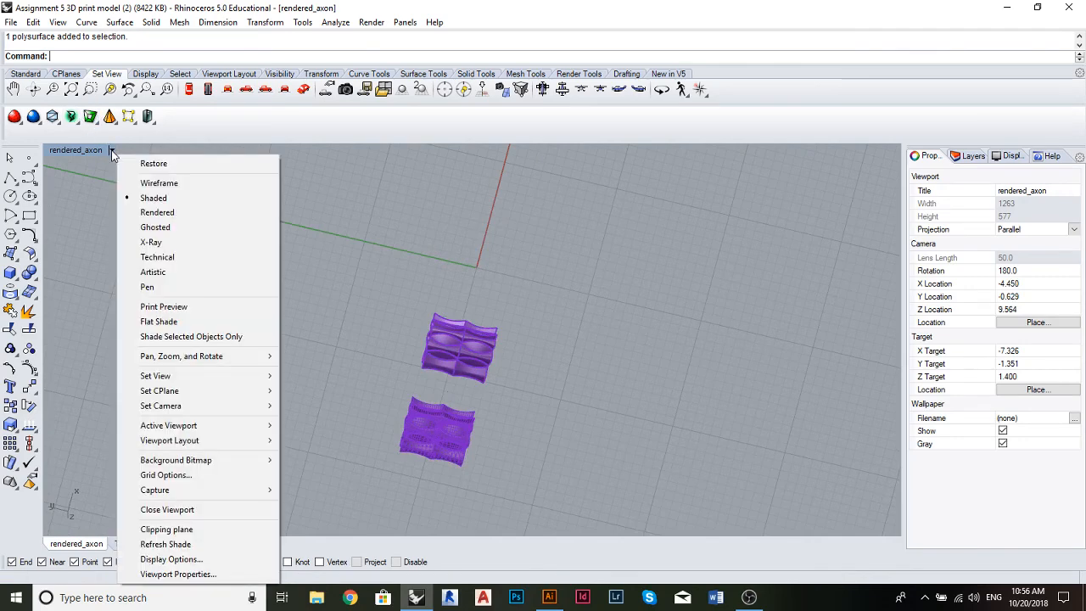
mouse_move(192, 383)
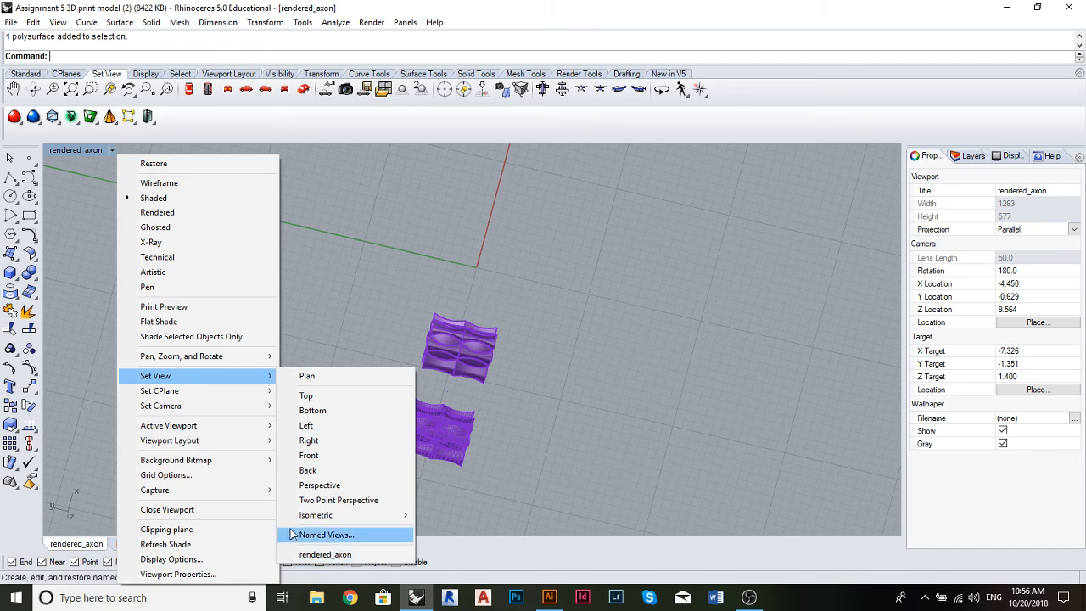
left_click(335, 554)
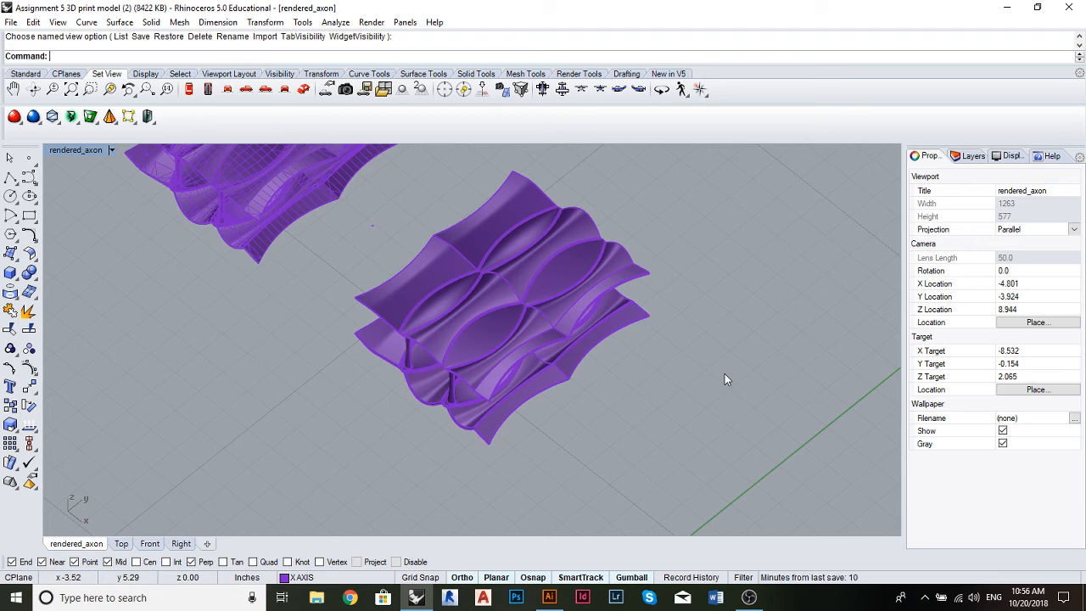
Run Make2D on the polysurface model from the current view, with hidden lines off and source layers maintained
left_click(509, 239)
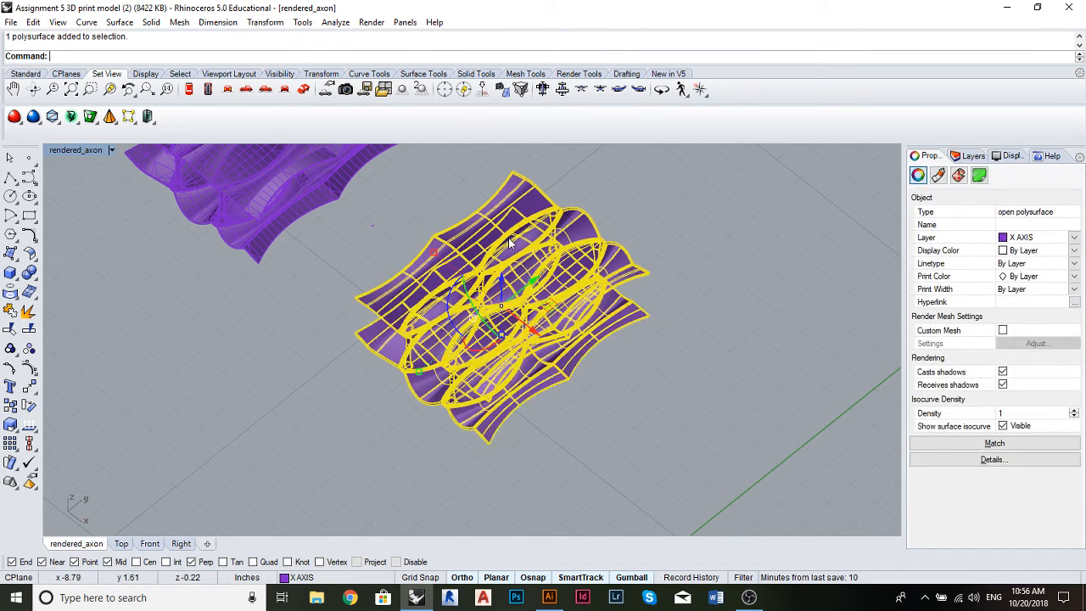
type("Make")
key("Return")
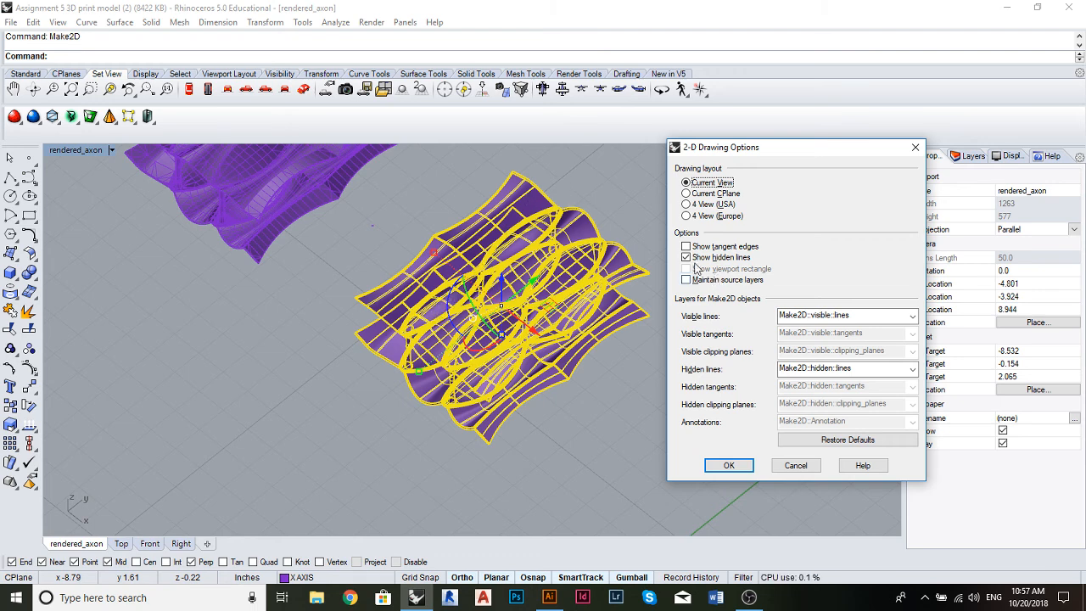
left_click(686, 257)
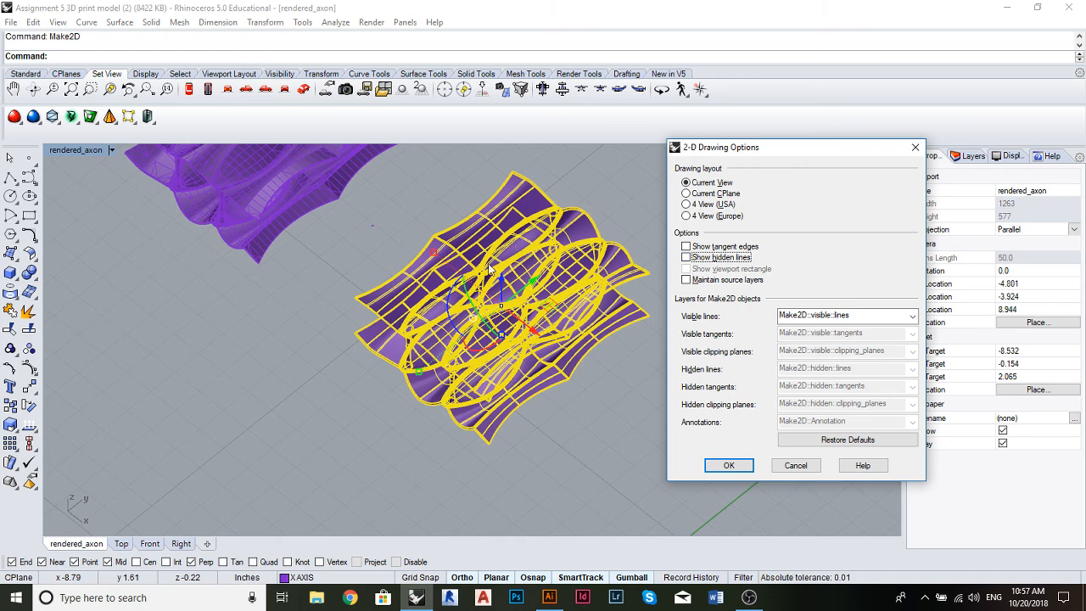
left_click(693, 280)
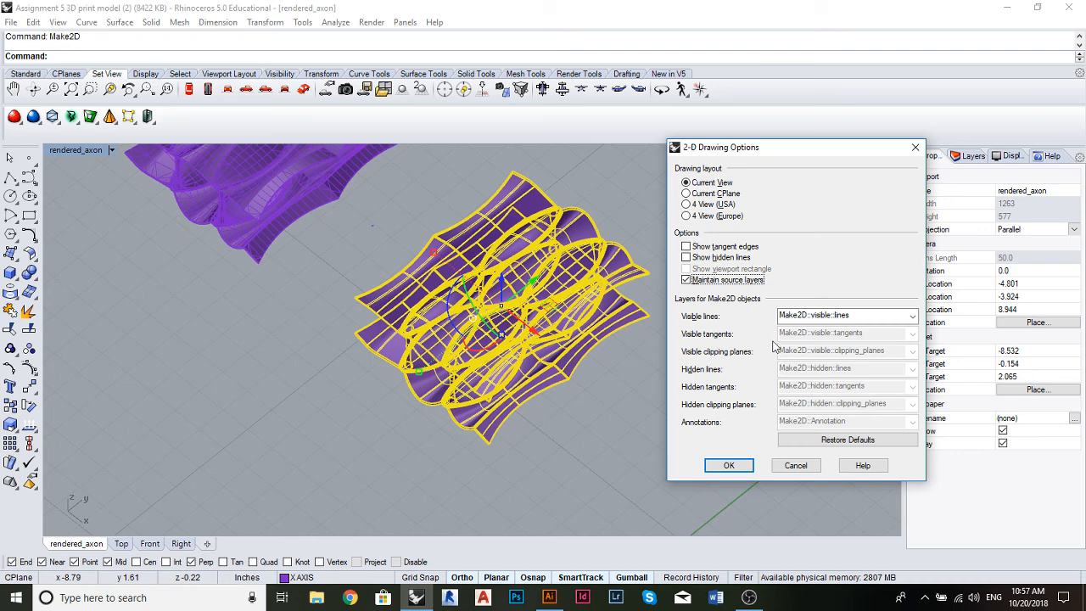
left_click(729, 466)
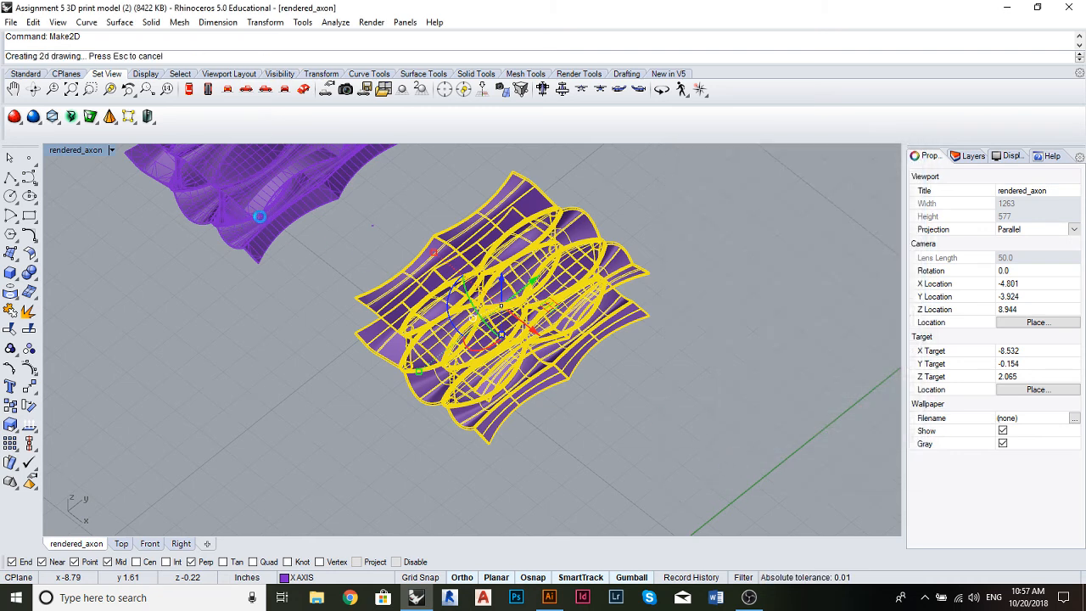
Show all four viewports, move the 2D linework away from the origin in the Top view, and deselect it
double_click(79, 150)
scroll(394, 250, "down", 5)
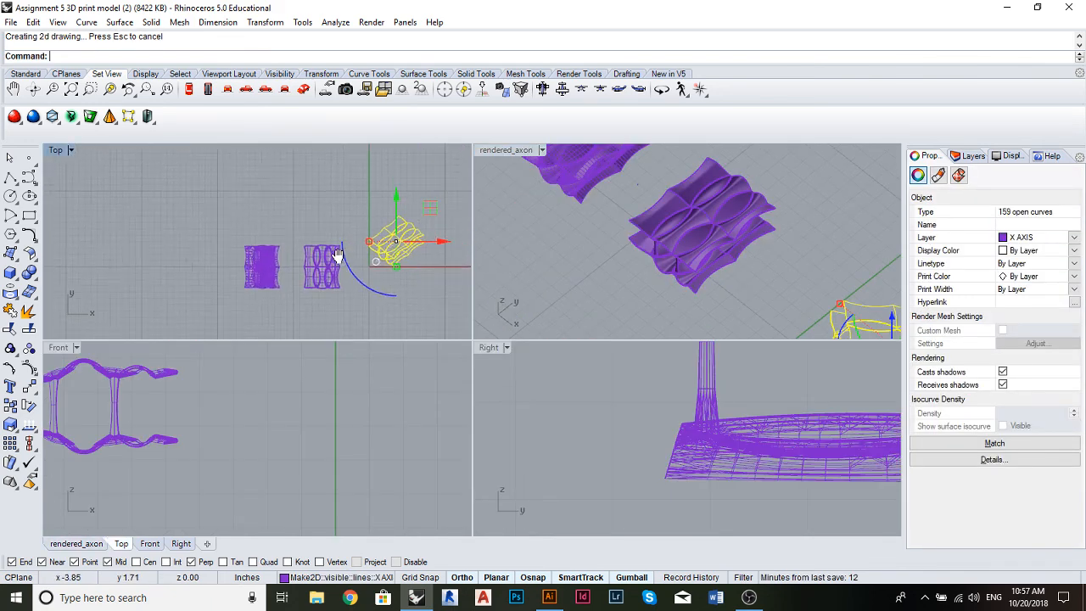
scroll(274, 256, "up", 6)
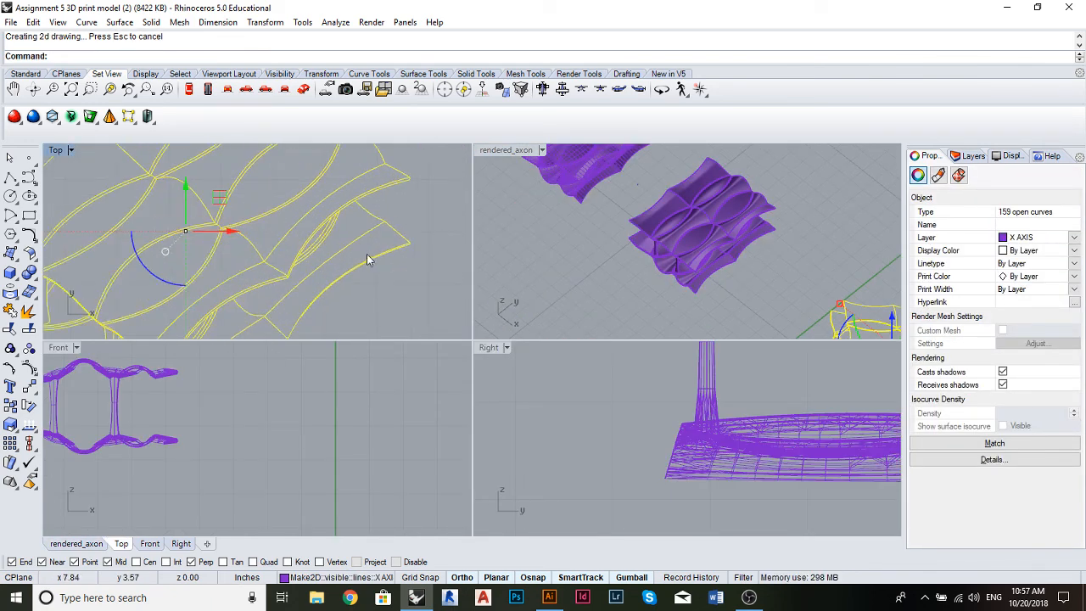
scroll(275, 274, "down", 8)
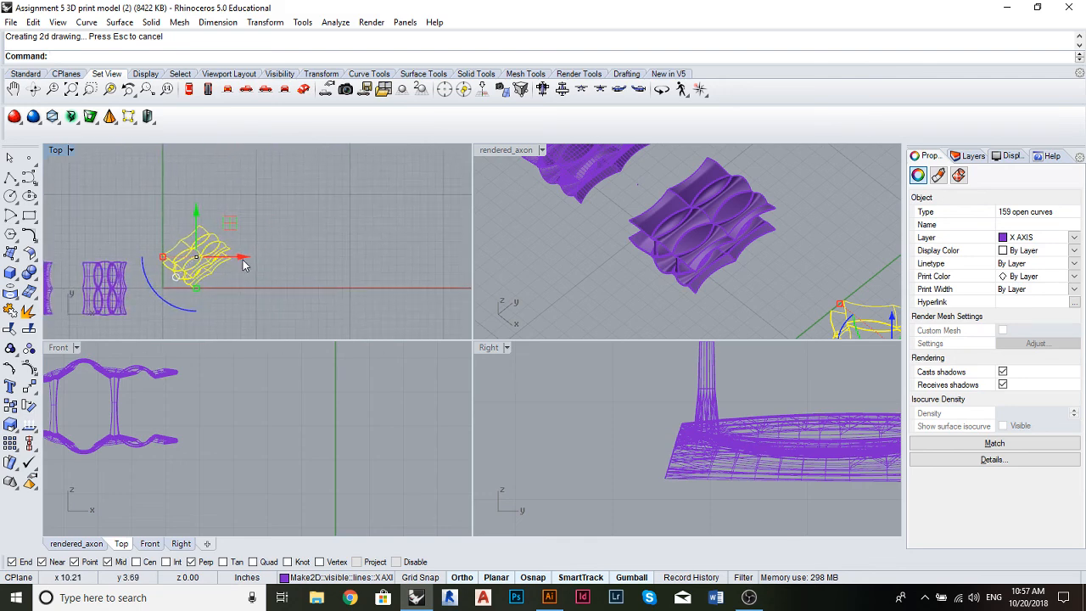
mouse_move(242, 261)
left_mouse_down()
mouse_move(331, 265)
mouse_move(292, 182)
left_mouse_up()
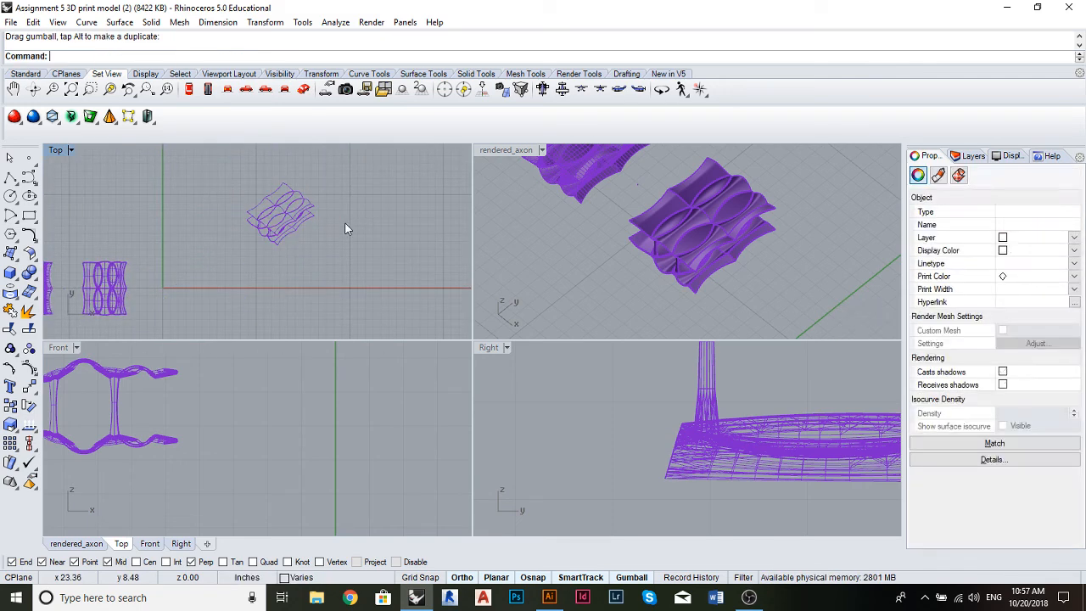
key("Escape")
Maximize the Top view and examine the 2D linework closely around the lower layer's outer corner
scroll(229, 197, "up", 2)
scroll(342, 283, "up", 6)
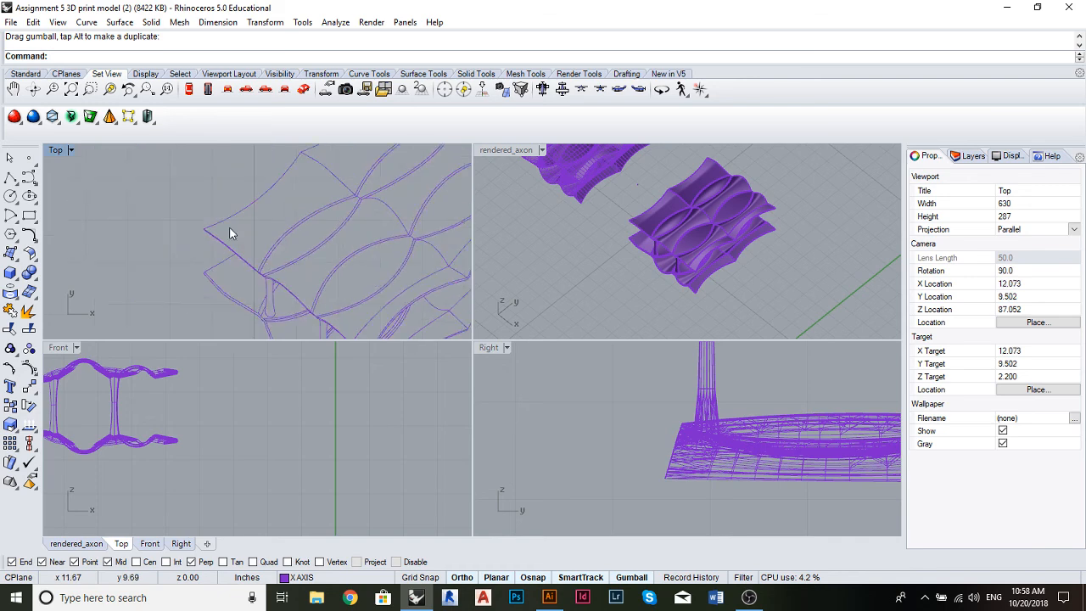
double_click(56, 150)
scroll(582, 296, "down", 3)
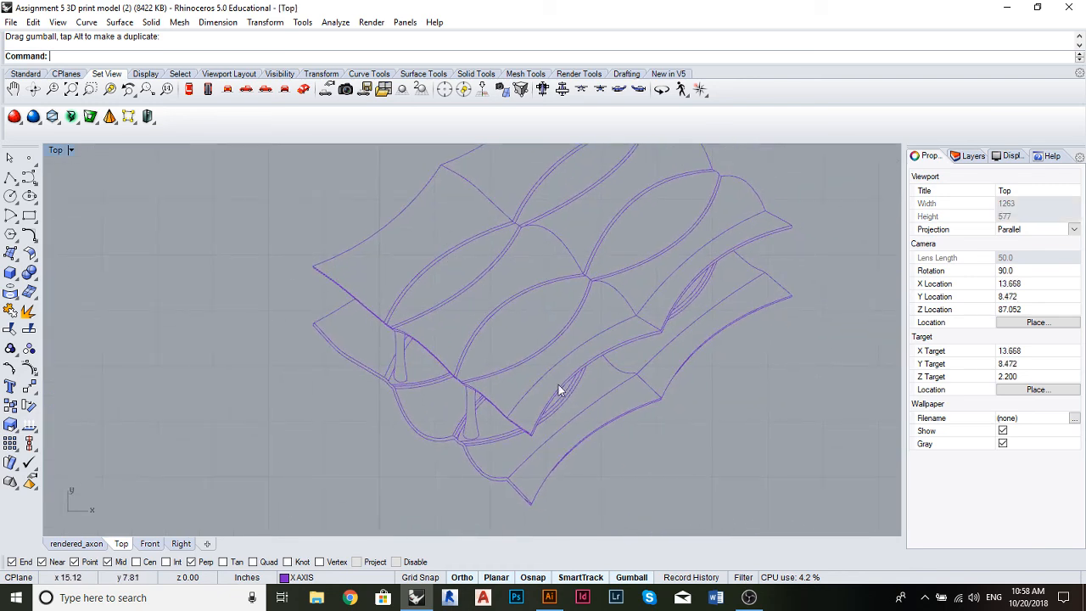
scroll(558, 384, "up", 5)
scroll(623, 446, "up", 4)
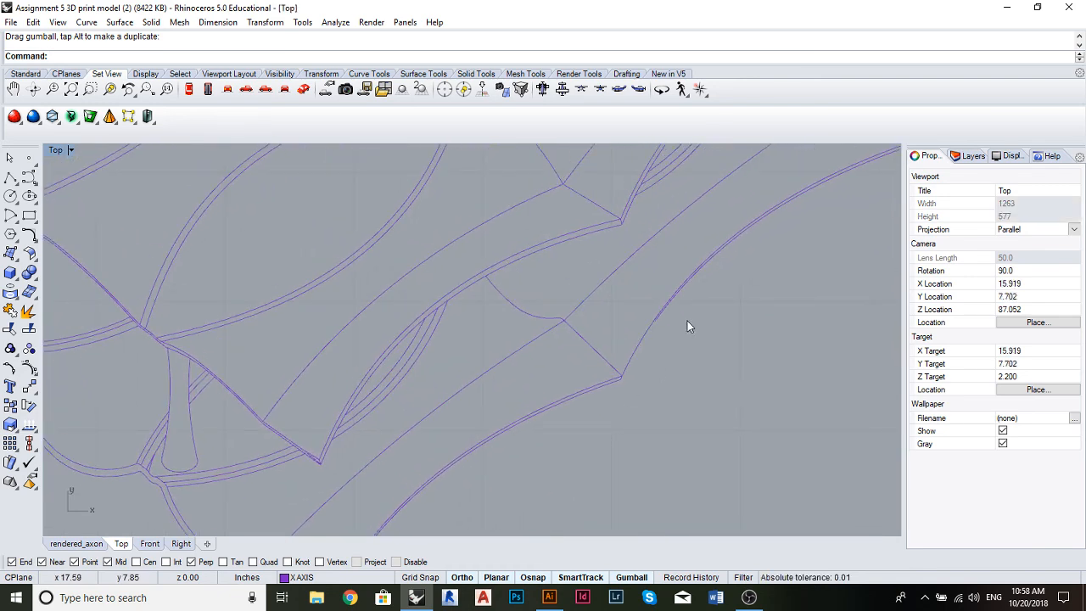
scroll(687, 324, "up", 3)
scroll(681, 322, "up", 2)
left_click_drag(703, 339, 460, 320)
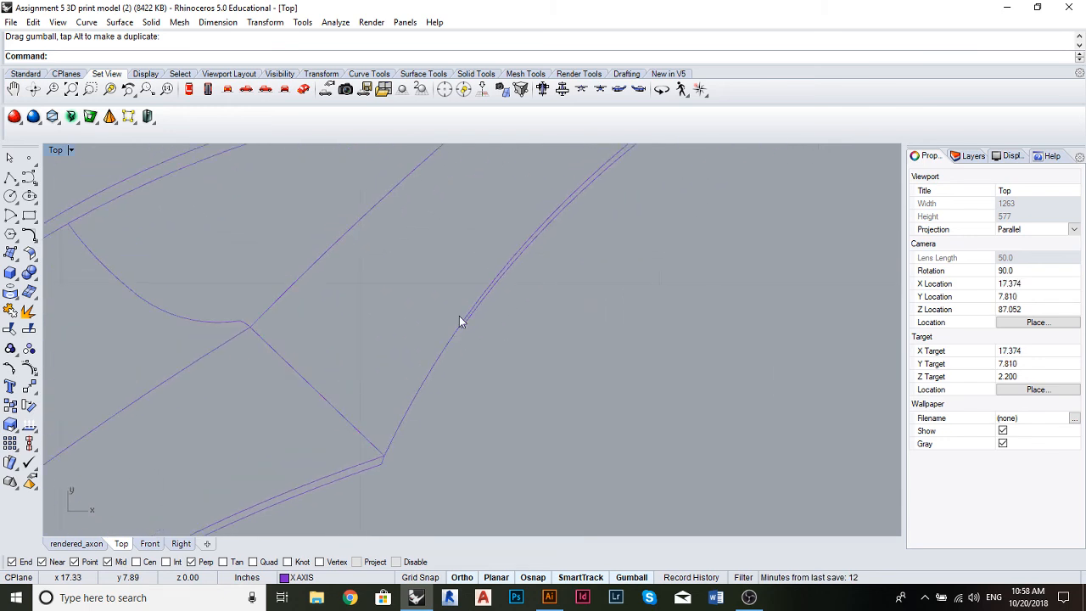
Select the lower layer's outermost edge curve and inspect where it runs alongside the neighboring line
left_click(465, 321)
left_click(500, 355)
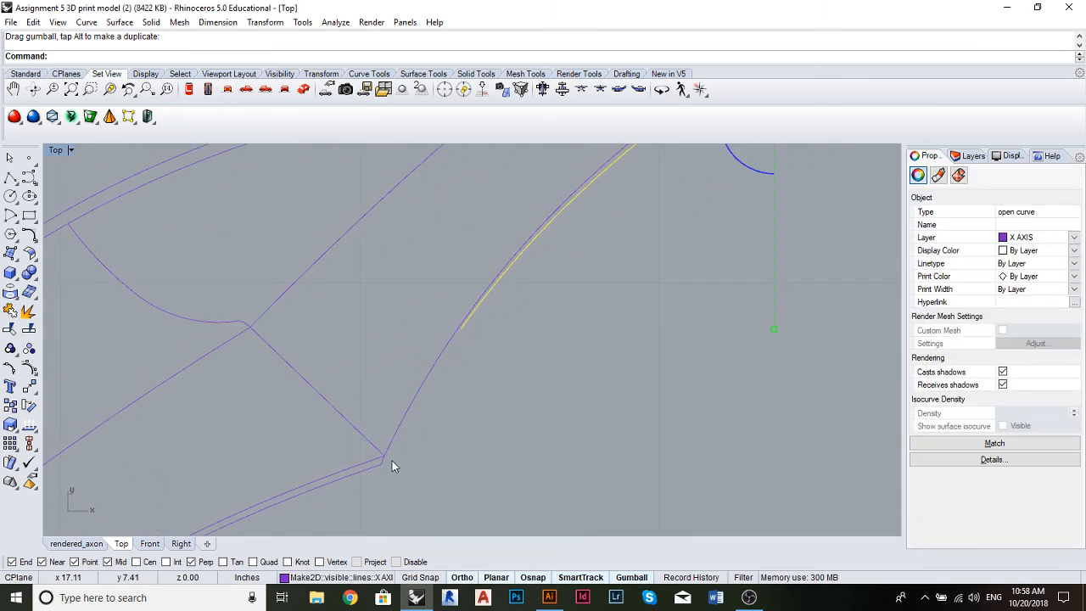
scroll(562, 237, "down", 5)
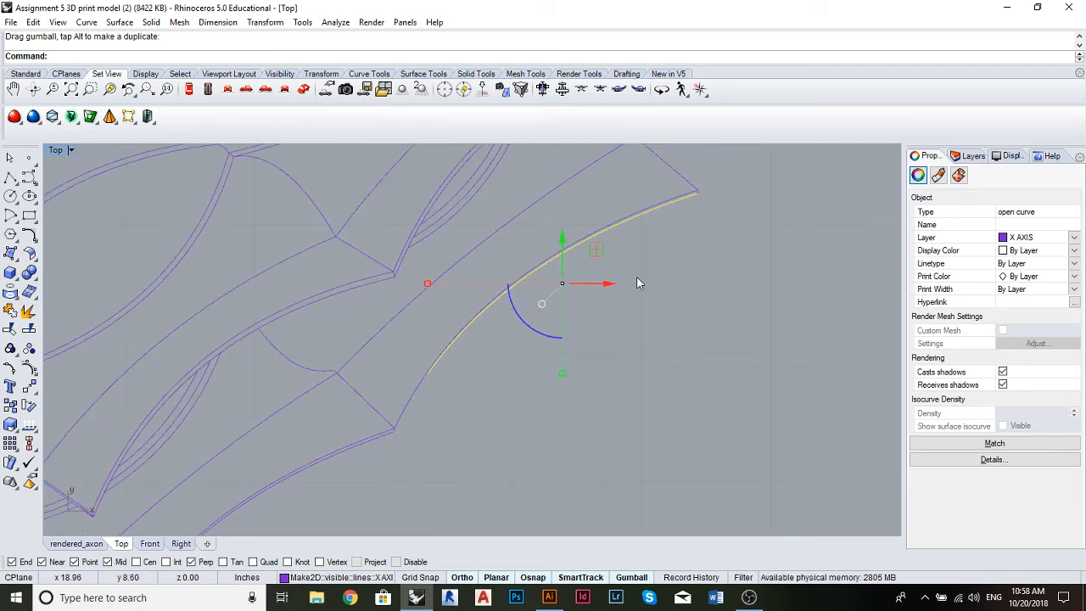
scroll(653, 287, "up", 2)
scroll(584, 292, "up", 2)
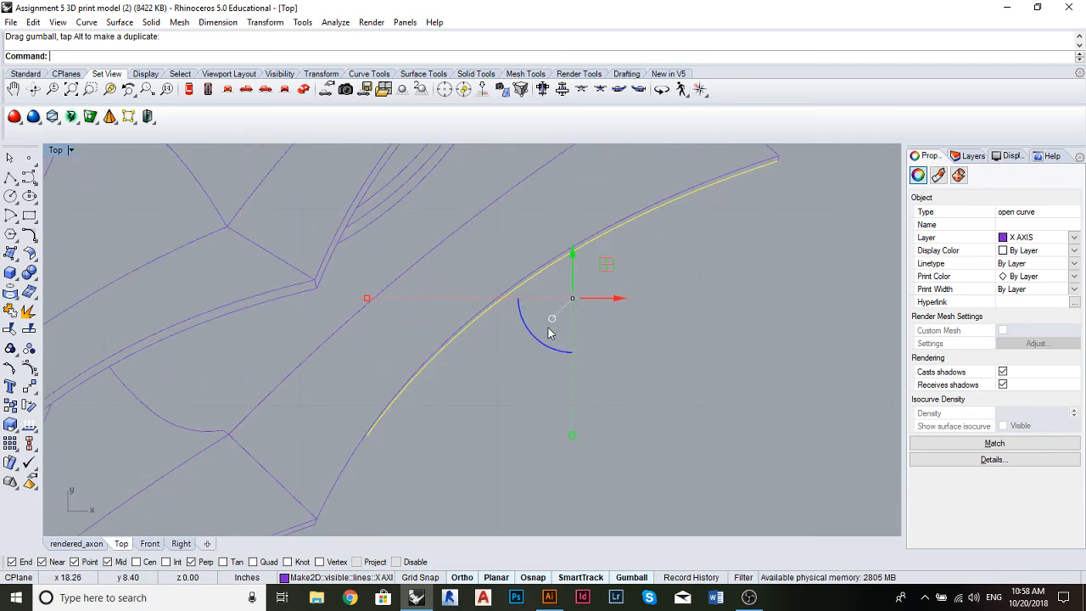
scroll(500, 344, "down", 3)
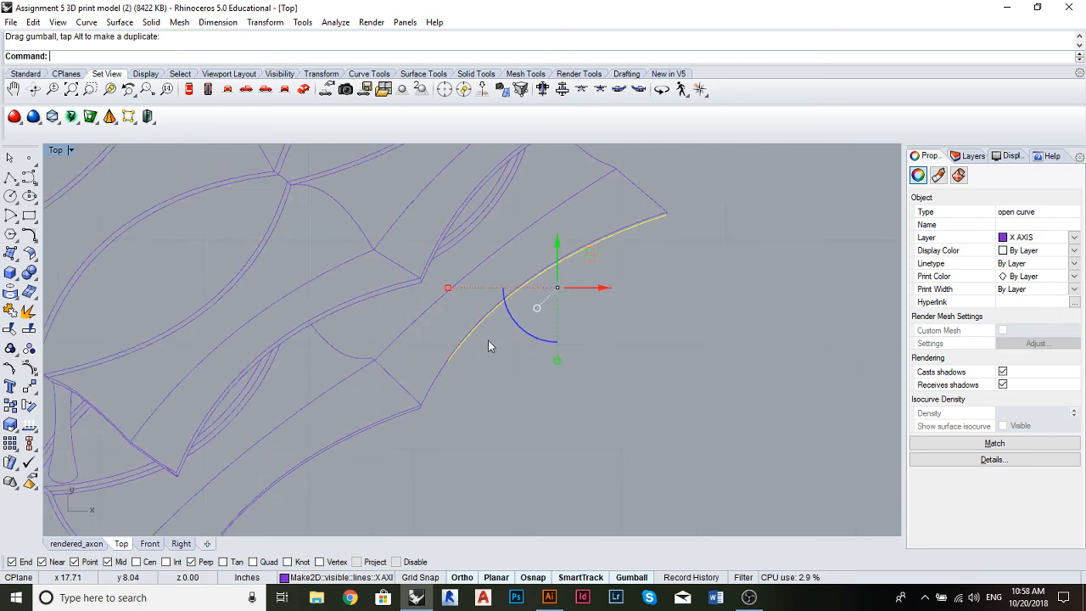
Extend the lower layer's outermost edge curve with natural extension to the endpoint at the adjacent outer corner
scroll(488, 346, "up", 3)
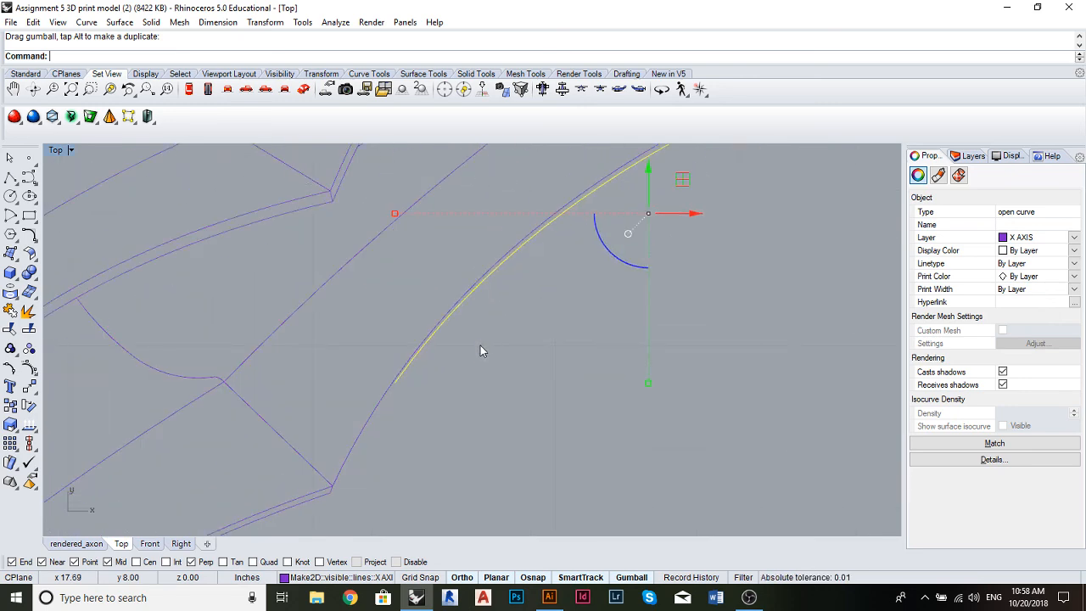
type("Extre")
key("BackSpace")
key("BackSpace")
key("BackSpace")
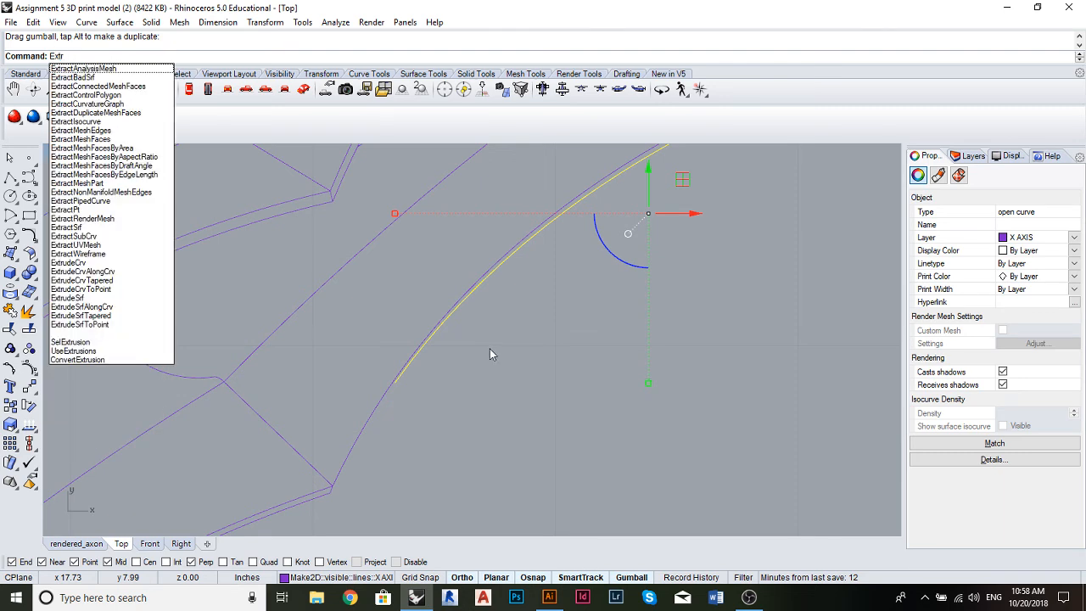
type("tend")
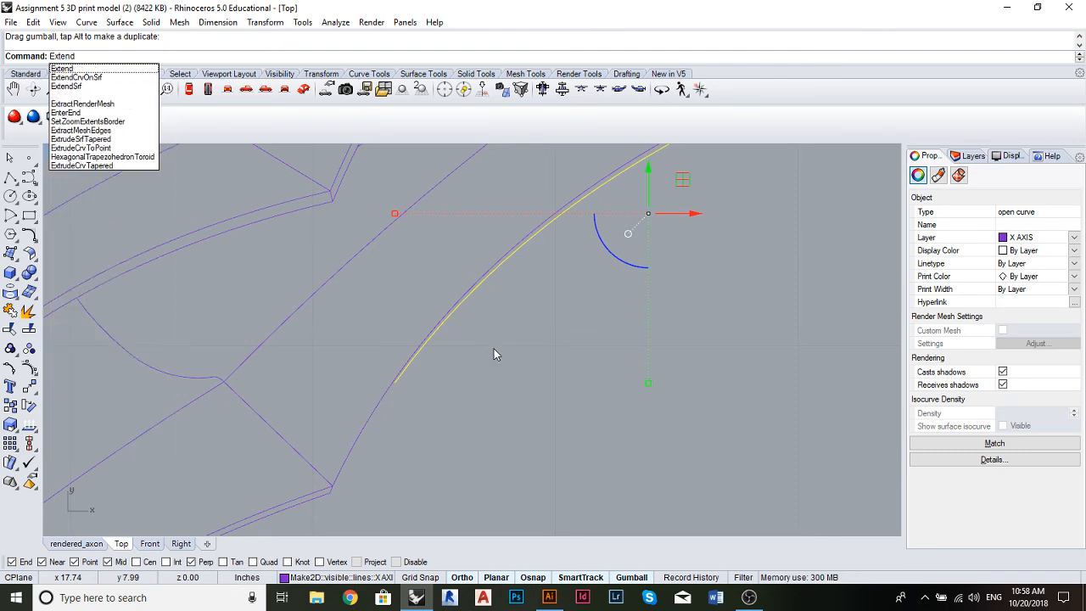
key("Return")
left_click(454, 315)
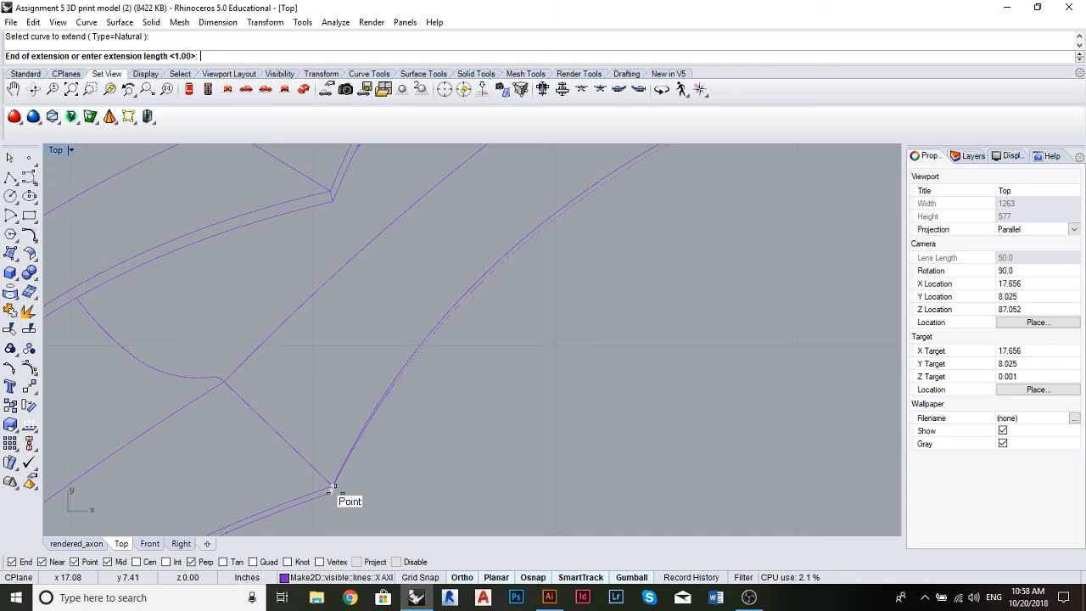
scroll(329, 491, "up", 4)
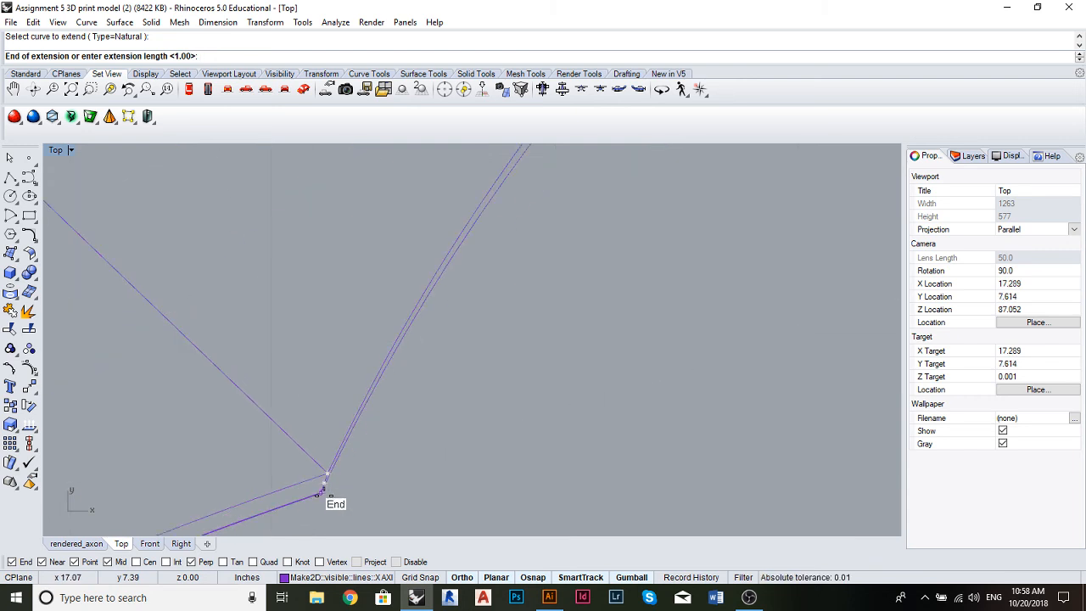
left_click(323, 491)
scroll(421, 455, "down", 3)
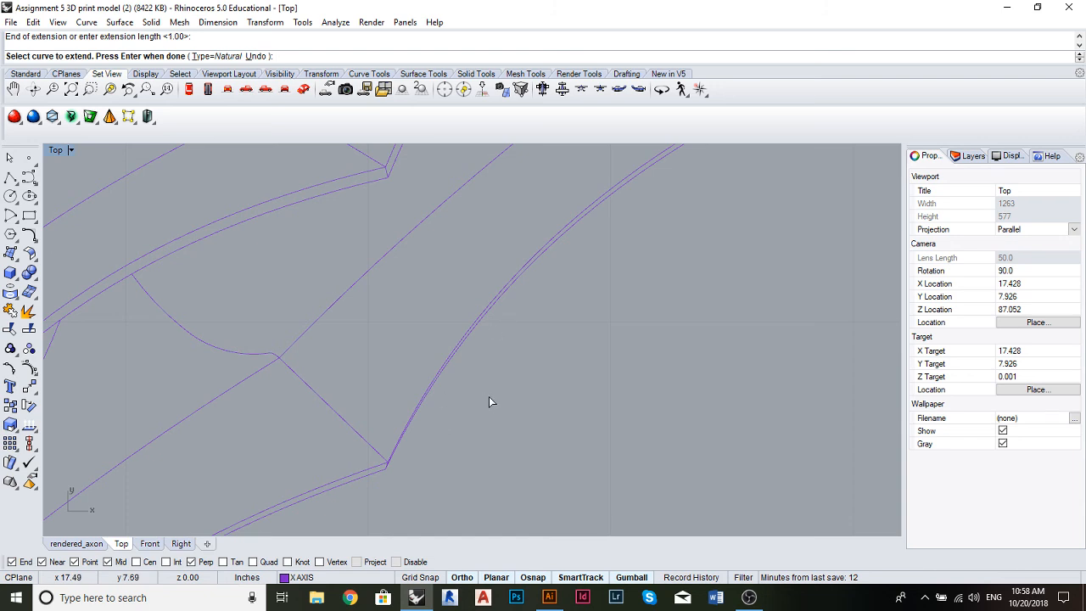
Finish extending curves and examine the 2D linework's outer edges and corners for other mismatched lines
scroll(651, 227, "down", 4)
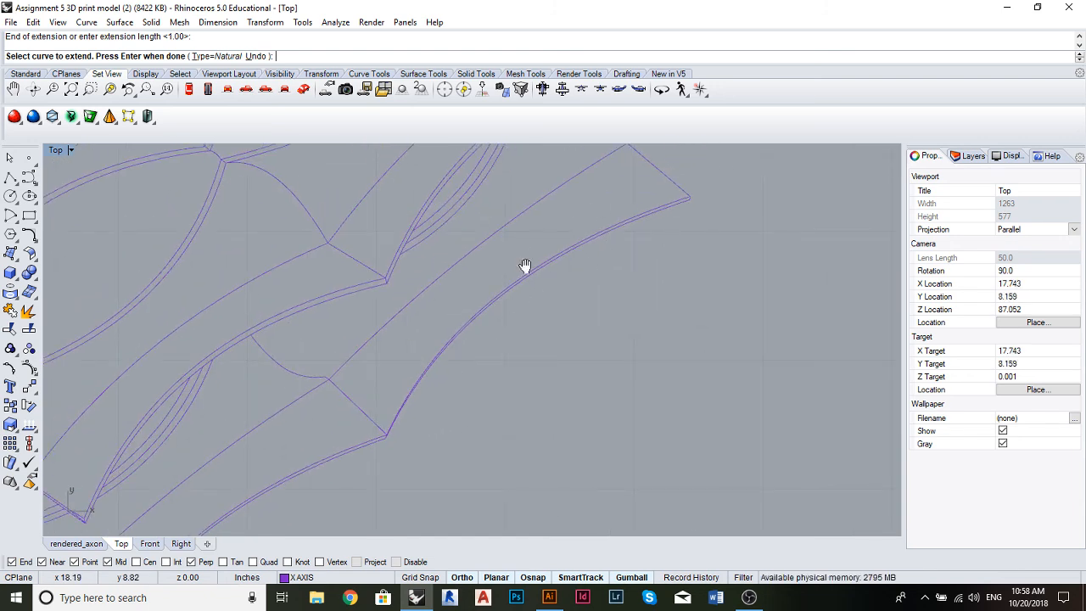
scroll(525, 271, "down", 4)
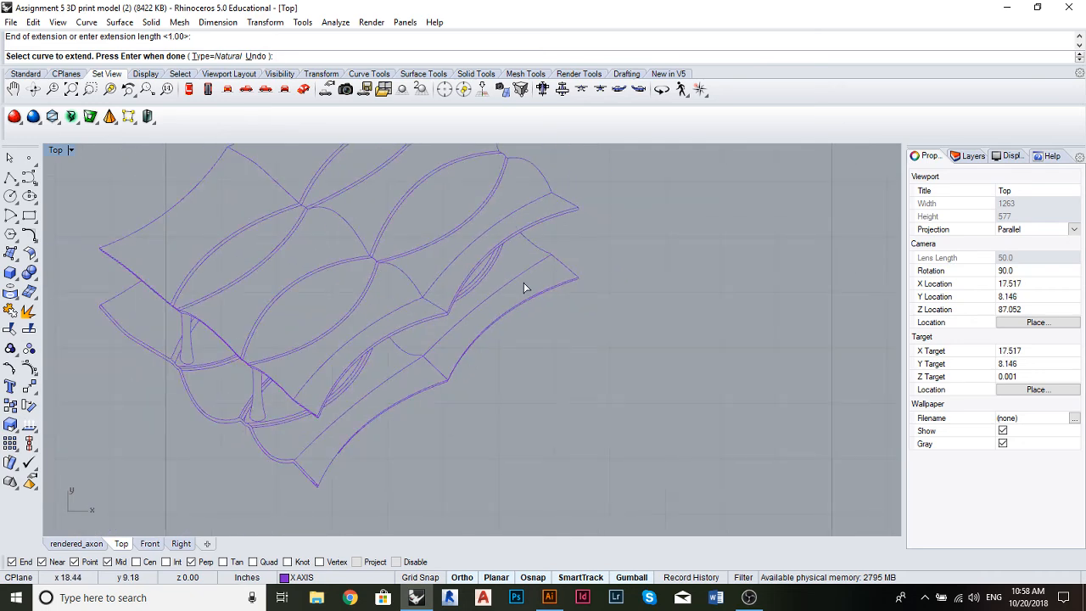
scroll(512, 283, "down", 5)
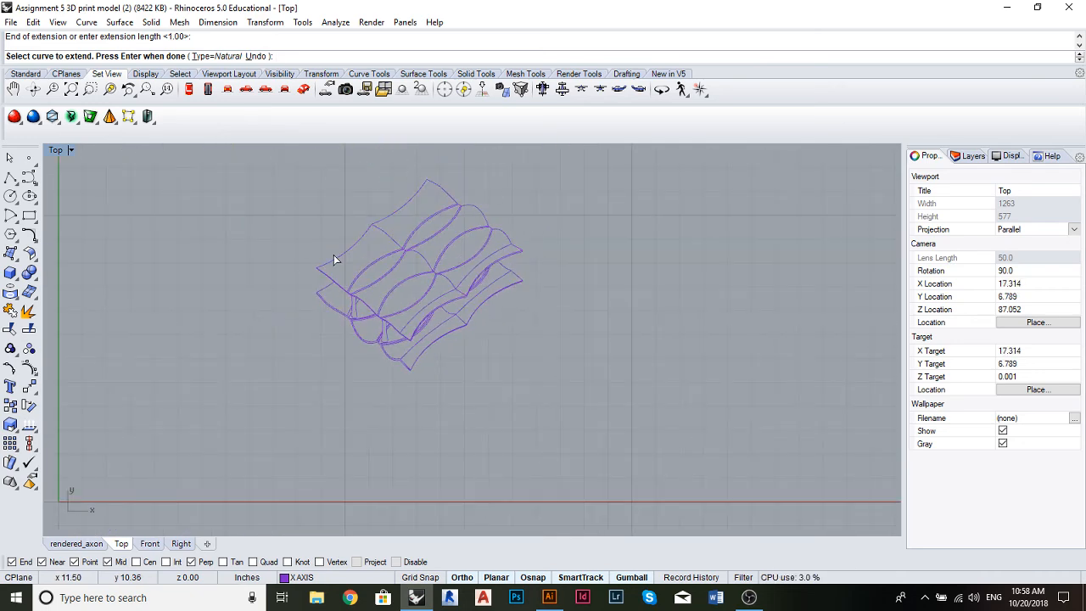
scroll(479, 282, "up", 3)
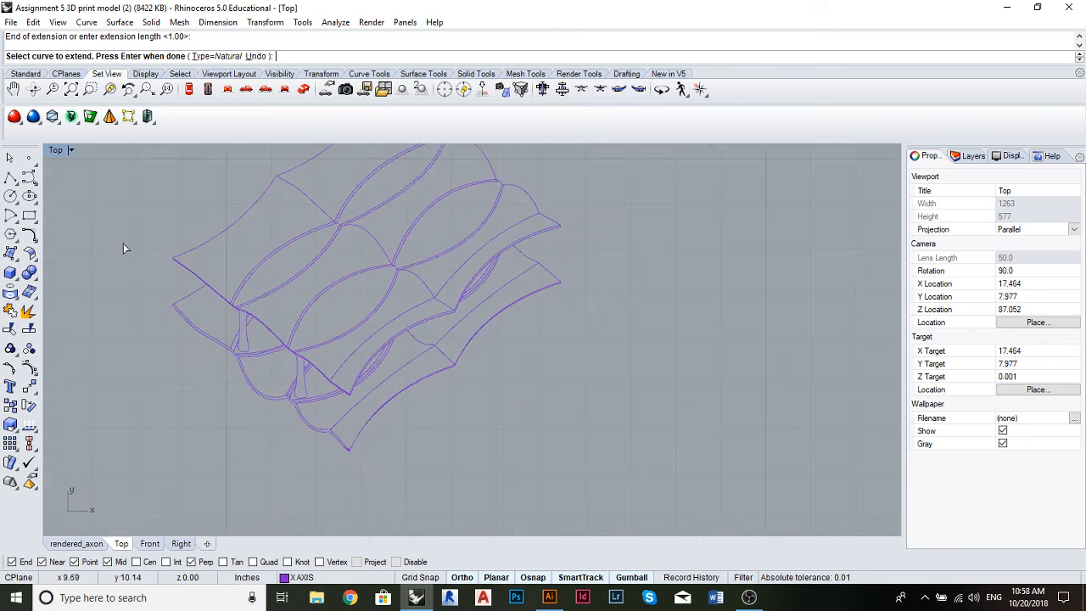
scroll(246, 376, "up", 3)
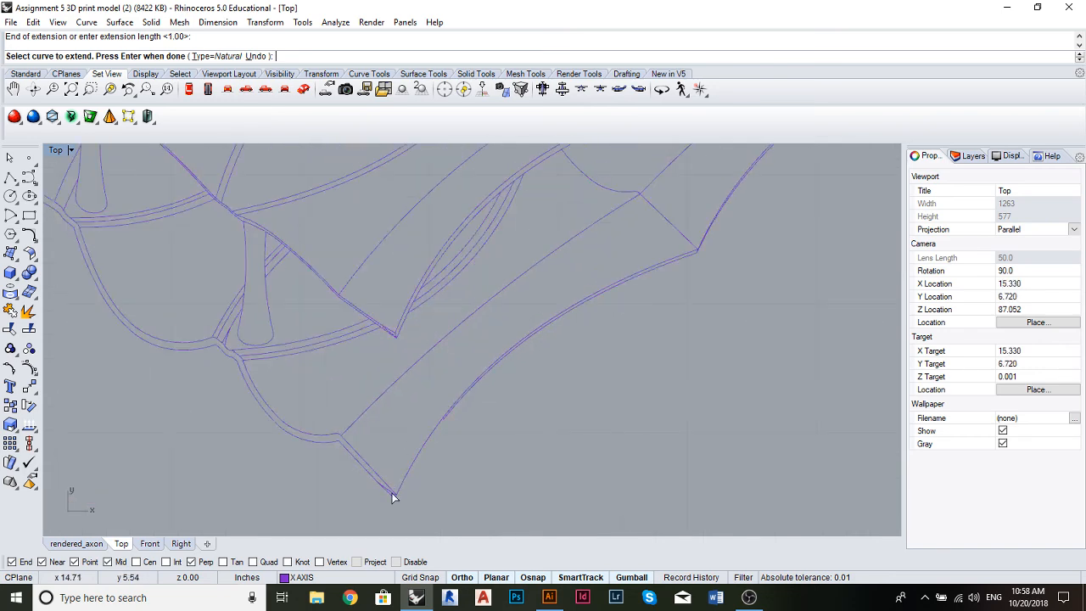
scroll(399, 492, "down", 5)
scroll(527, 390, "down", 4)
left_click_drag(527, 373, 478, 366)
scroll(477, 366, "up", 4)
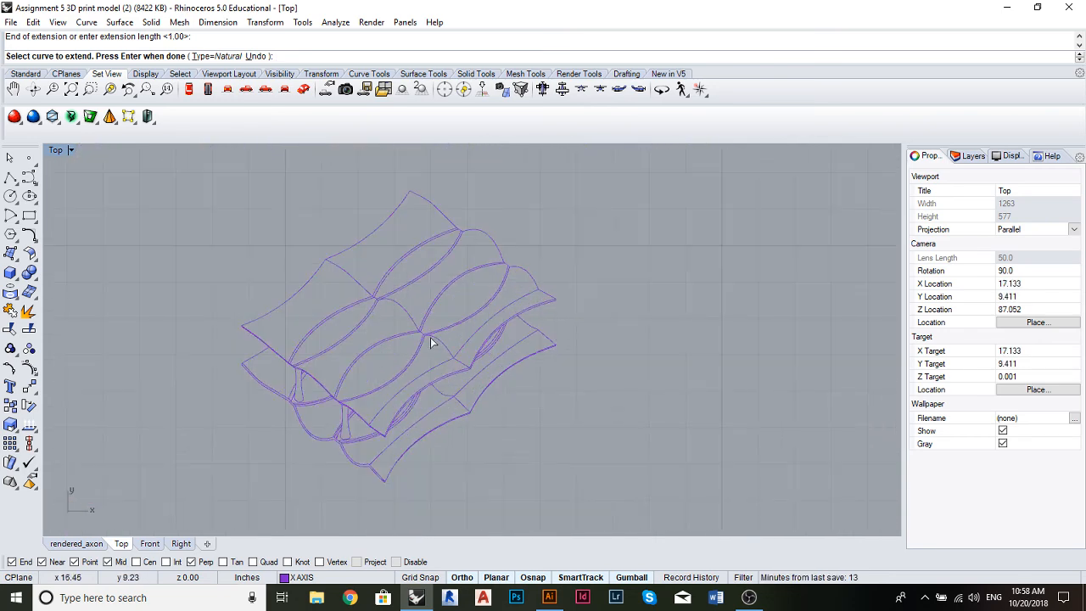
key("Return")
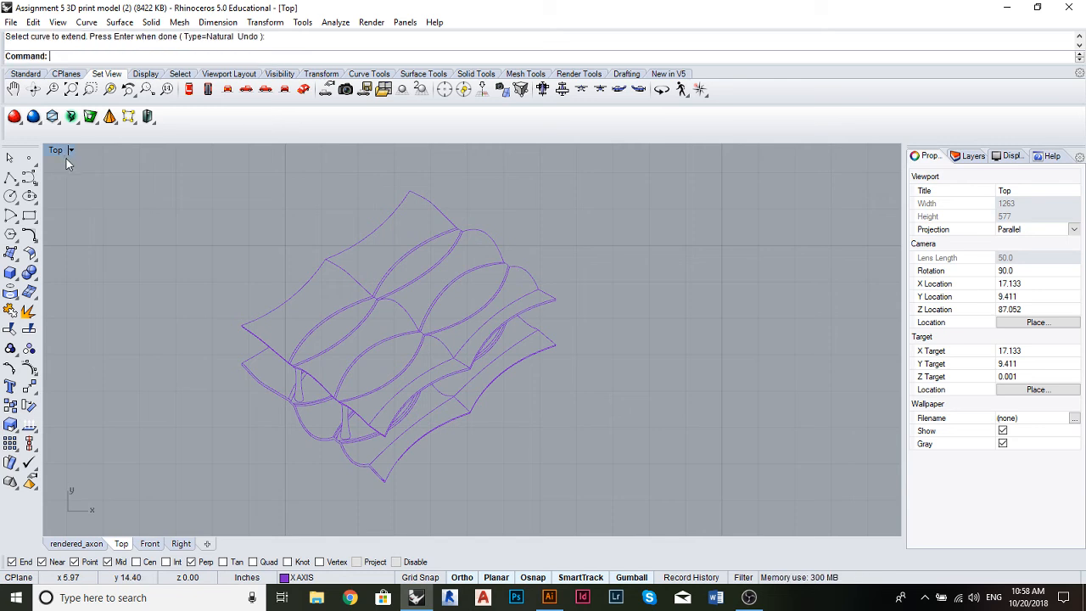
scroll(448, 254, "down", 5)
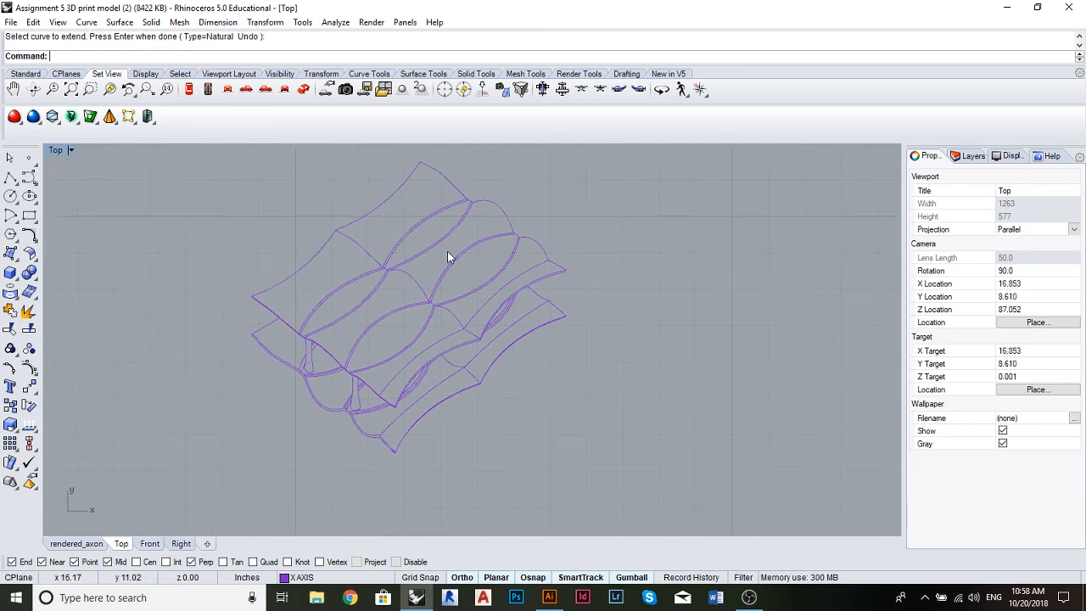
Set the document's absolute tolerance to 0.00001 units in the units settings
type("Units")
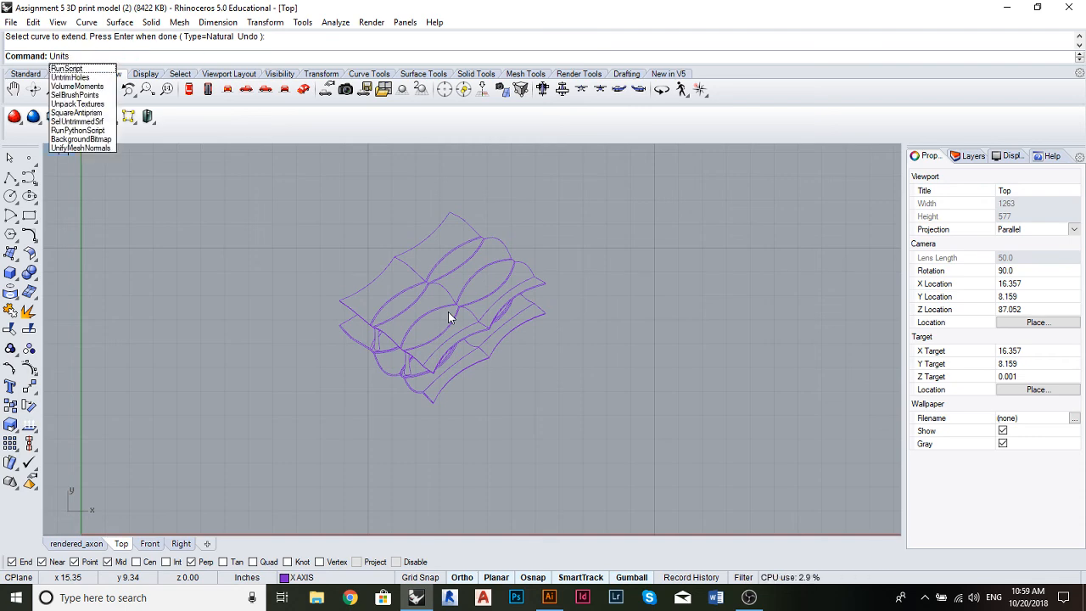
key("Return")
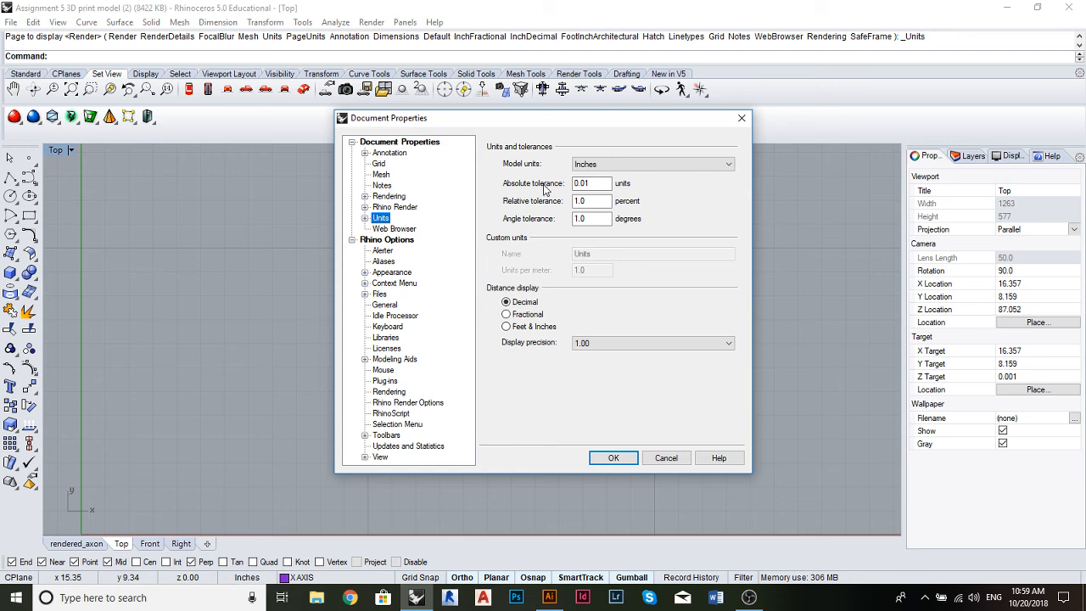
left_click(584, 184)
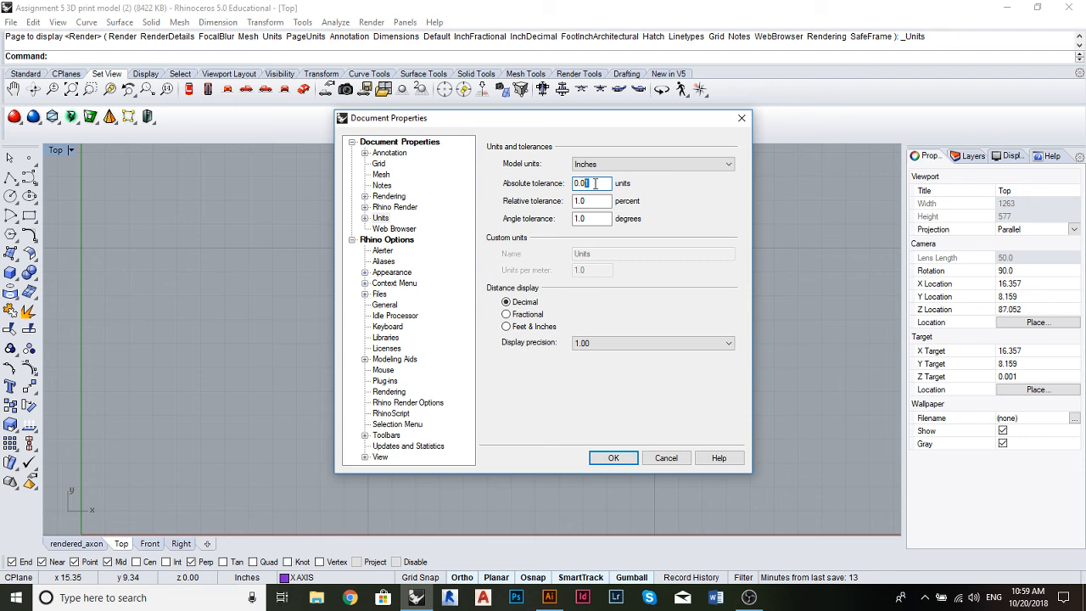
type("000000")
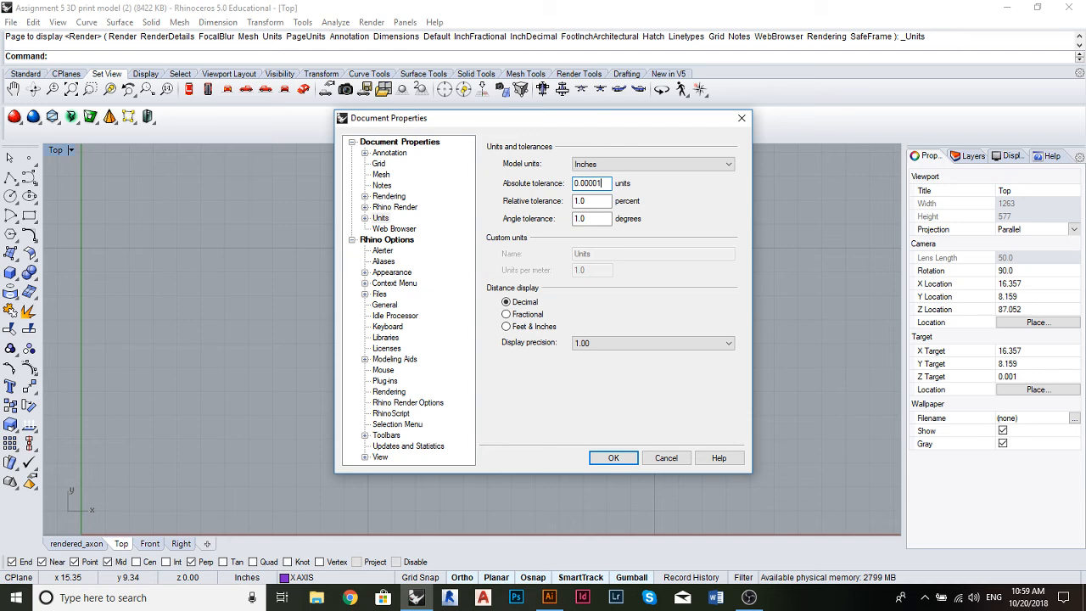
Set the distance display to Feet & Inches and apply the document properties
left_click(528, 328)
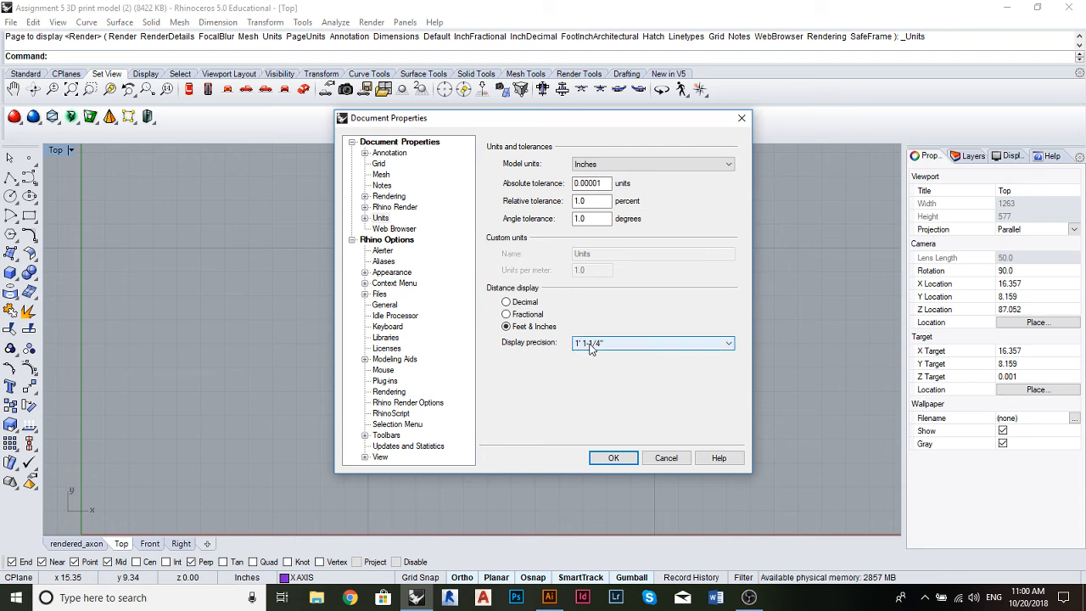
left_click(518, 306)
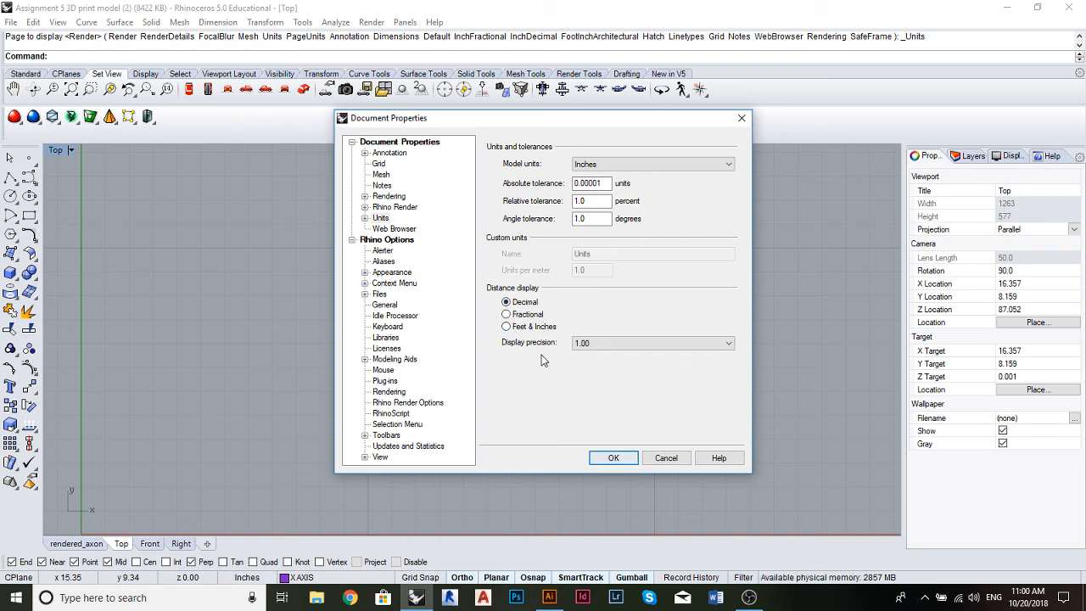
left_click(526, 326)
left_click(612, 458)
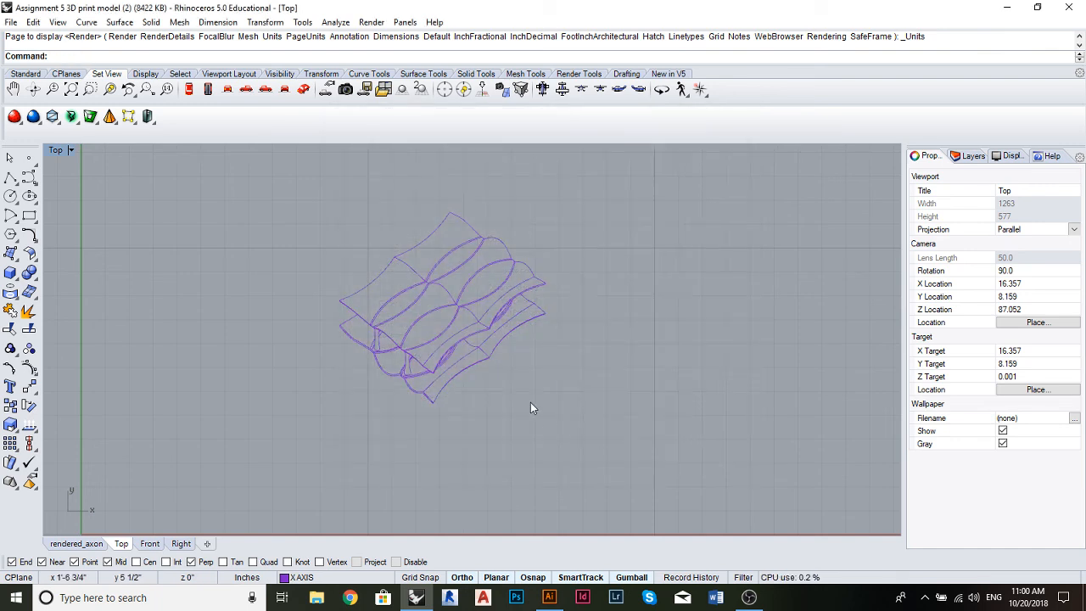
Delete all the 2D linework curves in the Top view, leaving the 3D models in place
scroll(574, 383, "down", 3)
scroll(531, 407, "up", 4)
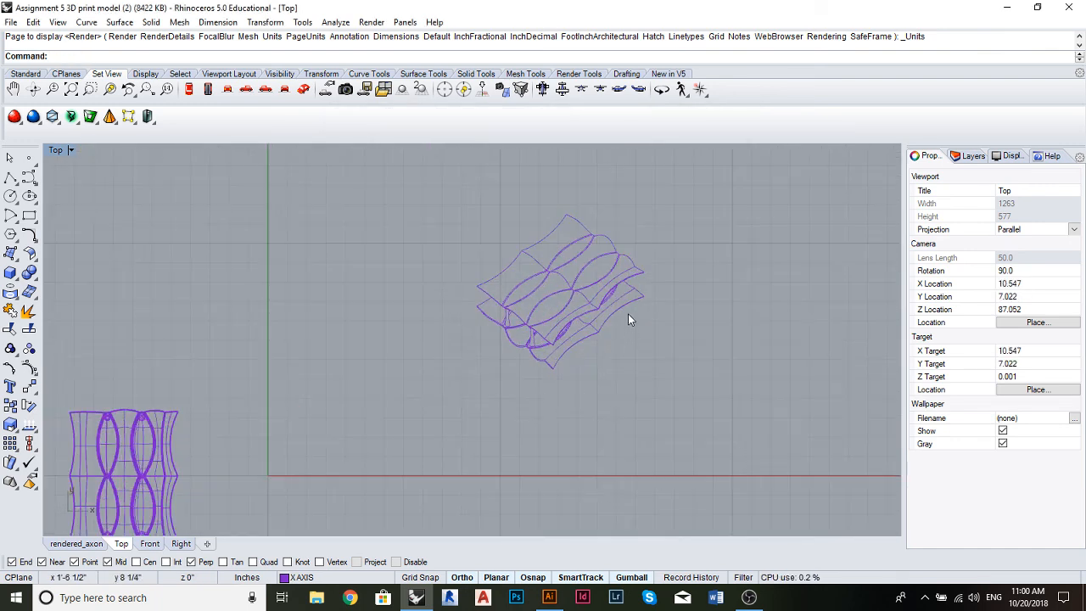
scroll(629, 310, "down", 3)
left_click_drag(641, 258, 513, 365)
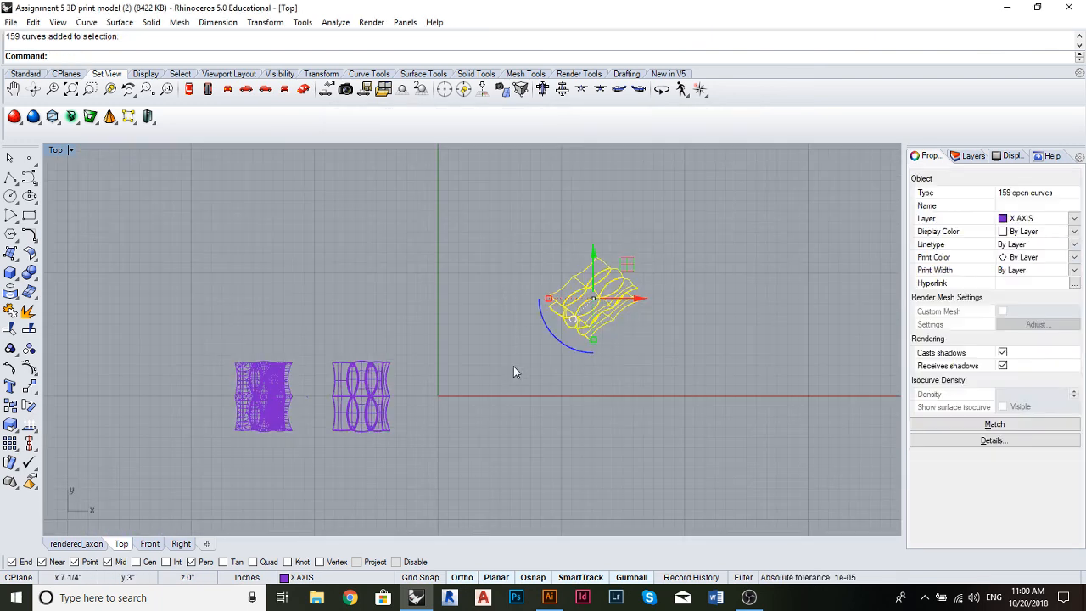
key("Delete")
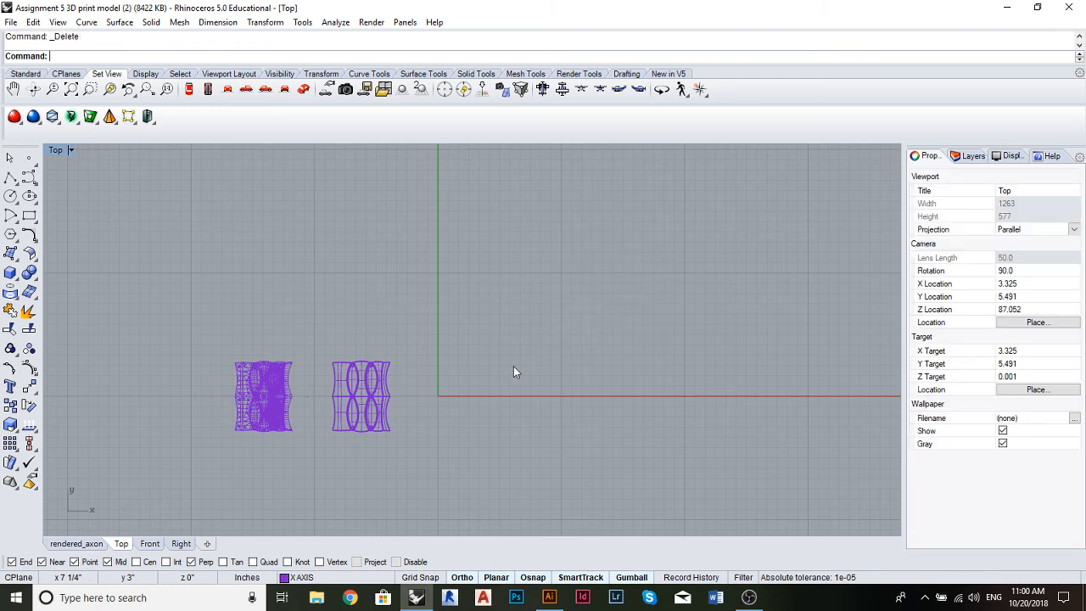
Run Make2D on the model without the mesh copy from the rendered_axon view, with hidden lines shown and source layers not maintained
double_click(55, 150)
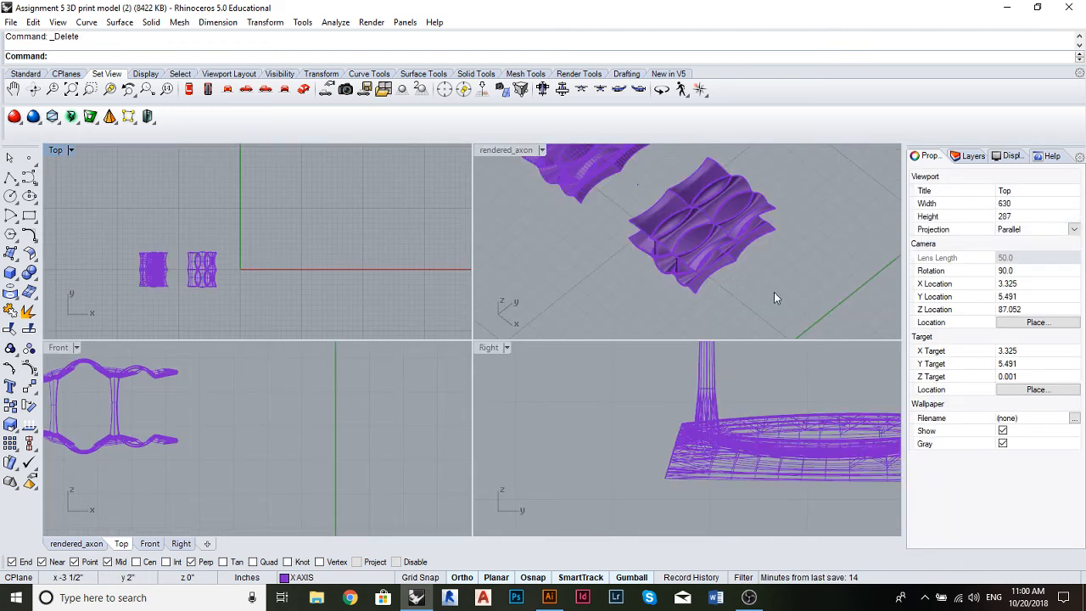
left_click_drag(822, 320, 734, 283)
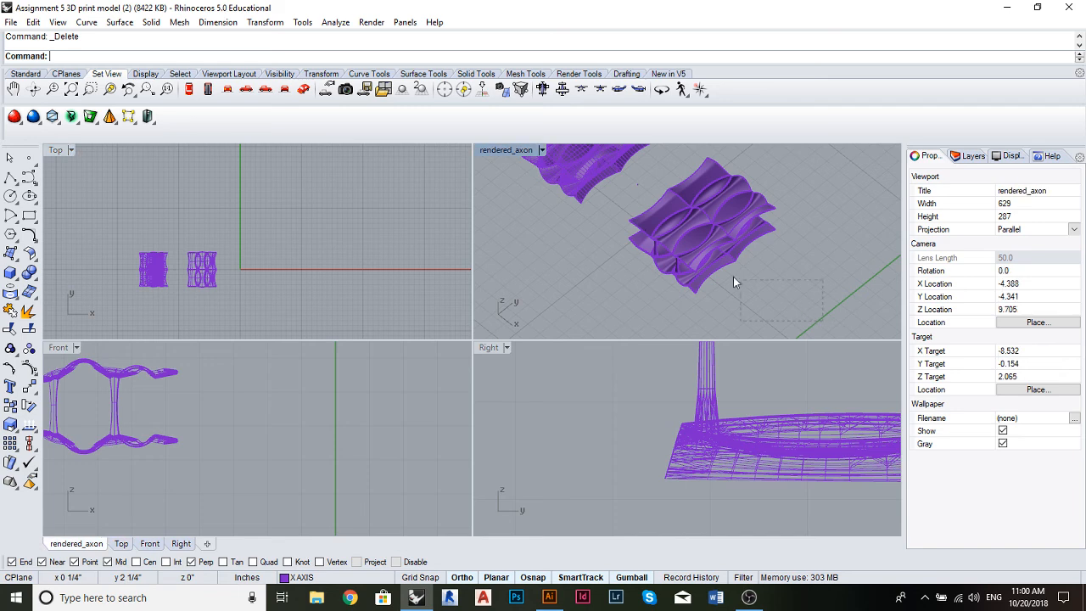
left_click_drag(596, 185, 609, 161)
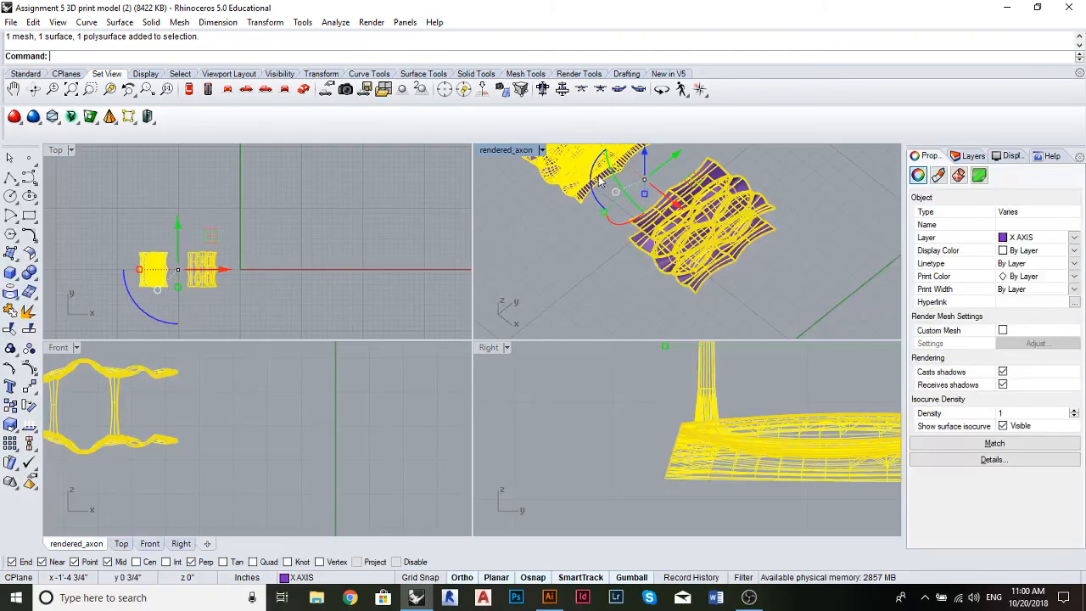
left_click(585, 200, "ctrl")
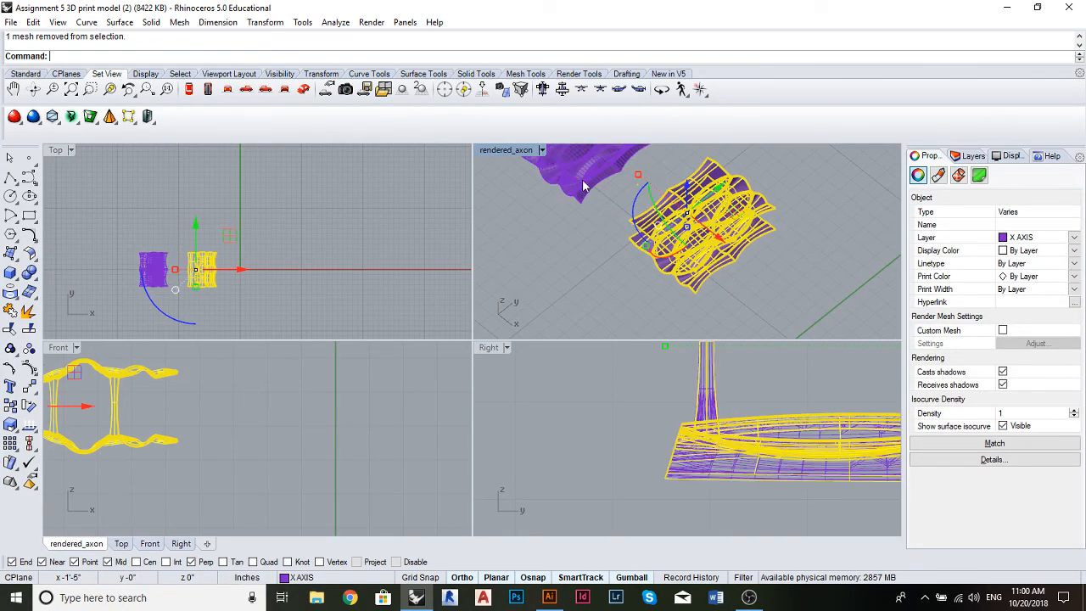
type("Make2D")
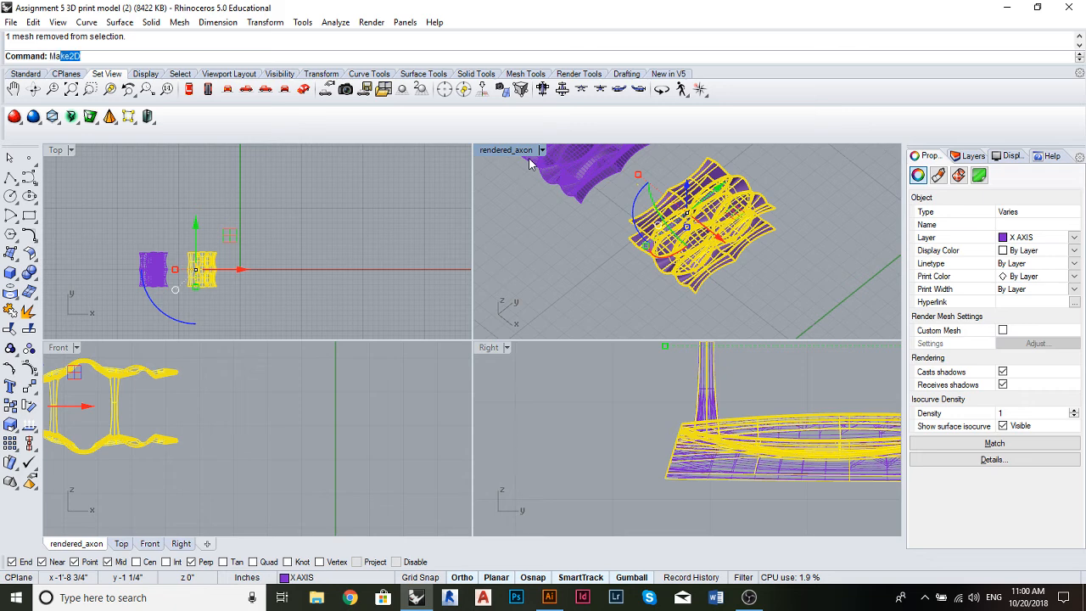
key("Return")
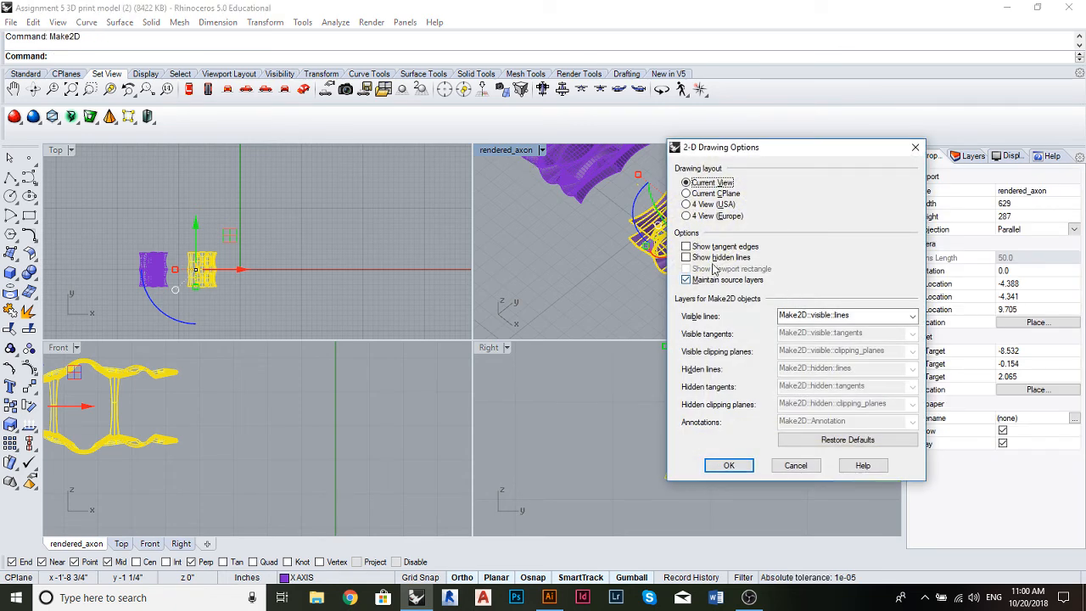
left_click(687, 257)
left_click(686, 279)
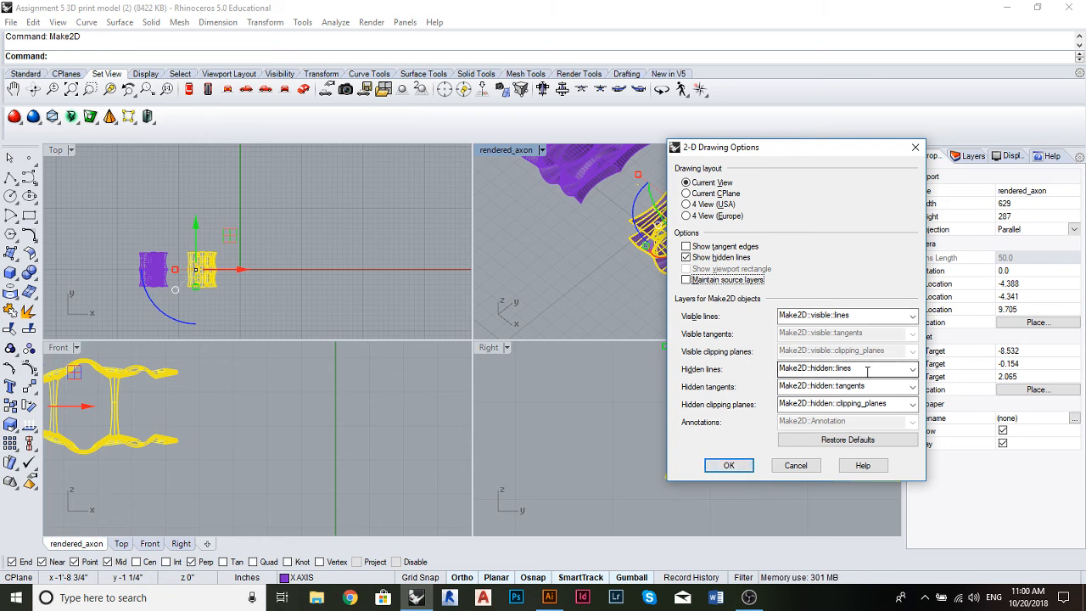
left_click(746, 464)
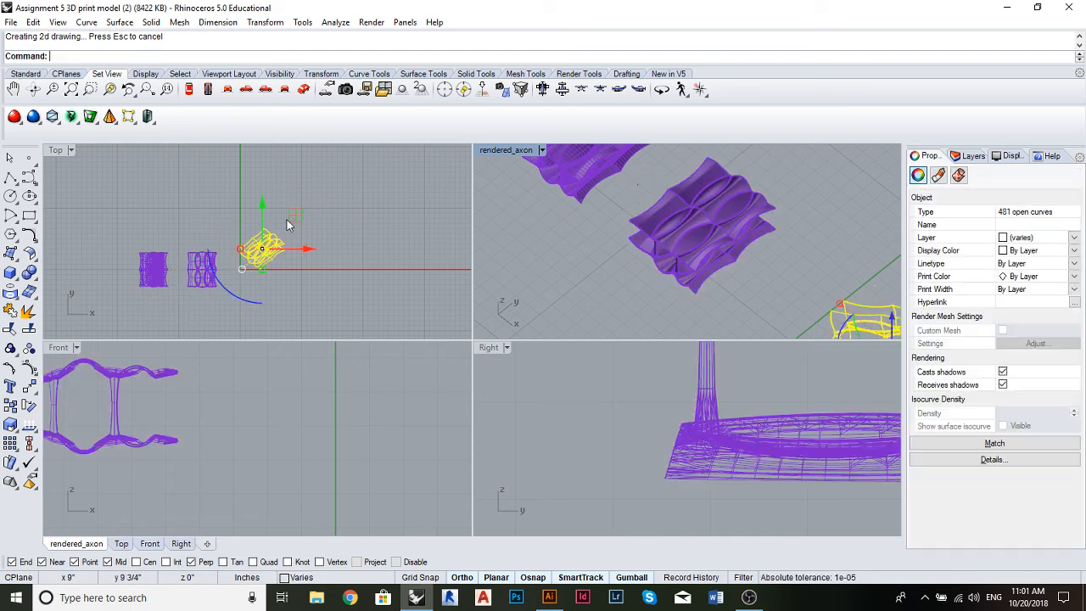
Maximize the Top view, move the new 2D linework along X away from the origin, and deselect it
scroll(303, 250, "up", 4)
scroll(250, 261, "up", 3)
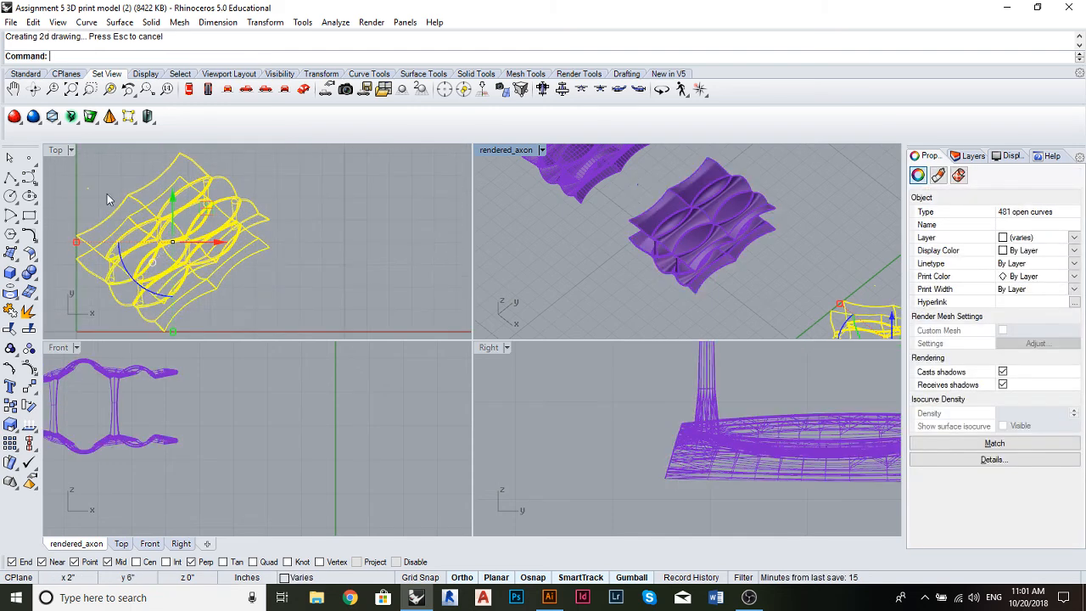
double_click(70, 155)
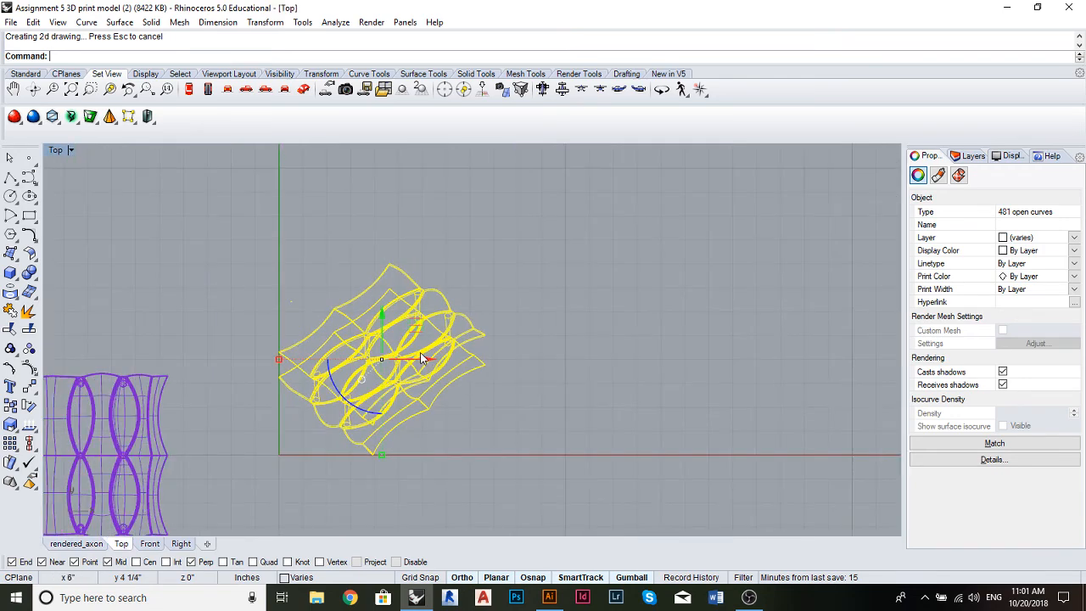
left_click_drag(419, 356, 528, 357)
left_click(653, 364)
scroll(636, 364, "up", 6)
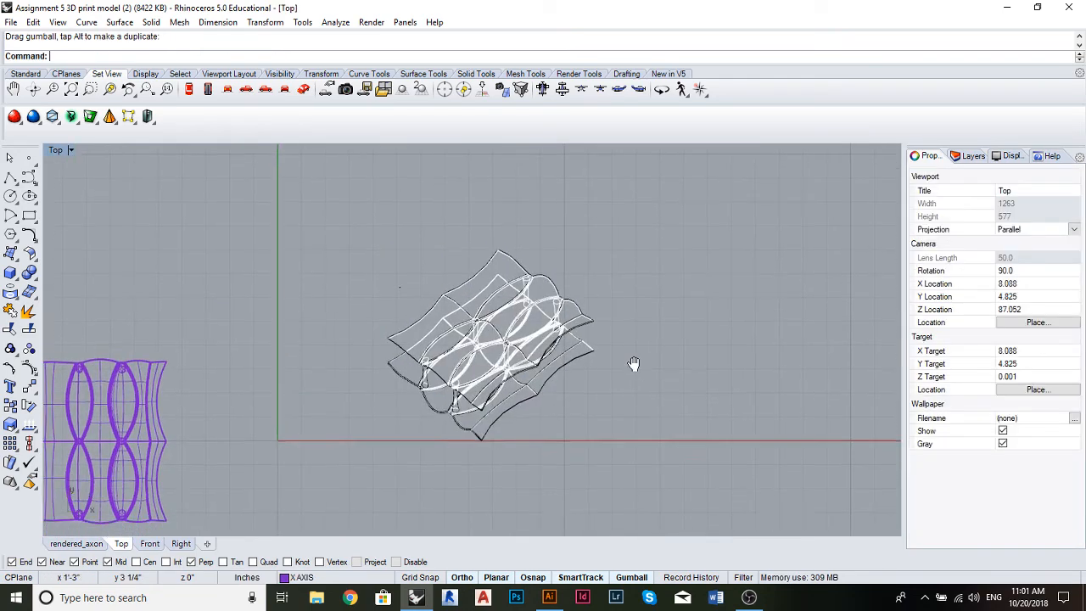
Examine the overlapping hidden curves around the central column joint of the 2D linework by selecting individual curves
left_click(432, 277)
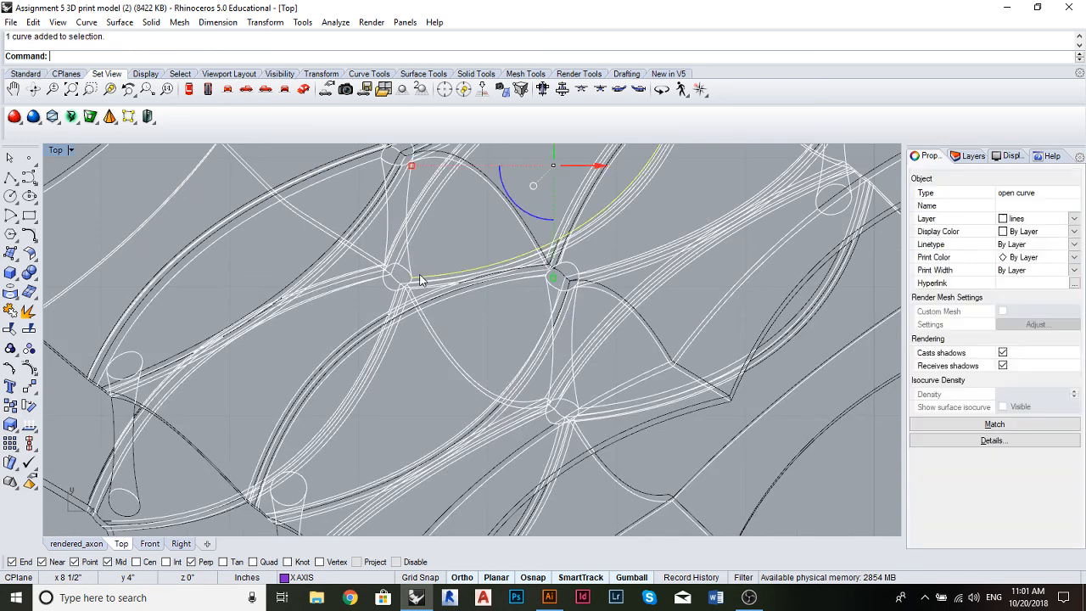
scroll(440, 266, "down", 5)
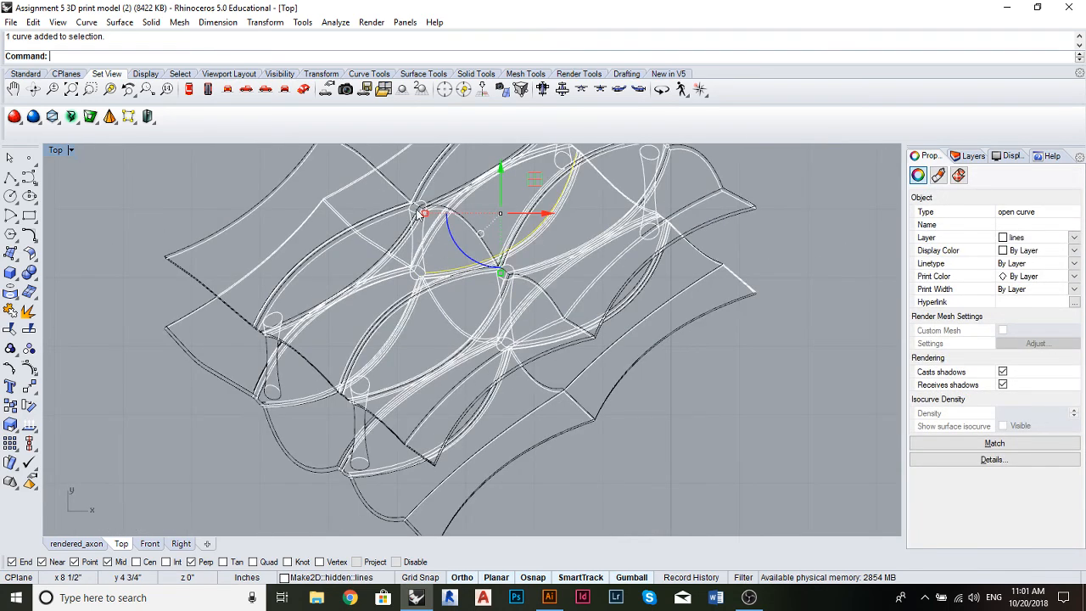
left_click(437, 269)
left_click(497, 306)
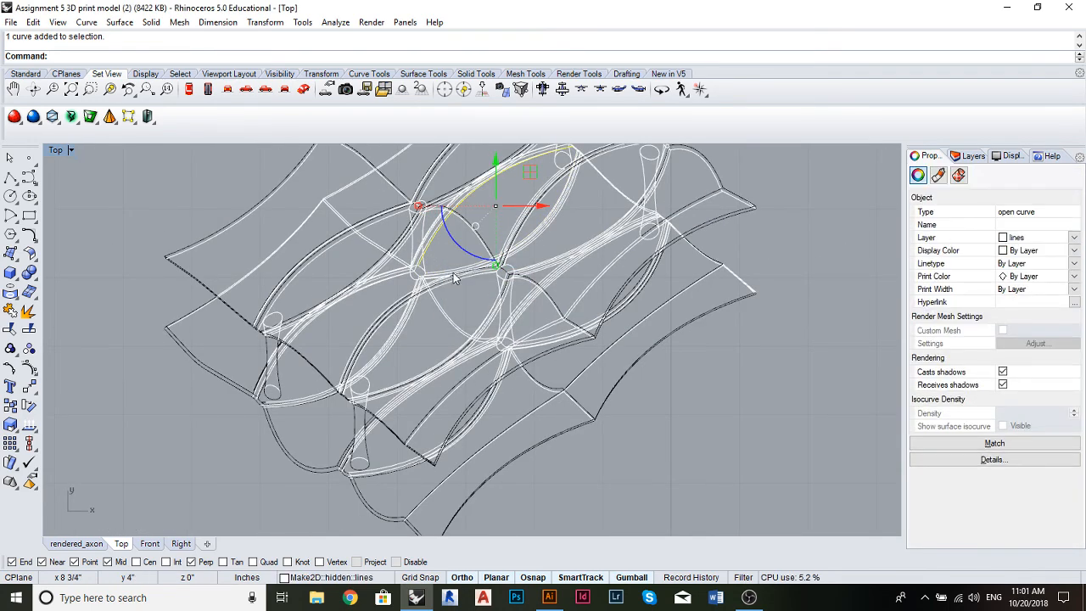
scroll(440, 231, "up", 5)
left_click(440, 231)
scroll(440, 232, "down", 5)
Inspect the doubled hidden edges at the front corner beside the column base and along the lower sheet's outline
scroll(298, 283, "up", 8)
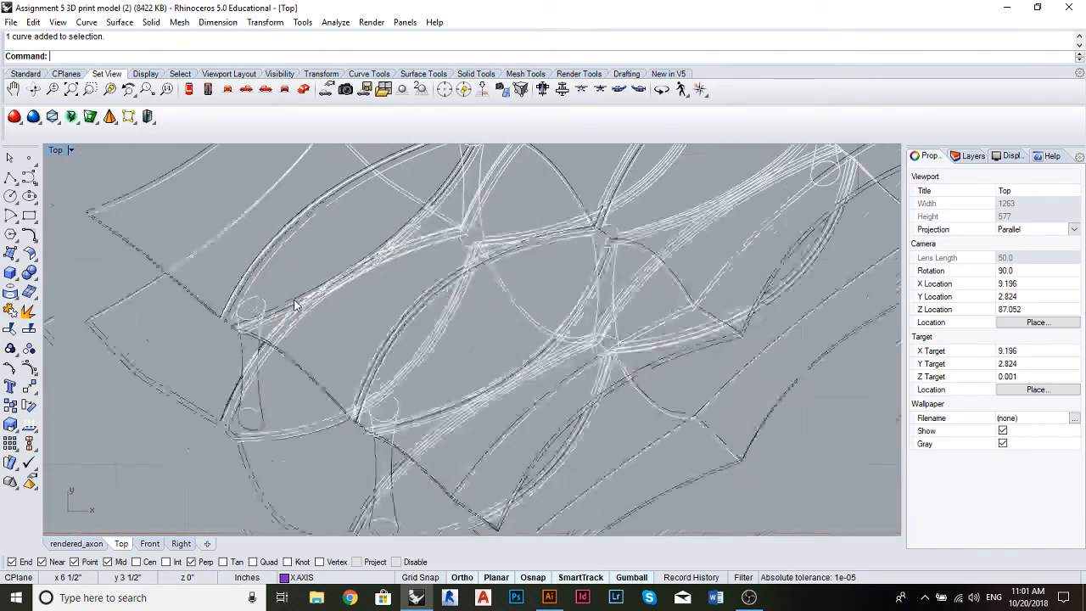
scroll(372, 359, "down", 5)
scroll(301, 445, "up", 9)
scroll(297, 436, "up", 4)
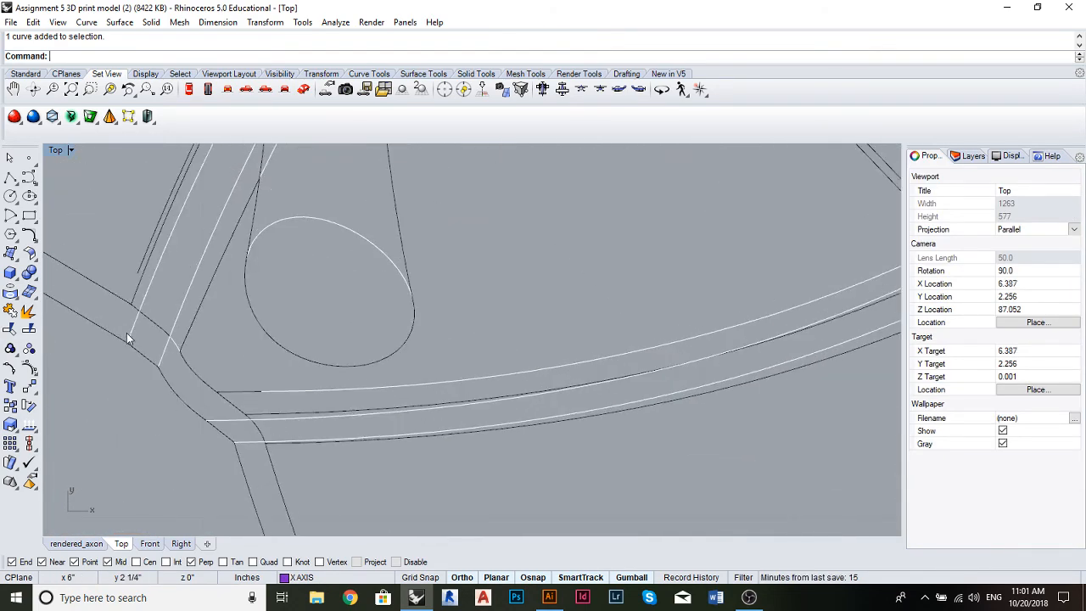
left_click(128, 338)
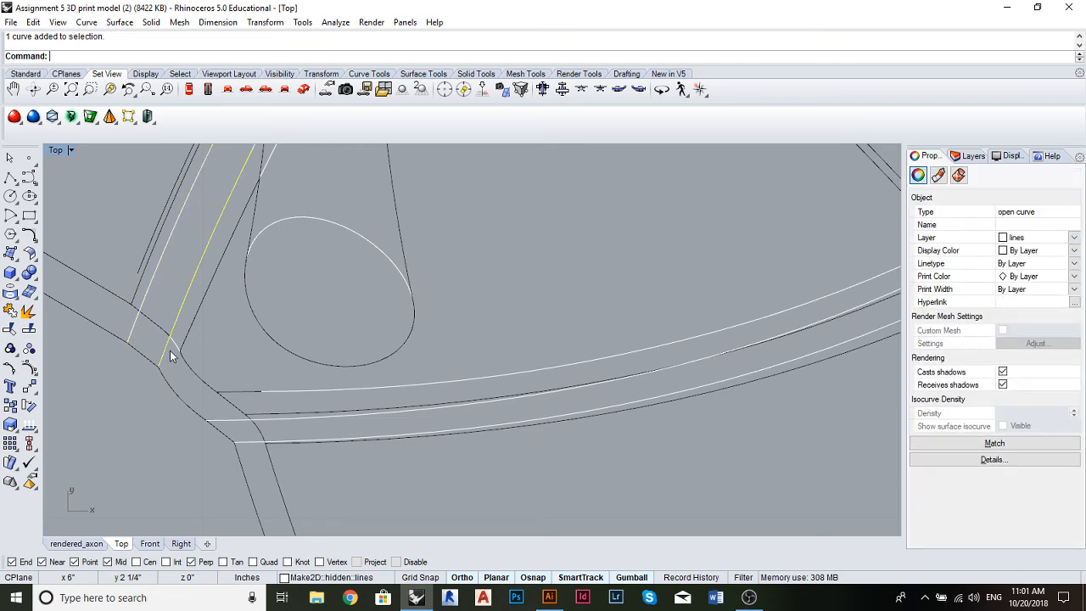
scroll(169, 357, "down", 5)
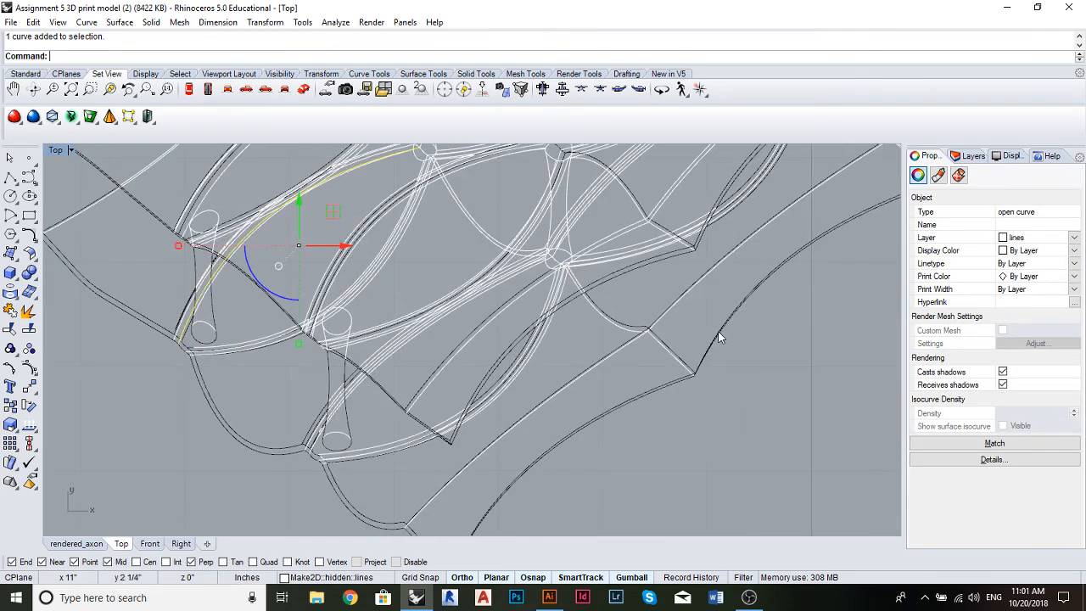
scroll(636, 335, "up", 3)
scroll(645, 325, "down", 5)
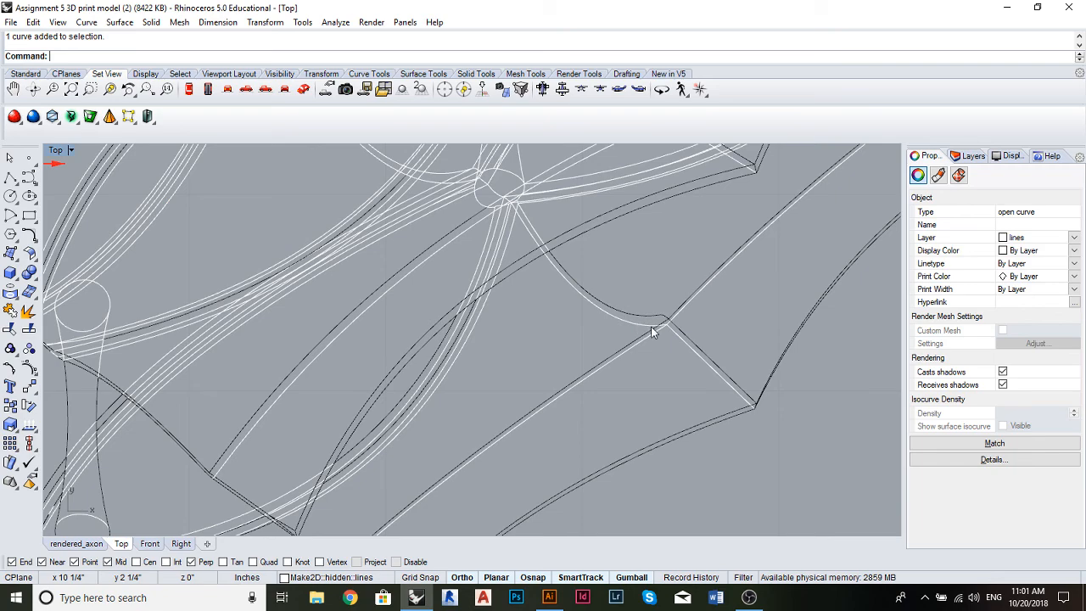
scroll(749, 310, "down", 3)
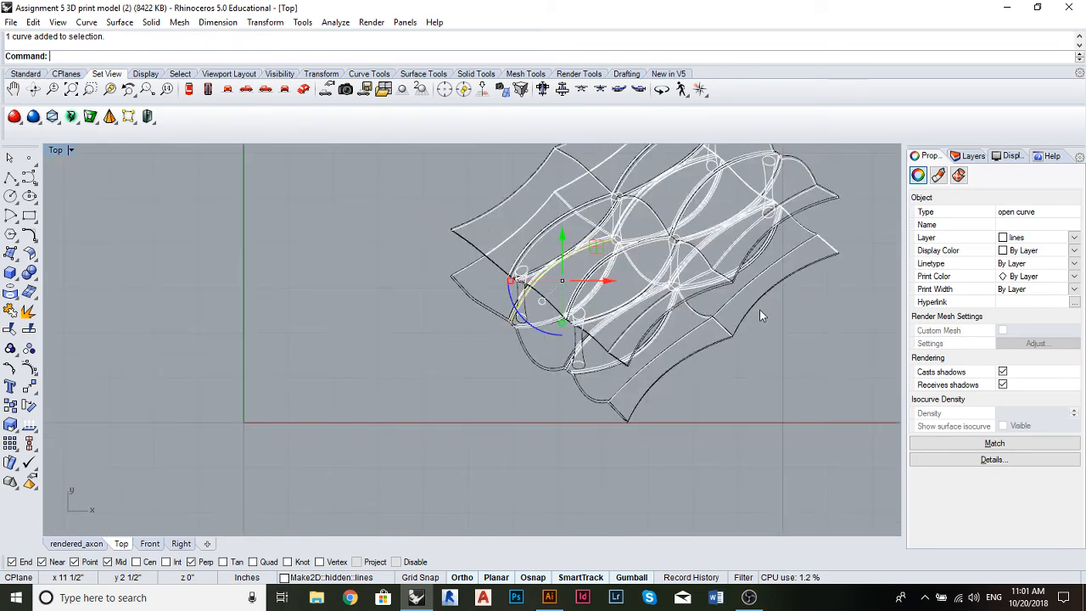
scroll(759, 289, "up", 5)
scroll(746, 263, "down", 5)
scroll(735, 266, "down", 2)
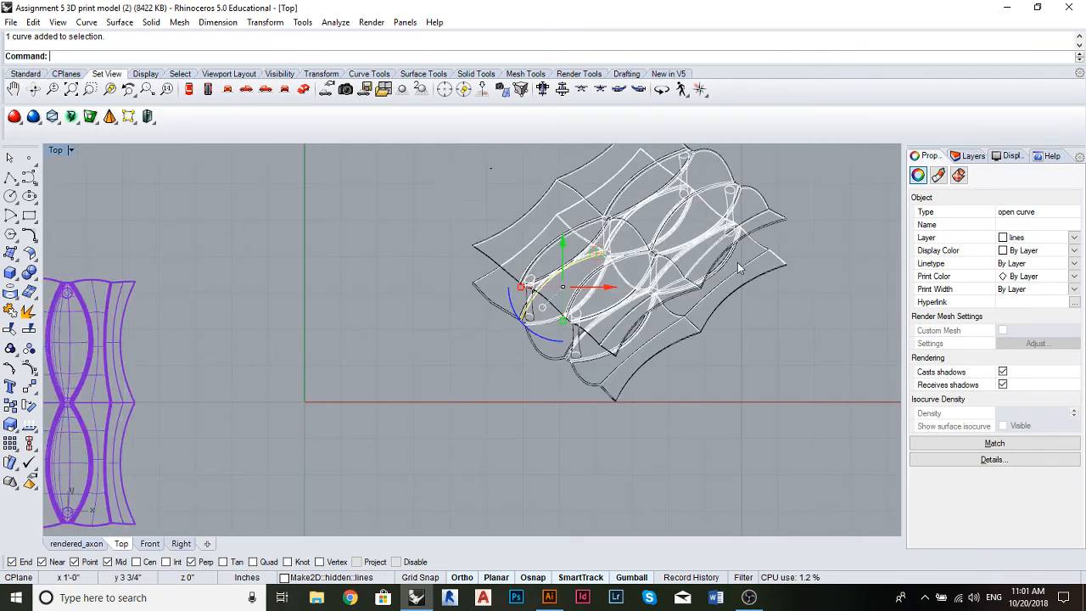
left_click_drag(774, 276, 640, 354)
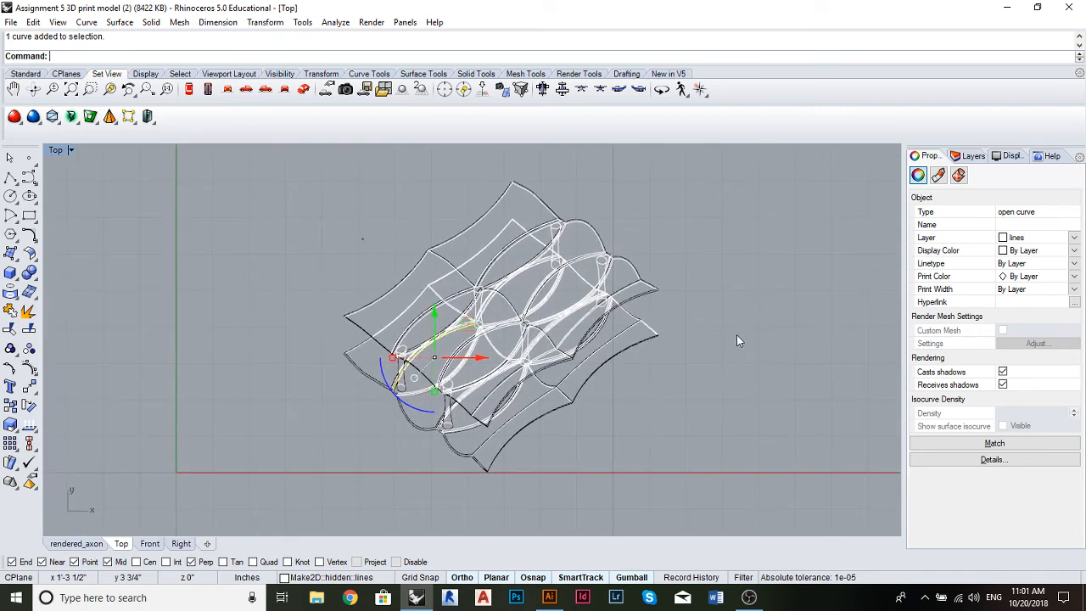
scroll(593, 304, "up", 6)
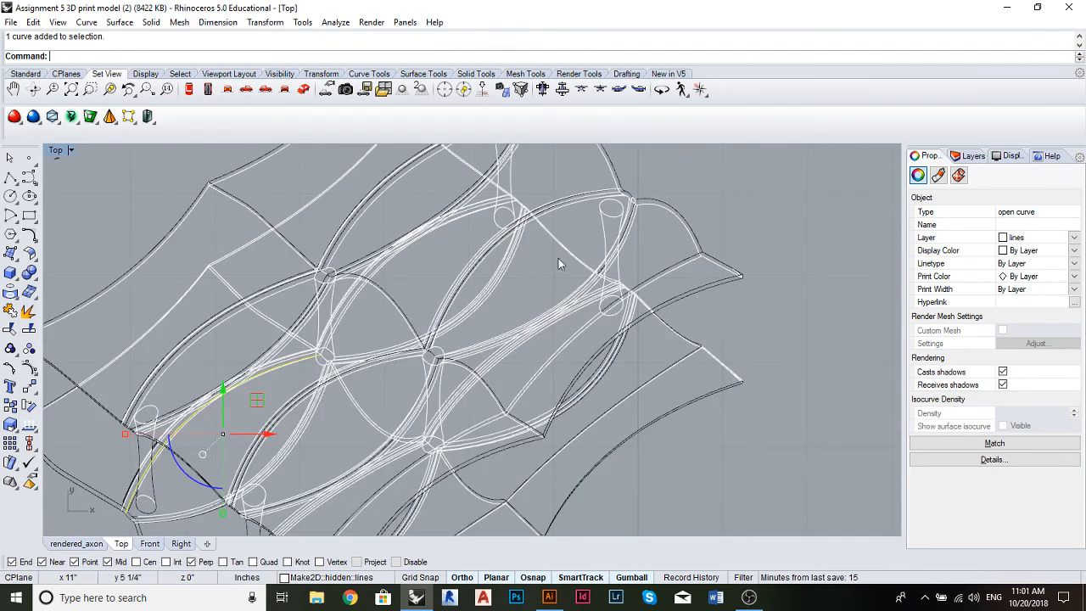
scroll(599, 293, "down", 5)
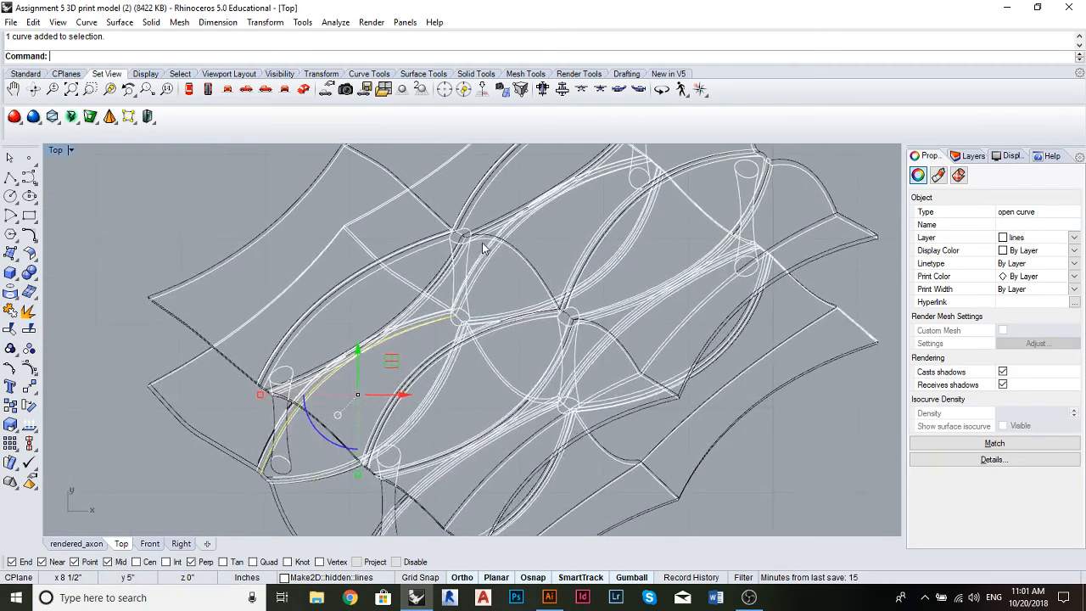
Check the hidden arcs at the top and base of the central column by selecting them, and clear the selection
scroll(585, 293, "up", 8)
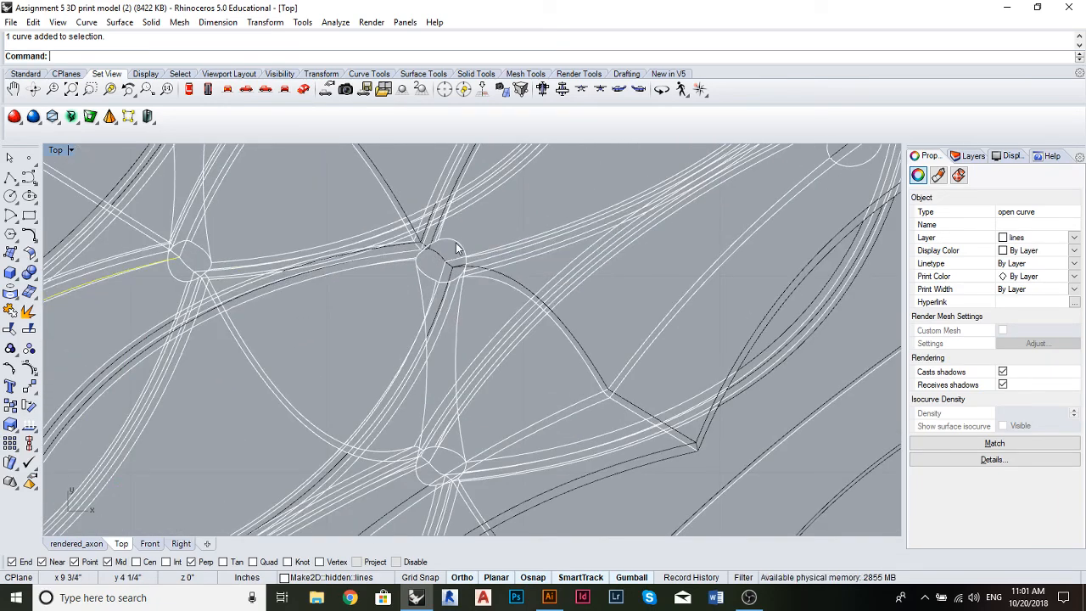
left_click(432, 252)
left_click_drag(456, 247, 451, 455)
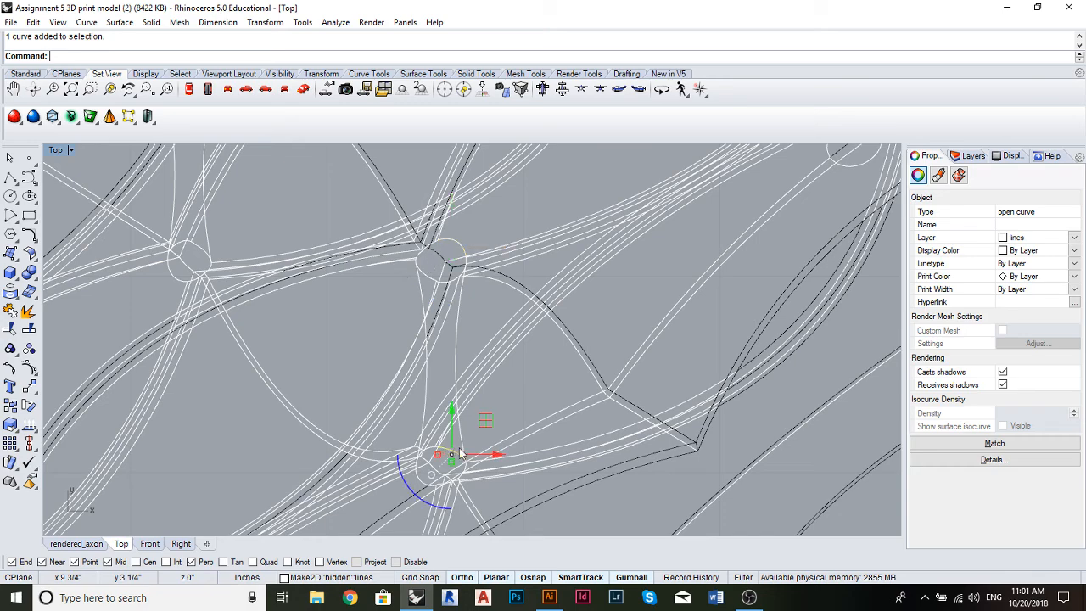
key("Escape")
scroll(514, 412, "down", 8)
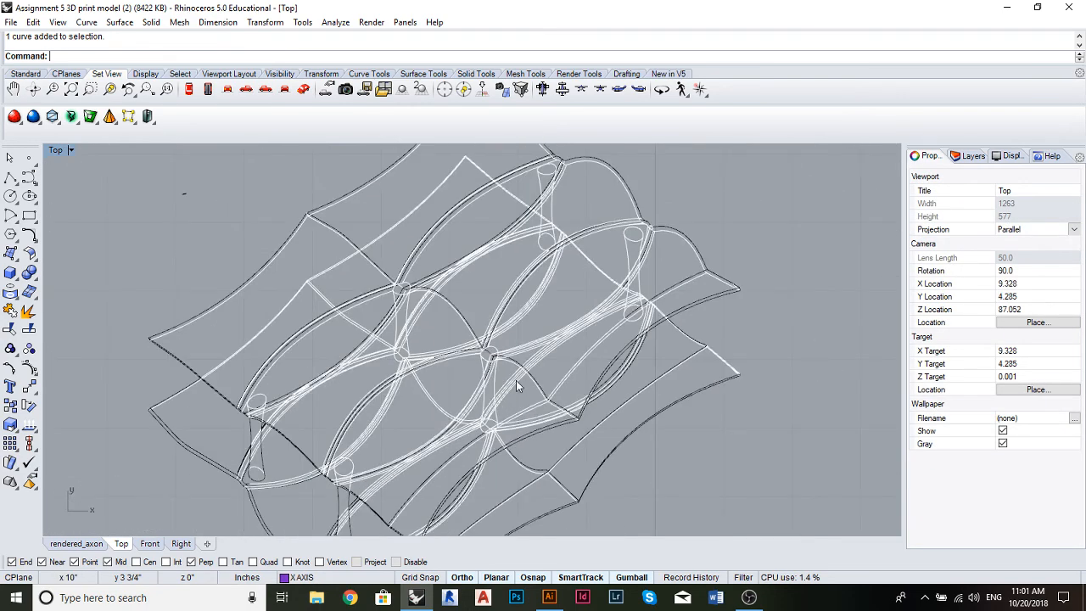
Delete the two inner parallel hidden edges and the short segment joining them at the lower sheet's back corner
scroll(574, 289, "up", 5)
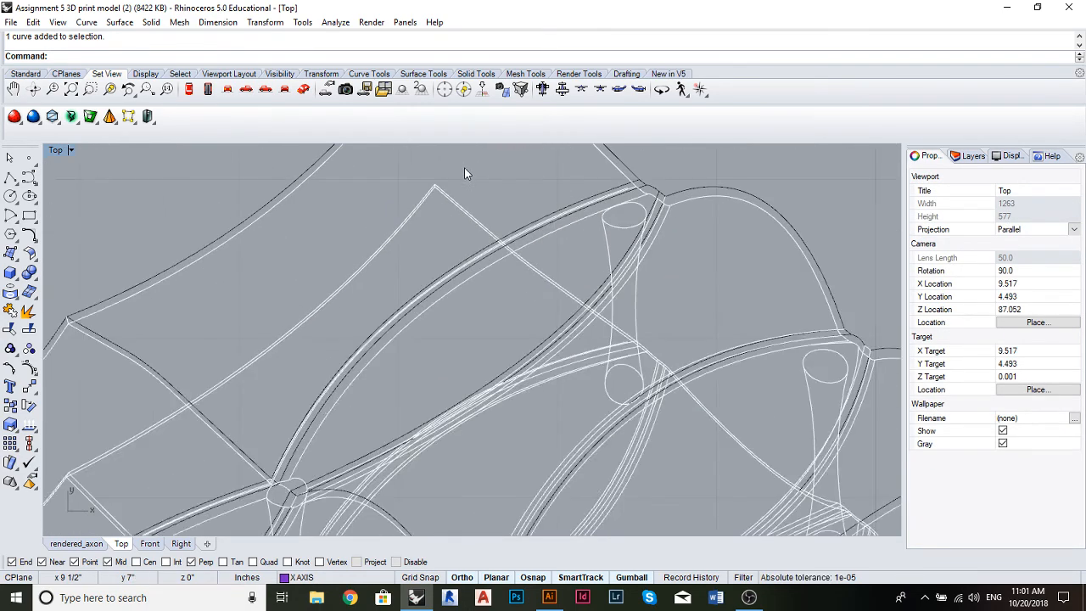
scroll(439, 189, "up", 6)
left_click(432, 193)
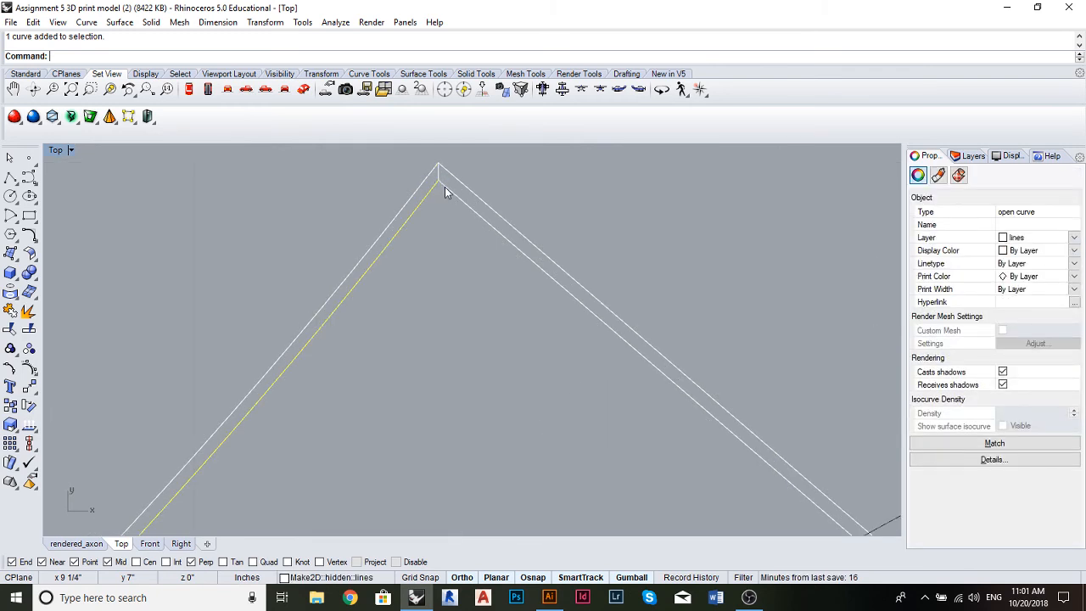
left_click(450, 193, "shift")
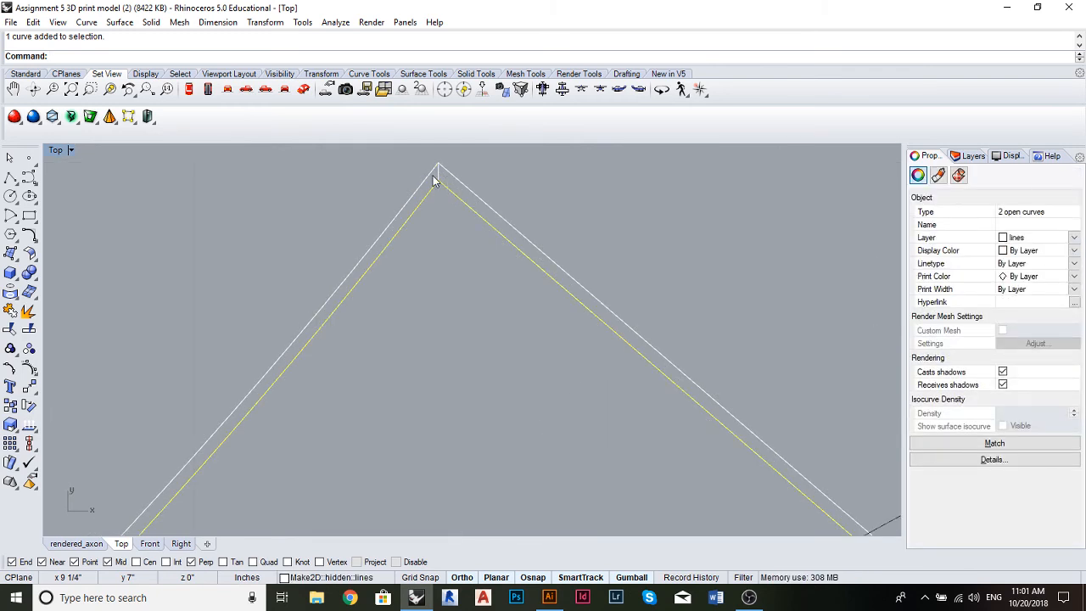
left_click(439, 173, "shift")
scroll(458, 181, "down", 9)
scroll(472, 210, "up", 2)
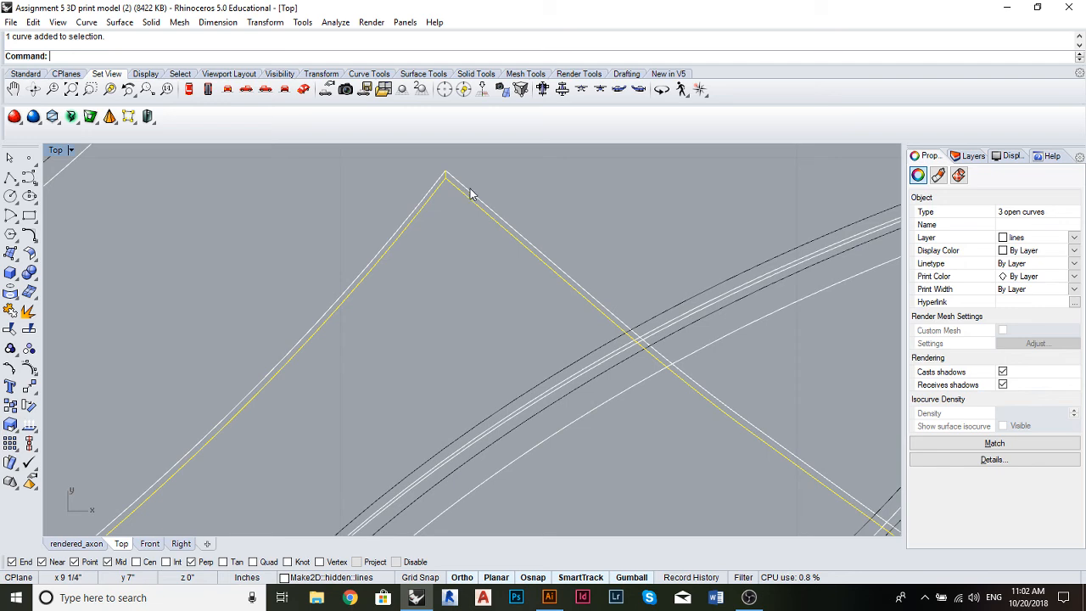
key("Delete")
Delete the short hidden segment linking the doubled edges at the next corner along the lower sheet's back outline
scroll(619, 269, "down", 5)
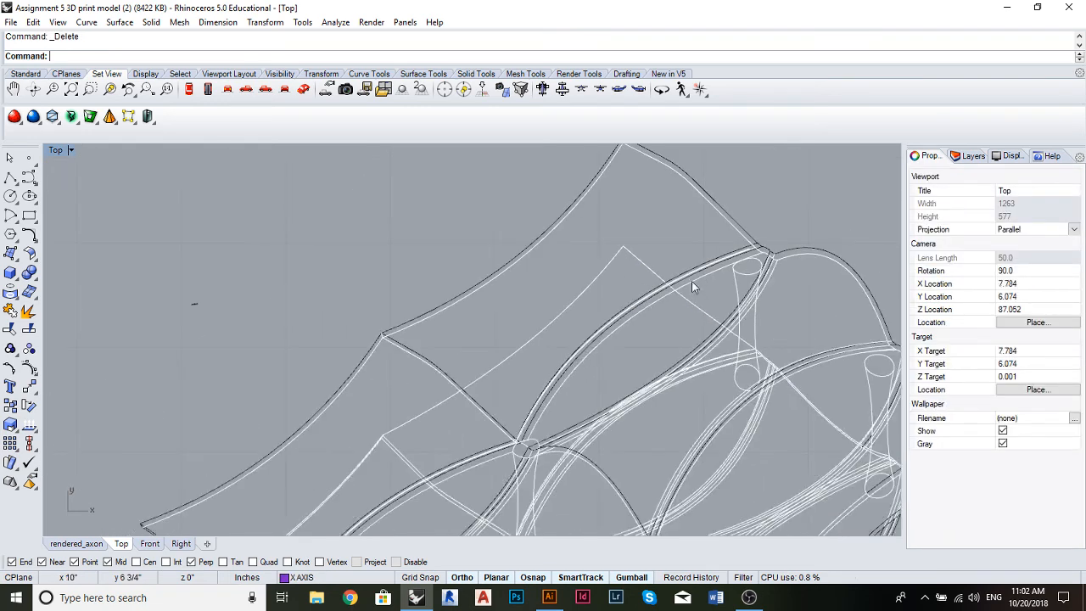
scroll(691, 280, "up", 8)
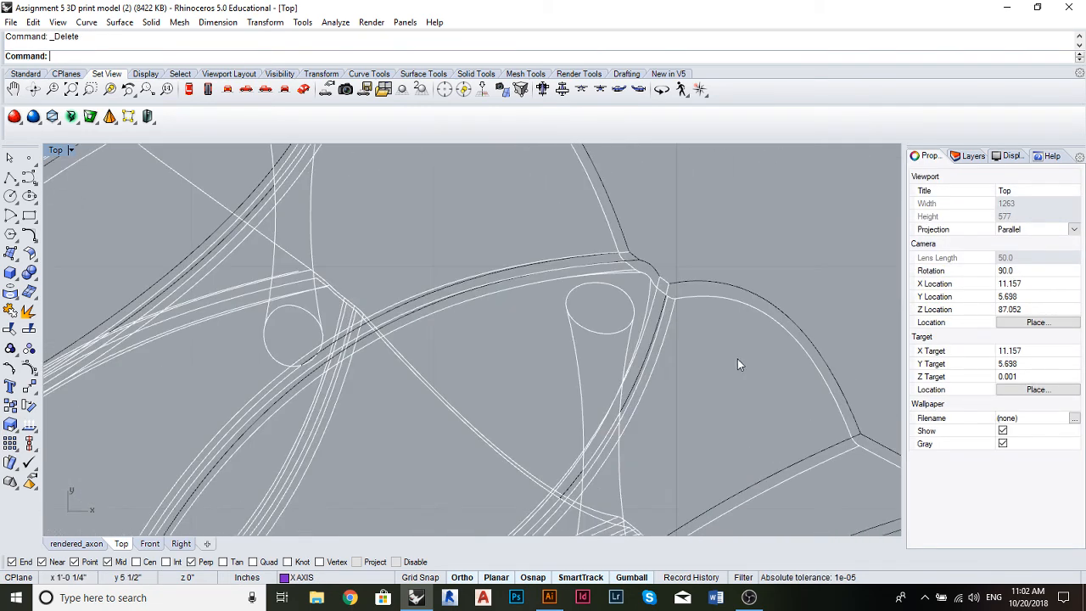
left_click_drag(737, 359, 725, 349)
scroll(239, 284, "down", 8)
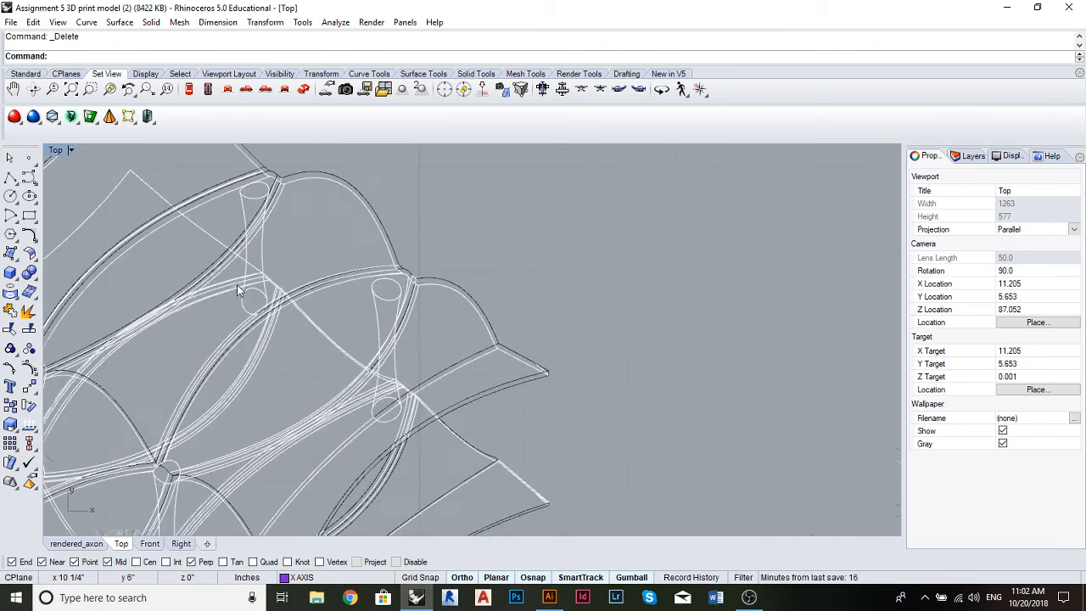
left_click_drag(255, 286, 475, 315)
left_click_drag(314, 307, 343, 288)
scroll(320, 311, "up", 6)
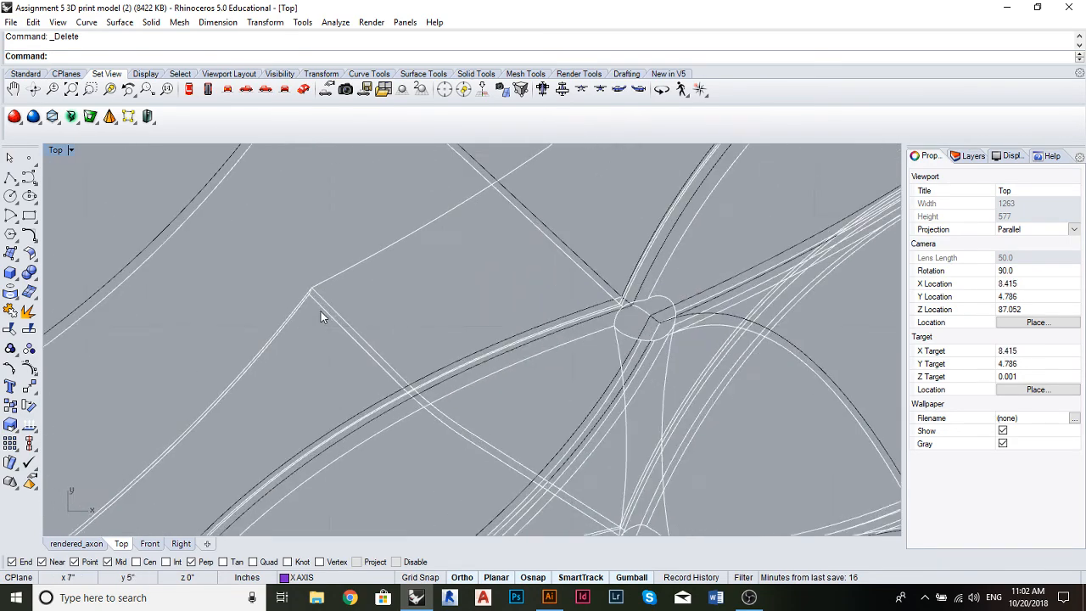
left_click(290, 273)
scroll(294, 271, "up", 2)
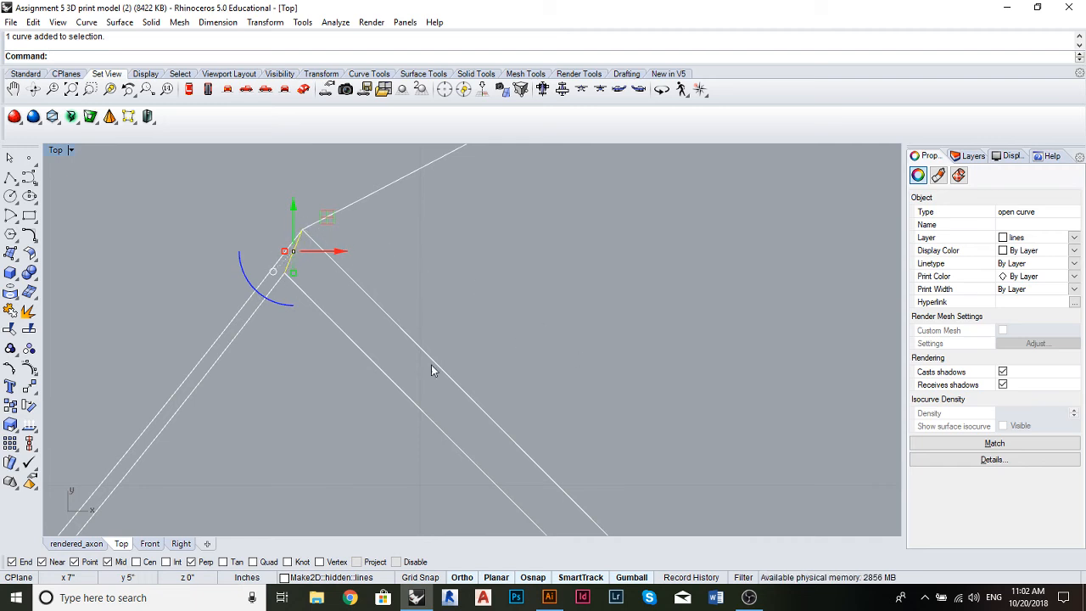
scroll(292, 288, "up", 1)
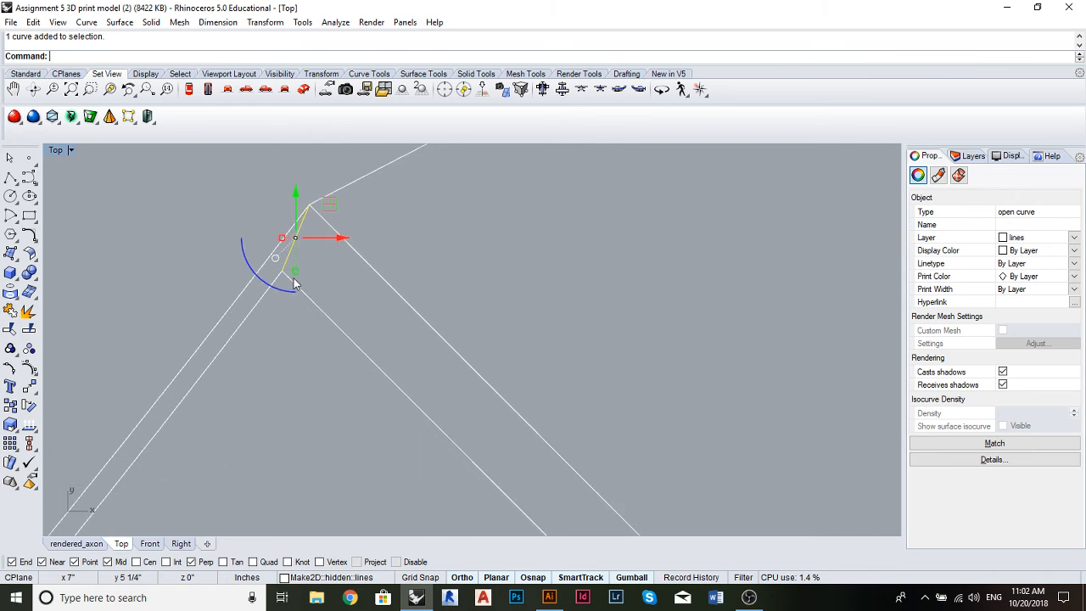
key("Delete")
Delete the two inner parallel hidden edges that meet at the same corner, keeping a single line on each side
scroll(339, 288, "down", 4)
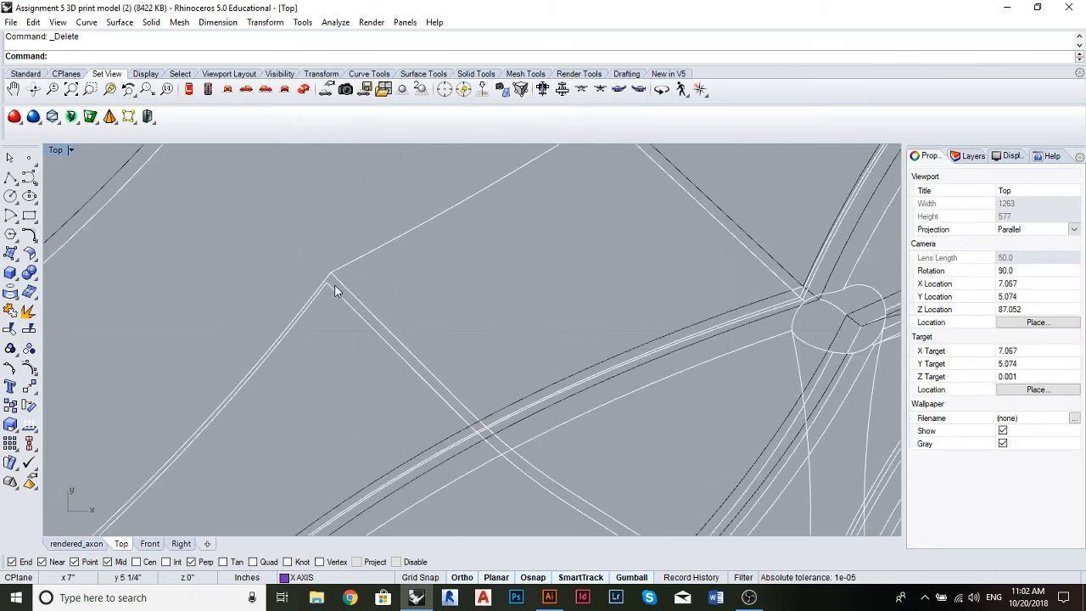
left_click(338, 293)
key("Delete")
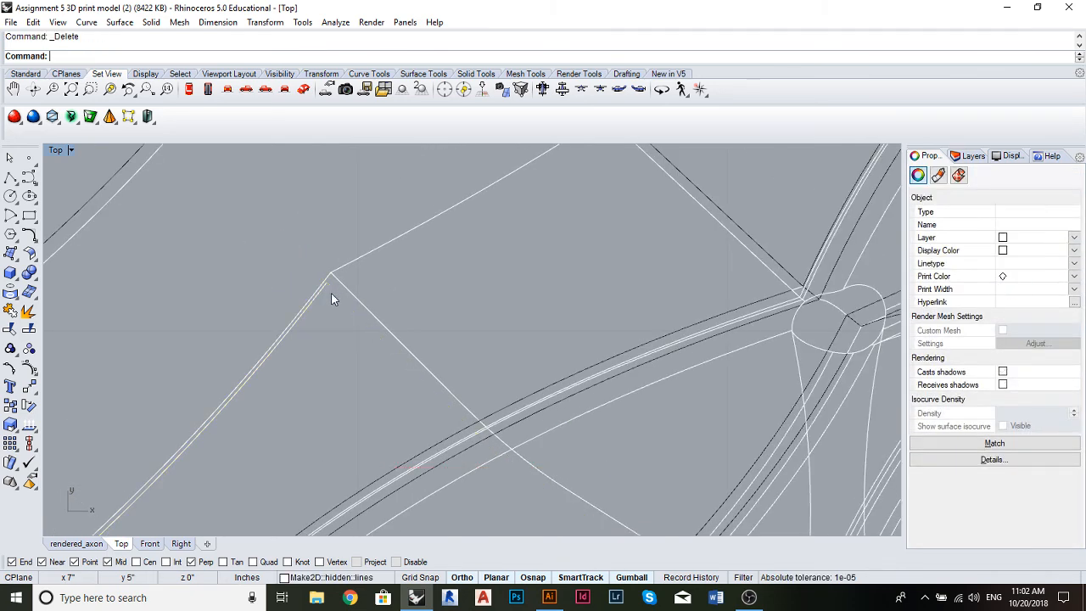
left_click(326, 292)
key("Delete")
Examine the cleaned hidden outline and the remaining doubled hidden lines around the arches and column bases
scroll(345, 273, "down", 3)
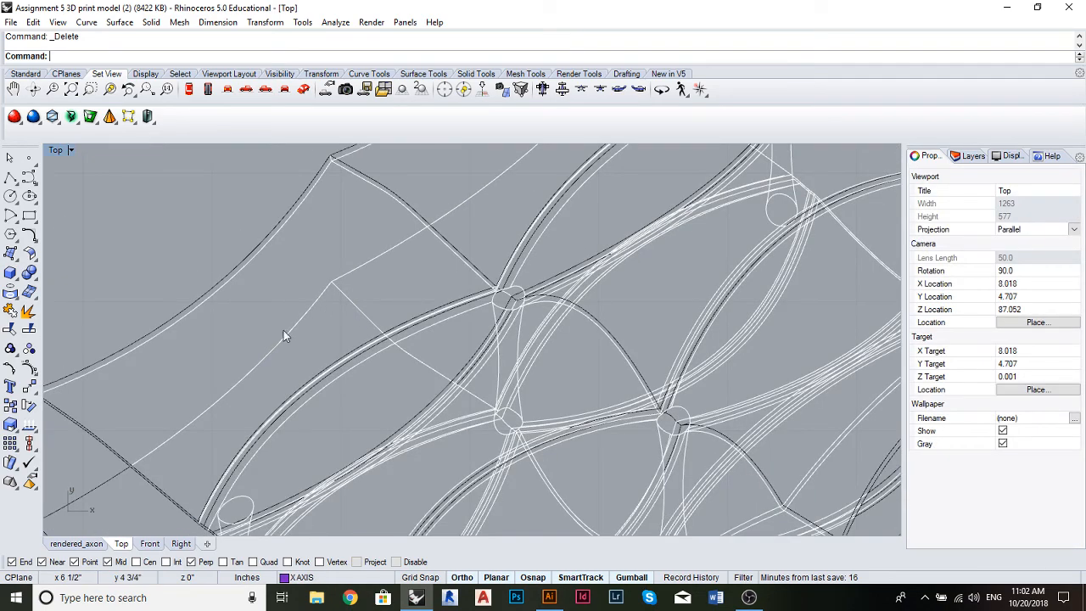
scroll(254, 360, "down", 3)
scroll(230, 386, "up", 5)
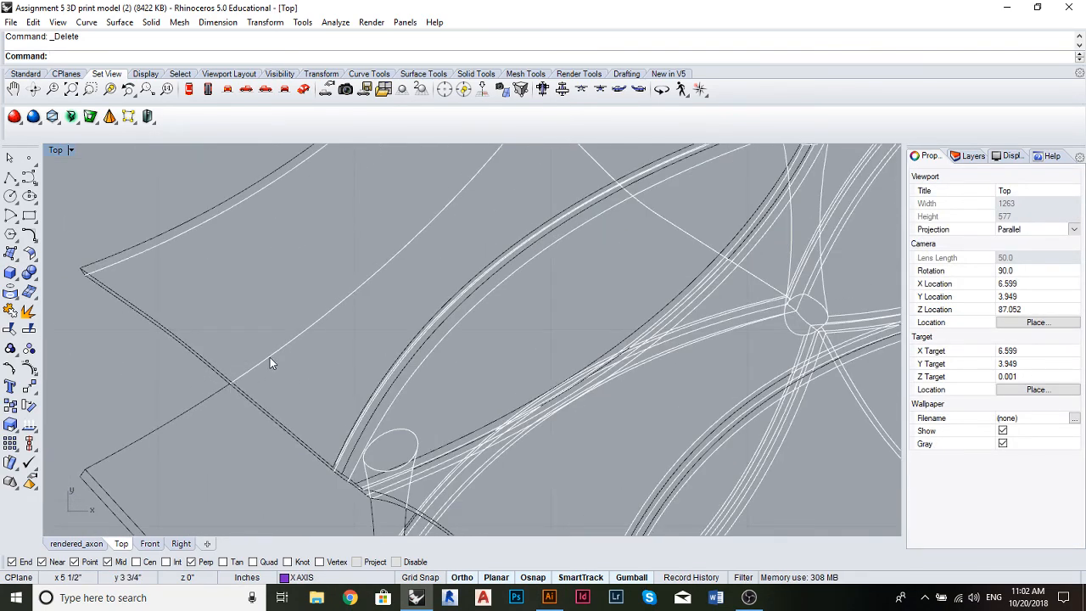
scroll(307, 318, "down", 5)
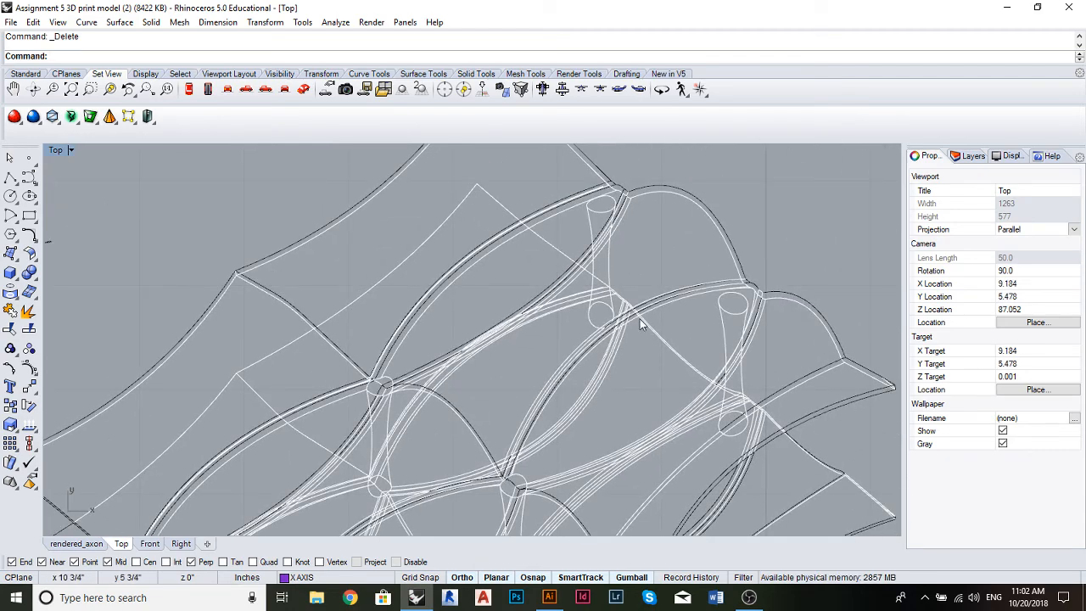
scroll(627, 294, "up", 3)
scroll(593, 289, "up", 2)
scroll(594, 269, "down", 6)
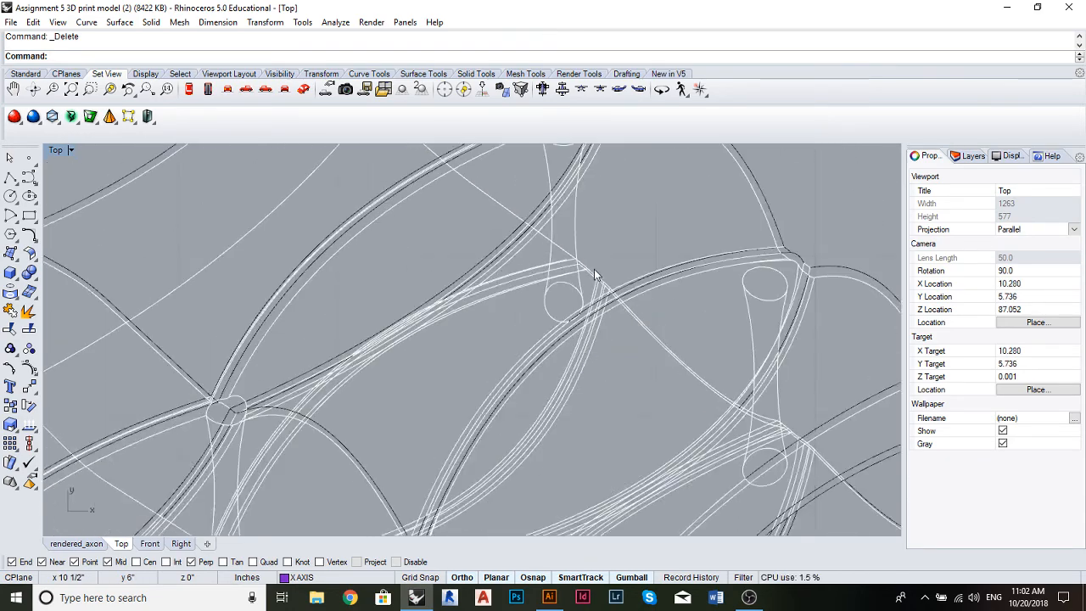
scroll(602, 310, "up", 1)
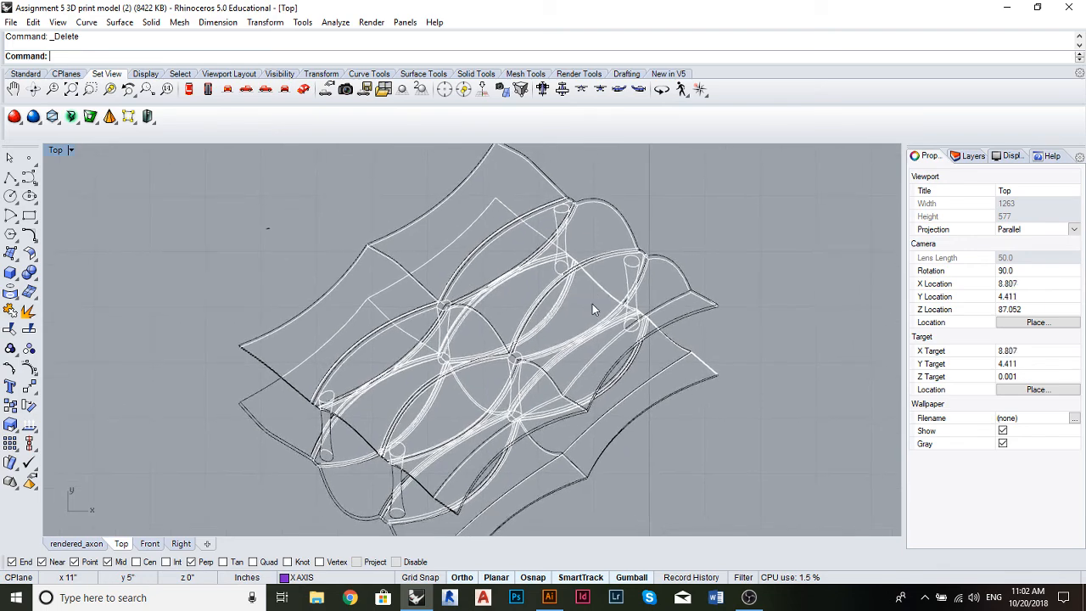
scroll(515, 291, "up", 3)
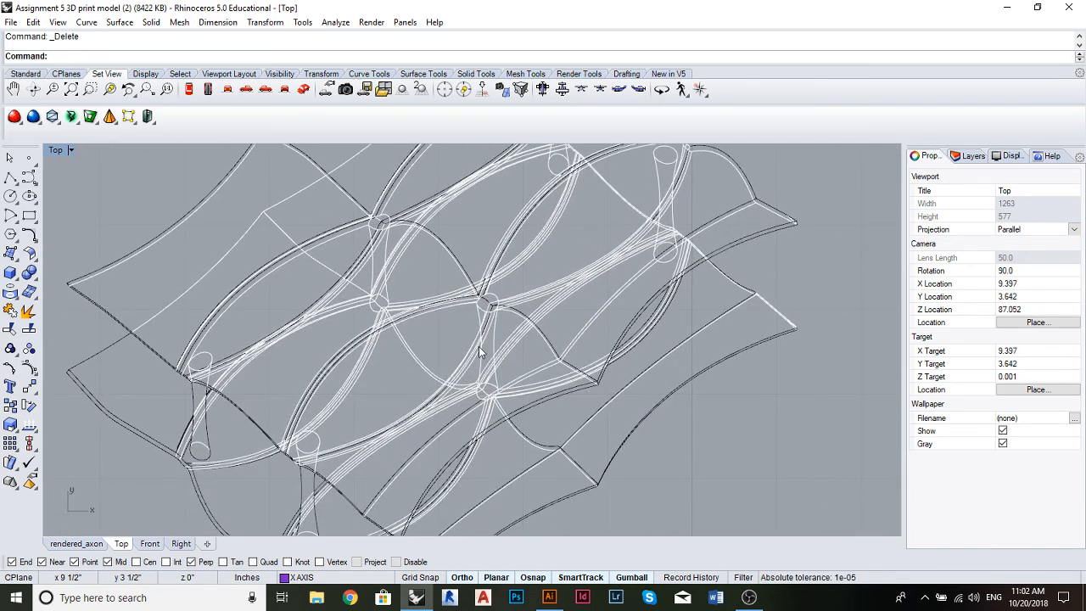
scroll(477, 373, "up", 2)
scroll(354, 356, "up", 1)
scroll(274, 407, "up", 2)
left_click_drag(299, 399, 335, 356)
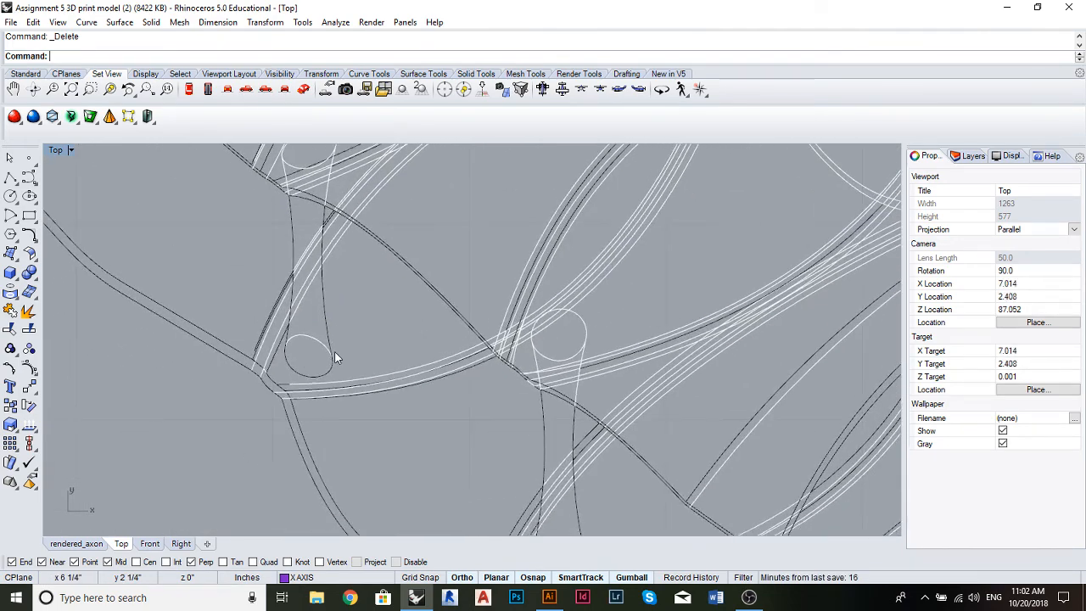
Delete the hidden upper arcs of the base ellipses on the two front columns, leaving only their visible lower curves
left_click_drag(599, 388, 468, 250)
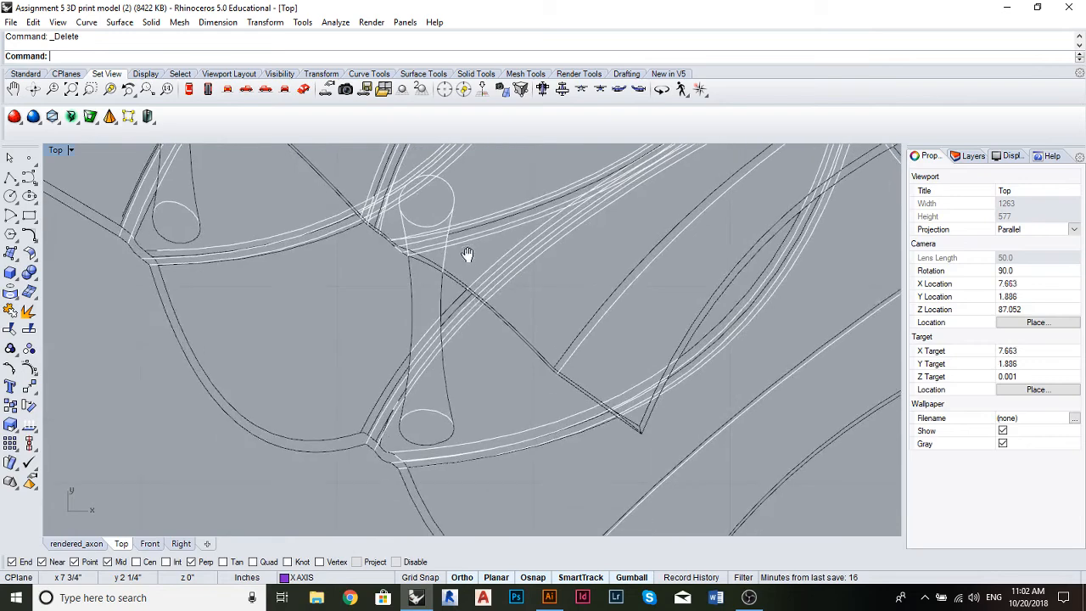
left_click(193, 212)
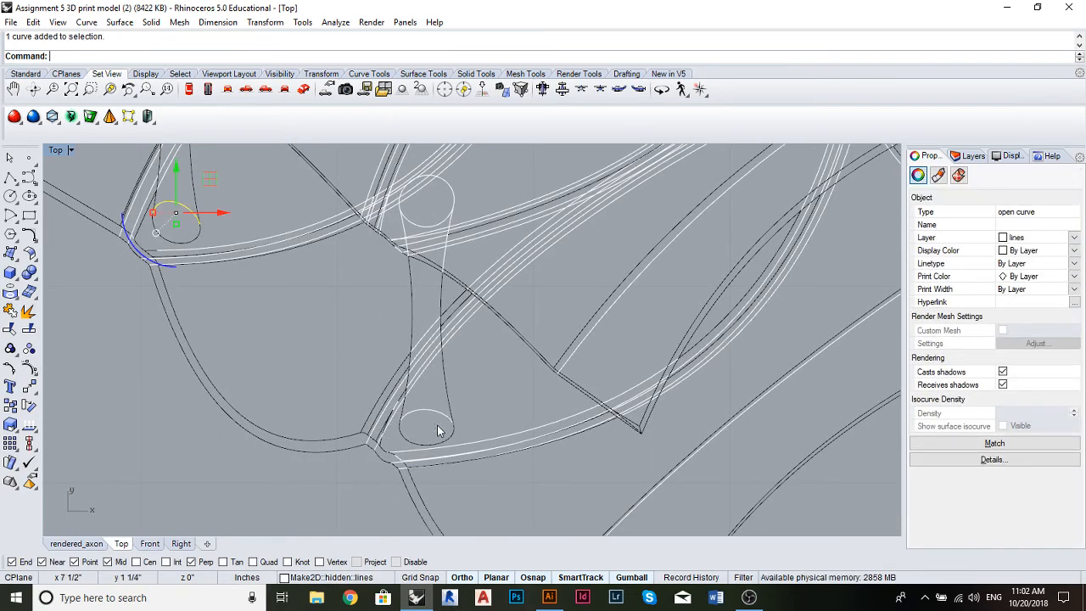
key("Delete")
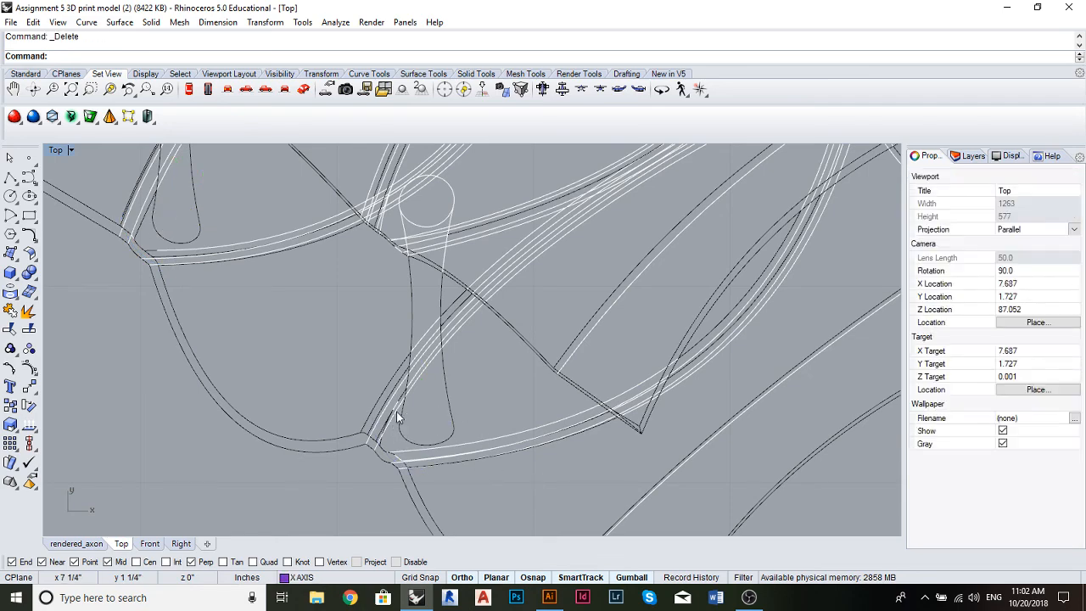
Move the entire axonometric linework slightly upward, away from the red X axis
scroll(437, 420, "down", 3)
scroll(354, 335, "up", 3)
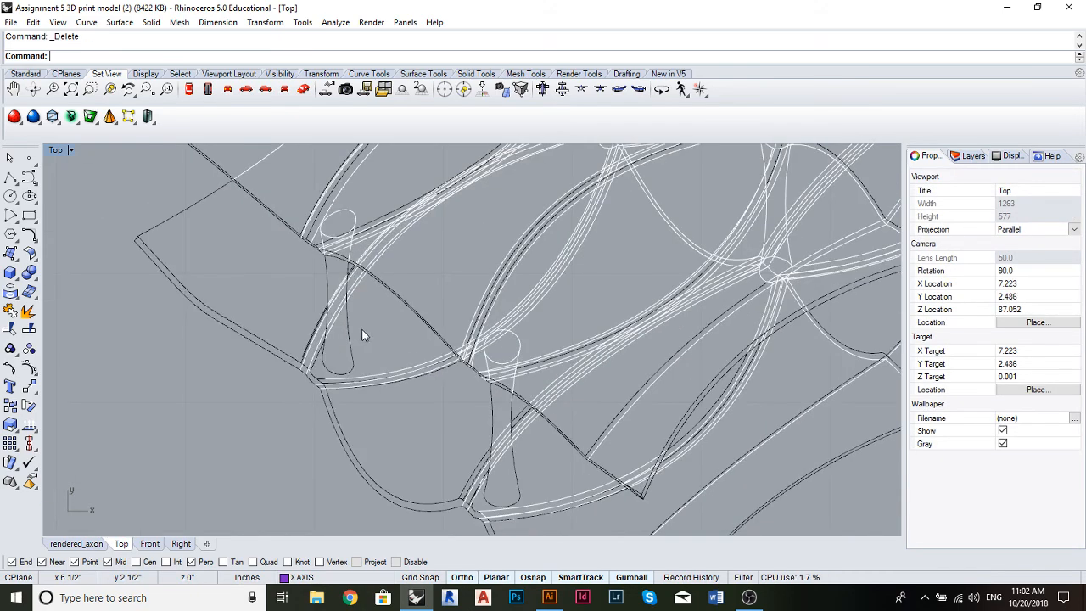
scroll(335, 296, "up", 4)
scroll(372, 280, "down", 6)
left_click_drag(475, 272, 392, 306)
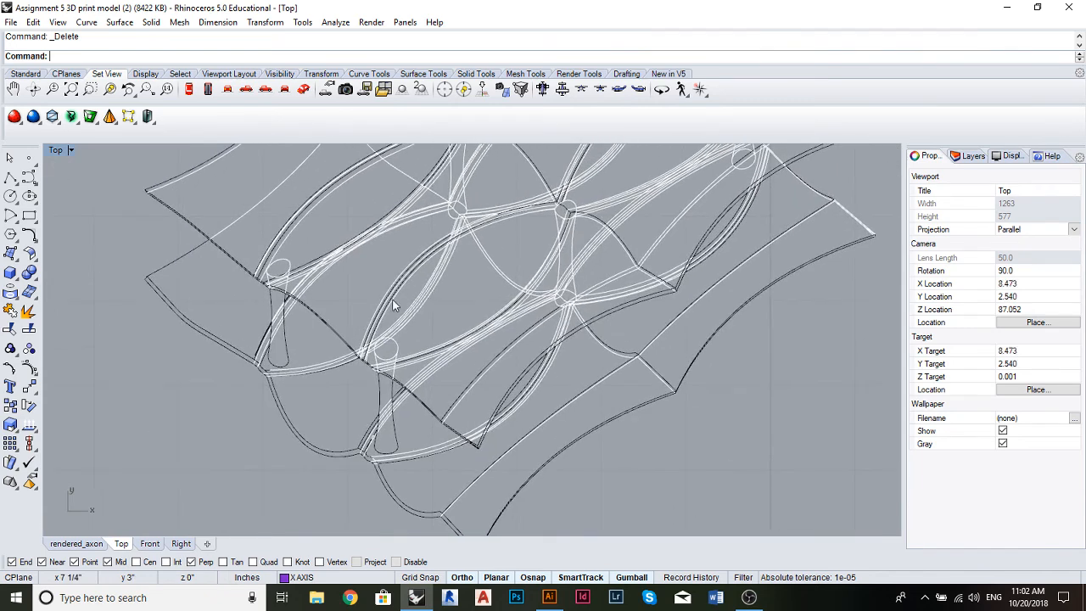
left_click_drag(651, 322, 628, 340)
scroll(472, 262, "down", 7)
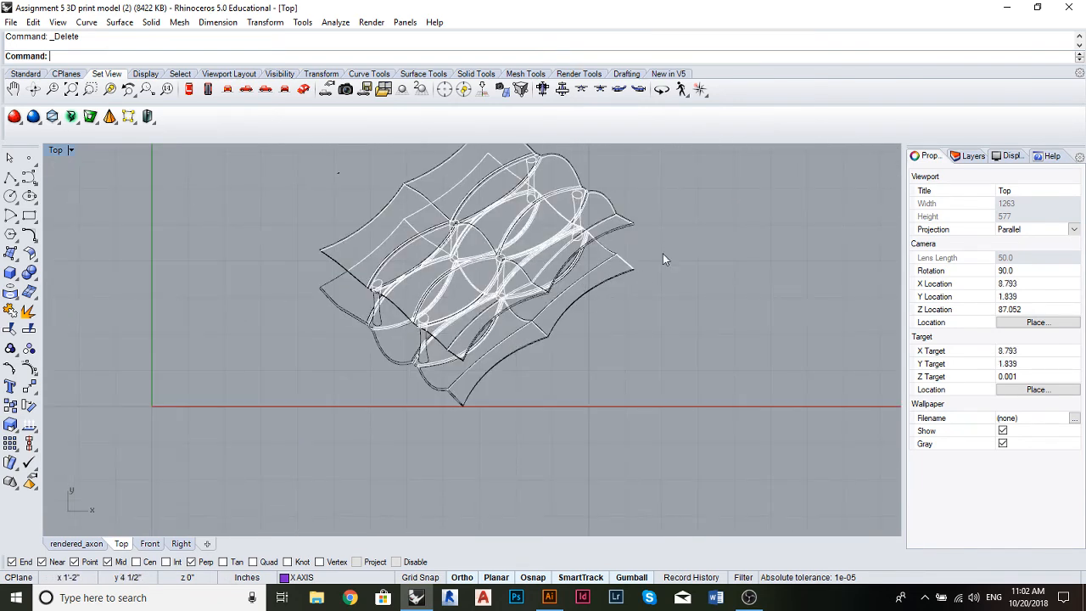
scroll(614, 275, "down", 3)
left_click_drag(328, 190, 639, 448)
left_click_drag(496, 259, 497, 246)
left_click(623, 302)
Examine the lower sheet's front outline, selecting its outer visible edge curves one after another
scroll(556, 344, "up", 4)
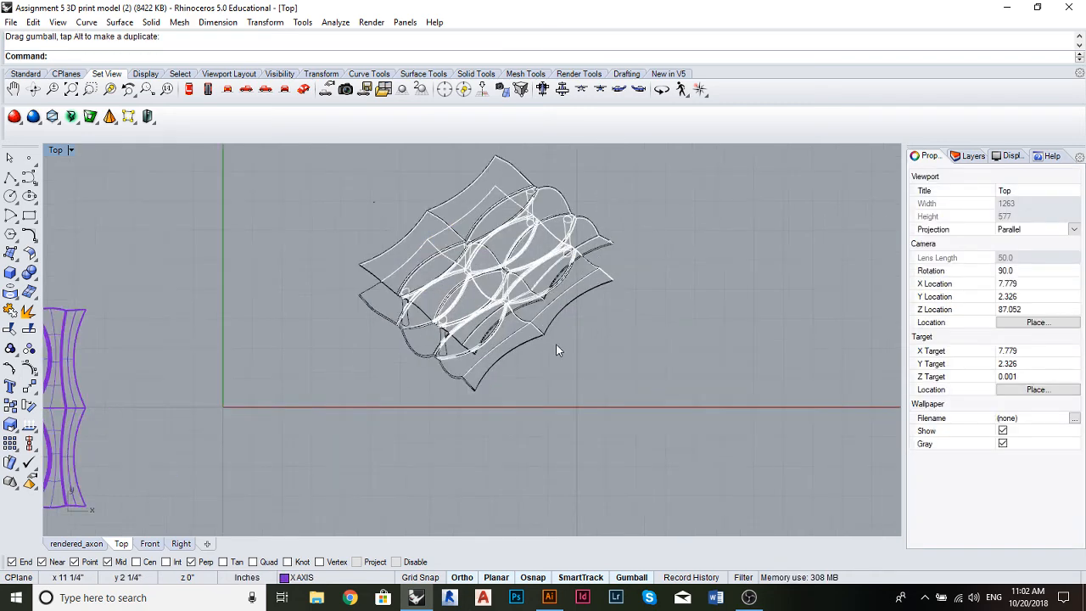
left_click_drag(556, 343, 479, 371)
scroll(517, 322, "down", 6)
left_click_drag(517, 318, 437, 340)
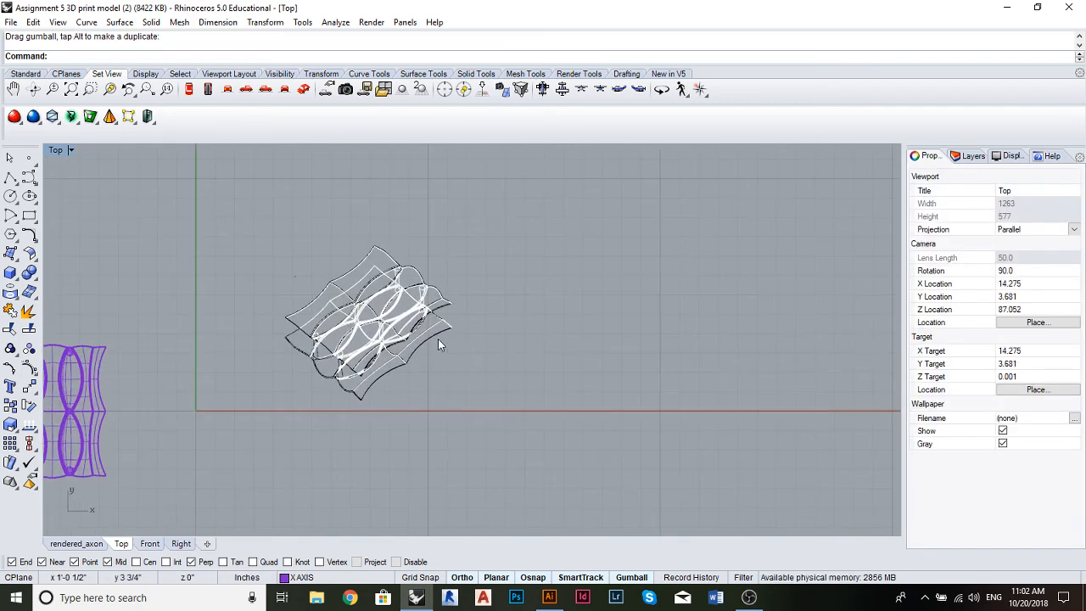
scroll(437, 339, "up", 10)
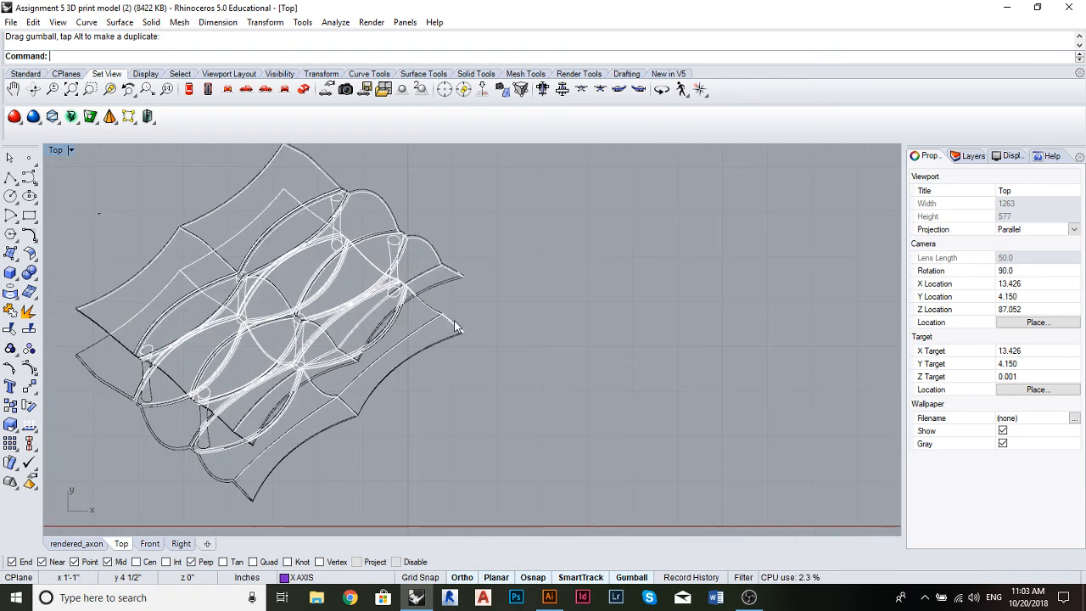
left_click(464, 372)
left_click(521, 401)
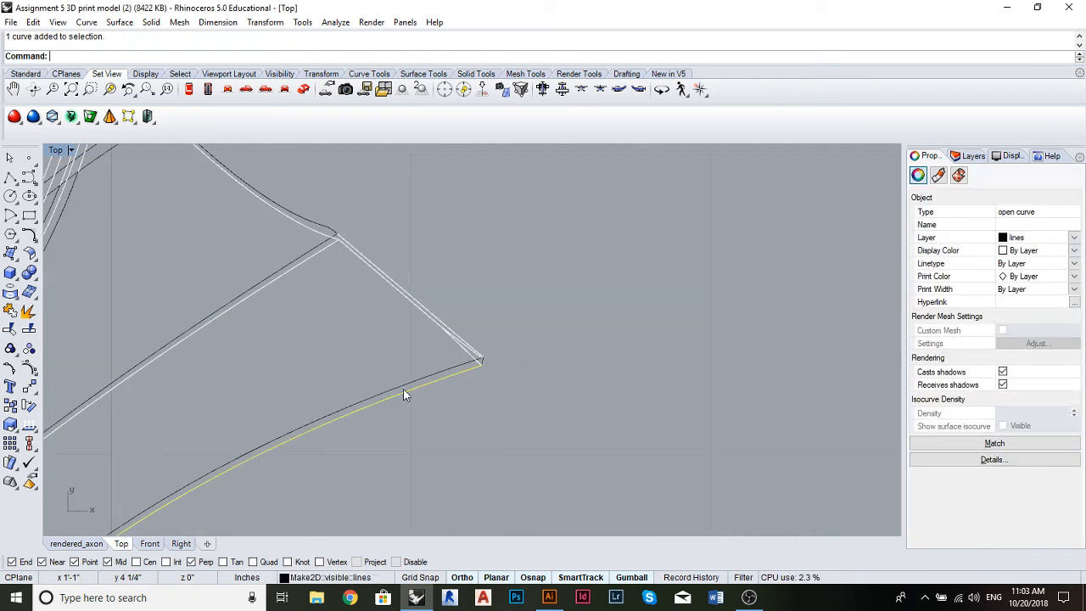
scroll(403, 389, "down", 6)
left_click_drag(403, 388, 531, 269)
left_click_drag(237, 458, 412, 275)
scroll(356, 377, "up", 10)
left_click(355, 379)
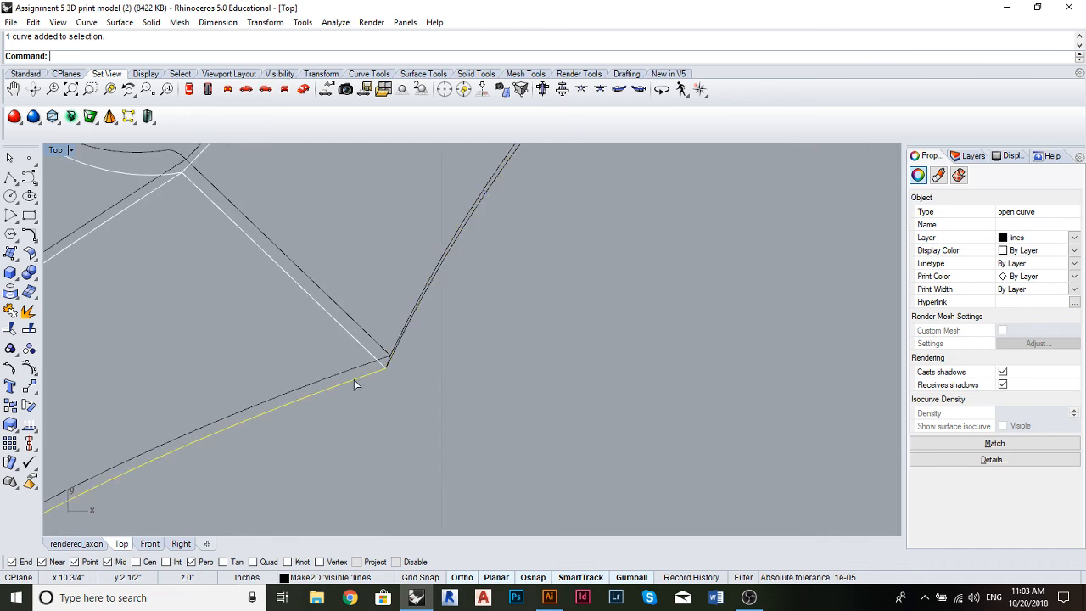
scroll(400, 392, "down", 15)
left_click_drag(405, 389, 580, 339)
scroll(386, 356, "down", 8)
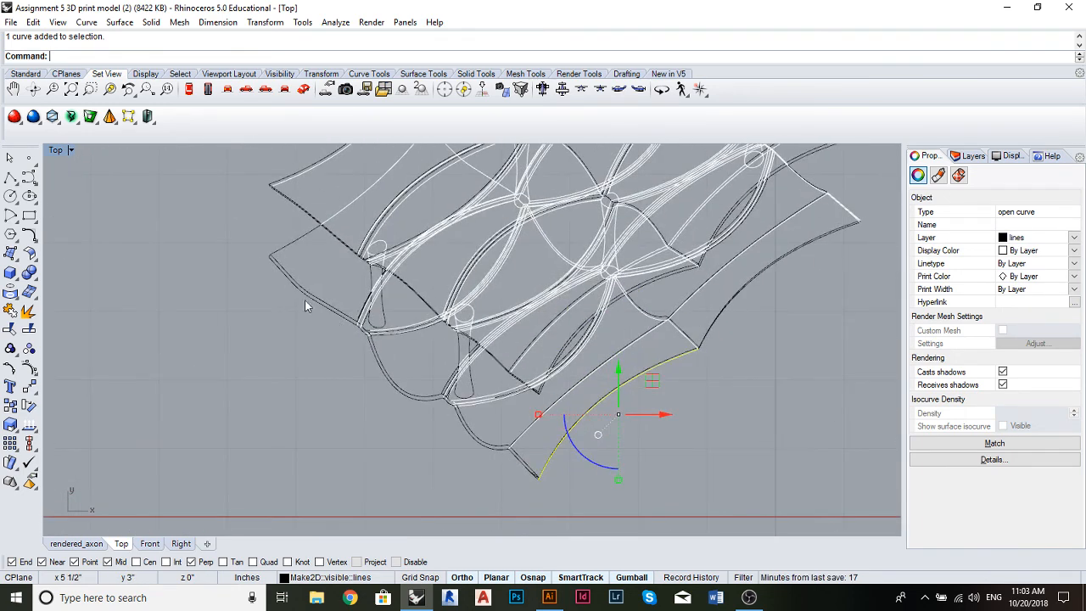
left_click_drag(311, 296, 300, 307)
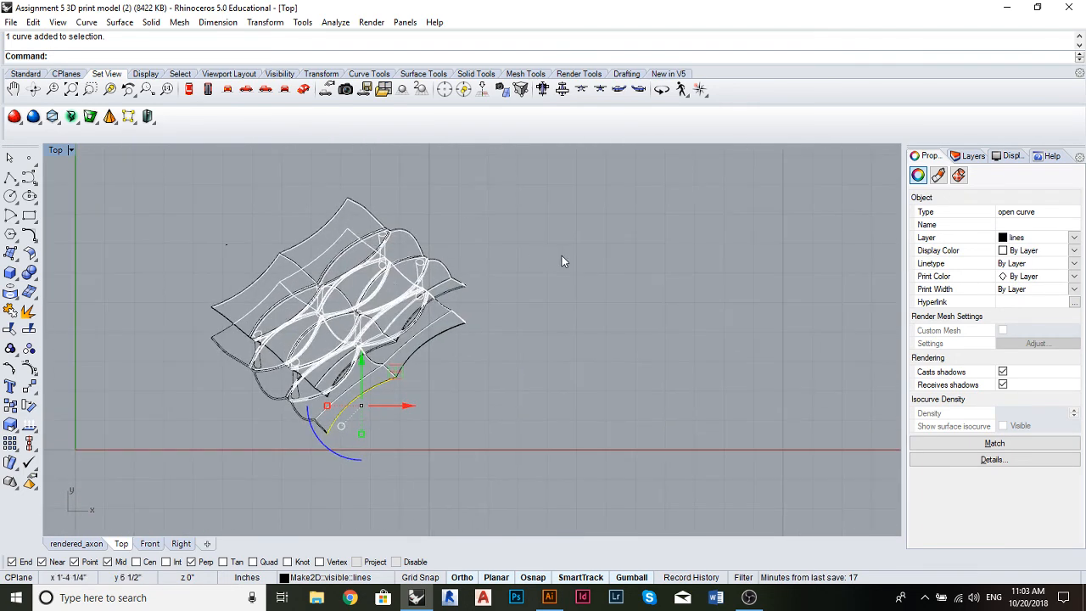
type("Make2D")
key("Return")
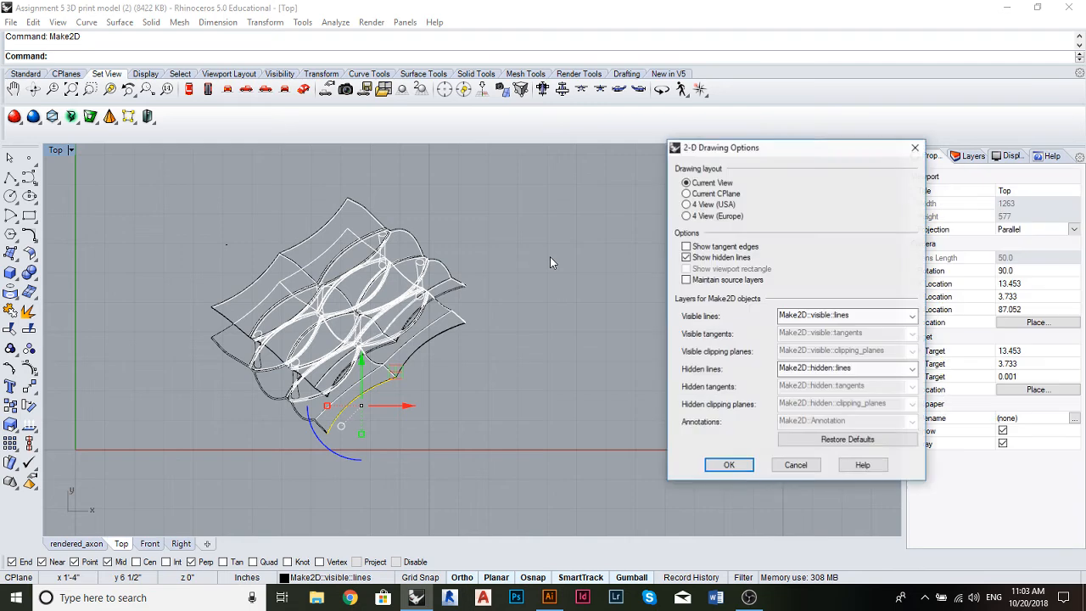
left_click(802, 466)
key("Escape")
left_click_drag(606, 385, 671, 374)
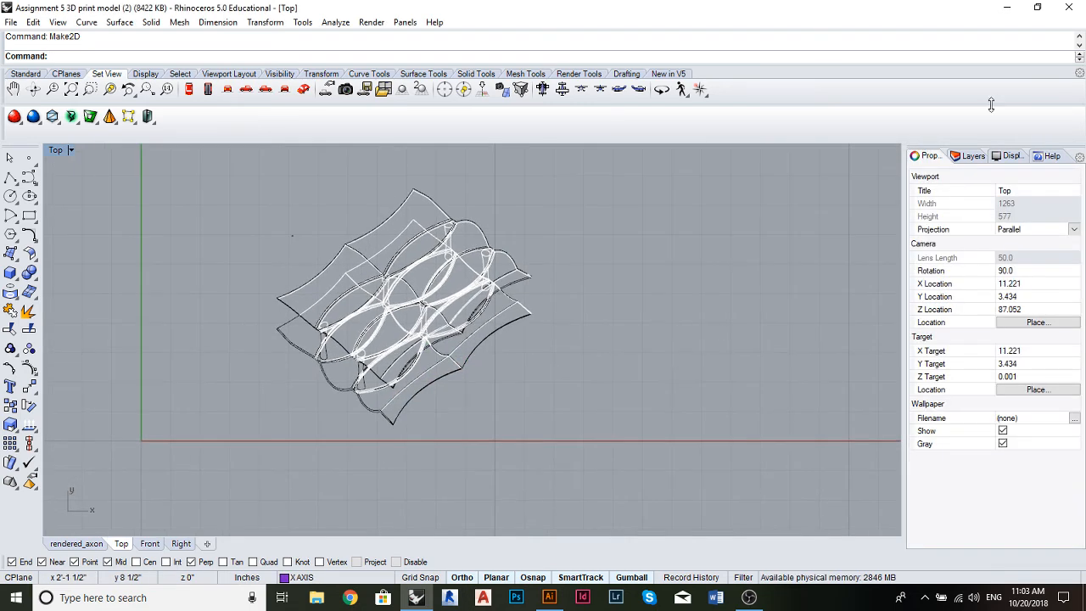
Create a new layer named Object Outline
left_click(971, 156)
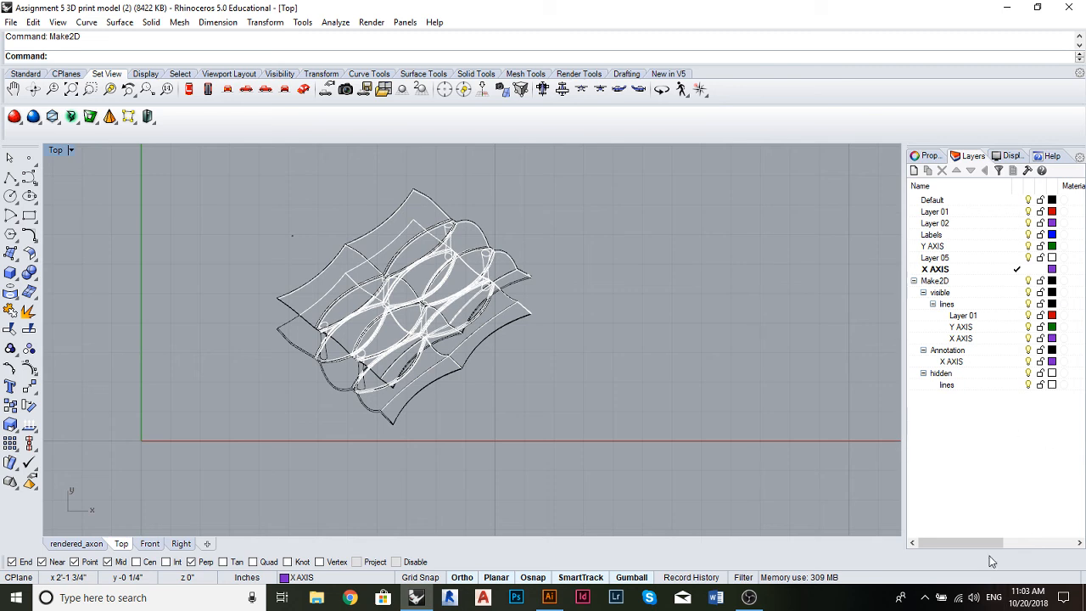
left_click(912, 174)
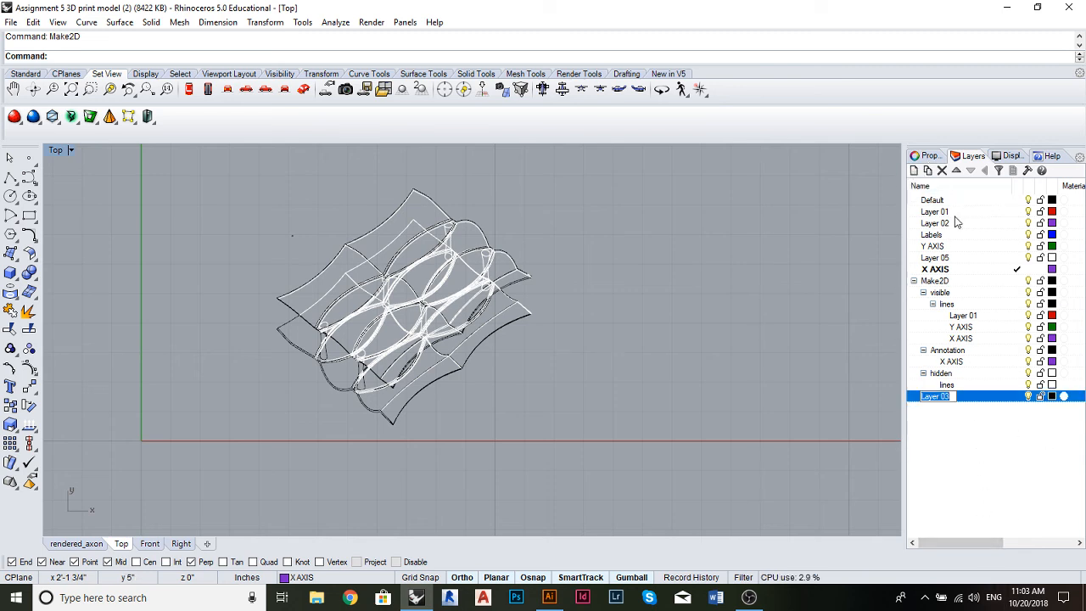
type("Object L")
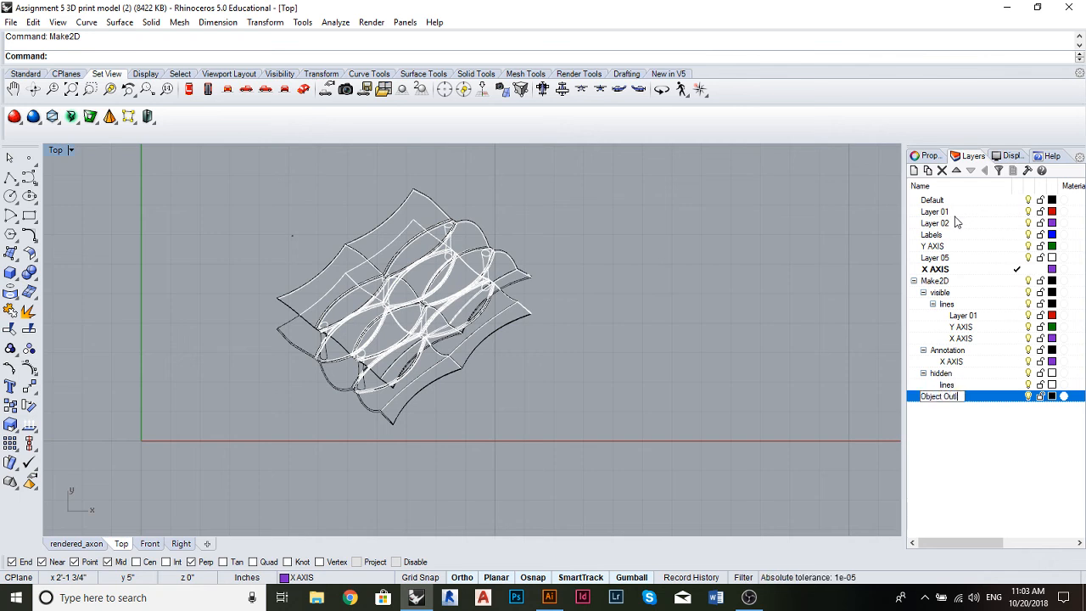
type("utline")
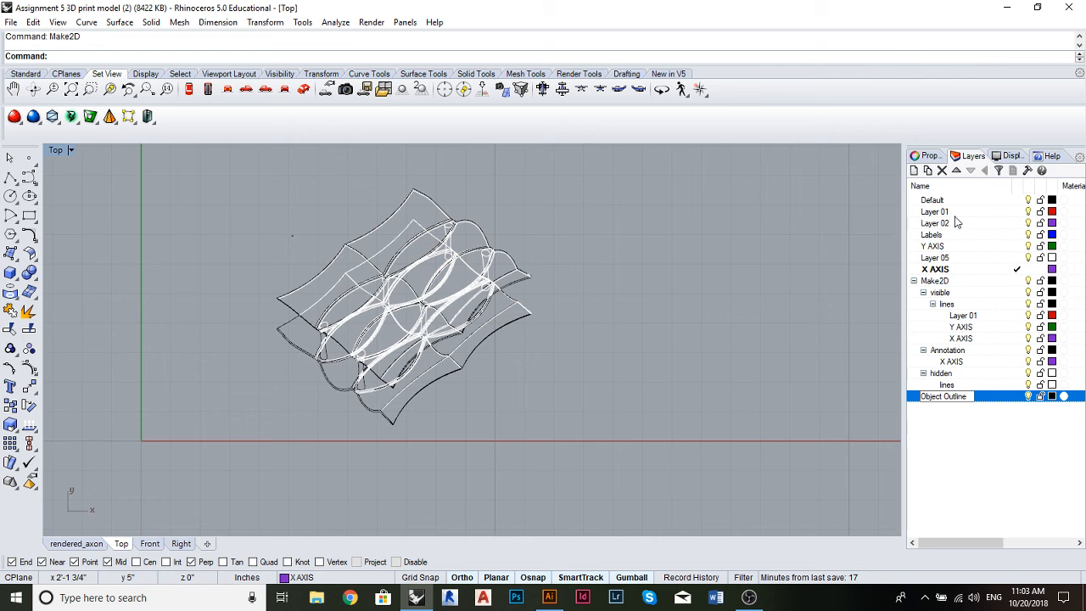
Set the Object Outline layer's colour to green (RGB 0, 191, 0) and make it the current layer
left_click(1053, 396)
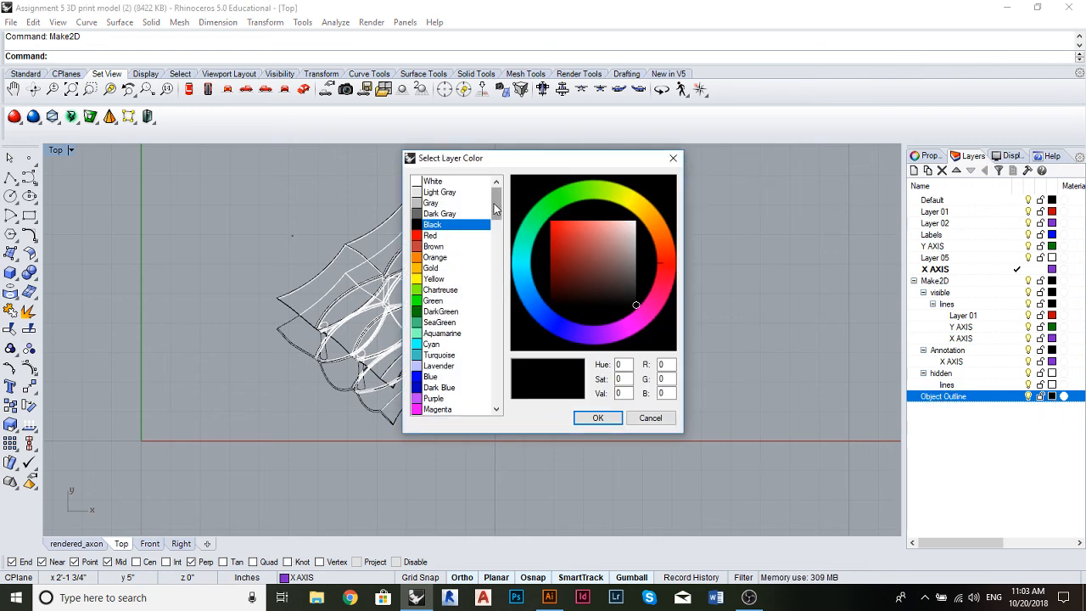
left_click_drag(496, 210, 496, 244)
left_click(439, 225)
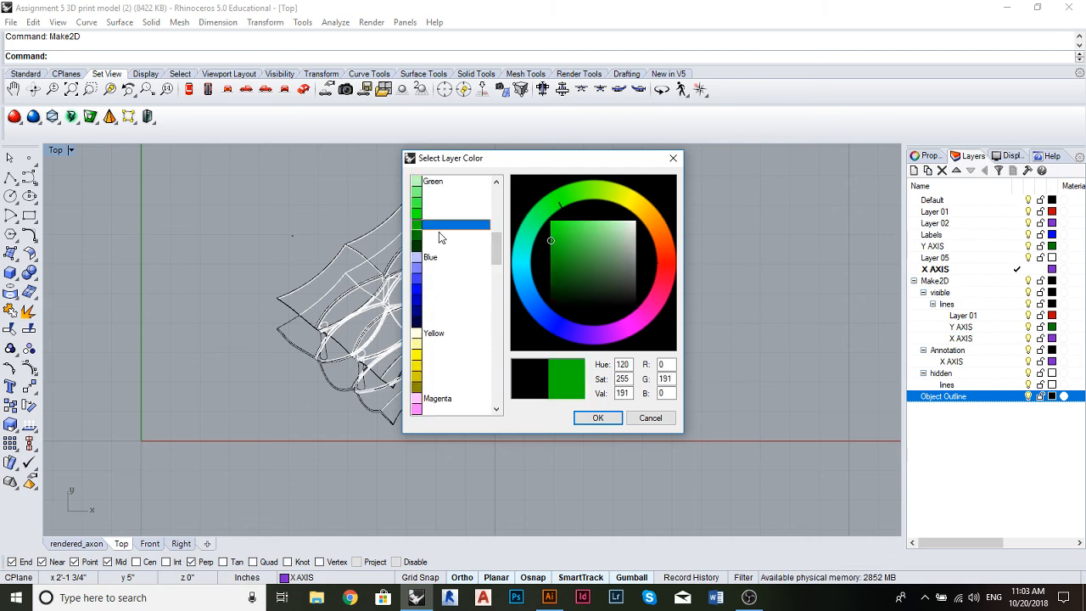
left_click(594, 417)
scroll(608, 465, "down", 2)
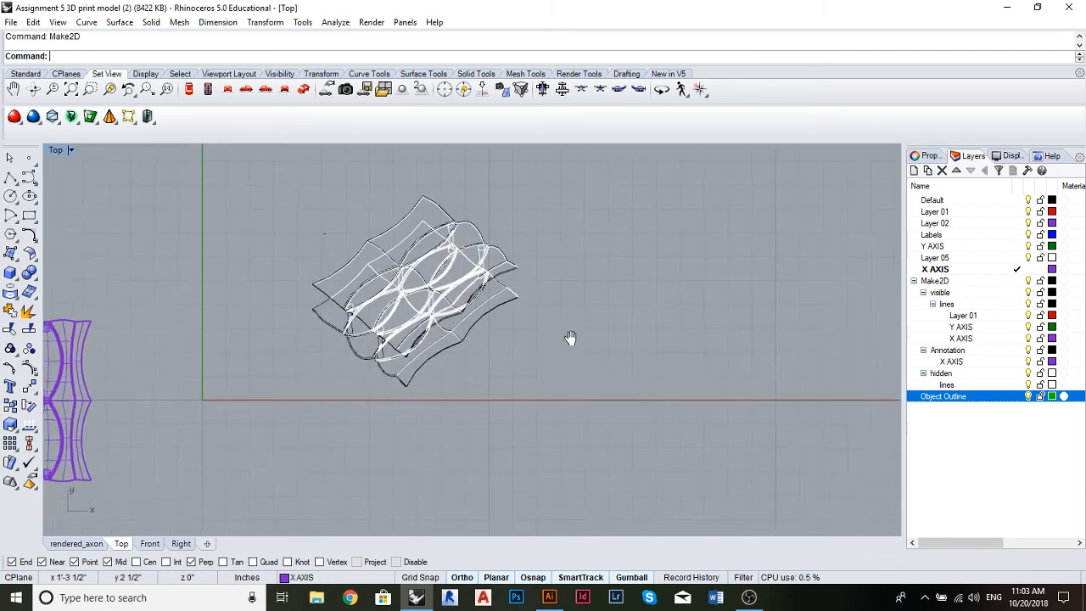
left_click(975, 396)
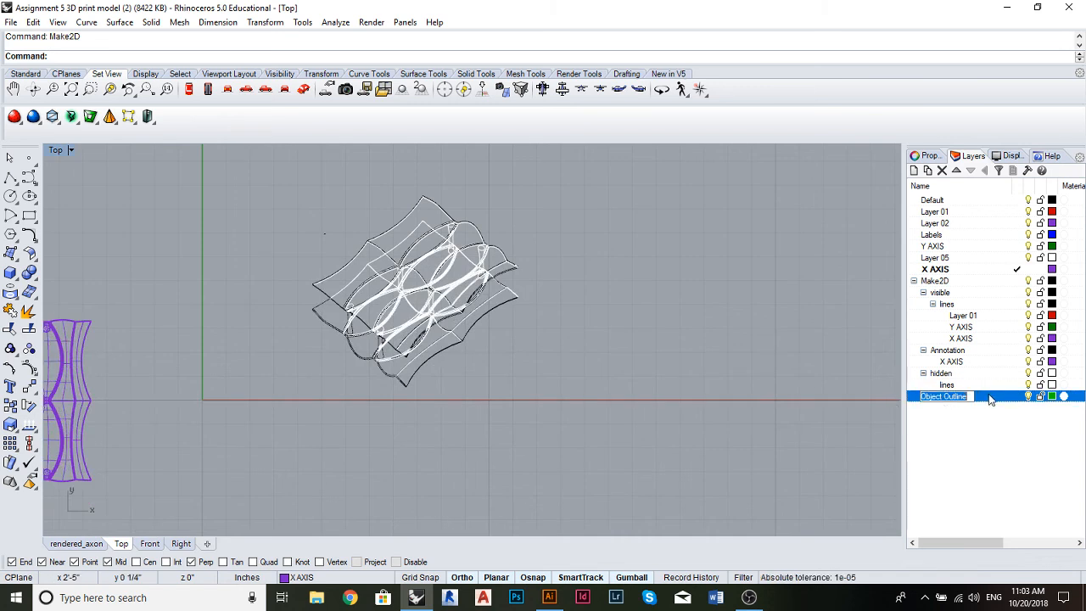
double_click(993, 399)
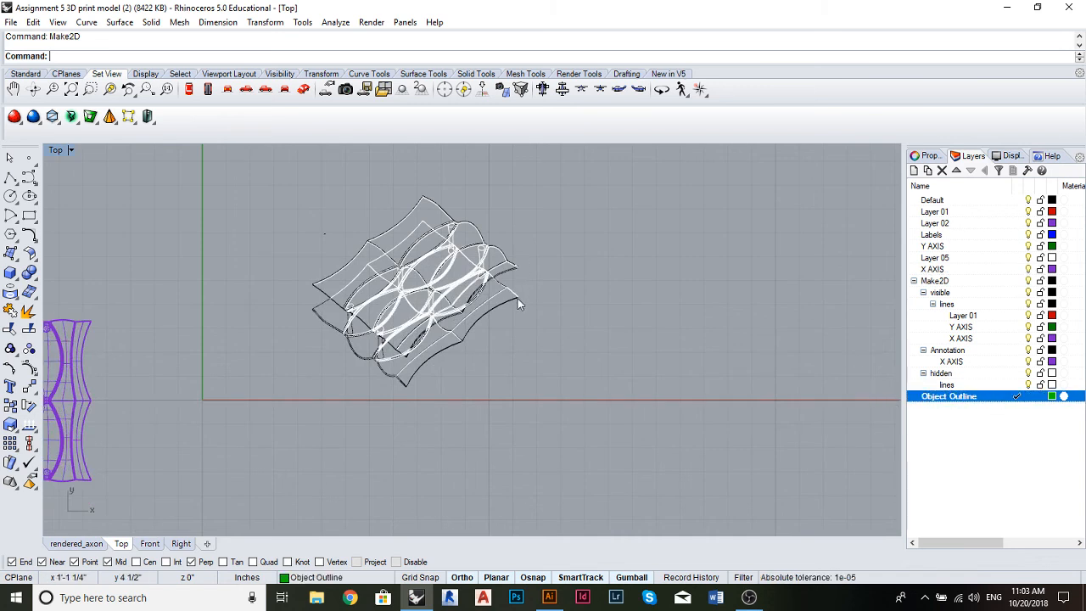
scroll(519, 304, "up", 3)
type("C")
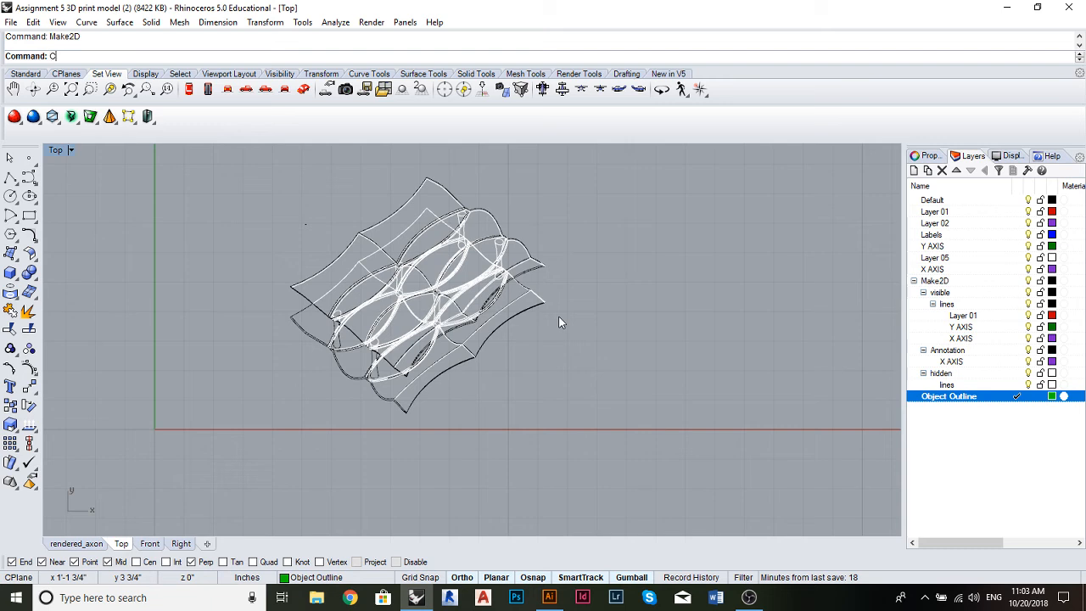
type("urveBoolean")
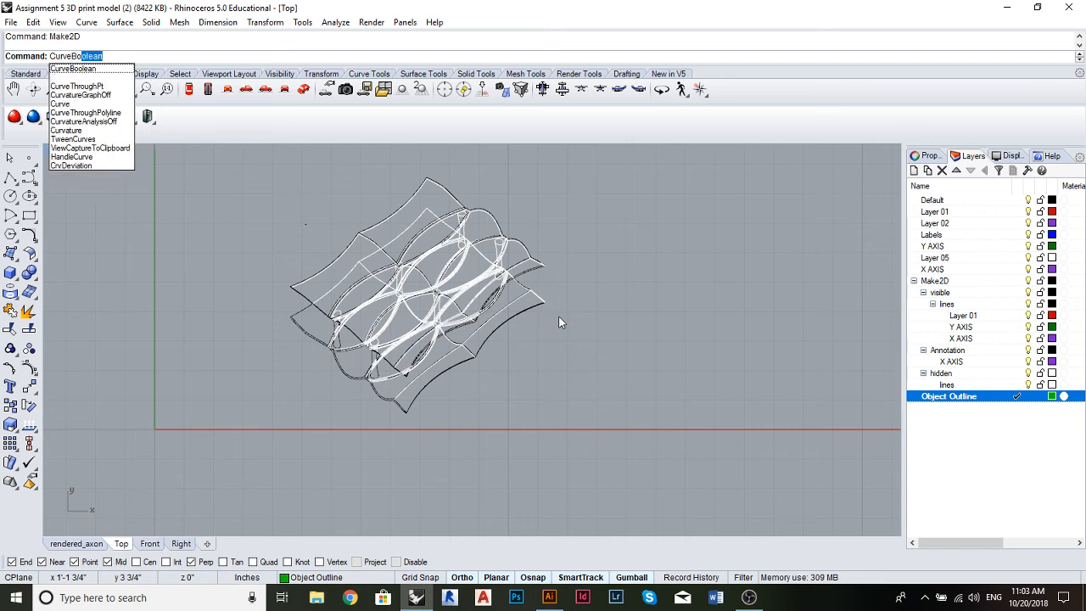
key("Return")
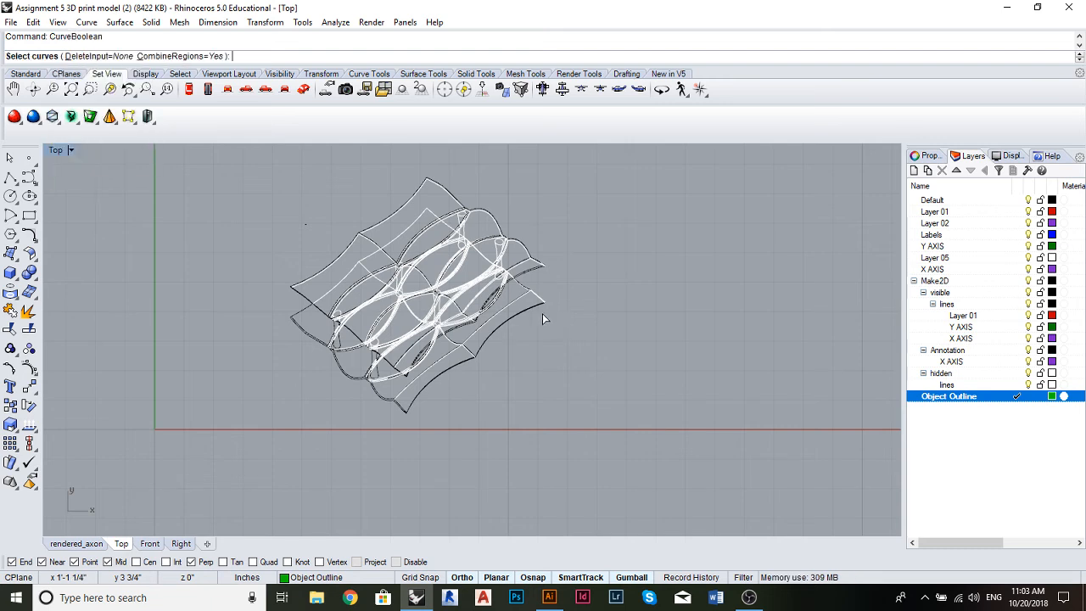
key("Escape")
Start CurveBoolean on the entire axonometric linework with combined regions, and pick the uppermost panel's inner region
left_click_drag(224, 172, 636, 460)
type("CurveBoolean")
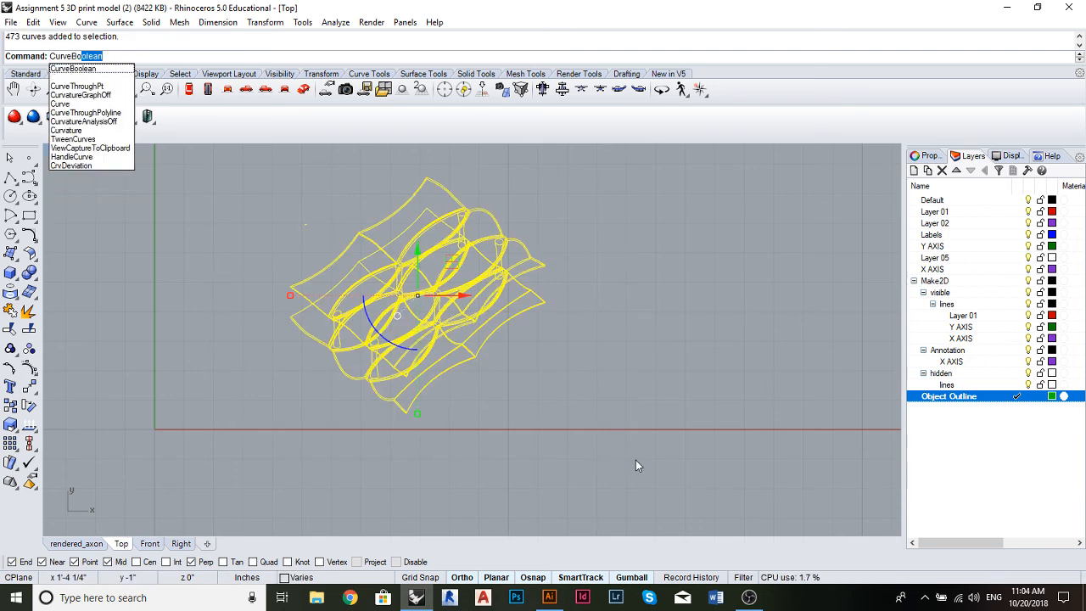
key("Return")
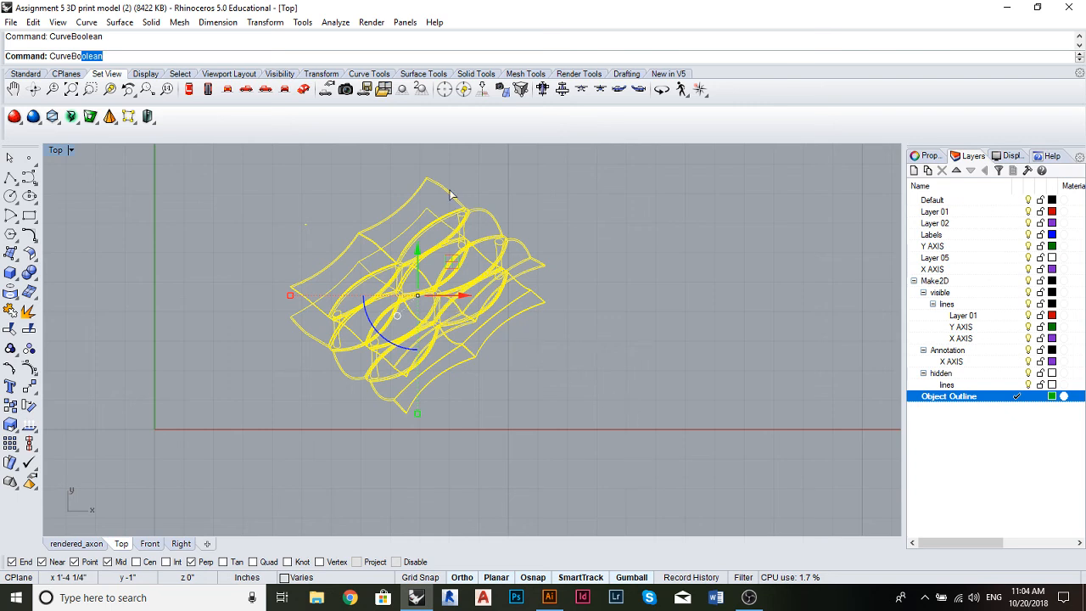
scroll(396, 231, "up", 5)
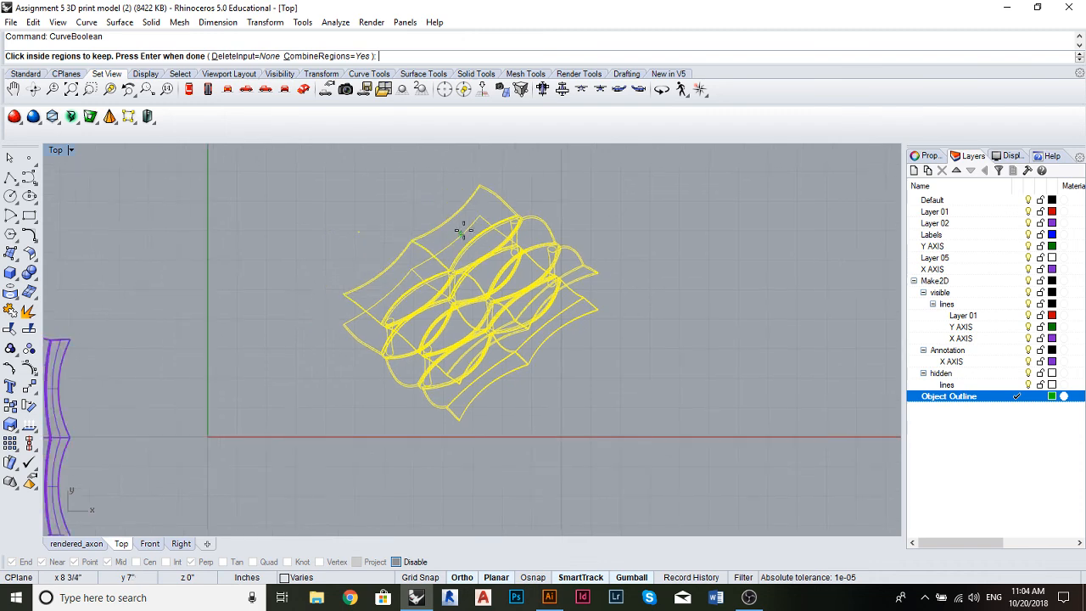
left_click(506, 199)
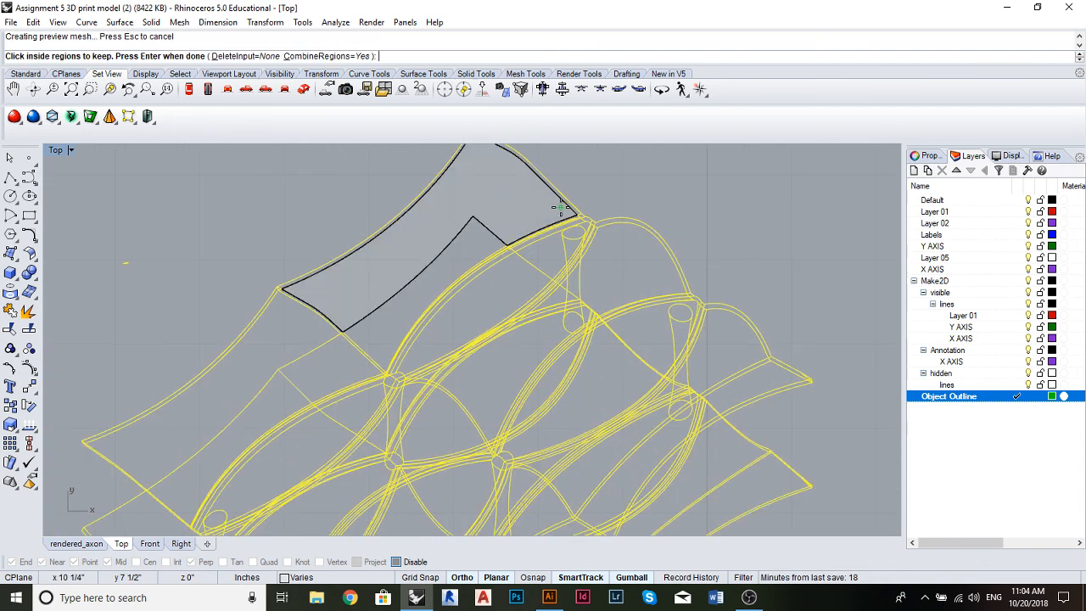
Add the thin edge strips along the uppermost panel's outer borders to the CurveBoolean region
scroll(546, 197, "up", 4)
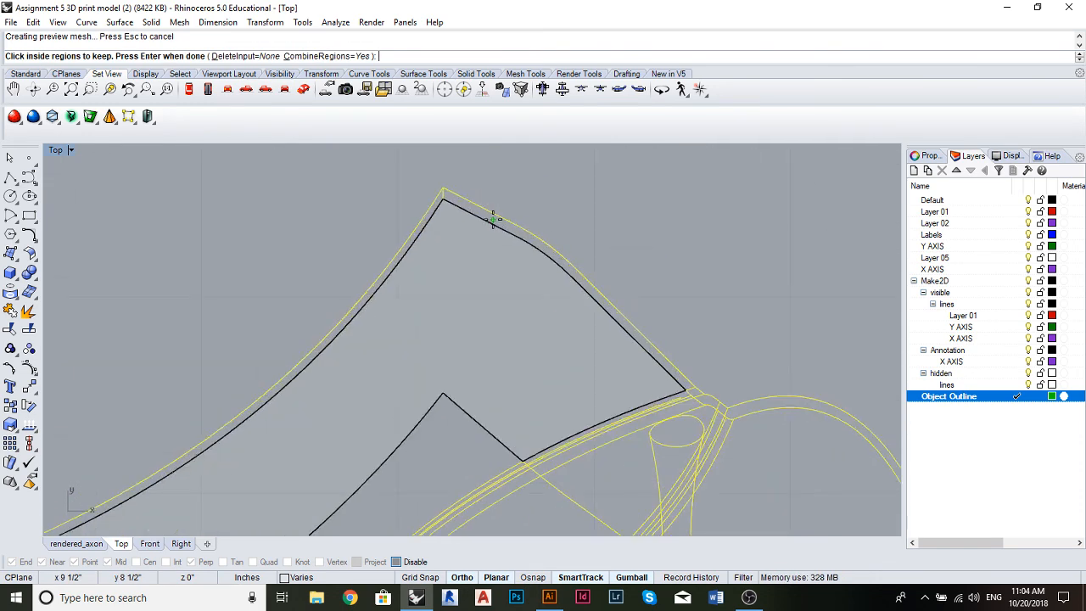
scroll(305, 354, "down", 4)
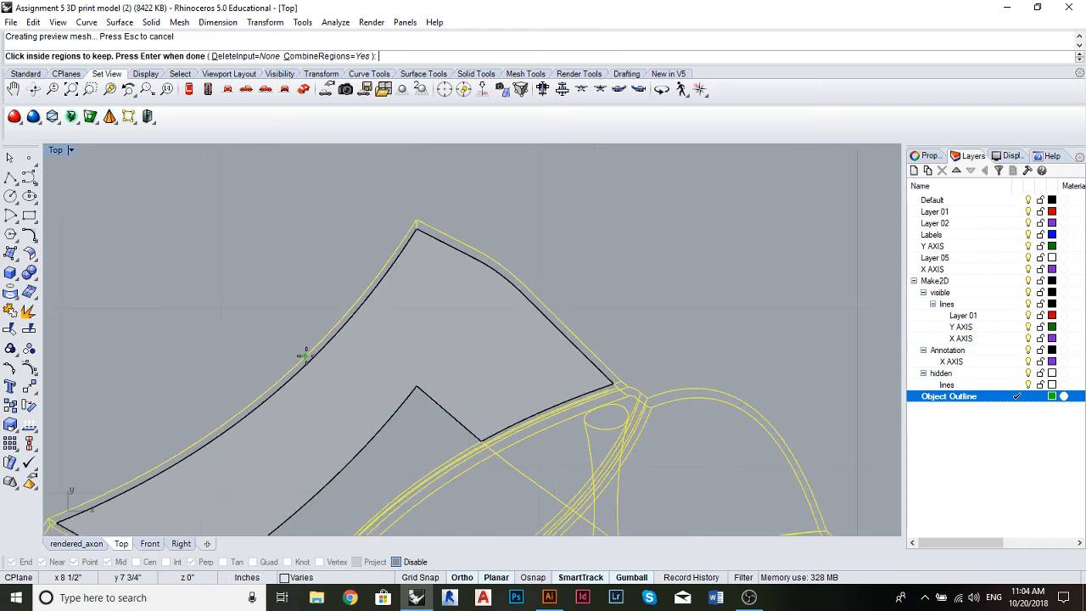
scroll(431, 250, "up", 6)
scroll(397, 266, "down", 6)
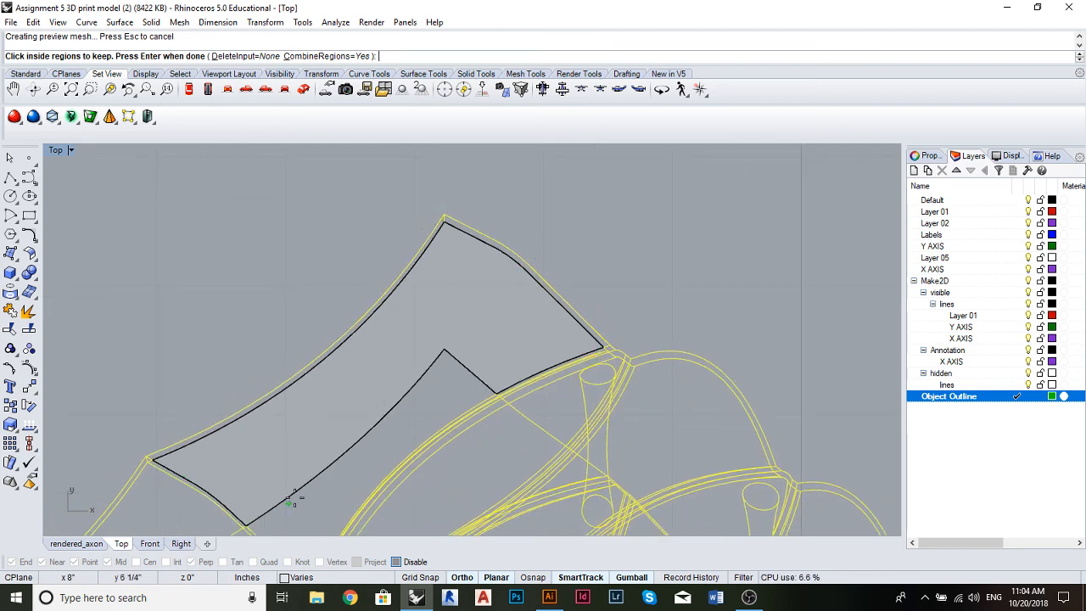
scroll(533, 223, "up", 3)
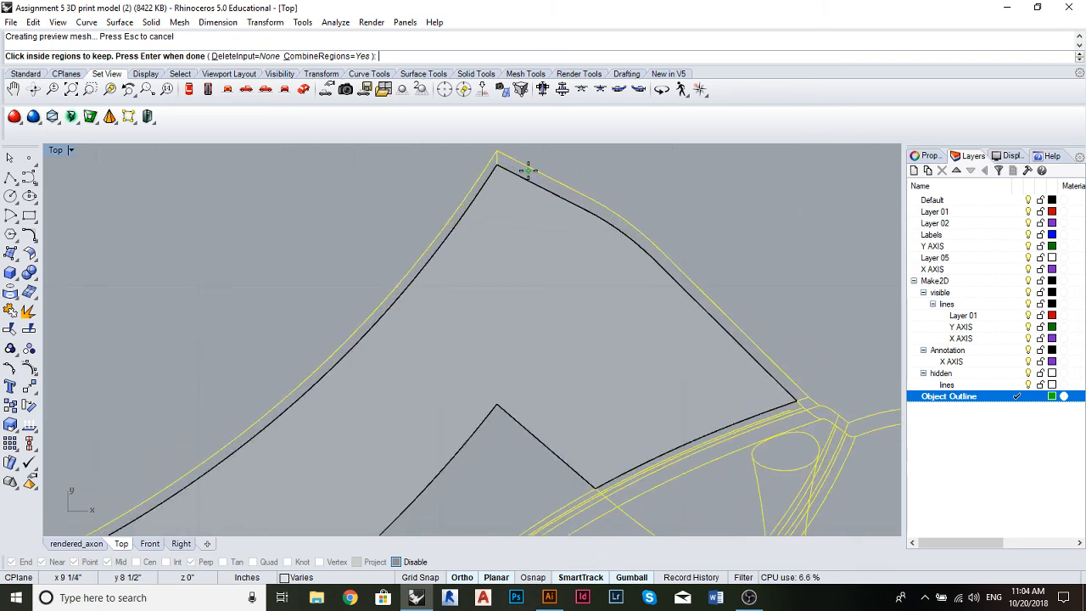
left_click(527, 171)
left_click(485, 177)
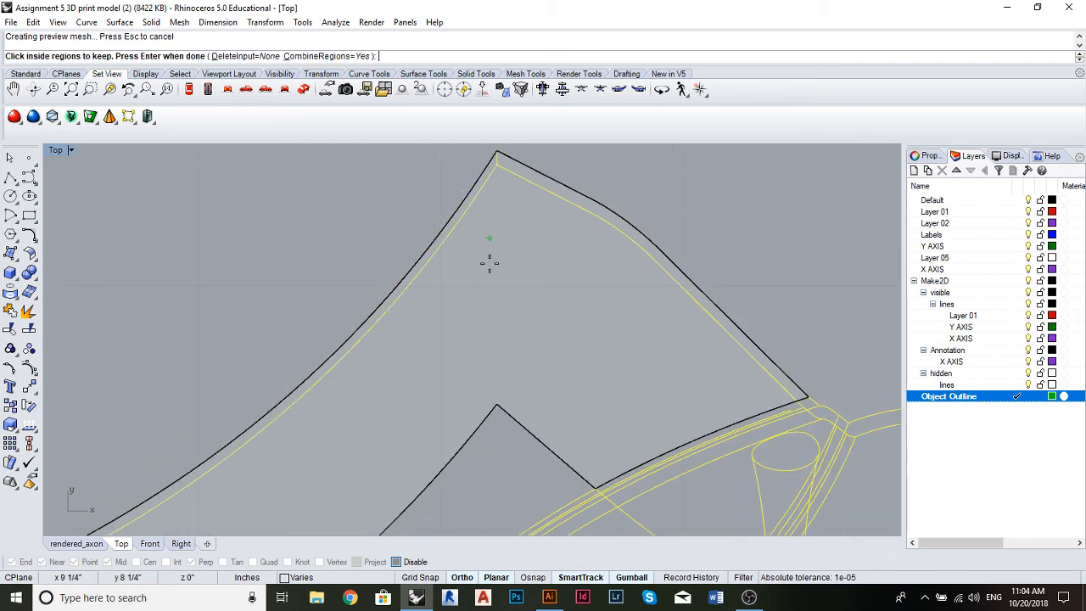
Extend the region across the adjoining lower panel, including its outer edge strip and the narrow seam between the two panels
scroll(489, 264, "down", 5)
left_click_drag(461, 348, 632, 206)
left_click_drag(384, 397, 468, 333)
scroll(454, 271, "up", 3)
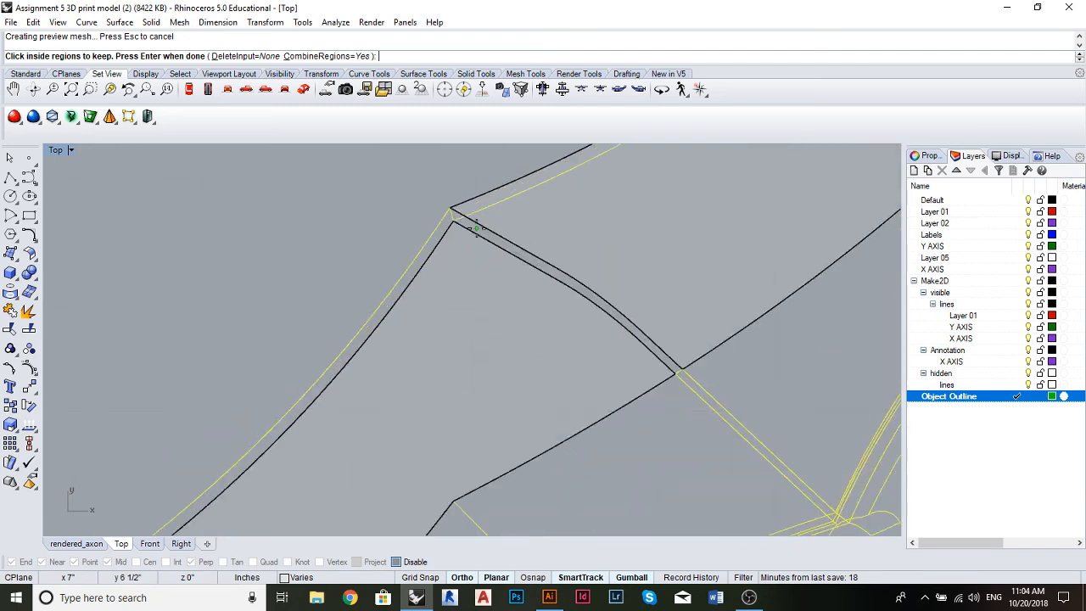
left_click(458, 225)
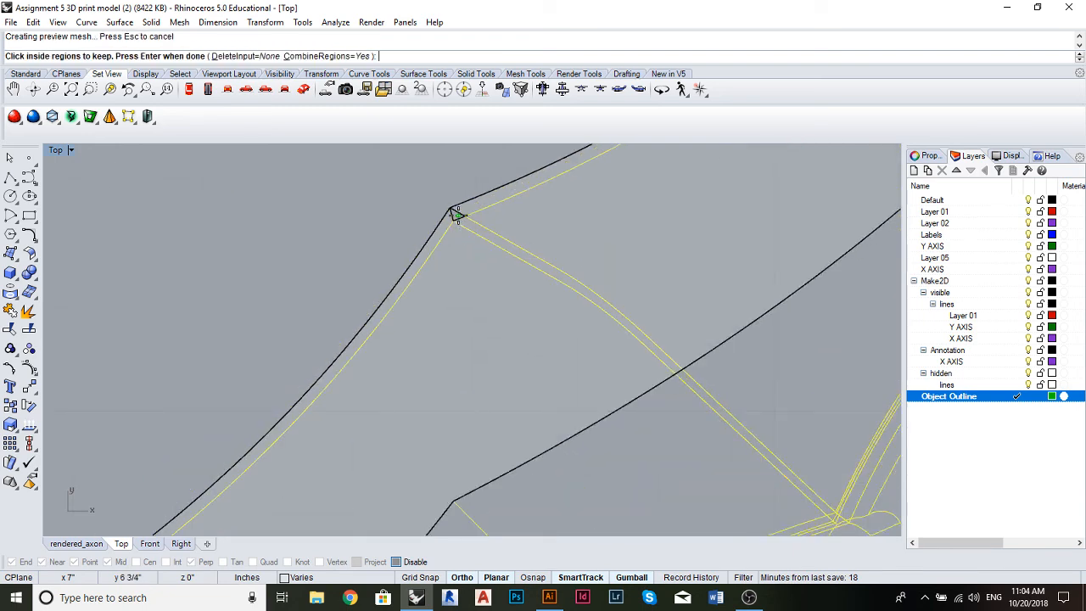
scroll(551, 263, "down", 5)
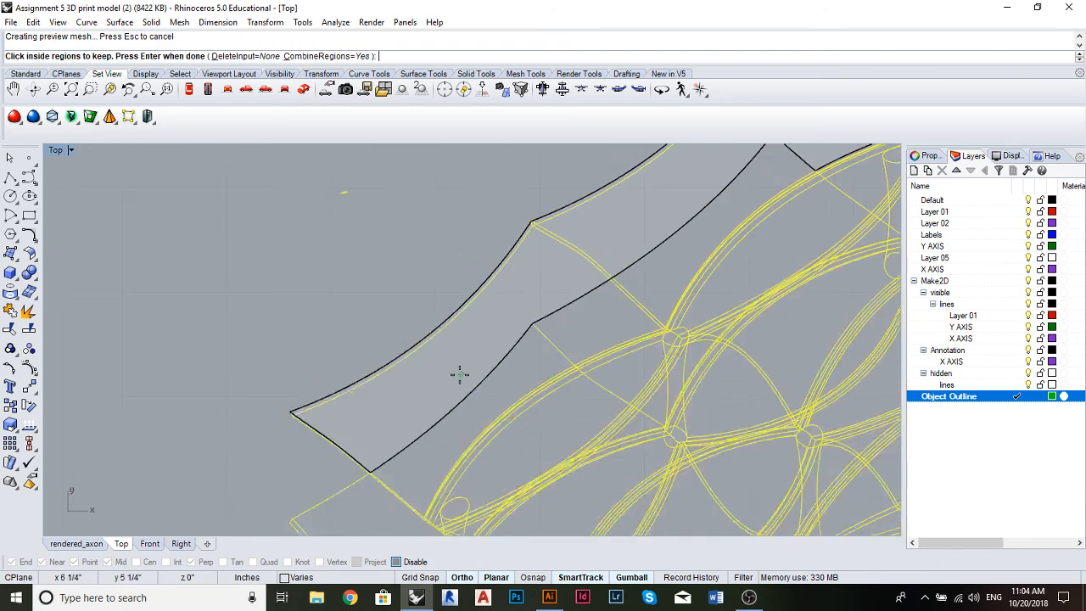
Add the lower panel's remaining area up to the arch edge, plus the slivers along its end border, to the region
scroll(368, 390, "up", 4)
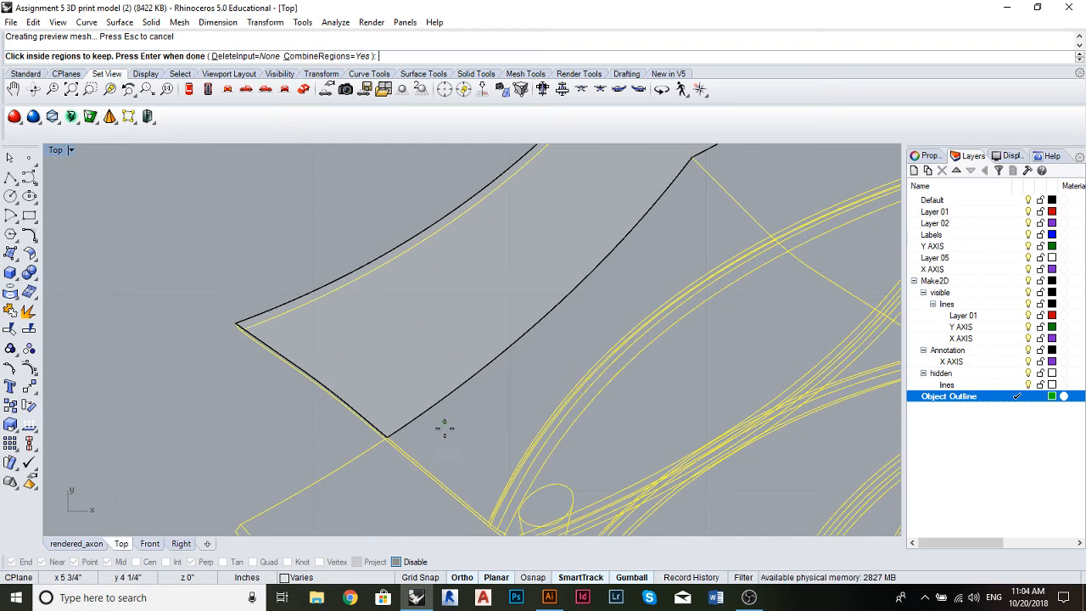
left_click(471, 429)
scroll(267, 349, "up", 4)
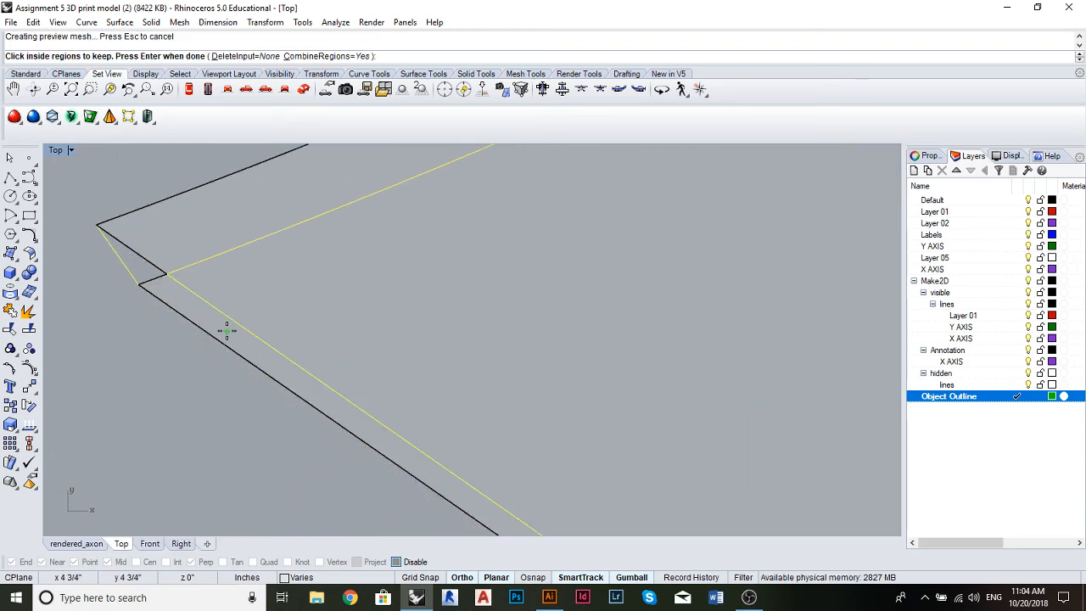
scroll(436, 317, "down", 4)
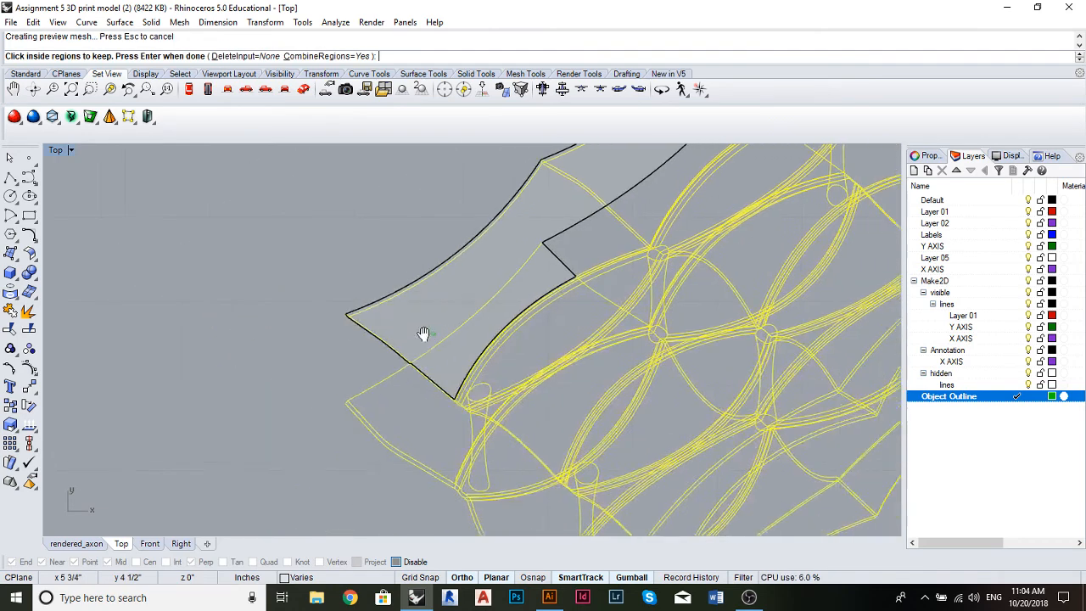
scroll(393, 364, "up", 5)
scroll(475, 339, "down", 3)
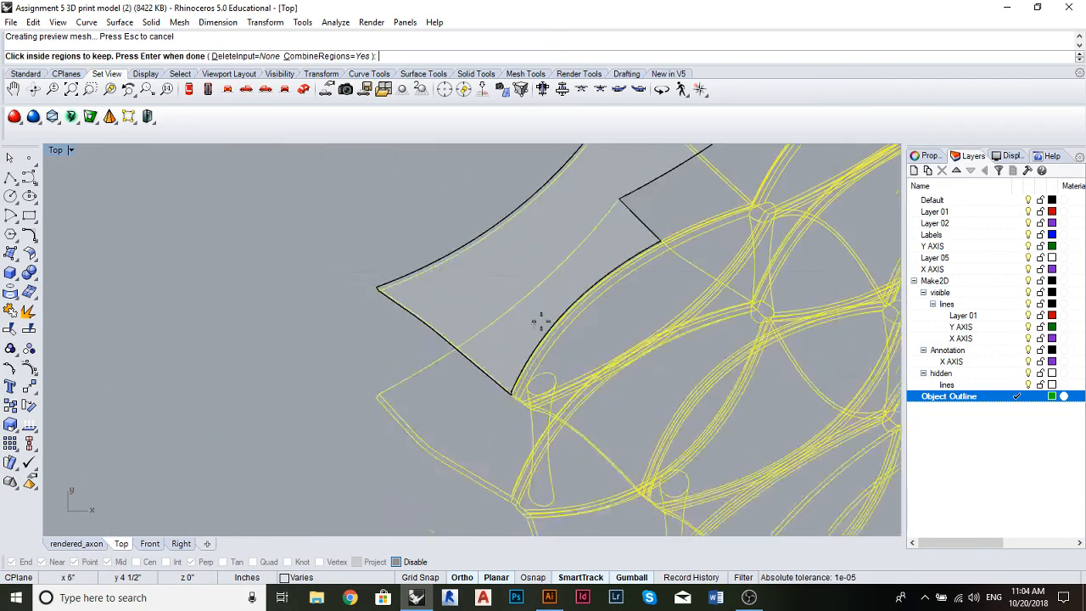
scroll(497, 311, "up", 3)
scroll(514, 305, "up", 2)
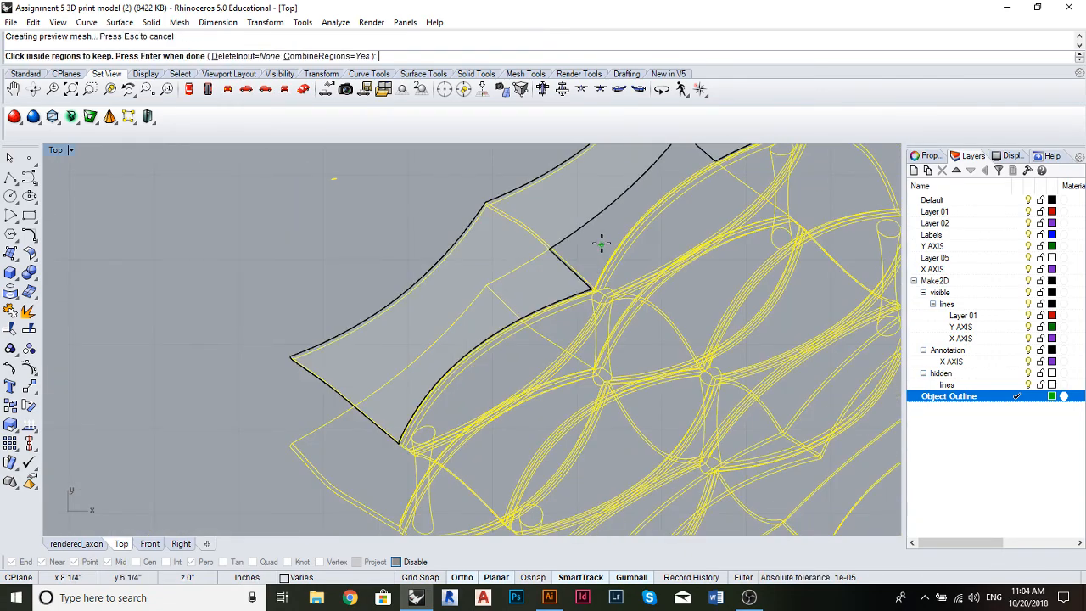
Add the upper panel's remaining areas beside the arch and seam, and finish the CurveBoolean outline
scroll(484, 351, "up", 4)
scroll(426, 392, "up", 3)
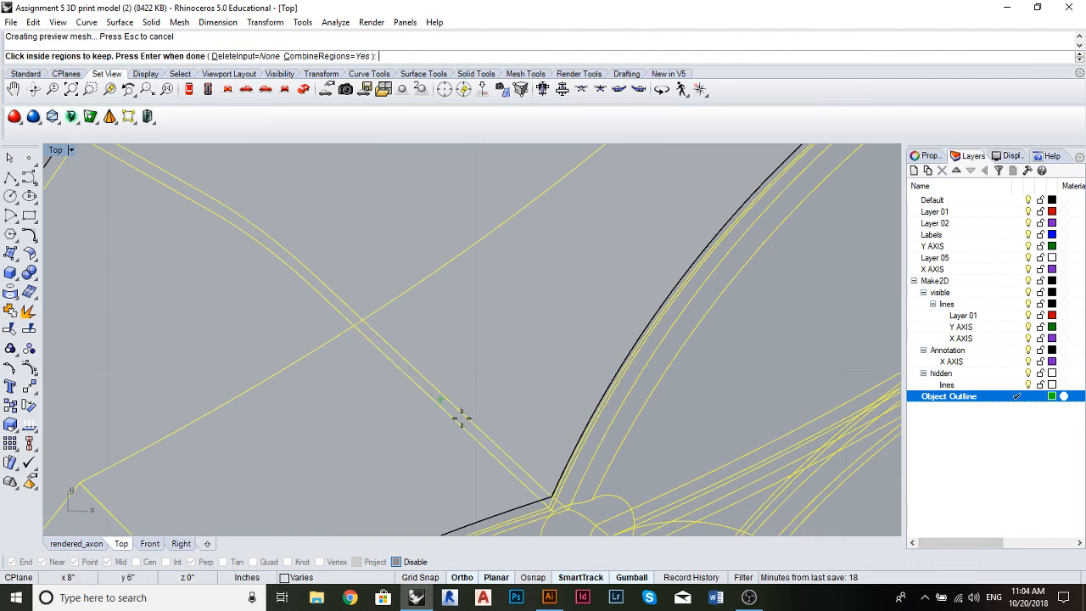
scroll(492, 422, "down", 5)
scroll(518, 271, "down", 1)
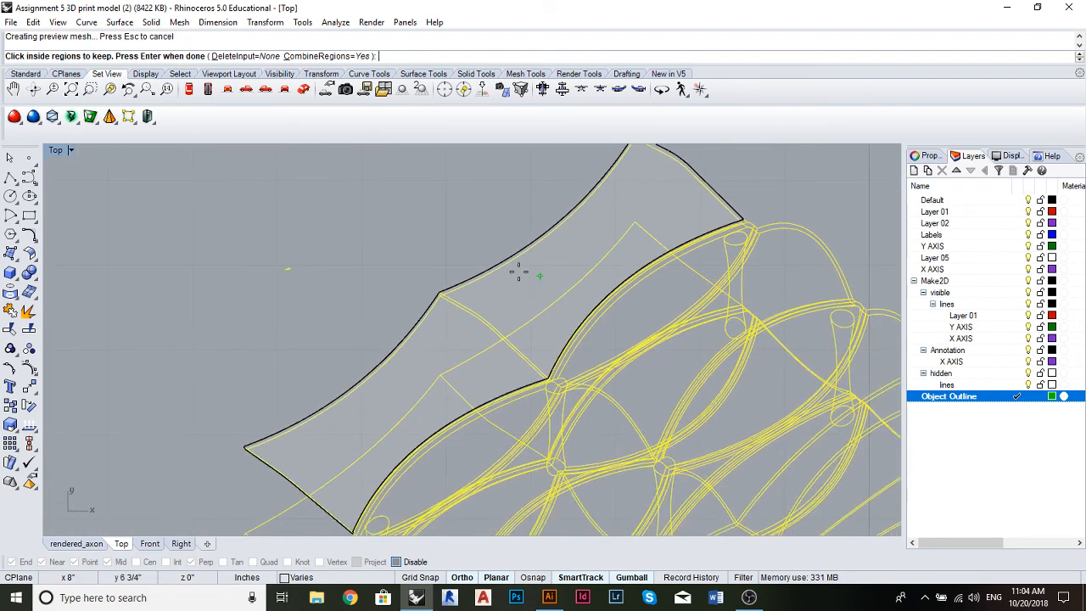
scroll(555, 311, "down", 2)
key("Return")
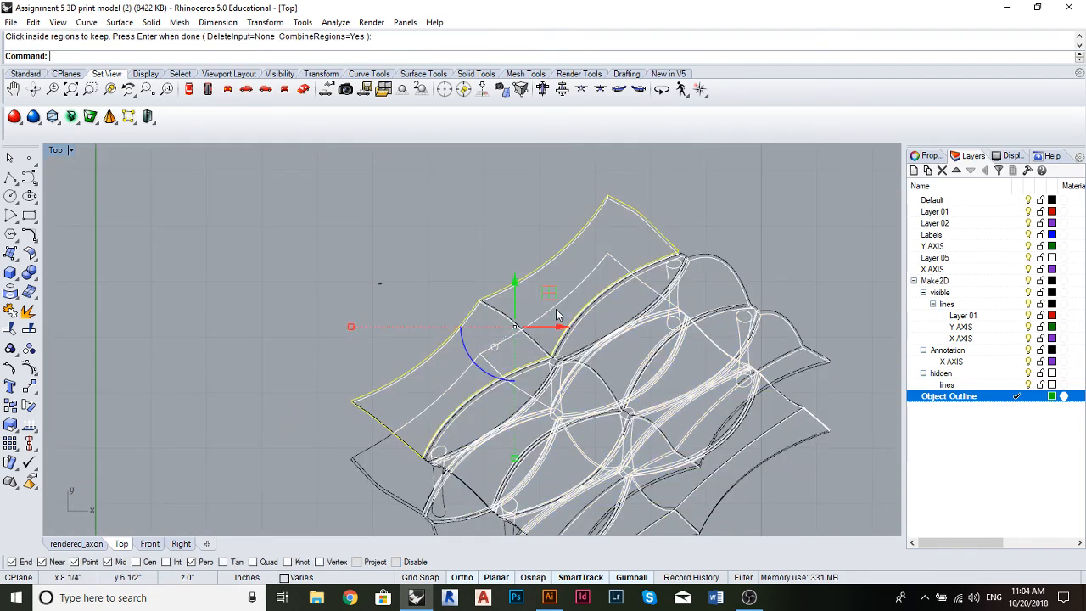
Move the combined outline clear of the linework, try to join it, and undo the move
left_click_drag(573, 328, 338, 293)
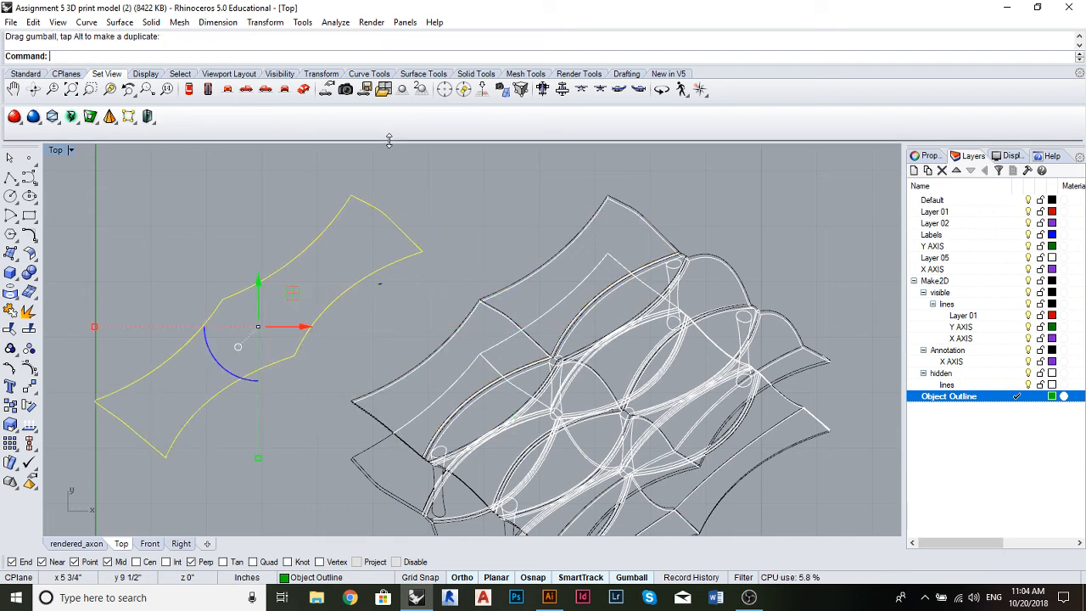
type("Join")
key("Return")
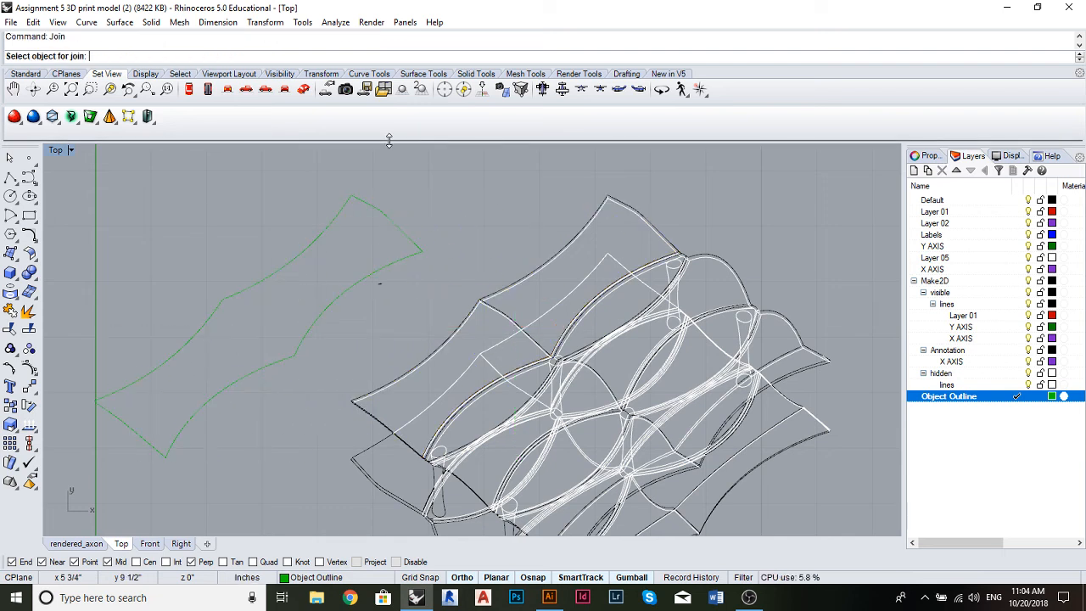
key("Escape")
key("ctrl+z")
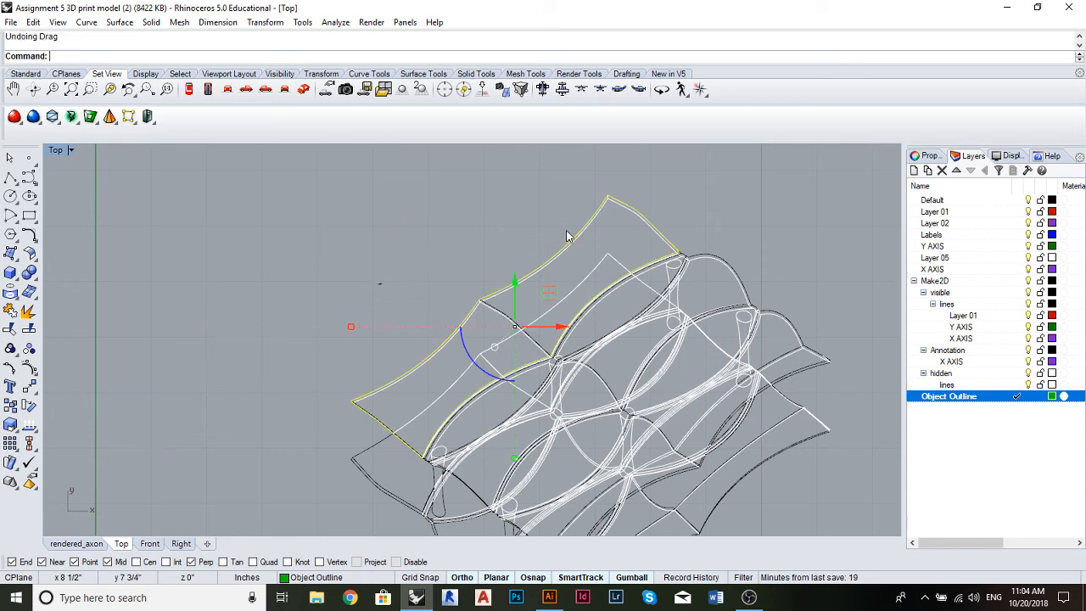
Shift the outline aside again to check that it is a single curve, and undo the shift
left_click_drag(467, 322, 319, 324)
key("Escape")
left_click(305, 276)
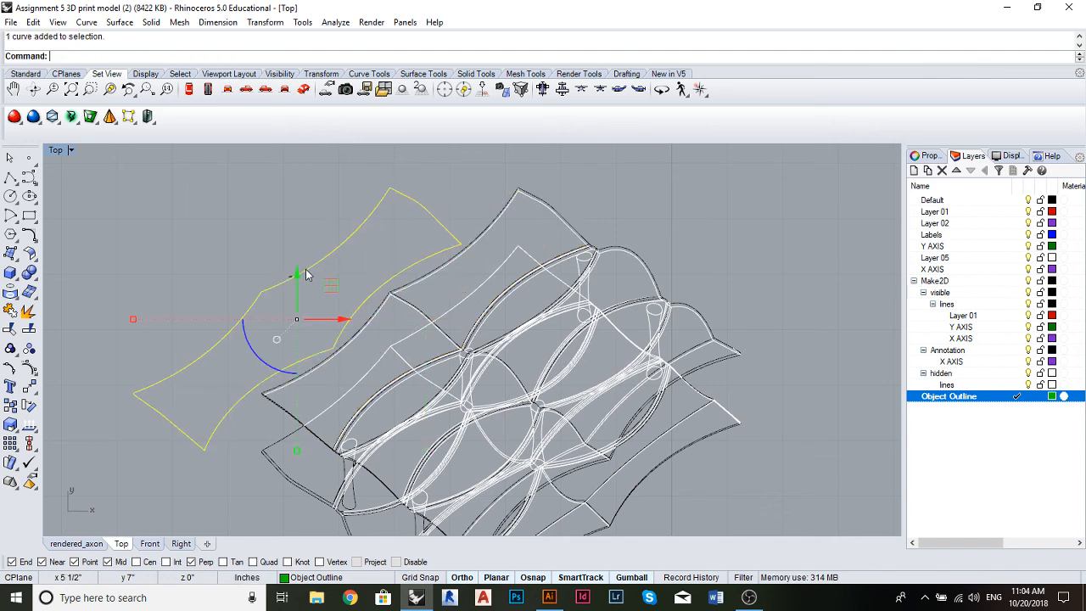
key("ctrl+z")
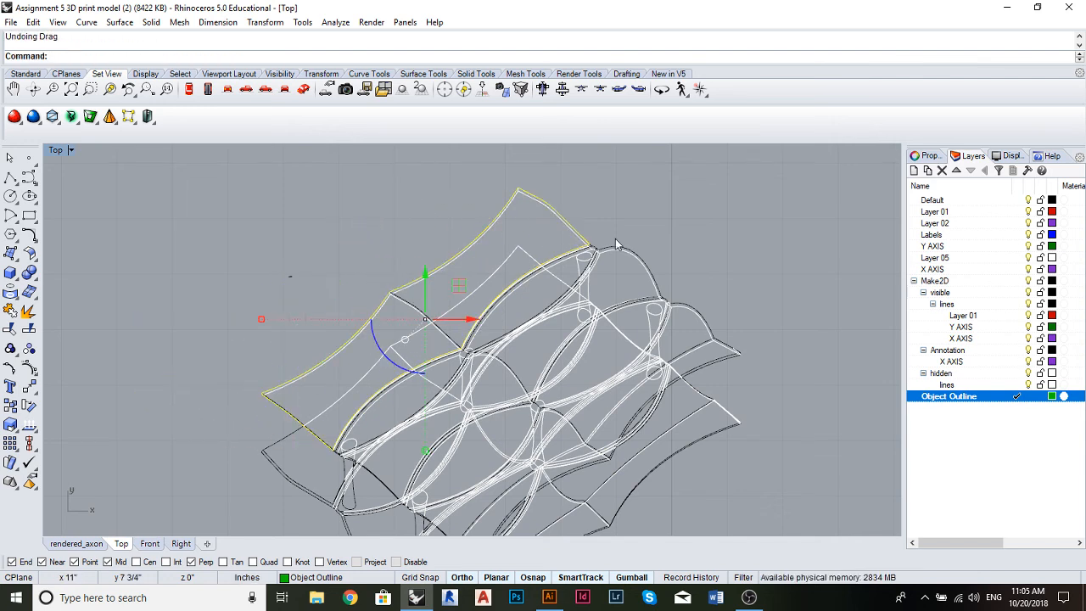
Change the Object Outline layer's colour to red and clear the selection
left_click(1053, 396)
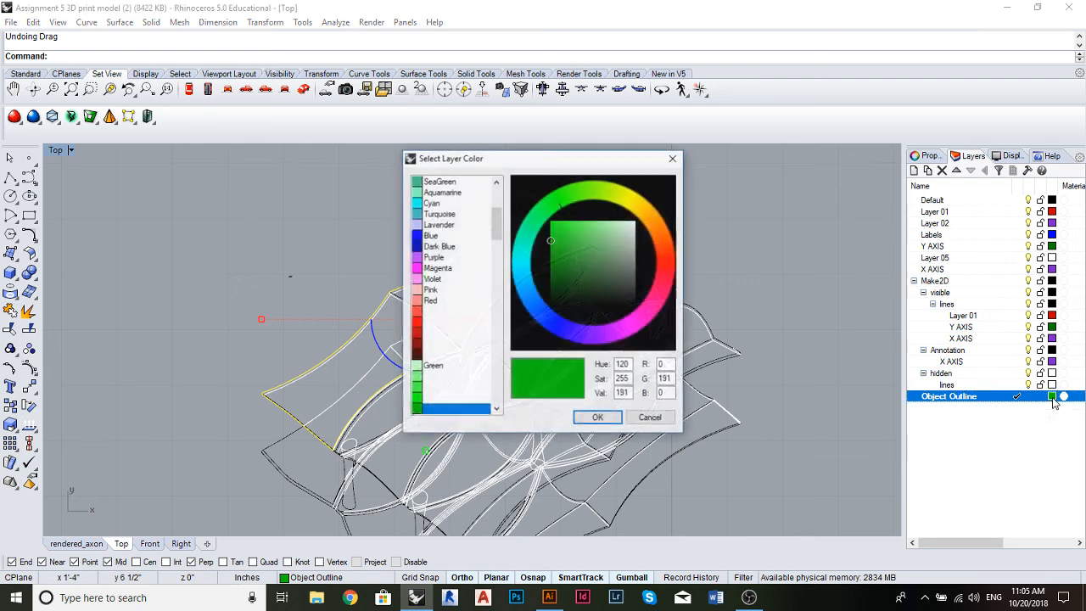
left_click(450, 237)
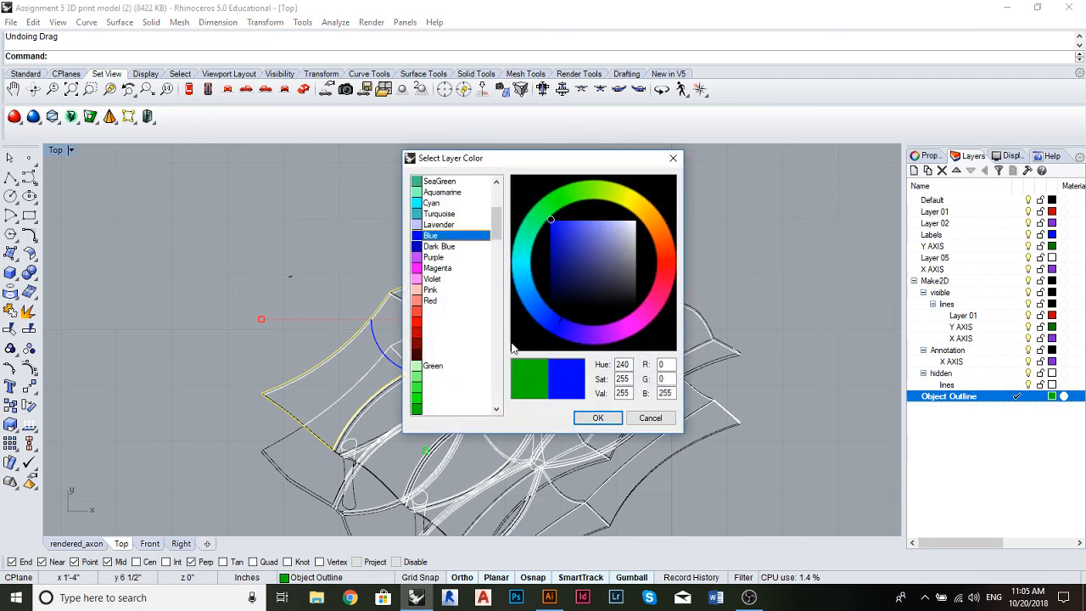
left_click(429, 322)
left_click(597, 418)
left_click(343, 257)
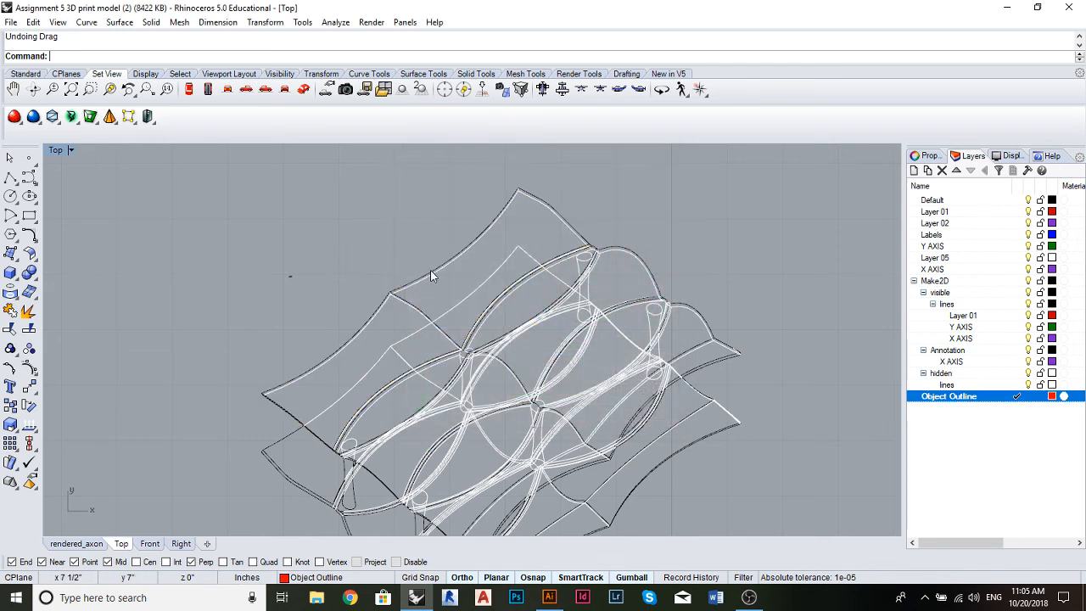
Pull the red outline away from the drawing to inspect its shape, and undo the displacement
left_click(433, 276)
left_click(475, 308)
left_click_drag(483, 318, 384, 318)
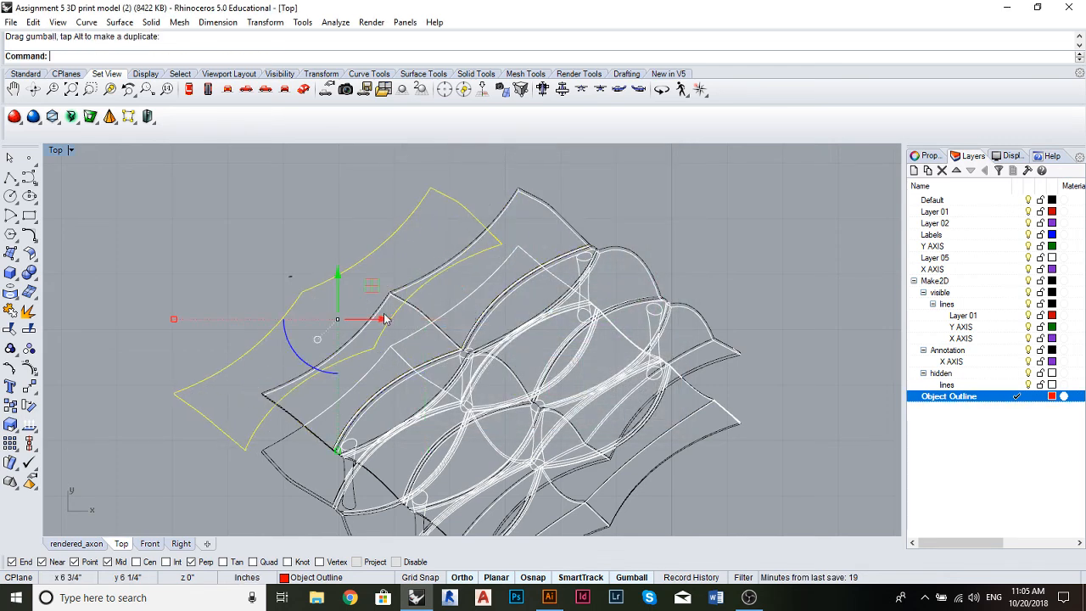
key("Escape")
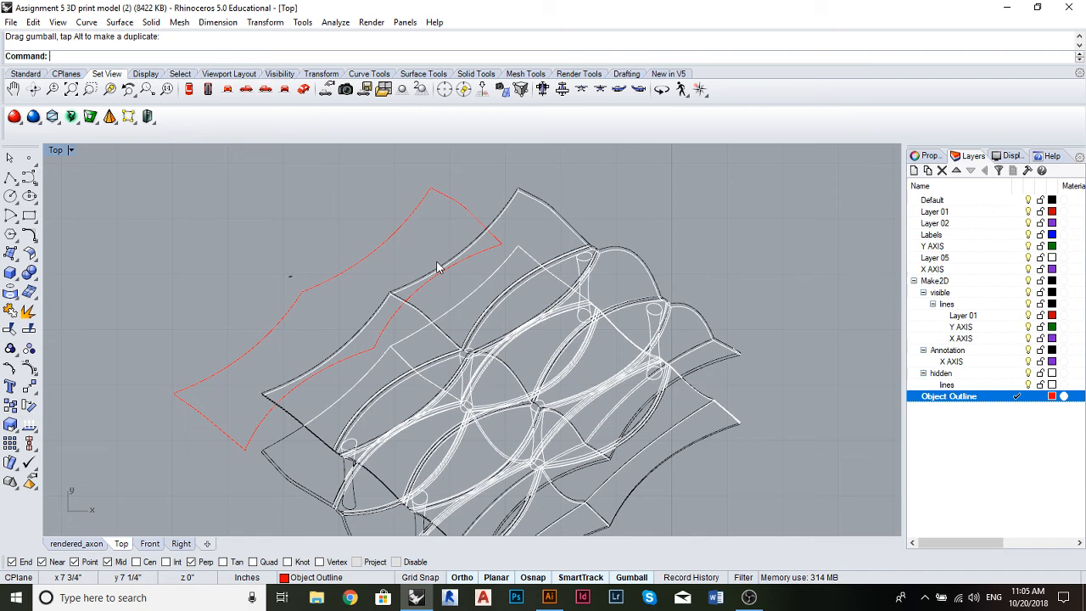
key("ctrl+z")
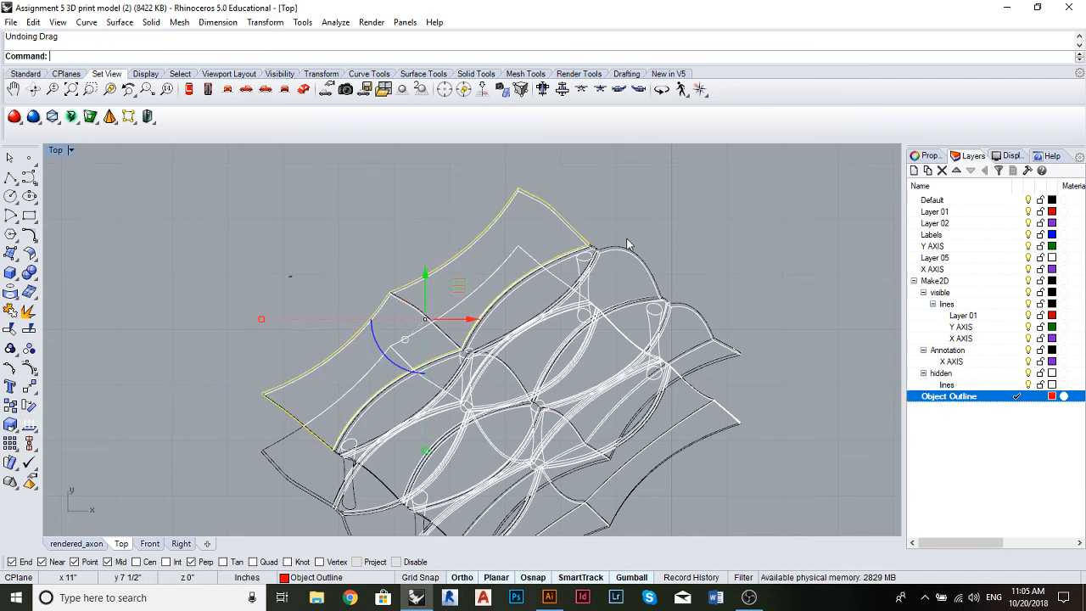
Examine the hidden linework behind the upper panels, selecting the long hidden curve that crosses the uppermost panel
key("Escape")
scroll(486, 254, "up", 4)
left_click(526, 268)
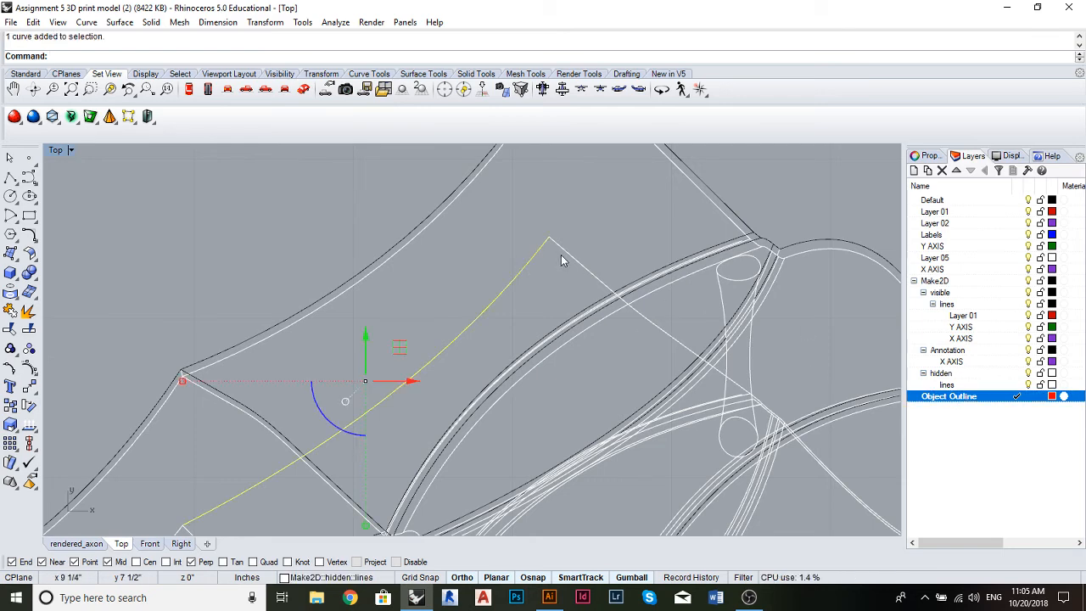
left_click_drag(586, 284, 528, 257)
scroll(528, 257, "down", 4)
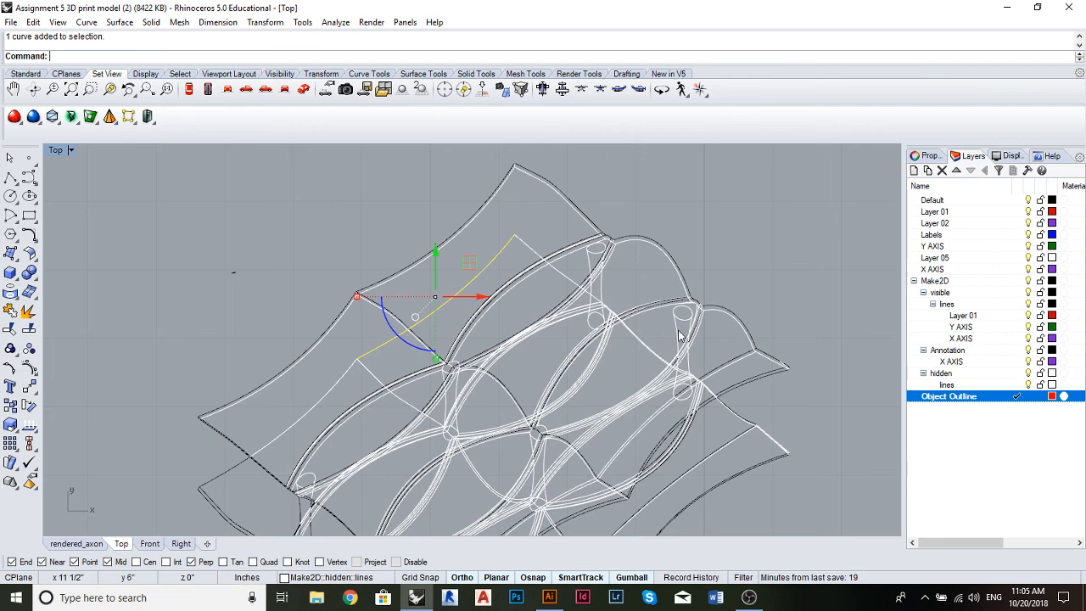
left_click_drag(678, 335, 670, 316)
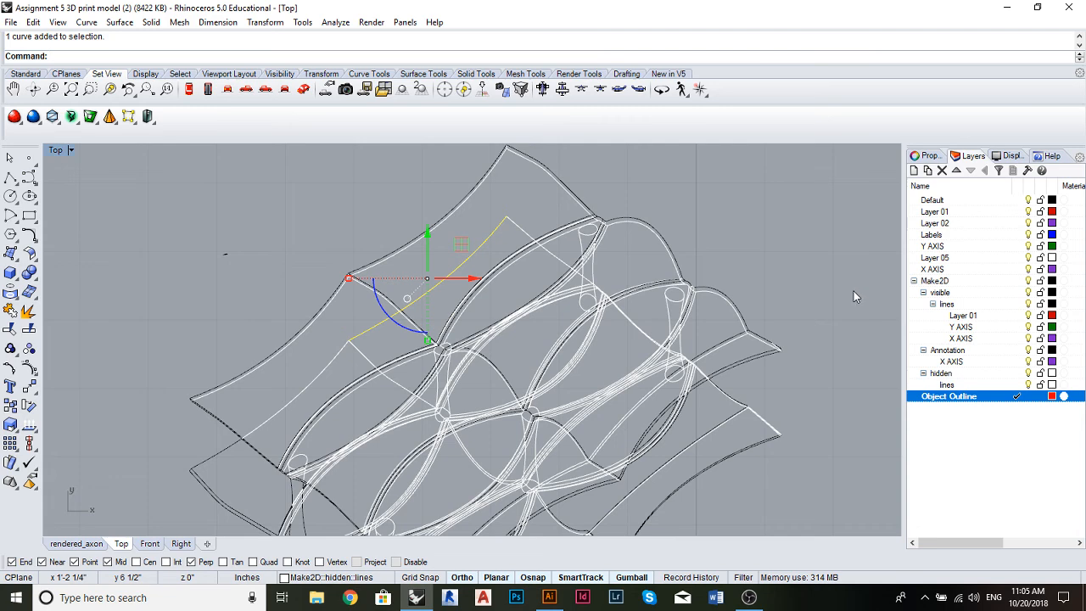
left_click_drag(704, 454, 778, 393)
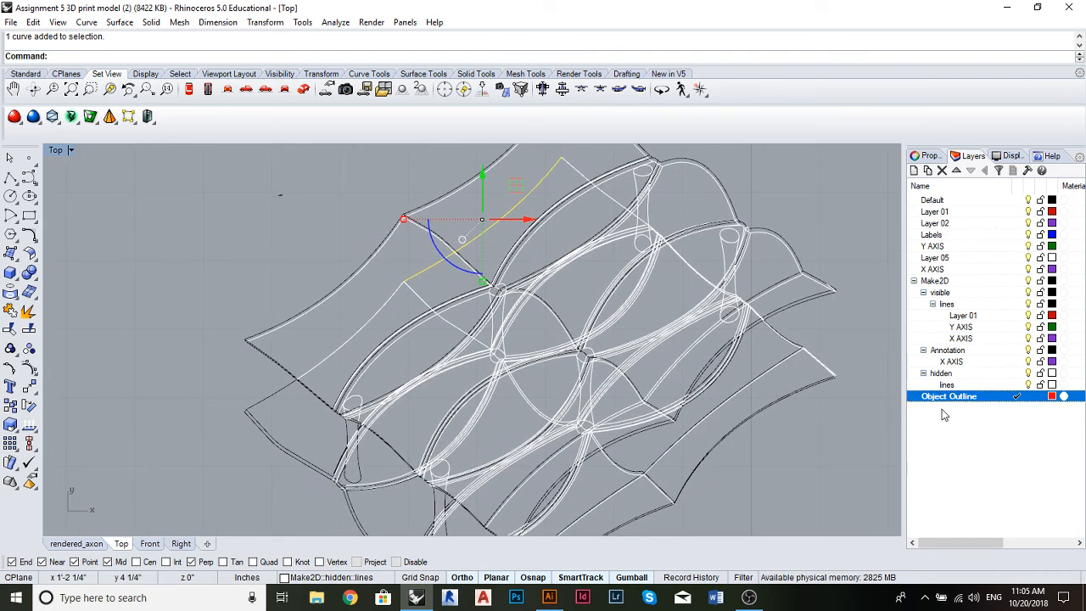
Clear the selection and examine the drawing's outer arcs and edge corners for further outline curves
scroll(758, 327, "down", 6)
left_click_drag(757, 327, 660, 281)
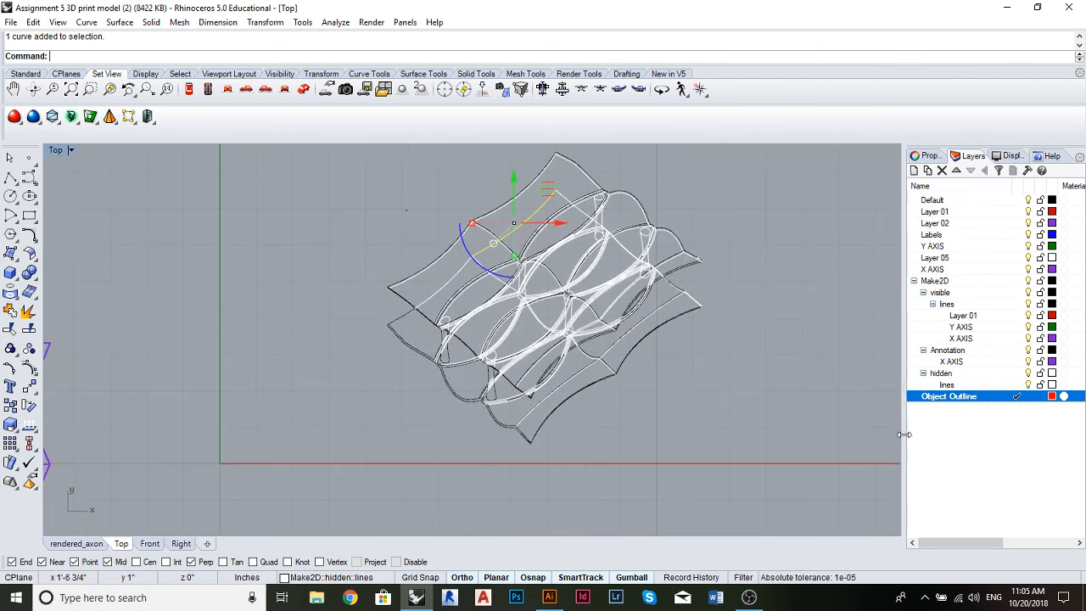
left_click_drag(685, 305, 625, 316)
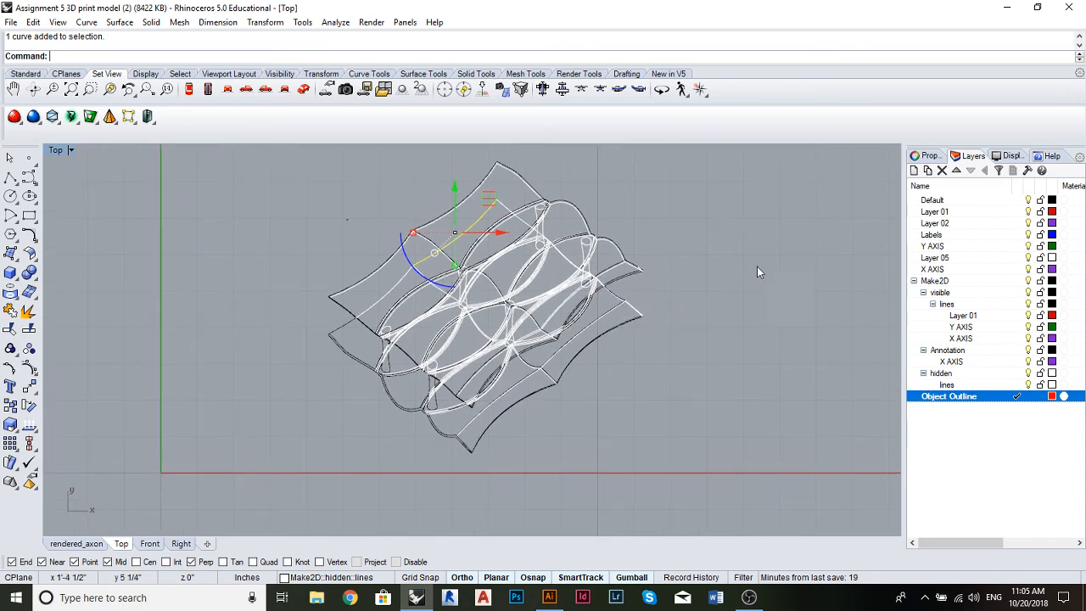
left_click_drag(678, 369, 619, 388)
key("Escape")
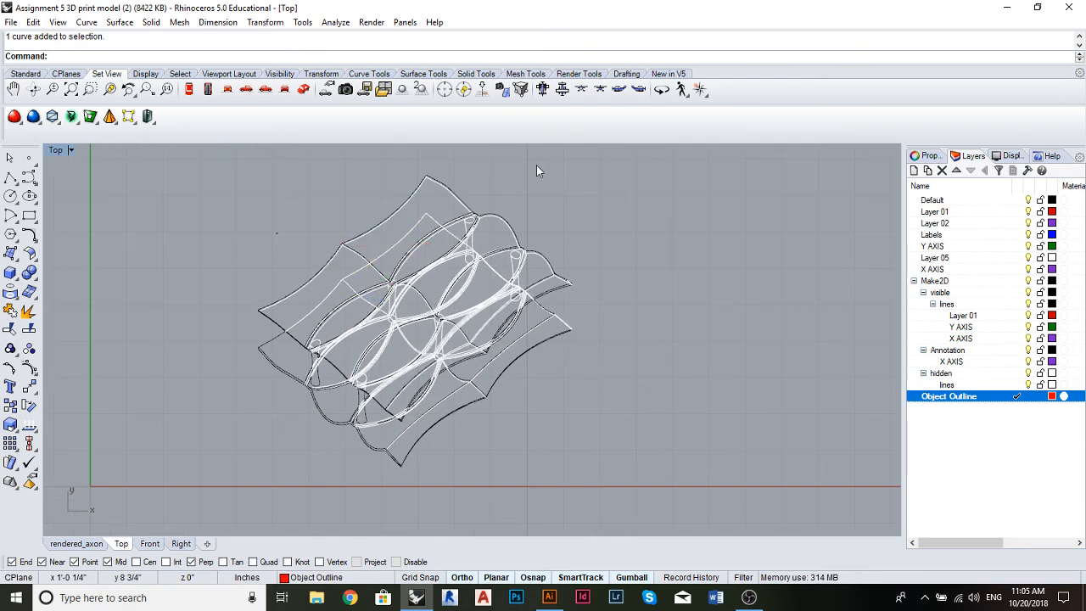
scroll(493, 235, "up", 6)
left_click(515, 211)
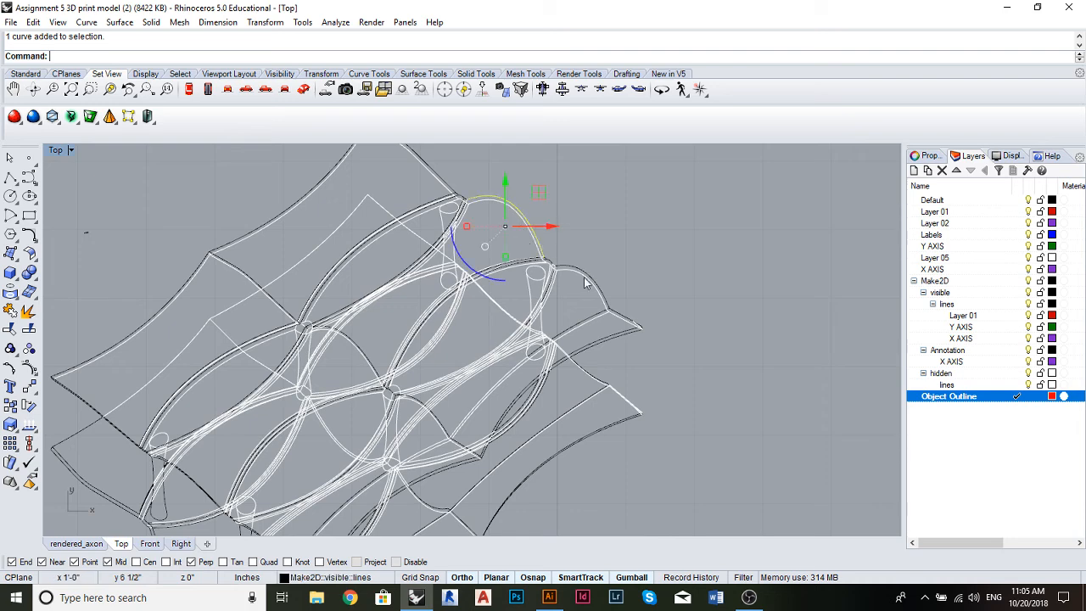
key("Escape")
scroll(710, 388, "down", 3)
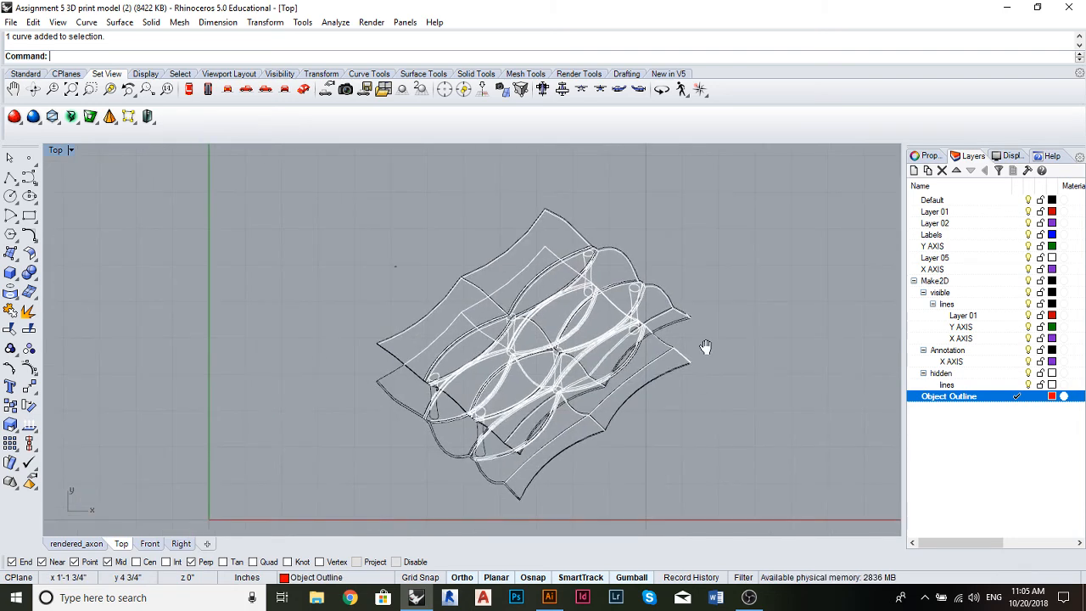
scroll(713, 321, "up", 10)
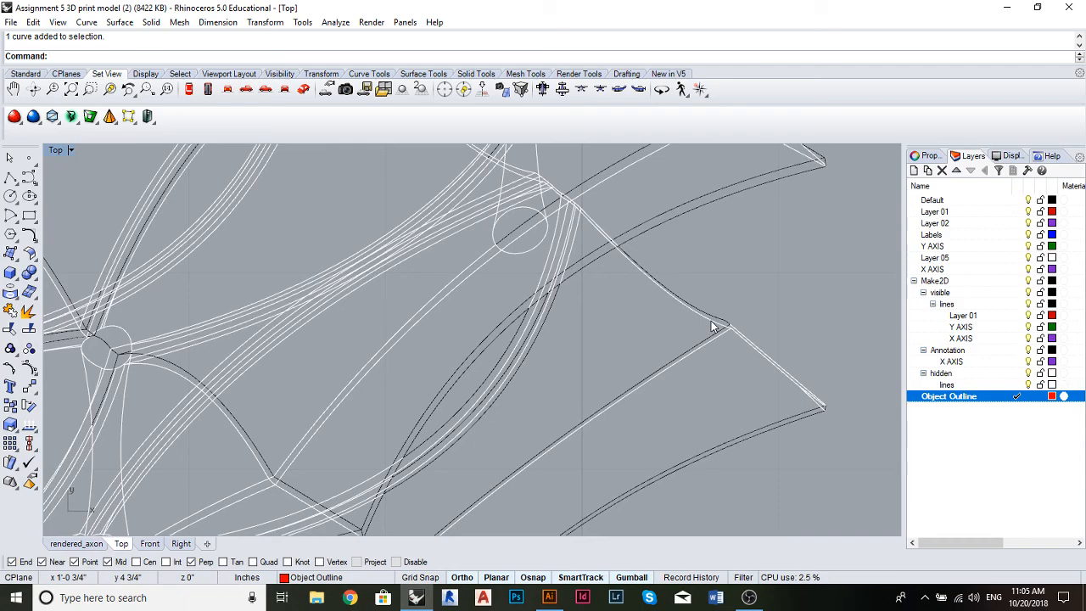
scroll(711, 325, "down", 2)
scroll(711, 325, "down", 6)
left_click_drag(654, 342, 628, 339)
left_click_drag(683, 365, 683, 330)
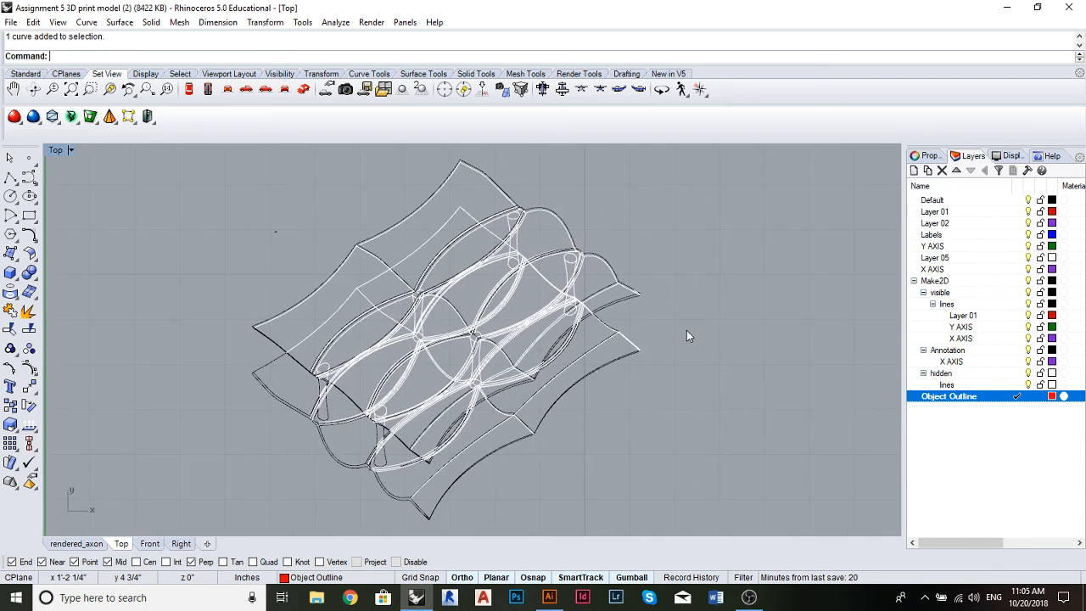
scroll(419, 226, "down", 4)
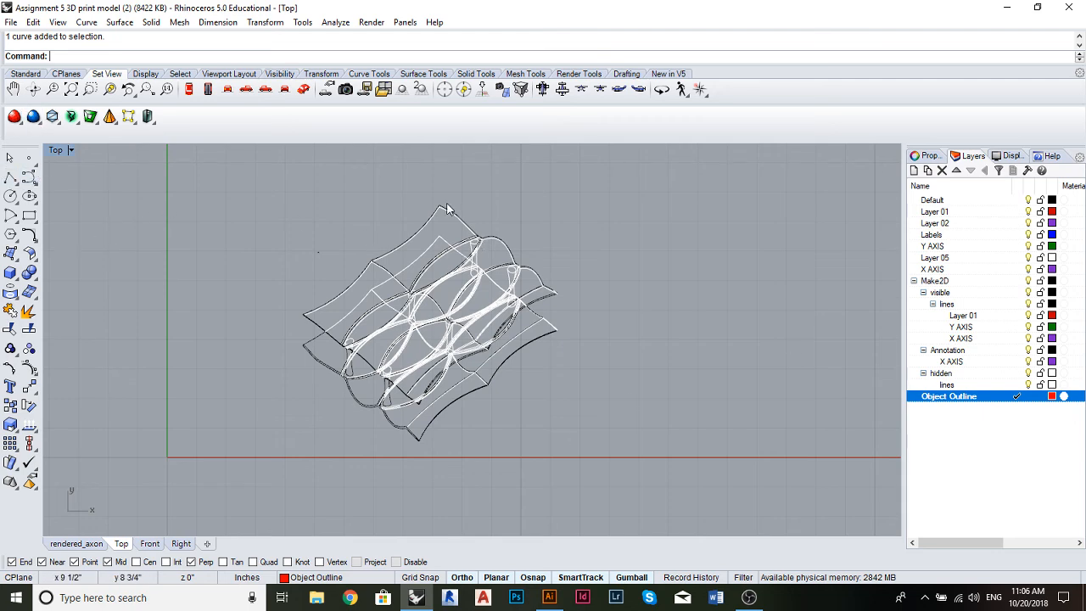
Select the small visible arc on the outer edge, review the layers' linetype and print width settings, and clear the selection
scroll(548, 274, "up", 5)
left_click(520, 266)
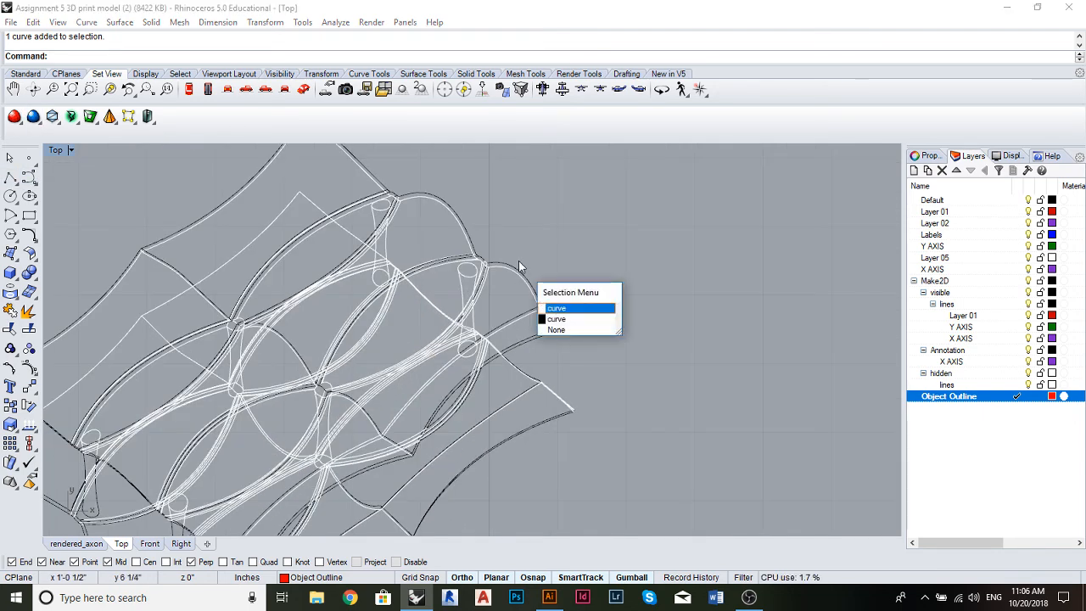
left_click(556, 319)
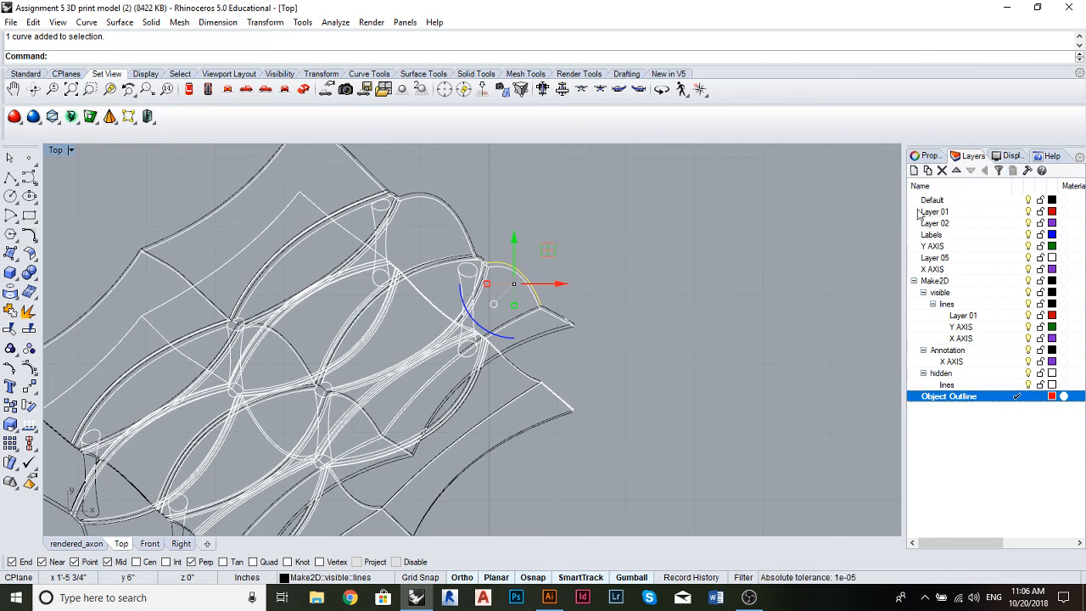
left_click_drag(905, 212, 651, 203)
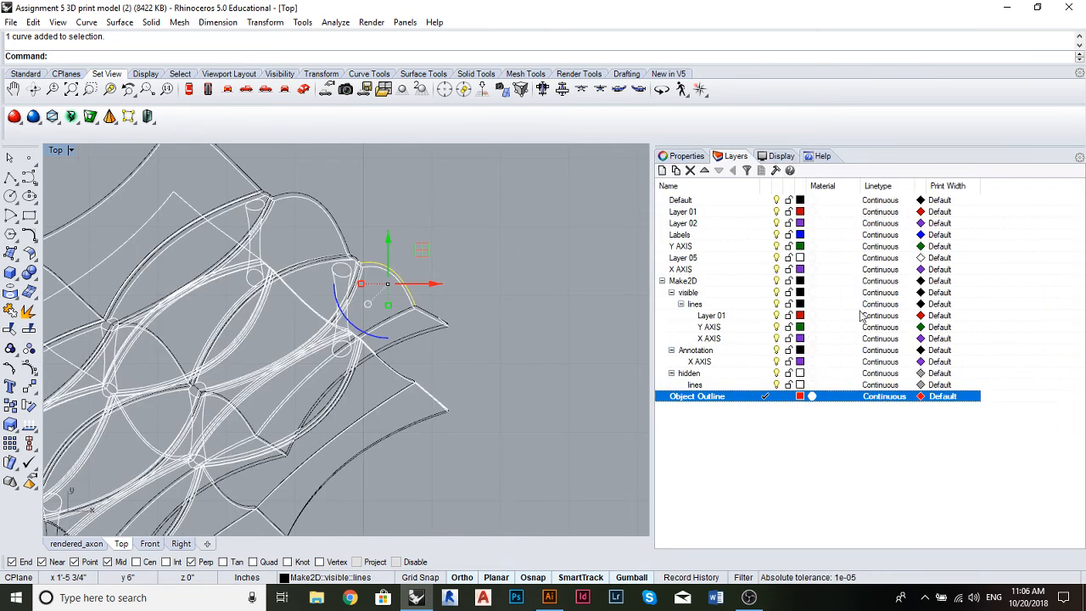
left_click_drag(822, 186, 885, 206)
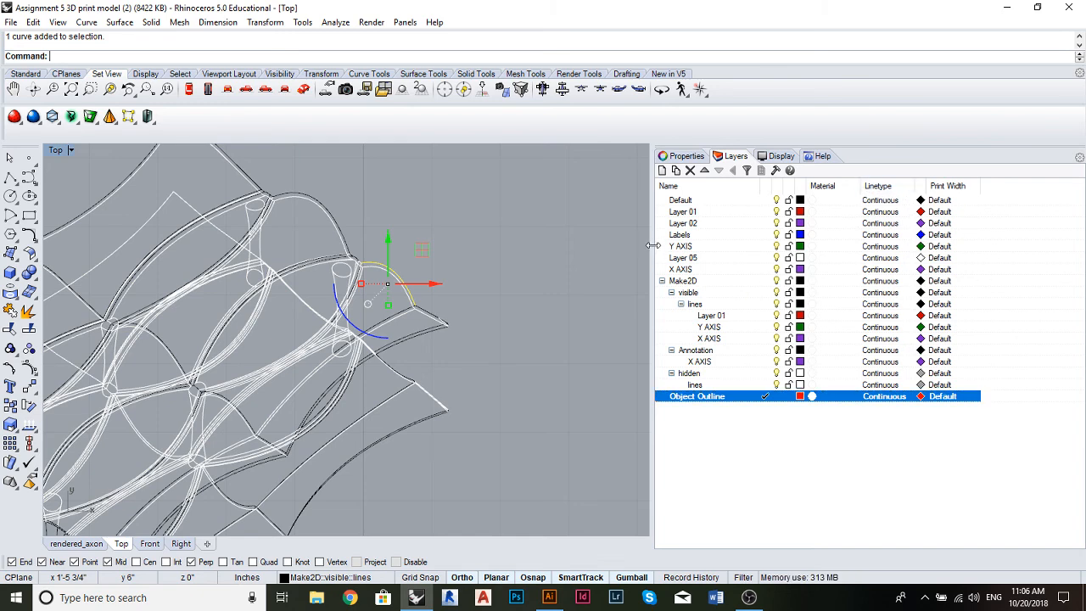
left_click_drag(651, 268, 903, 239)
left_click(694, 270)
scroll(689, 258, "down", 8)
left_click_drag(689, 263, 754, 248)
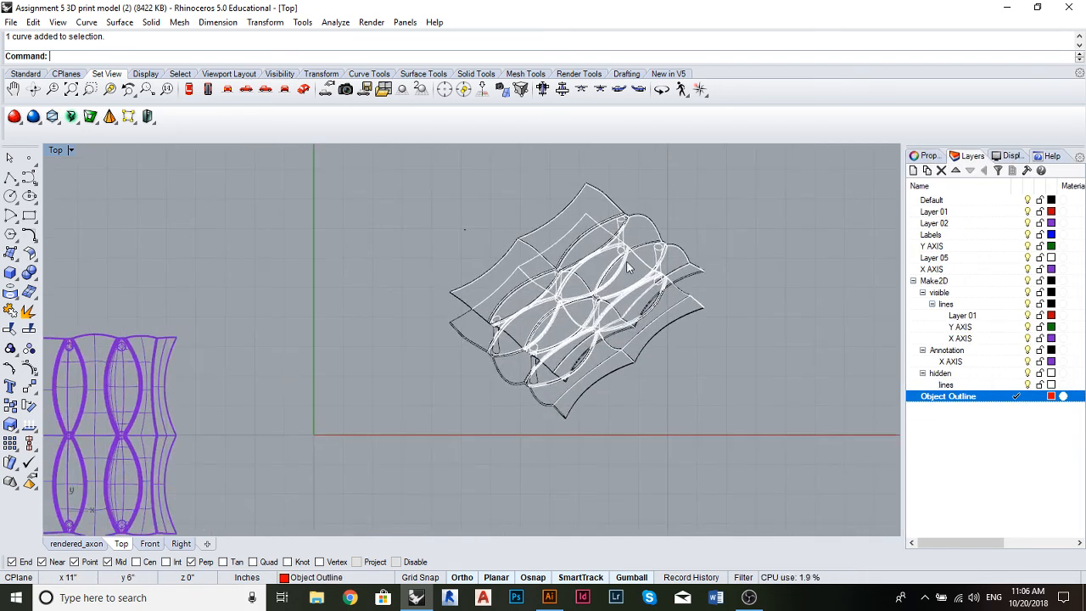
scroll(482, 273, "down", 3)
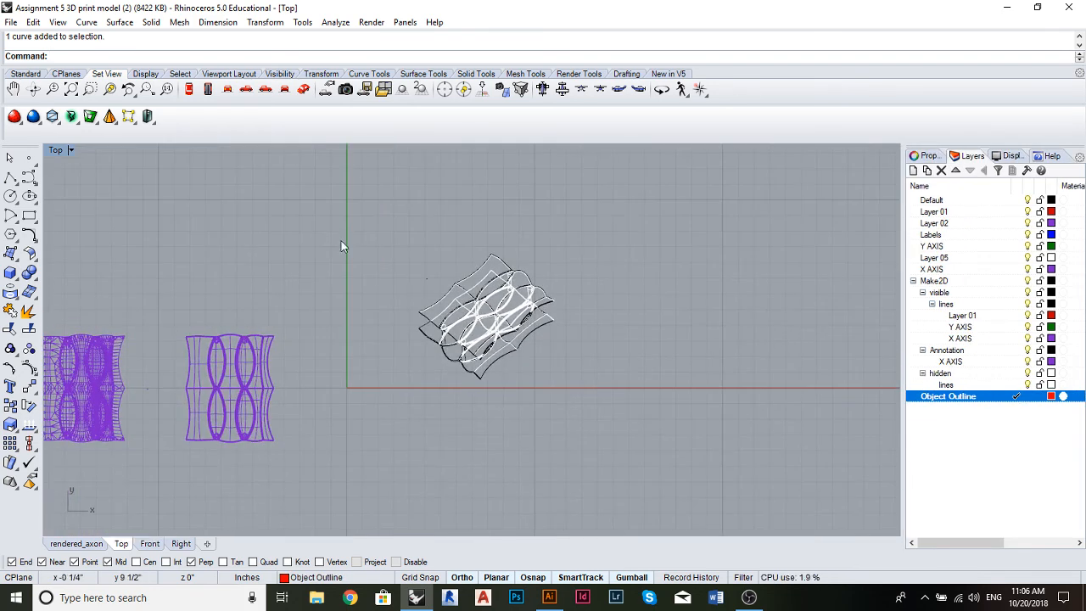
left_click_drag(336, 253, 619, 410)
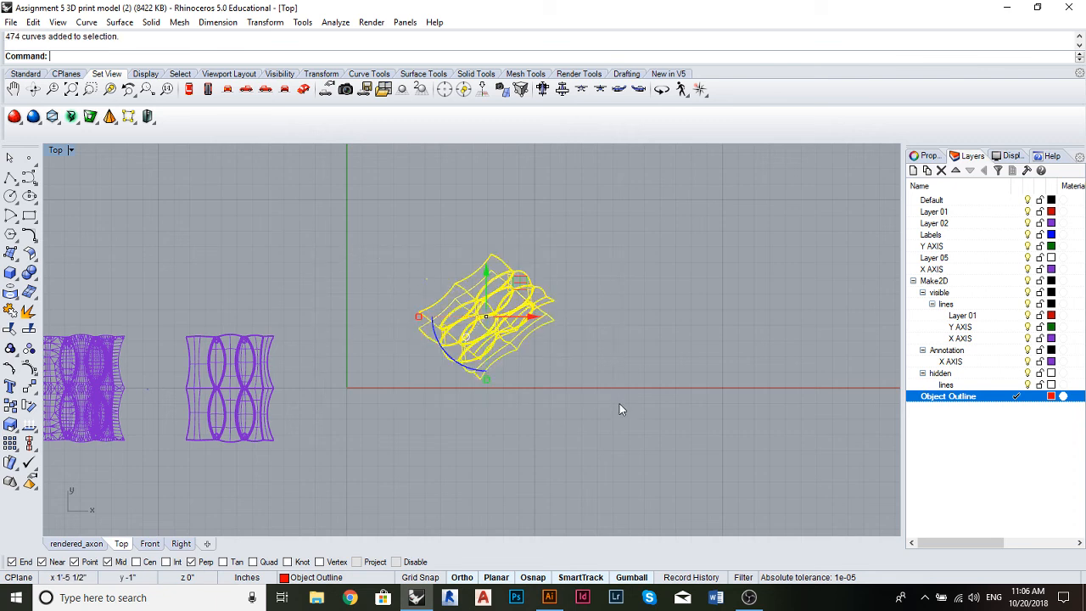
type("Expoe")
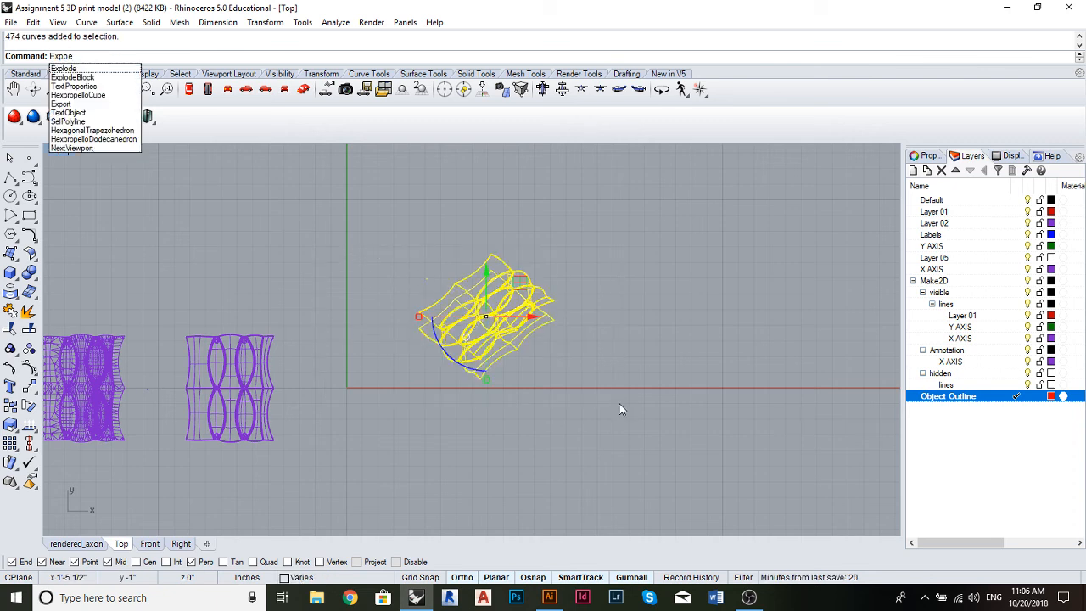
key("BackSpace")
type("rt")
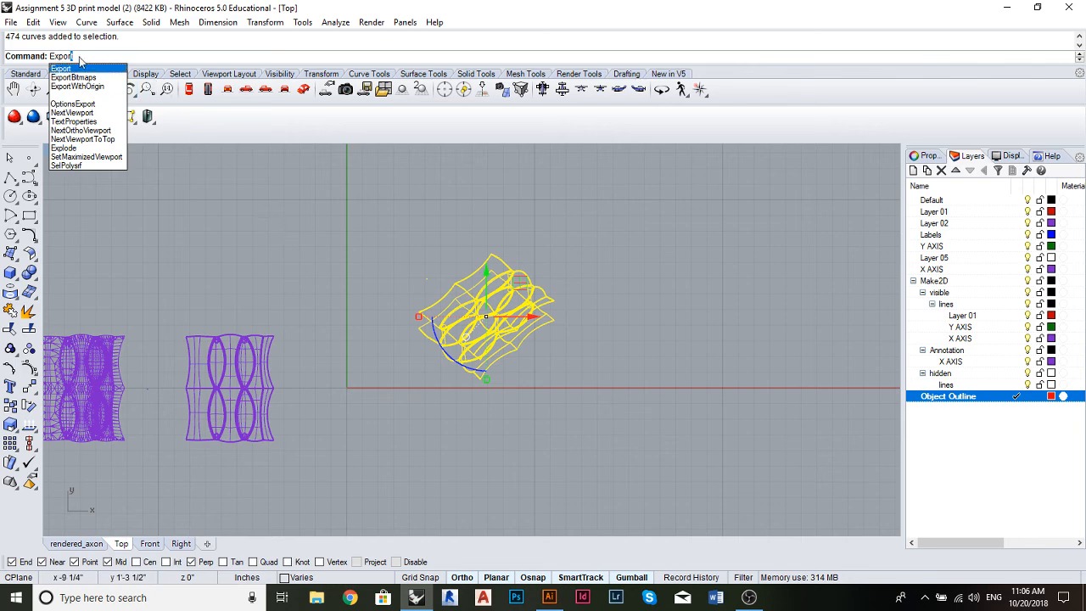
left_click(12, 22)
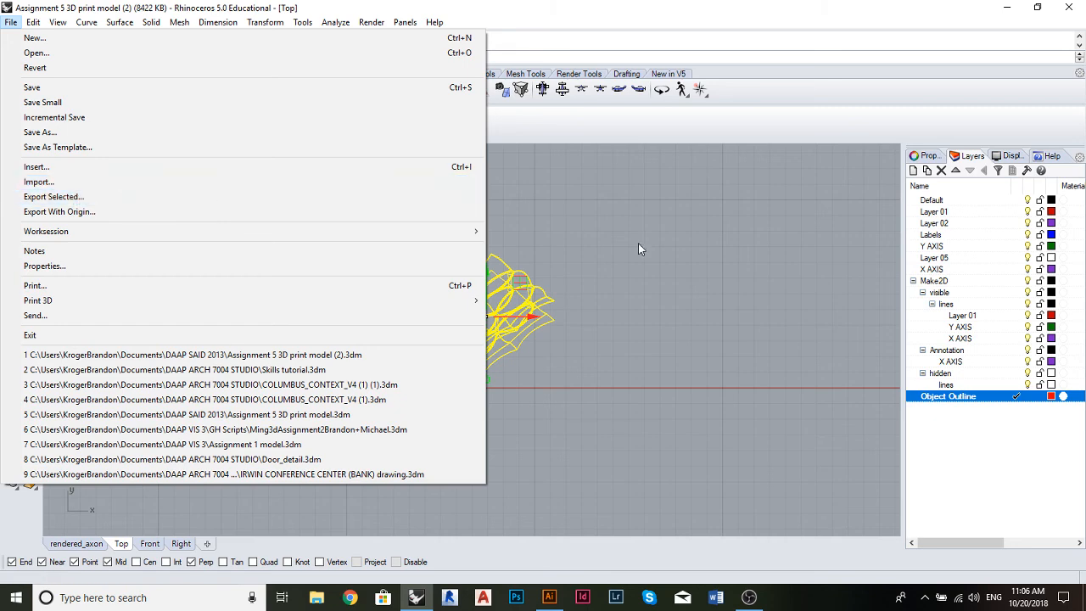
left_click(126, 196)
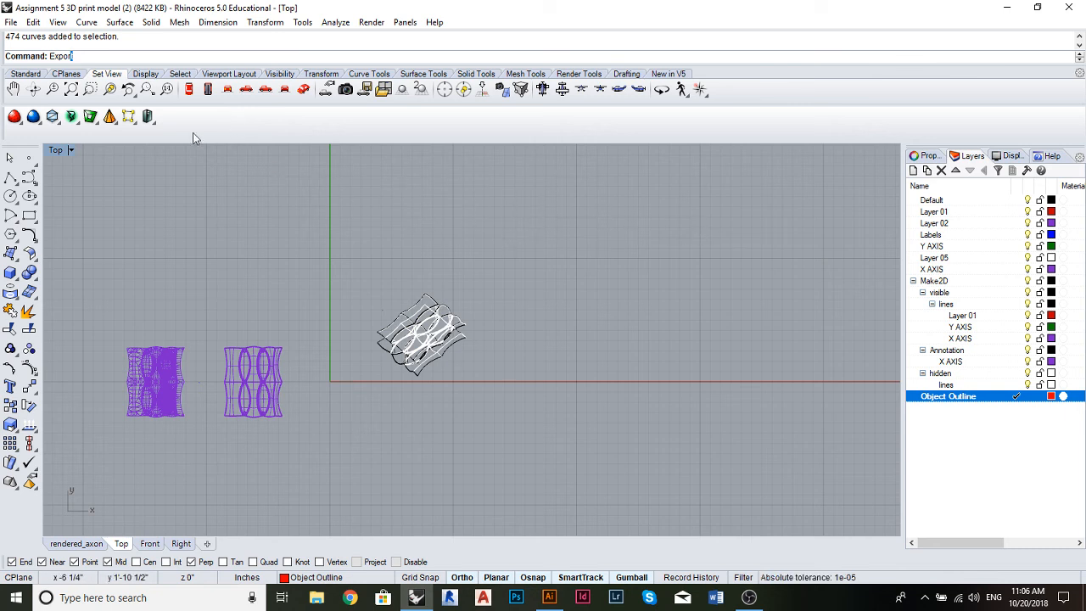
scroll(430, 338, "up", 2)
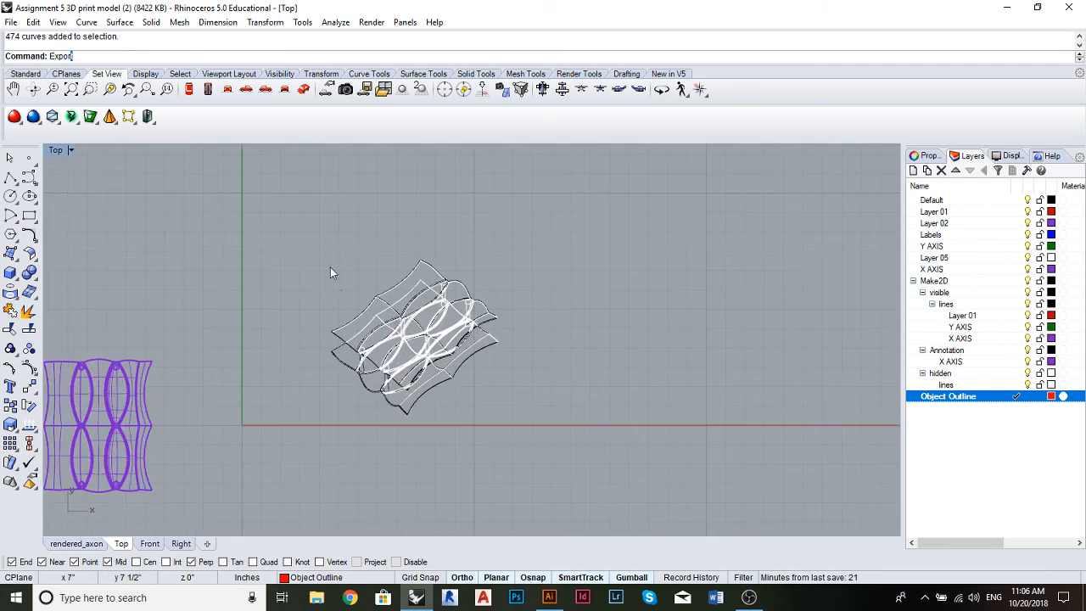
left_click(11, 22)
key("Escape")
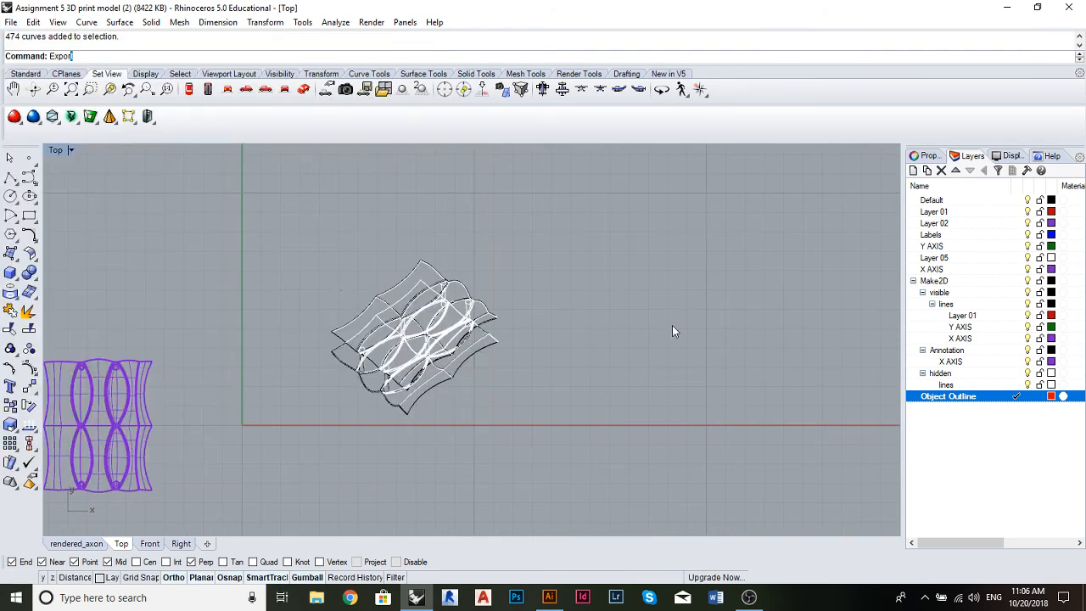
type("Expor")
Select all the axonometric linework and start exporting the selection in Adobe Illustrator (*.ai) format
left_click_drag(203, 215, 665, 478)
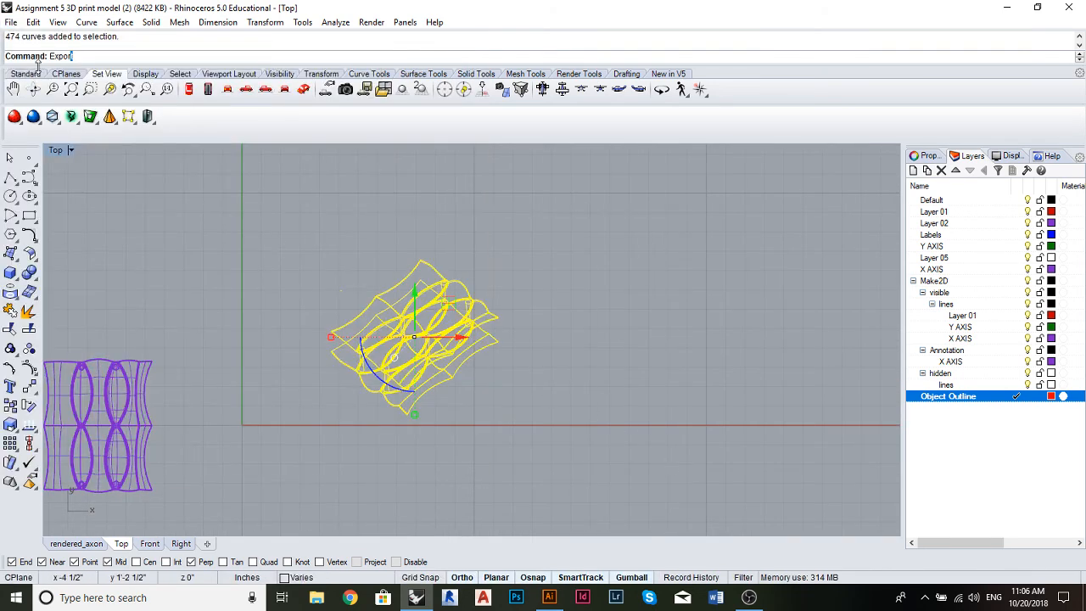
left_click(11, 22)
left_click(51, 196)
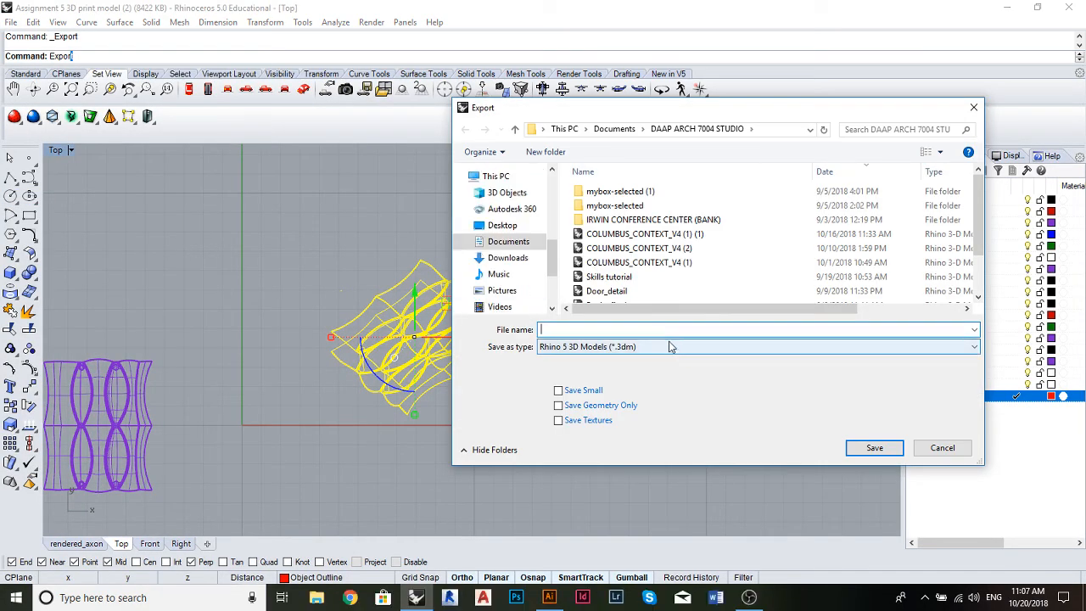
left_click(654, 347)
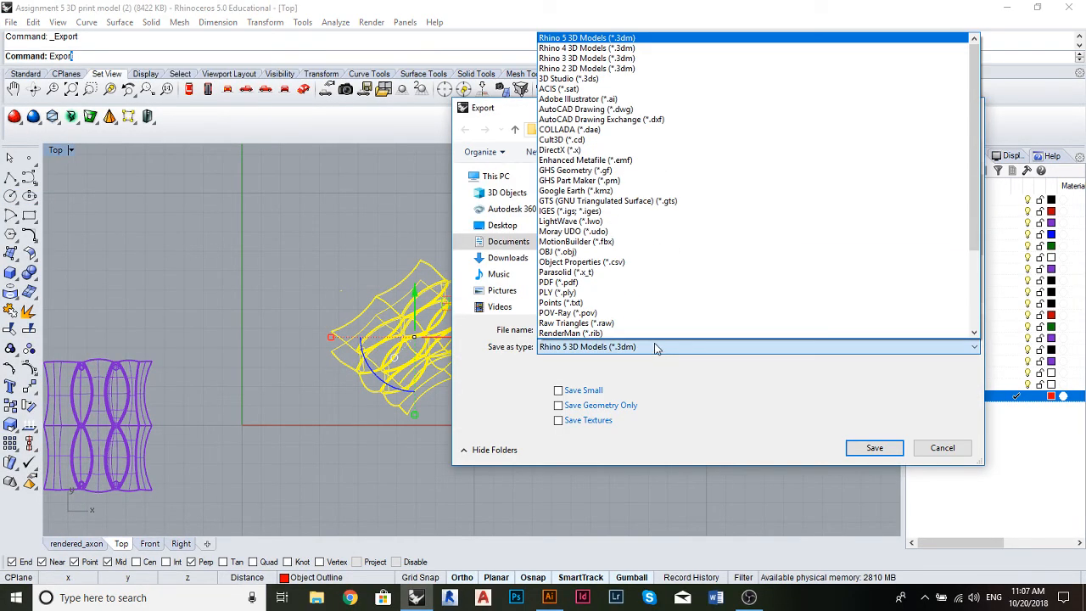
left_click(614, 99)
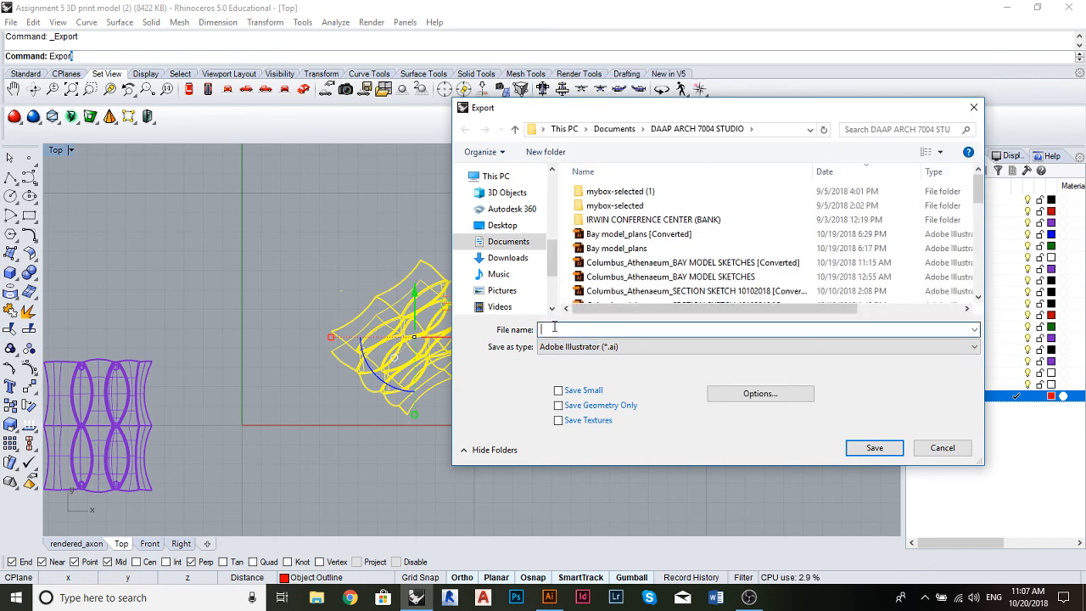
Name the export file Illustrator_export and save it to the Desktop
type("III")
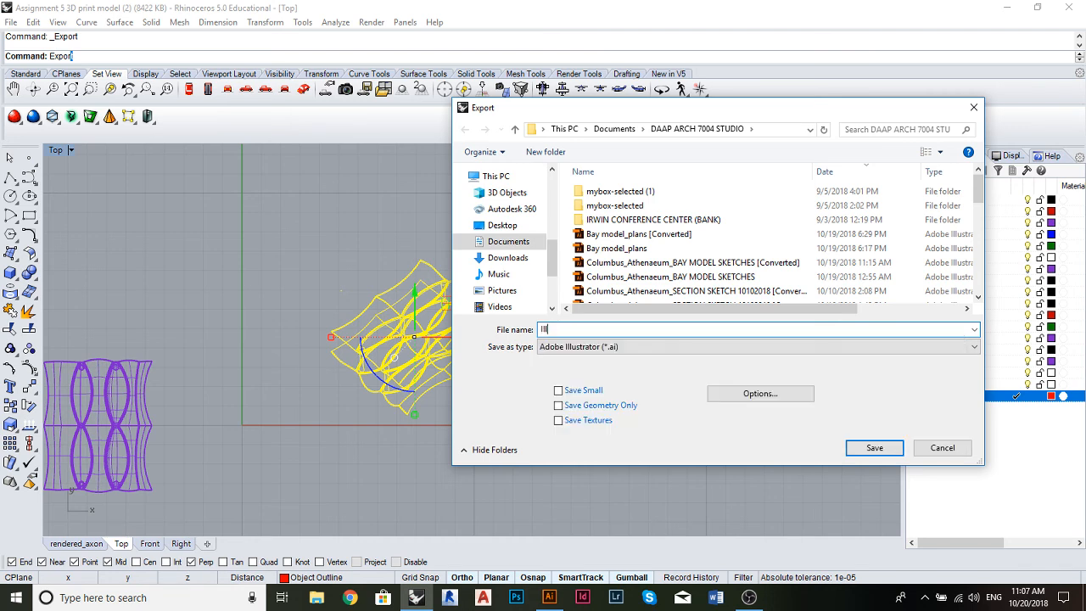
type("ustrator")
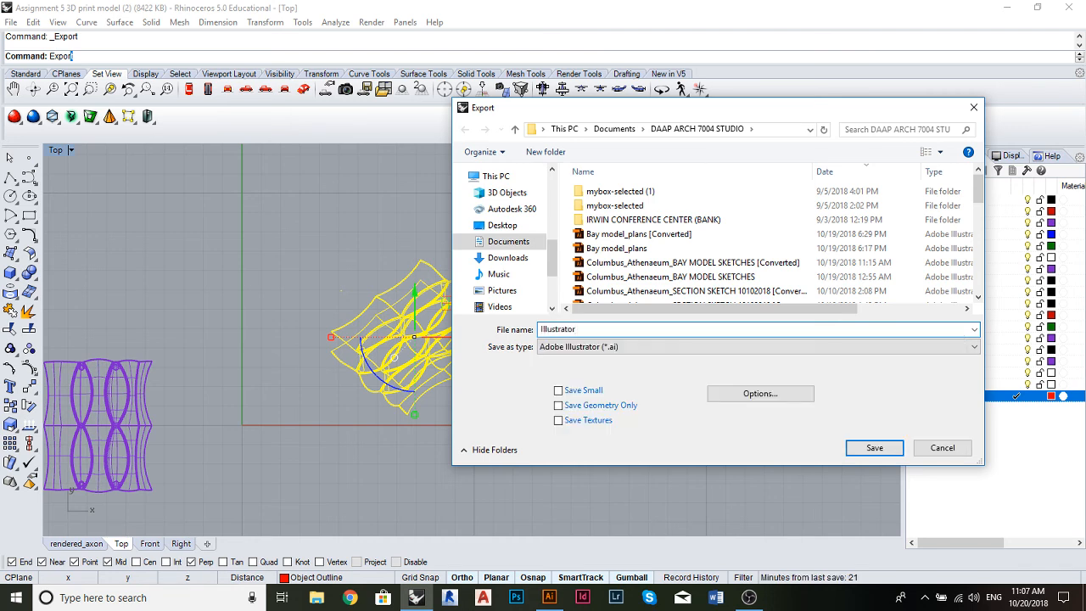
type("_export")
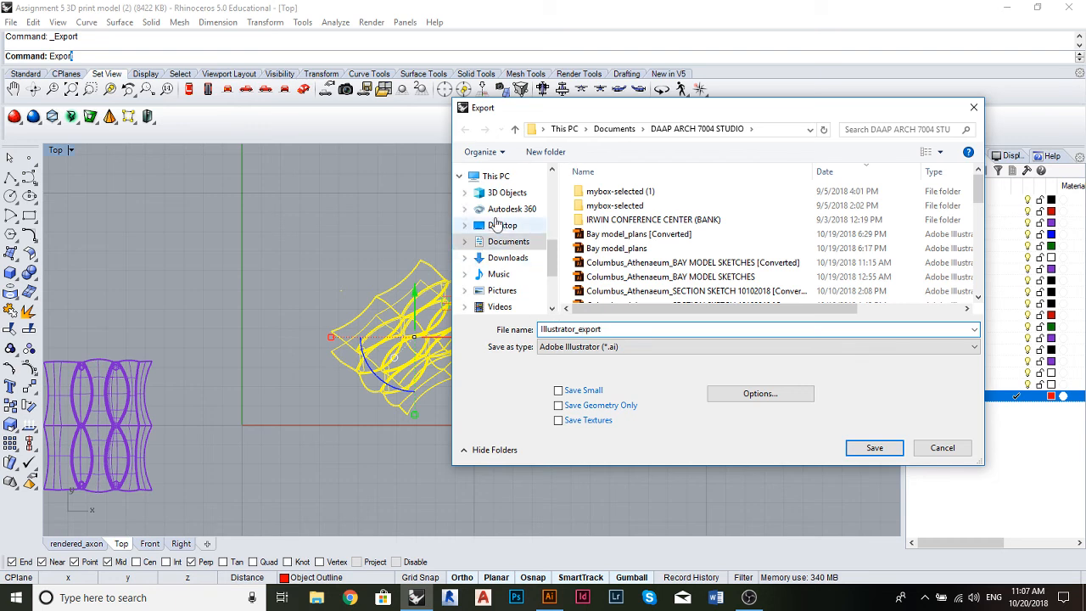
scroll(509, 237, "up", 5)
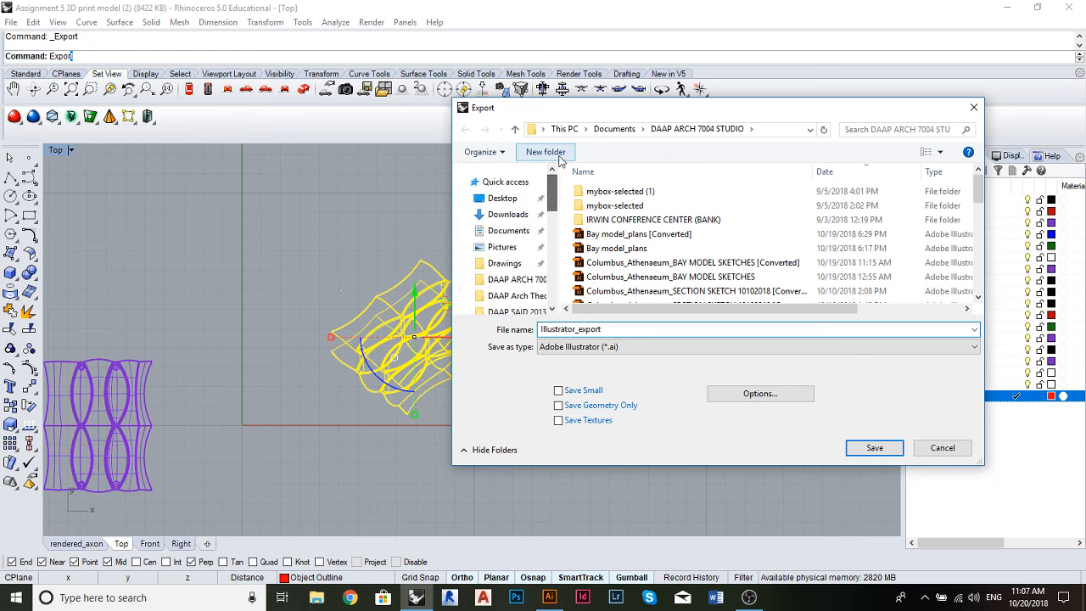
left_click(506, 200)
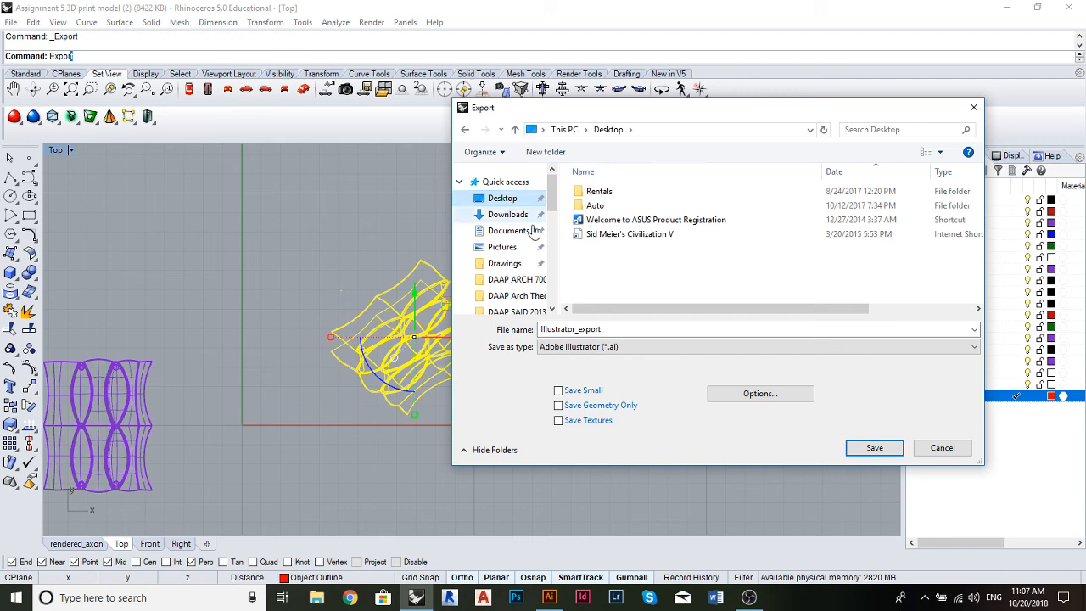
left_click(641, 330)
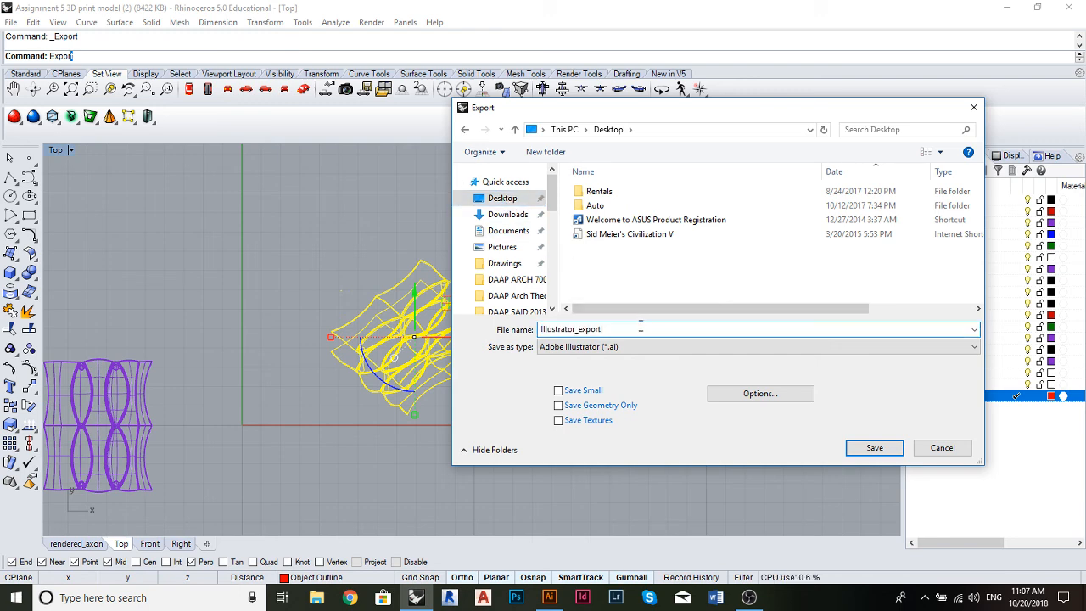
left_click(867, 446)
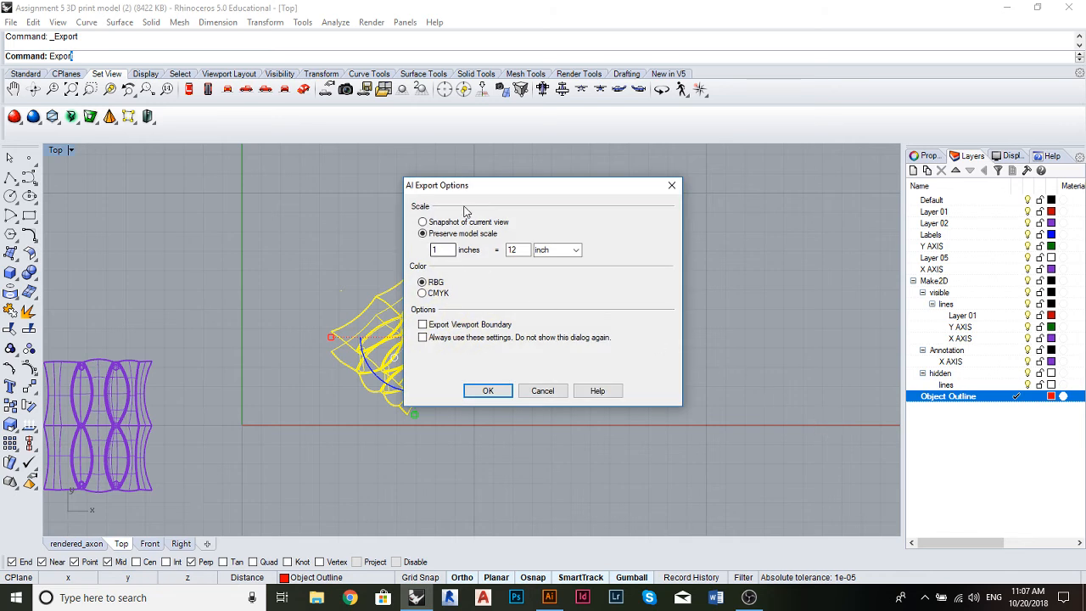
Set the preserved model scale to 1 inch = 1 inch and complete the Illustrator export
left_click_drag(484, 188, 598, 181)
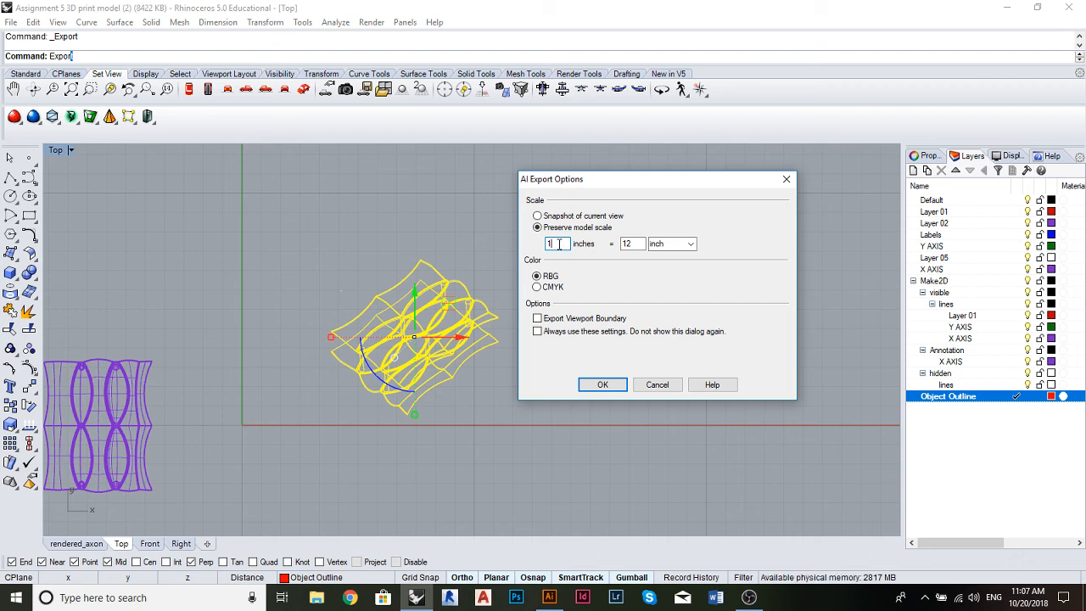
double_click(635, 242)
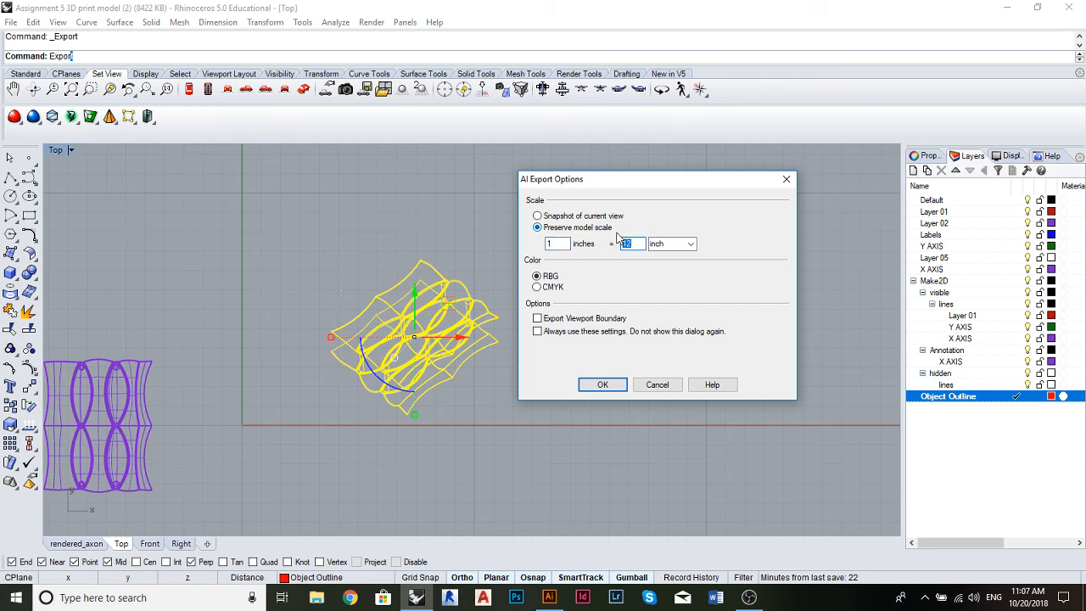
type("1")
left_click(602, 385)
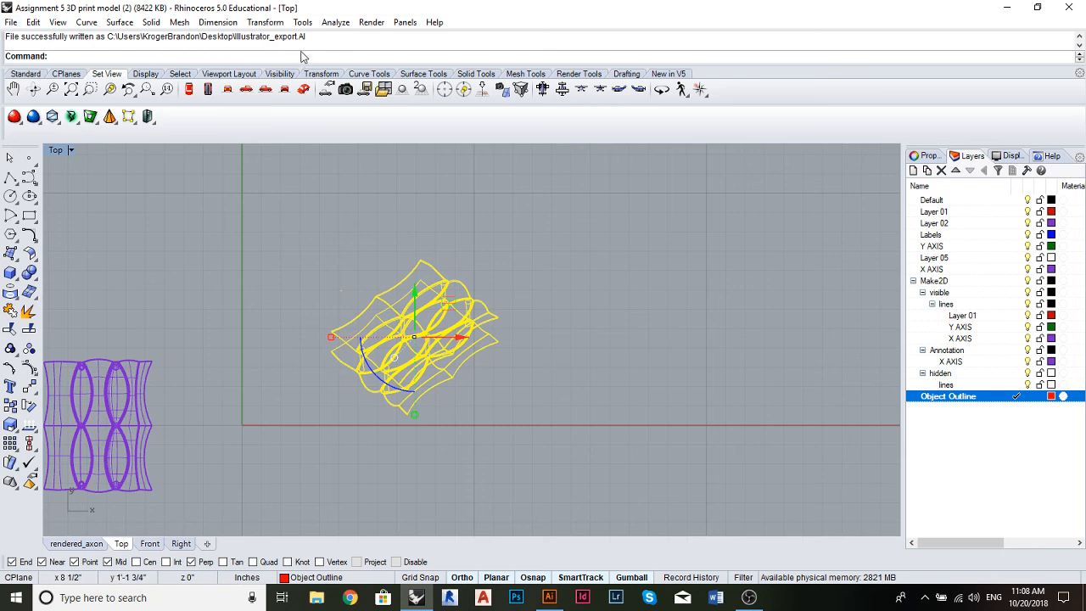
Clear the selection and draw a 17 by 11 inch rectangle beside the axonometric linework in the top view
left_click(603, 357)
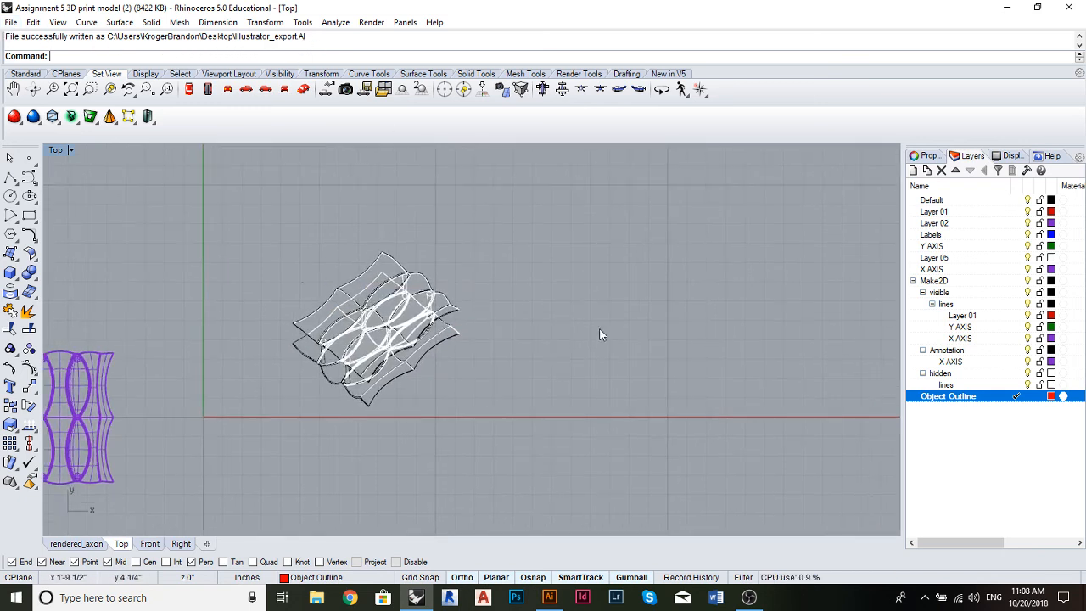
left_click(29, 215)
scroll(540, 237, "down", 3)
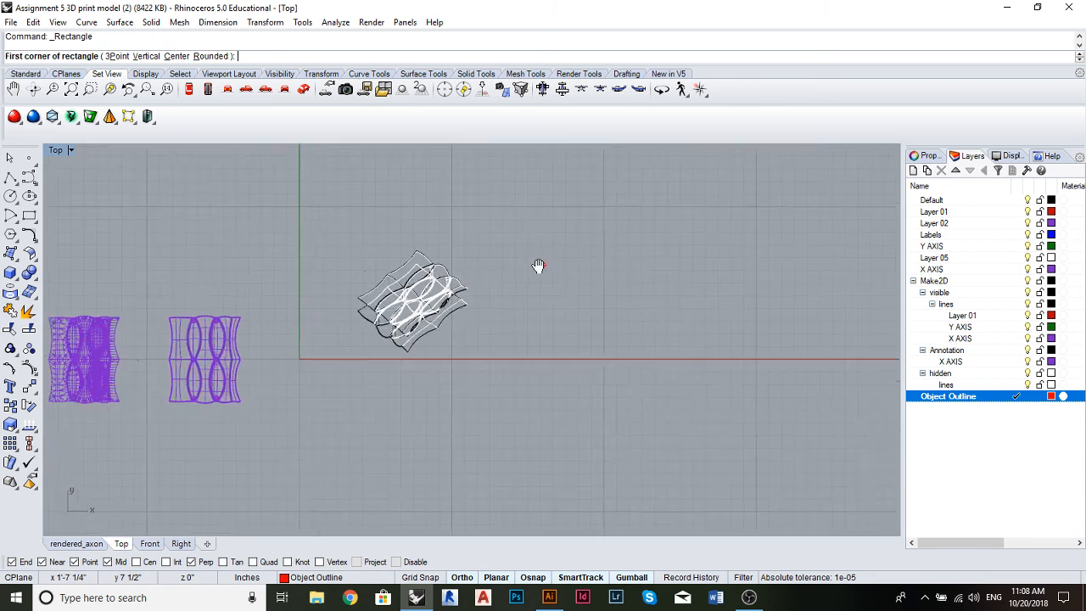
left_click(450, 221)
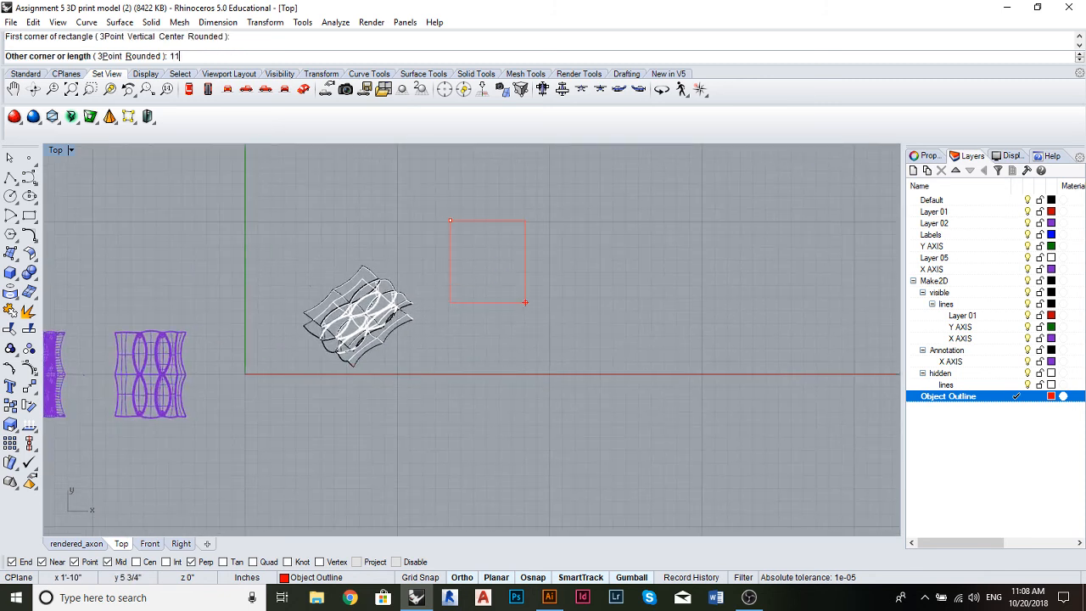
key("BackSpace")
key("Return")
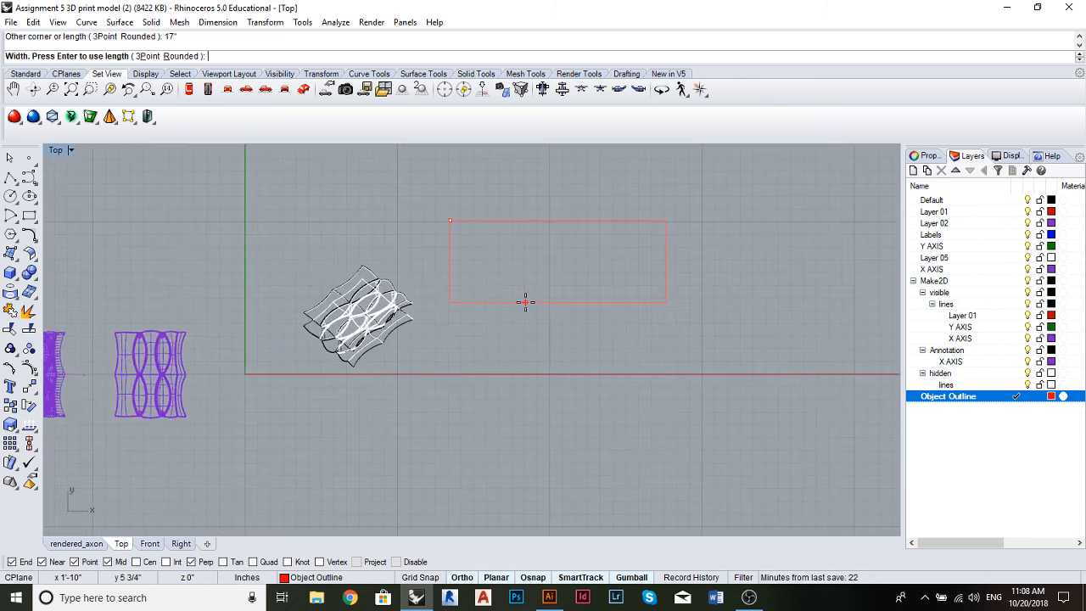
key("Return")
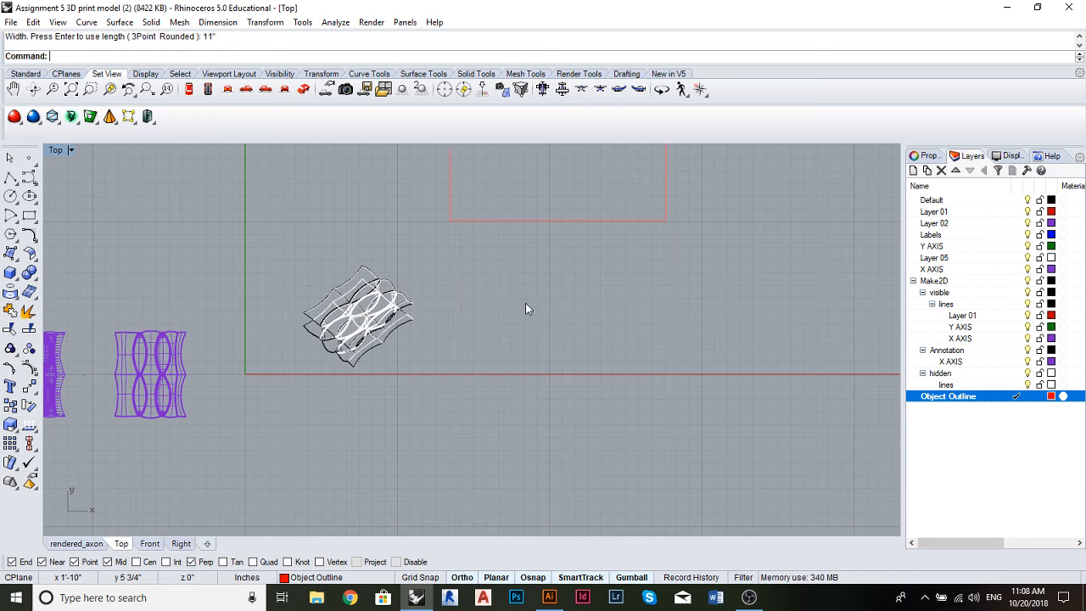
Move the 17 by 11 inch rectangle so it frames the axonometric linework roughly at its centre
scroll(493, 293, "down", 1)
left_click_drag(532, 189, 517, 315)
left_click_drag(560, 344, 406, 350)
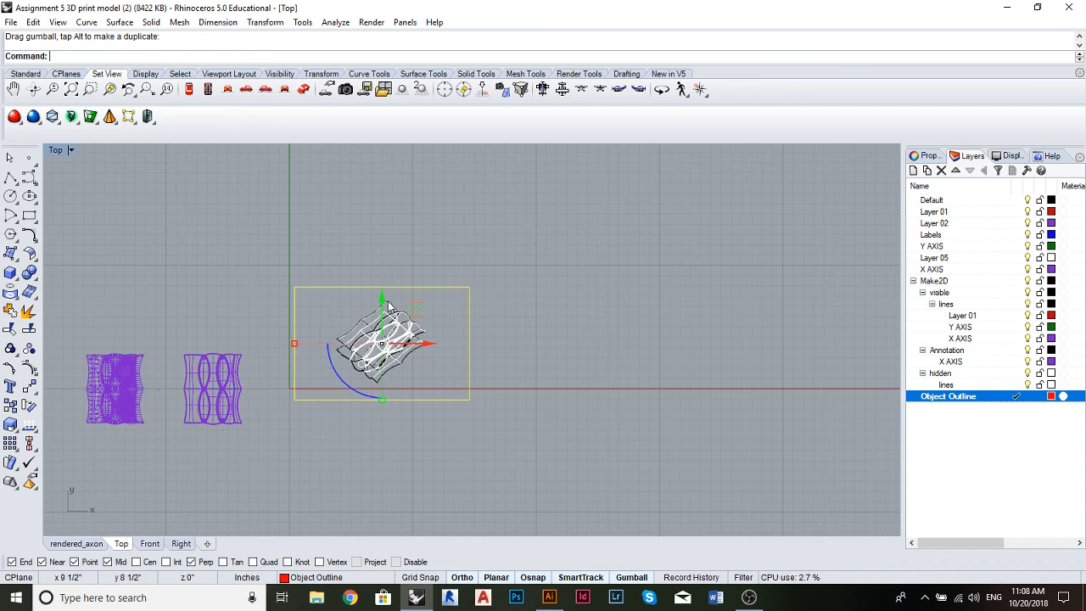
left_click_drag(385, 298, 384, 295)
scroll(338, 329, "up", 3)
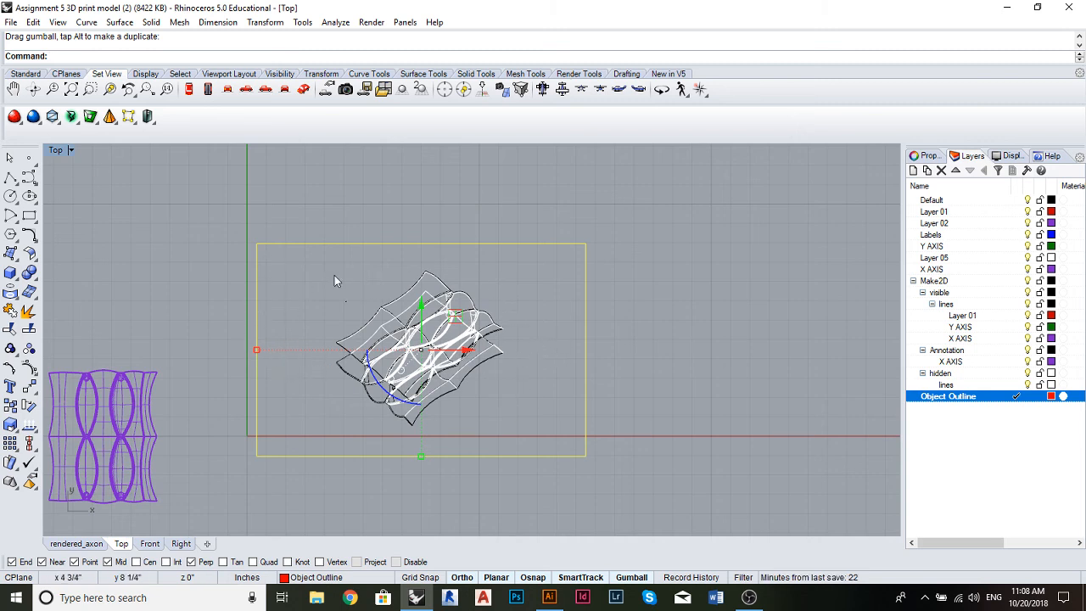
Select all the axonometric linework inside the frame to check its fit on the sheet, and clear the selection
left_click_drag(310, 268, 536, 439)
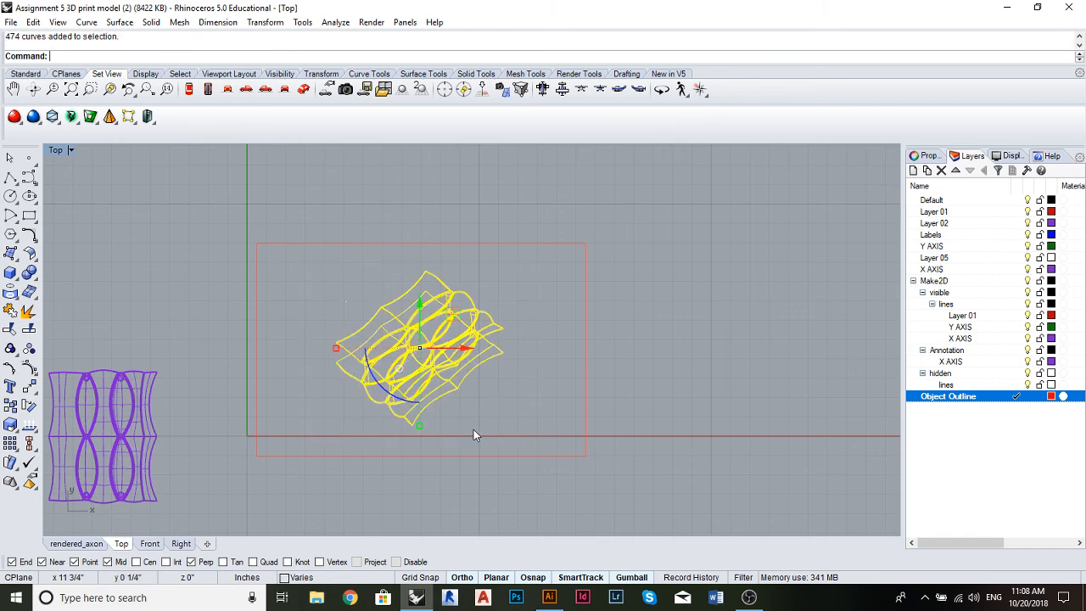
scroll(413, 416, "up", 3)
scroll(470, 434, "down", 3)
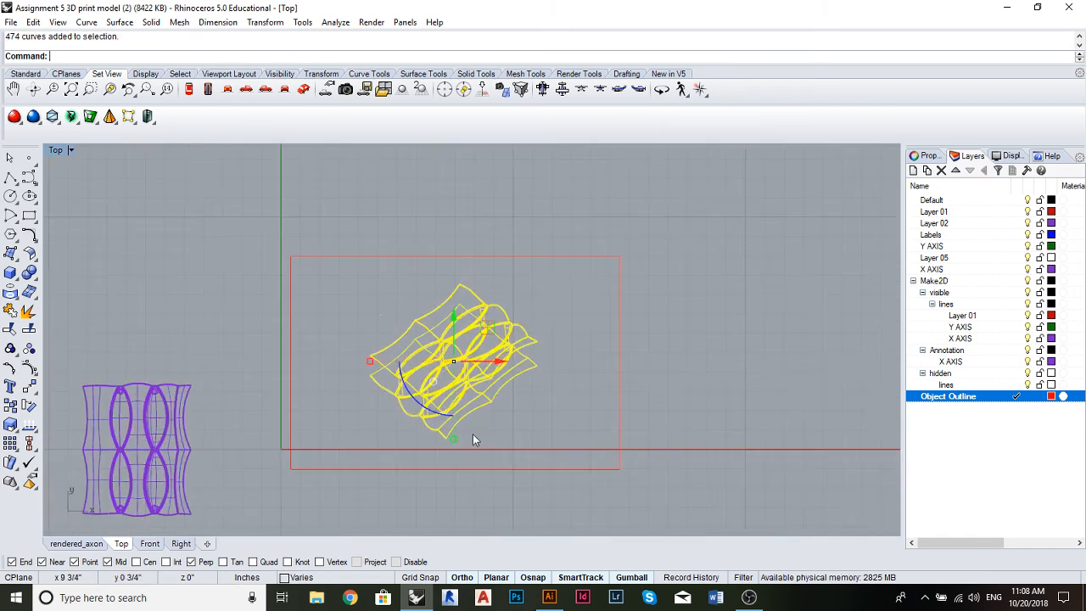
scroll(462, 440, "up", 2)
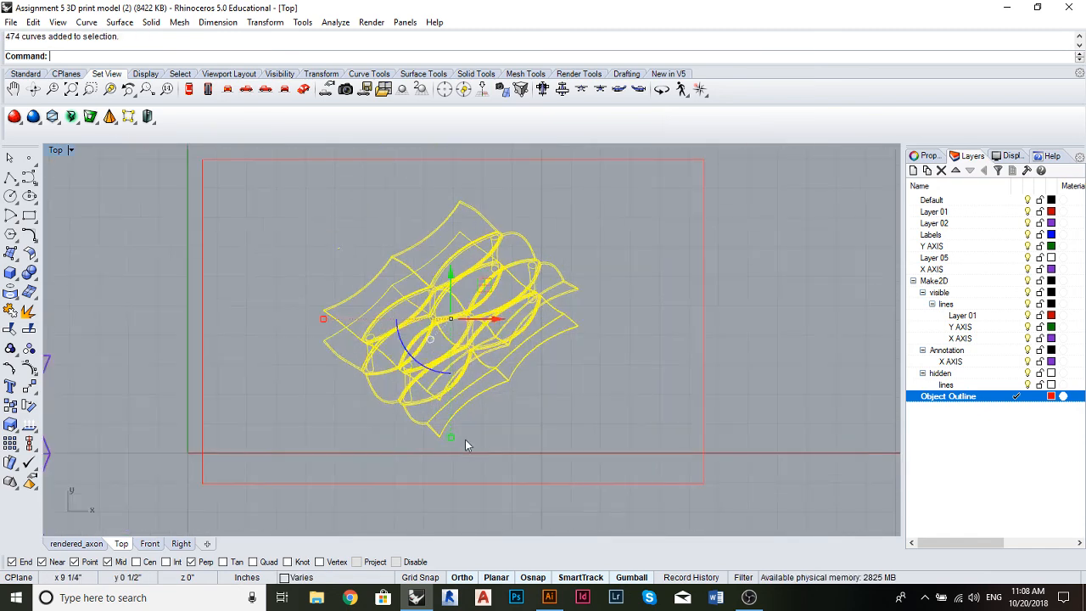
key("Escape")
Try to scale the axonometric linework up slightly inside the frame, and undo the change
scroll(506, 348, "down", 2)
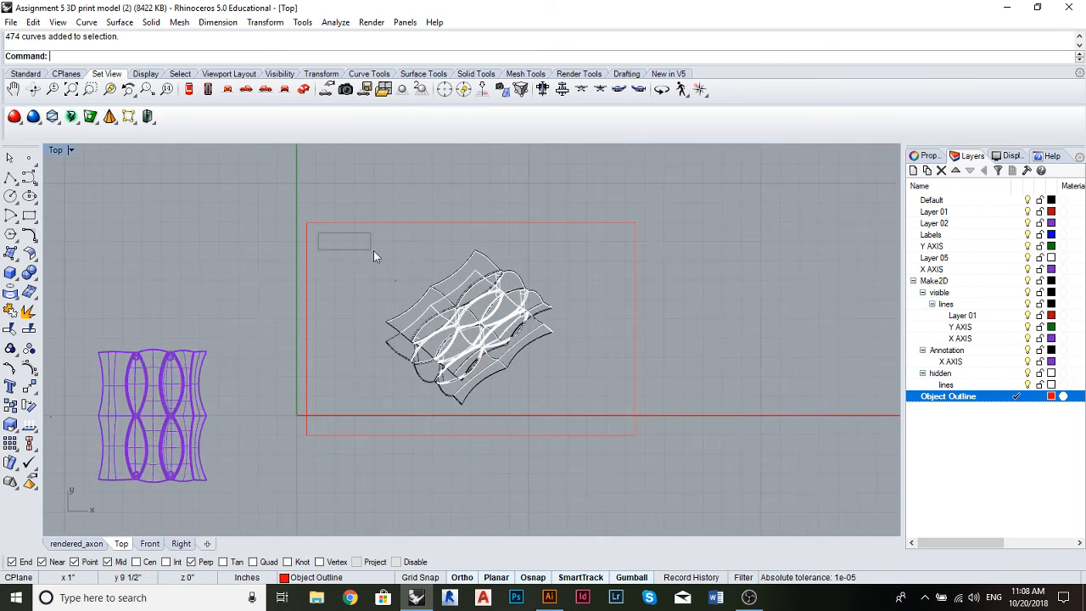
left_click_drag(373, 255, 619, 429)
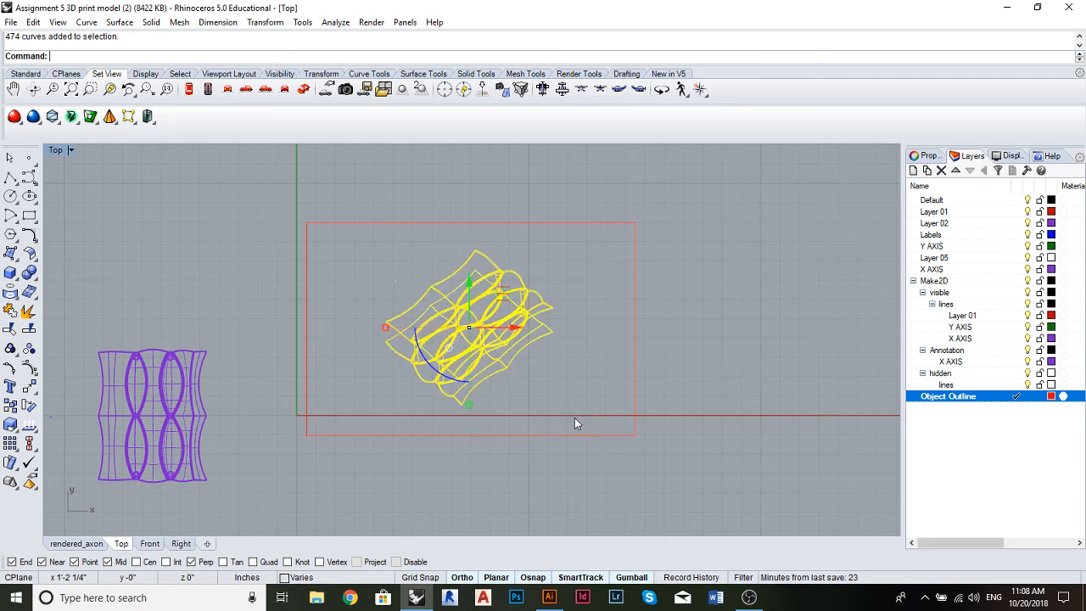
scroll(412, 365, "up", 2)
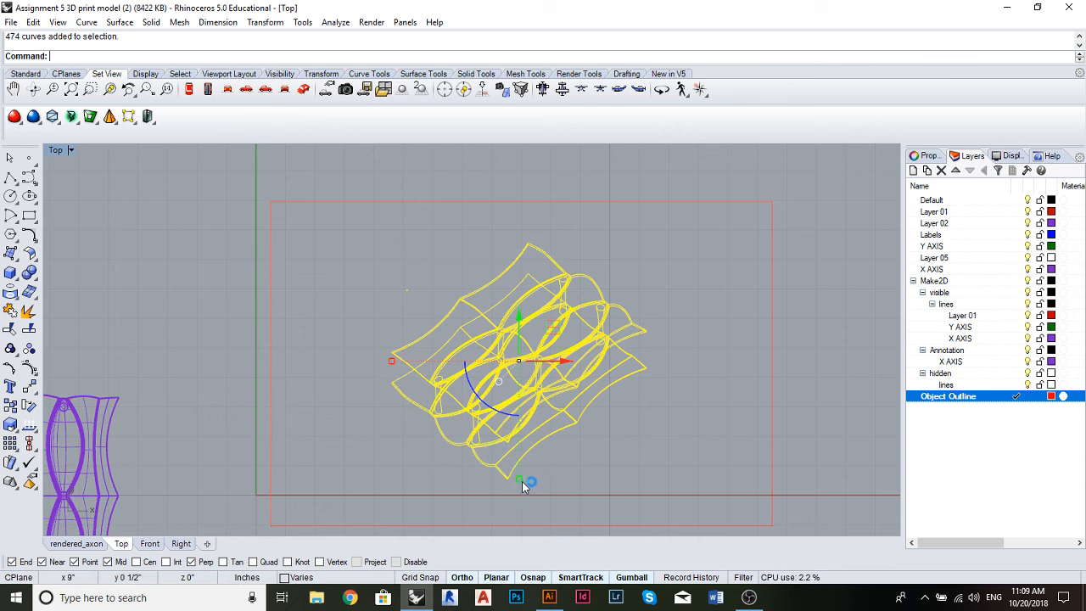
mouse_move(521, 480)
left_mouse_down()
mouse_move(530, 394)
mouse_move(524, 498)
mouse_move(534, 434)
mouse_move(534, 481)
left_mouse_up()
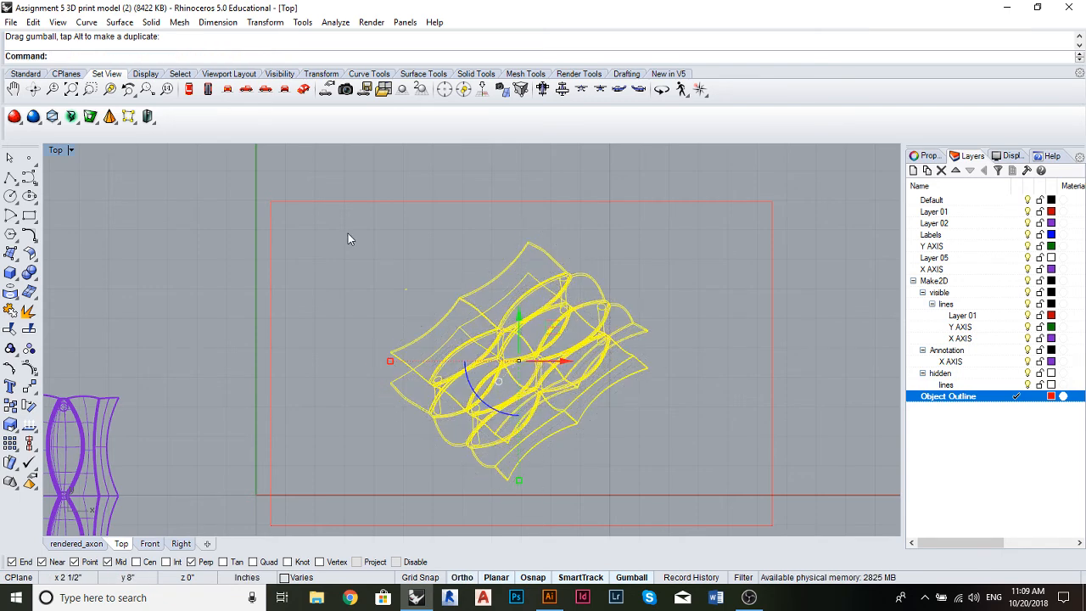
scroll(600, 367, "down", 3)
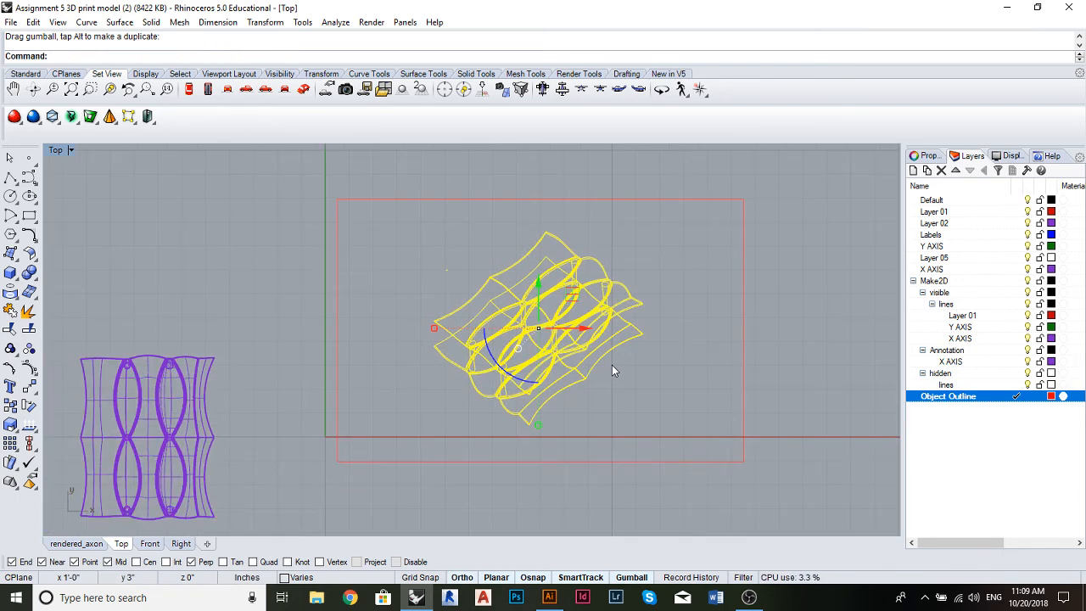
key("ctrl+z")
key("ctrl+z")
scroll(661, 373, "down", 3)
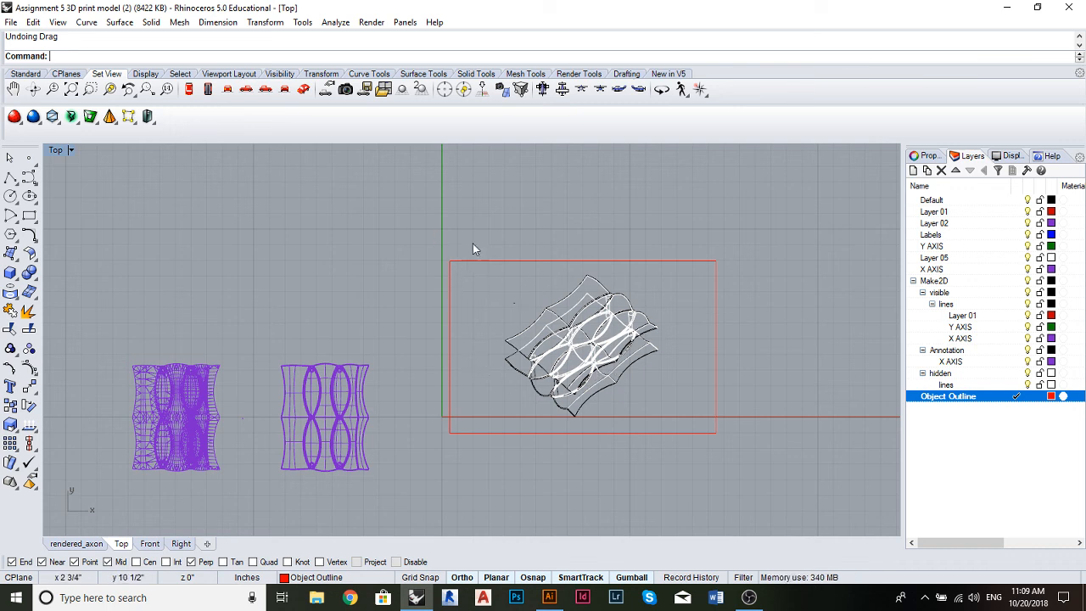
Select the linework together with its 17 by 11 inch frame to show the export set, and clear the selection
left_click_drag(421, 247, 775, 504)
key("Escape")
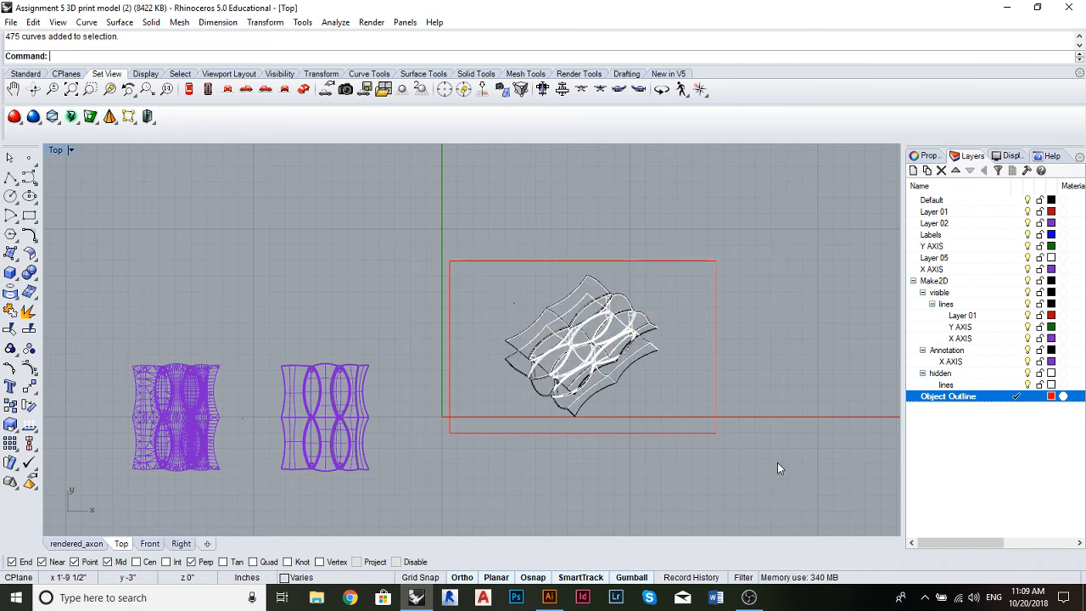
left_click_drag(772, 362, 693, 351)
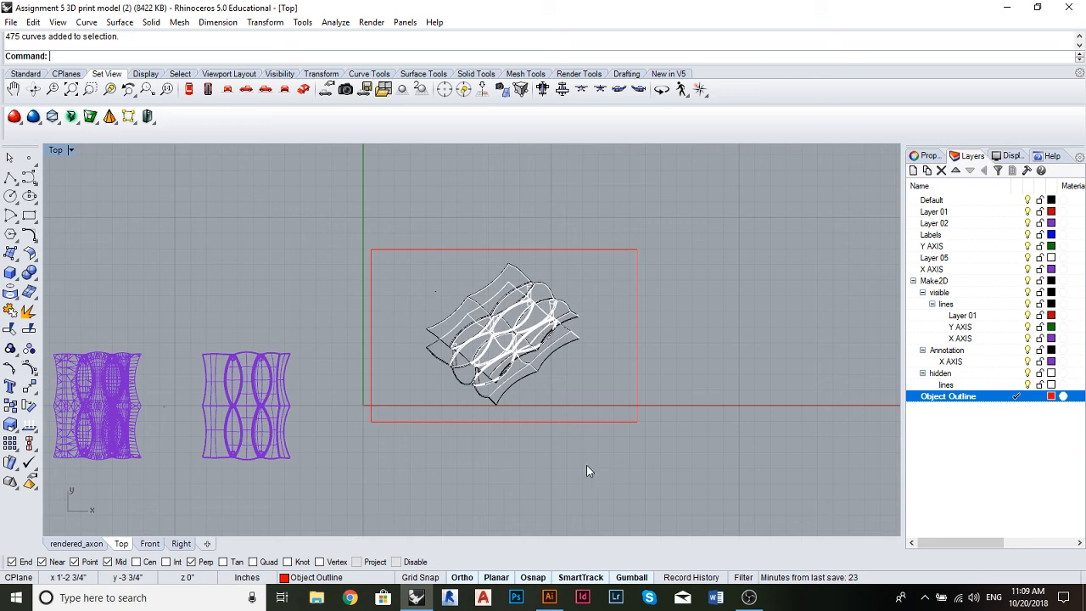
Switch to Adobe Illustrator and examine the line weights of the DIY and ad hoc house axonometrics
left_click(549, 597)
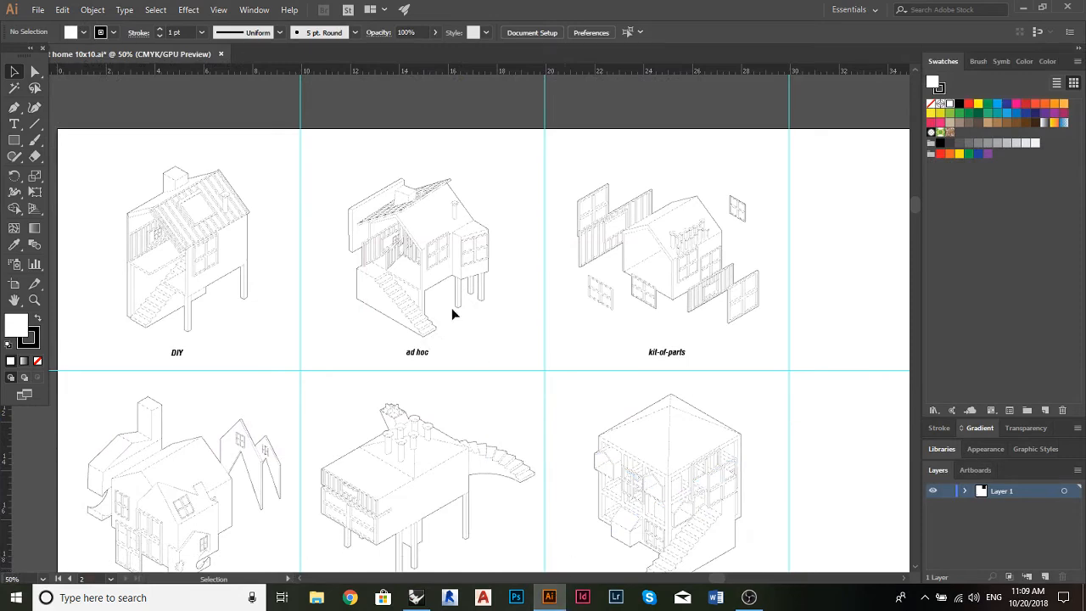
scroll(508, 381, "down", 1)
scroll(475, 356, "up", 2)
scroll(450, 313, "up", 3)
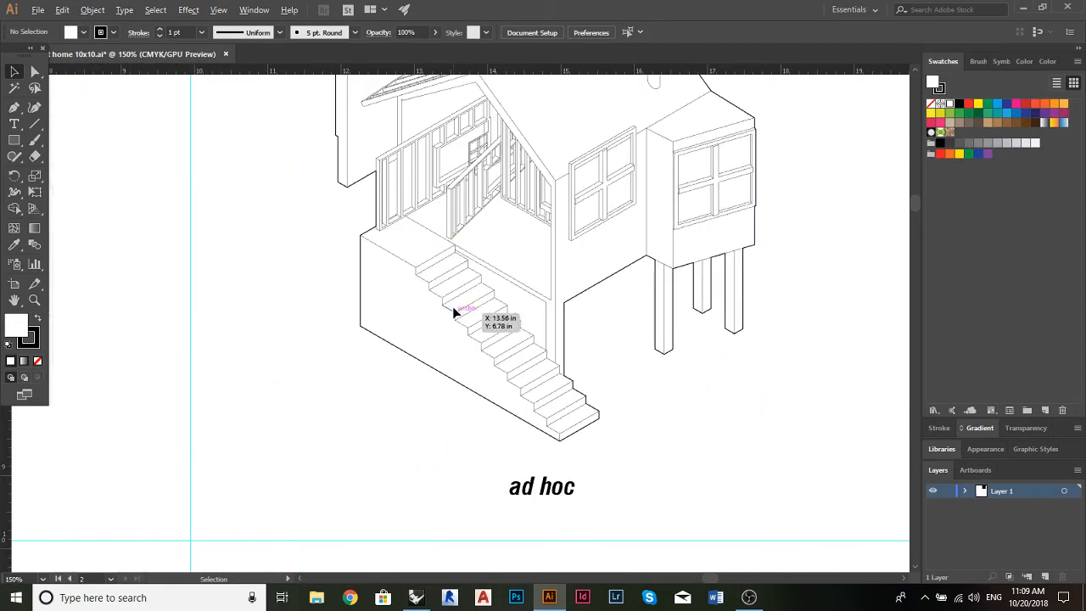
scroll(453, 311, "down", 2)
scroll(453, 311, "up", 2)
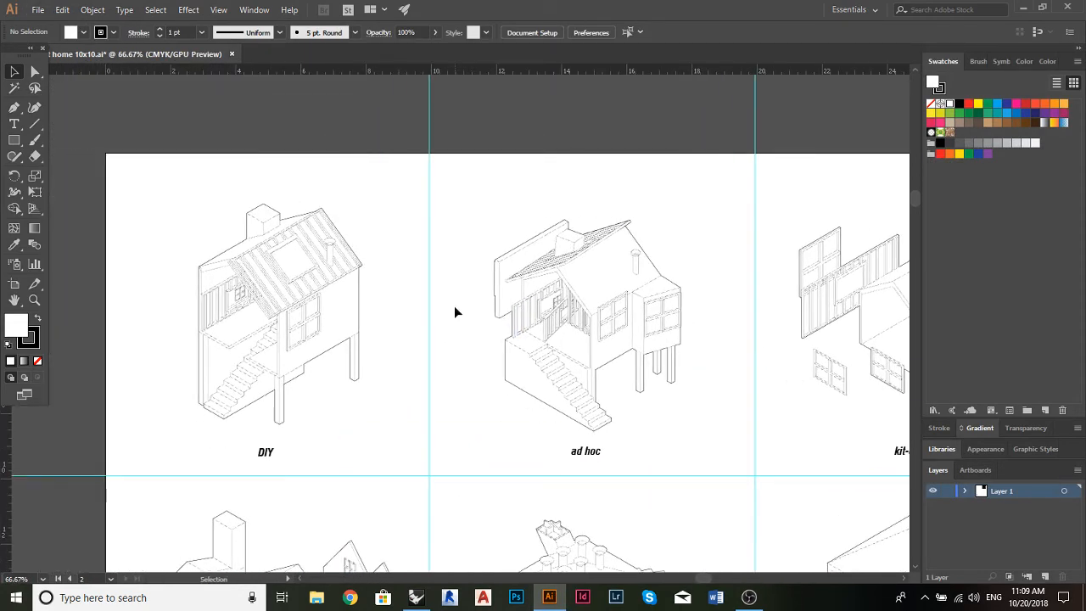
scroll(458, 311, "down", 2)
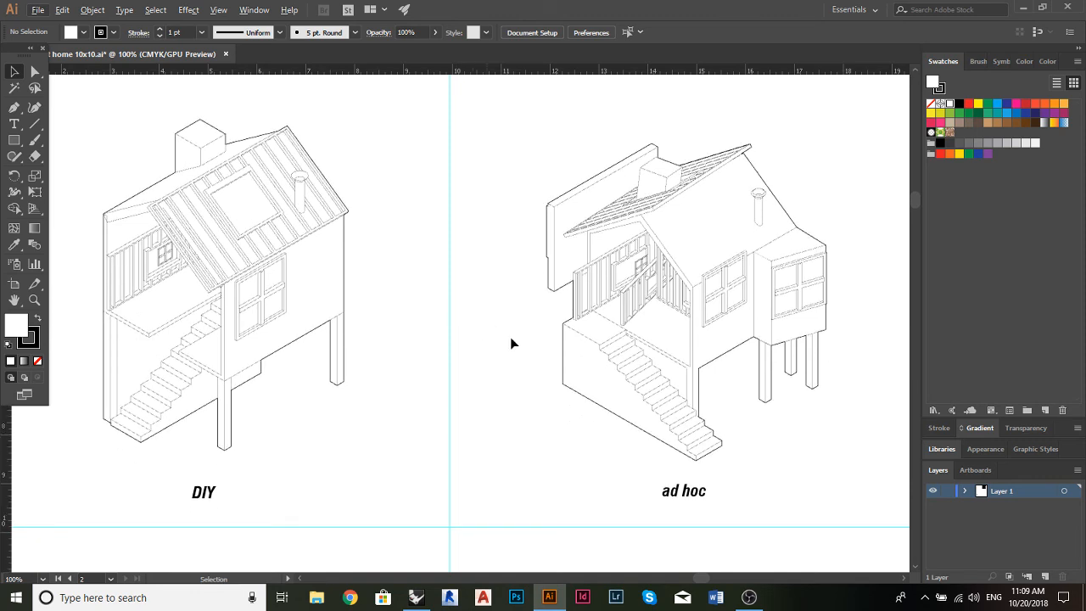
scroll(511, 342, "up", 2)
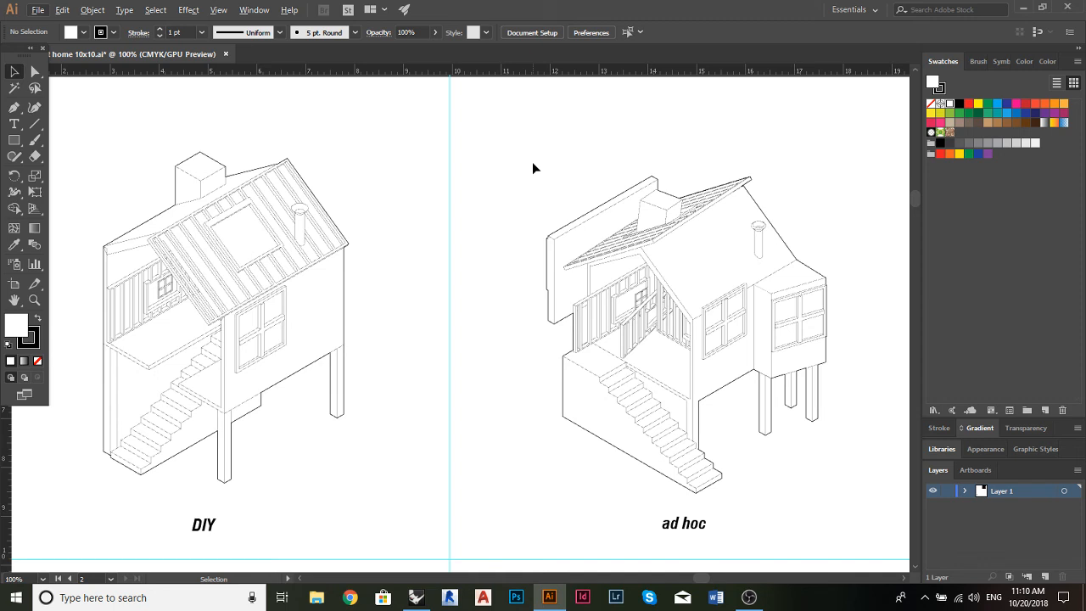
scroll(532, 162, "down", 2)
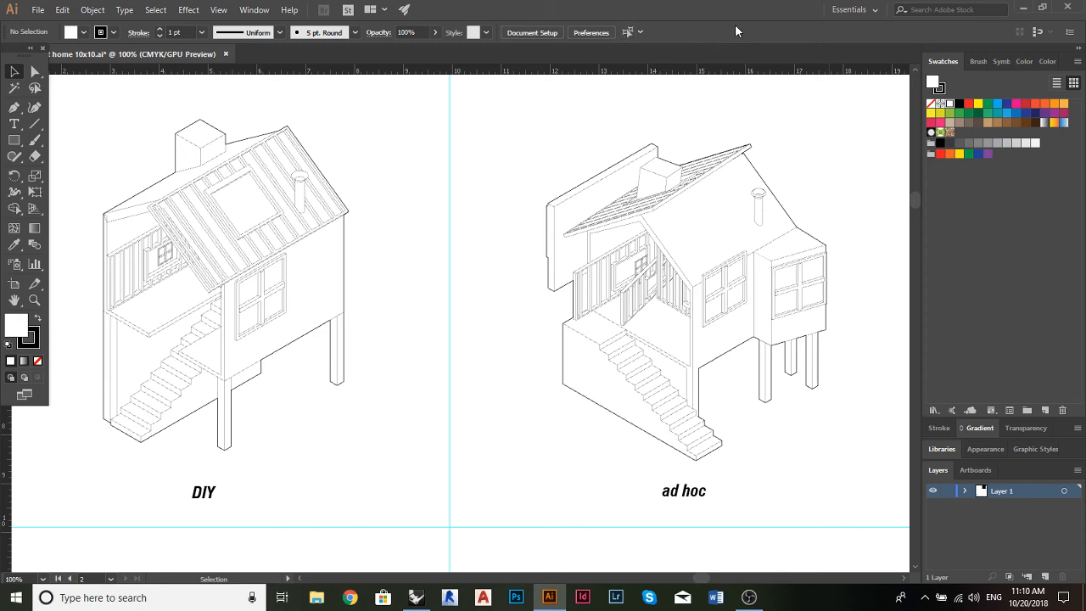
Review the list of available panels, target all artwork on Layer 1, and clear the selection
left_click(259, 9)
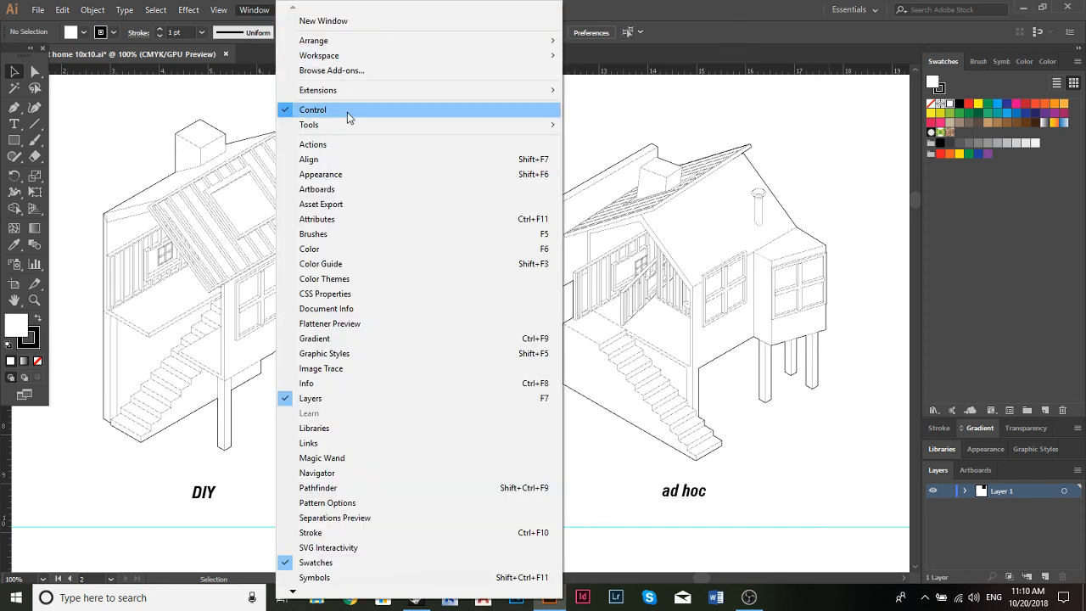
left_click(736, 23)
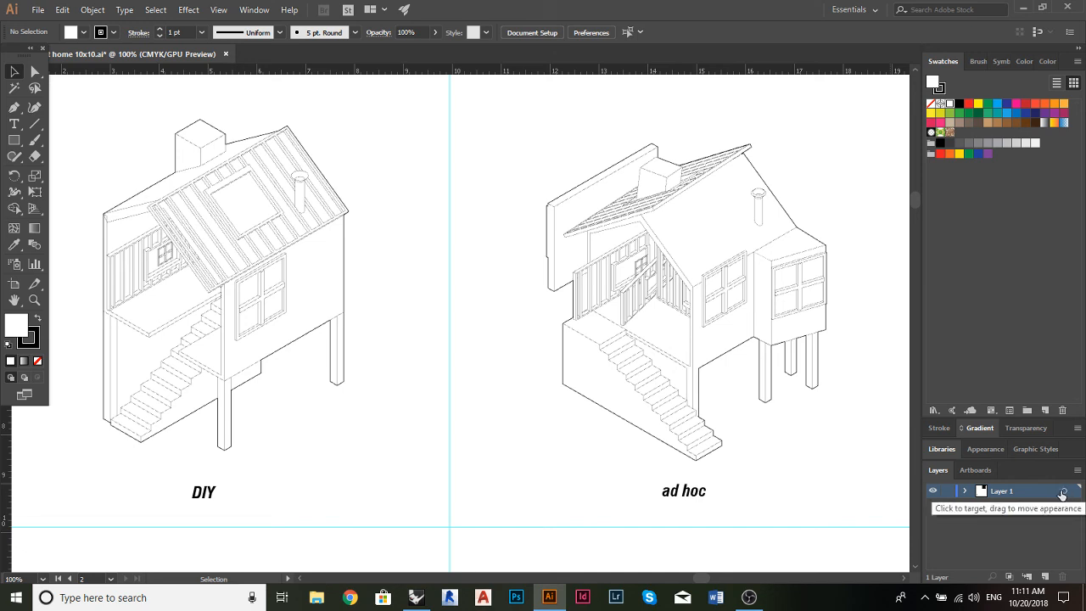
left_click(1064, 492)
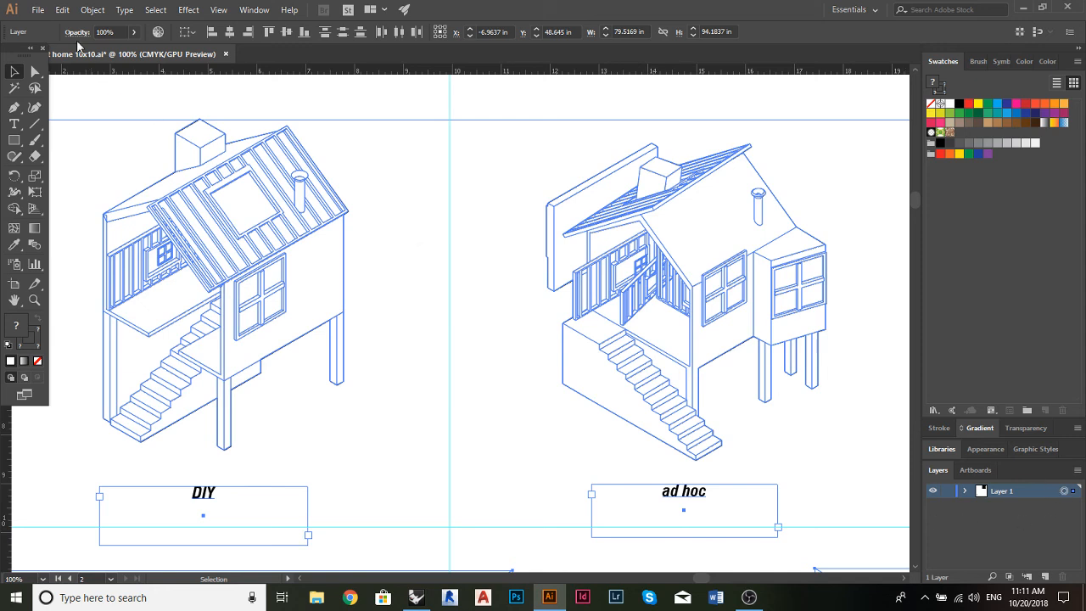
left_click(551, 100)
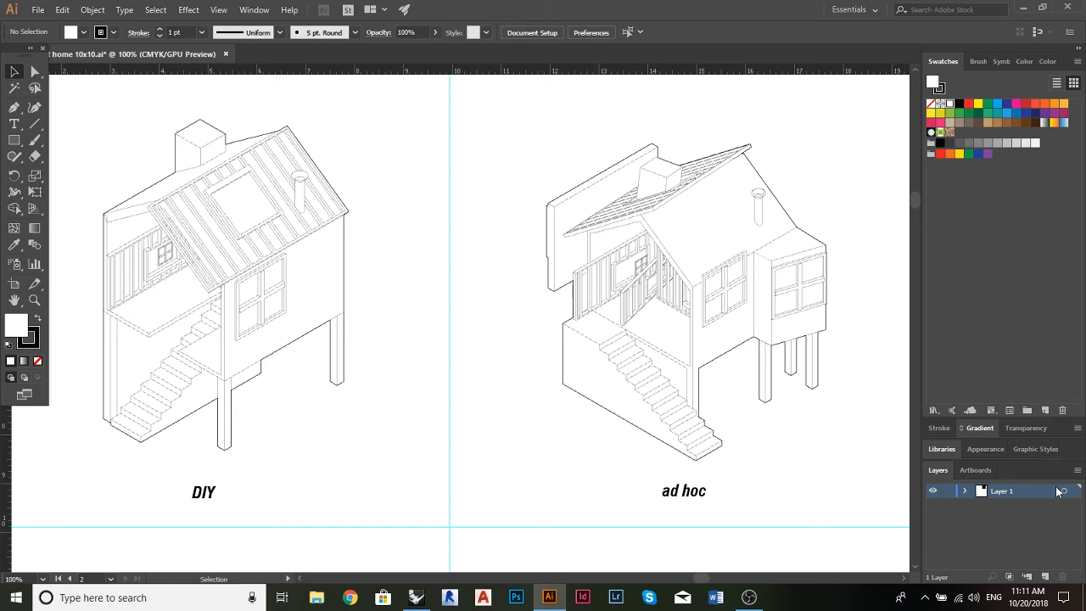
Select the ad hoc house's outer outline and create a new layer named RENDER
left_click(766, 184)
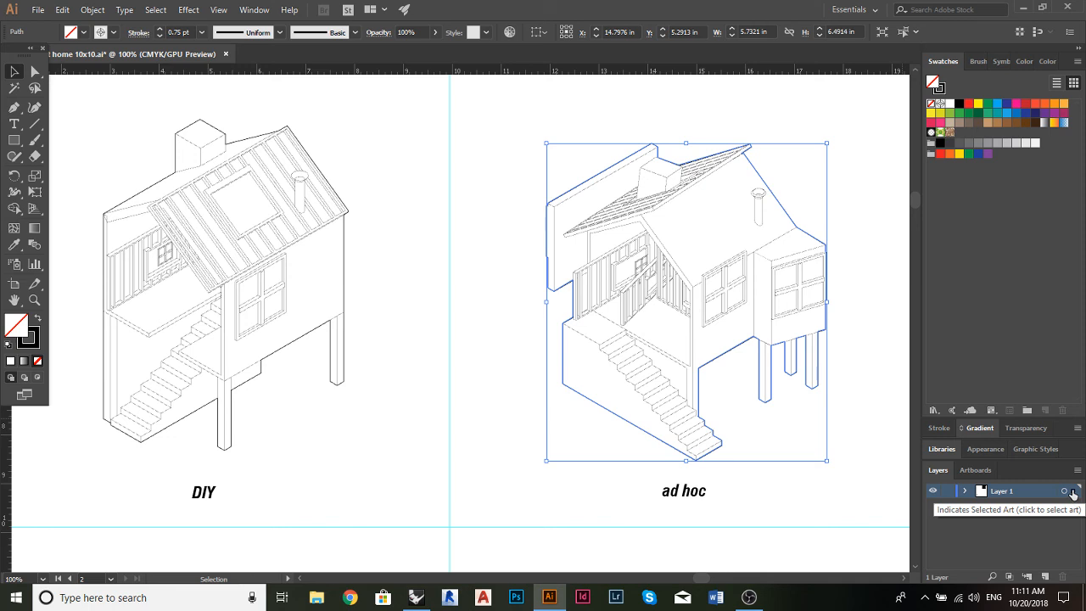
left_click(1055, 546)
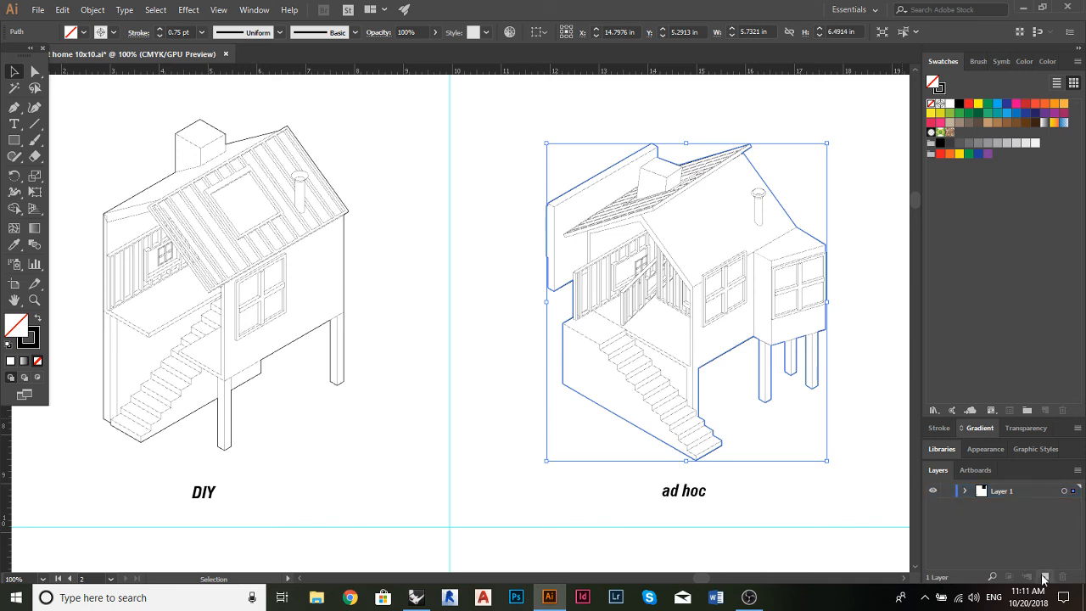
left_click(1044, 576)
double_click(1013, 492)
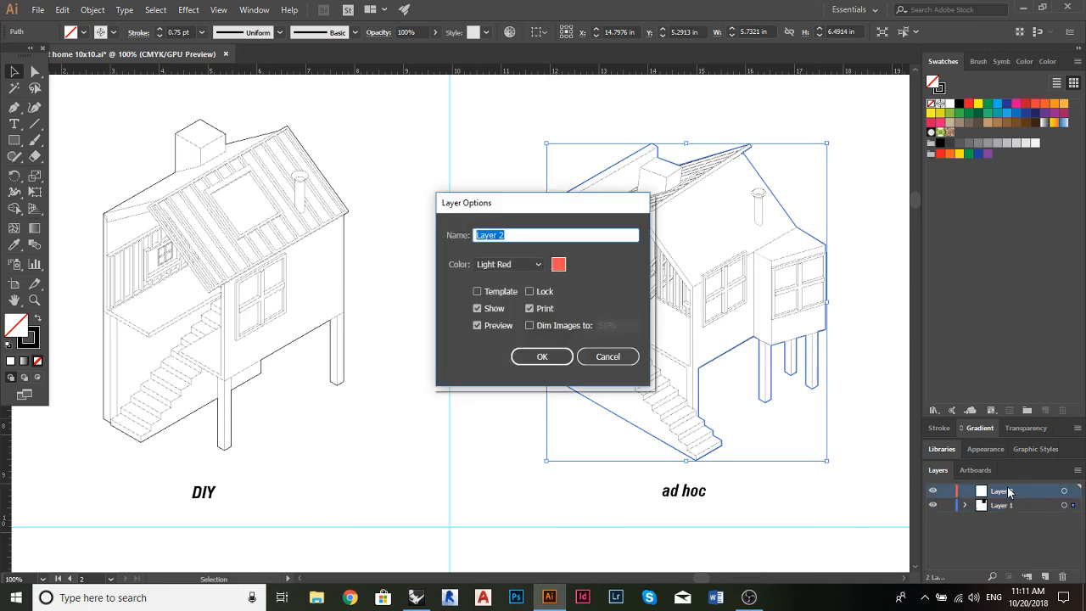
type("Render")
key("BackSpace")
key("BackSpace")
key("BackSpace")
key("BackSpace")
type("DER")
key("Return")
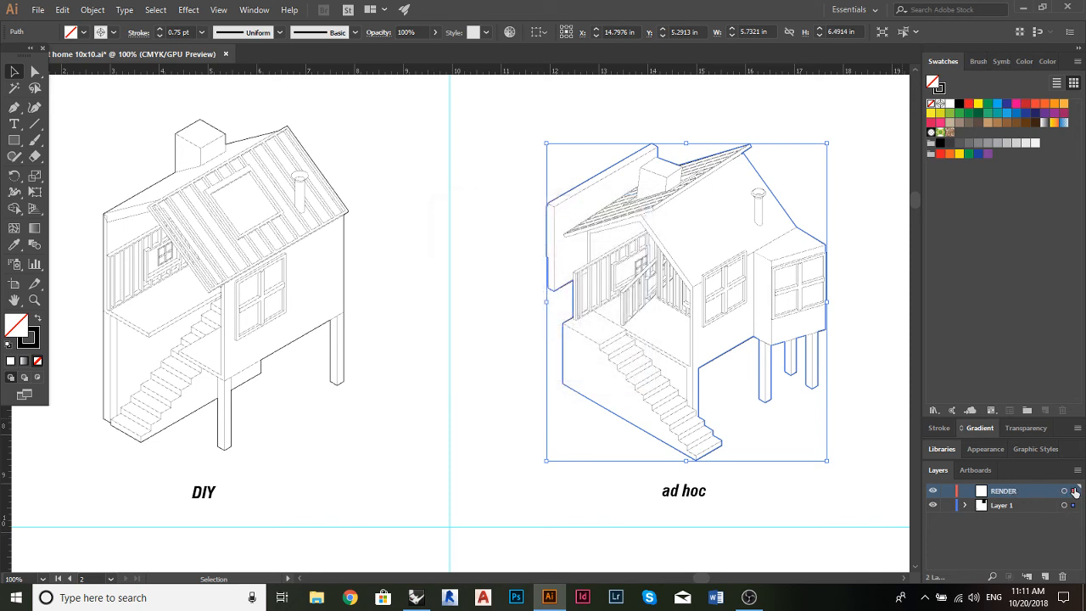
Move the selected outline to the RENDER layer and back to Layer 1, and place RENDER beneath Layer 1 in the stacking order
left_click_drag(1075, 492, 1075, 491)
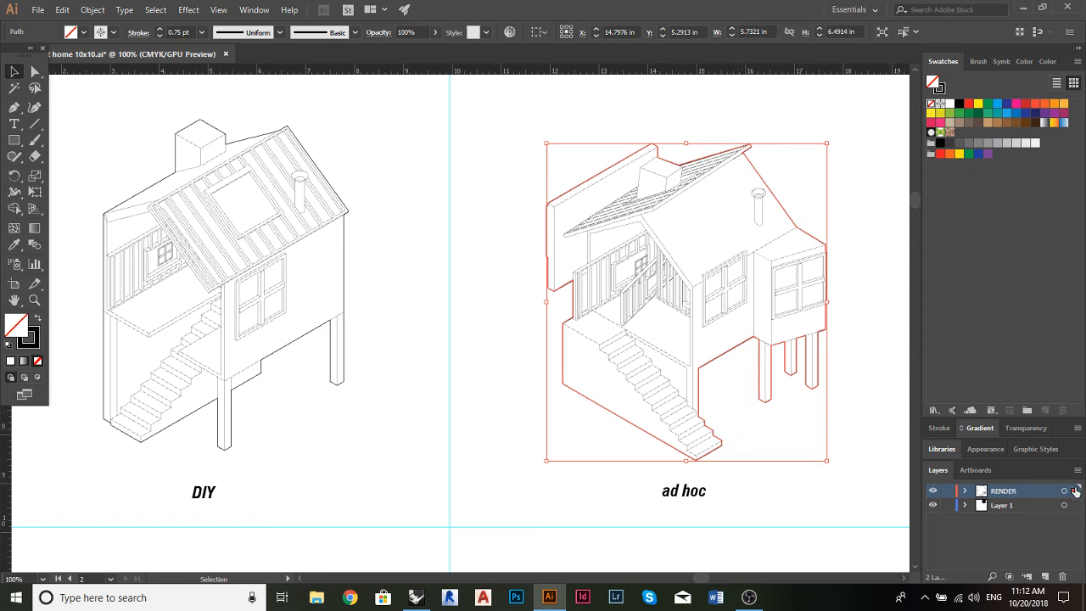
left_click_drag(1073, 491, 1074, 506)
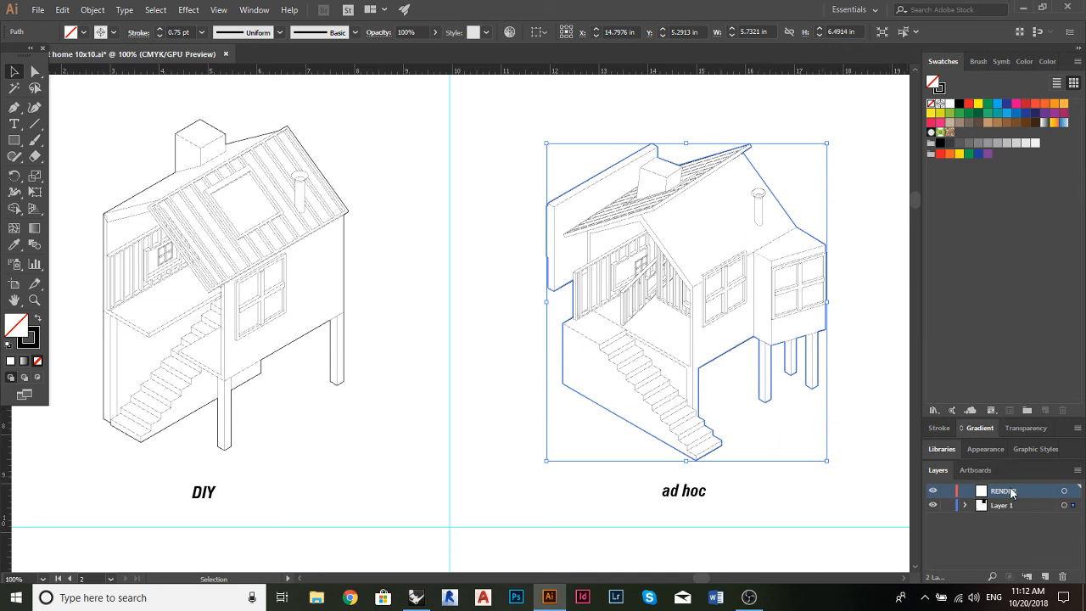
left_click_drag(1011, 492, 1018, 510)
left_click(479, 163)
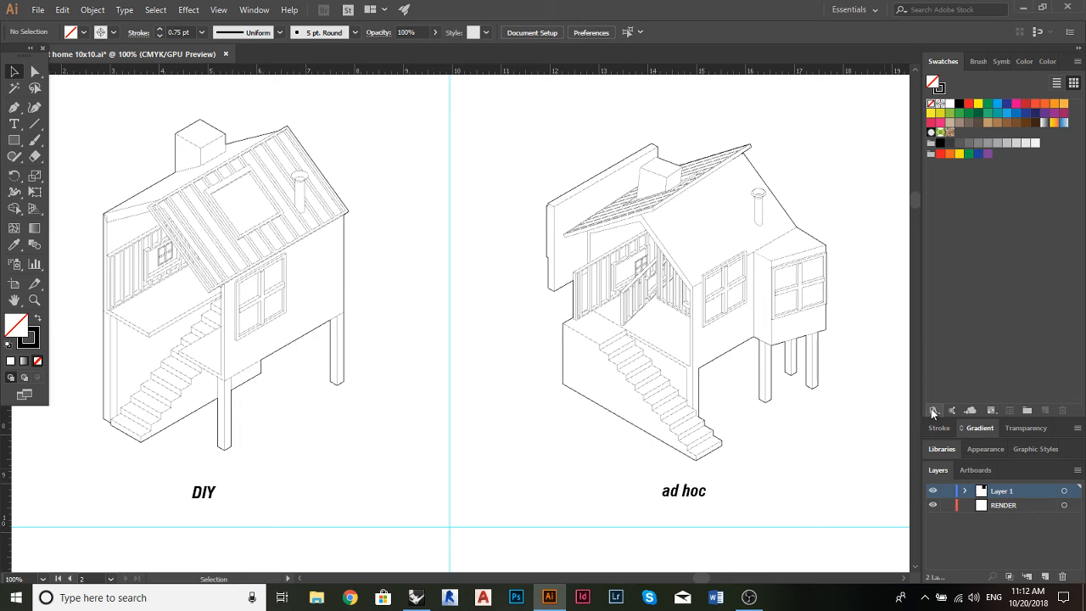
Select the ad hoc house's outer outline, move it to the RENDER layer, and clear the selection
left_click(1064, 506)
left_click(875, 429)
left_click(765, 161)
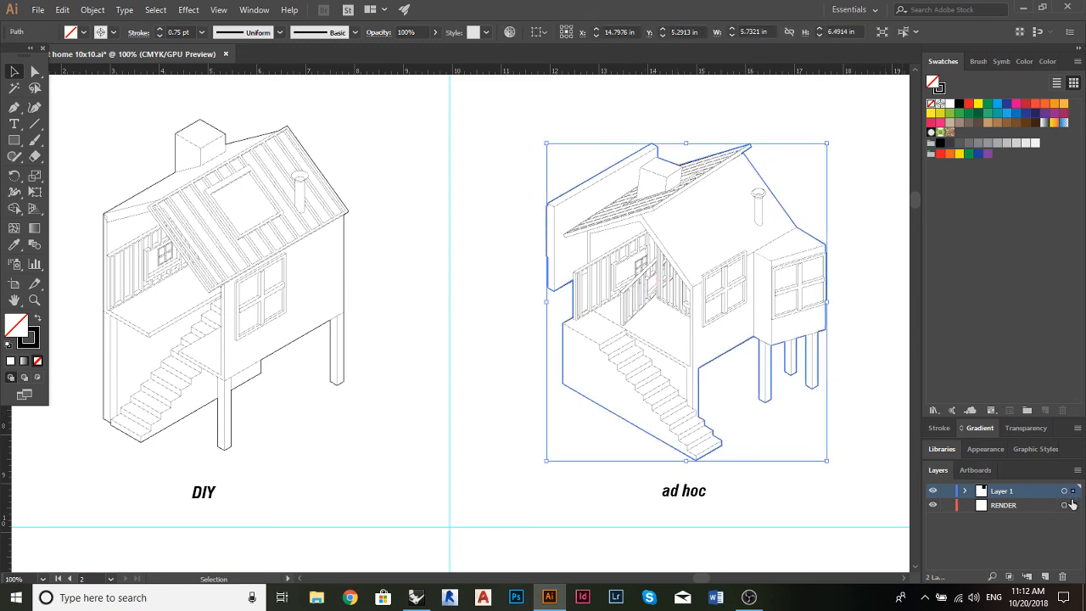
left_click_drag(1071, 504, 1073, 505)
scroll(842, 377, "down", 5)
scroll(834, 265, "up", 3)
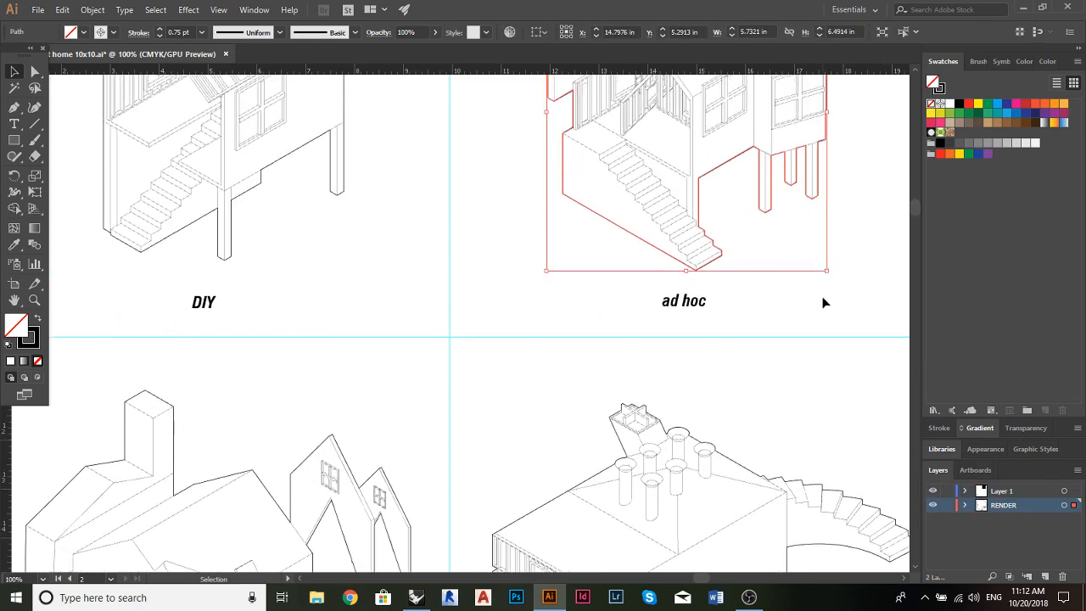
left_click(858, 289)
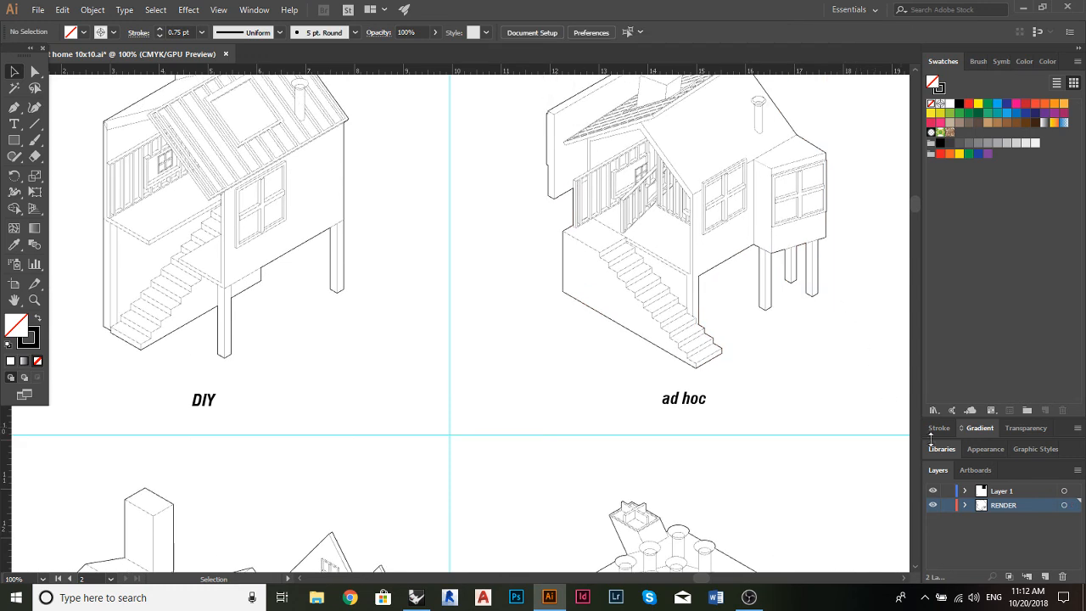
Select all artwork on the RENDER layer, deselect it, and undo the outline's move to that layer
left_click(1063, 505)
scroll(879, 218, "up", 1)
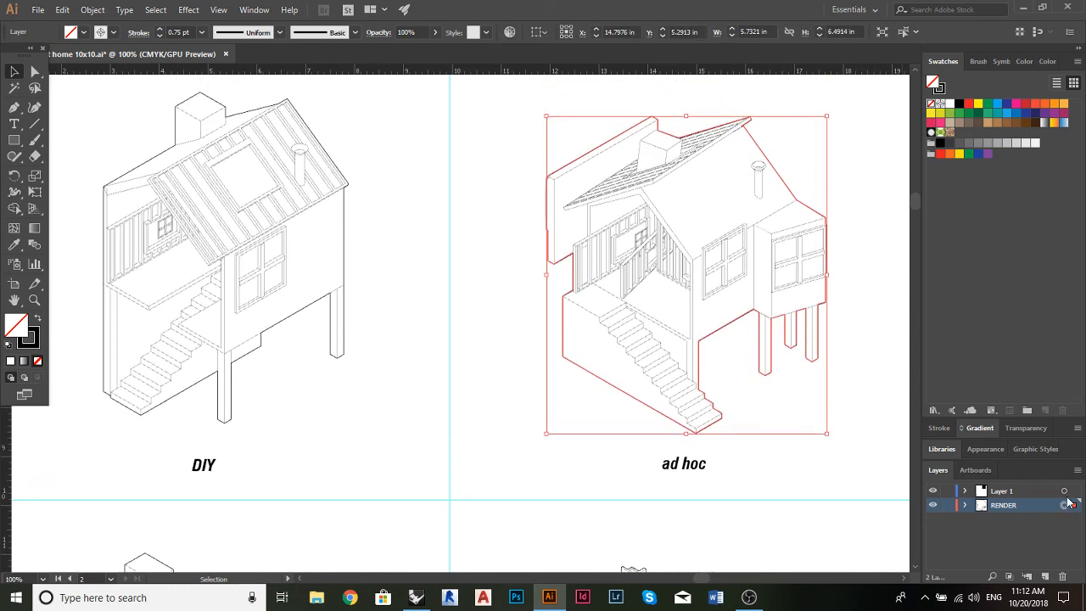
left_click(867, 259)
key("ctrl+z")
left_click(869, 258)
scroll(482, 158, "up", 1)
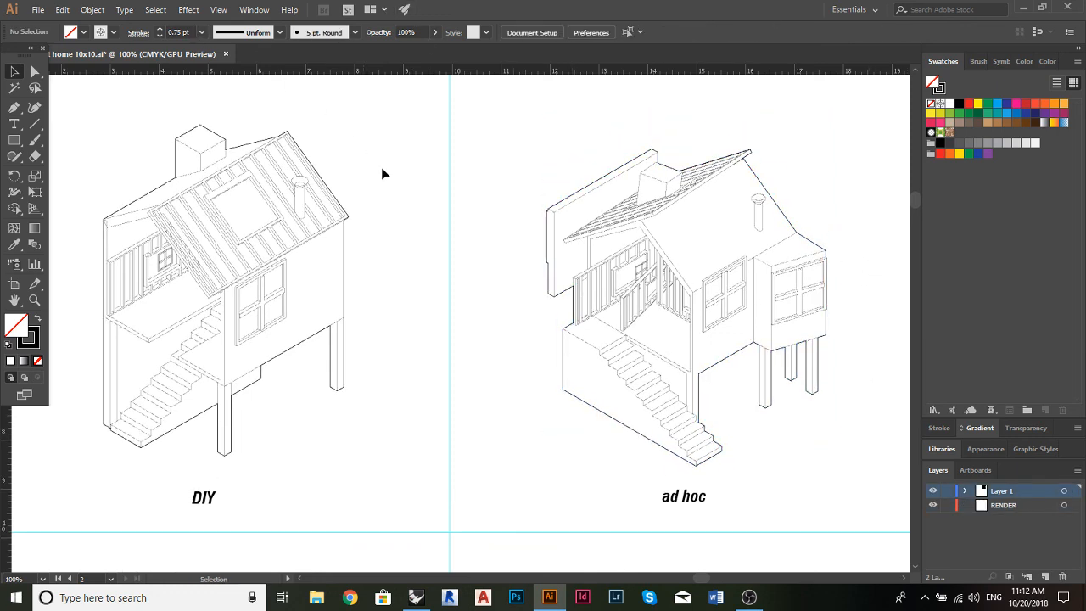
scroll(390, 182, "up", 1)
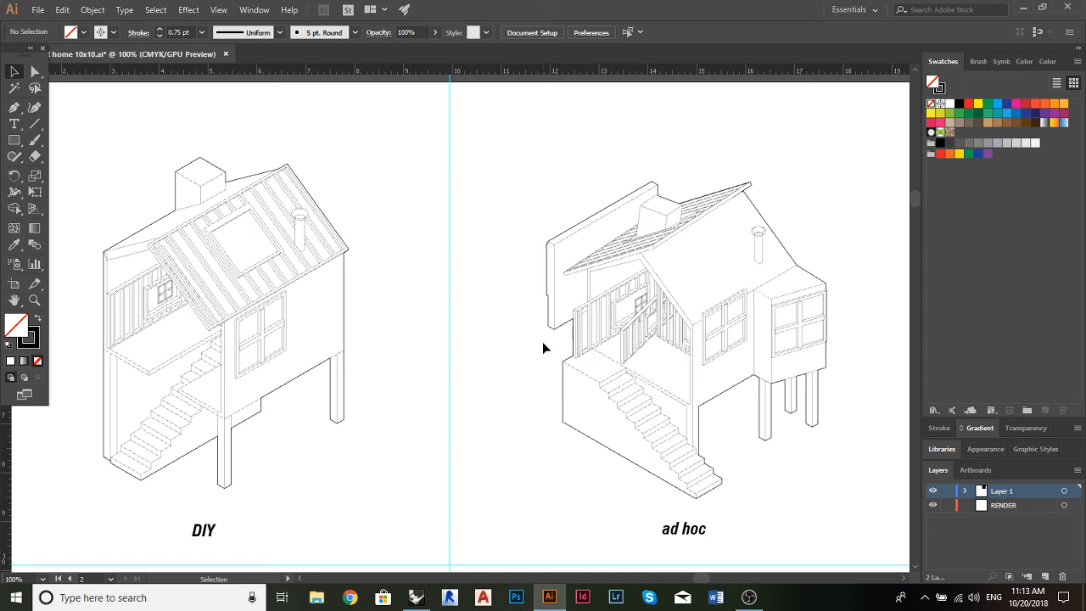
left_click(115, 32)
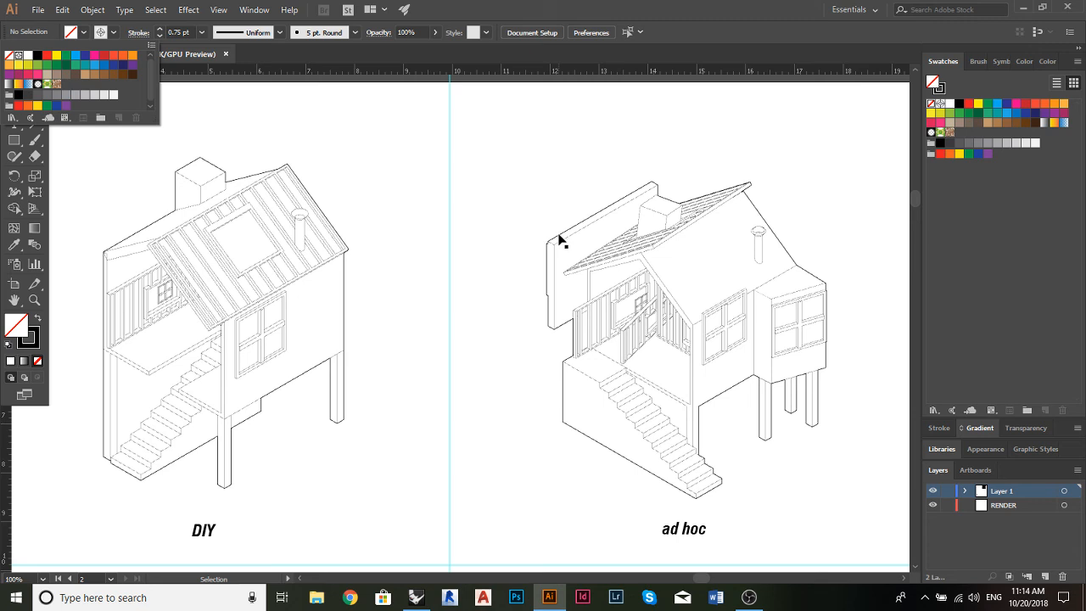
left_click(474, 121)
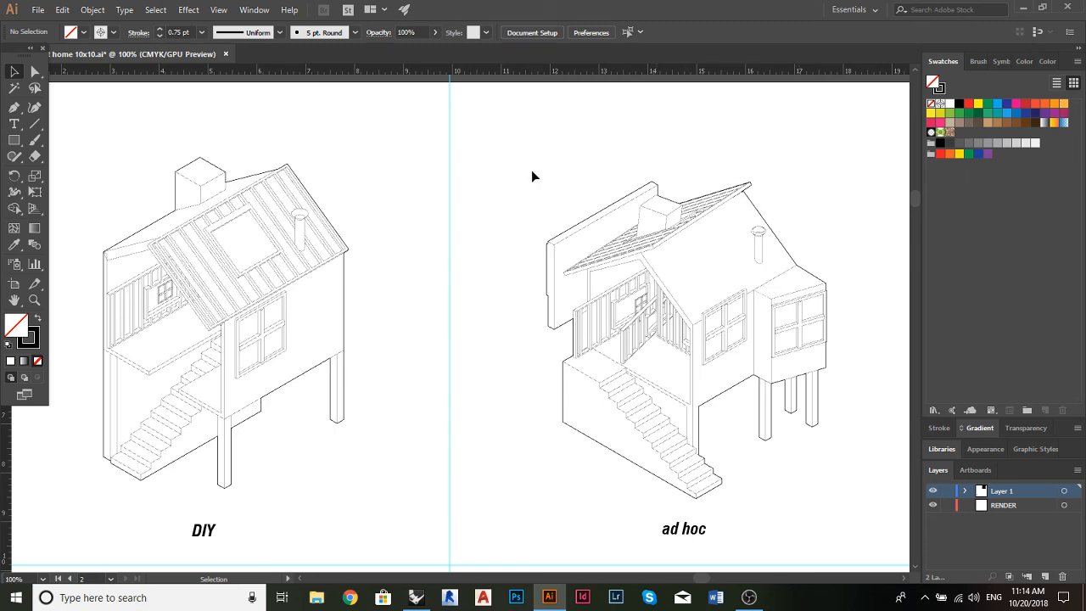
Place the a2 PNG render from the Desktop as a linked image, with its upper-left corner beside the ad hoc axonometric
left_click(38, 10)
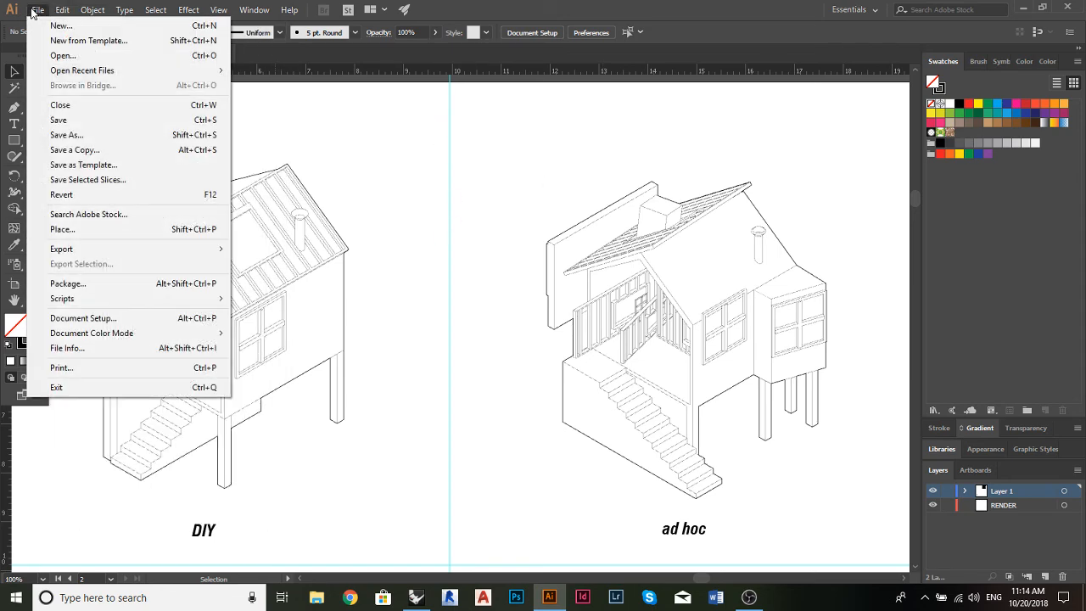
left_click(60, 229)
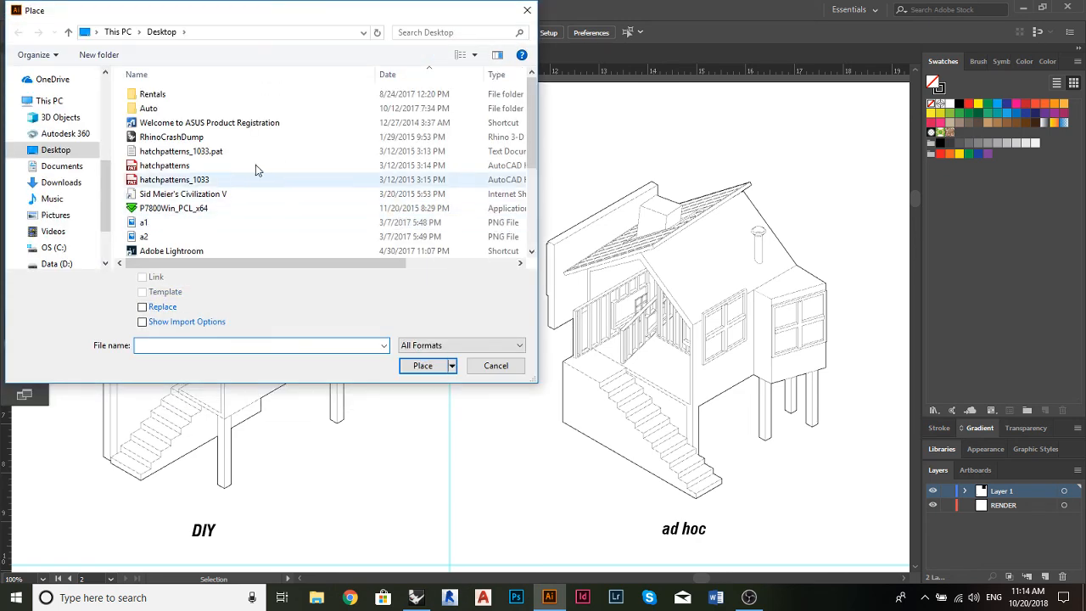
scroll(81, 135, "up", 4)
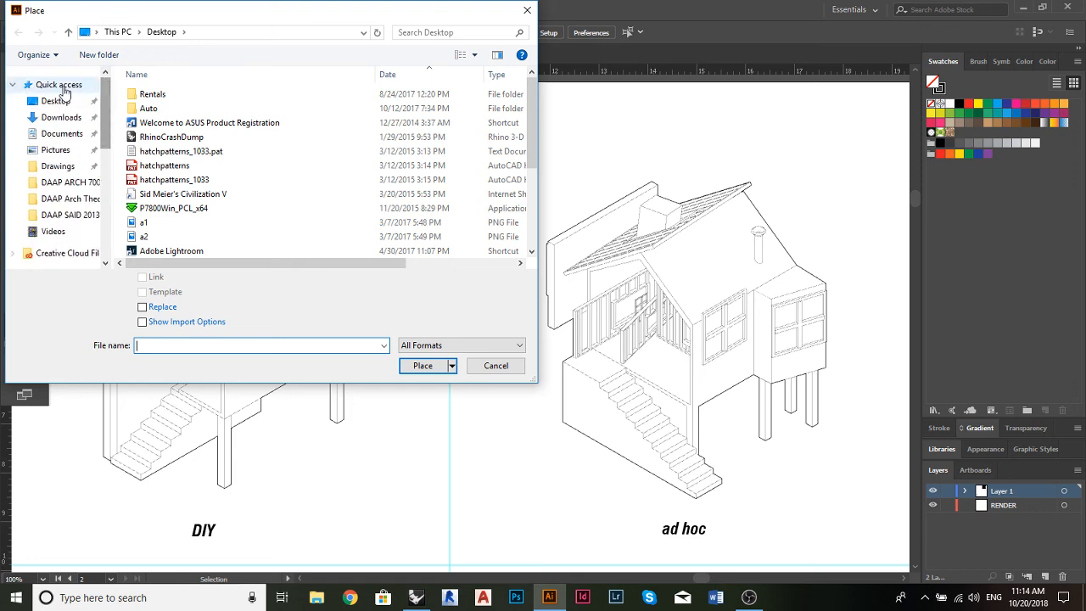
left_click(57, 102)
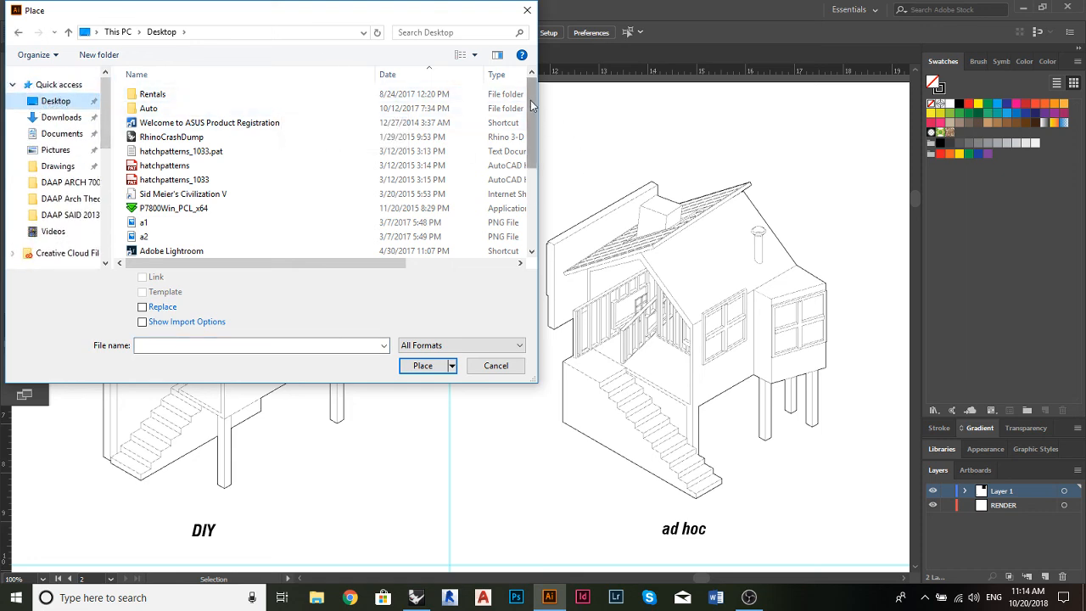
left_click_drag(530, 100, 538, 127)
left_click(159, 175)
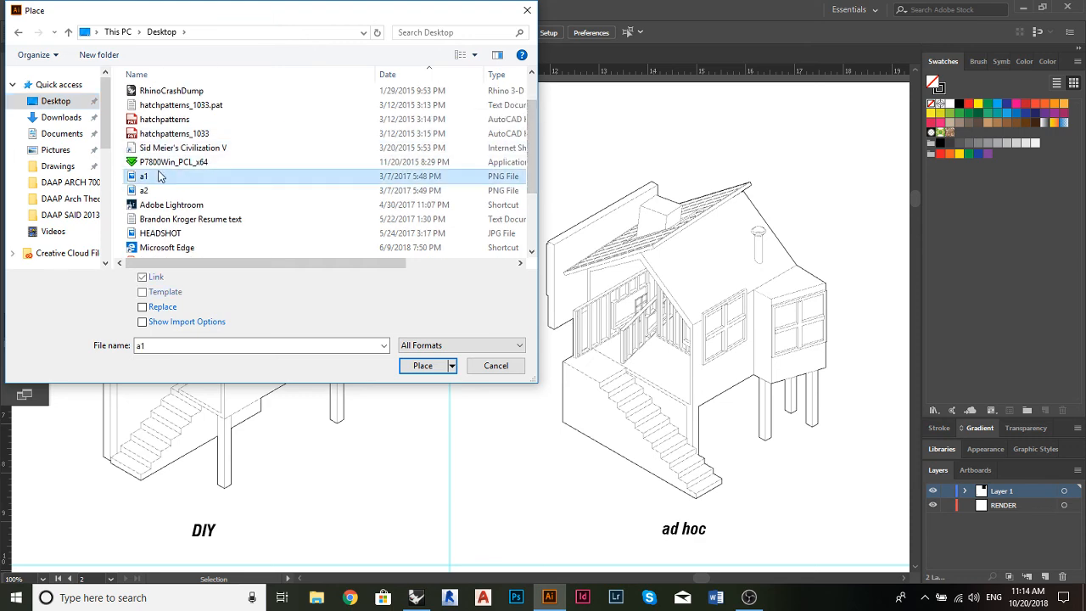
left_click(174, 190)
left_click(443, 365)
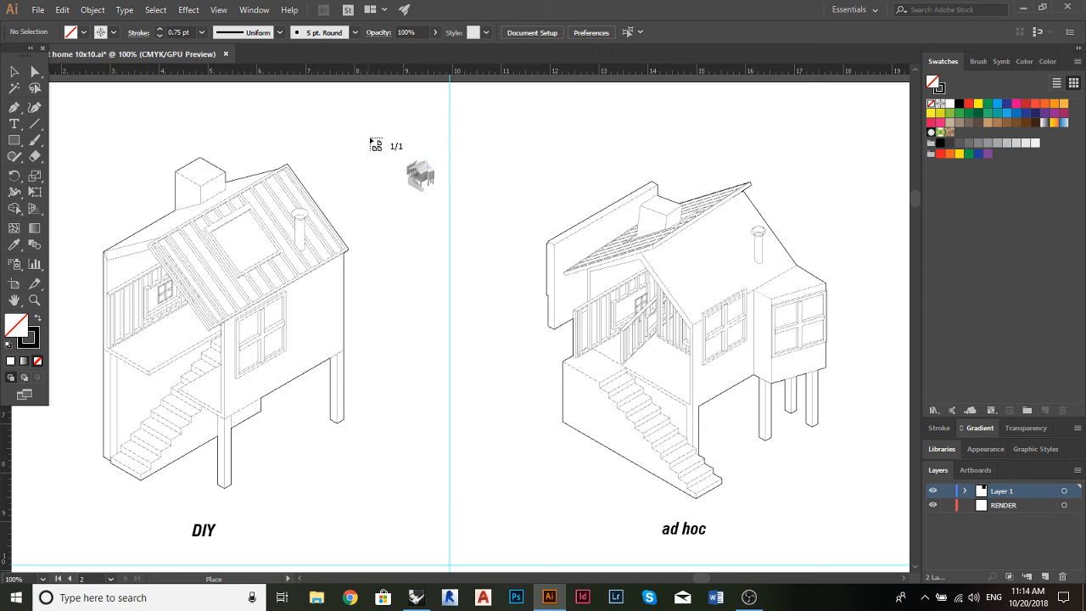
scroll(463, 183, "down", 3)
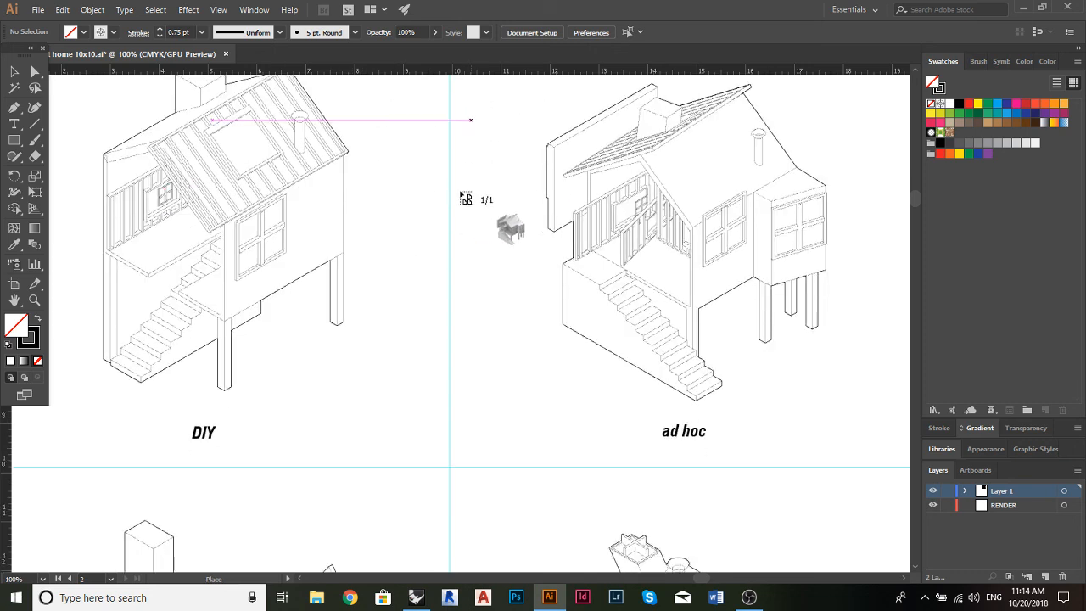
scroll(488, 231, "up", 1)
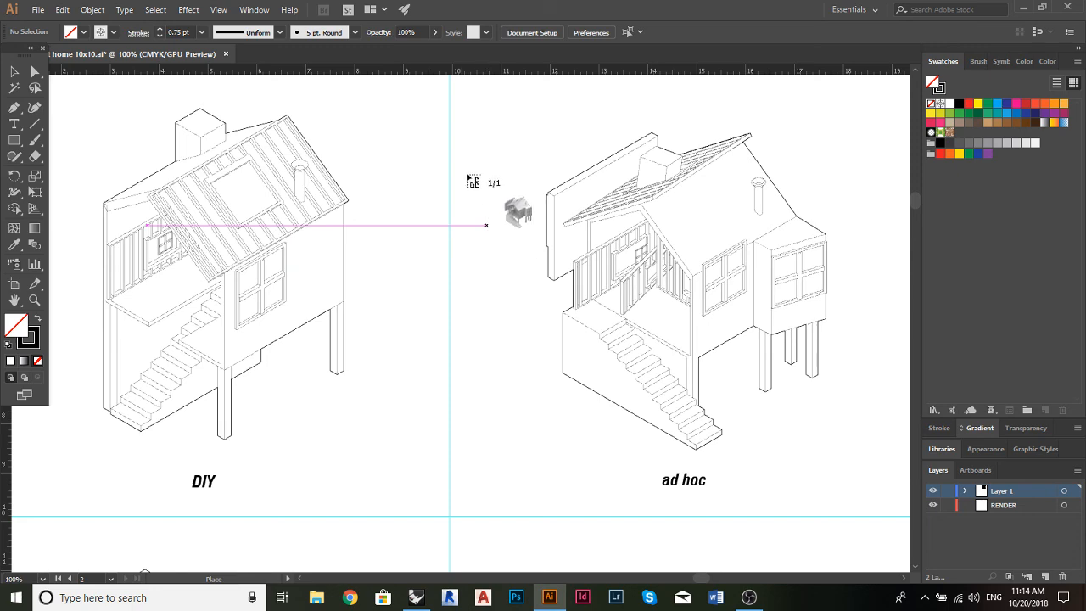
left_click(494, 126)
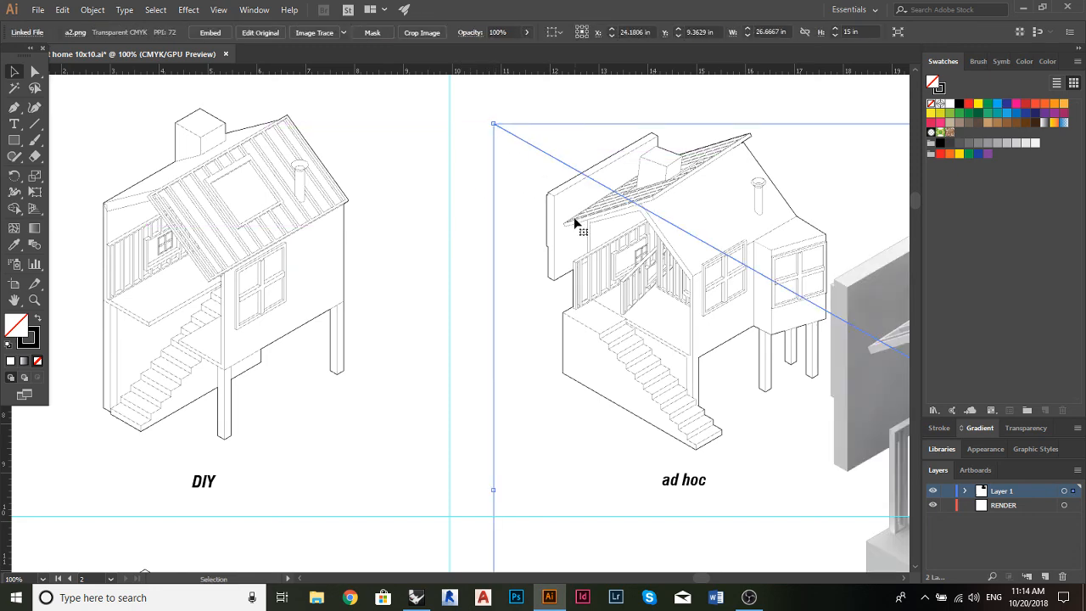
Move the placed a2.png render down and left to about X 22.99 in, Y 10.45 in
scroll(574, 223, "down", 2)
scroll(575, 225, "right", 10)
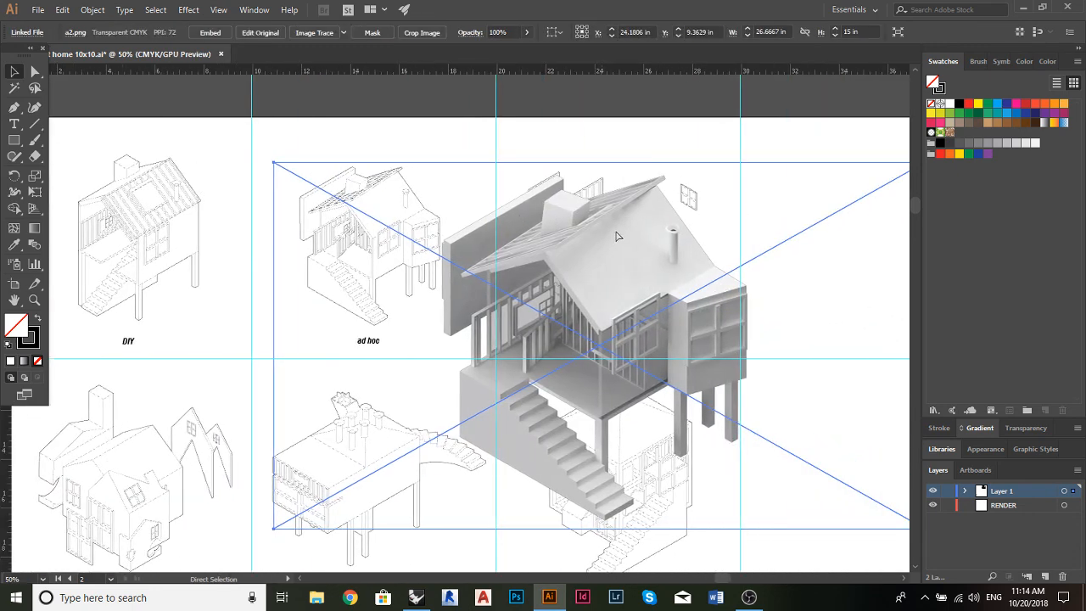
scroll(714, 289, "down", 2)
scroll(715, 289, "right", 2)
scroll(746, 323, "up", 1)
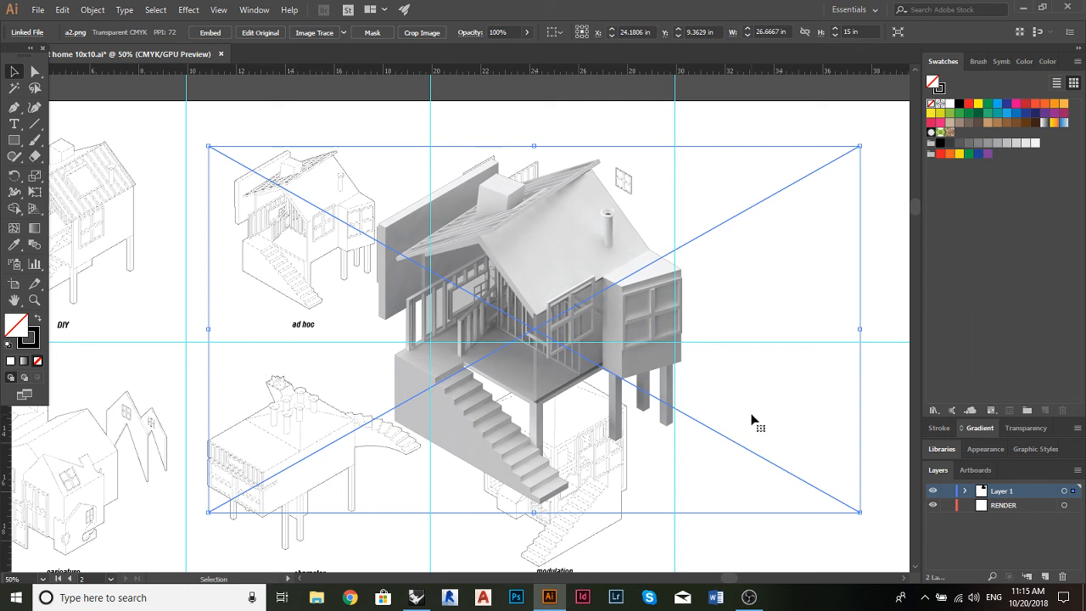
scroll(749, 412, "down", 2)
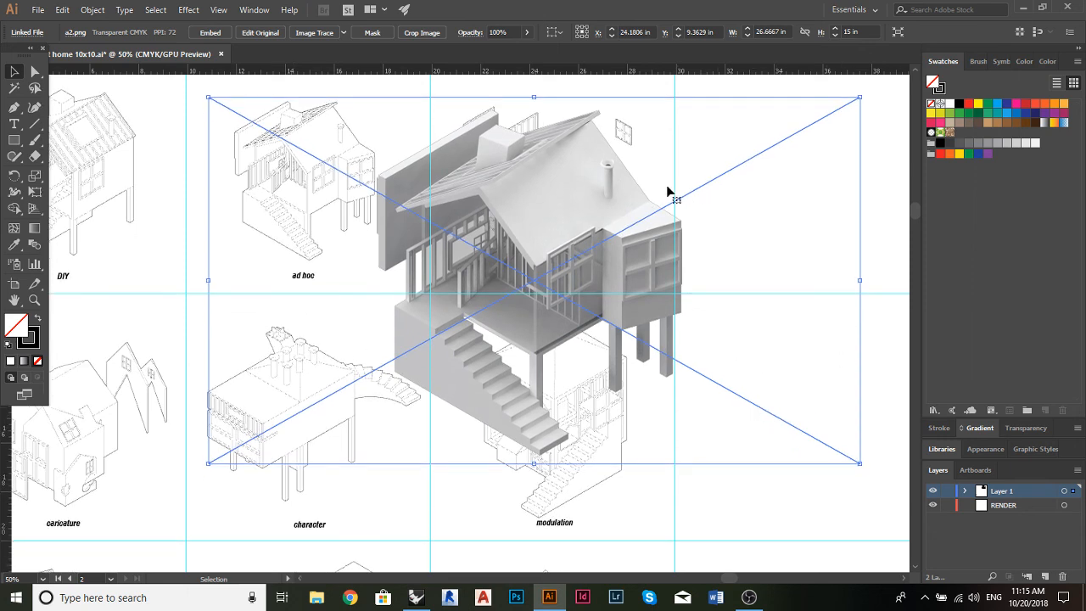
left_click_drag(540, 207, 510, 216)
left_click_drag(539, 227, 552, 243)
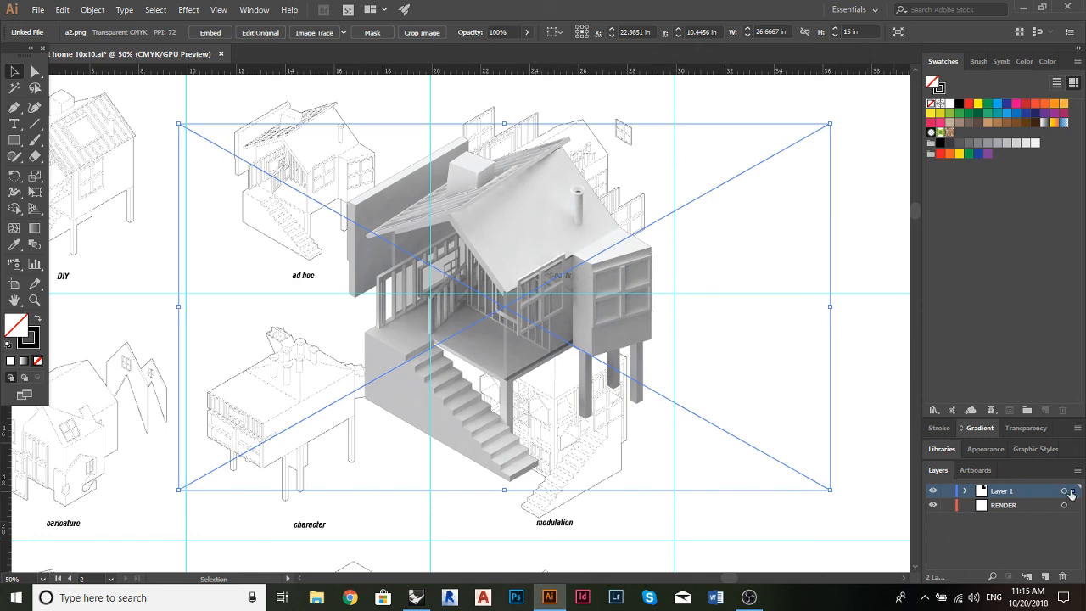
Transfer the placed house render to the RENDER layer and shift it up toward the ad hoc drawing
left_click_drag(1072, 490, 1072, 506)
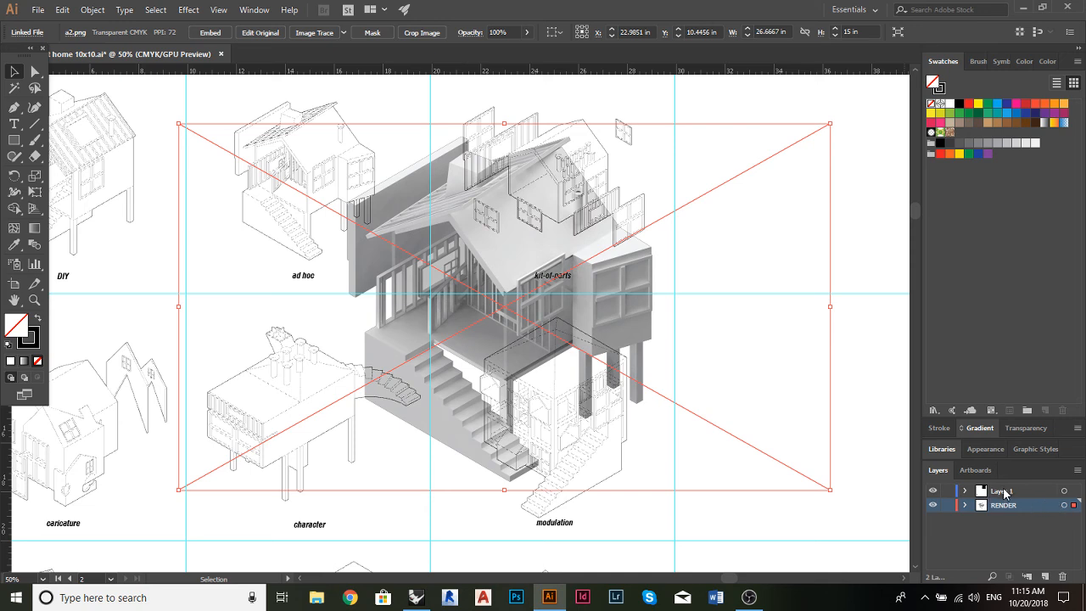
scroll(501, 392, "up", 2)
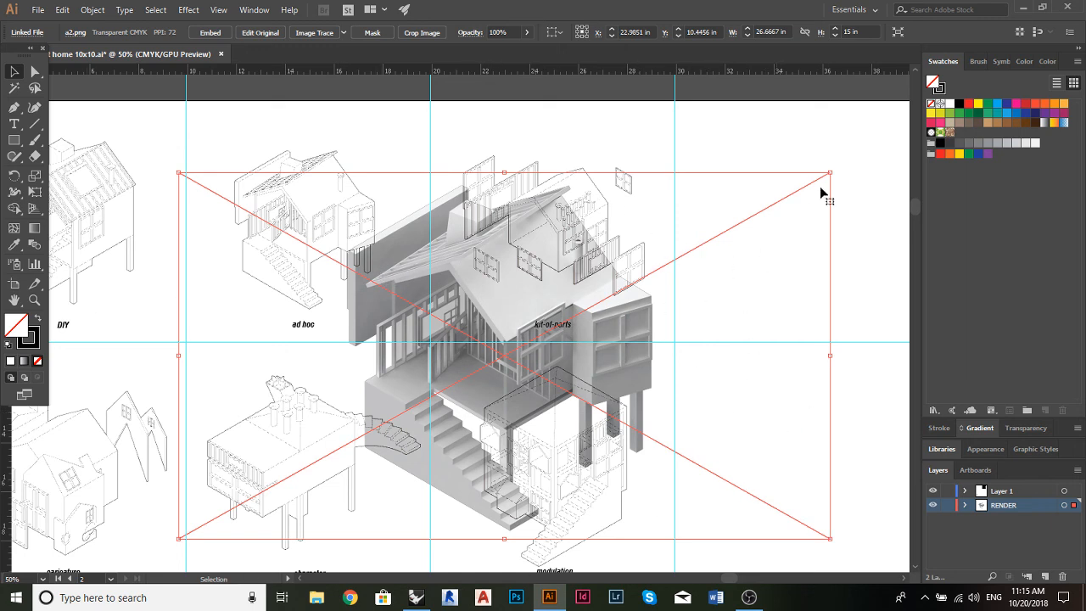
left_click_drag(821, 188, 766, 135)
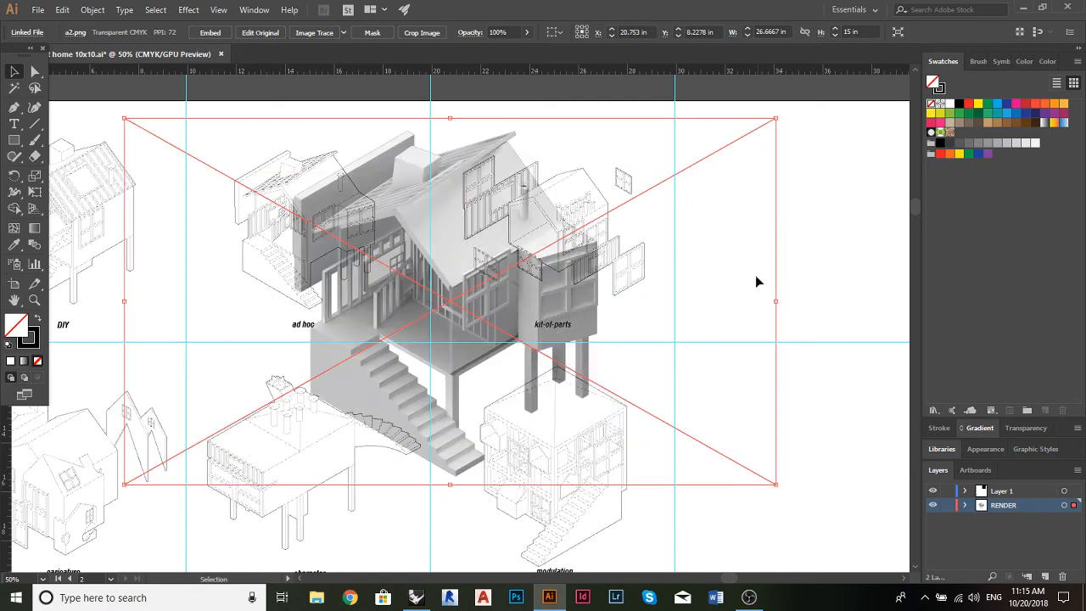
left_click_drag(756, 276, 742, 278)
scroll(618, 285, "up", 1)
scroll(618, 293, "left", 2)
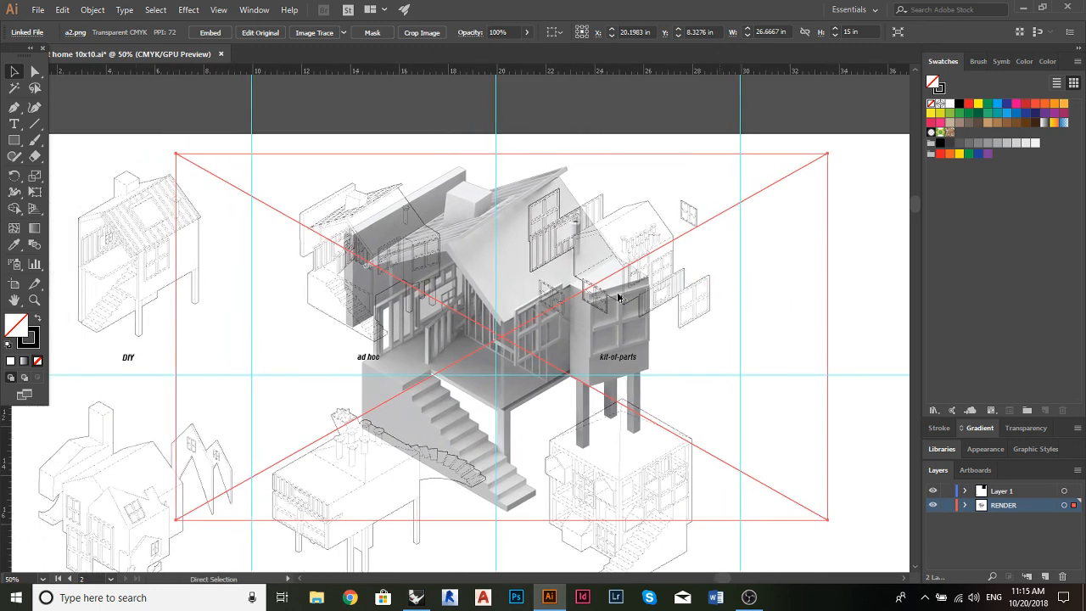
scroll(524, 267, "up", 2)
scroll(527, 276, "right", 1)
scroll(531, 272, "down", 2)
scroll(626, 307, "down", 1)
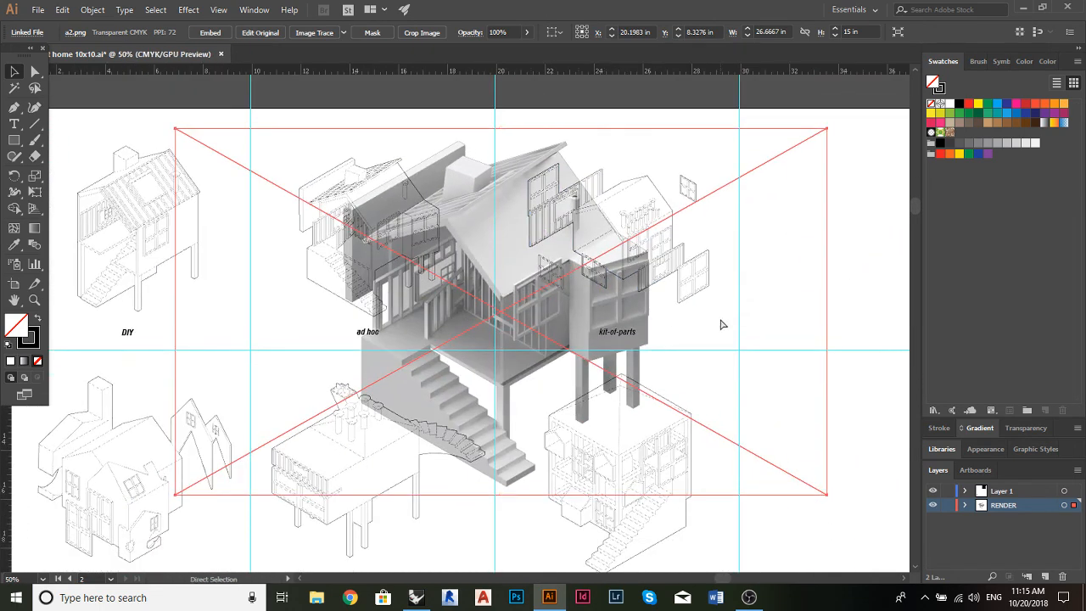
scroll(722, 324, "left", 1)
key("v")
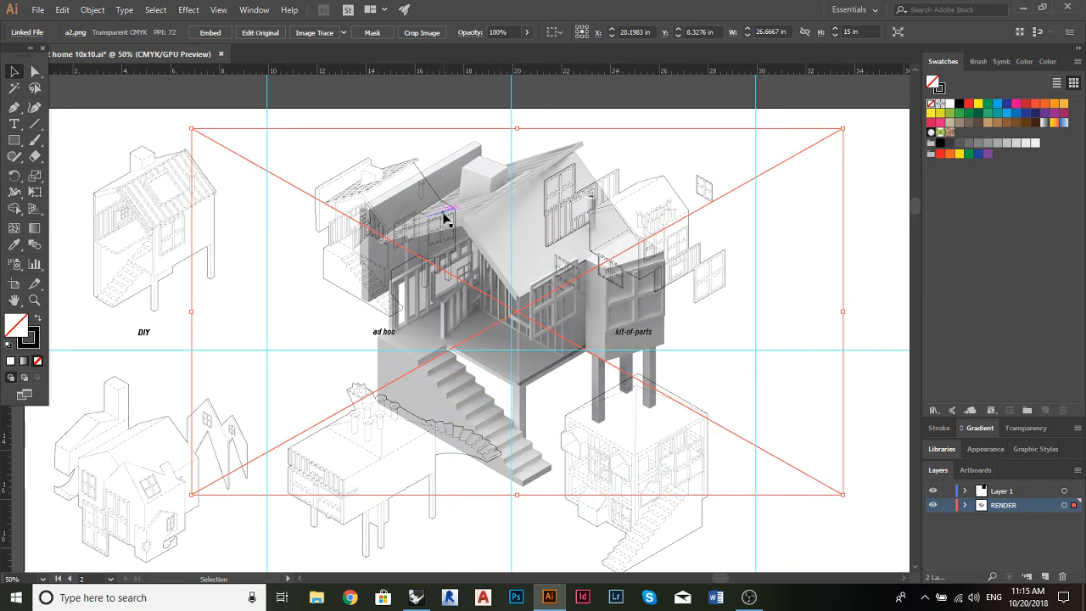
Try scaling the house render uniformly to 75% with a preview, and undo the scaling
left_click(92, 10)
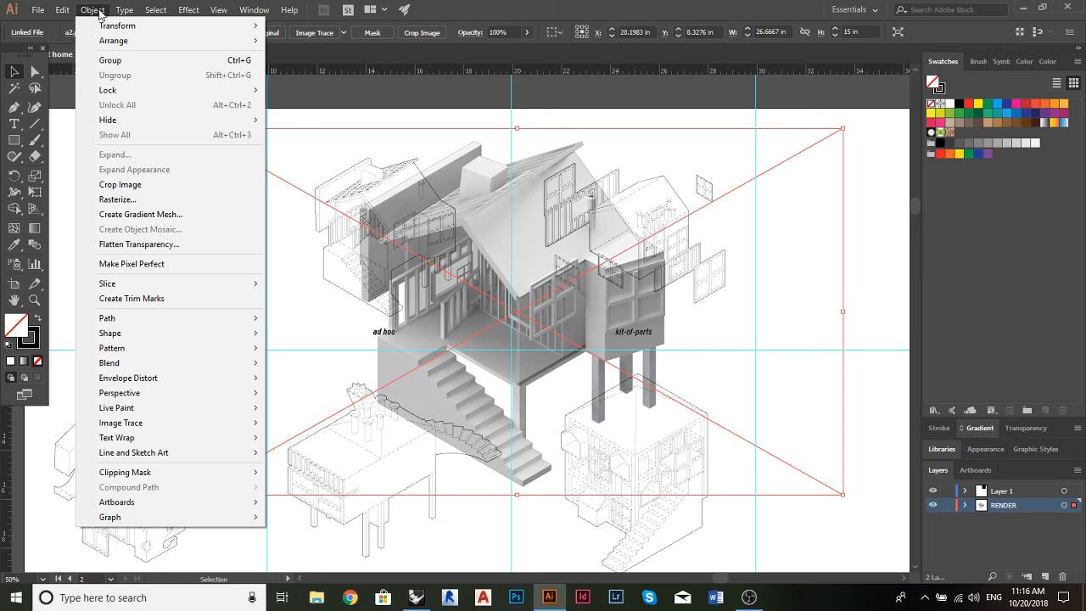
mouse_move(106, 24)
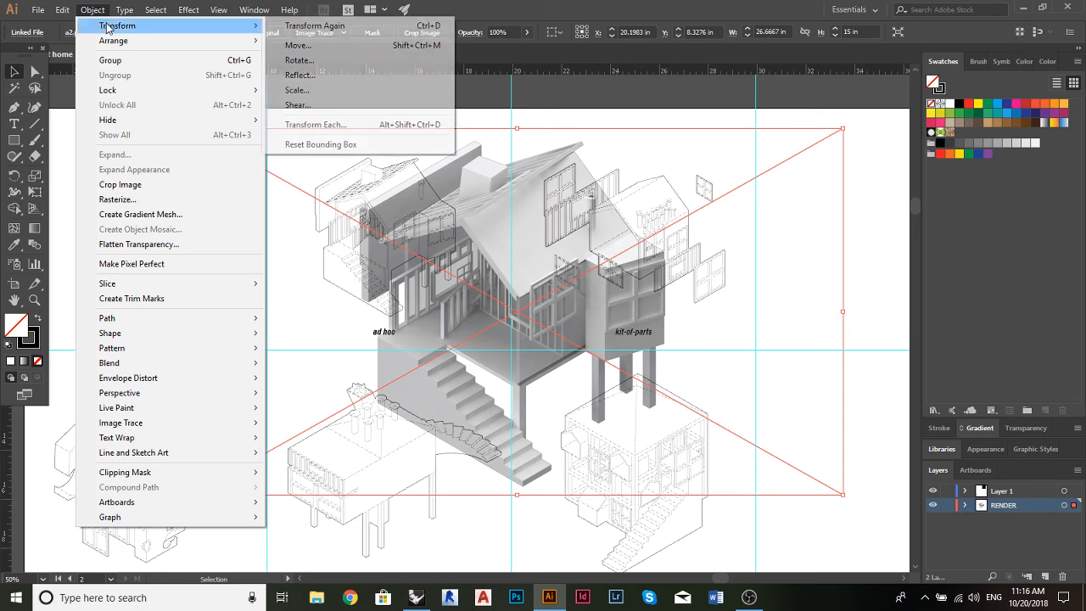
left_click(362, 97)
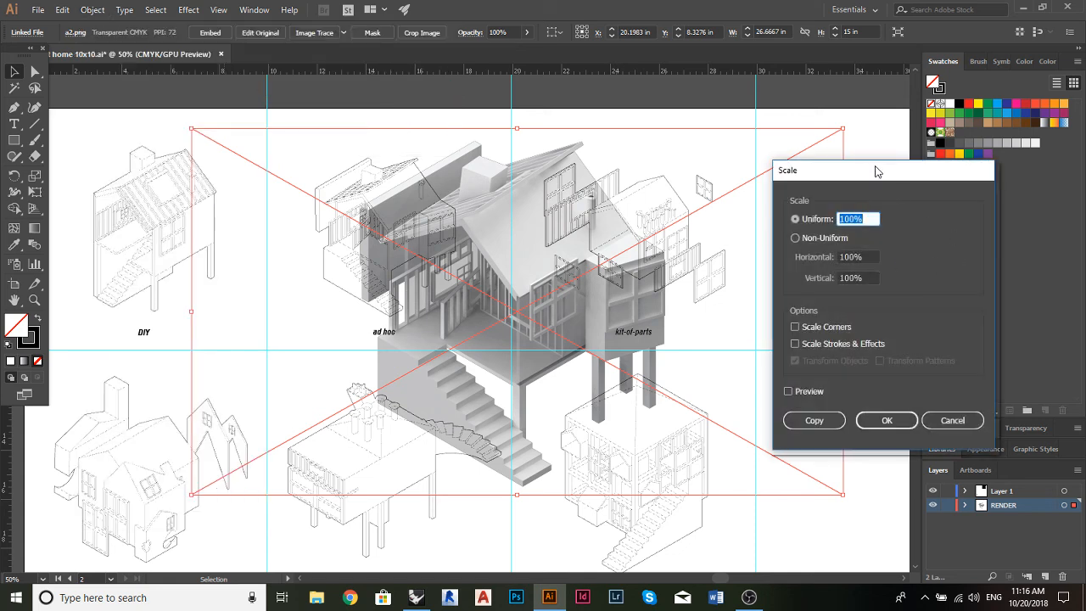
left_click_drag(876, 172, 824, 143)
left_click(811, 188)
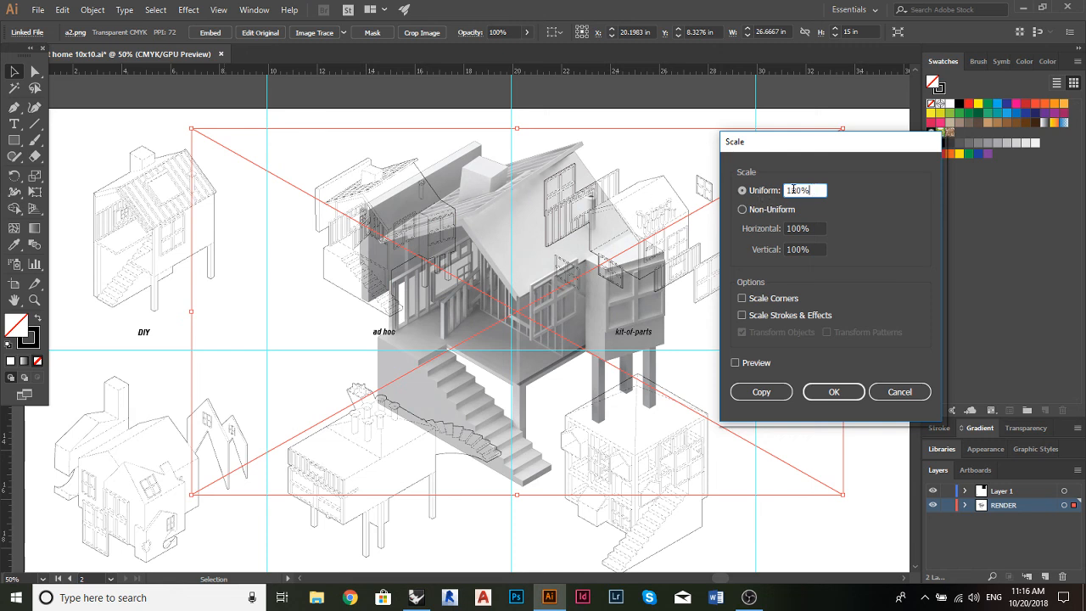
left_click(743, 190)
type("75")
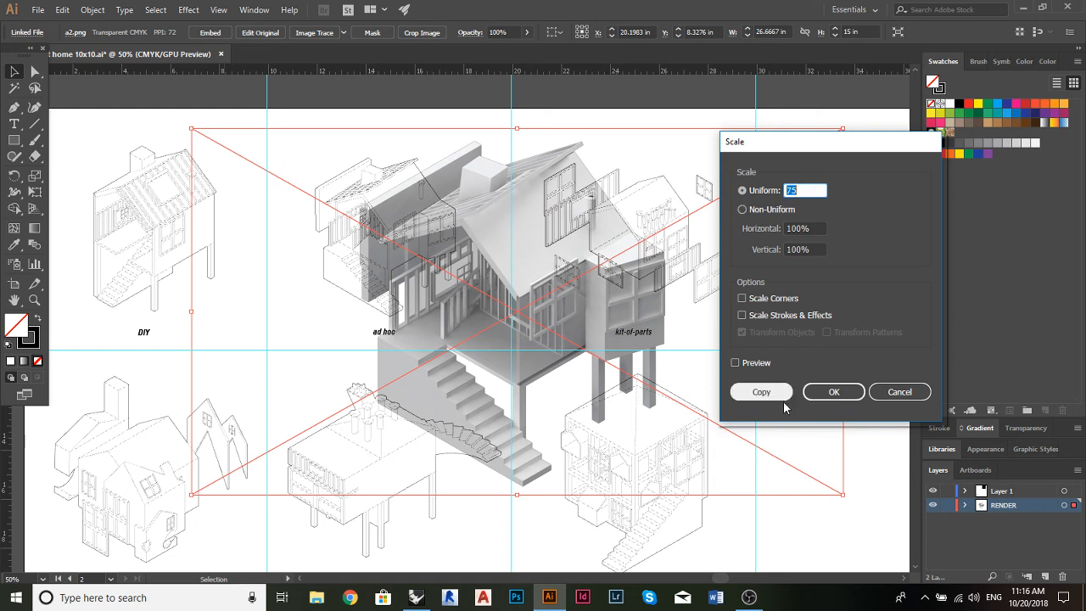
left_click(747, 363)
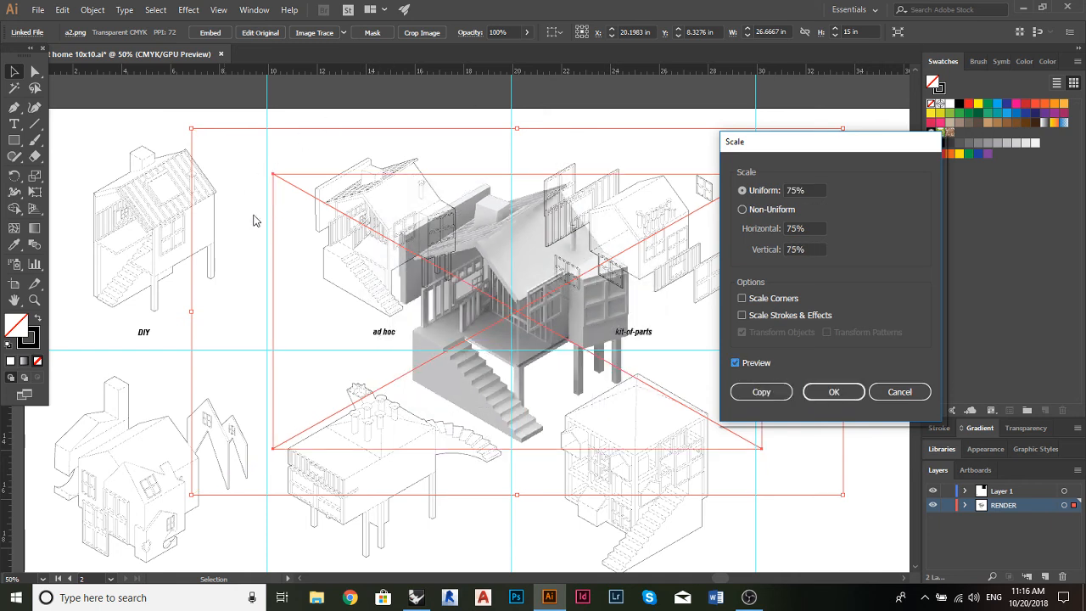
left_click(746, 362)
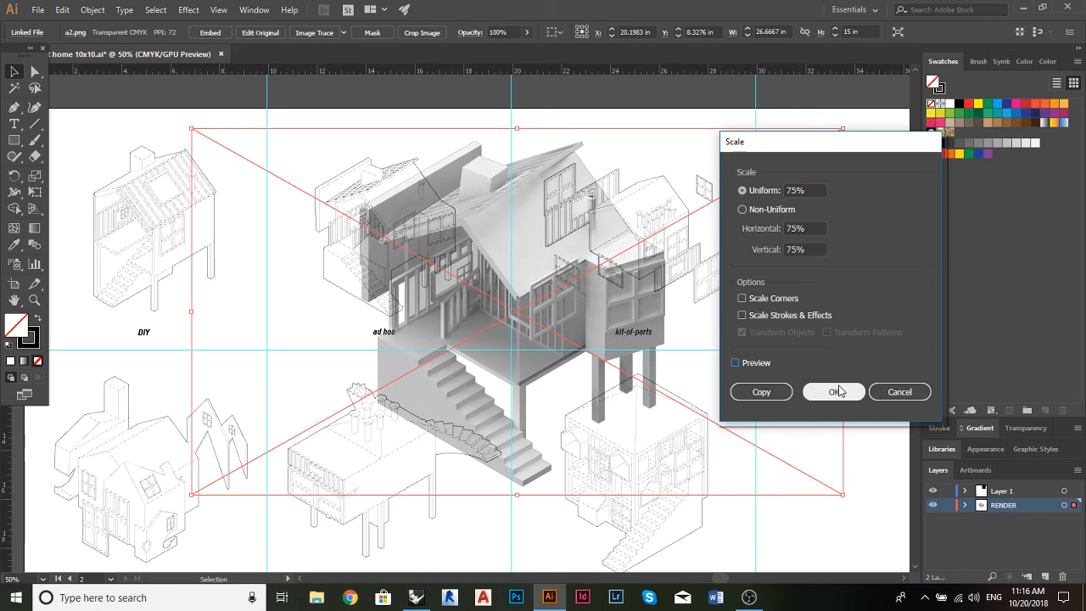
left_click(836, 390)
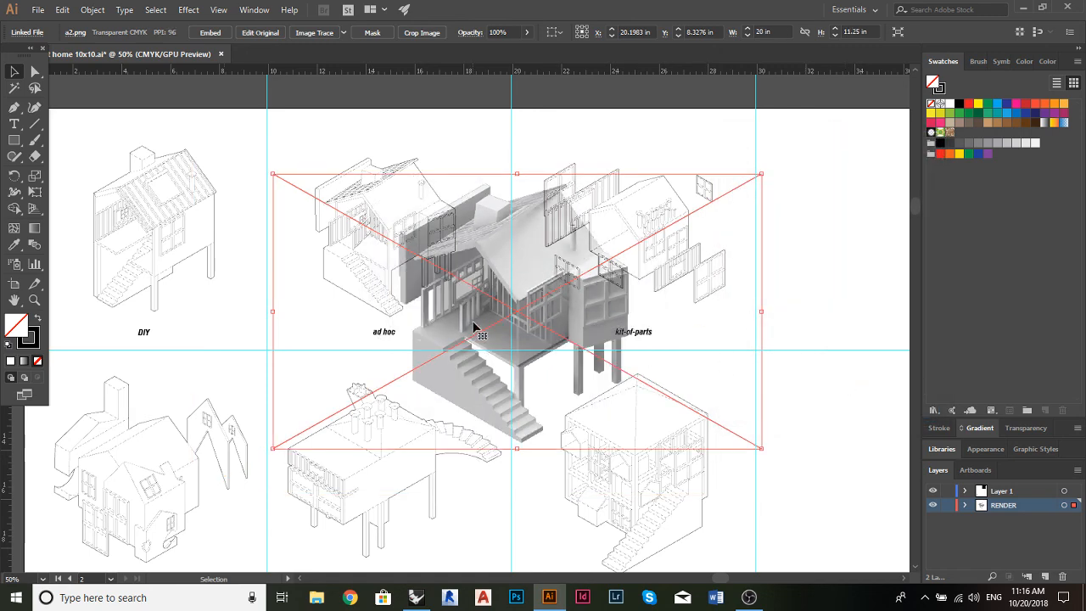
key("ctrl+z")
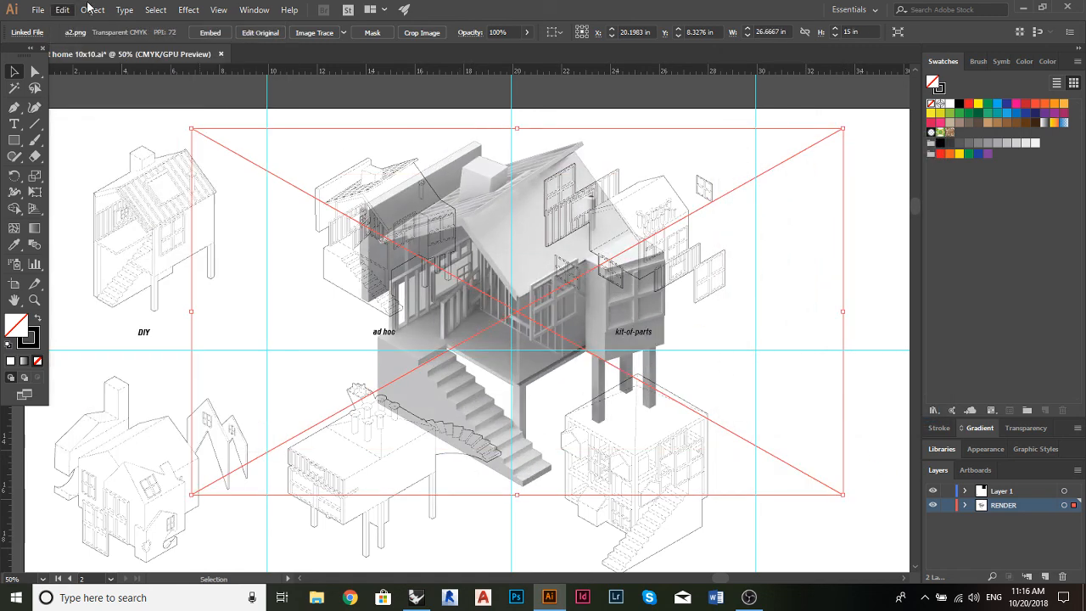
Try scaling the house render uniformly to 200%, and undo the enlargement
left_click(92, 9)
mouse_move(135, 25)
left_click(315, 89)
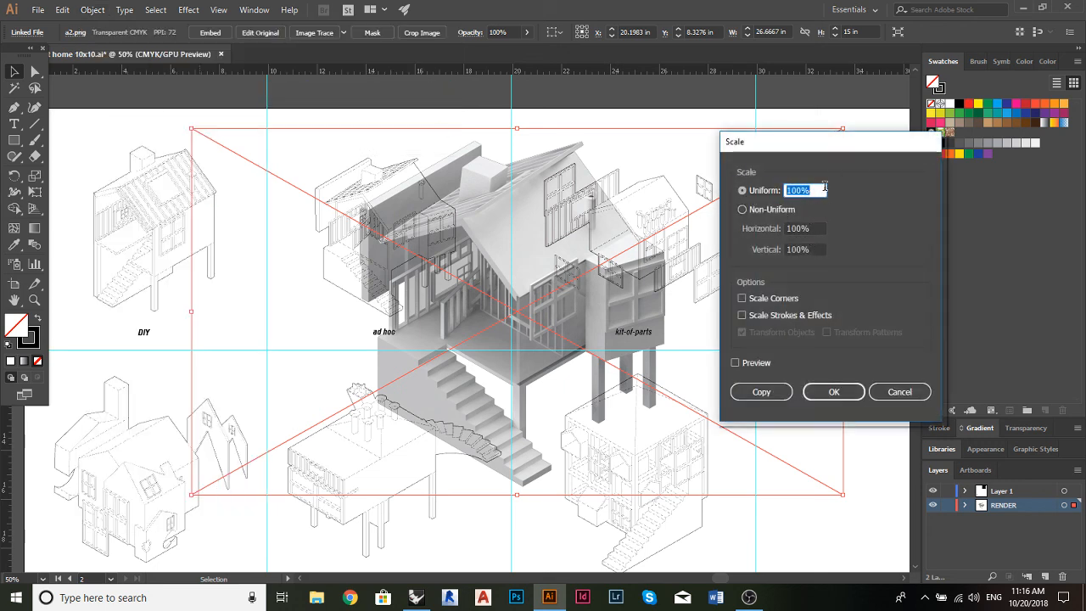
type("200")
left_click(834, 391)
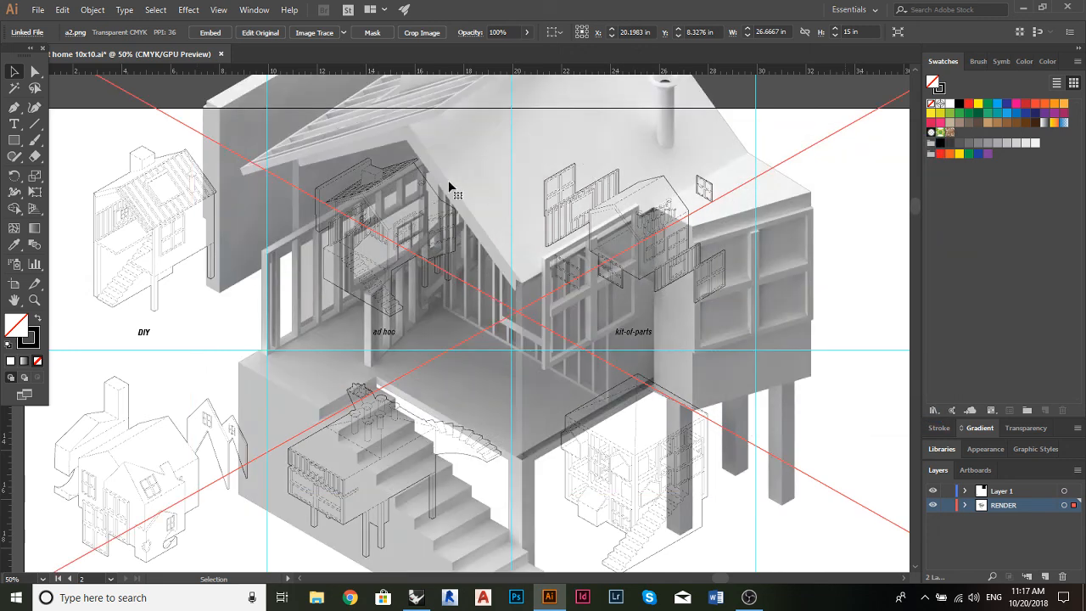
scroll(533, 319, "up", 1)
scroll(532, 319, "down", 1)
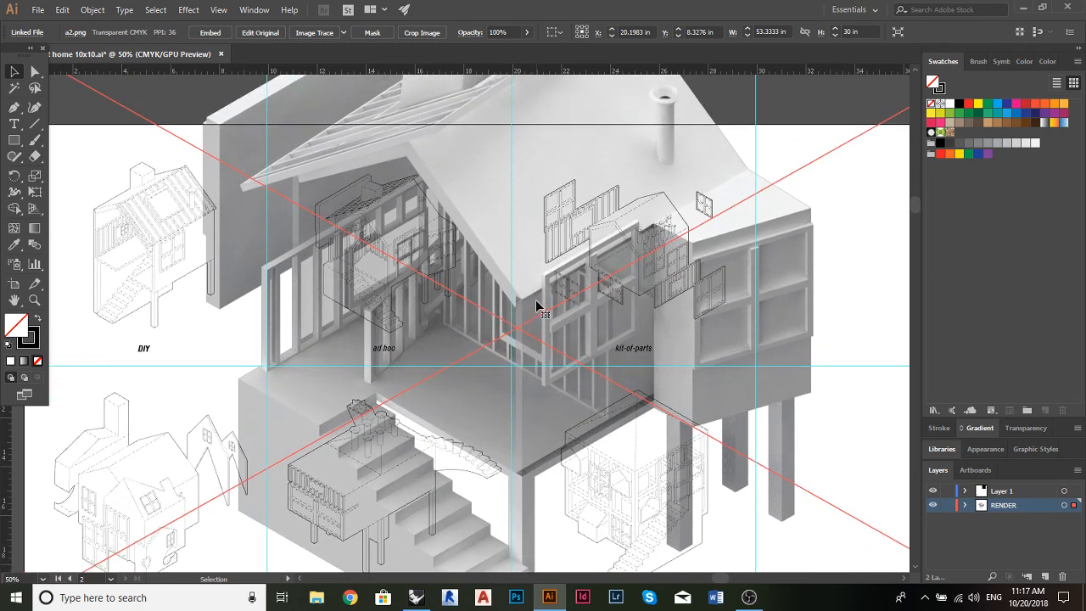
key("a")
key("ctrl+z")
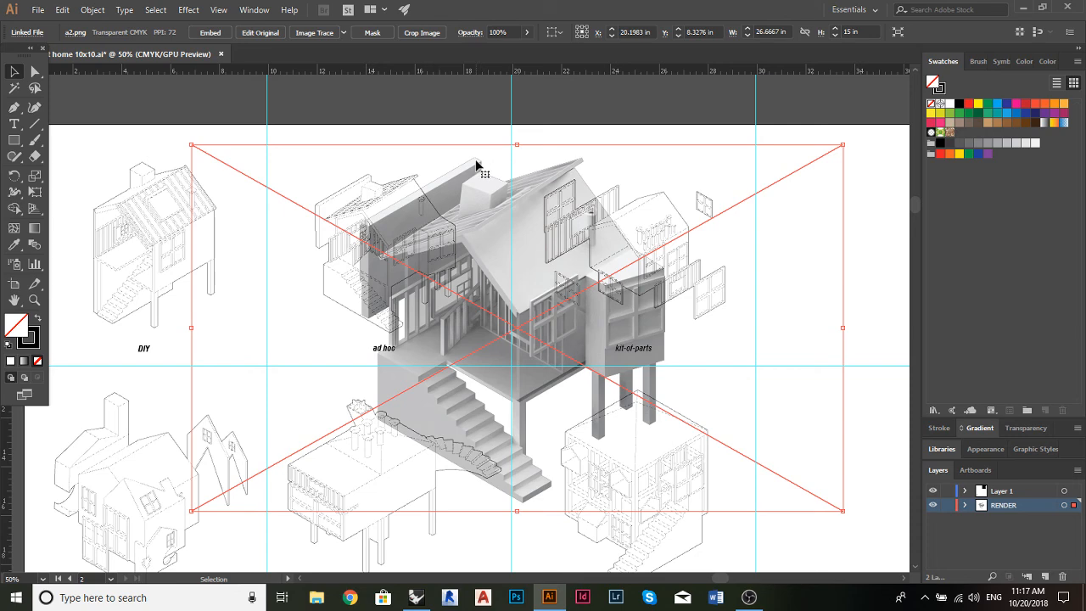
Move the house render over the ad hoc drawing and shrink it proportionally to about 12.62 × 7.10 in
left_click_drag(476, 163, 436, 158)
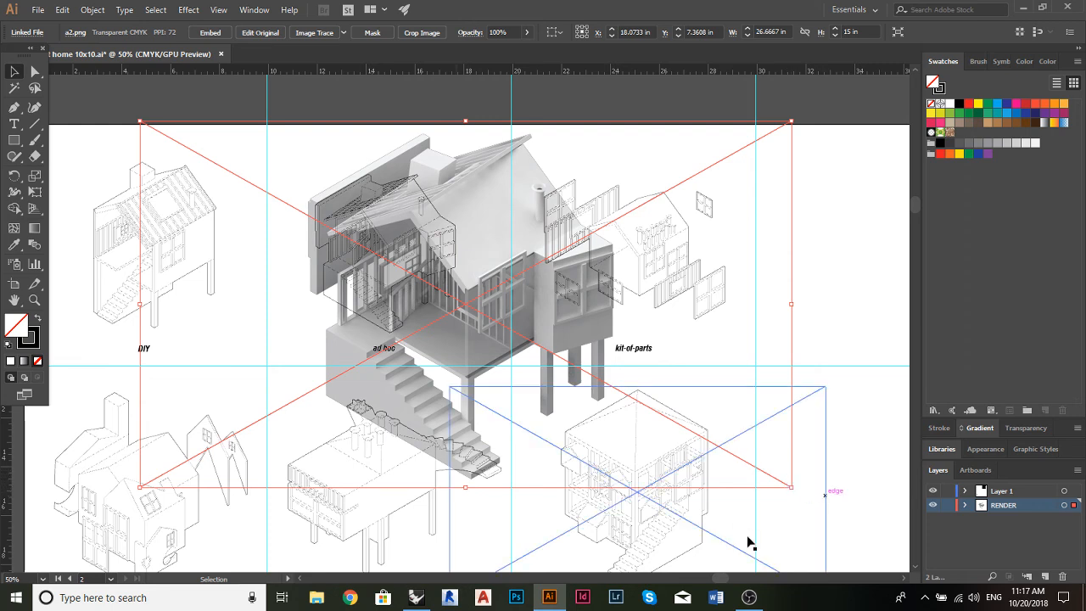
scroll(828, 393, "left", 2)
scroll(829, 393, "down", 1)
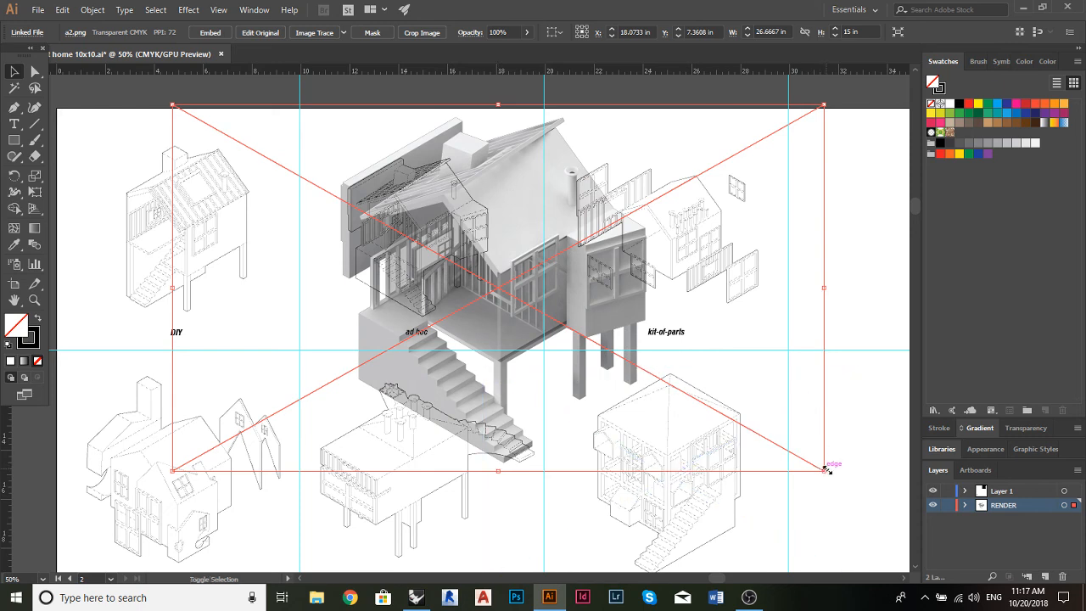
left_click_drag(825, 468, 454, 251)
left_click_drag(172, 105, 263, 157)
left_click_drag(431, 249, 573, 332)
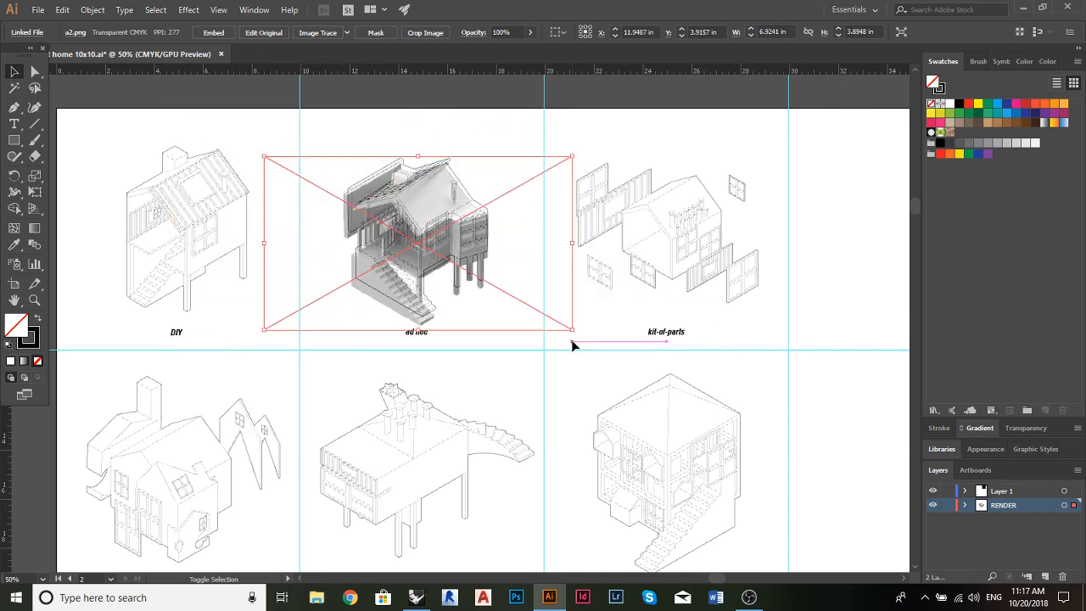
Align the render's entry landing corner closely with the matching corner of the ad hoc line drawing
scroll(450, 283, "up", 1)
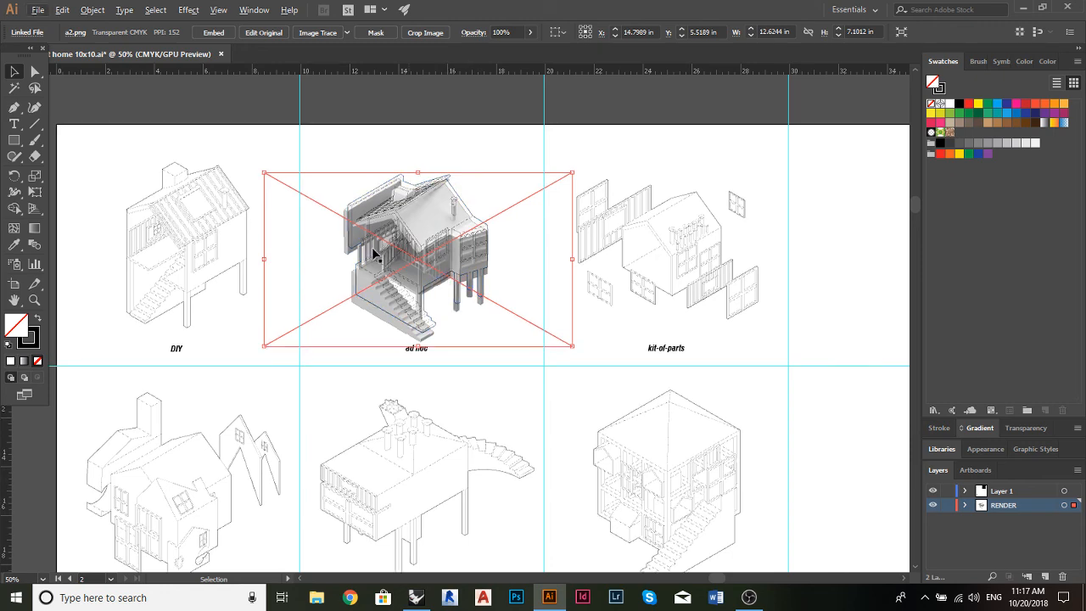
scroll(364, 240, "up", 2)
scroll(301, 211, "up", 2)
left_click_drag(306, 202, 324, 207)
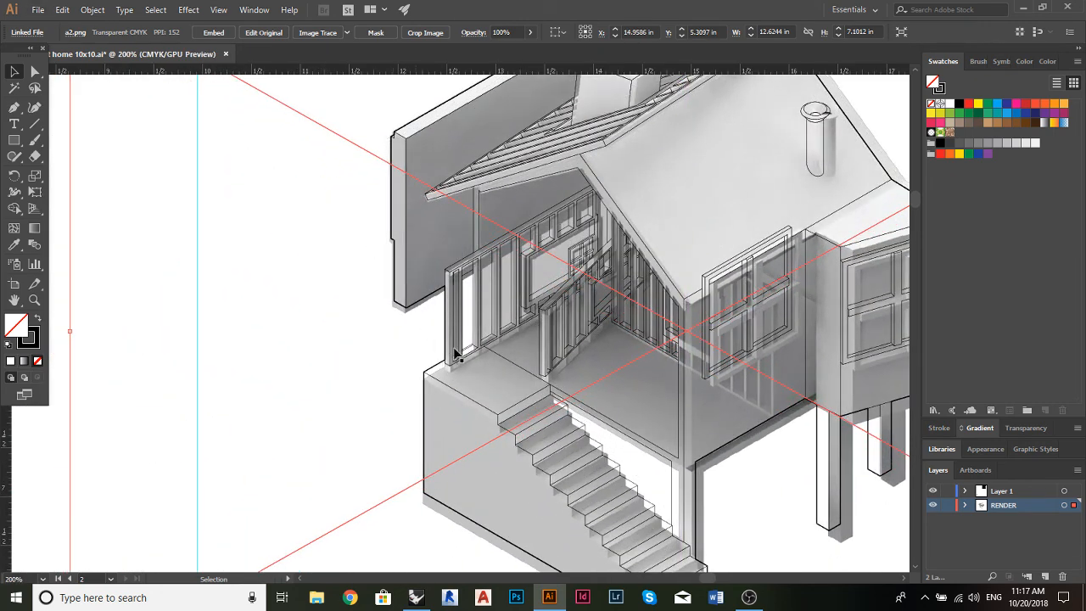
scroll(477, 392, "up", 1)
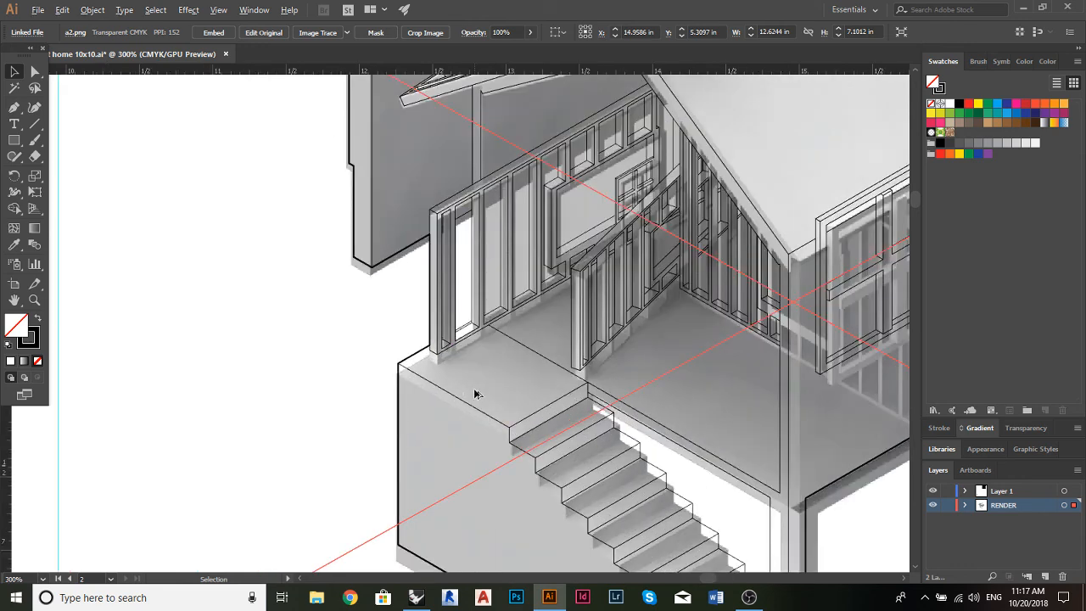
scroll(475, 391, "up", 1)
left_click_drag(478, 389, 476, 378)
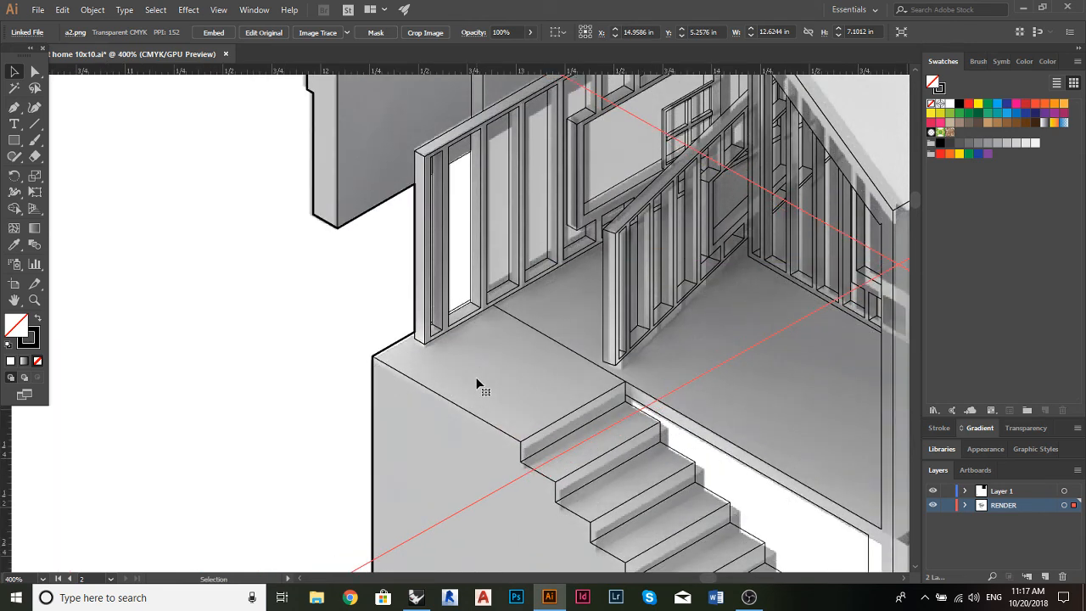
scroll(424, 377, "up", 2)
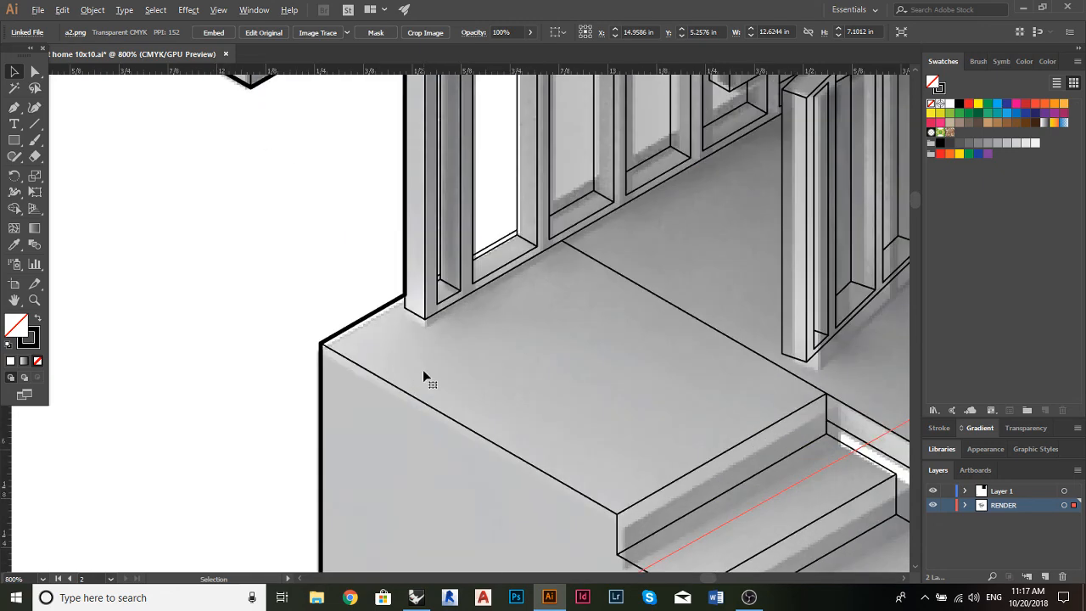
left_click_drag(463, 365, 465, 367)
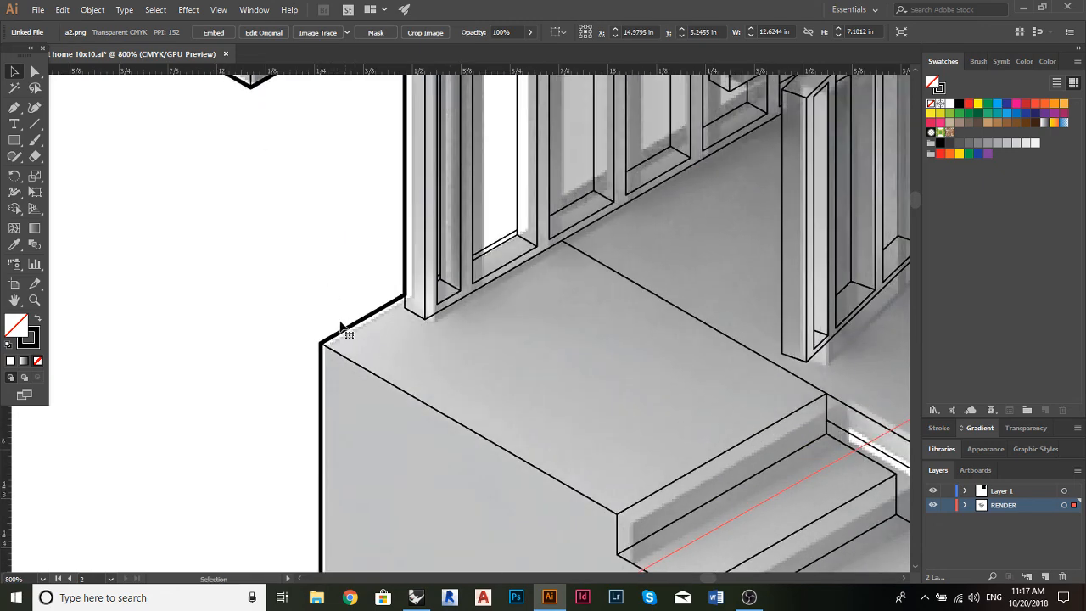
scroll(375, 352, "up", 1)
left_click_drag(376, 351, 374, 346)
scroll(374, 346, "down", 6)
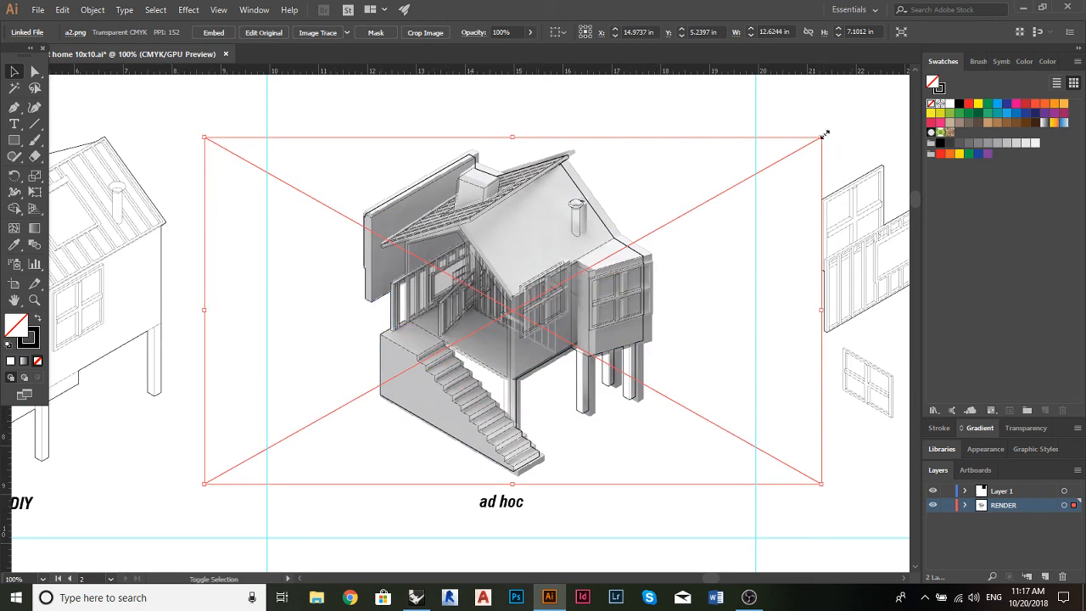
Reduce the render proportionally to about 12.45 × 7.00 in and realign its stair base with the ad hoc linework
left_click_drag(821, 137, 810, 140)
scroll(426, 368, "up", 3)
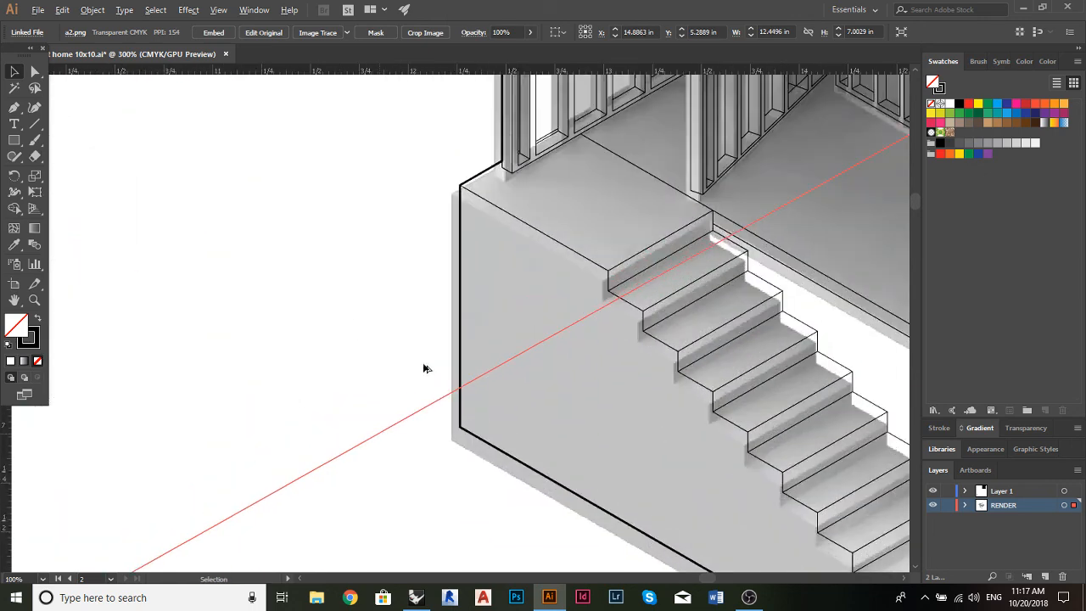
scroll(495, 270, "down", 4)
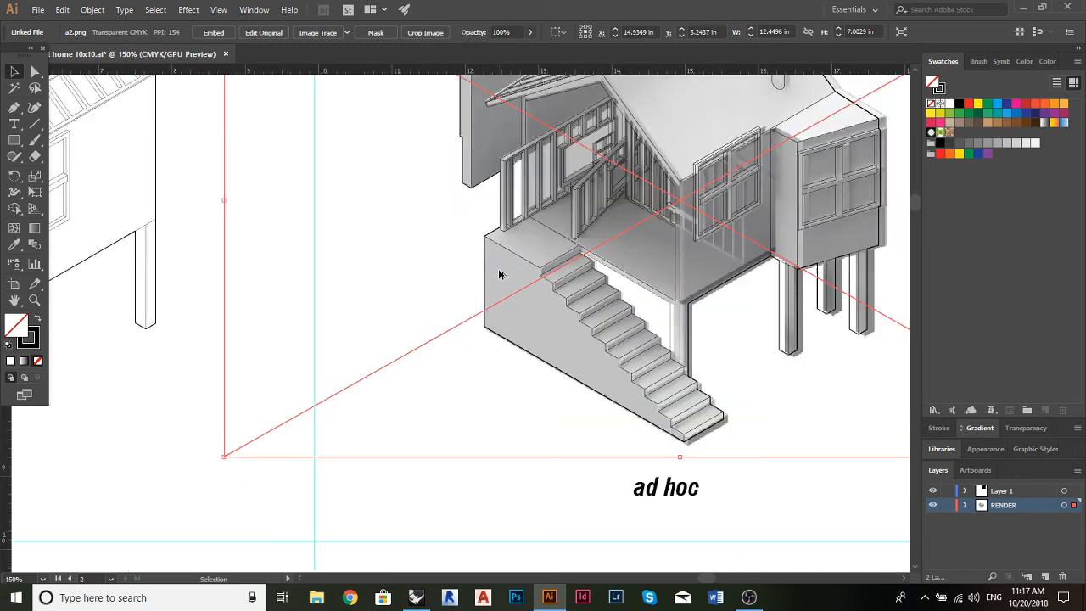
scroll(651, 257, "down", 2)
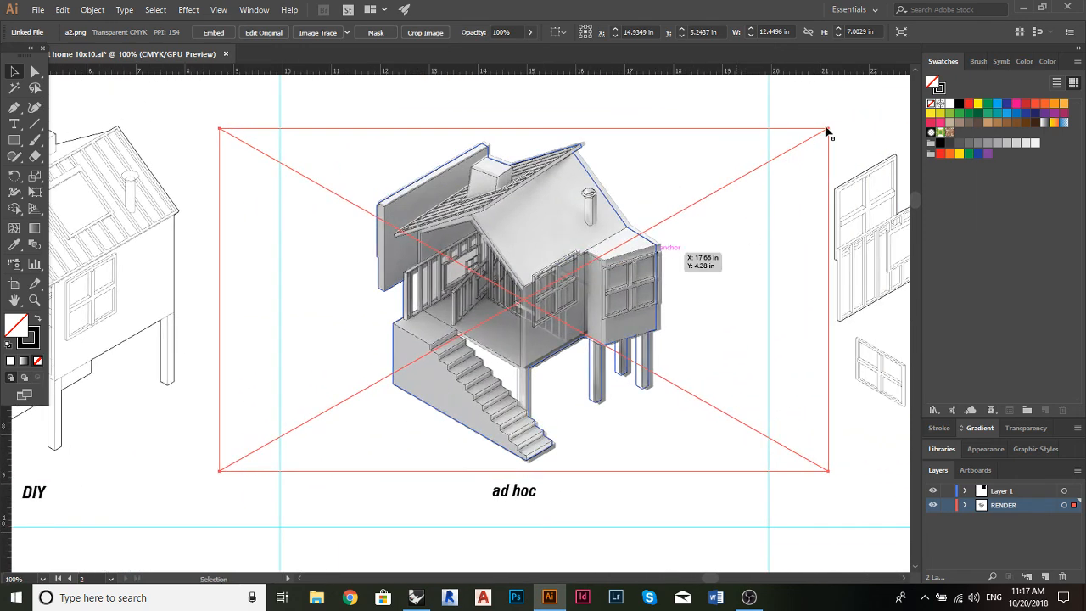
Reduce the render proportionally to about 12.30 × 6.92 in and reposition it to match the ad hoc house outline
left_click_drag(830, 125, 822, 140)
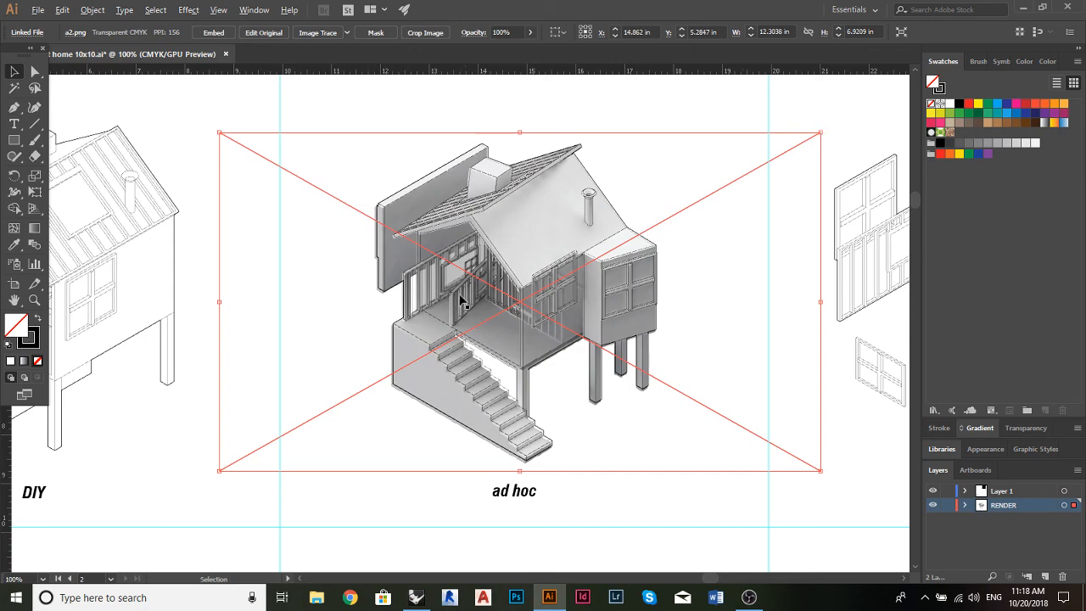
scroll(453, 328, "up", 5)
left_click_drag(245, 408, 262, 395)
scroll(262, 400, "down", 5)
scroll(223, 208, "up", 5)
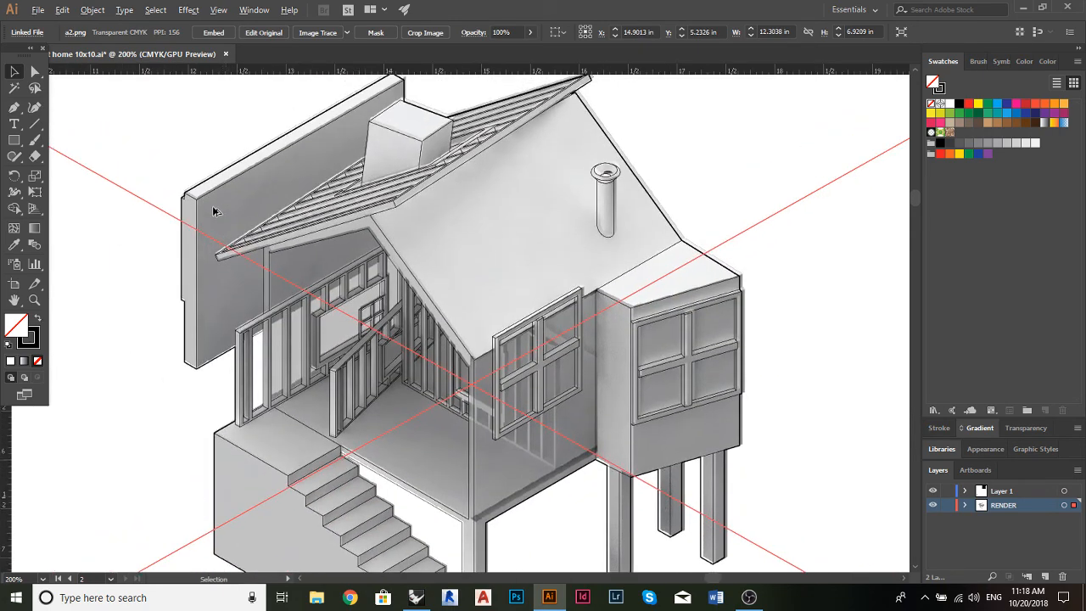
scroll(215, 217, "down", 4)
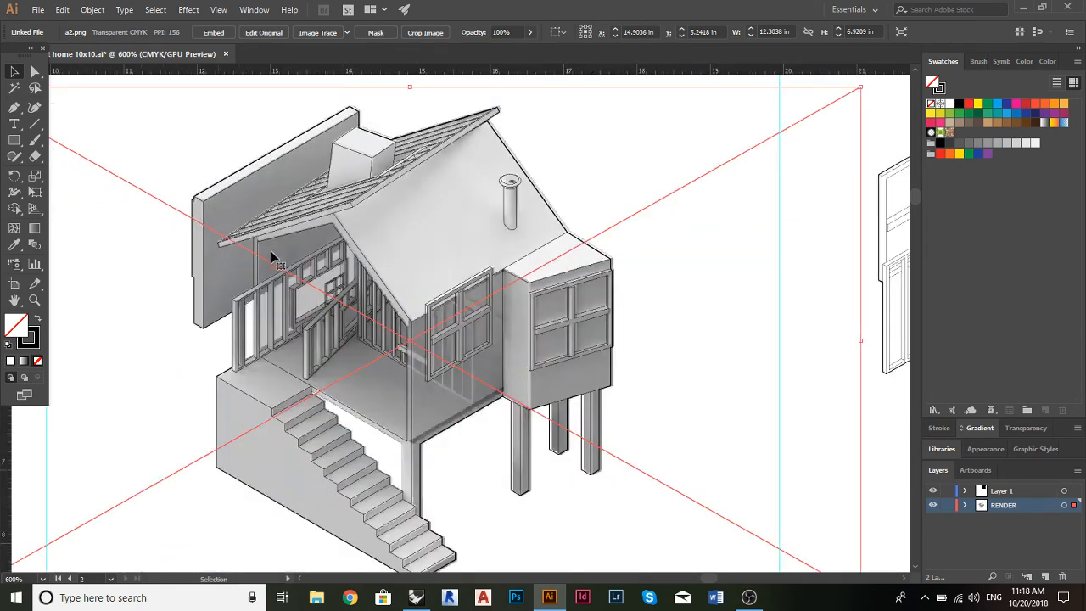
Shift the render slightly so its entry landing and stairs line up with the ad hoc linework
scroll(213, 382, "up", 5)
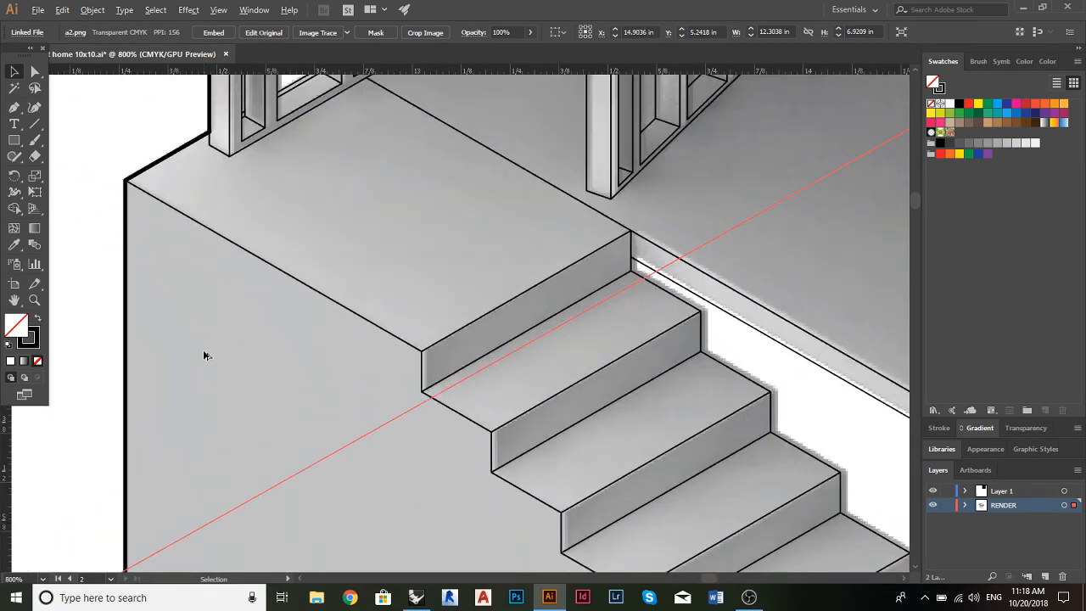
left_click_drag(203, 349, 210, 349)
scroll(223, 348, "down", 6)
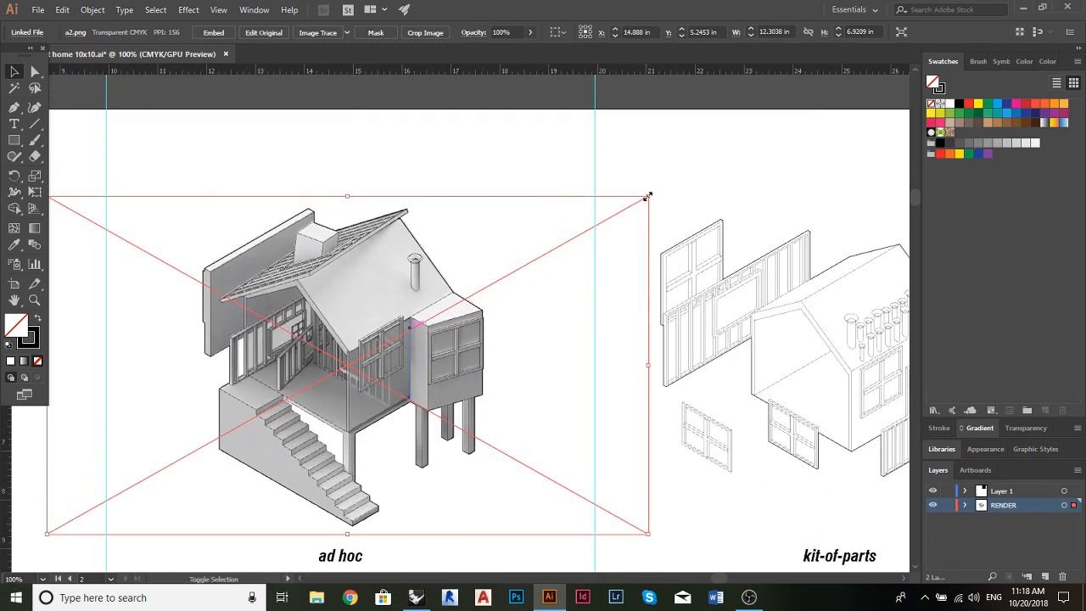
left_click_drag(647, 196, 648, 196)
scroll(400, 318, "left", 1)
key("ctrl+z")
scroll(376, 308, "left", 3)
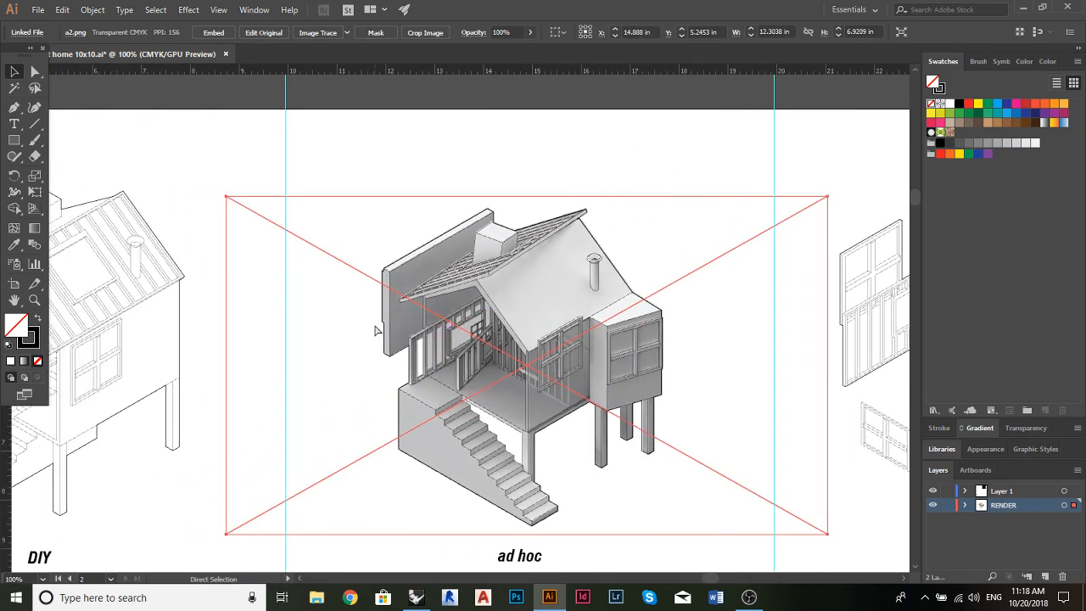
Reduce the render proportionally to about 12.21 × 6.87 in and align its back wall's upper corner with the linework
scroll(376, 323, "up", 3)
scroll(409, 246, "down", 3)
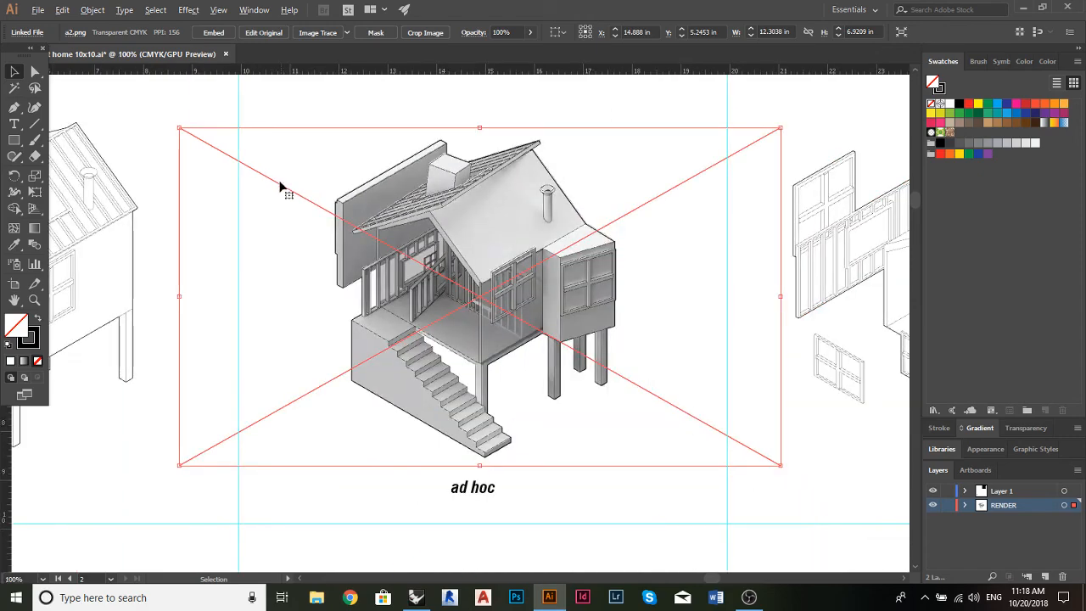
left_click_drag(183, 130, 187, 132)
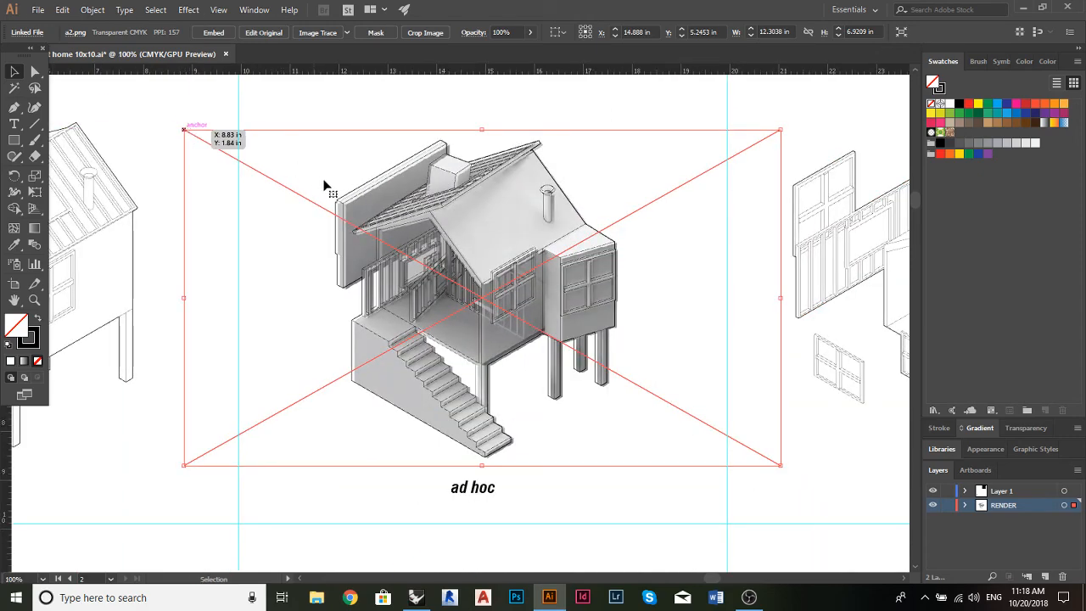
scroll(330, 188, "up", 4)
scroll(416, 248, "up", 2)
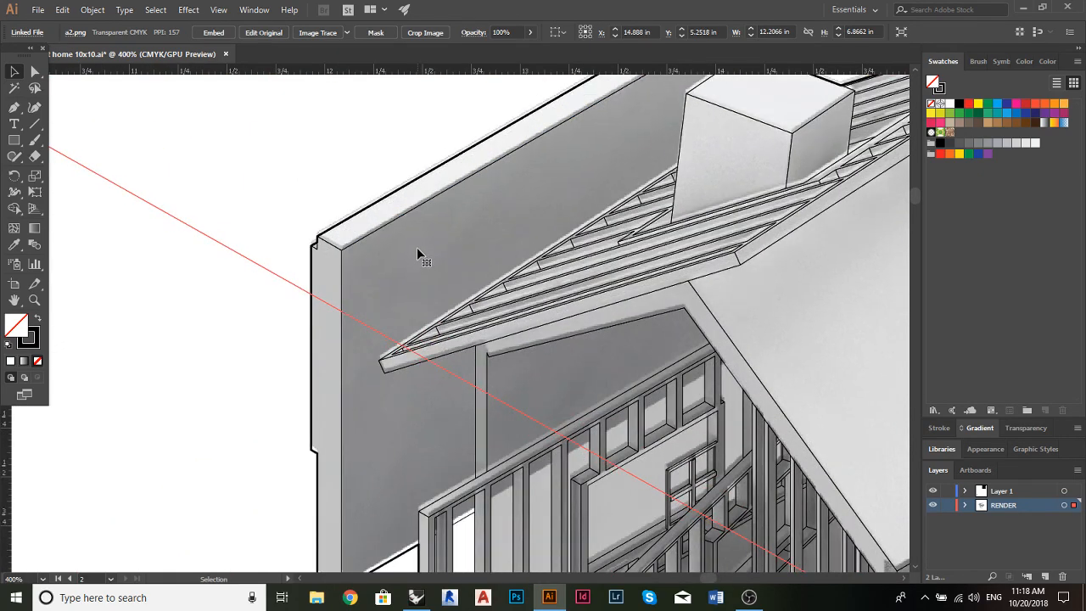
left_click_drag(382, 271, 376, 259)
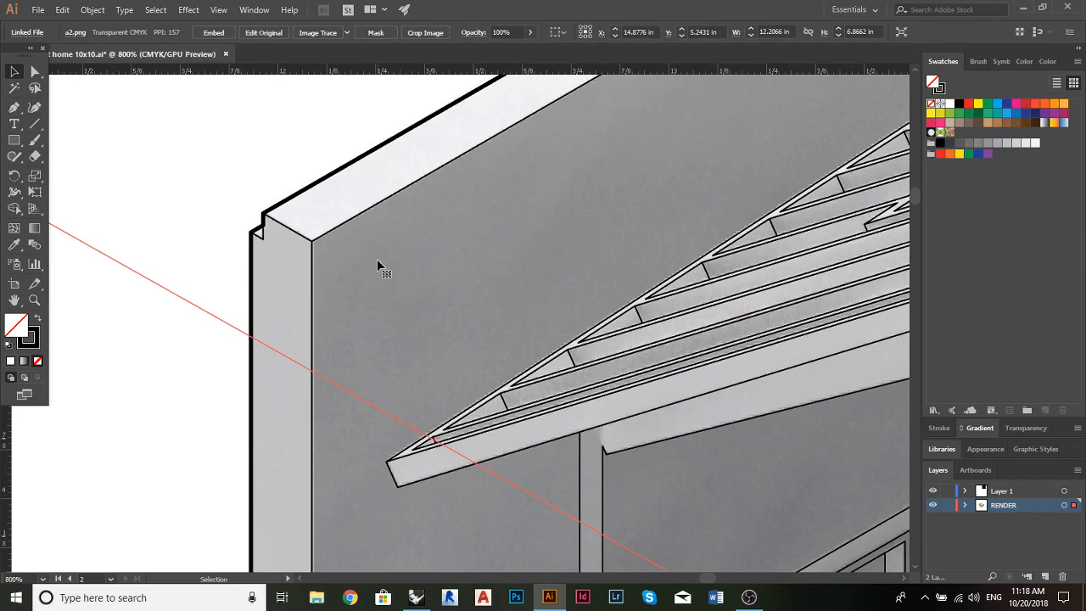
Fine-tune the render's position so the stair tread corners meet the stair lines of the ad hoc drawing
scroll(375, 249, "down", 5)
scroll(385, 263, "down", 1)
scroll(398, 280, "up", 2)
scroll(519, 397, "up", 2)
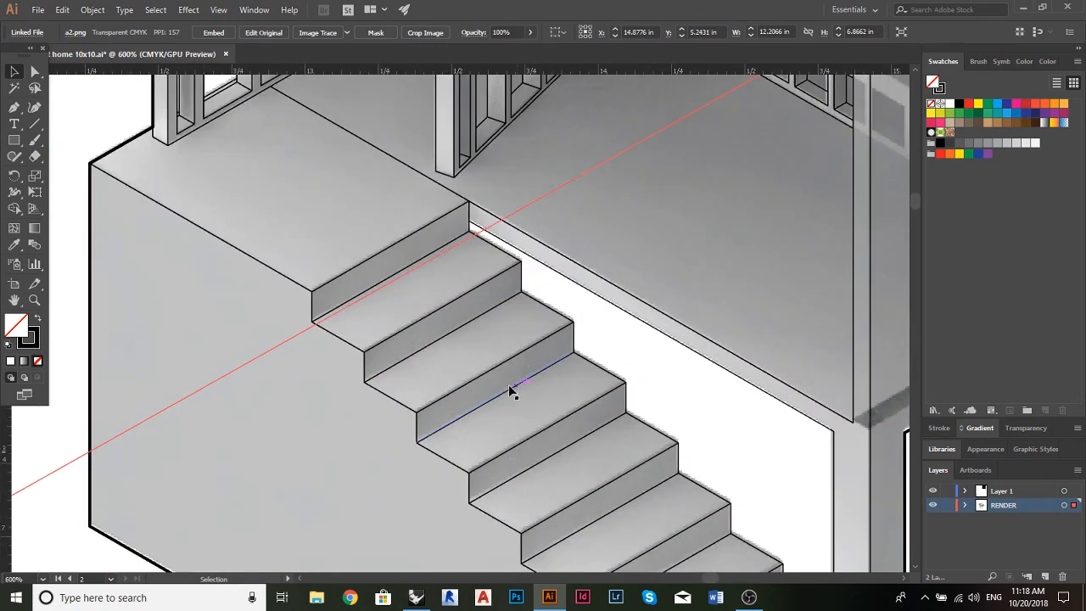
scroll(534, 299, "down", 1)
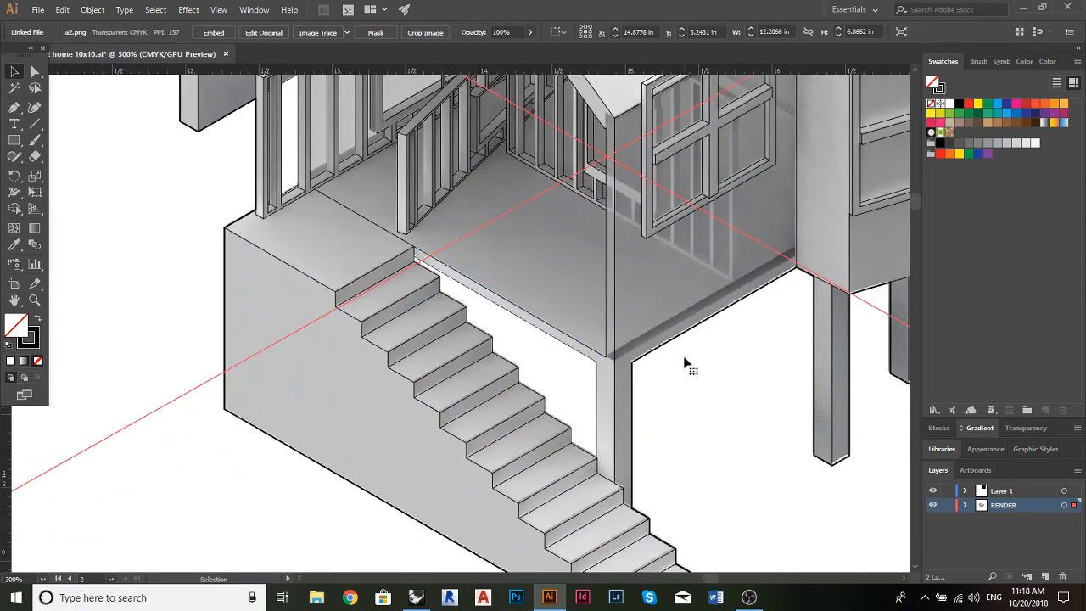
scroll(480, 359, "up", 5)
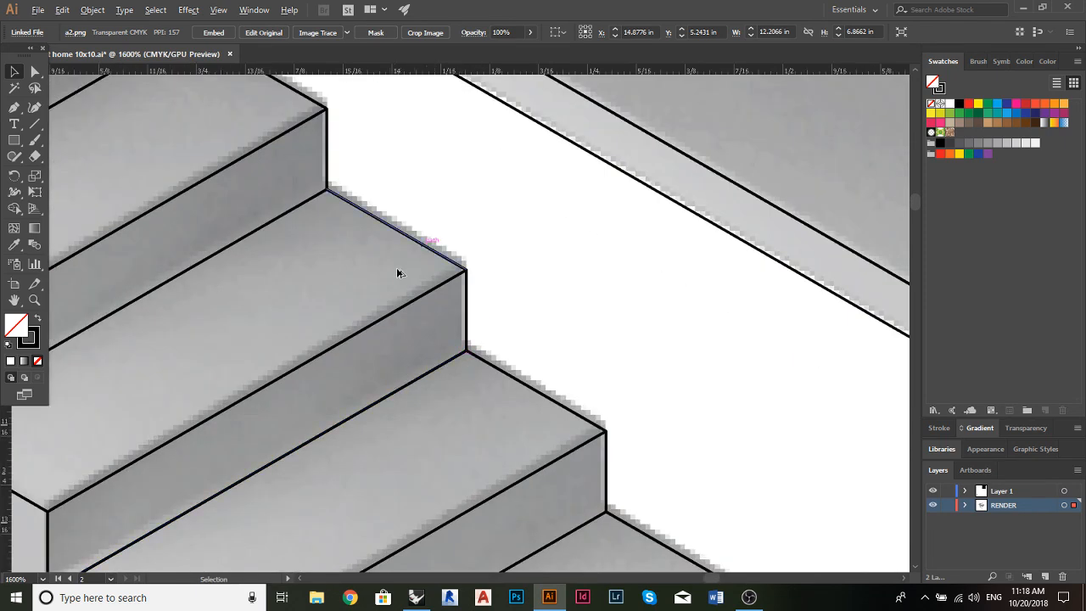
scroll(396, 269, "up", 1)
left_click_drag(385, 278, 365, 289)
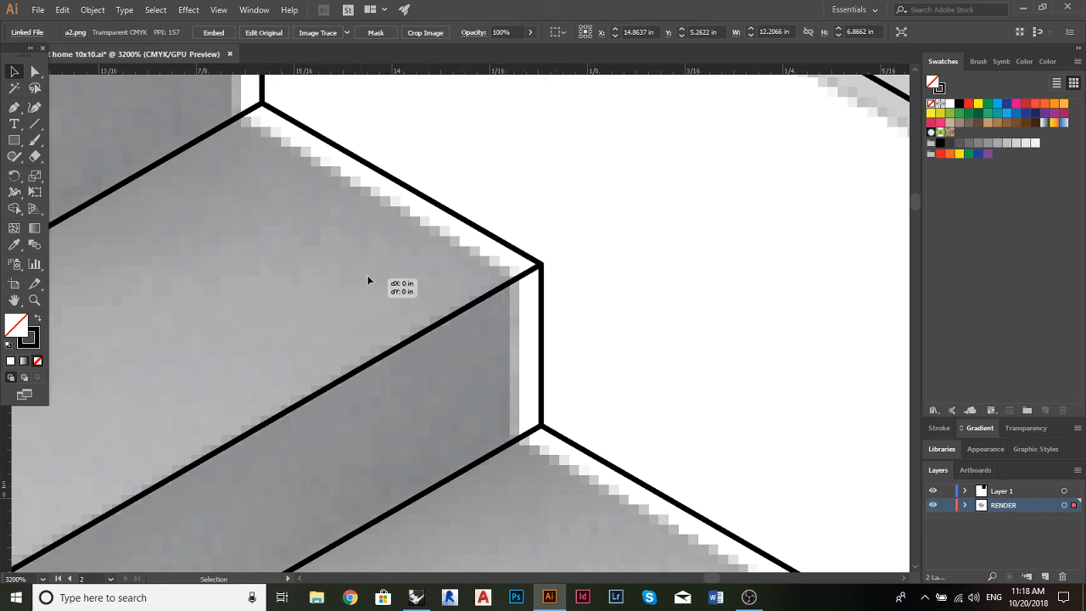
mouse_move(367, 275)
left_mouse_down()
mouse_move(381, 269)
mouse_move(370, 276)
left_mouse_up()
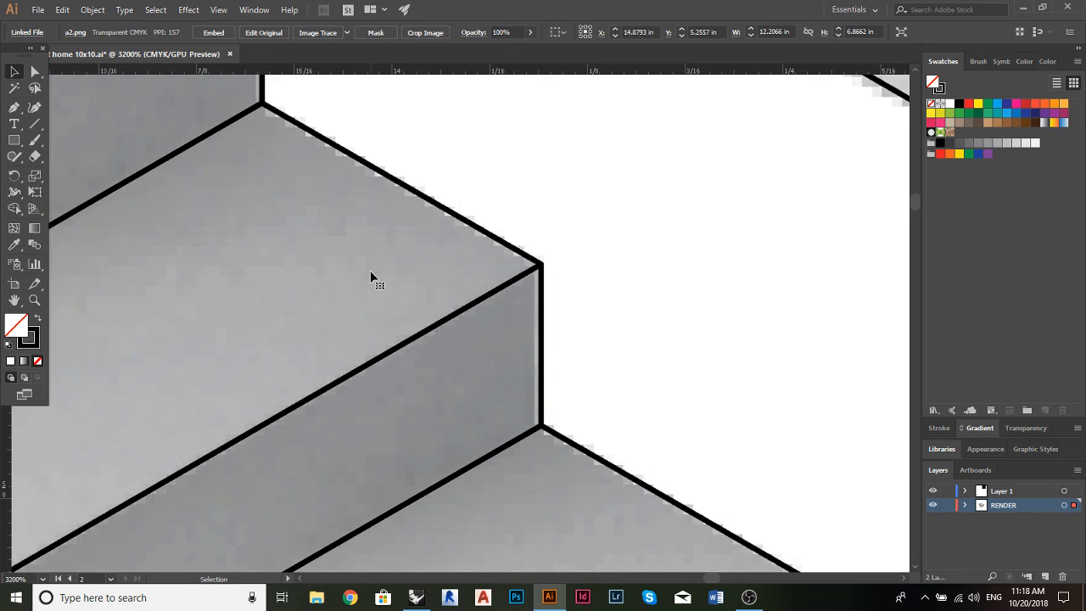
scroll(353, 178, "up", 2)
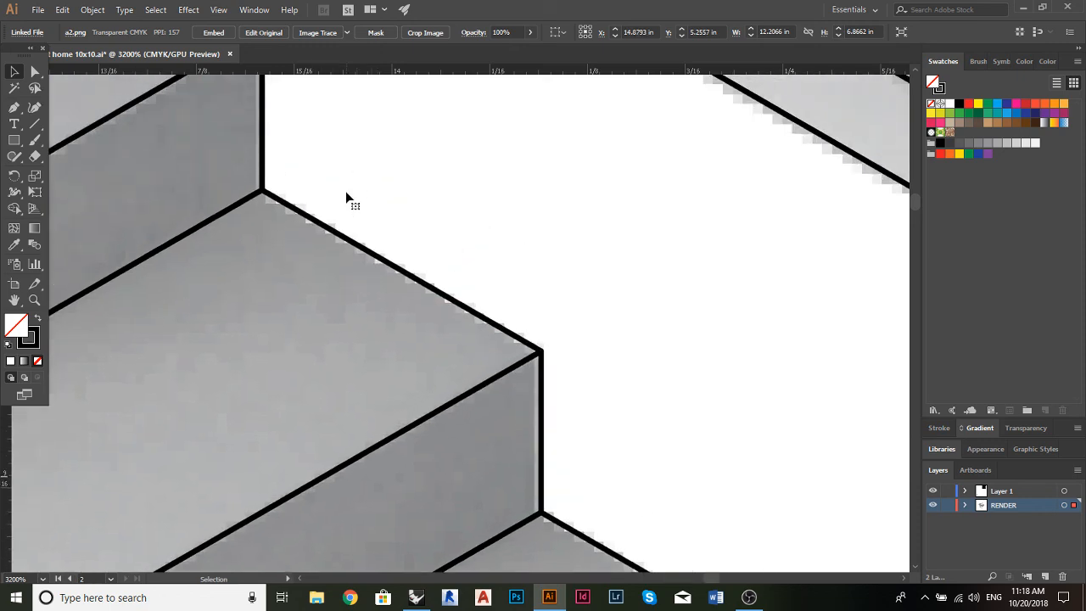
key("super")
left_click(743, 317)
scroll(479, 346, "up", 1)
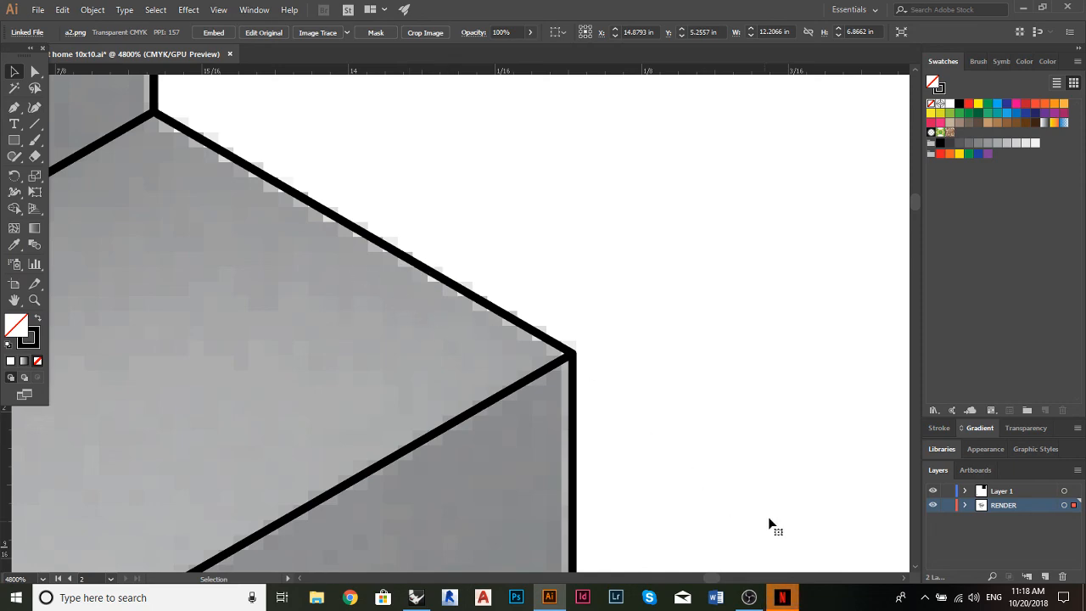
left_click(781, 597)
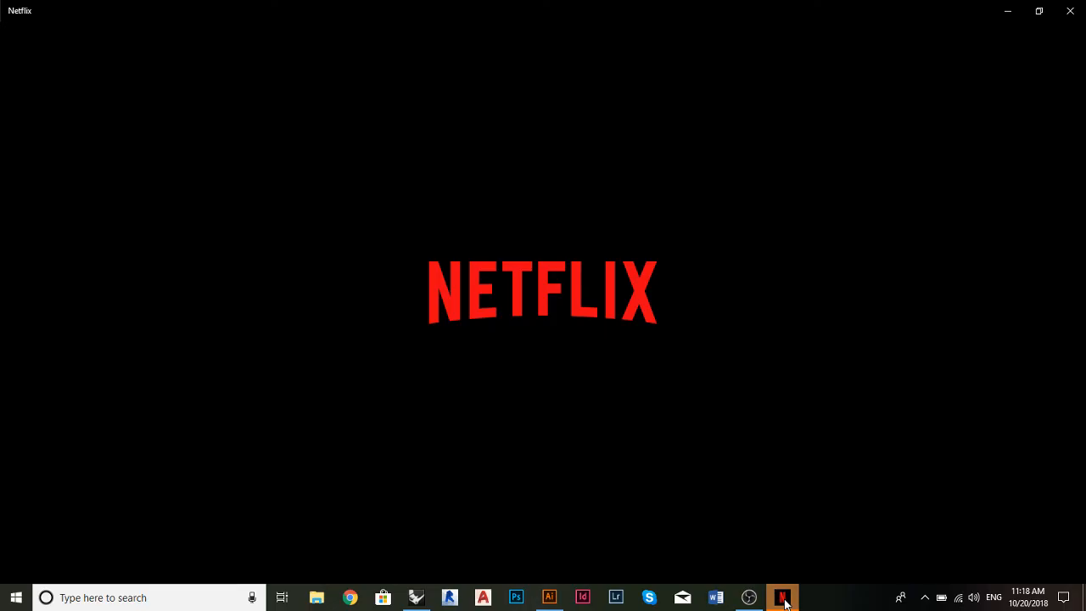
left_click(1070, 10)
Shift the render slightly to fit the floor slab's edge beside the stairs to the linework
scroll(323, 330, "down", 2)
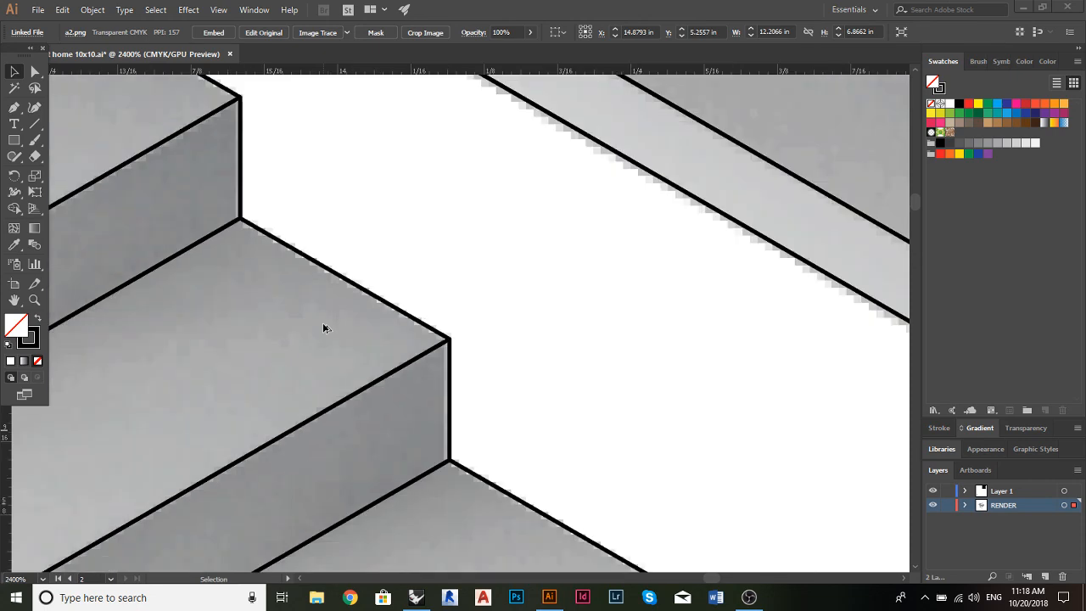
scroll(323, 325, "left", 3)
scroll(374, 307, "down", 1)
scroll(376, 307, "left", 1)
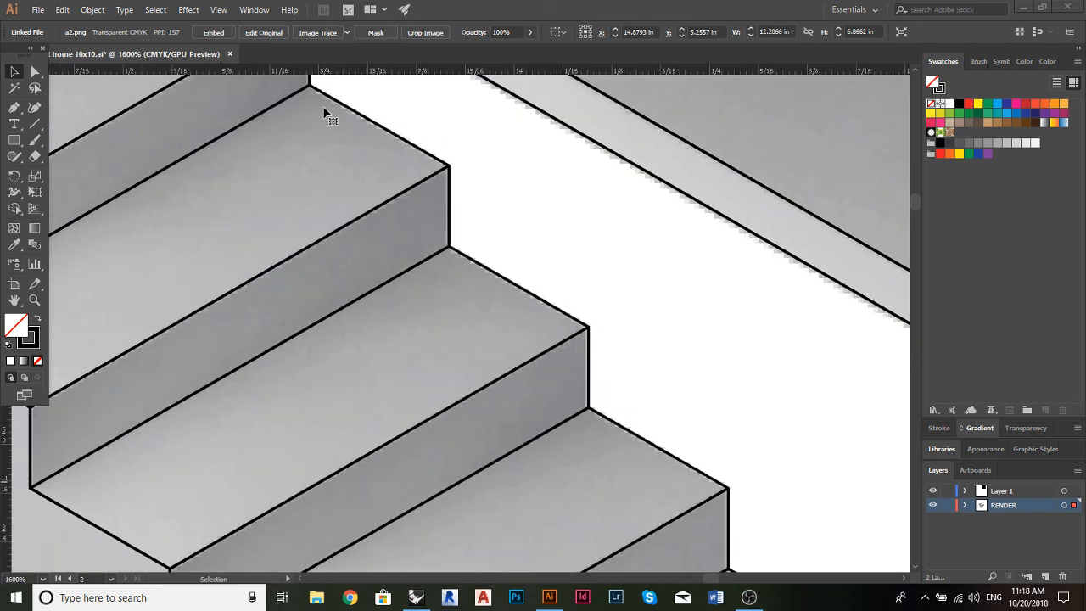
scroll(323, 111, "down", 5)
scroll(393, 126, "up", 7)
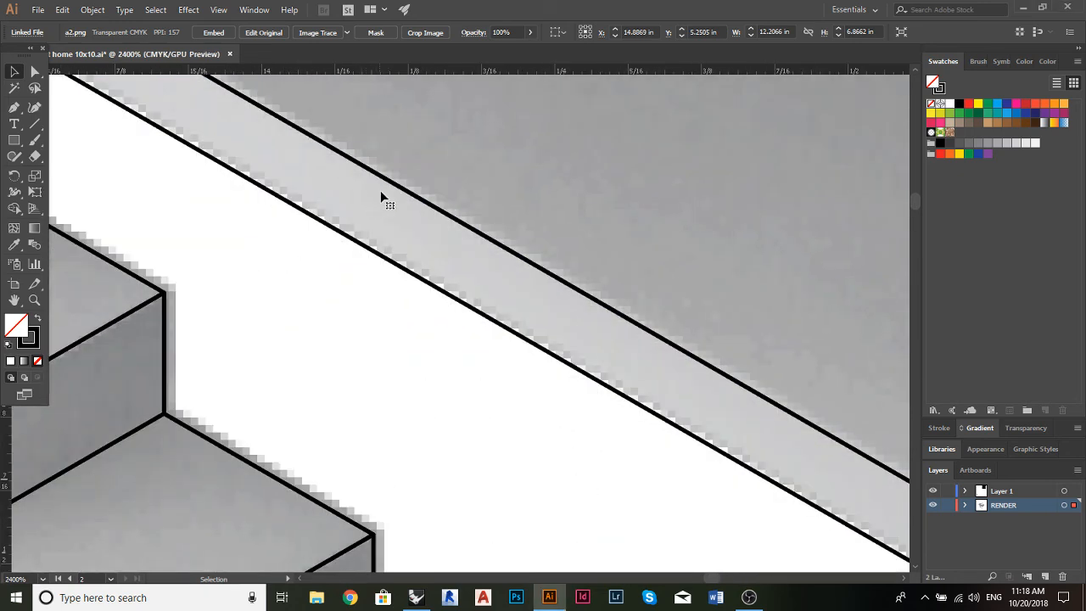
Realign the render's back wall corner with the matching corner of the ad hoc line drawing
scroll(380, 192, "down", 5)
scroll(387, 195, "down", 6)
scroll(399, 223, "up", 4)
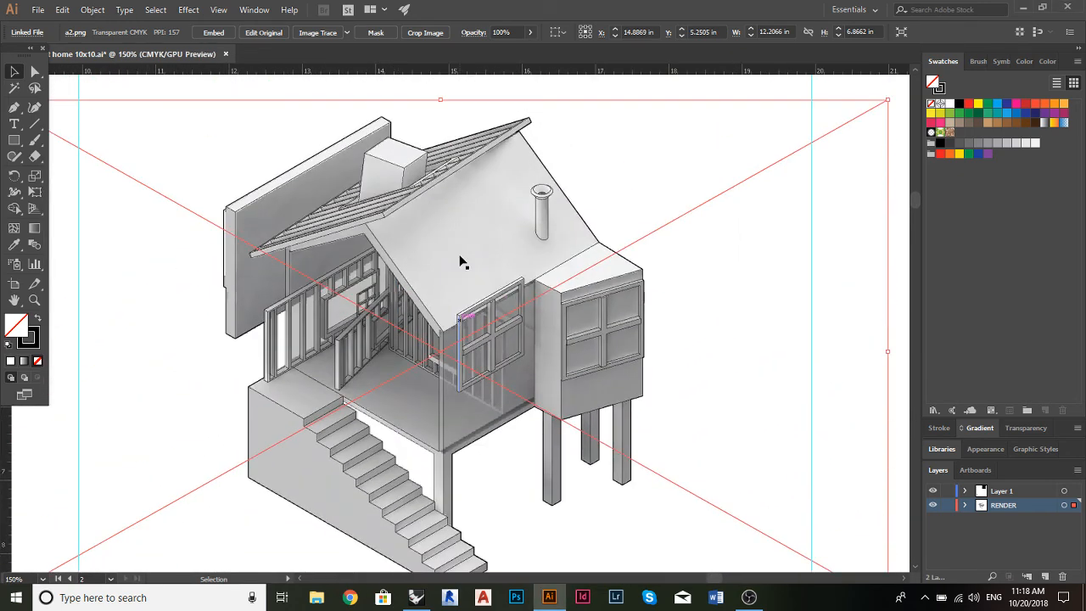
scroll(288, 241, "up", 7)
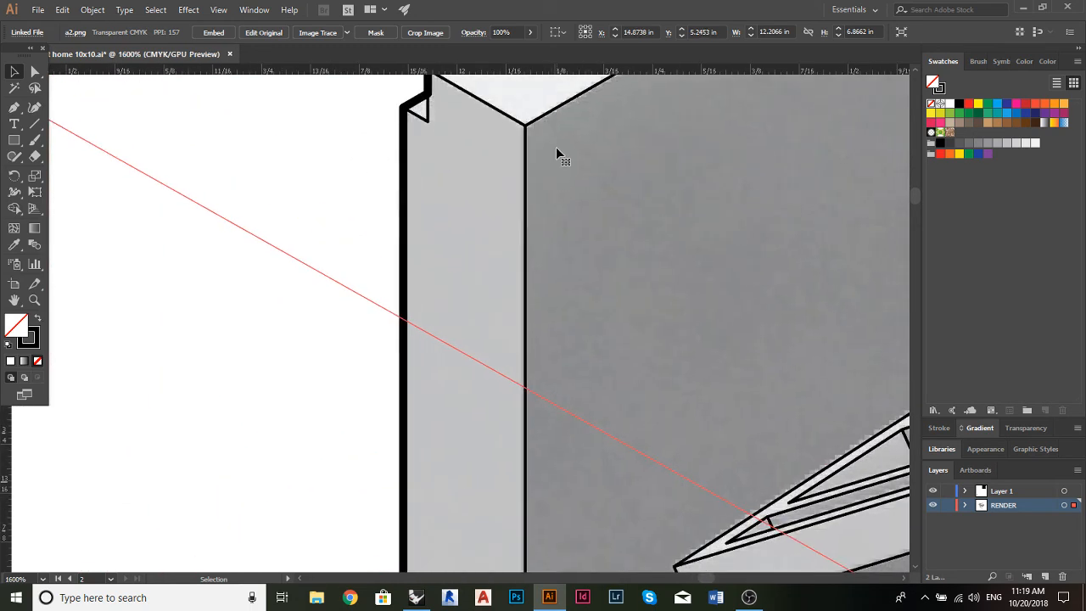
scroll(561, 140, "down", 3)
scroll(560, 480, "down", 4)
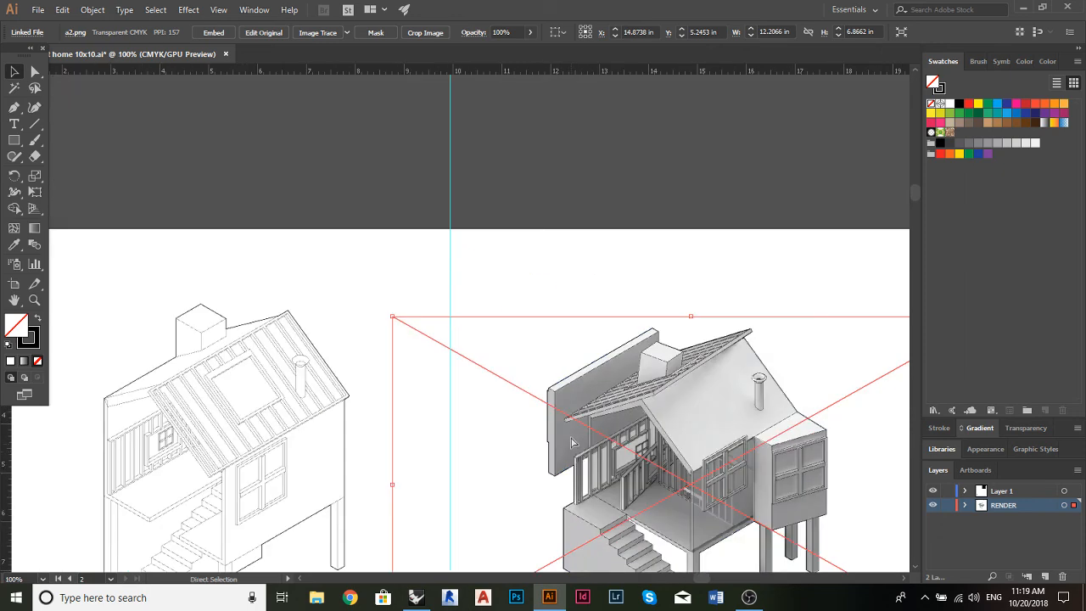
Enlarge the render proportionally from its lower-right corner to about 12.22 × 6.88 in
scroll(680, 437, "up", 3)
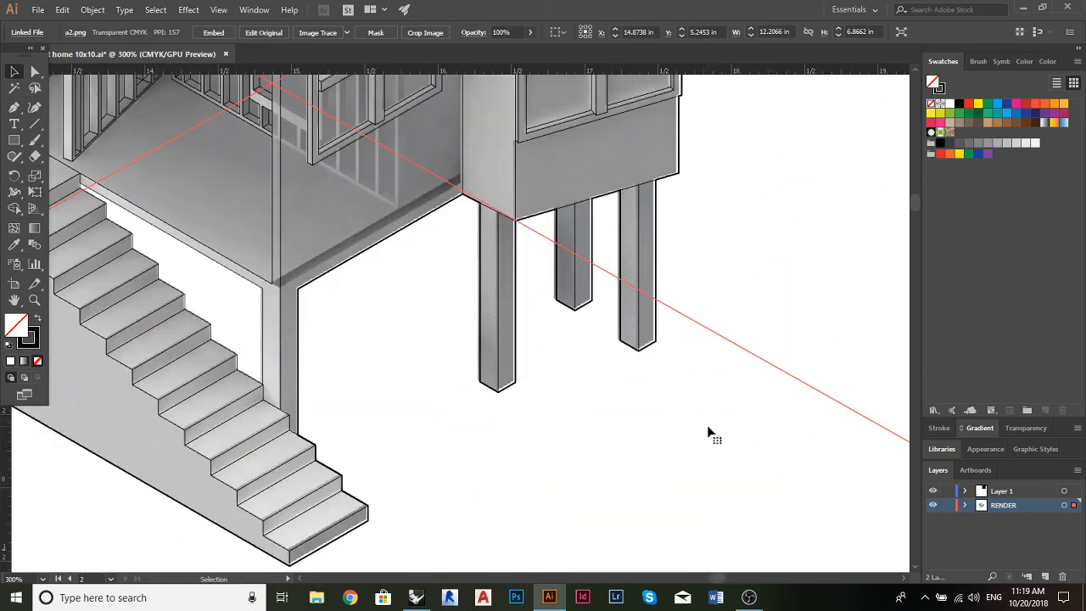
scroll(707, 428, "down", 1)
scroll(714, 428, "down", 2)
scroll(744, 436, "right", 6)
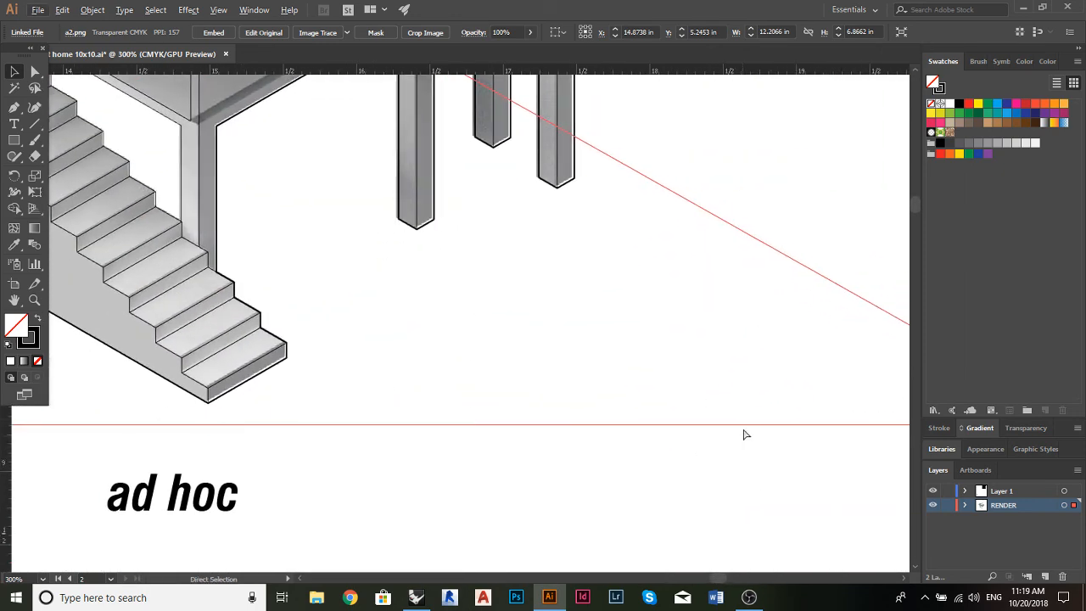
scroll(780, 419, "right", 1)
scroll(794, 424, "up", 2)
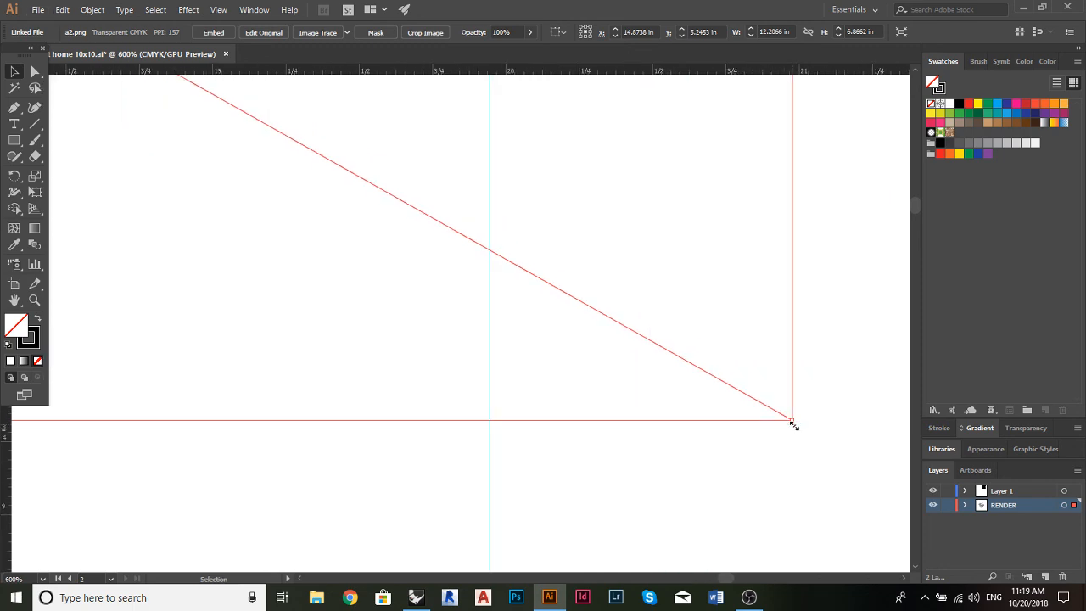
left_click_drag(791, 420, 797, 426)
scroll(797, 426, "down", 4)
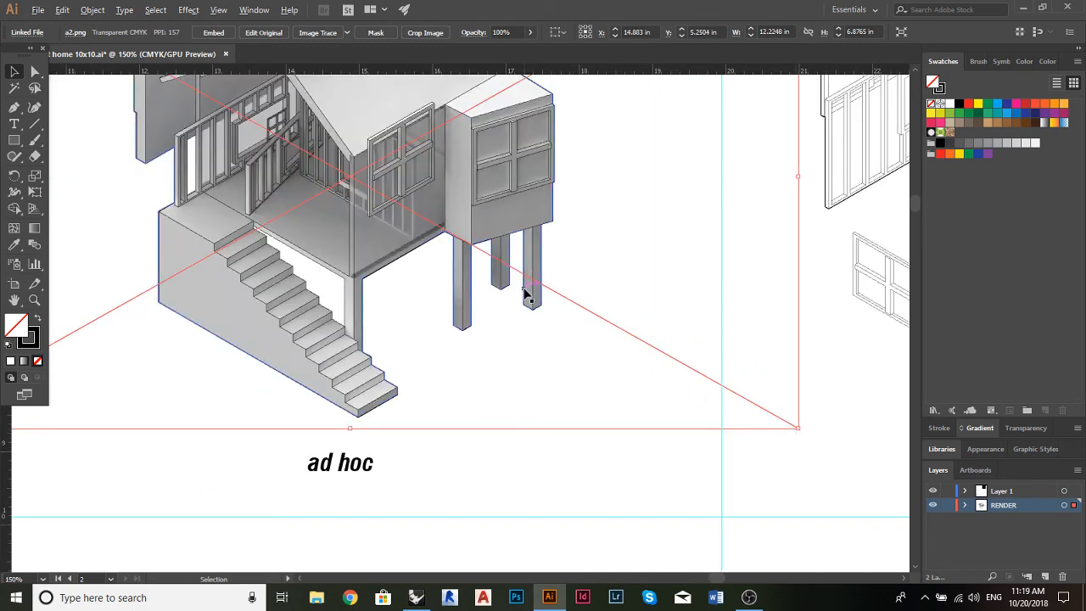
Nudge the enlarged render so the inner top corner of its back wall meets the ad hoc linework
scroll(538, 306, "up", 3)
scroll(517, 343, "down", 4)
scroll(517, 343, "up", 2)
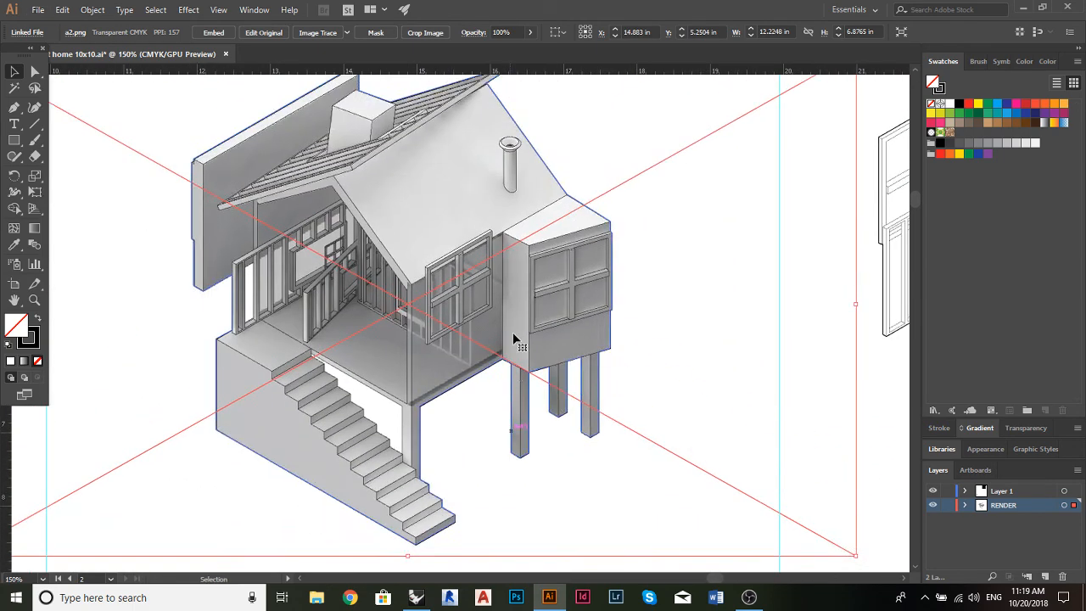
scroll(517, 343, "up", 1)
scroll(517, 344, "left", 2)
scroll(518, 342, "left", 1)
scroll(321, 197, "up", 3)
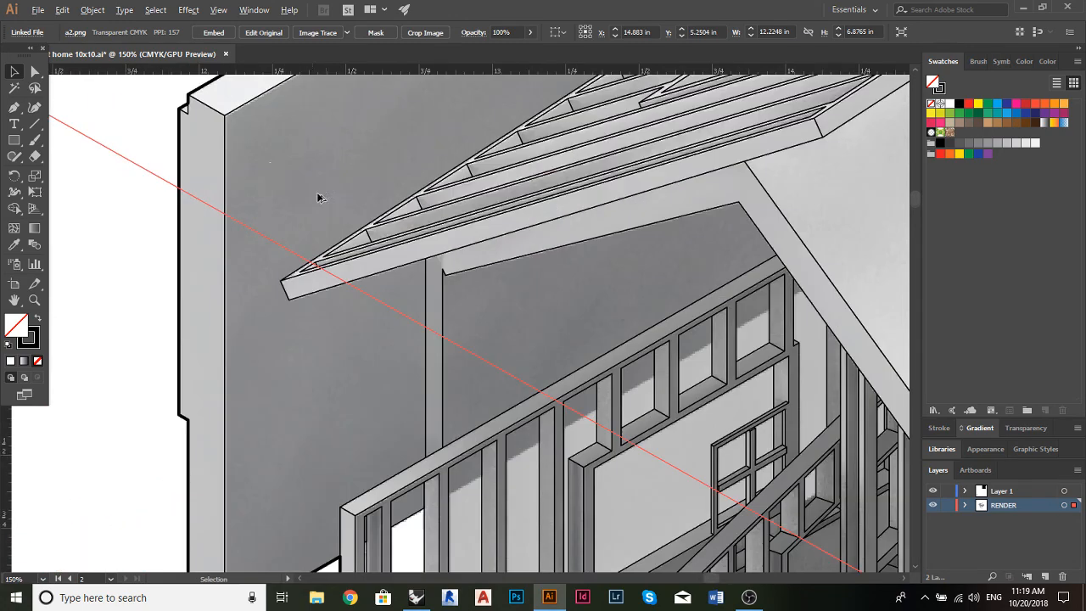
scroll(234, 128, "up", 2)
scroll(234, 115, "up", 1)
scroll(233, 127, "up", 1)
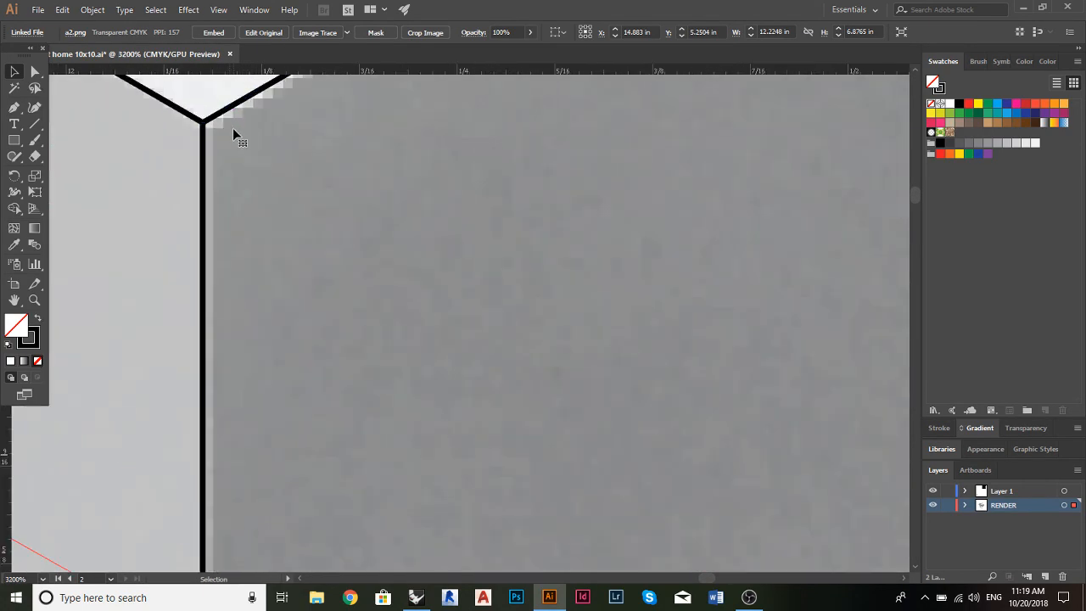
left_click_drag(234, 129, 229, 127)
scroll(229, 125, "down", 6)
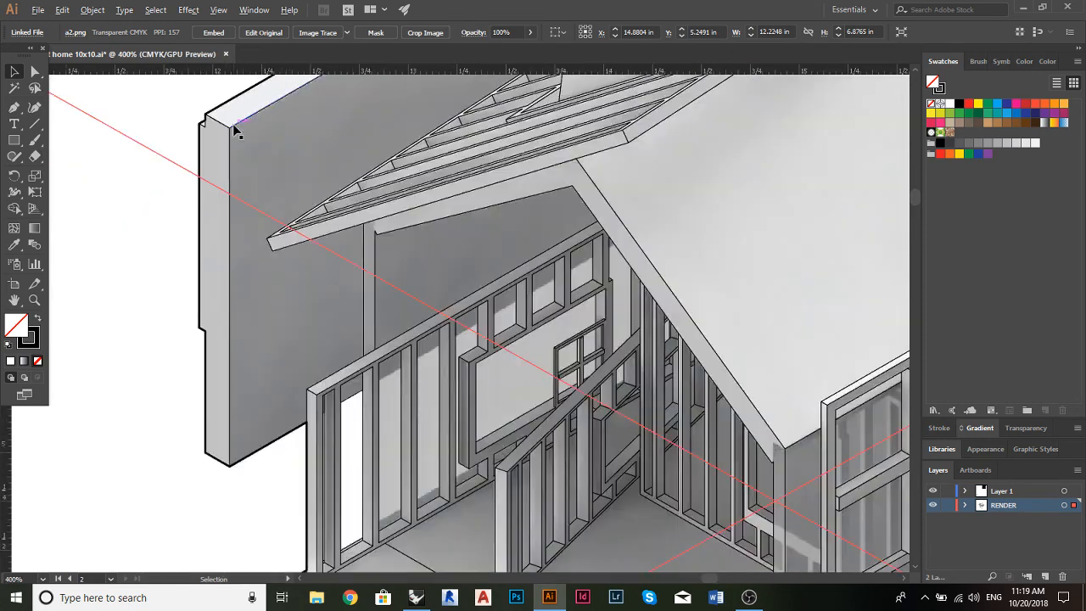
Enlarge the render proportionally from its lower-right corner to about 12.23 × 6.88 in
scroll(692, 357, "down", 2)
scroll(763, 415, "up", 5)
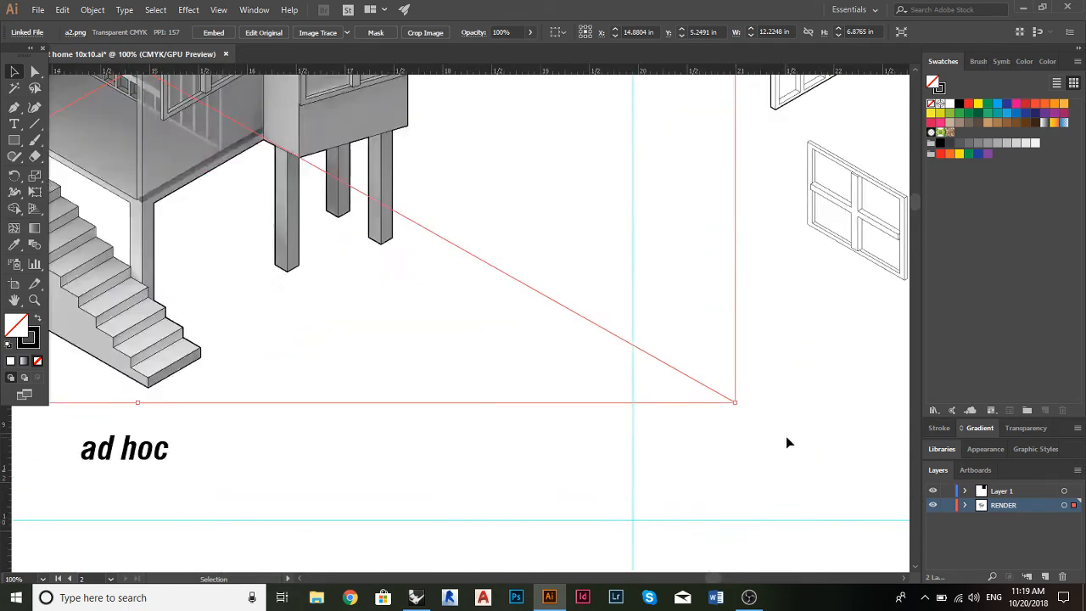
left_click_drag(642, 306, 646, 309)
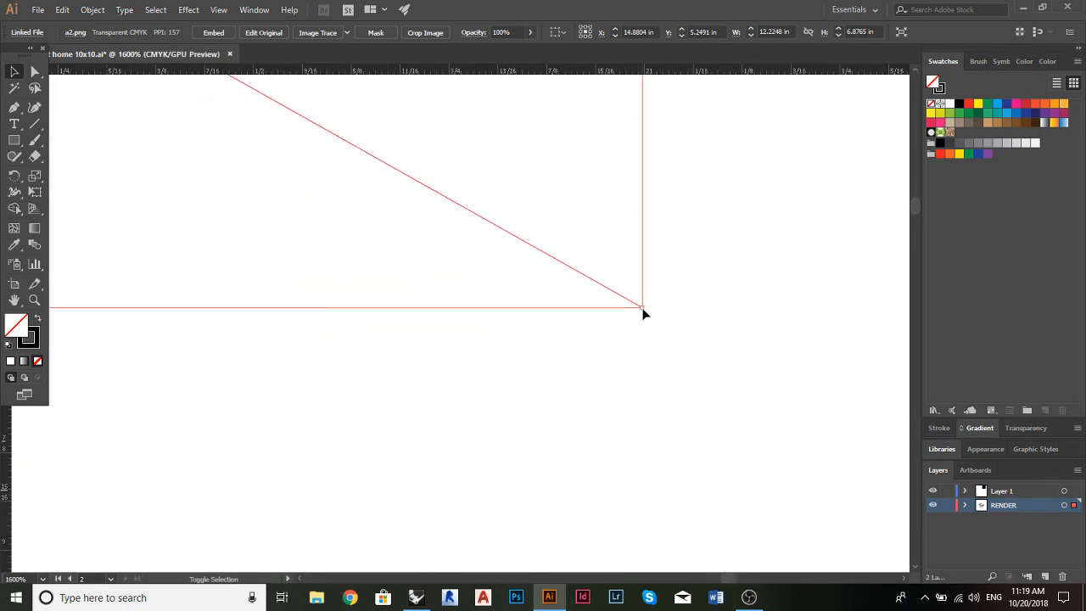
scroll(644, 311, "down", 8)
scroll(555, 242, "left", 3)
scroll(545, 252, "up", 5)
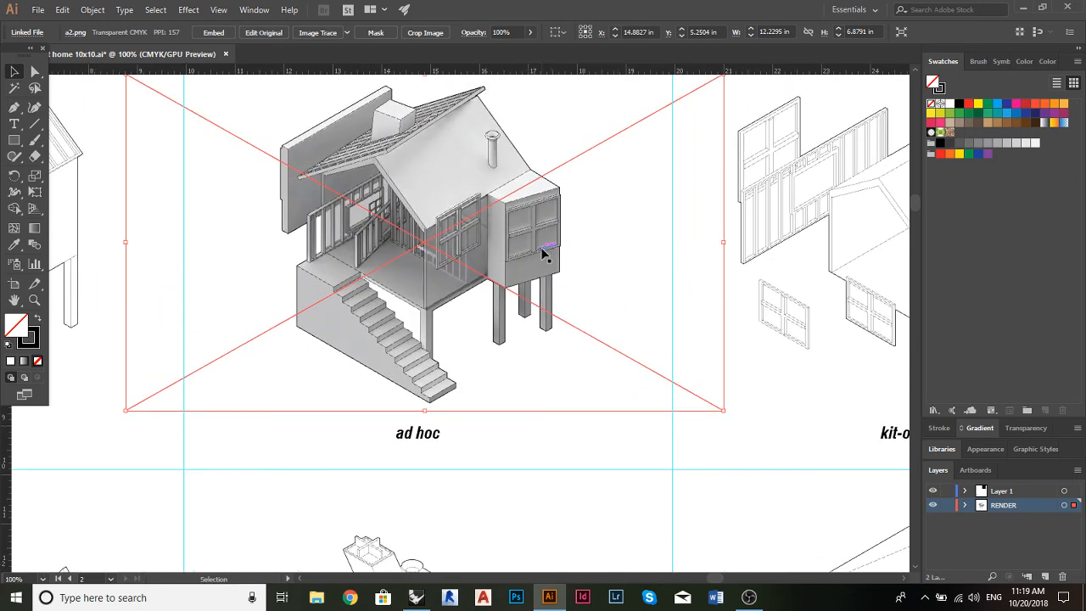
Deselect the render to examine its fit with the ad hoc linework, and select it again
scroll(563, 417, "left", 2)
left_click(410, 88)
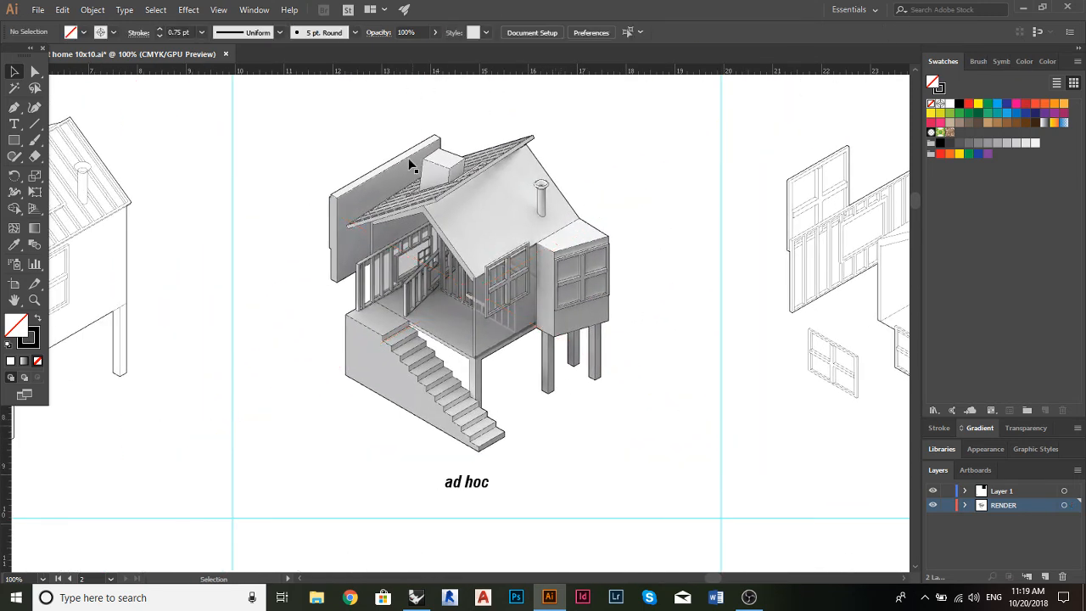
scroll(489, 296, "down", 2)
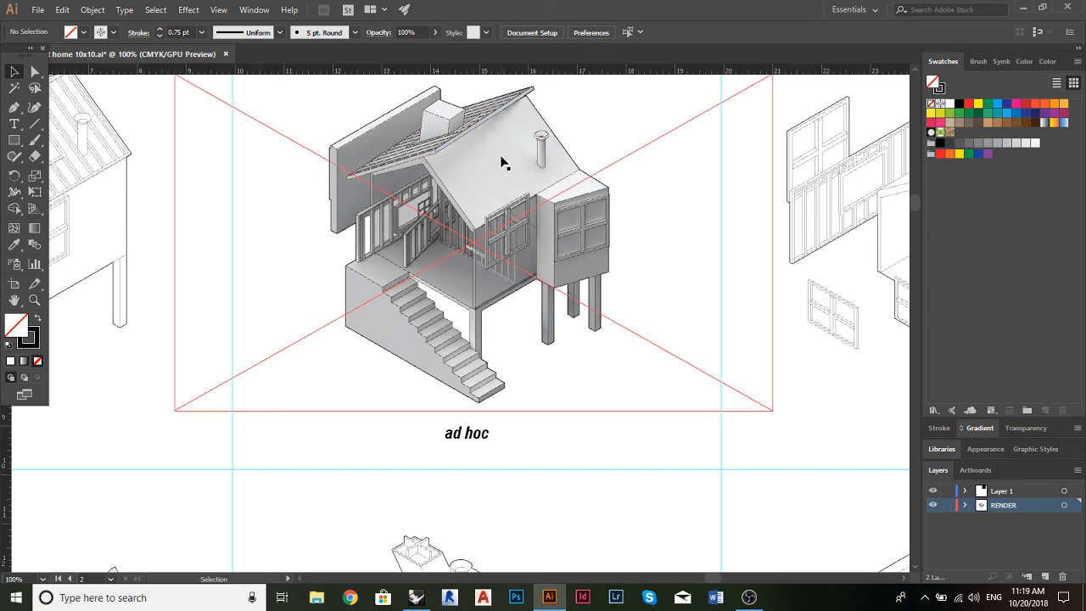
left_click(501, 161)
scroll(556, 288, "up", 1)
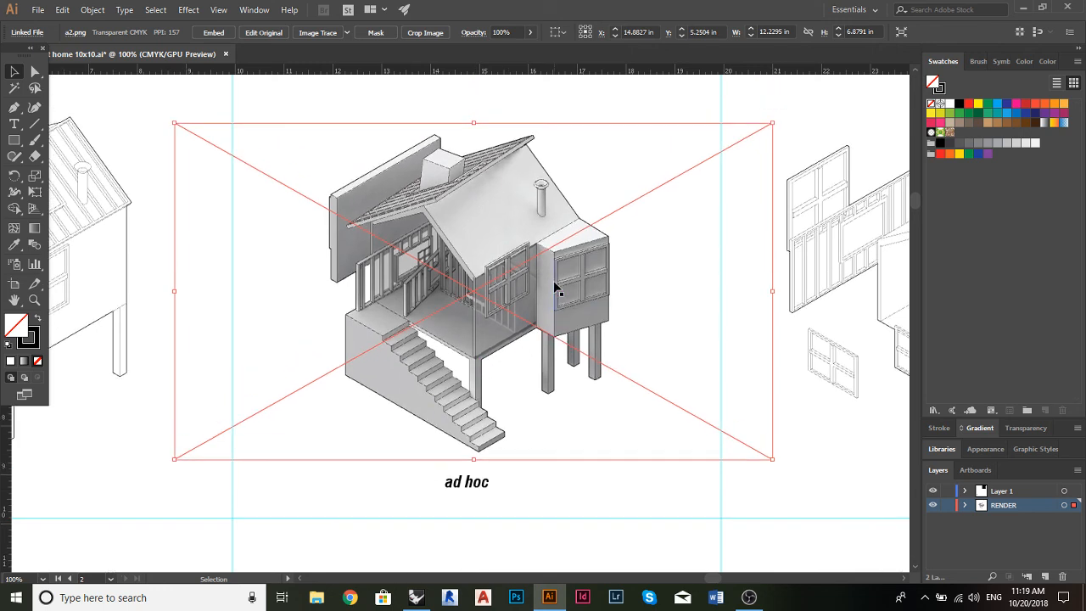
Set the render's opacity to 75% and deselect it to judge the shading beneath the ad hoc linework
left_click(506, 32)
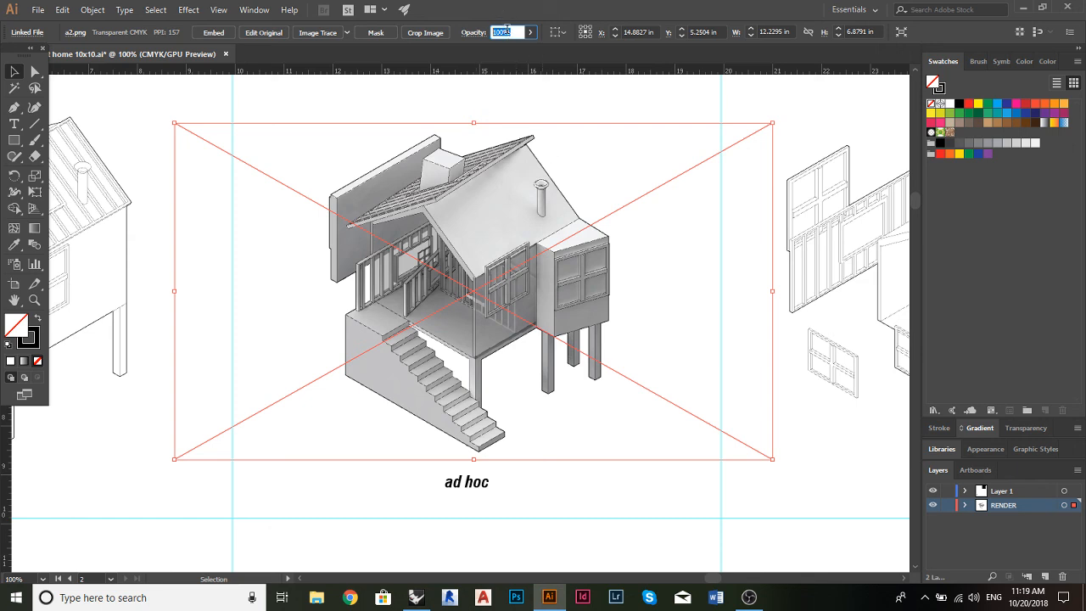
type("75")
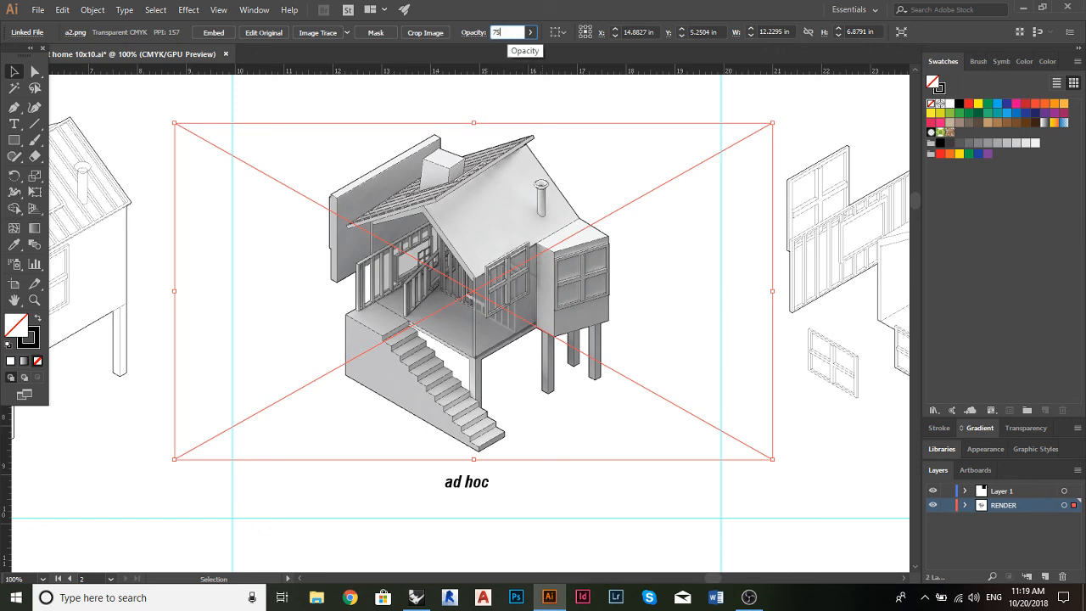
key("Return")
left_click(484, 77)
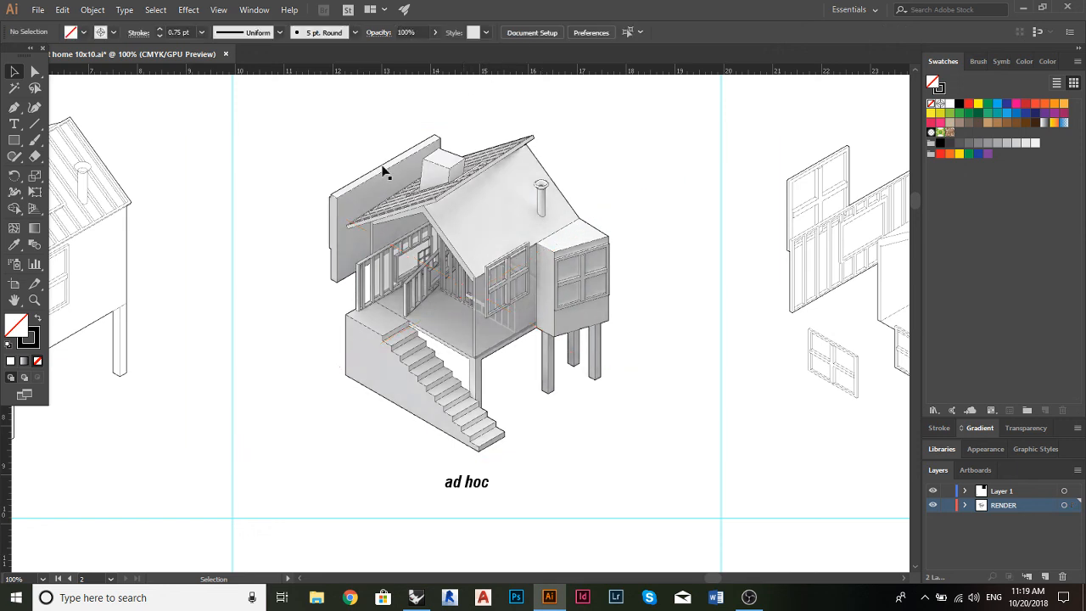
Select the render again and lower its opacity to 10%
left_click(494, 194)
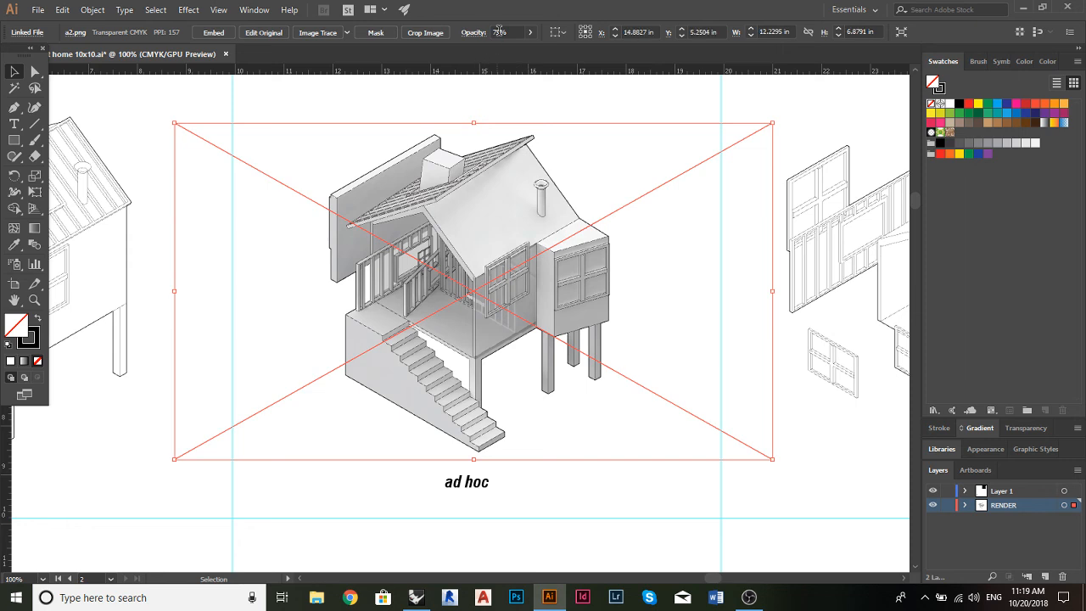
left_click(500, 32)
type("10")
key("Return")
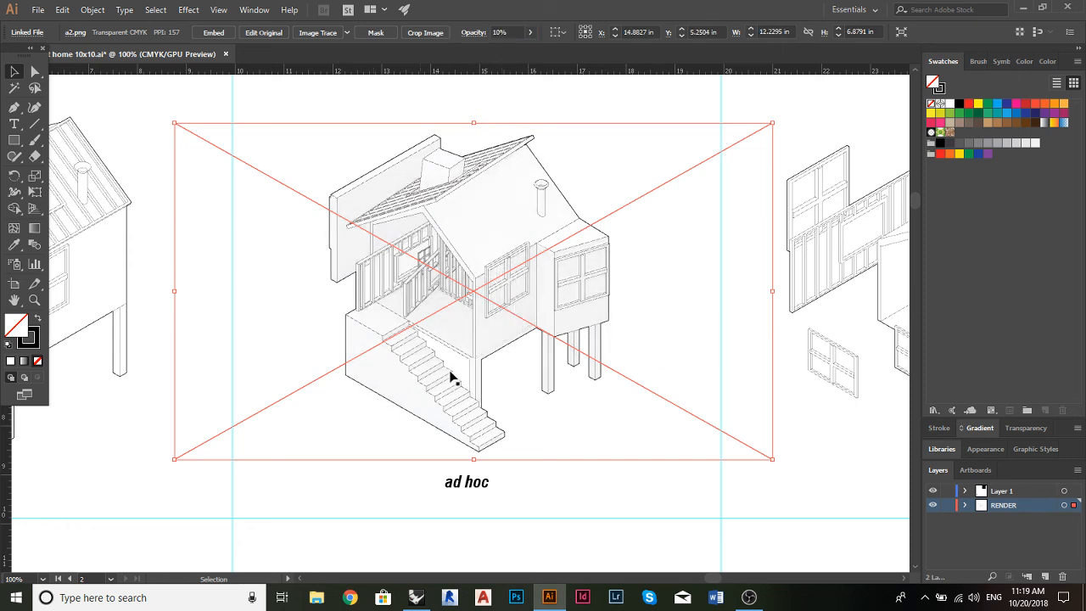
Set the render's opacity to 25% and check the shading against the linework
left_click(502, 31)
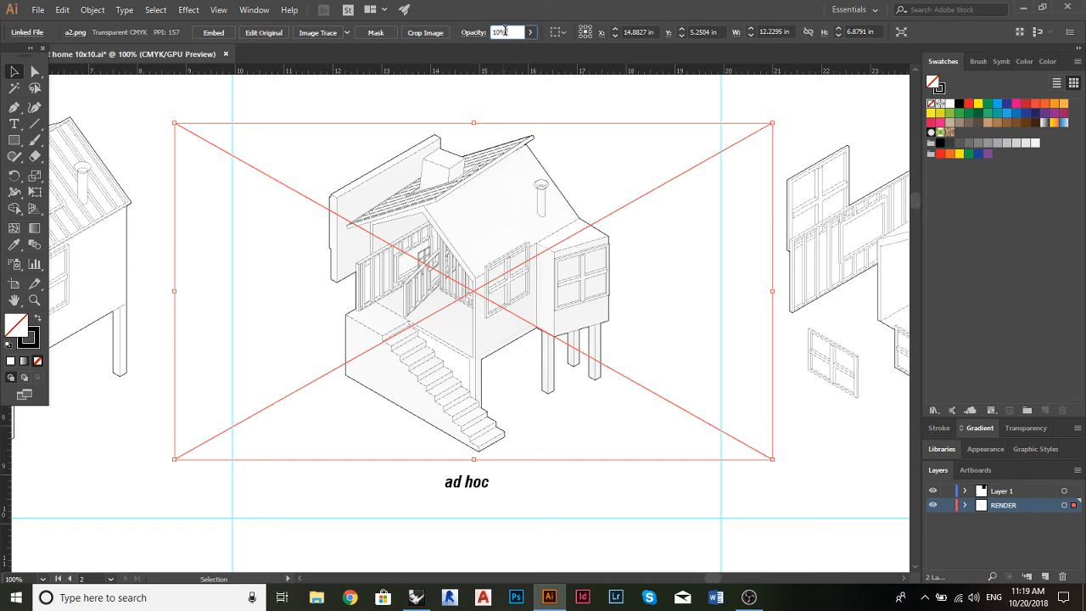
type("25")
key("Return")
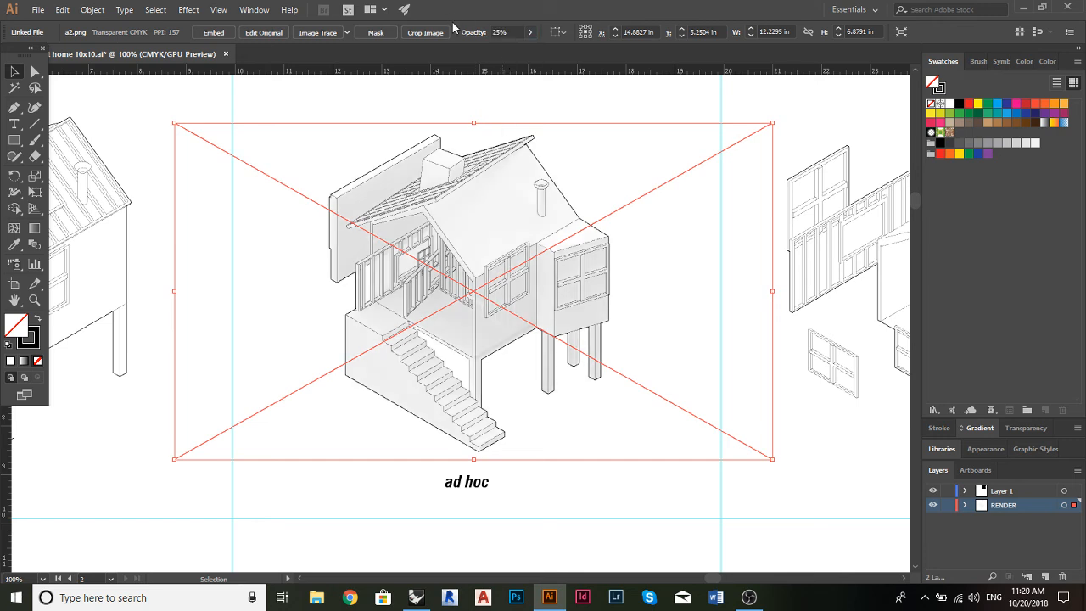
scroll(448, 346, "down", 3)
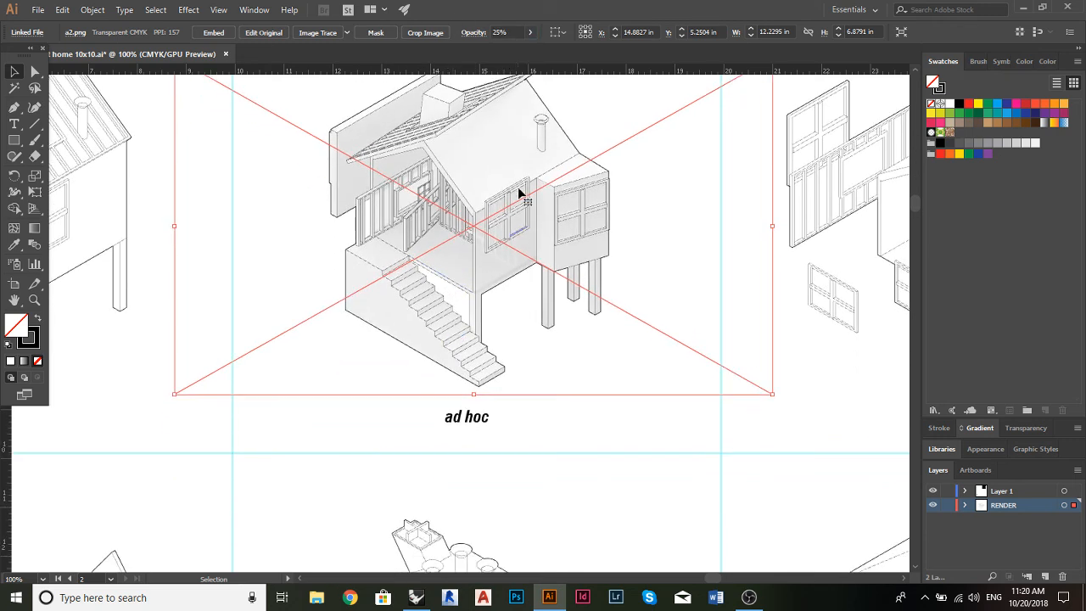
scroll(565, 165, "up", 1)
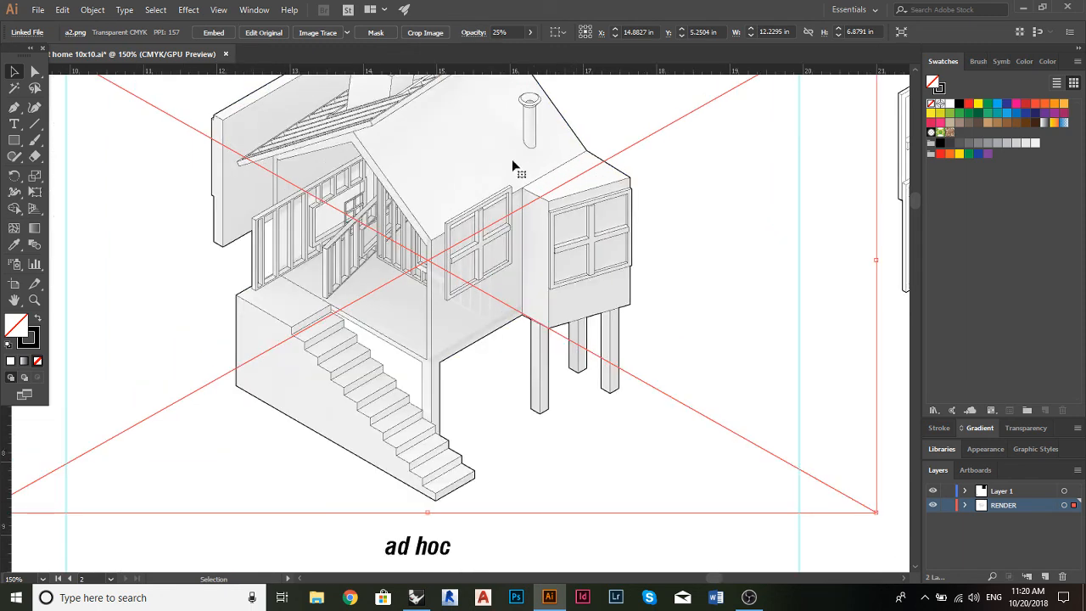
Set the render's opacity to 60%
left_click(505, 31)
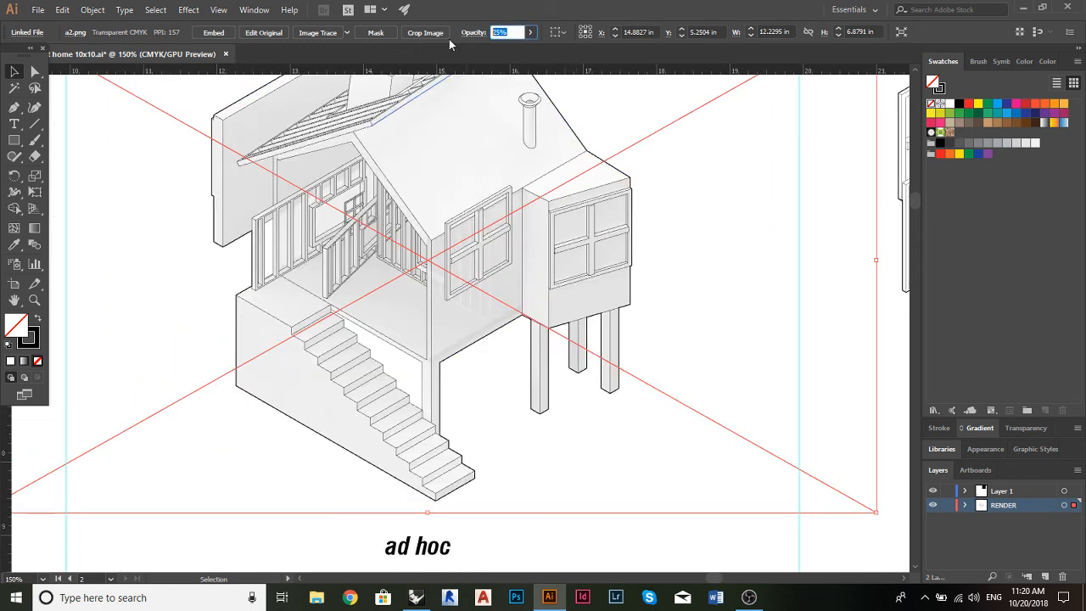
scroll(270, 133, "up", 3)
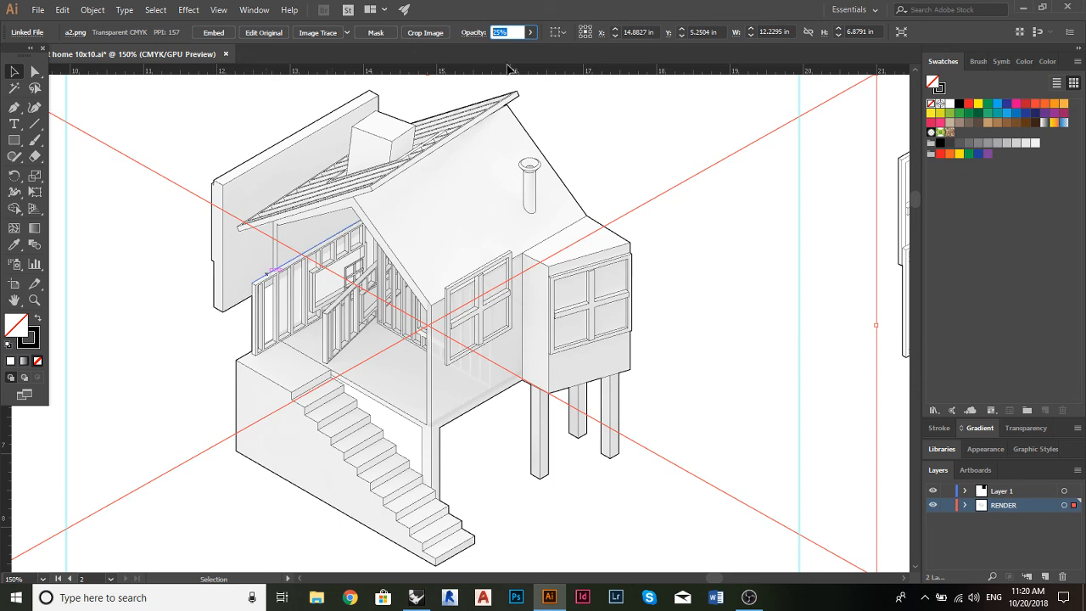
type("60")
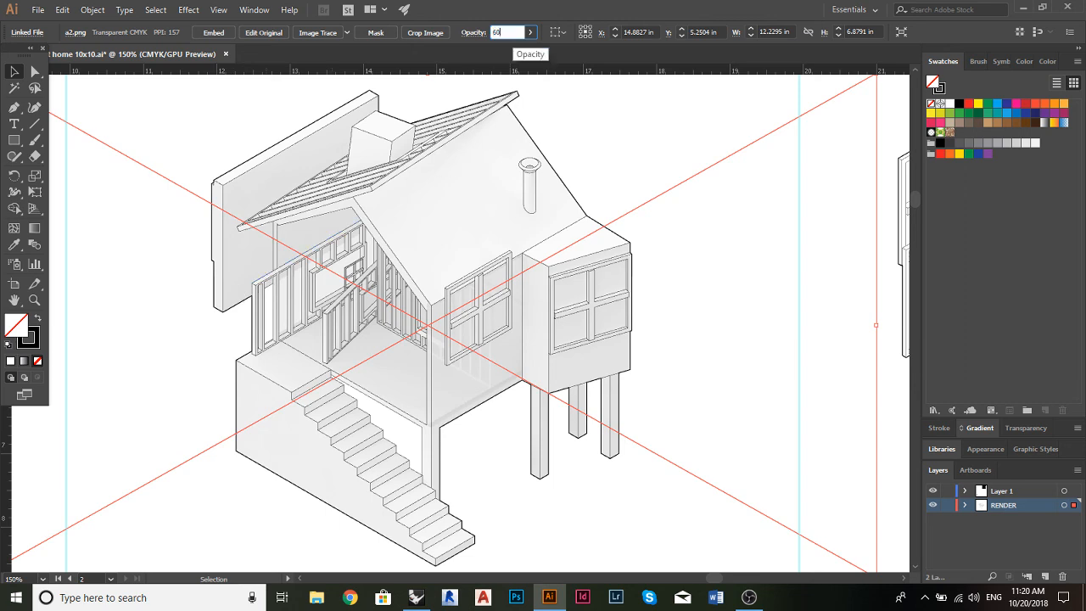
key("Return")
scroll(692, 272, "up", 2)
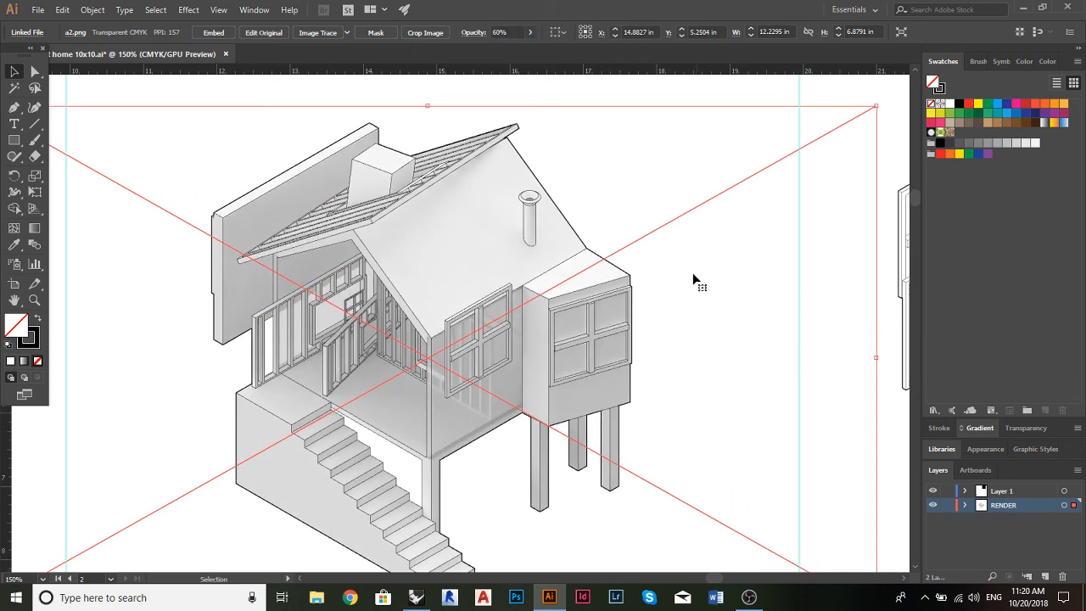
Examine the render's shading and fit at the chimney pipe, roof and stairs, then deselect it and compare with the neighbouring houses
scroll(534, 212, "up", 4)
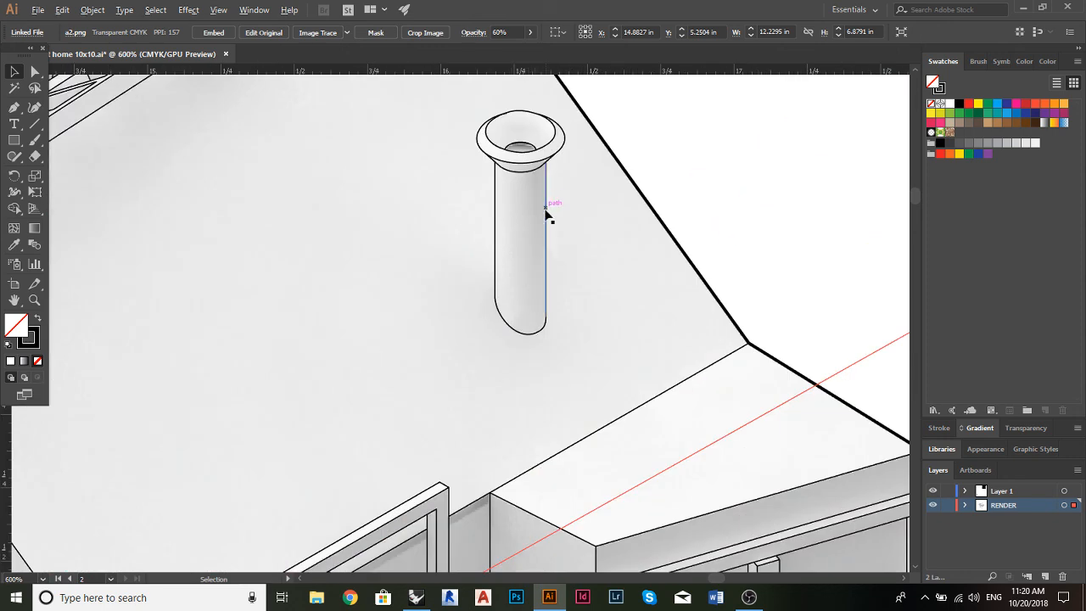
scroll(542, 220, "down", 5)
scroll(386, 326, "up", 1)
left_click_drag(373, 338, 412, 266)
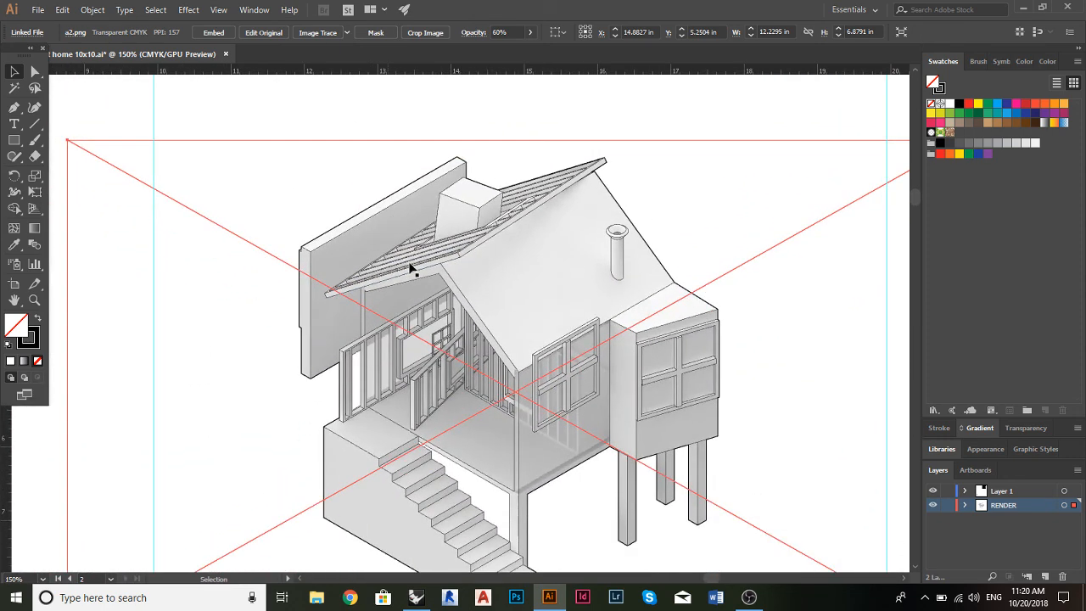
scroll(496, 212, "up", 2)
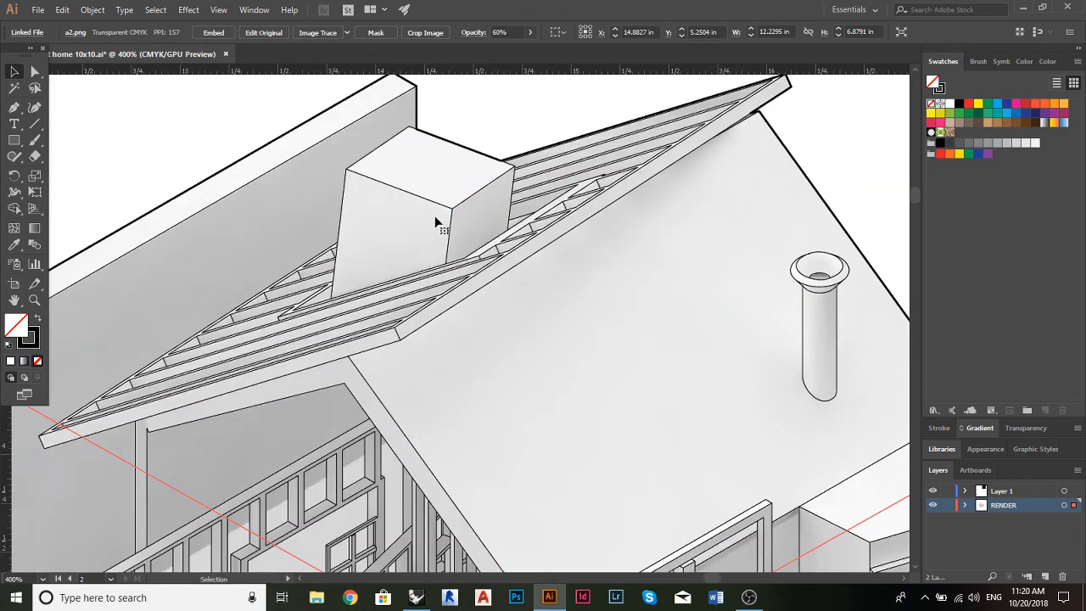
scroll(514, 175, "down", 3)
scroll(515, 160, "up", 2)
scroll(501, 199, "up", 2)
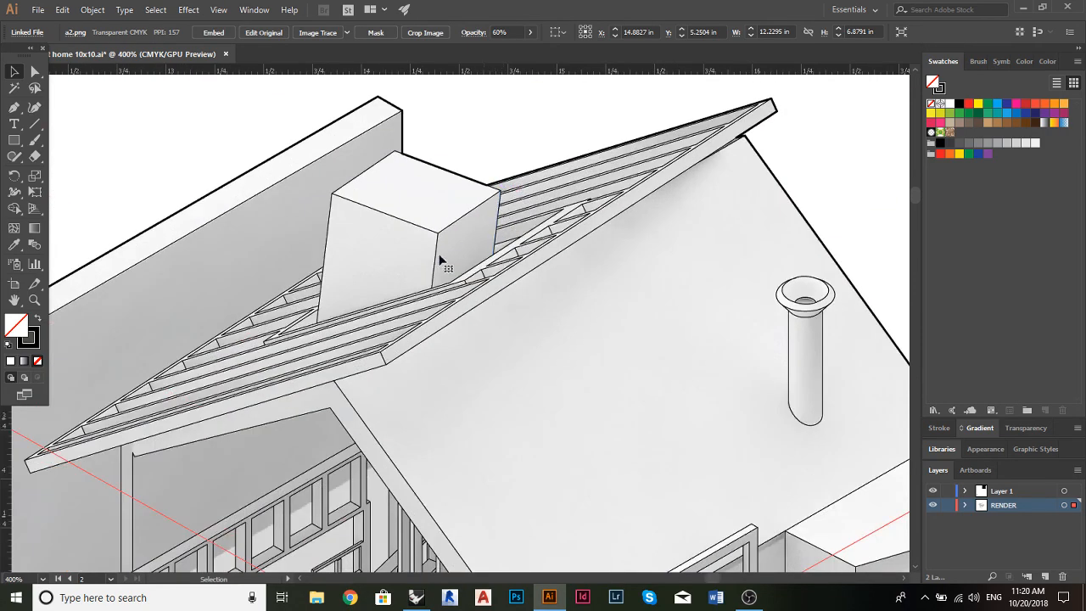
scroll(436, 260, "down", 3)
scroll(514, 307, "down", 1)
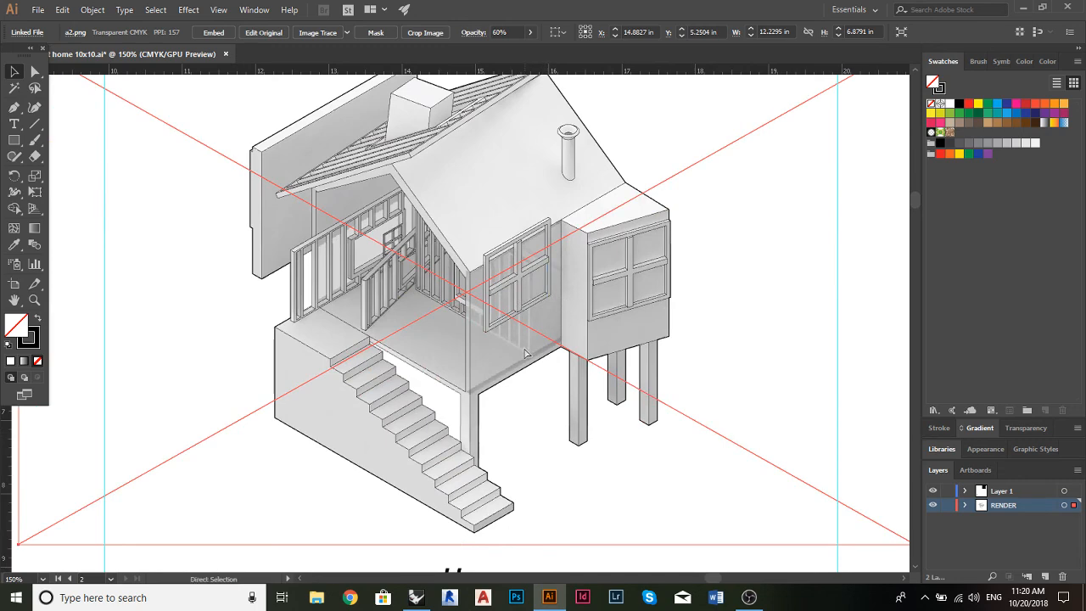
scroll(417, 399, "up", 4)
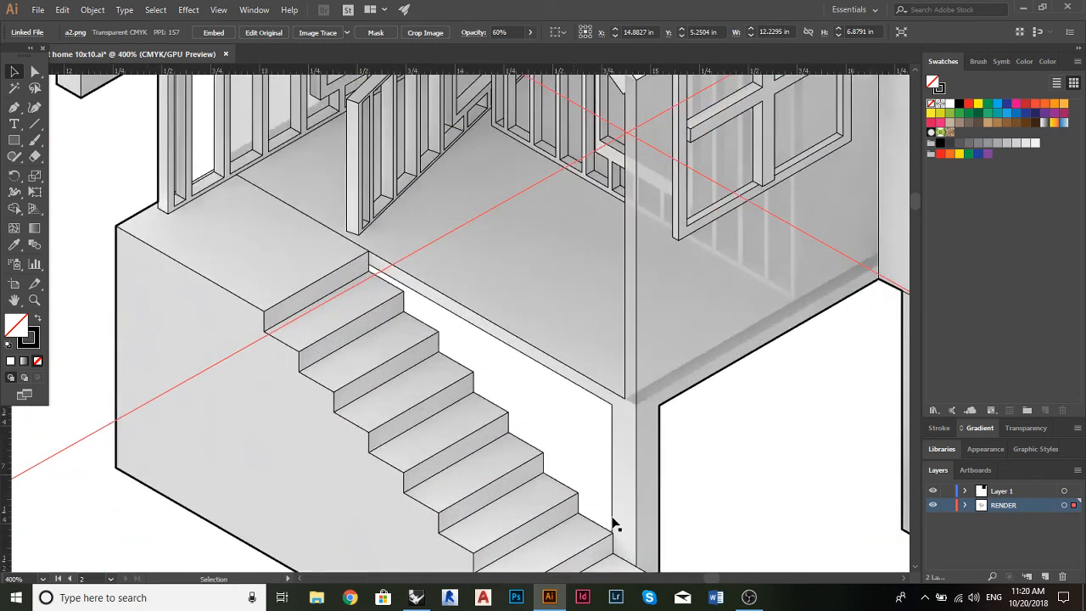
scroll(611, 521, "down", 2)
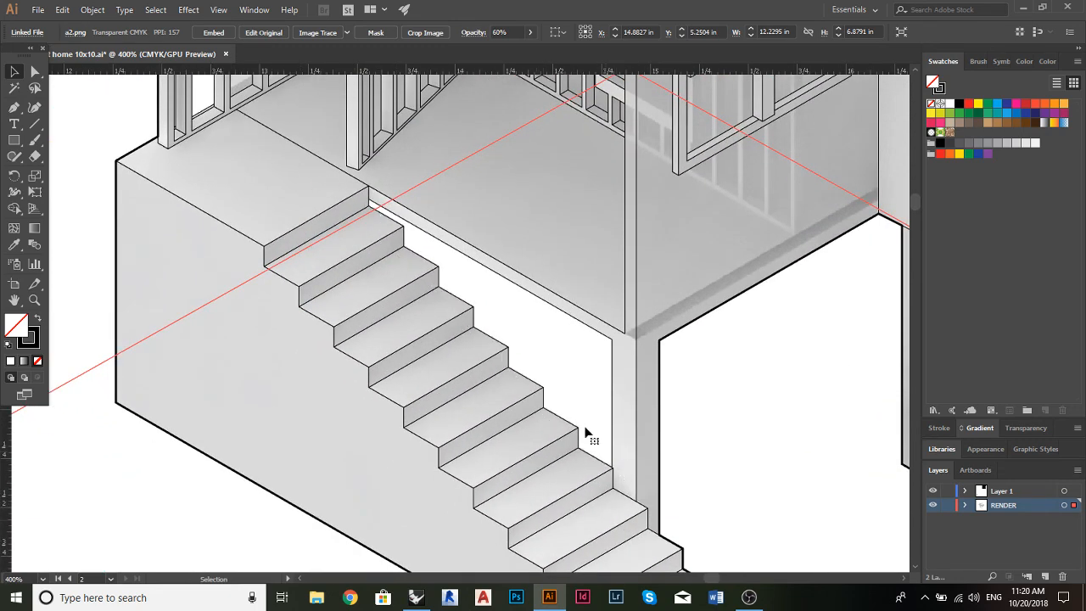
scroll(465, 275, "down", 4)
scroll(552, 177, "up", 2)
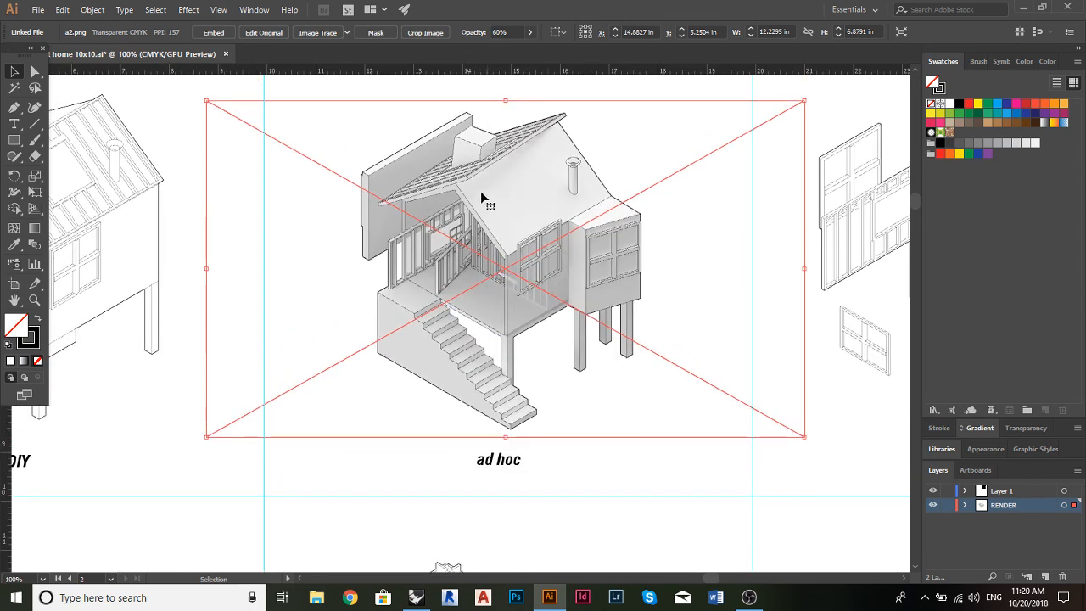
left_click(305, 85)
scroll(356, 112, "down", 1)
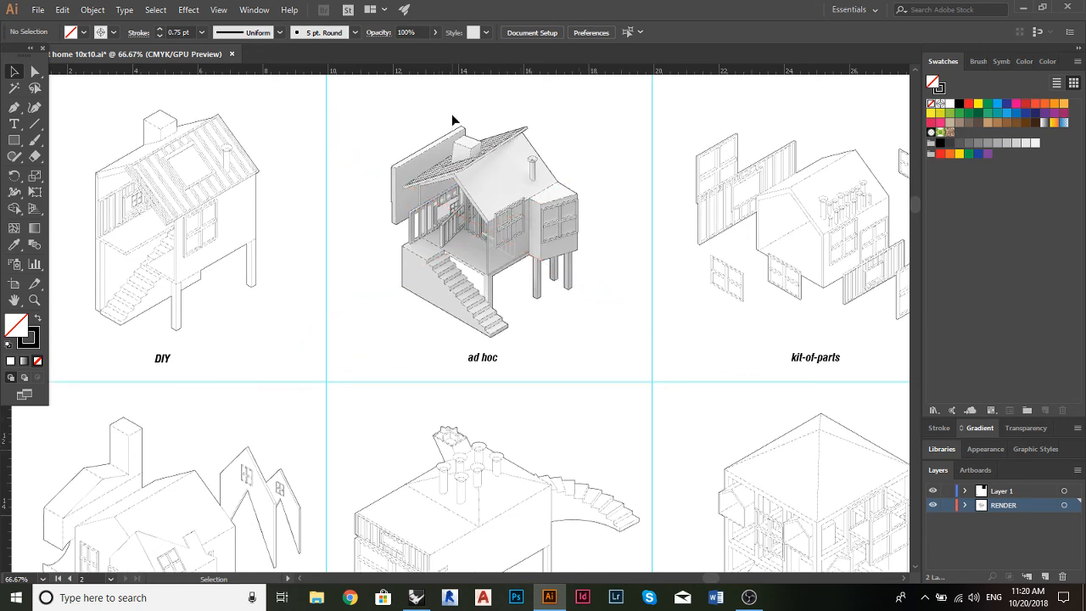
Select the ad hoc render image and lock it in place
left_click(619, 156)
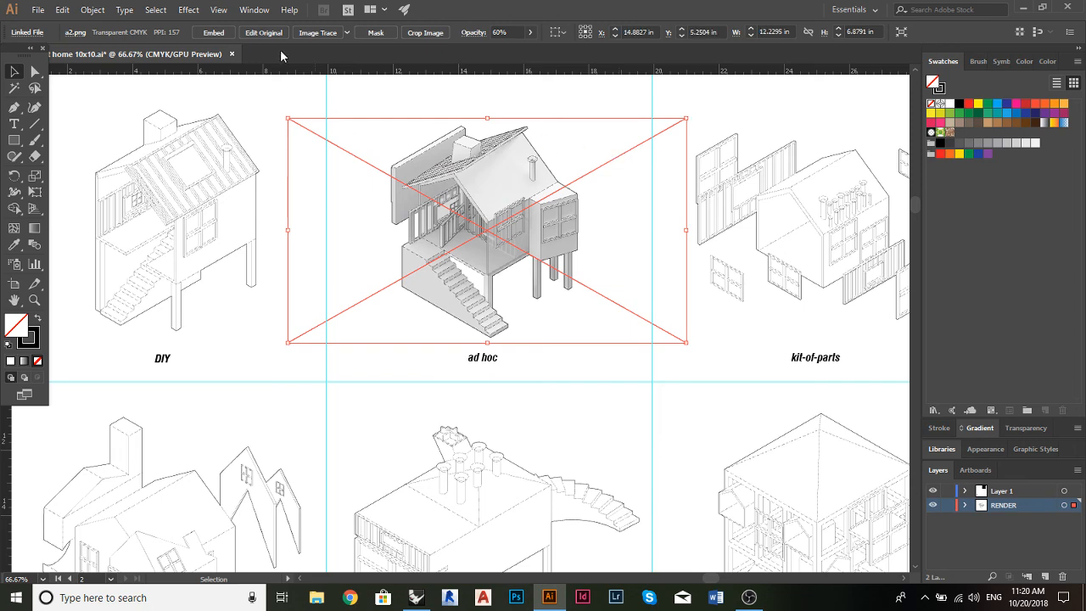
left_click(93, 10)
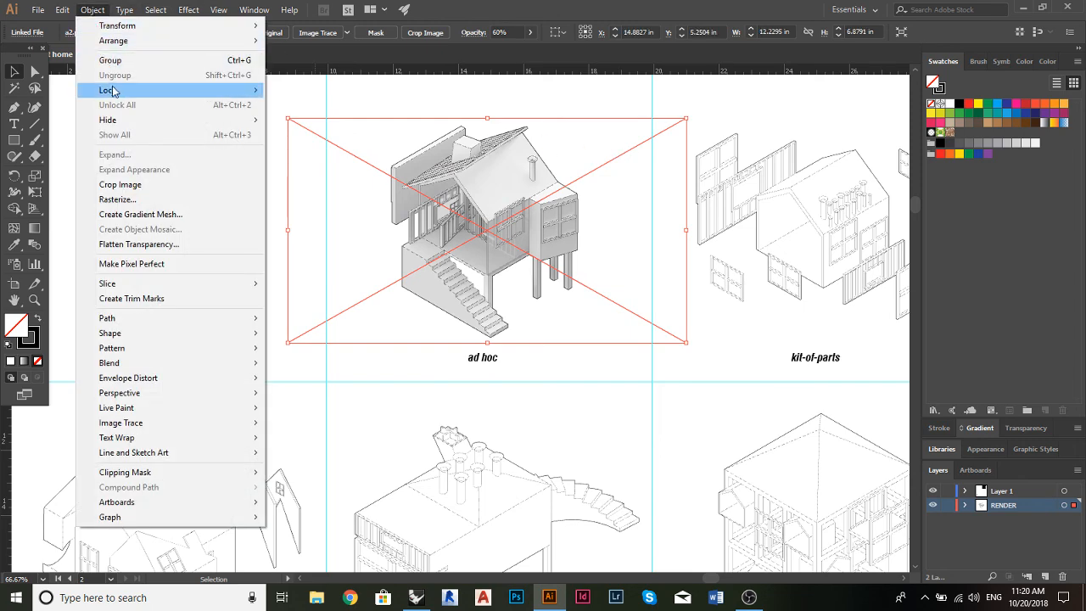
mouse_move(118, 91)
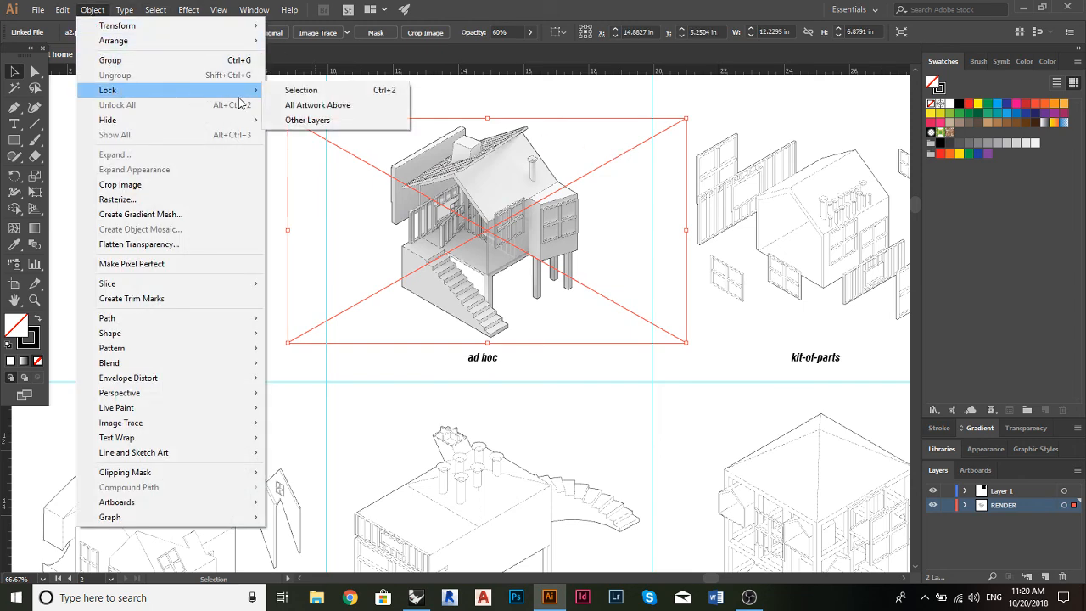
left_click(304, 90)
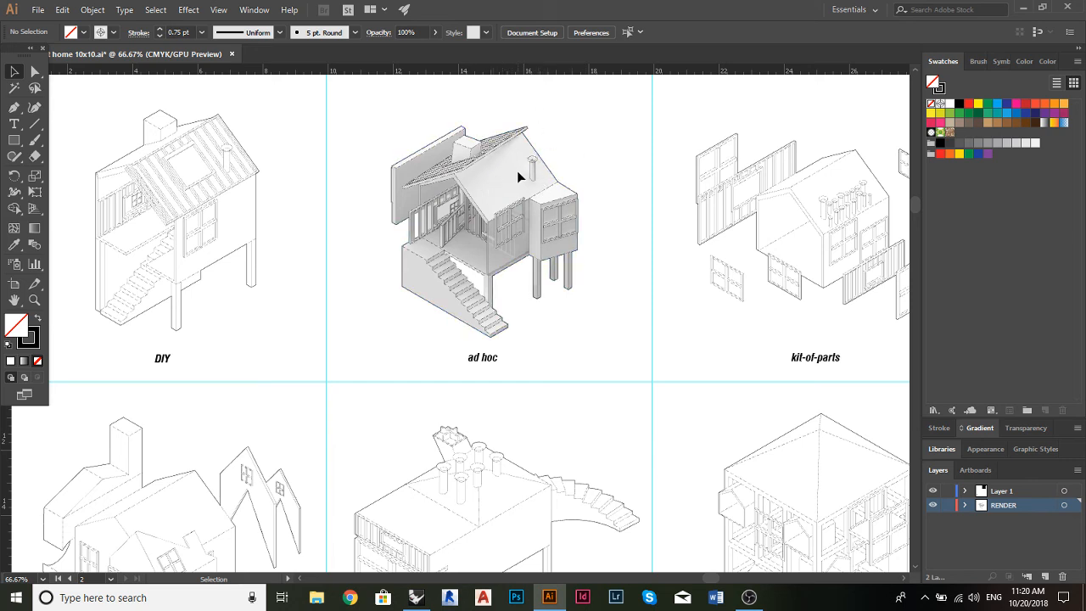
Examine the thin line between the stair landing and the interior floor up close, selecting and deselecting it to inspect its segments
scroll(517, 171, "up", 2)
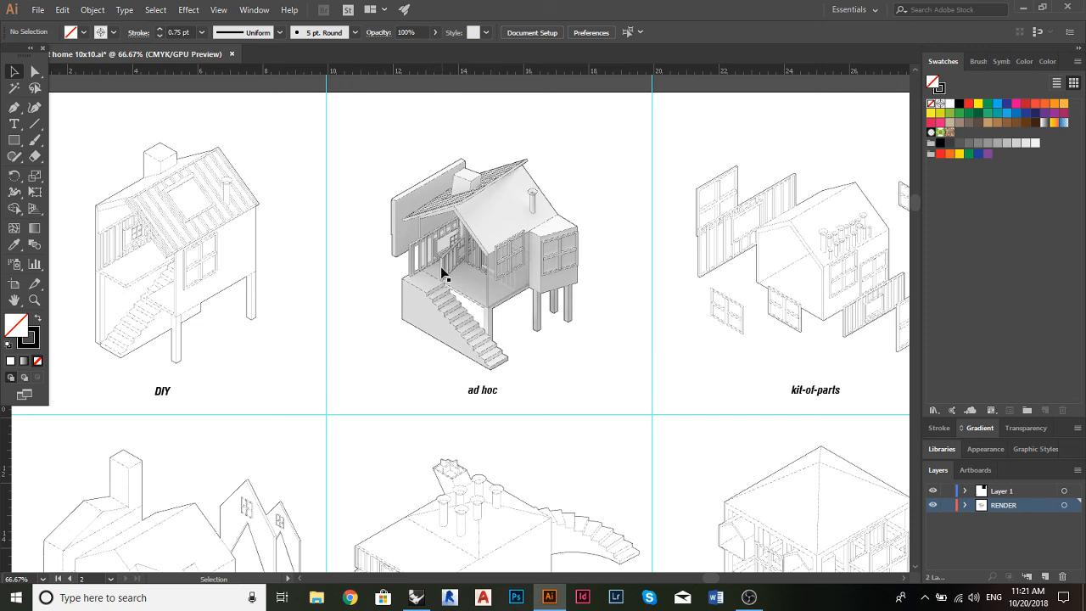
scroll(442, 255, "up", 5)
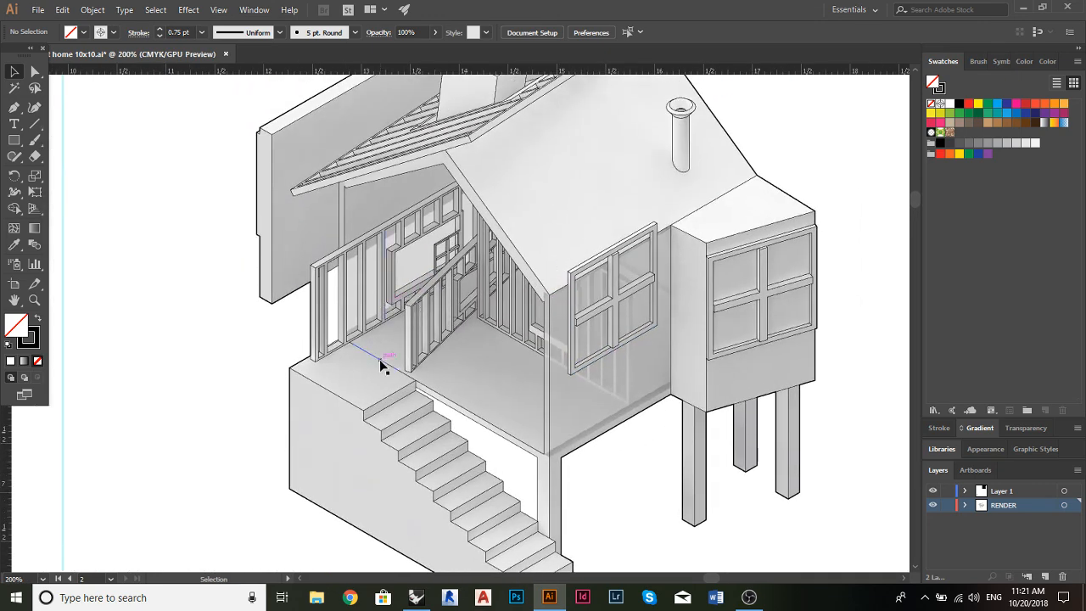
scroll(380, 365, "up", 2)
scroll(380, 363, "up", 1)
scroll(373, 284, "down", 2)
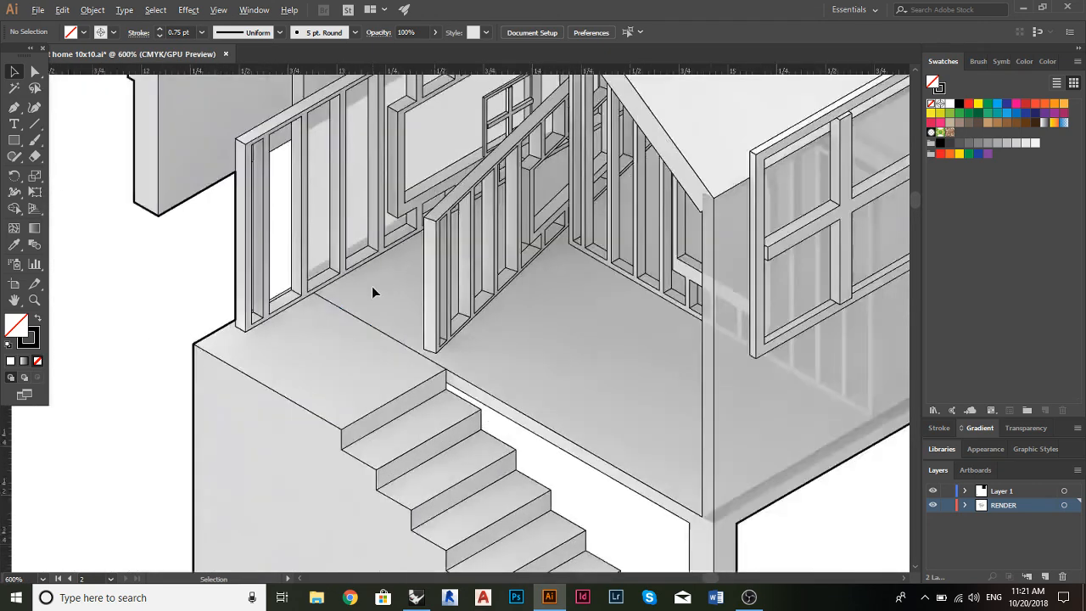
scroll(344, 373, "up", 1)
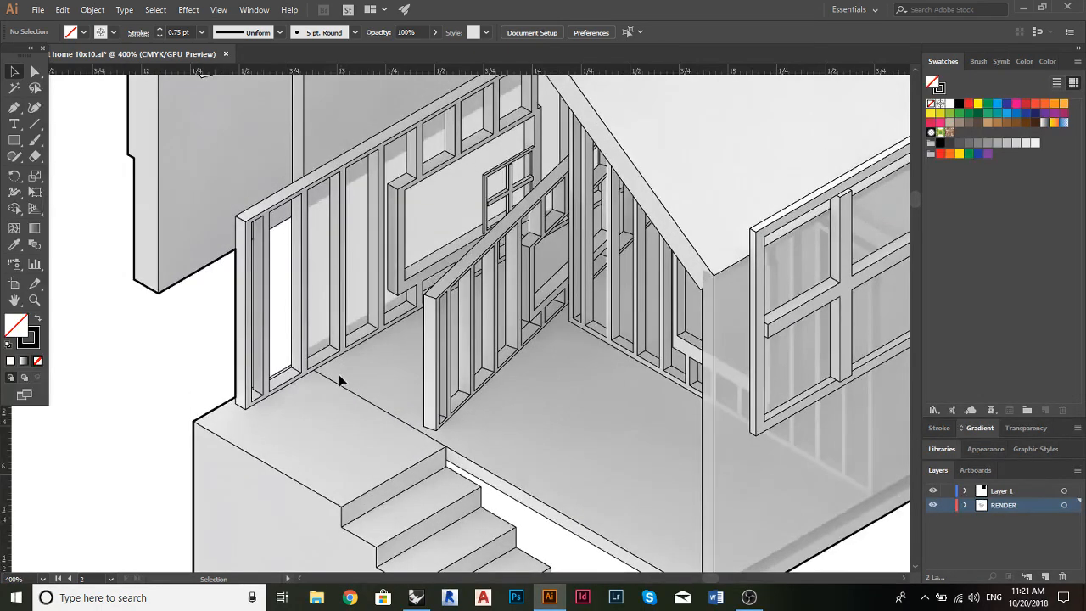
scroll(343, 388, "up", 3)
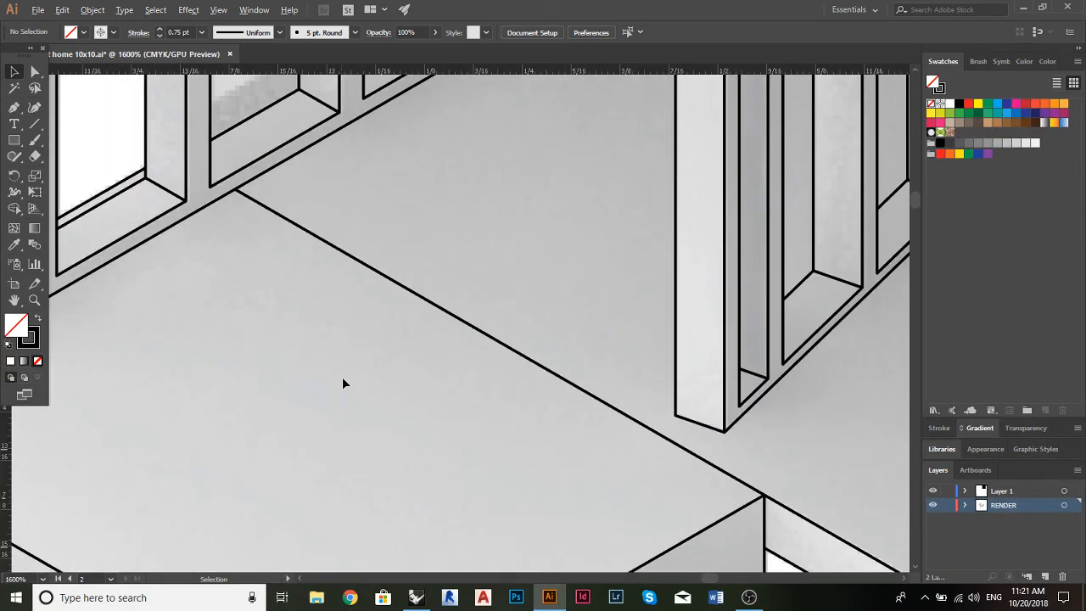
left_click(415, 300)
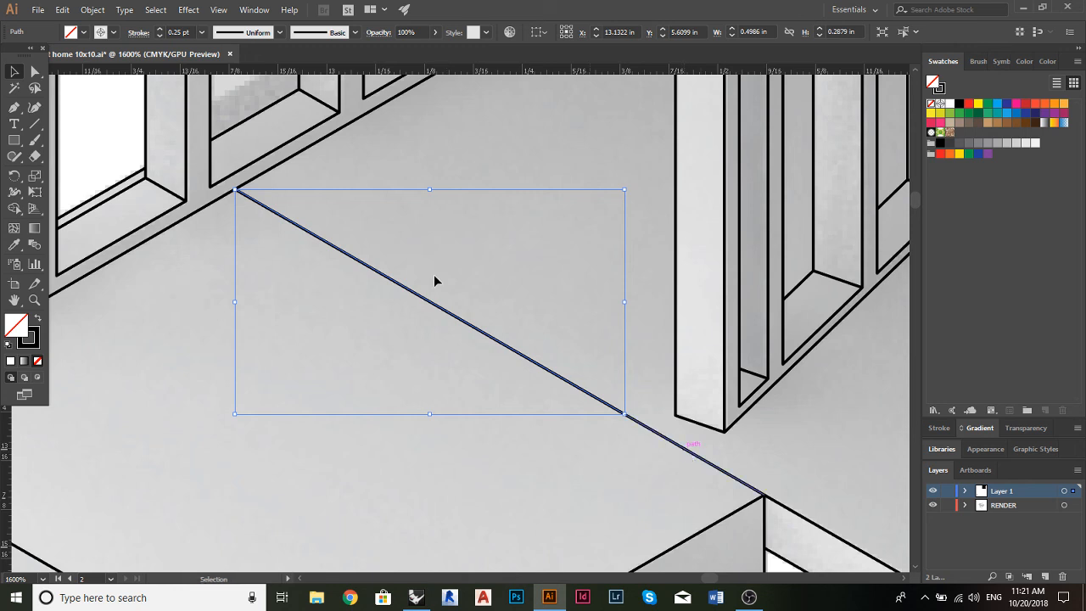
left_click(476, 246)
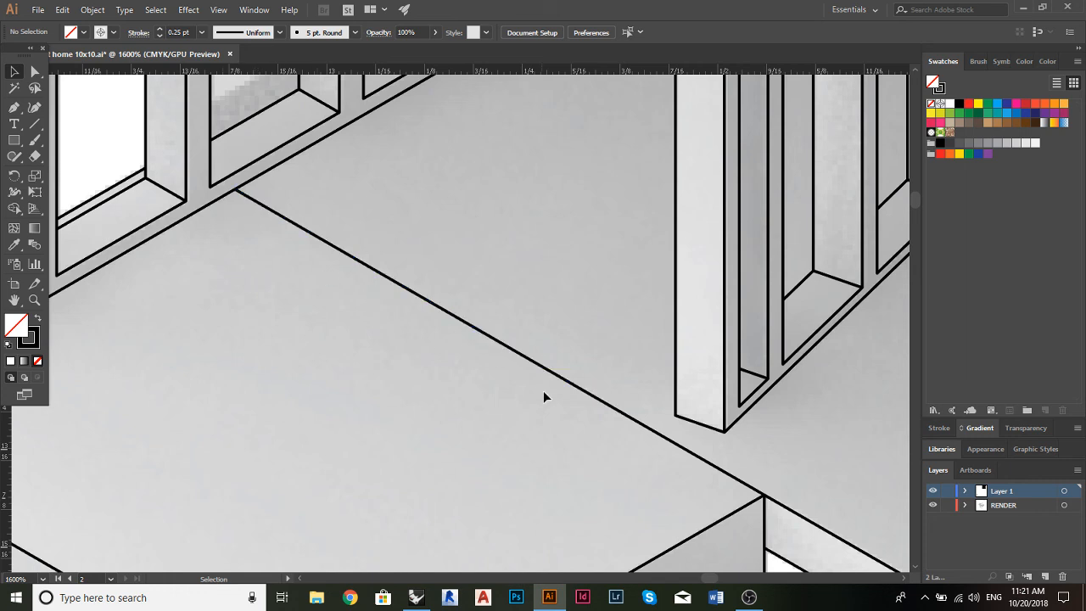
left_click(496, 341)
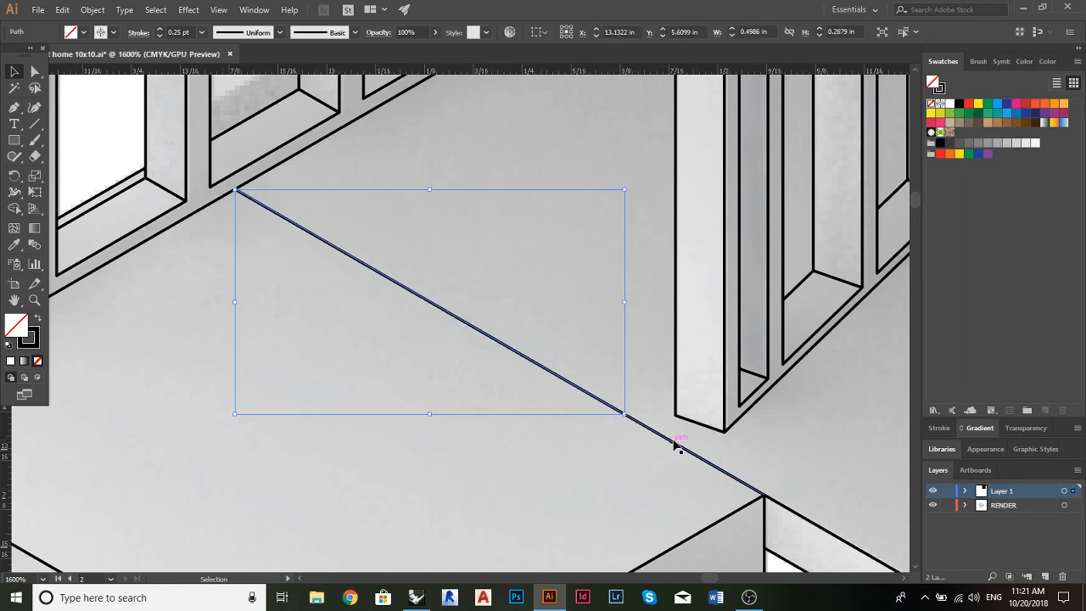
left_click(416, 227)
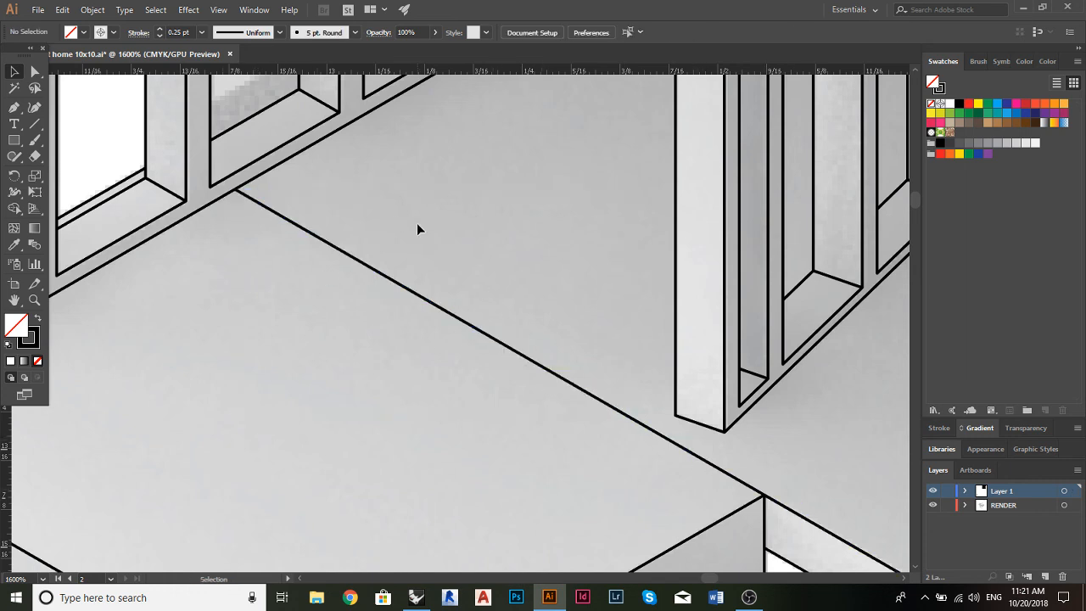
Join the two collinear segments of the thin floor line beside the stair landing into one continuous path
left_click(390, 283)
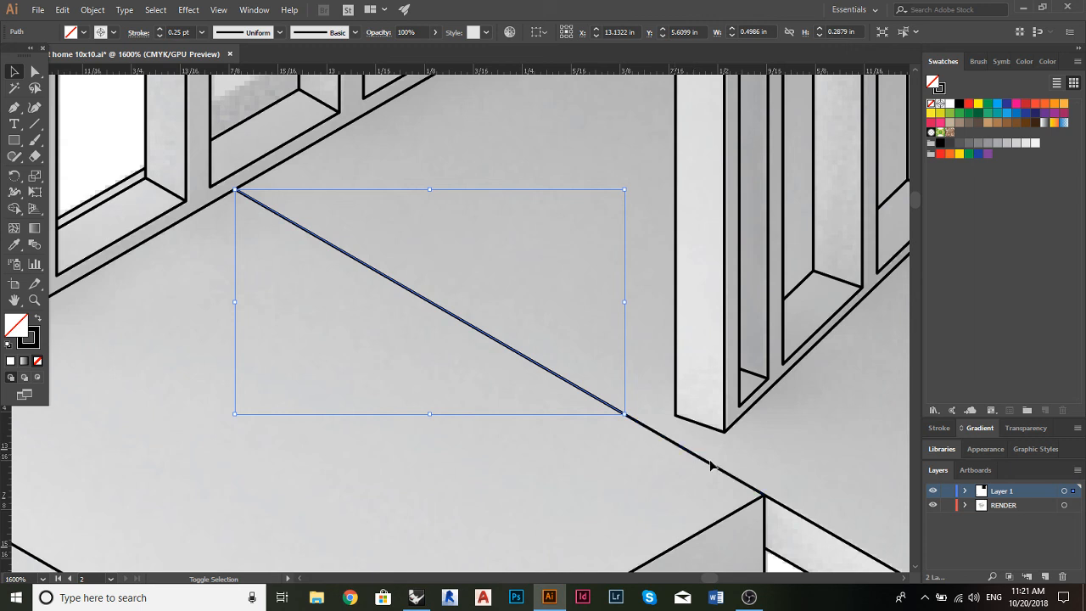
left_click(718, 468, "shift")
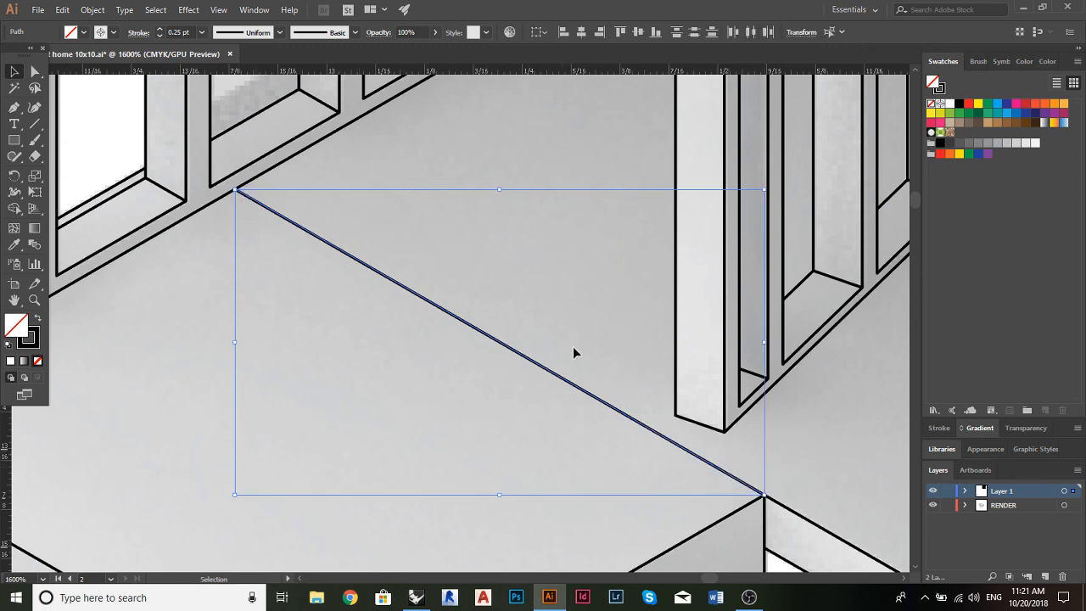
scroll(566, 347, "left", 1)
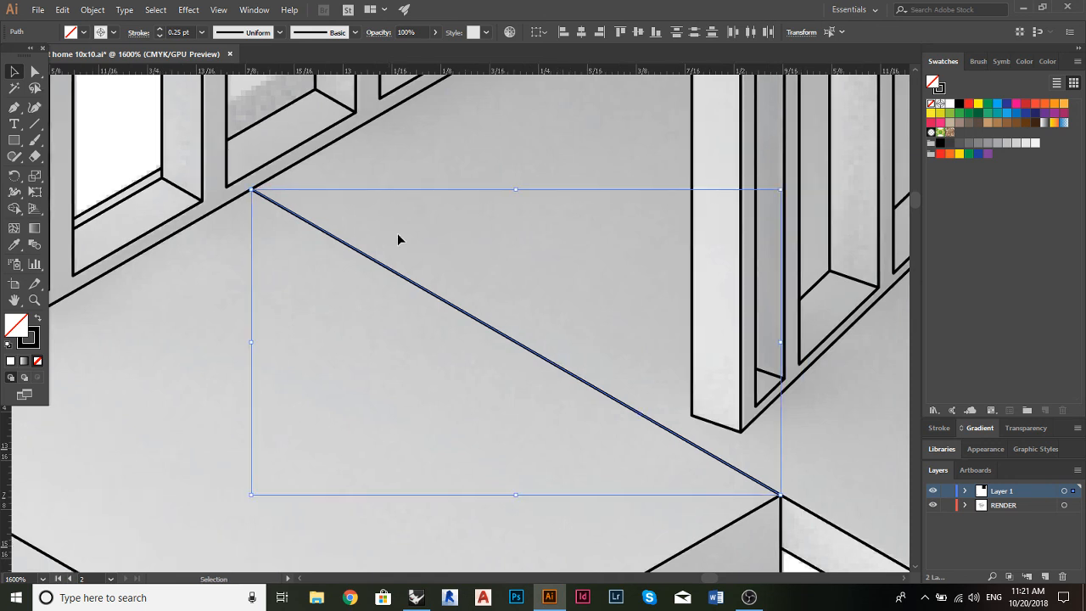
key("a")
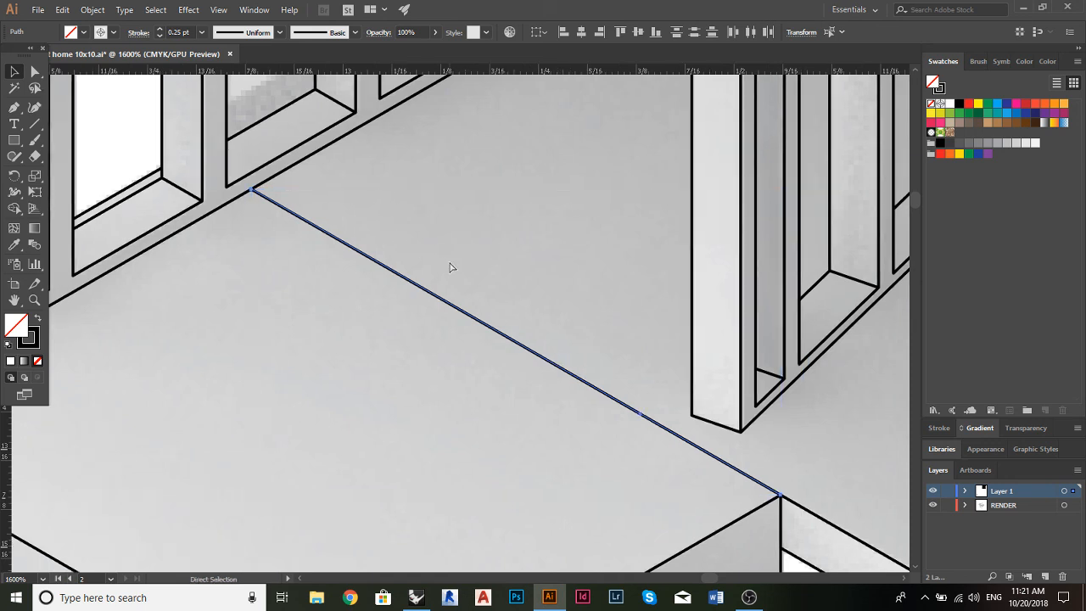
key("v")
left_click(451, 268)
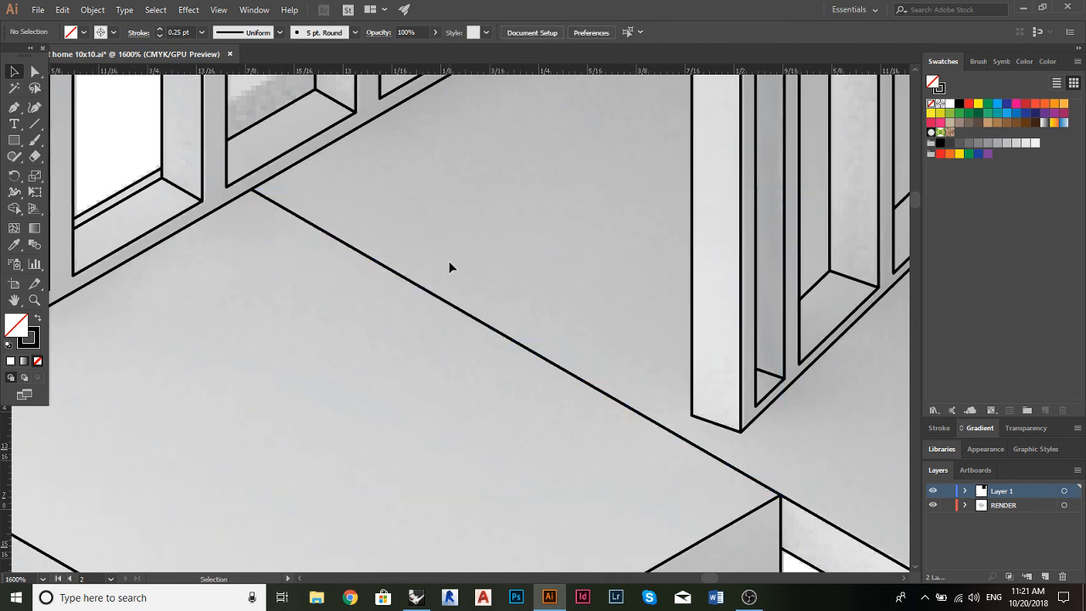
Make the joined floor line's stroke dashed with 2 pt dashes and 1 pt gaps, and deselect it
left_click(433, 295)
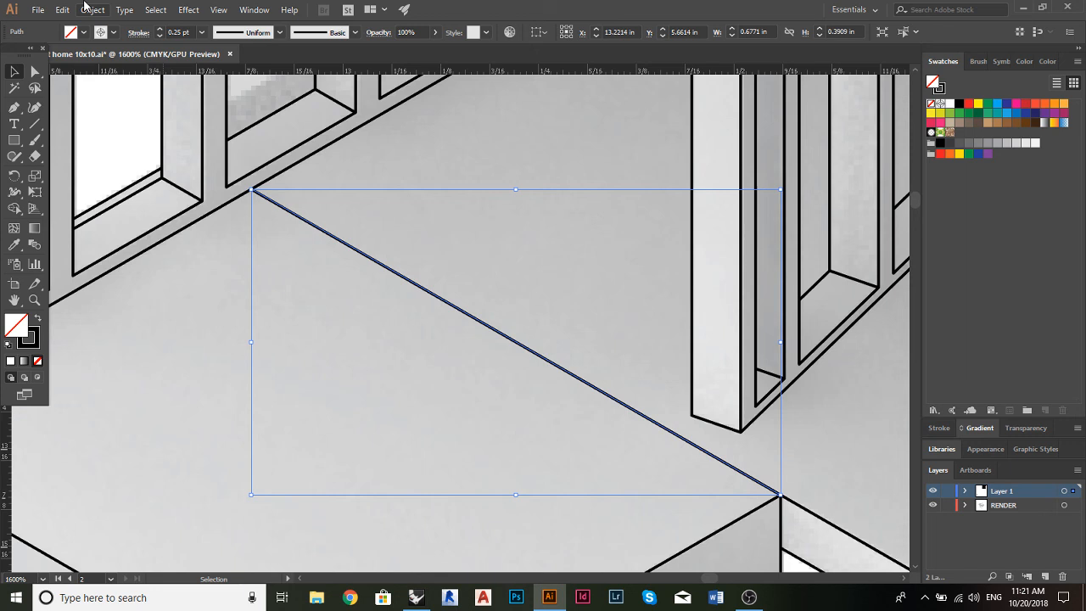
left_click(139, 33)
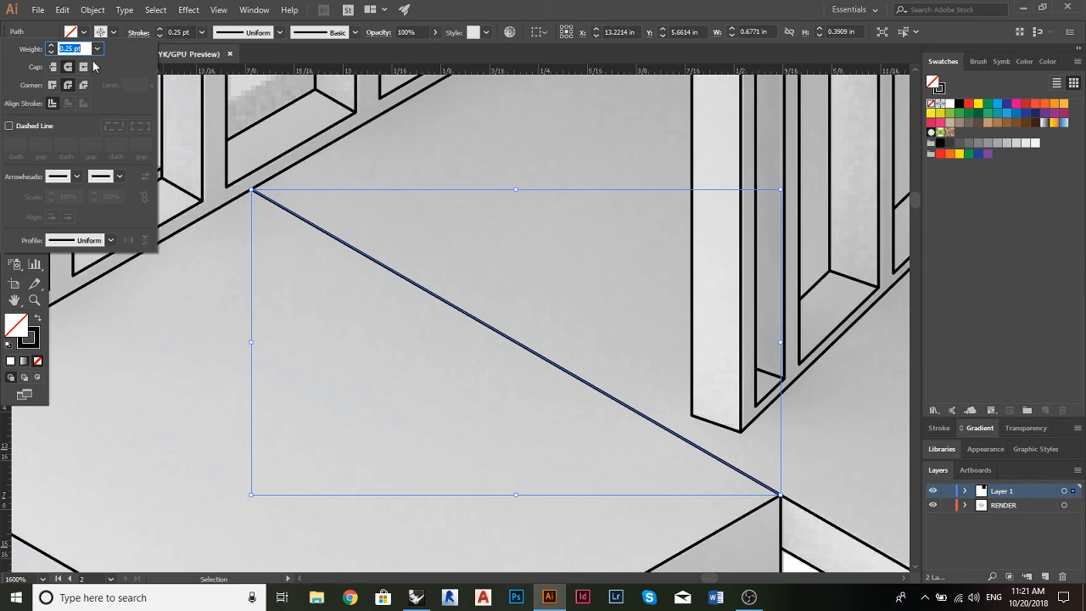
left_click(9, 126)
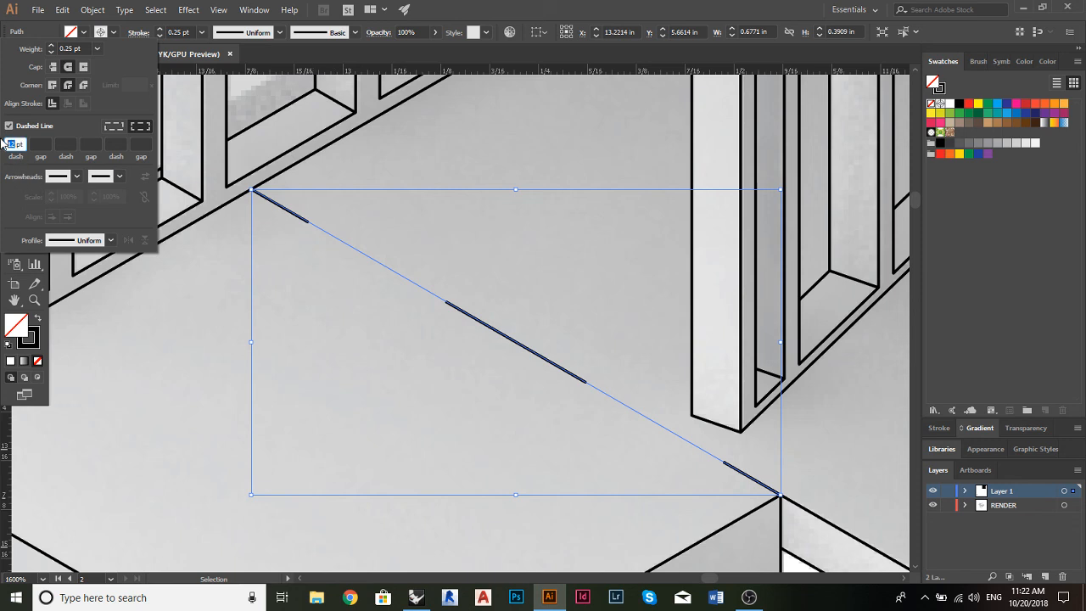
type("2pt")
left_click(38, 144)
type("1")
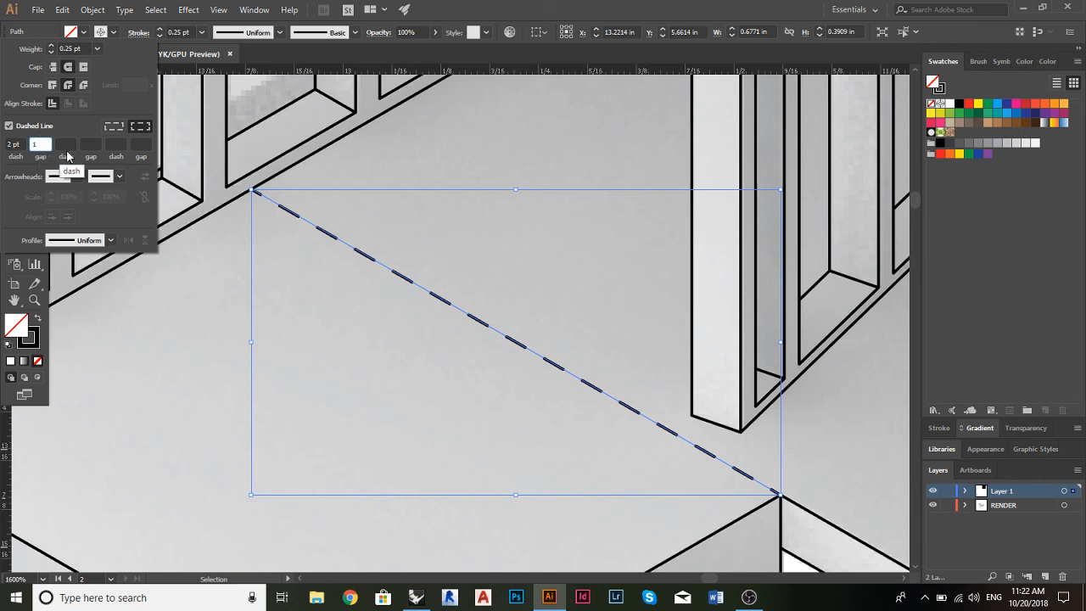
left_click(68, 144)
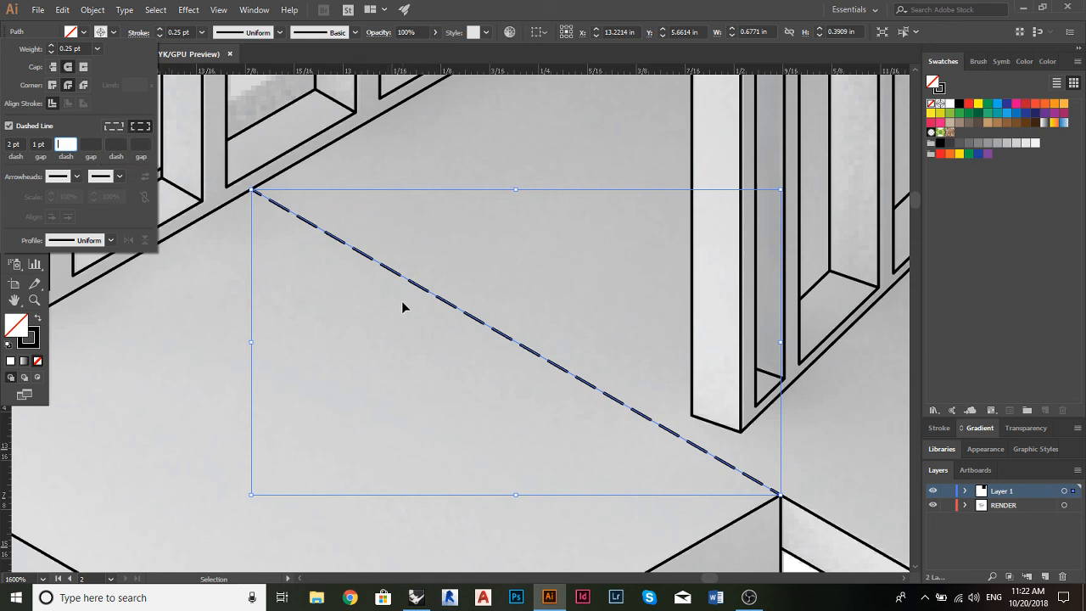
left_click(414, 241)
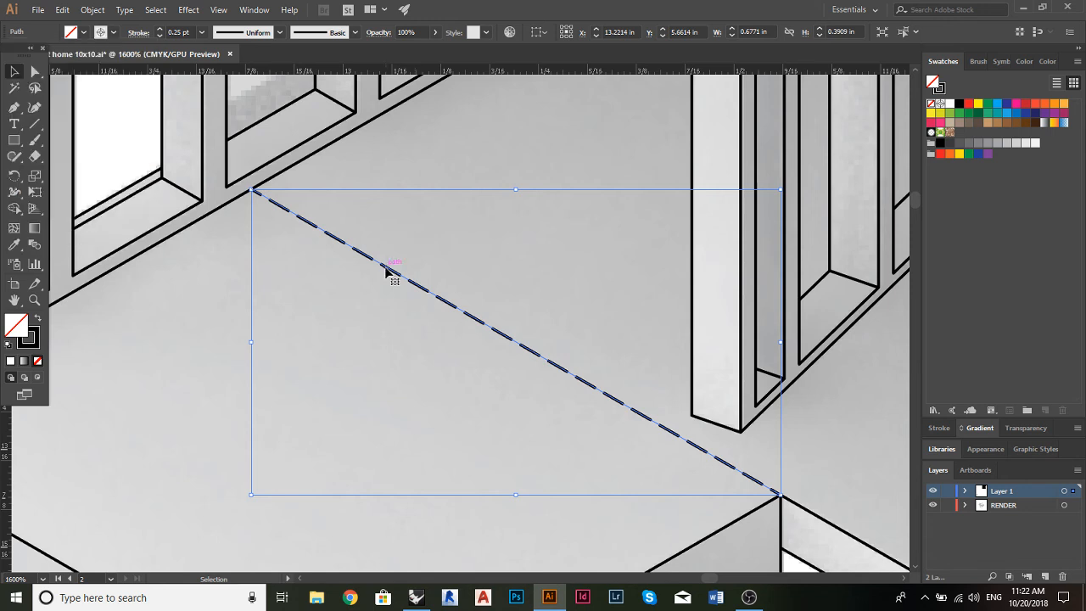
left_click(424, 239)
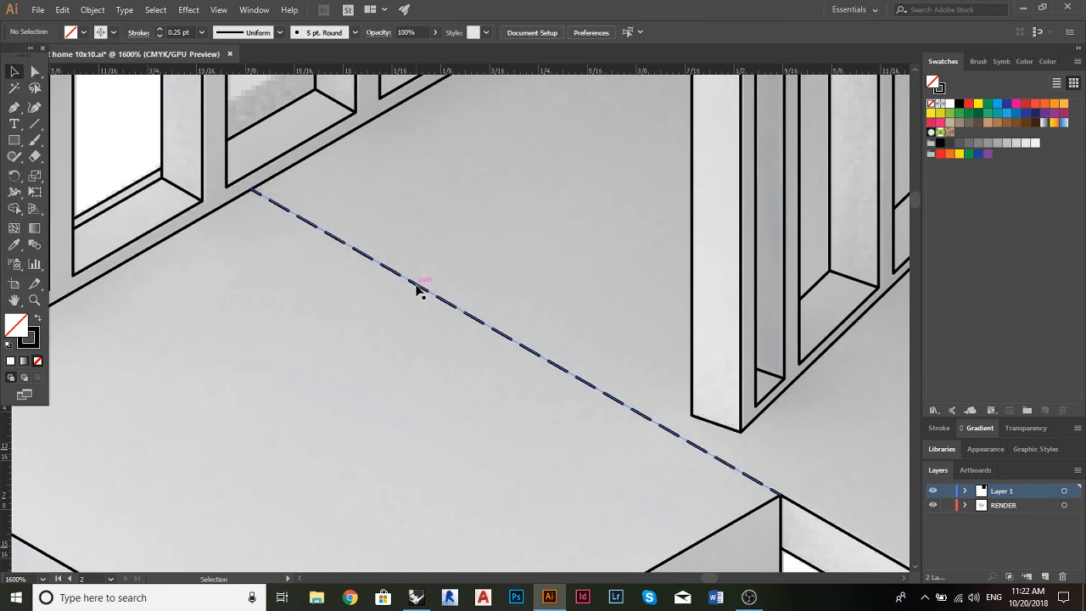
Try preserving exact dash and gap lengths on the dashed floor line, and switch back to aligning dashes to corners and path ends
left_click(417, 290)
left_click(140, 33)
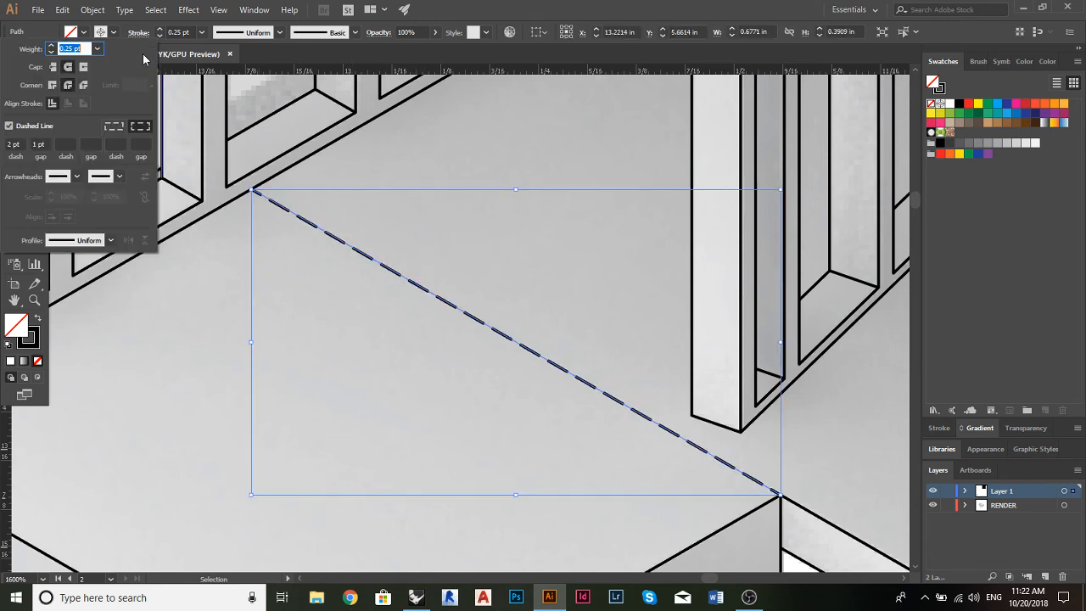
left_click(147, 129)
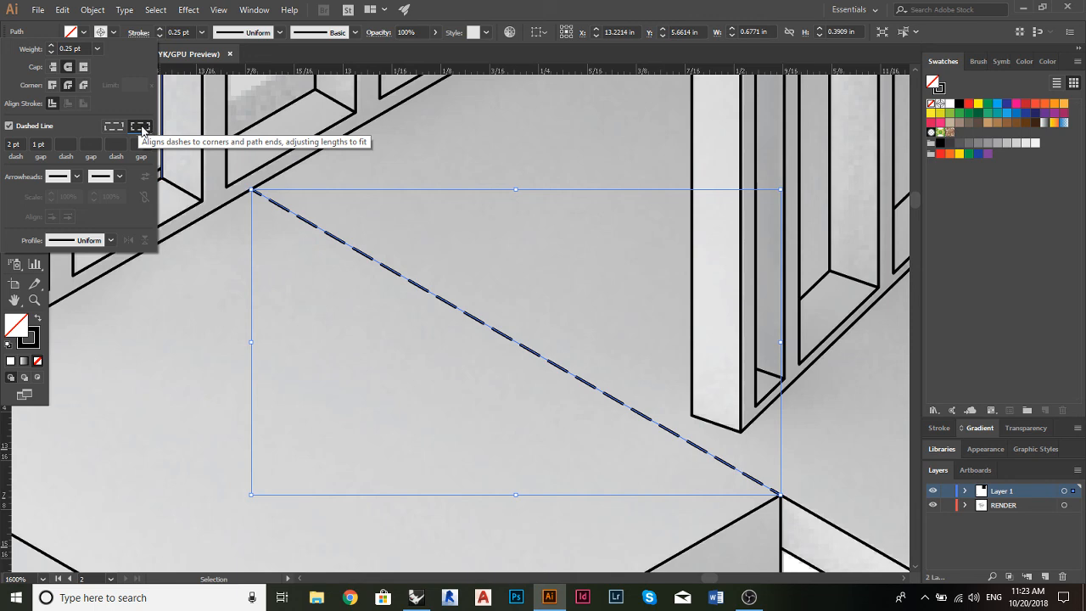
left_click(115, 127)
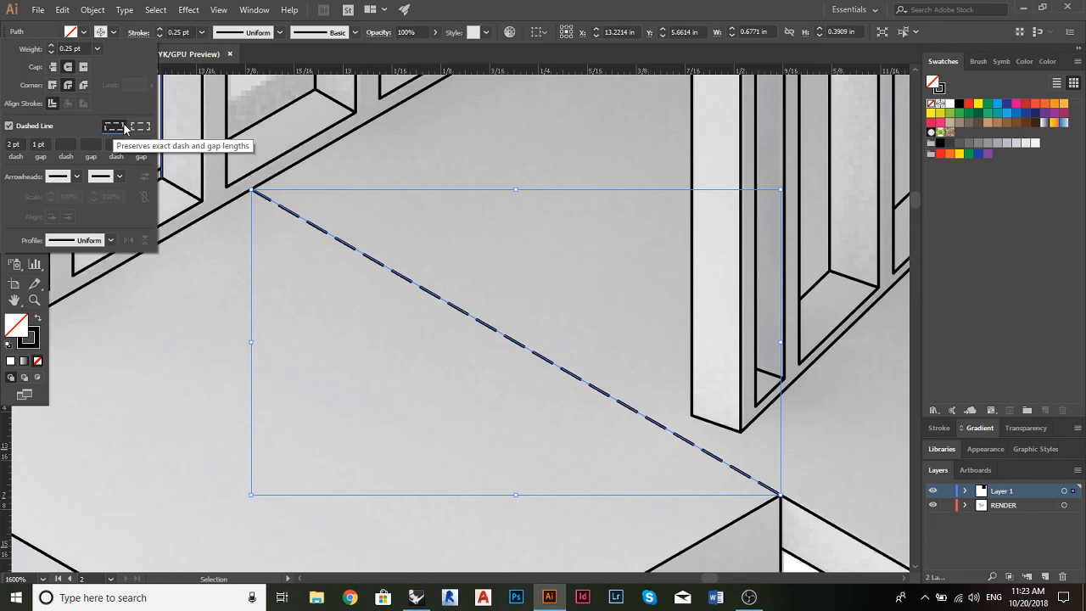
left_click(139, 127)
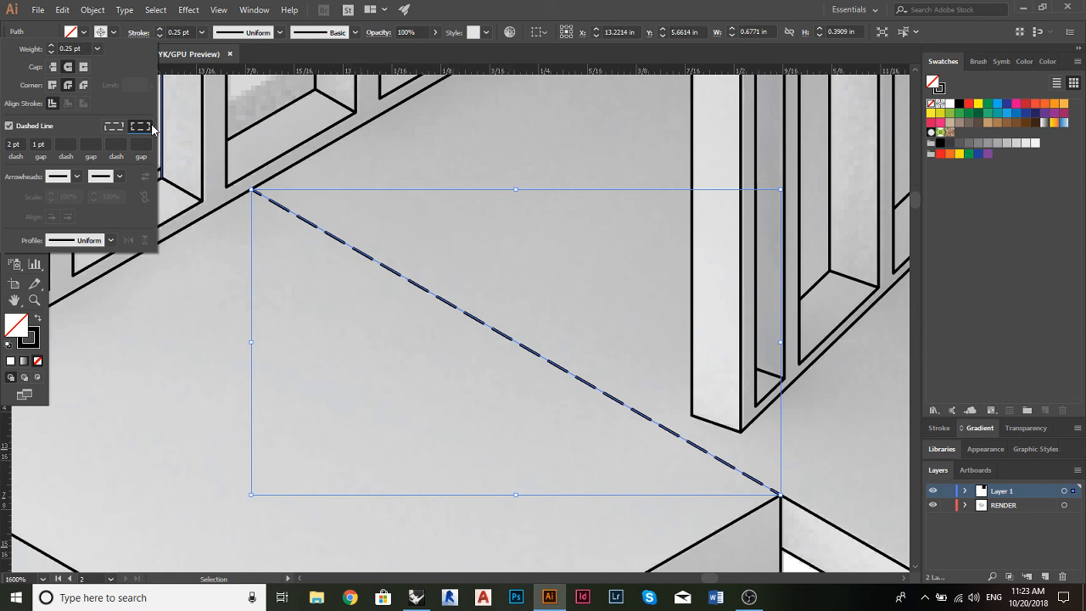
left_click(129, 126)
left_click(389, 214)
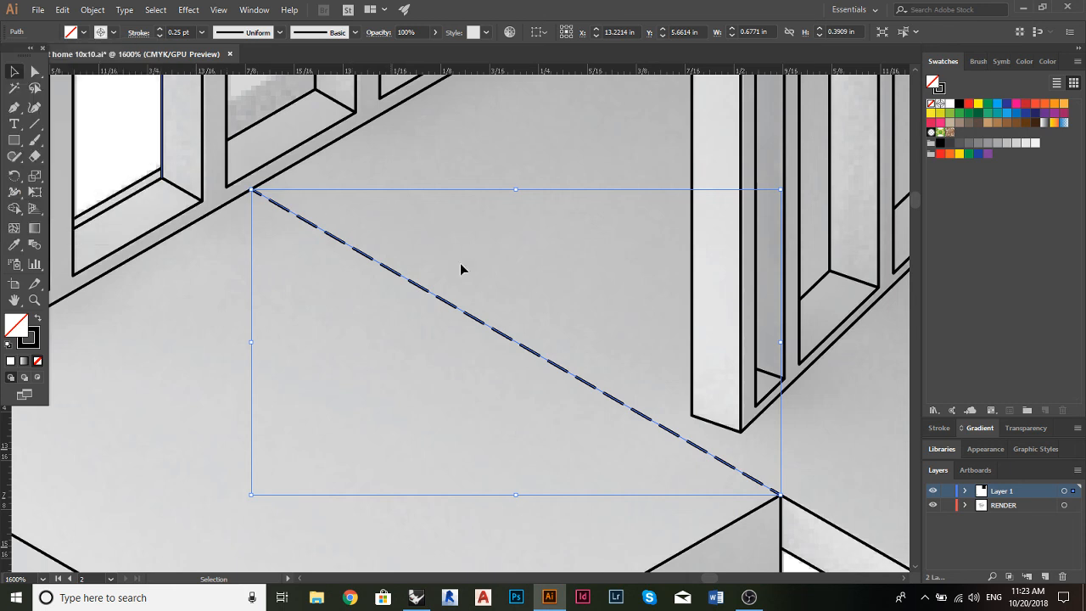
left_click(456, 244)
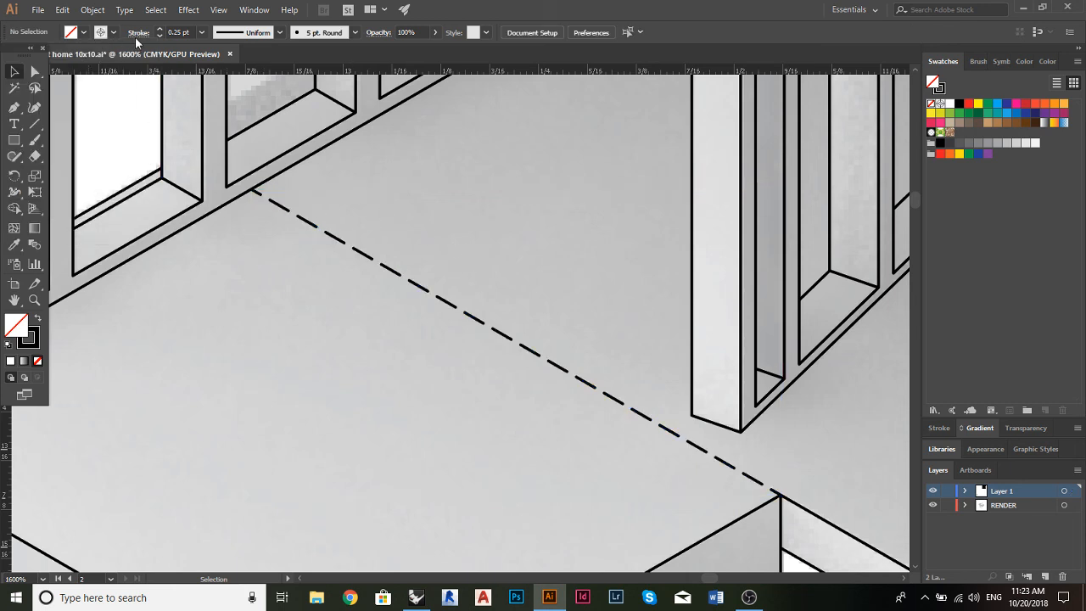
Draw a vertical line about 0.13 in long on the floor above the dashed line, and make its stroke solid
left_click(35, 123)
left_click_drag(455, 120, 455, 218)
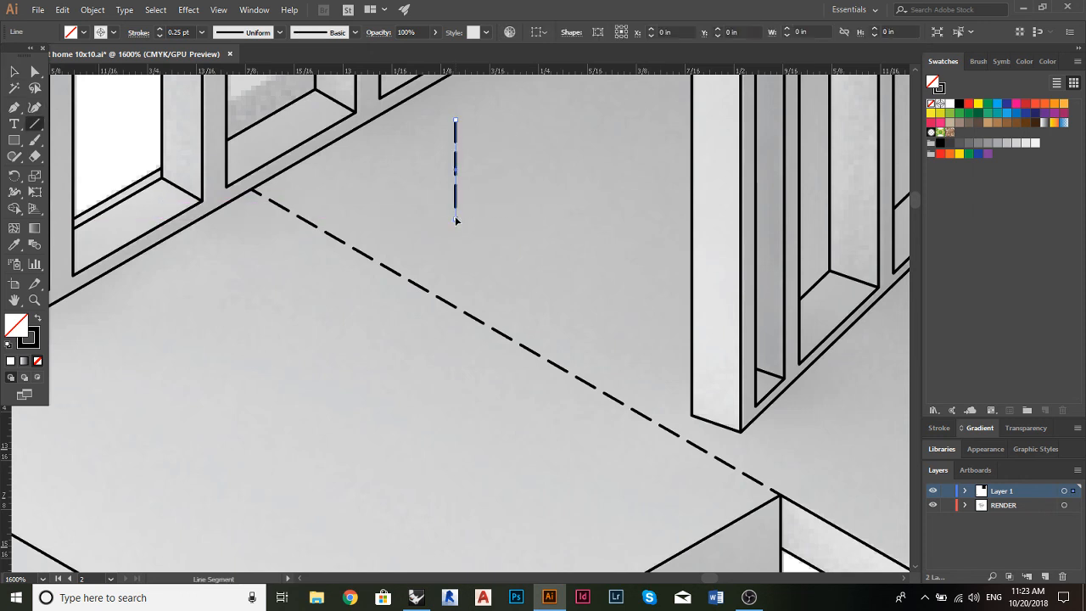
key("v")
left_click(139, 32)
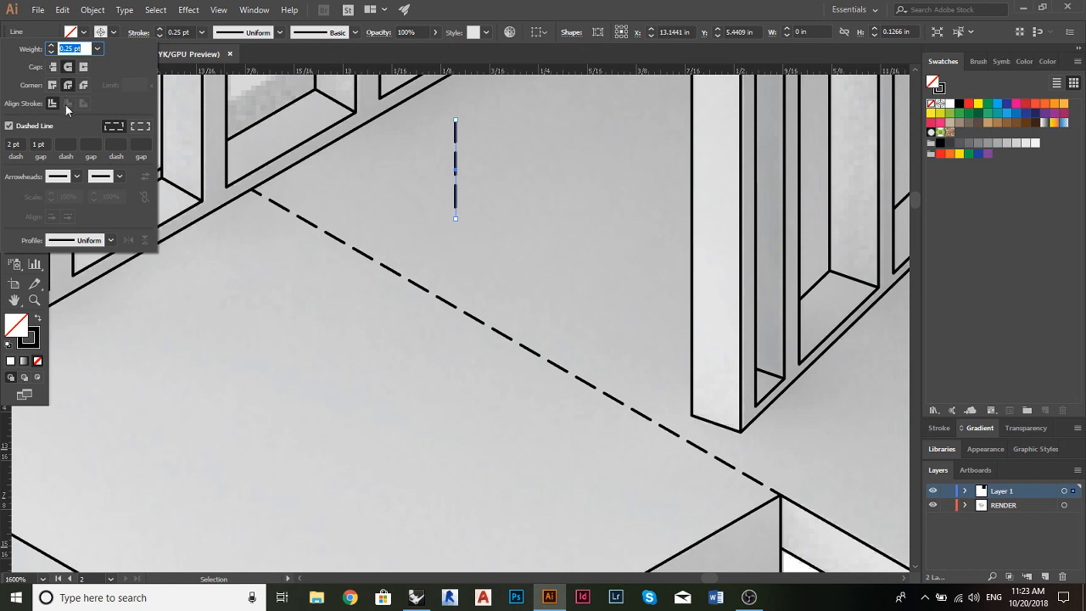
left_click(9, 126)
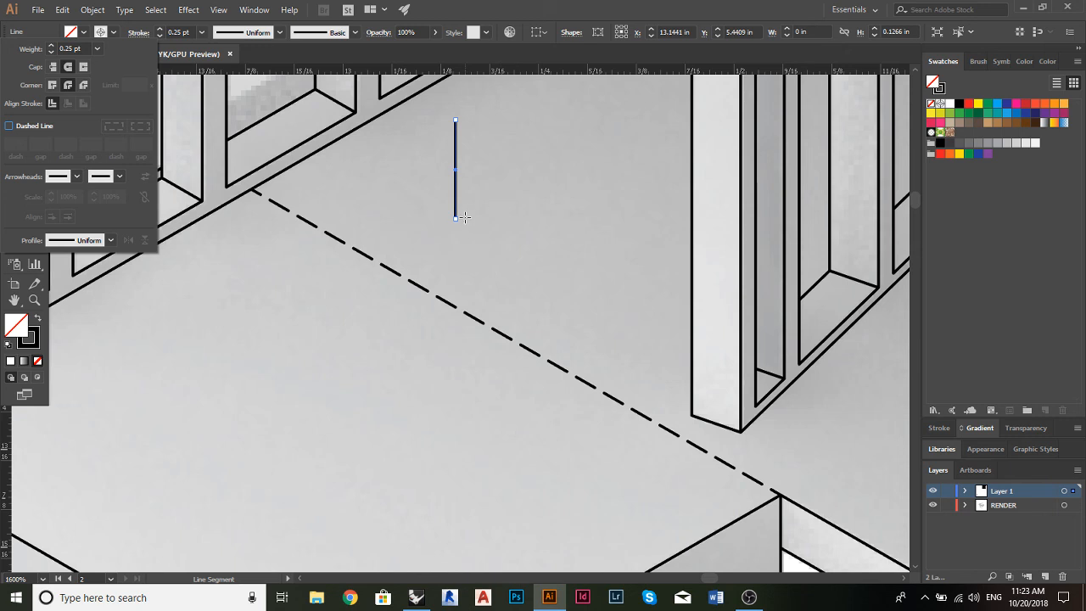
left_click(139, 32)
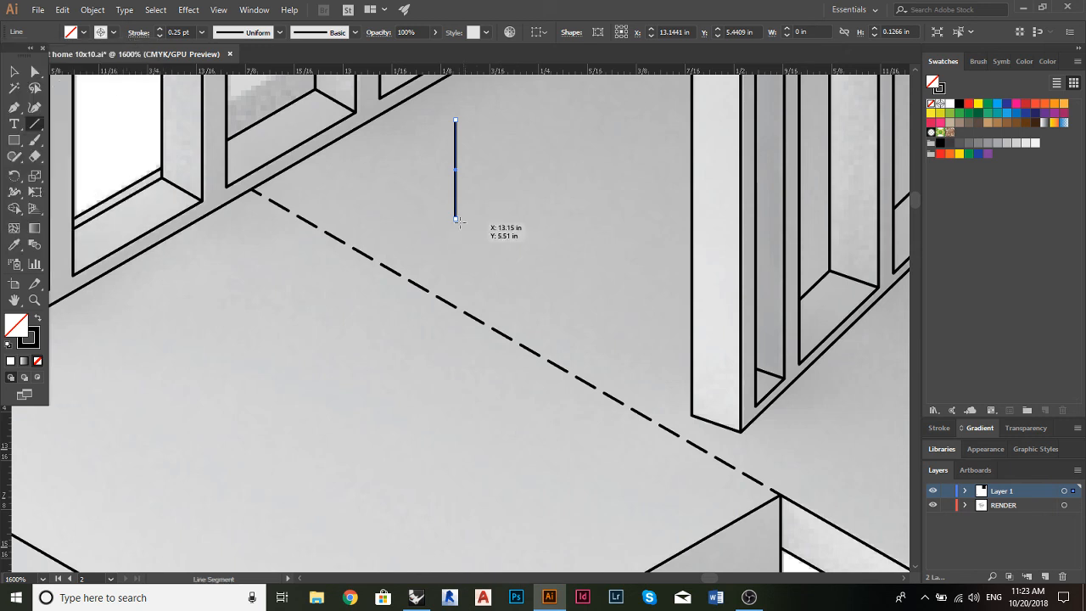
left_click(14, 71)
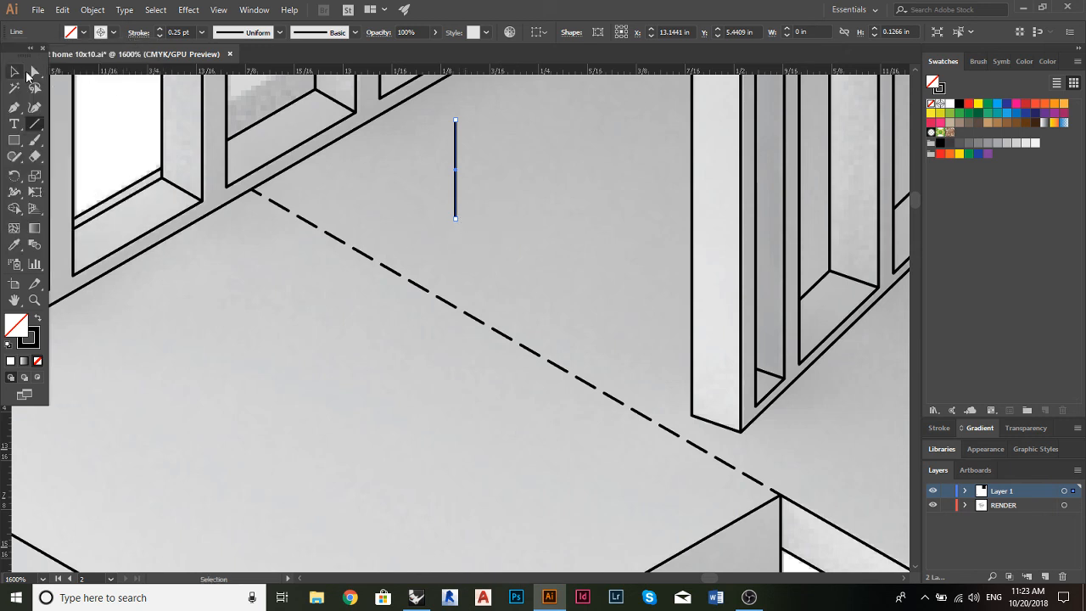
left_click(155, 145)
Draw a horizontal line about 0.08 in long starting at the vertical line's lower end
left_click(35, 123)
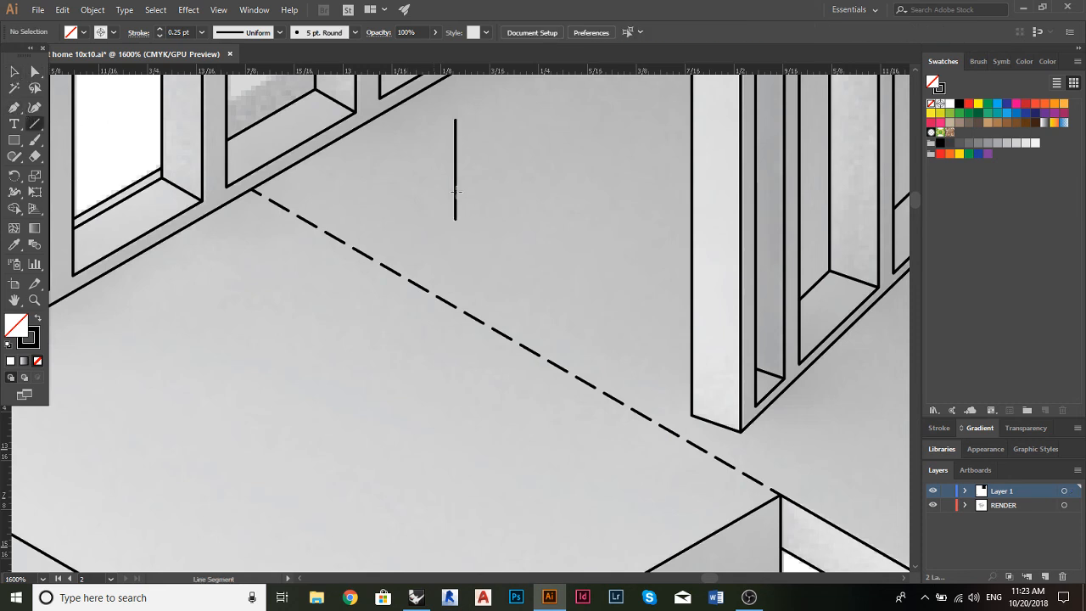
left_click_drag(455, 219, 520, 219)
left_click(13, 71)
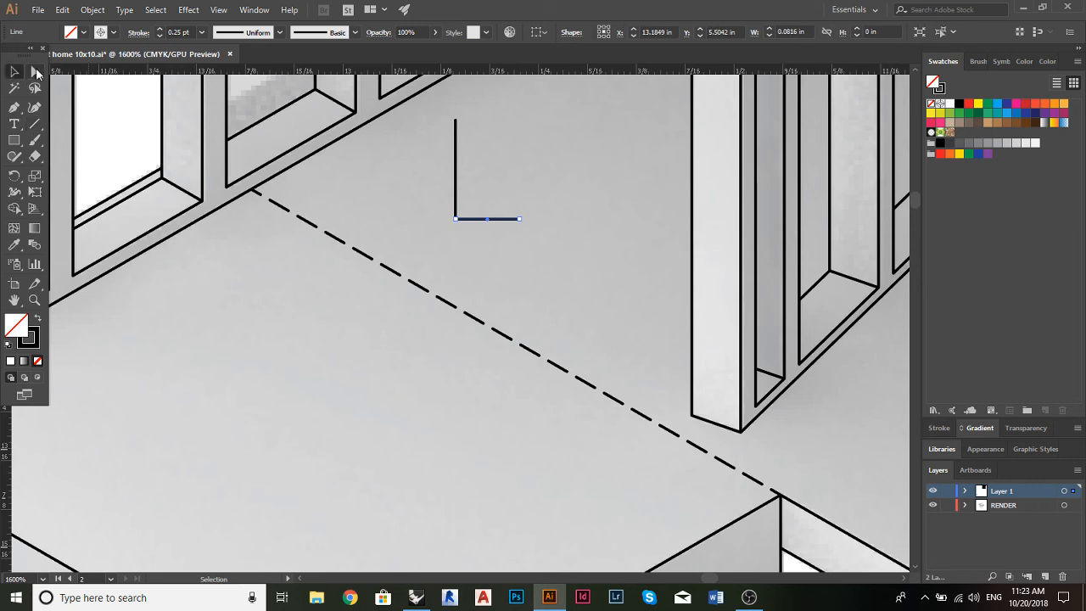
Set a butt cap on the strokes of the horizontal and vertical test lines, and deselect them
left_click(138, 32)
left_click(69, 67)
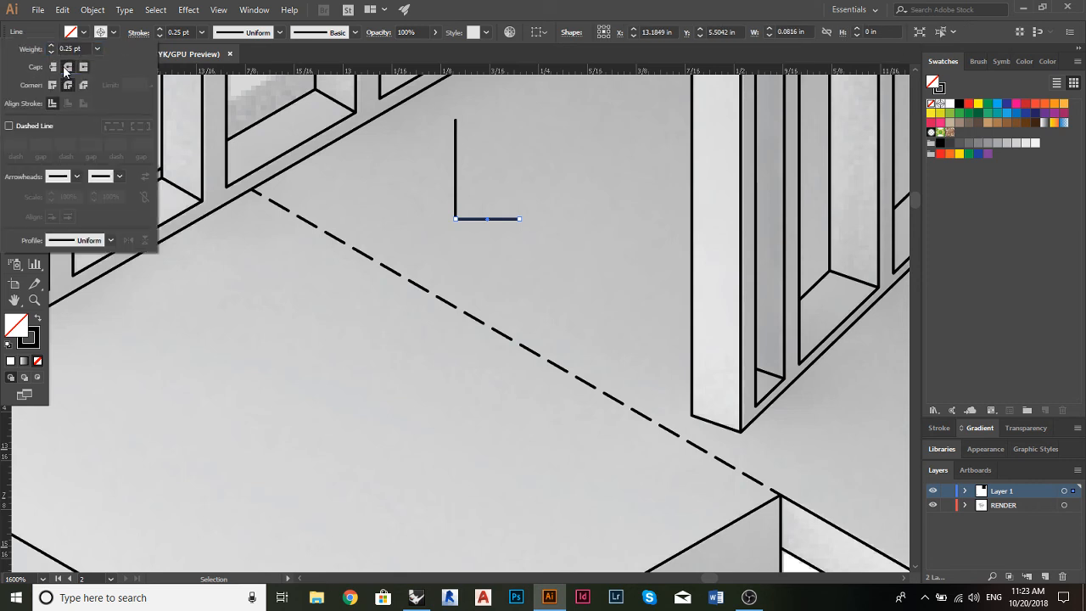
left_click(455, 170)
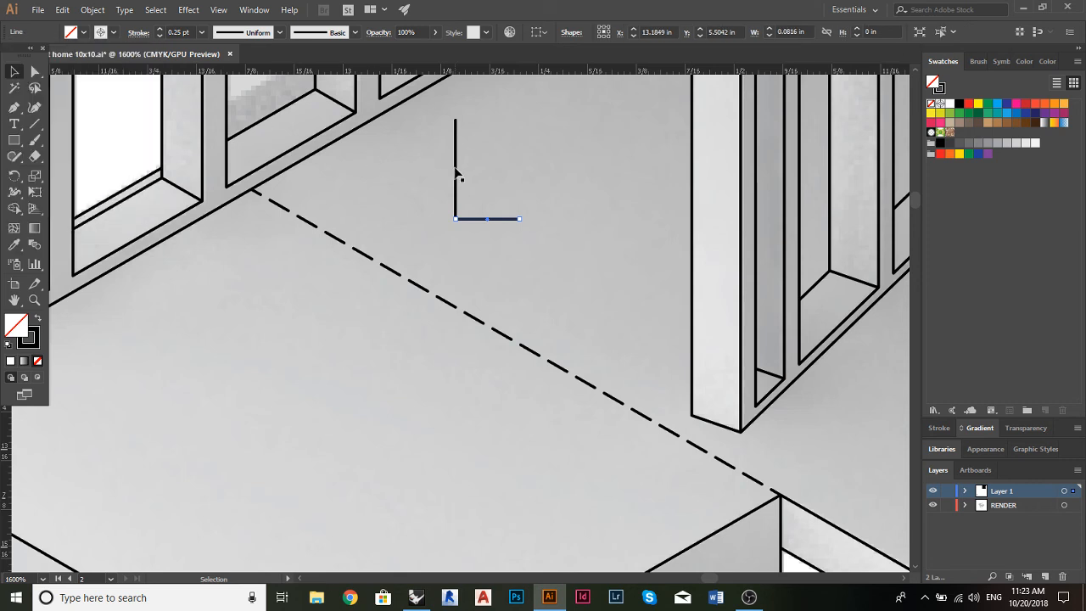
left_click(456, 134)
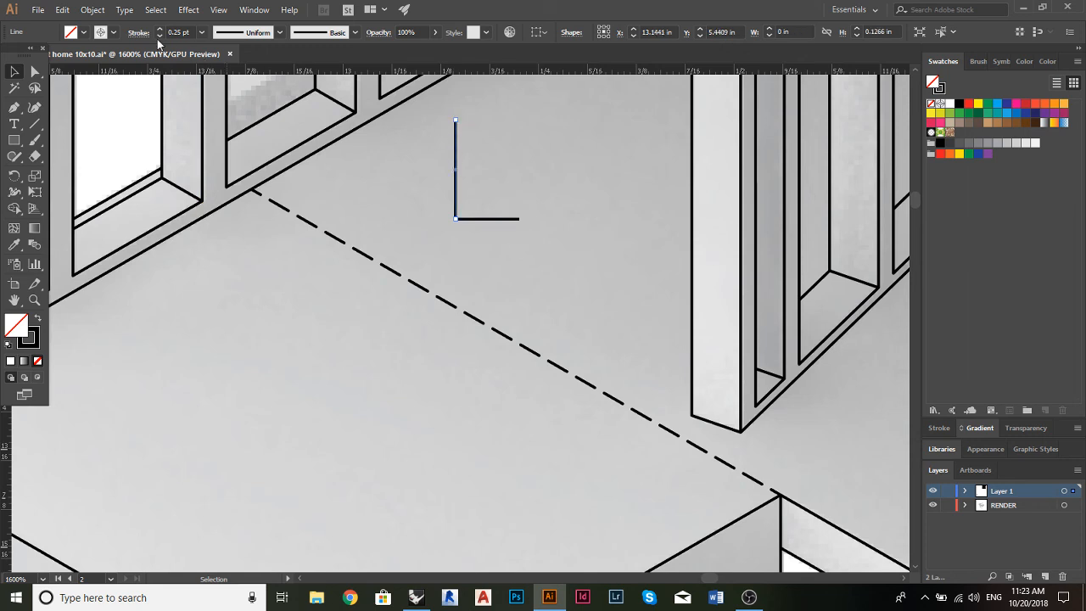
left_click(139, 32)
left_click(54, 64)
left_click(477, 165)
scroll(476, 205, "up", 3)
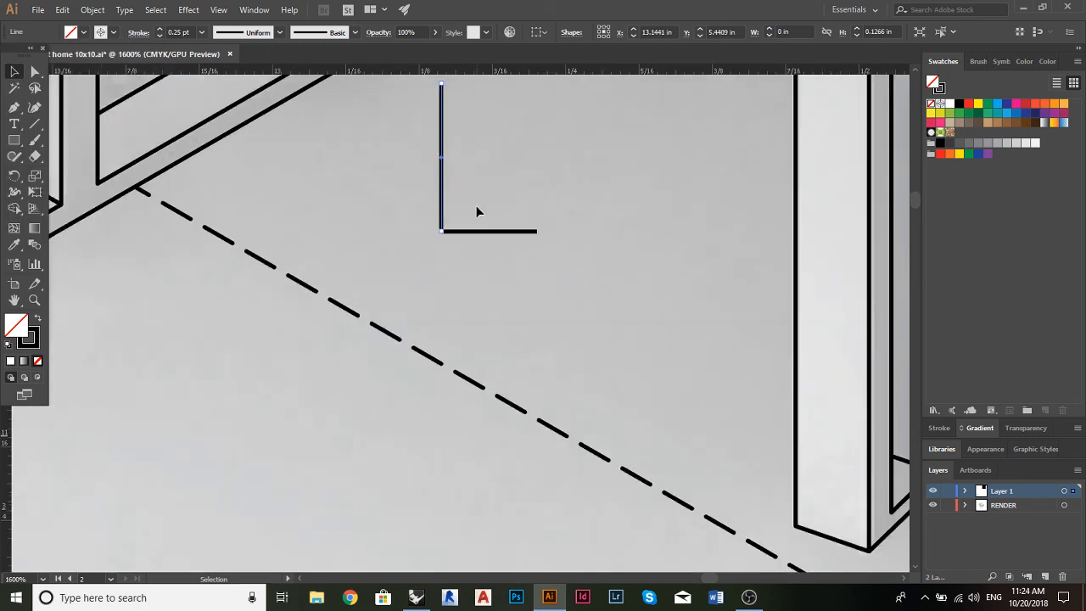
left_click(476, 210)
Join the vertical and horizontal test lines at their shared corner into one path
scroll(441, 246, "up", 1)
scroll(410, 285, "up", 2)
scroll(430, 391, "down", 2)
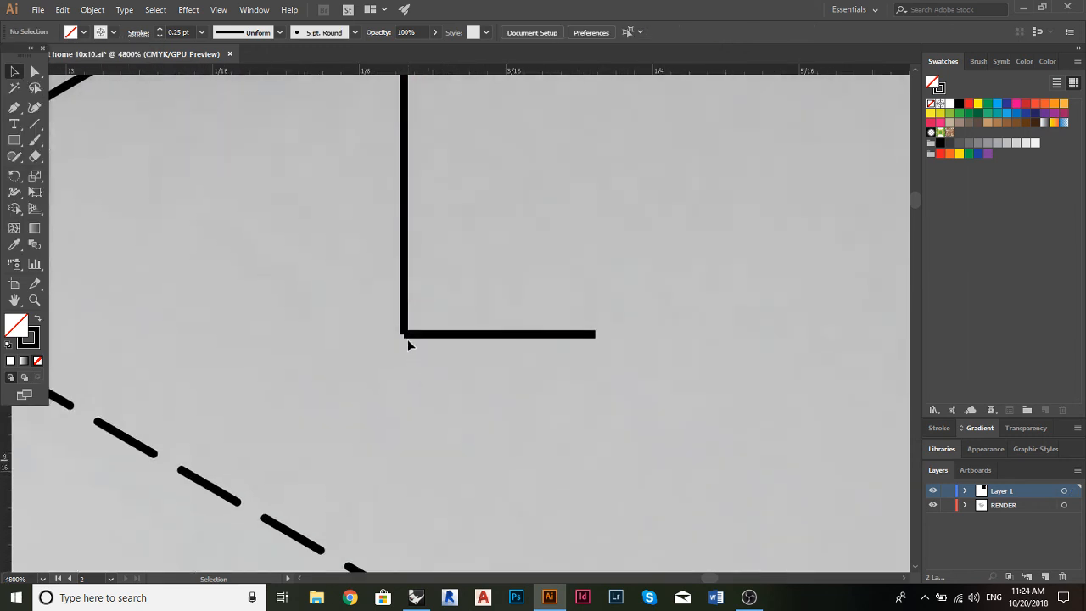
scroll(407, 341, "up", 3)
scroll(472, 322, "right", 3)
scroll(391, 321, "left", 2)
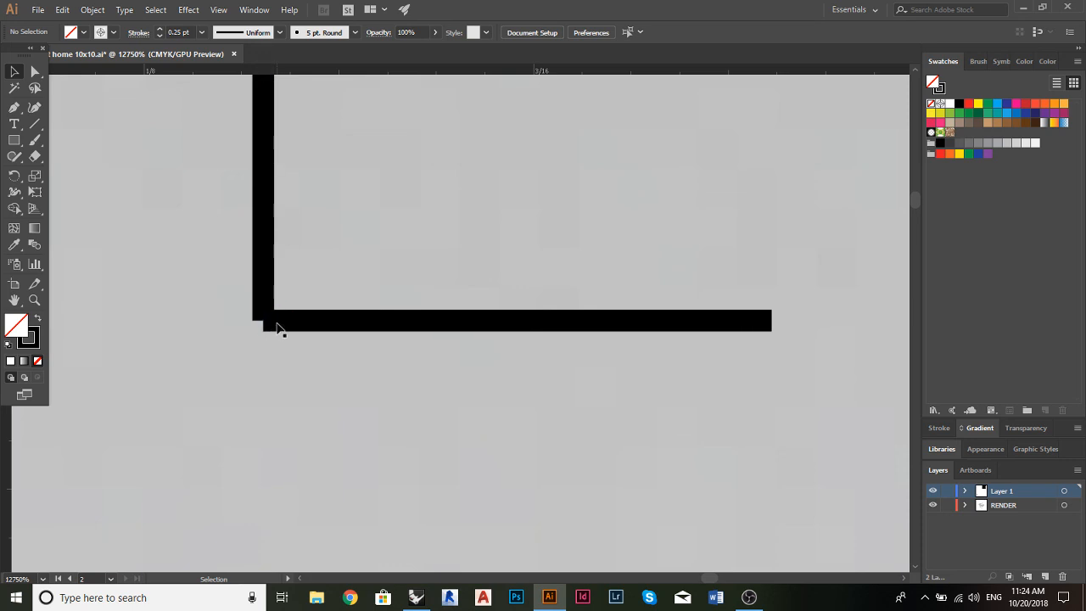
left_click(273, 319, "shift")
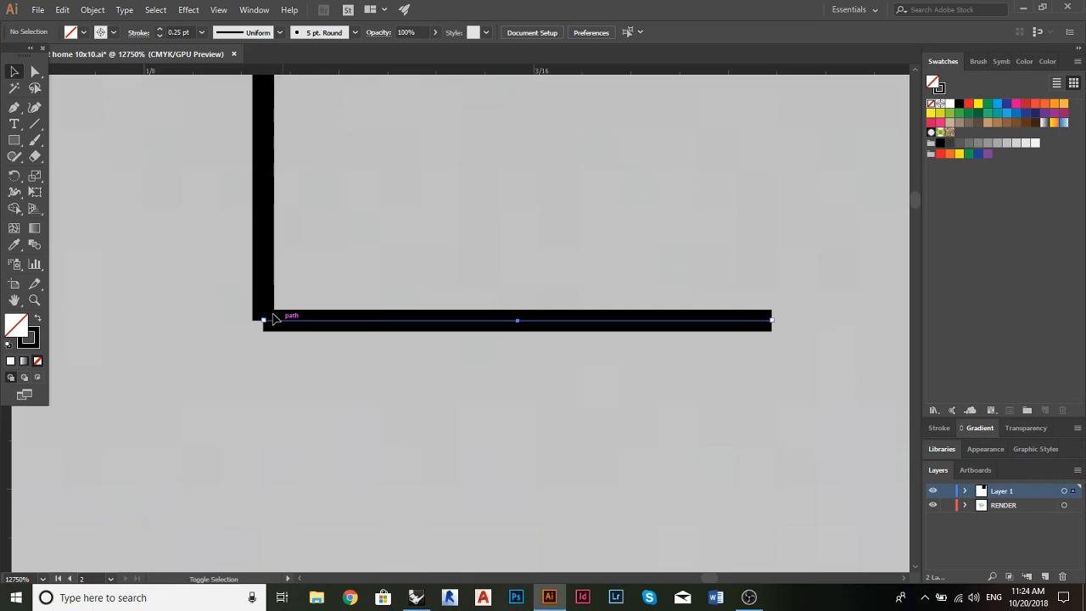
left_click(265, 290, "shift")
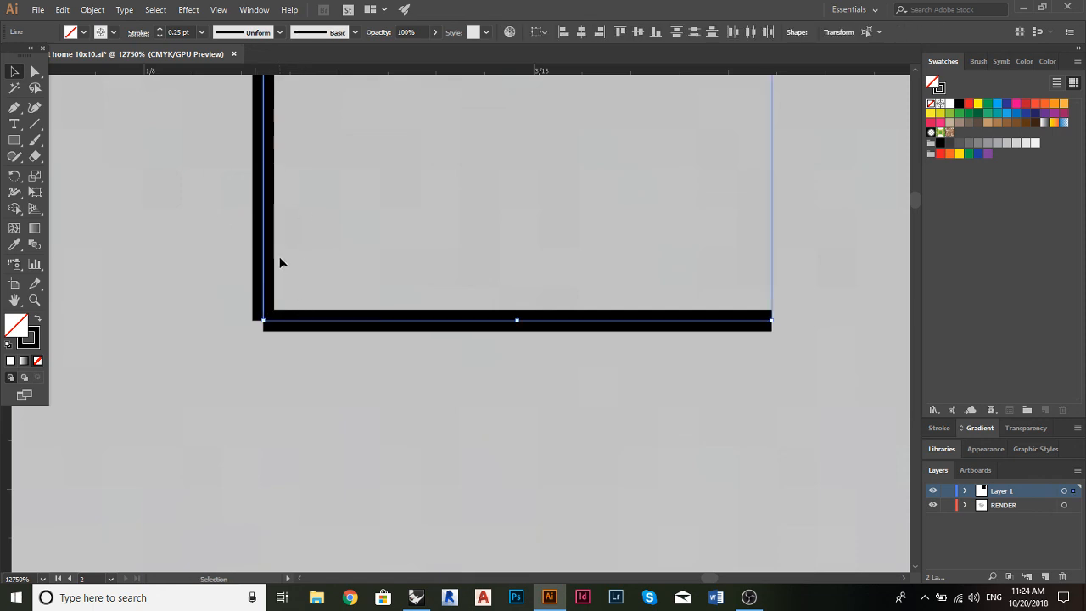
key("a")
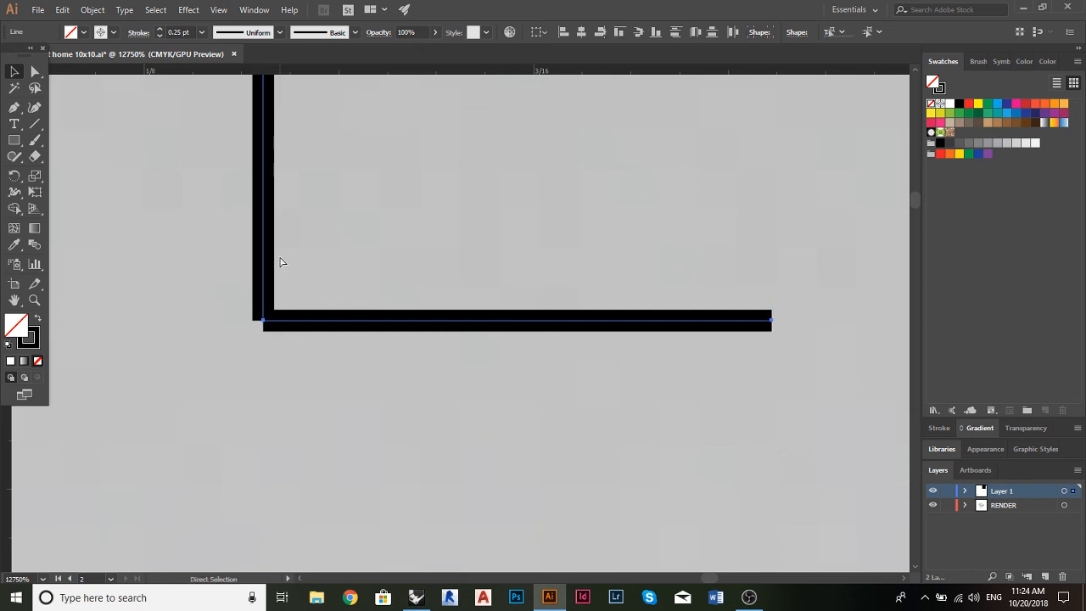
key("ctrl+j")
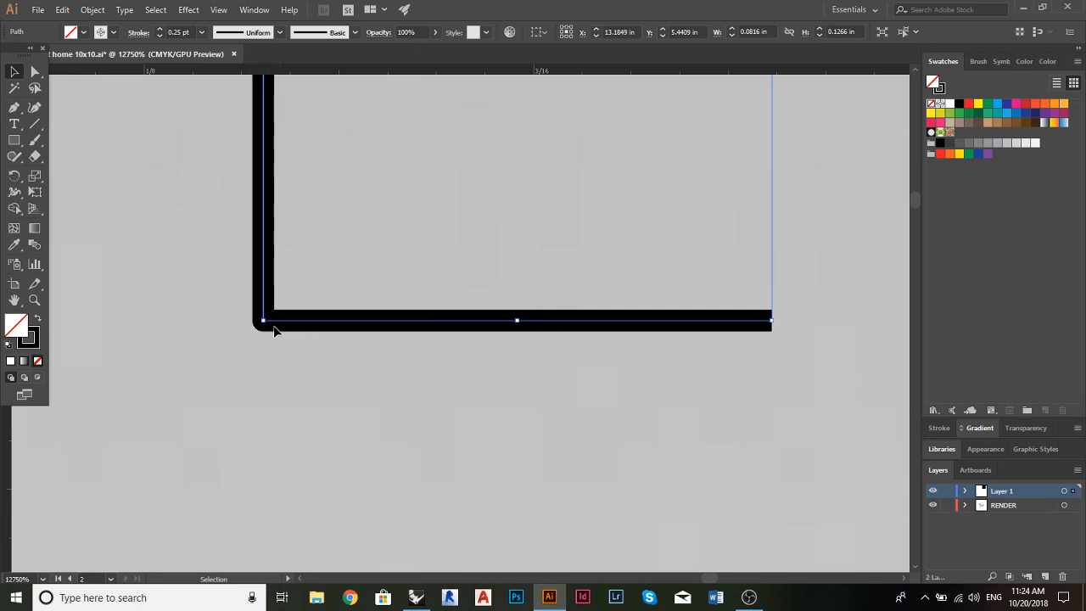
Try a miter join on the L-shaped test path's corner, set it back to a round join, and deselect the path
left_click(140, 33)
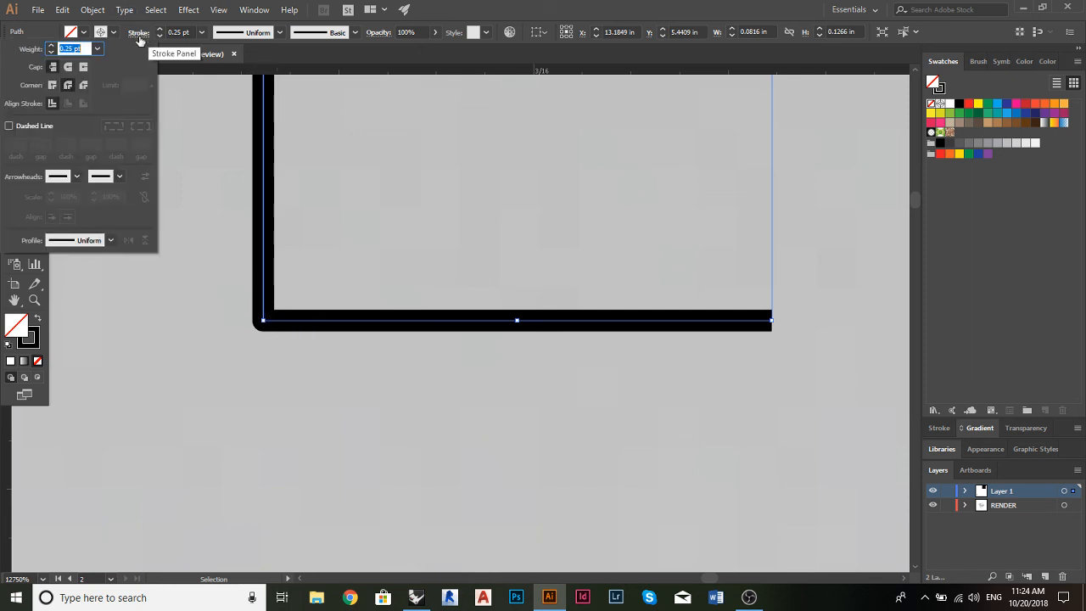
left_click(53, 85)
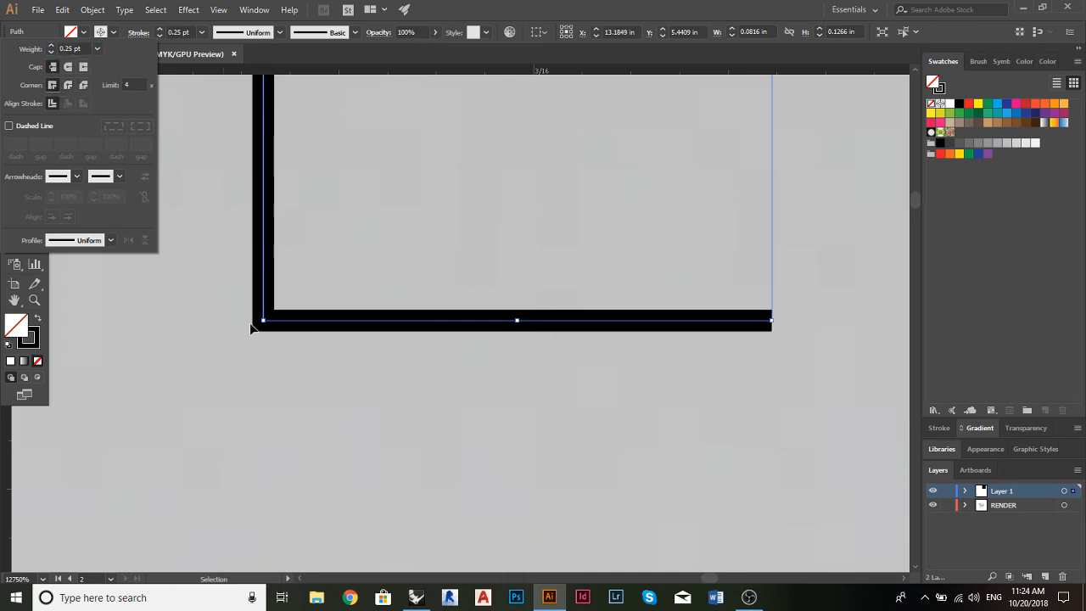
left_click(83, 85)
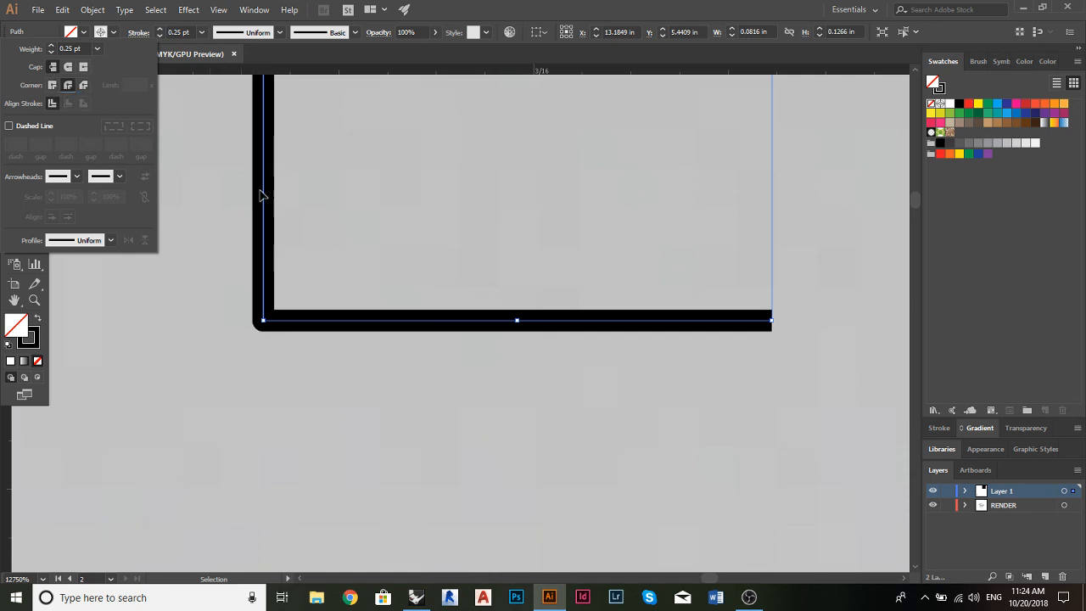
scroll(359, 327, "up", 5)
scroll(201, 209, "down", 5)
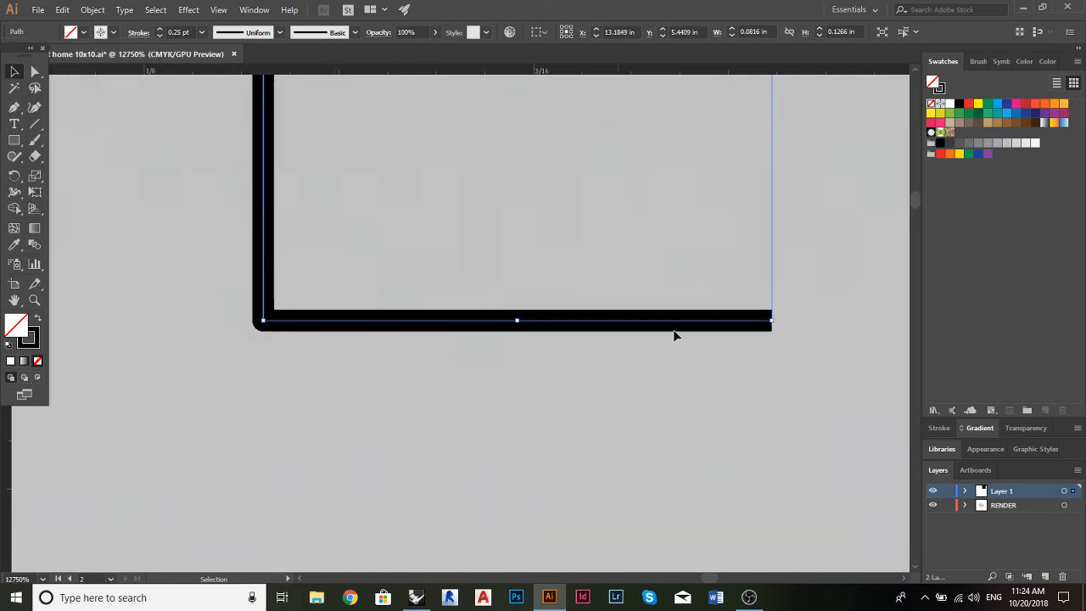
left_click(671, 257)
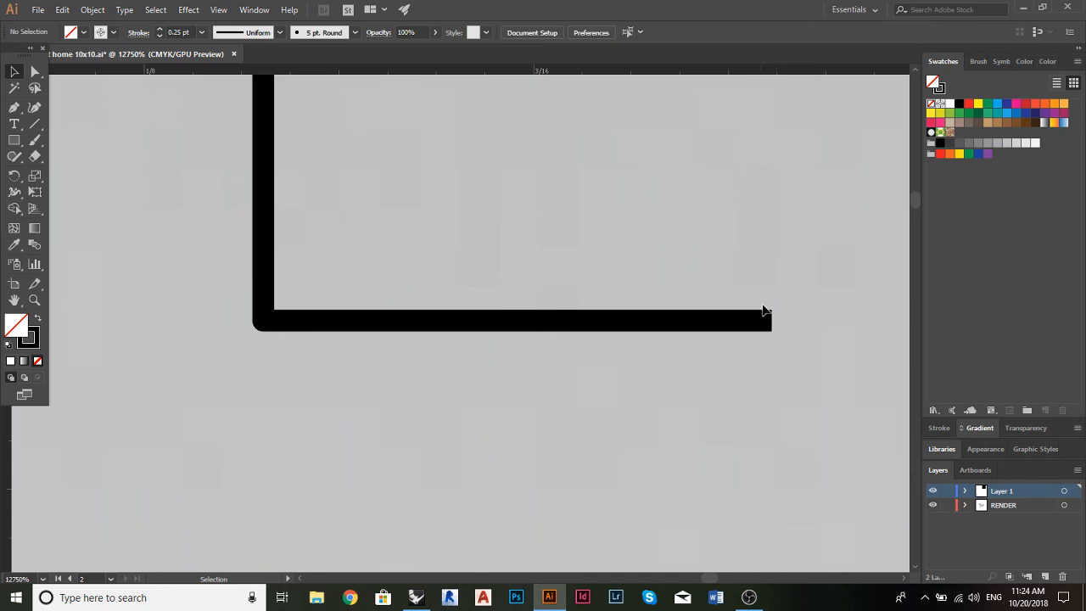
Try projecting and round caps on the L-shaped test path, finish with the projecting cap and round join, and deselect it
left_click(768, 321)
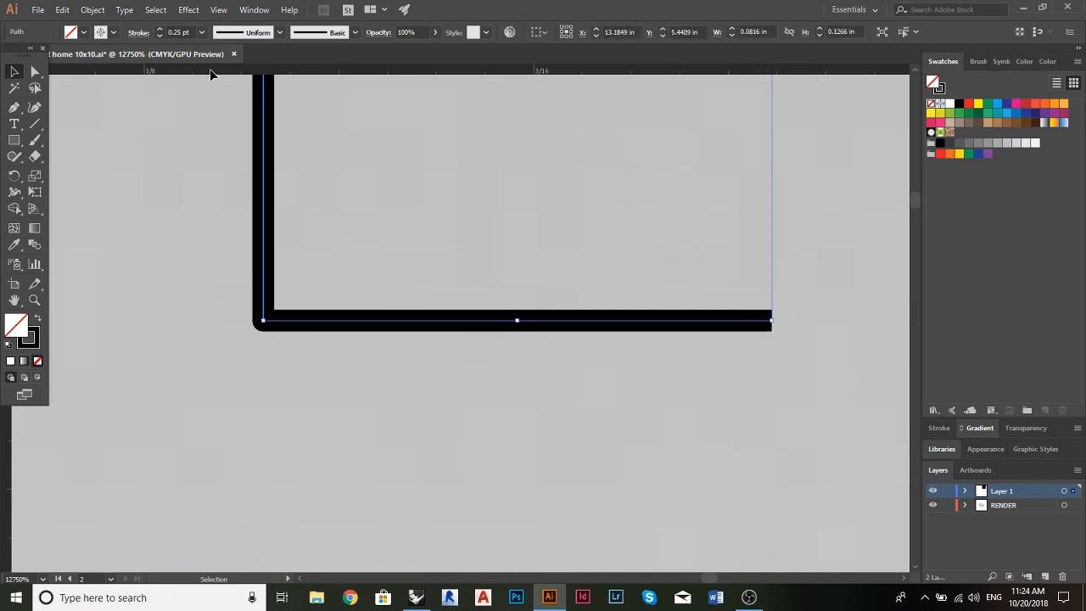
left_click(138, 33)
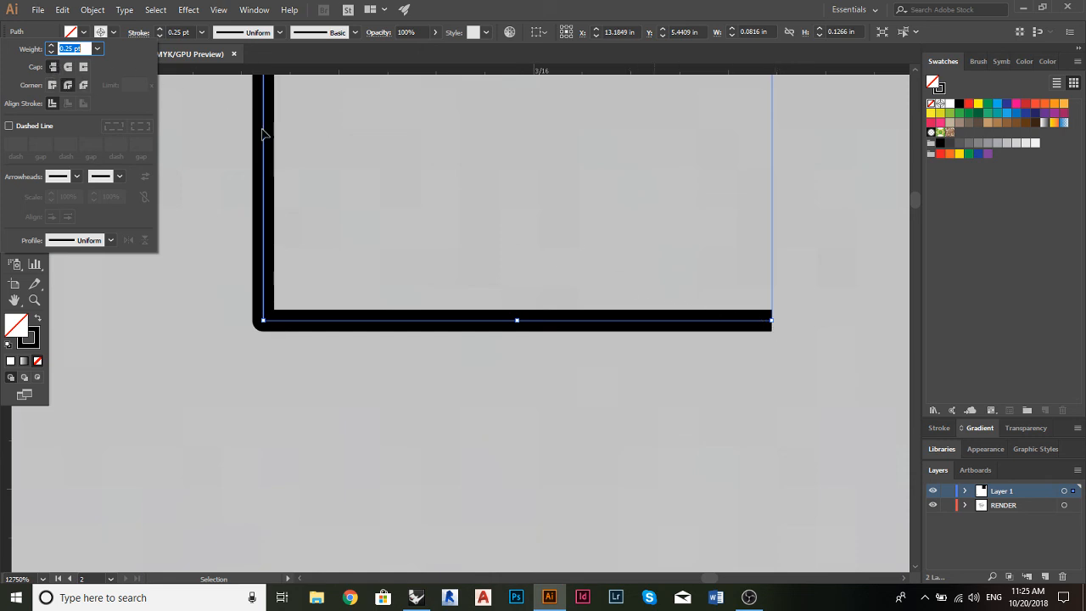
left_click(68, 85)
left_click(83, 68)
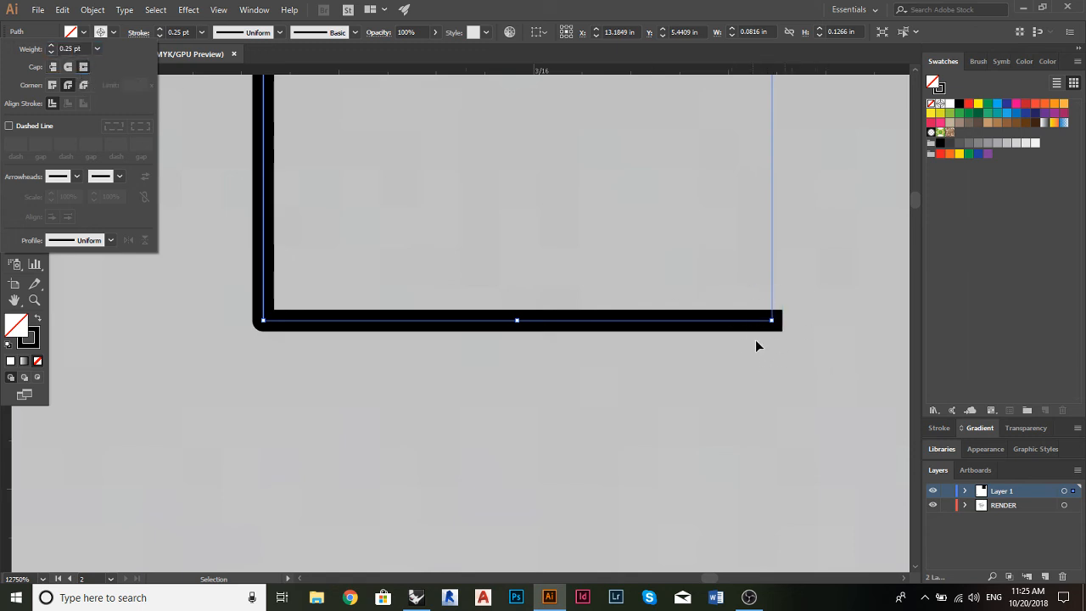
left_click(69, 65)
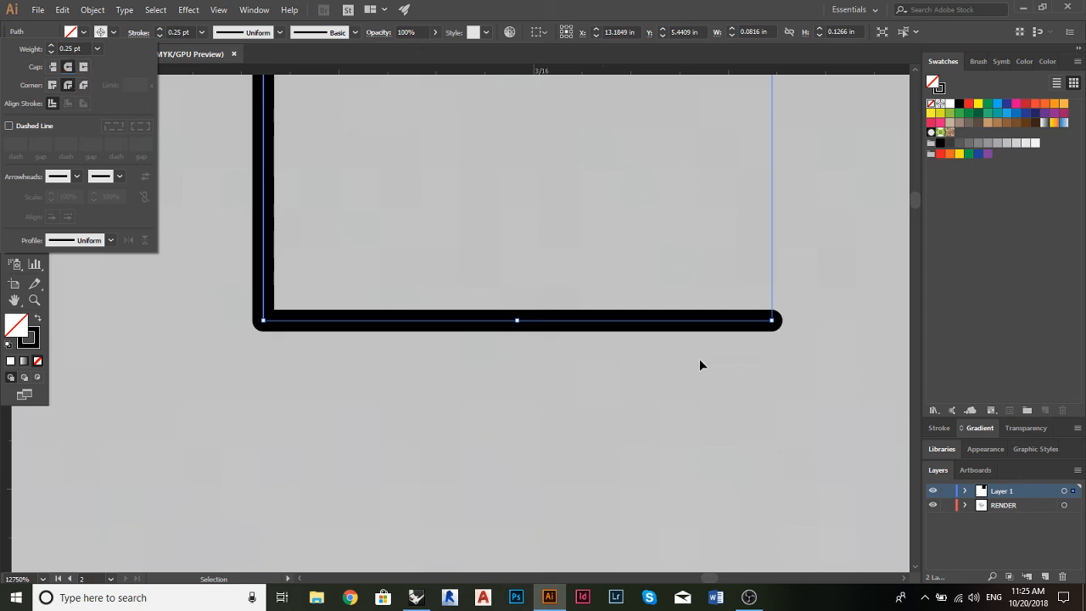
left_click(83, 66)
left_click(523, 236)
left_click(579, 443)
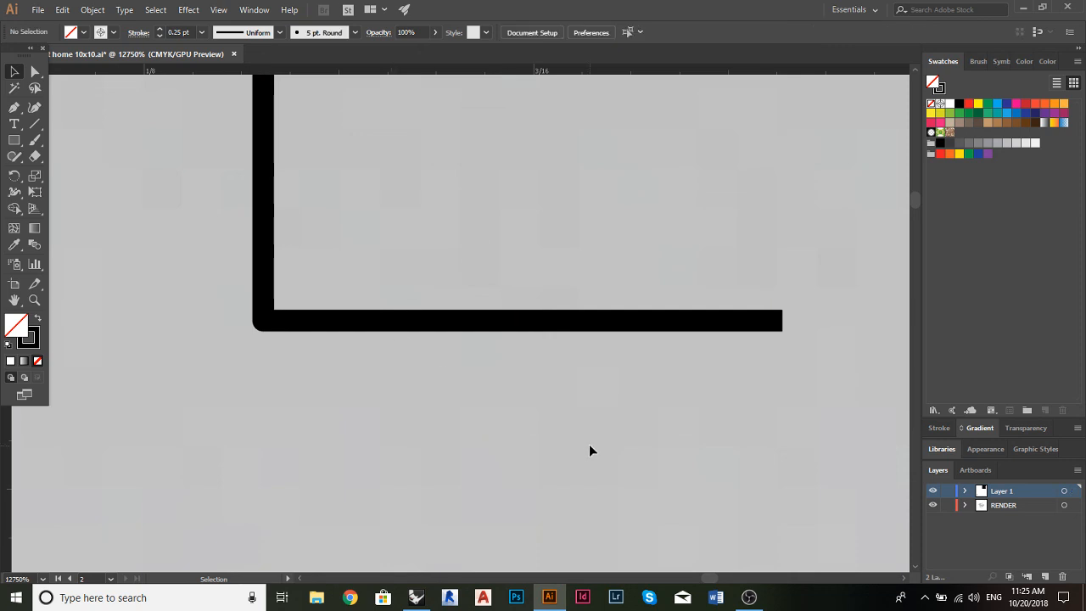
Delete the L-shaped test path from the floor above the dashed line
scroll(590, 445, "up", 5)
scroll(590, 443, "down", 2)
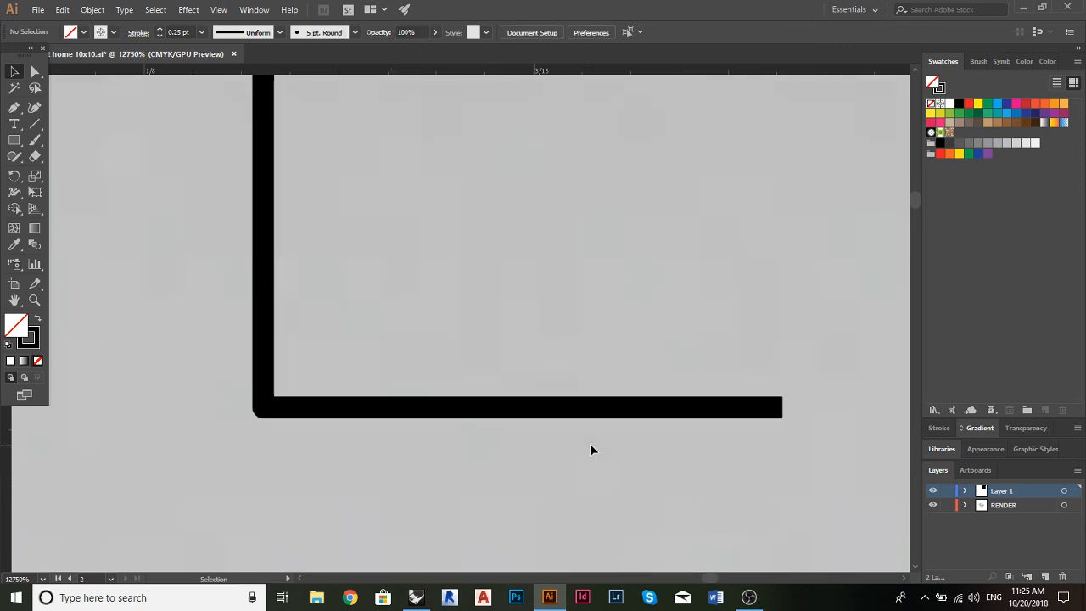
scroll(573, 407, "down", 2)
left_click(545, 424)
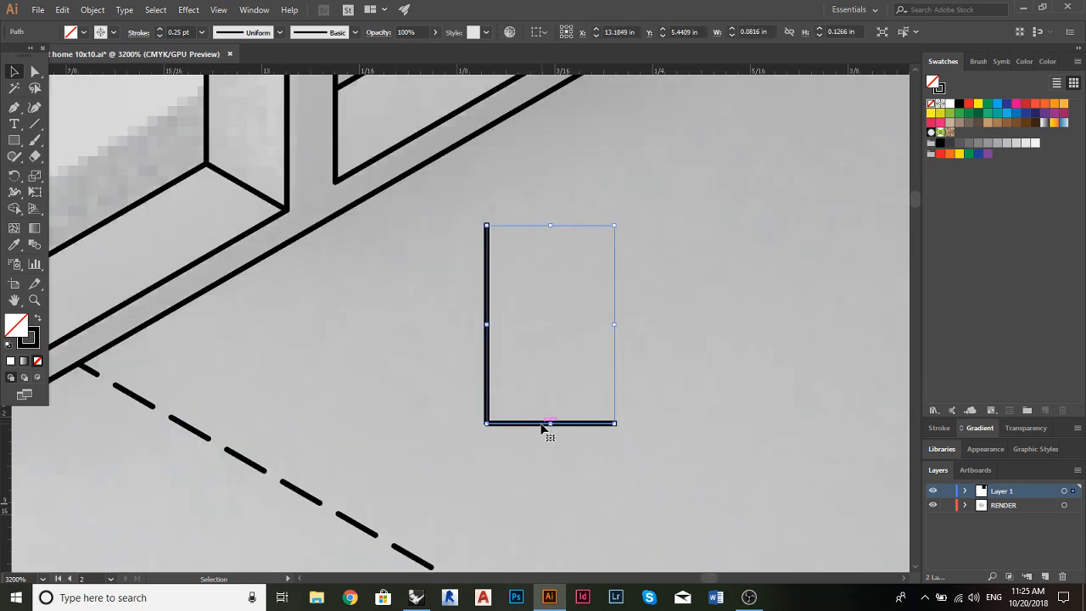
key("Delete")
Review the finished ad hoc house, and examine the kit-of-parts linework around the open gable, wall panels, windows and chimneys
scroll(539, 422, "down", 8)
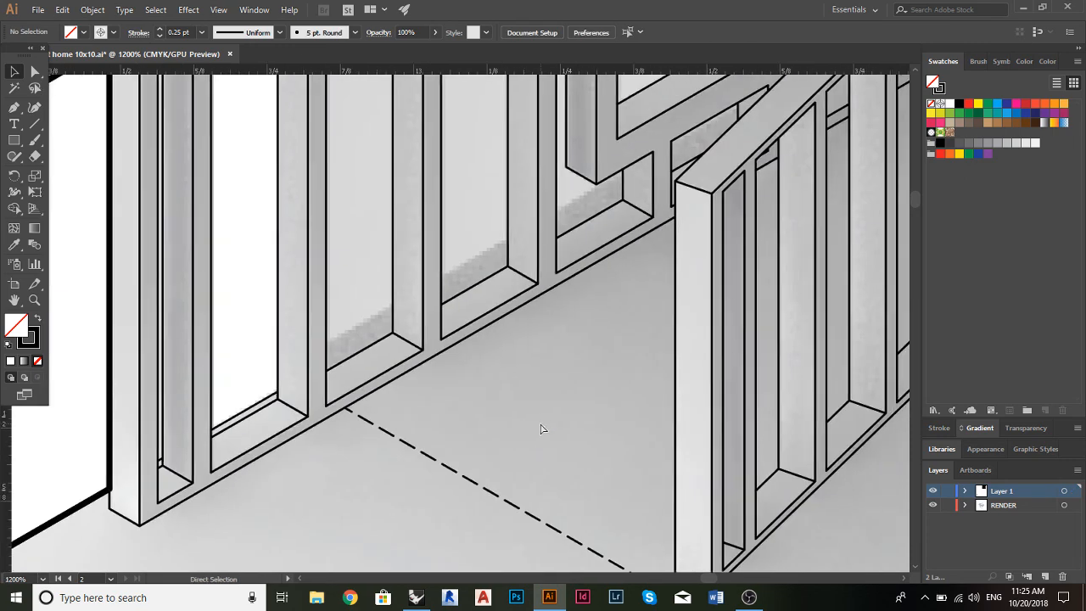
scroll(542, 427, "down", 4)
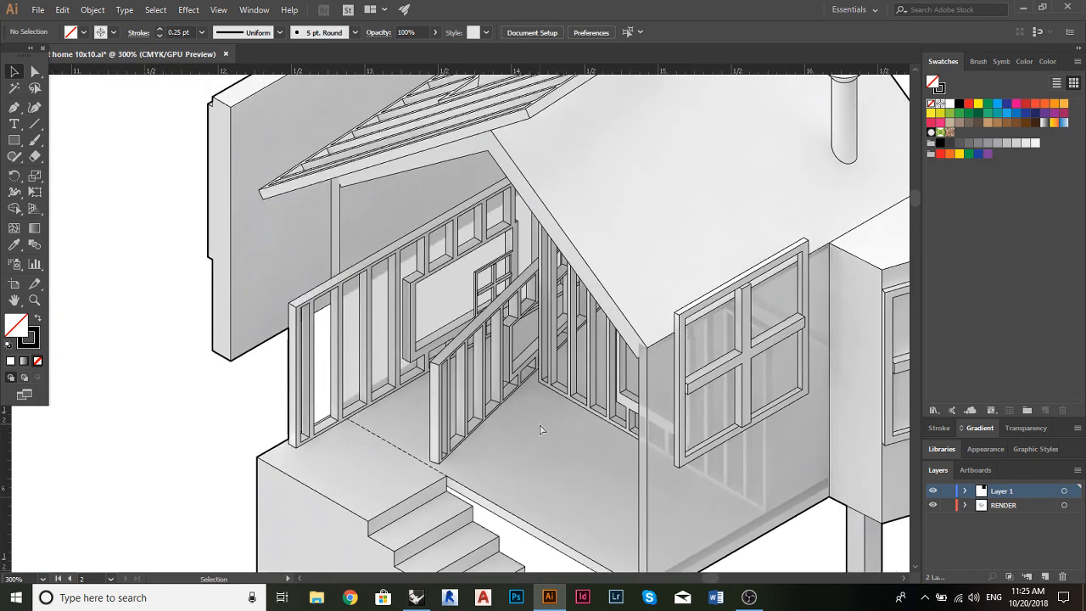
scroll(540, 429, "down", 3)
scroll(540, 428, "right", 3)
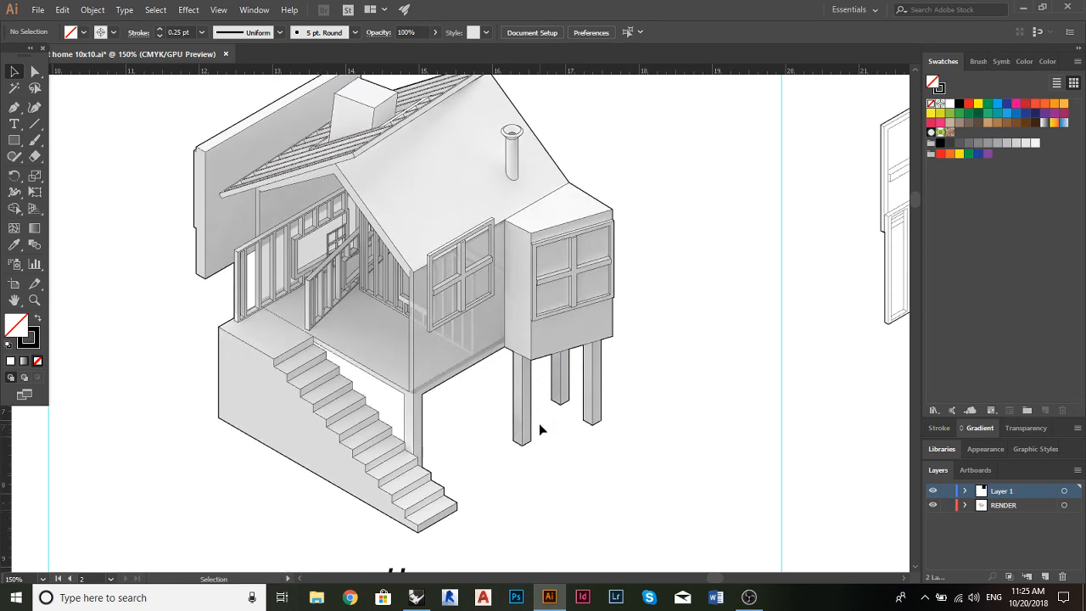
scroll(681, 426, "down", 2)
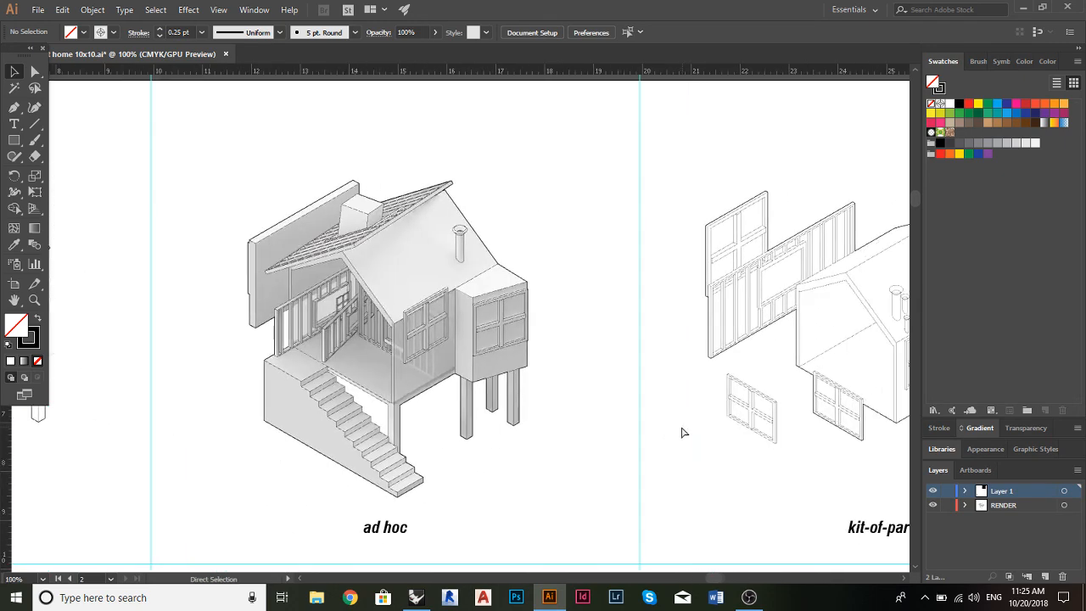
scroll(681, 428, "right", 3)
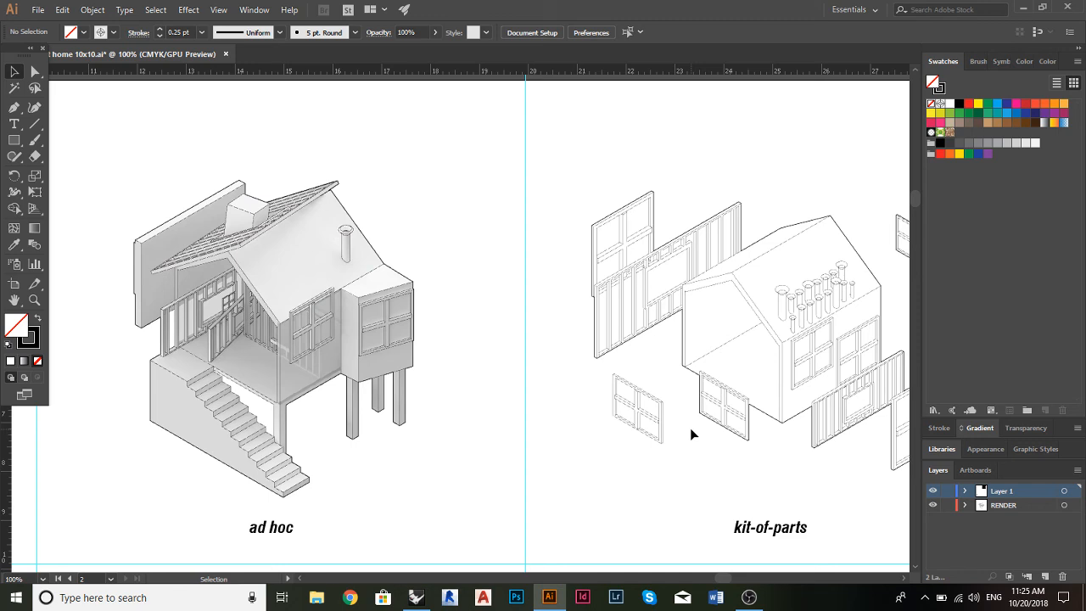
scroll(764, 370, "down", 3)
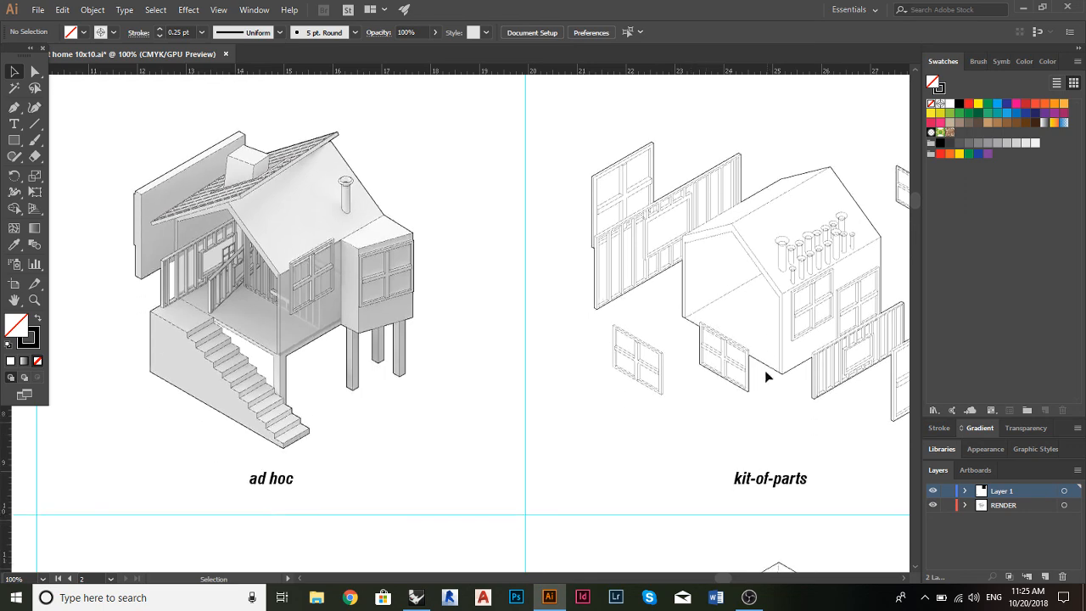
scroll(763, 358, "right", 3)
scroll(763, 357, "up", 2)
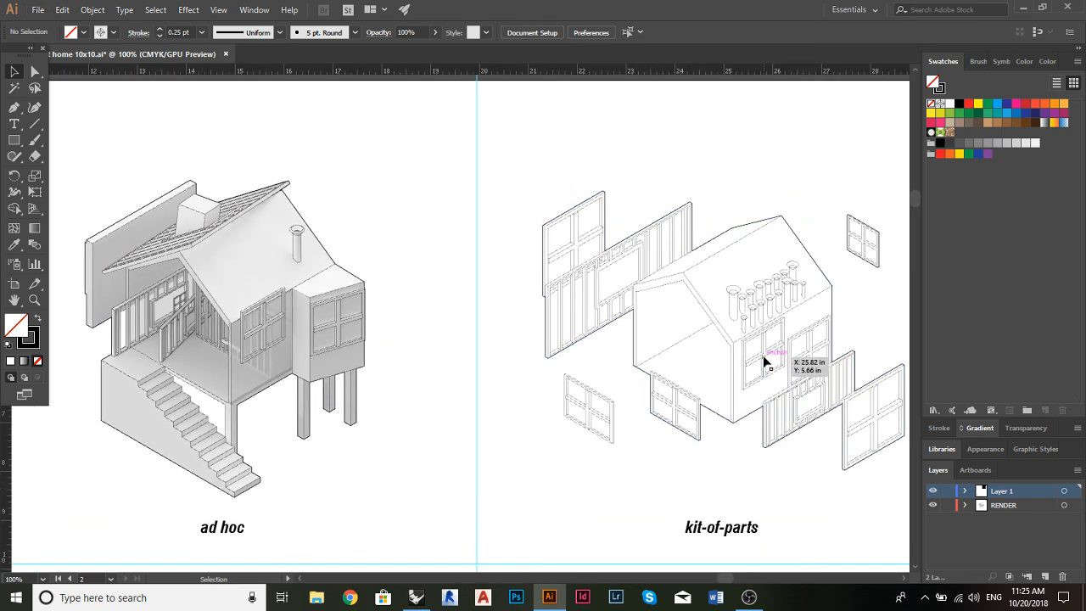
scroll(763, 363, "up", 2)
scroll(763, 363, "right", 3)
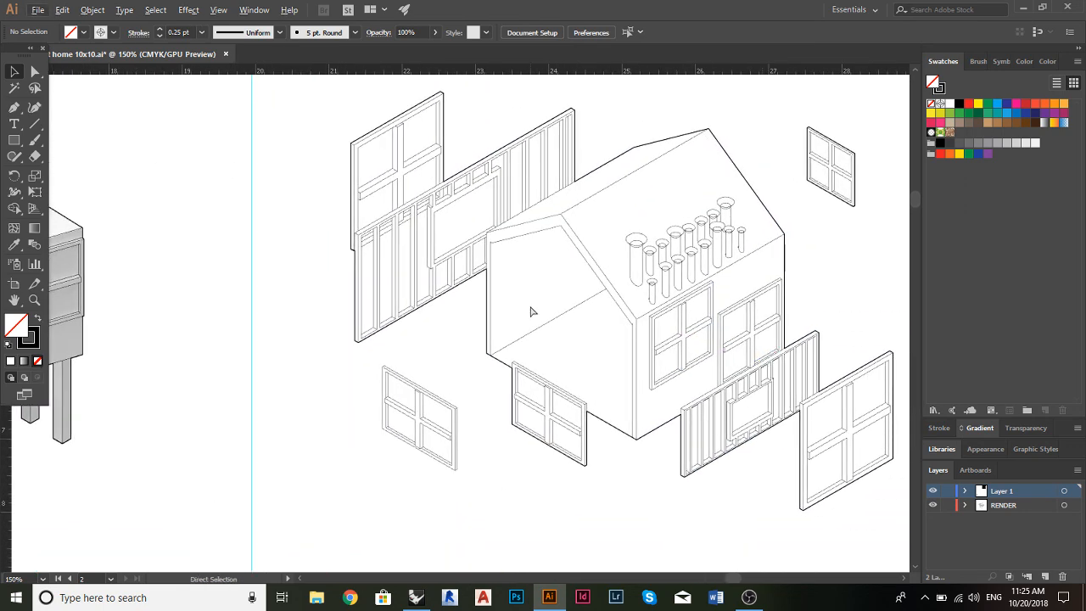
scroll(555, 311, "left", 3)
scroll(565, 308, "up", 1)
scroll(577, 311, "right", 3)
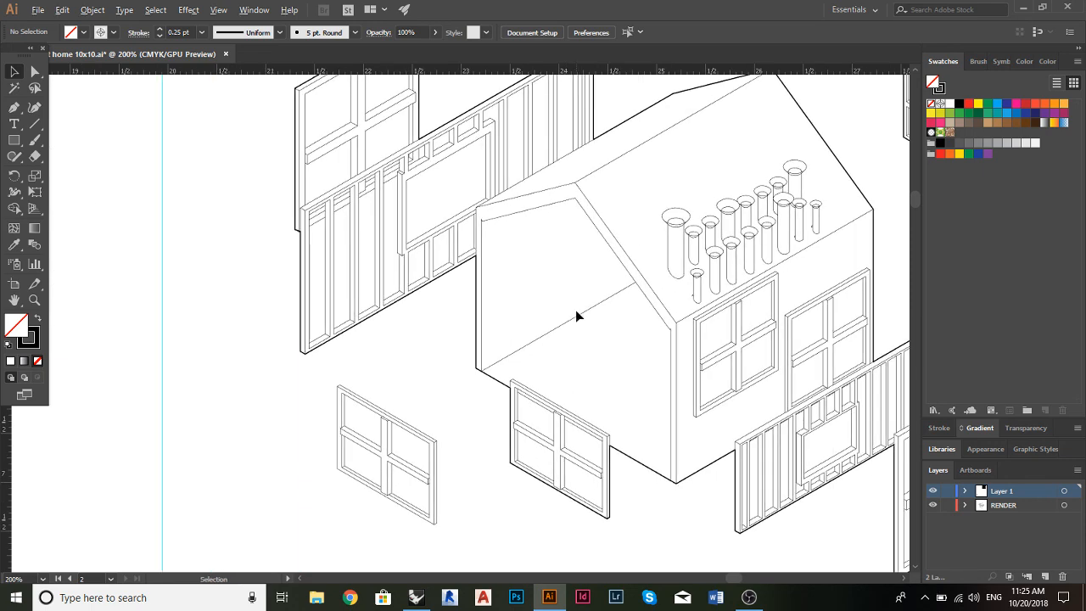
scroll(575, 311, "up", 1)
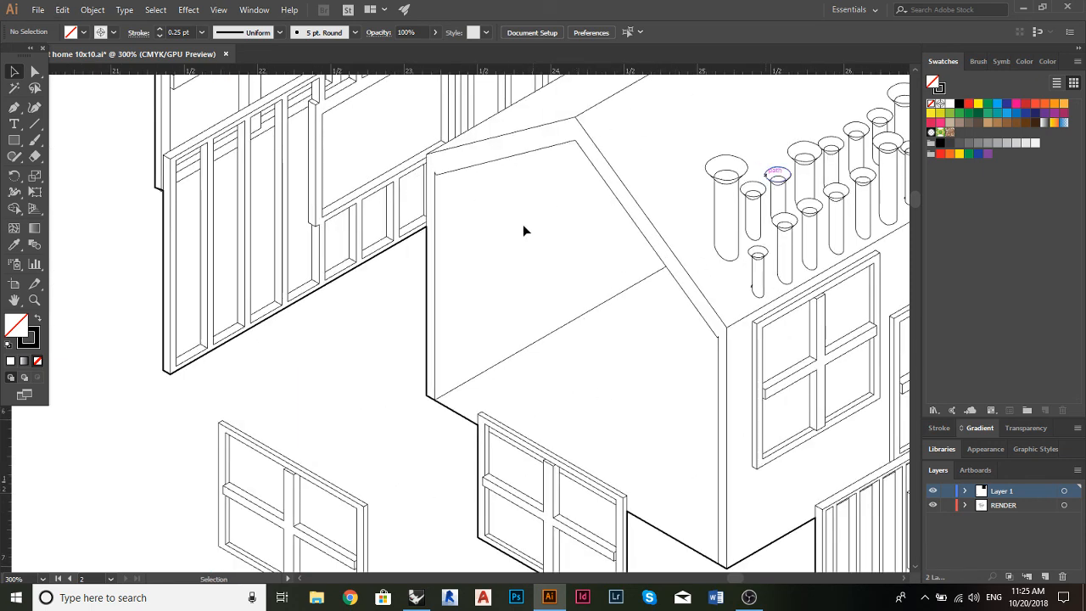
scroll(432, 296, "up", 3)
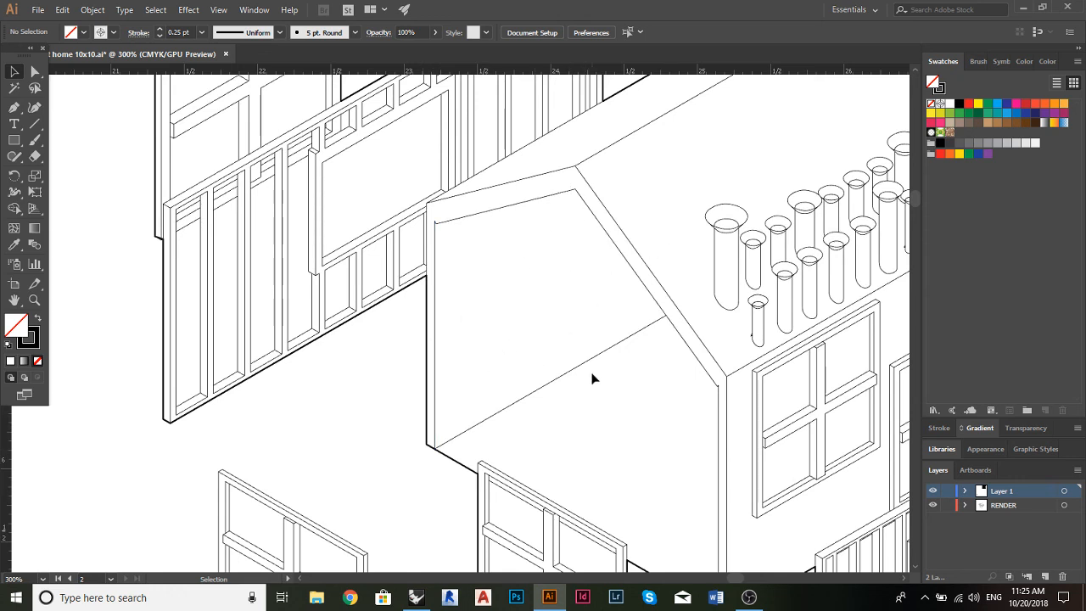
scroll(642, 396, "up", 1)
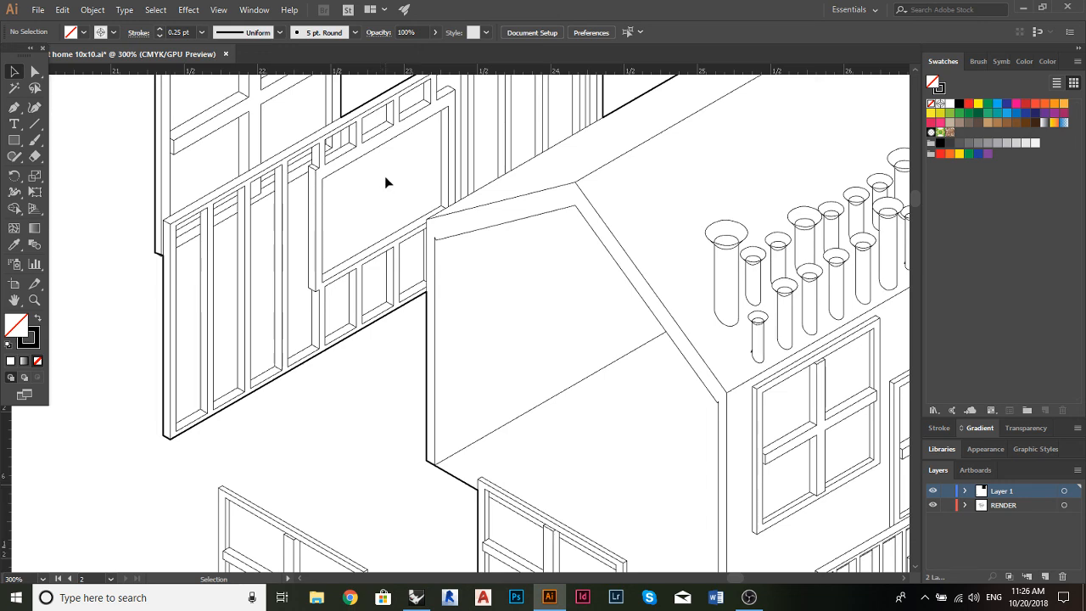
scroll(392, 186, "down", 3)
scroll(450, 206, "up", 3)
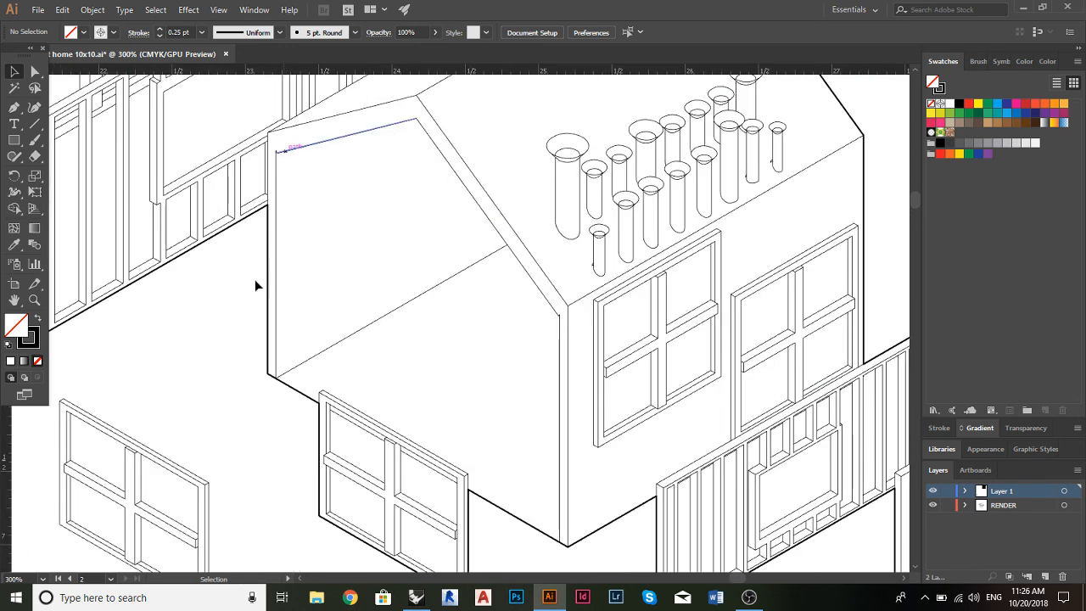
Convert all the kit-of-parts linework into one Live Paint group, check that it selects as a single object, and deselect it
scroll(400, 150, "down", 2)
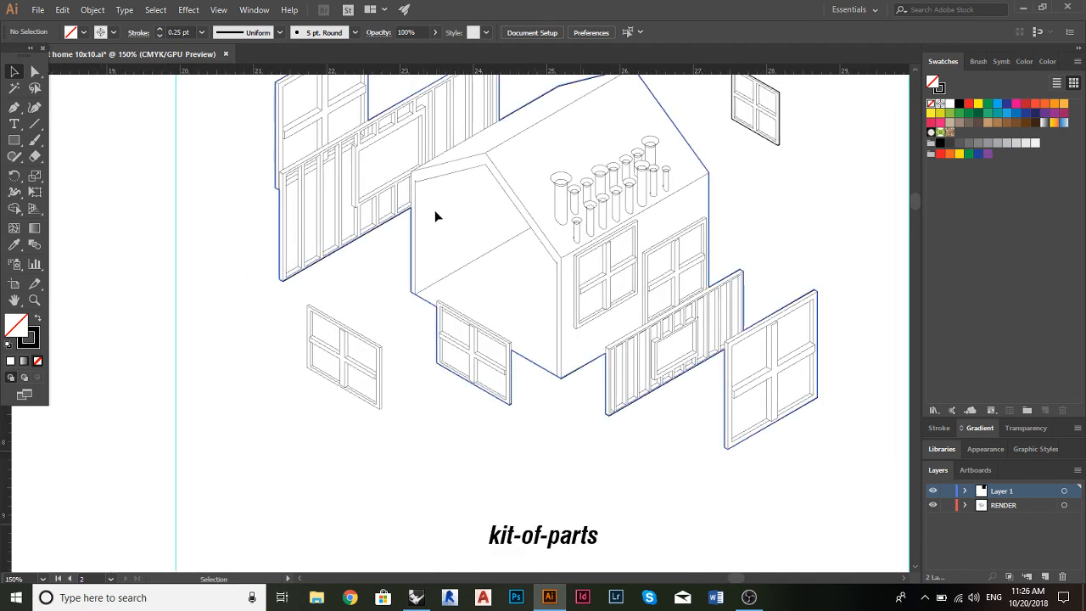
scroll(525, 318, "down", 1)
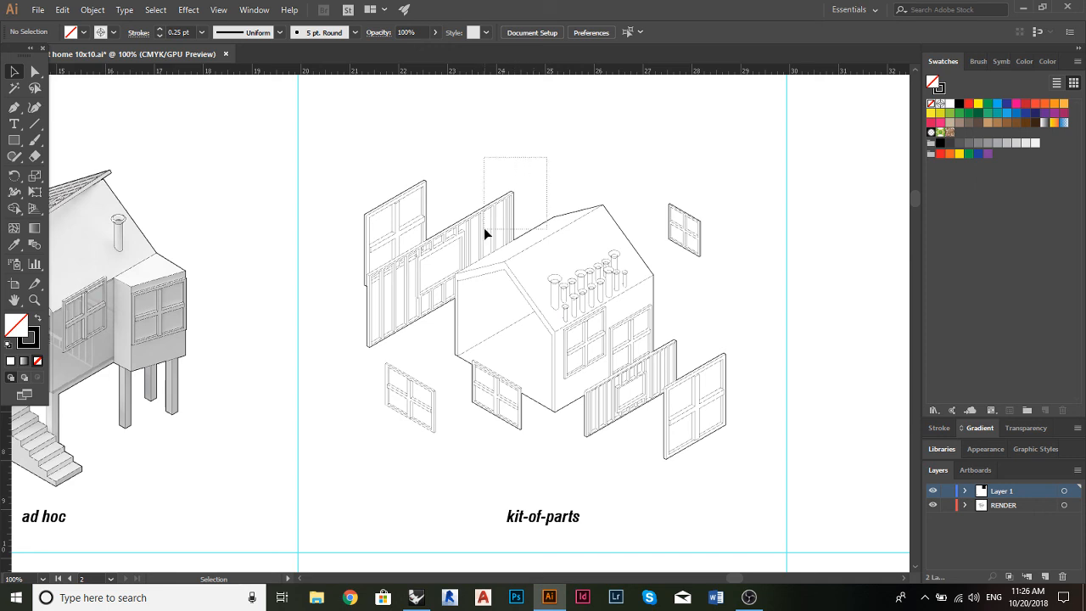
mouse_move(400, 193)
left_mouse_down()
mouse_move(750, 458)
mouse_move(745, 475)
left_mouse_up()
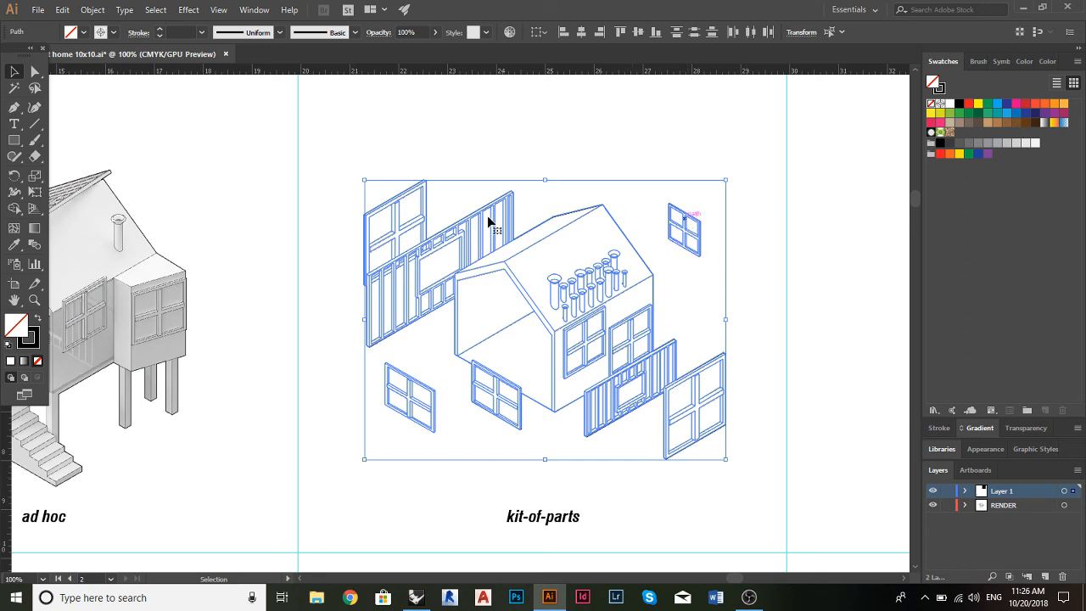
left_click(93, 11)
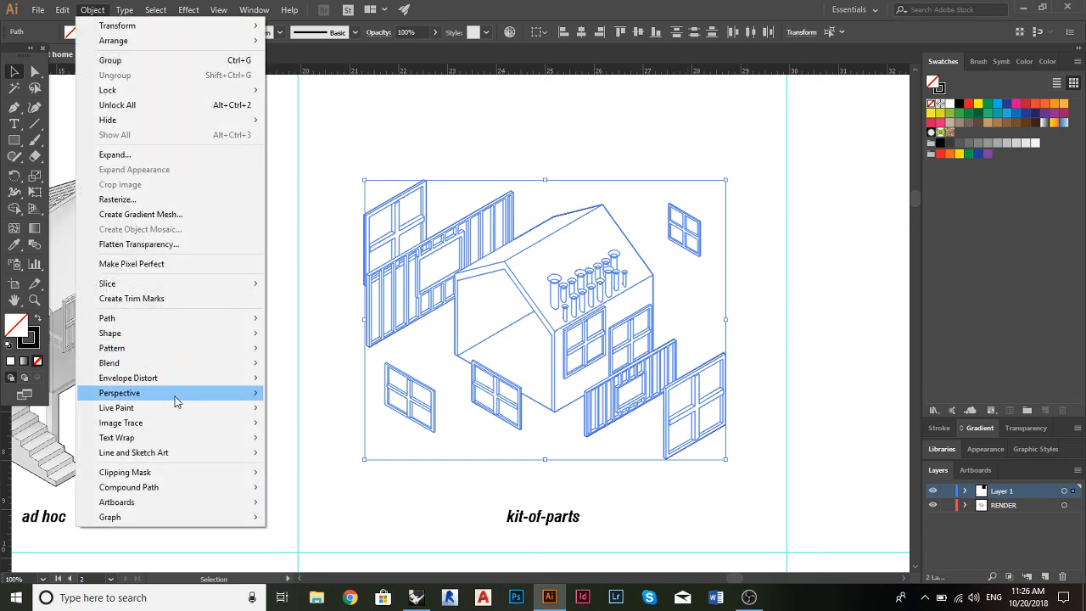
mouse_move(179, 407)
left_click(302, 410)
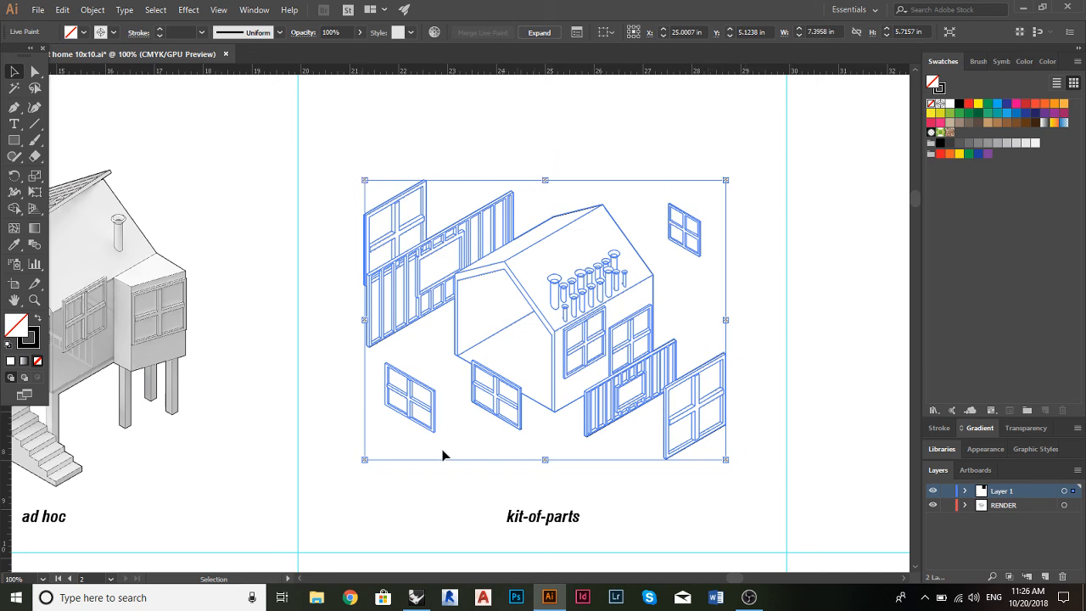
left_click(393, 170)
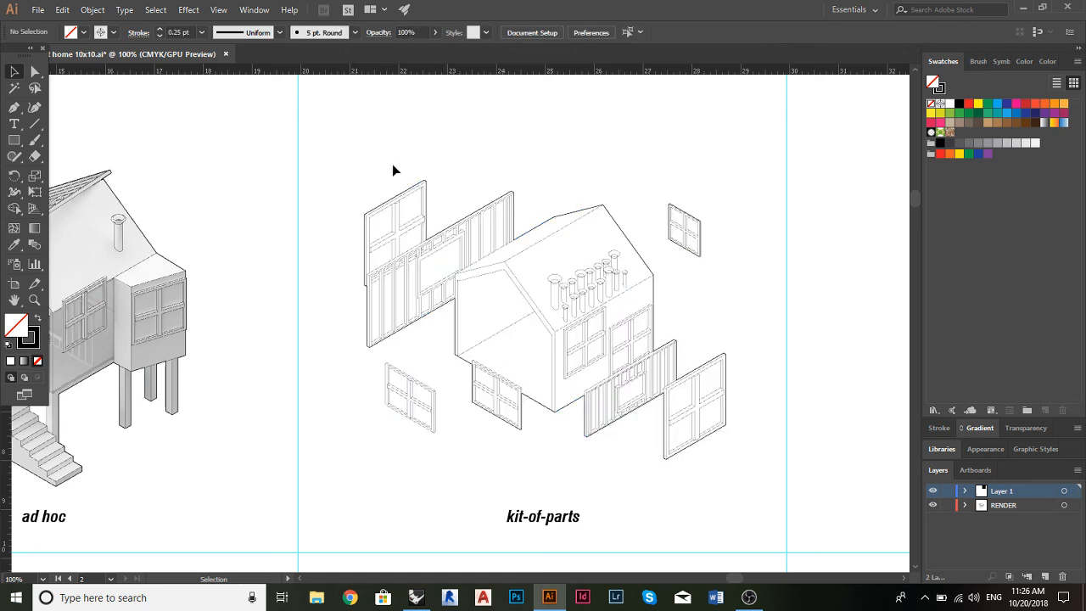
left_click(376, 212)
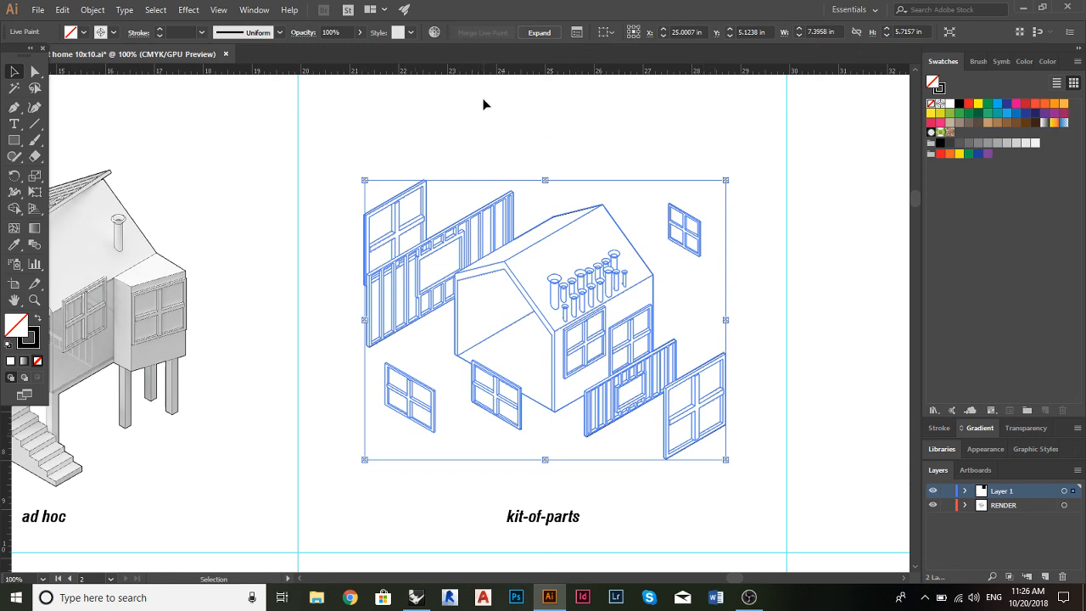
left_click(494, 128)
Activate the Live Paint Bucket for colouring the open gable of the kit-of-parts house
scroll(536, 289, "up", 2)
key("a")
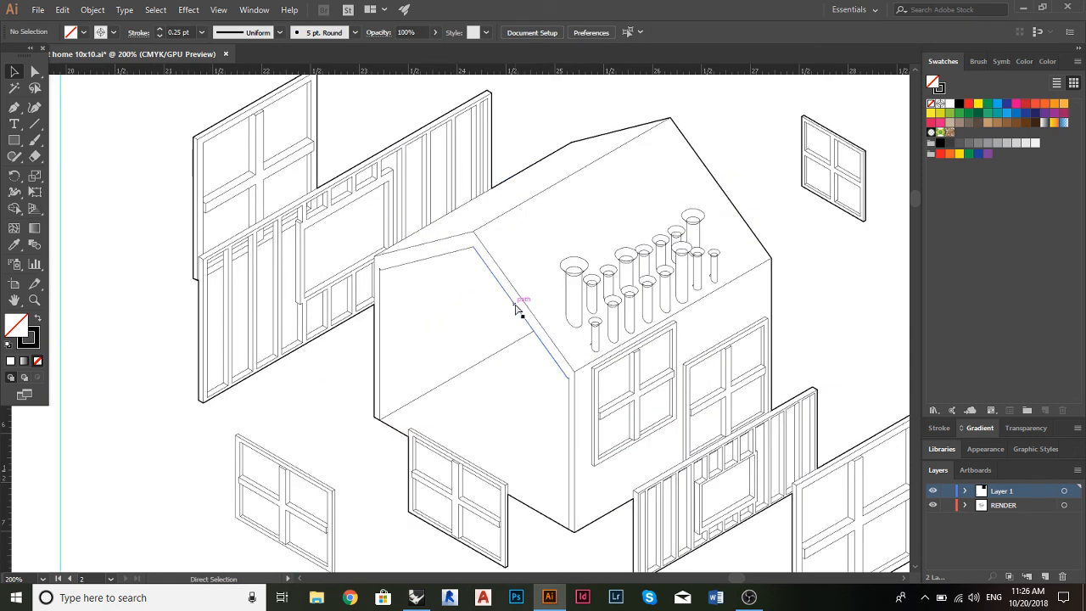
key("ctrl+equal")
key("v")
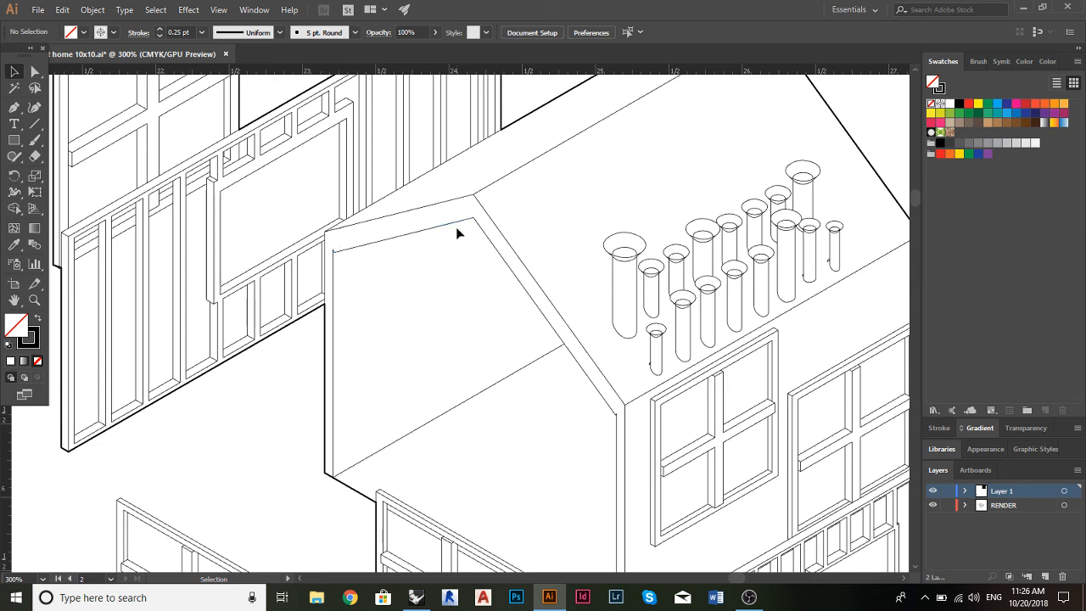
scroll(537, 175, "up", 2)
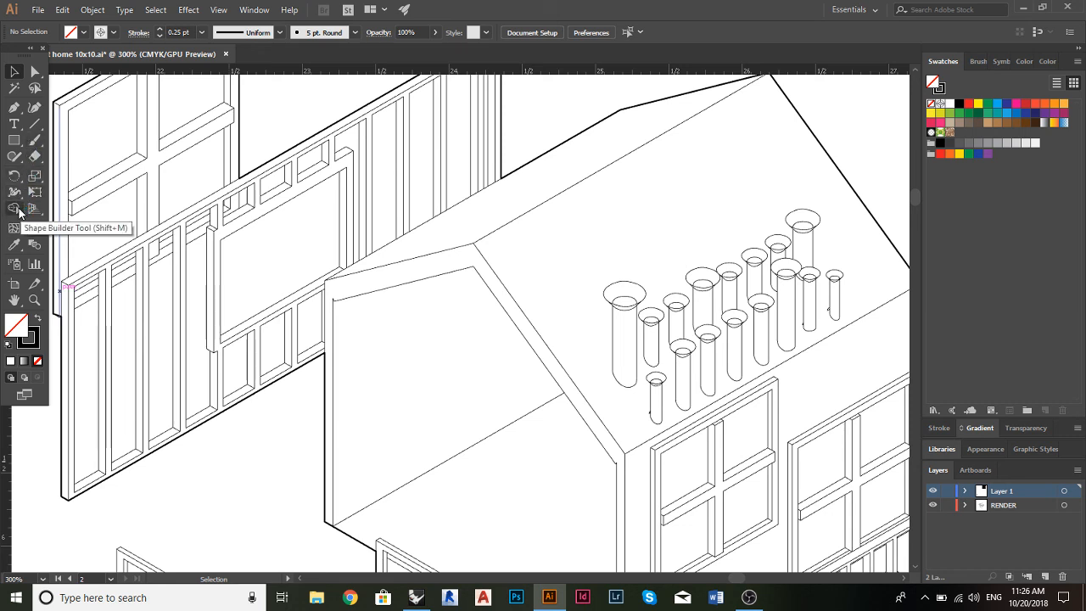
left_click_drag(19, 211, 63, 225)
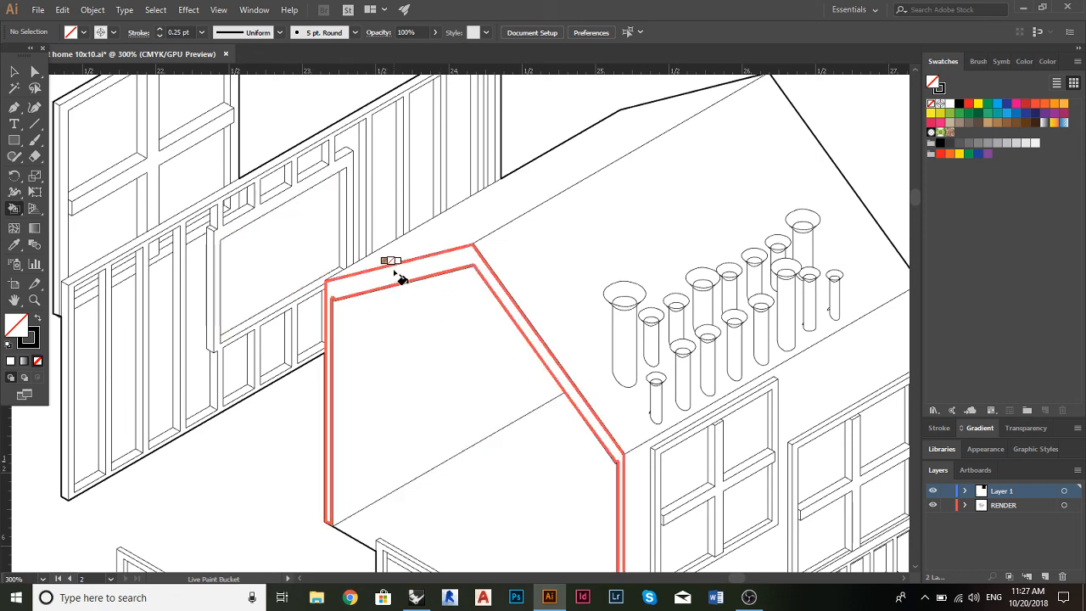
Try the Live Paint Bucket on the projecting window box of the ad hoc house, and dismiss the Live Paint alert
scroll(398, 265, "down", 8)
scroll(387, 298, "up", 8)
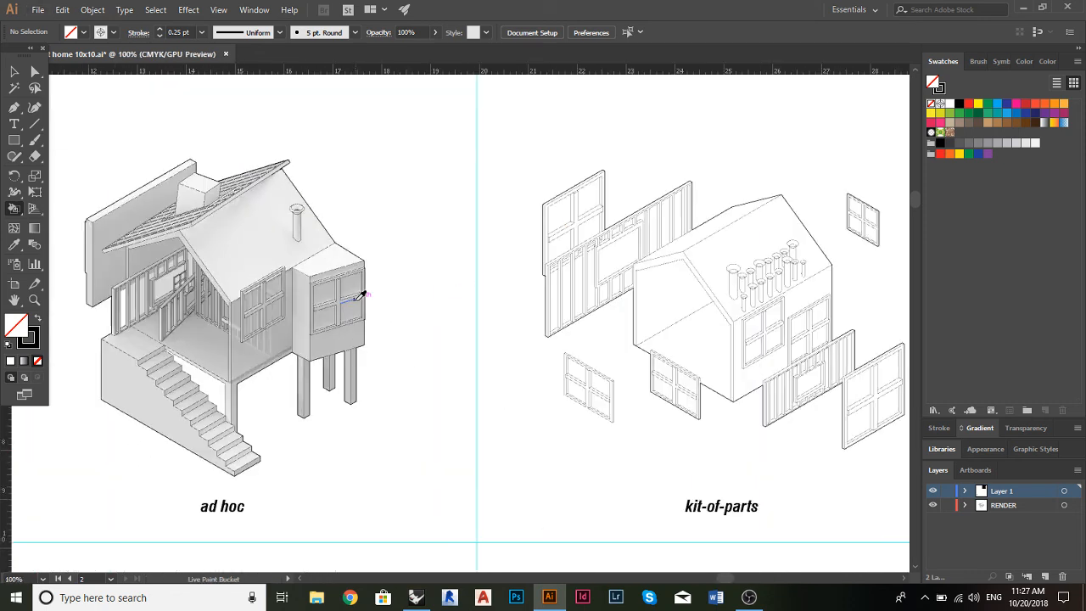
left_click(342, 270)
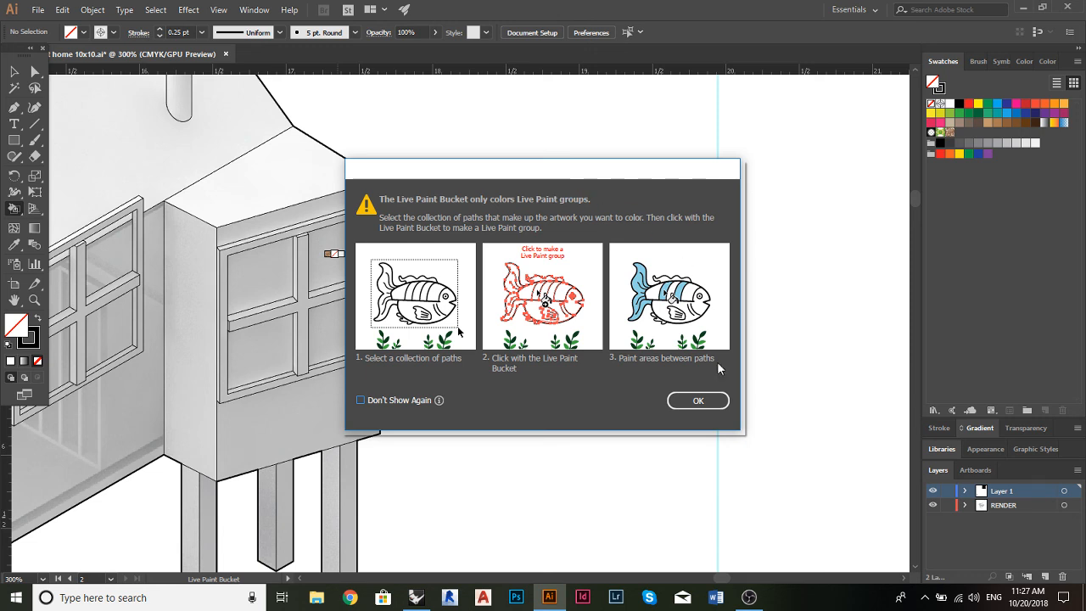
left_click(700, 399)
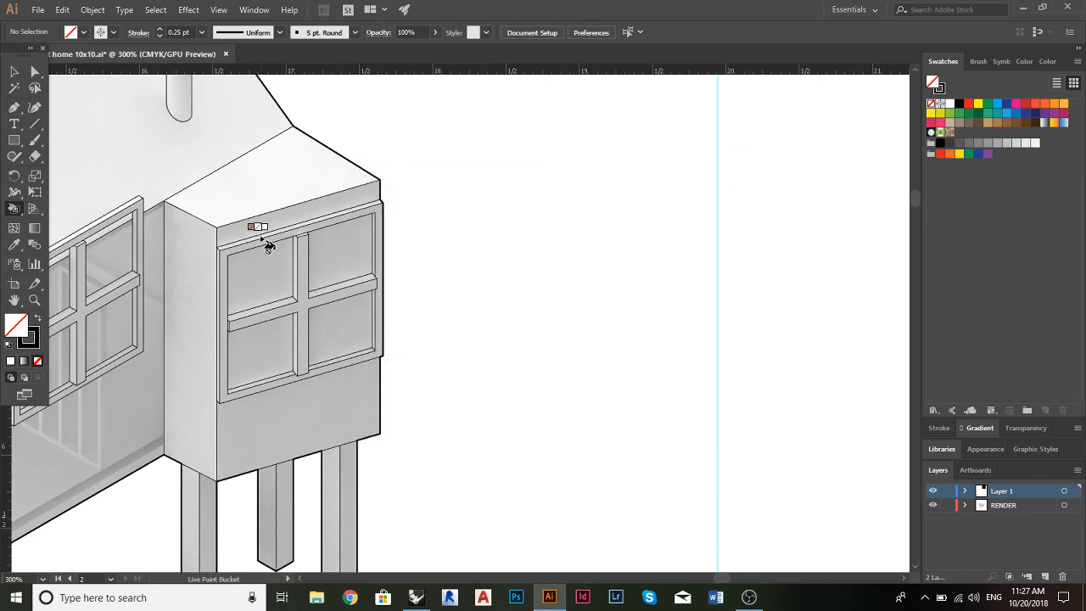
scroll(316, 236, "up", 1)
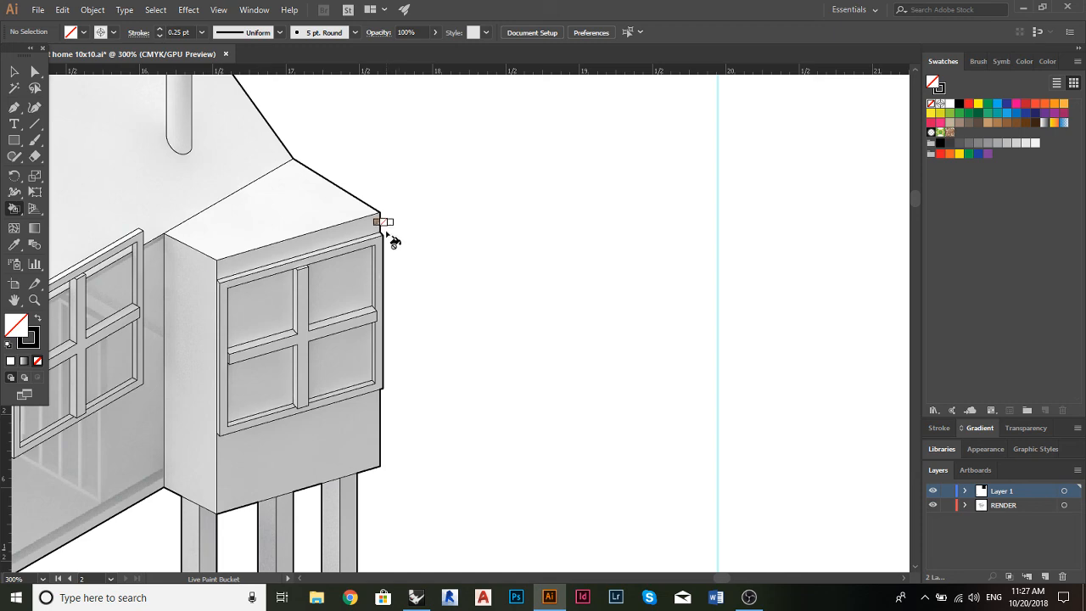
Try a black Live Paint fill on the wall inside the kit-of-parts house's open gable, and undo it
key("v")
key("ctrl+1")
key("k")
scroll(497, 252, "up", 4)
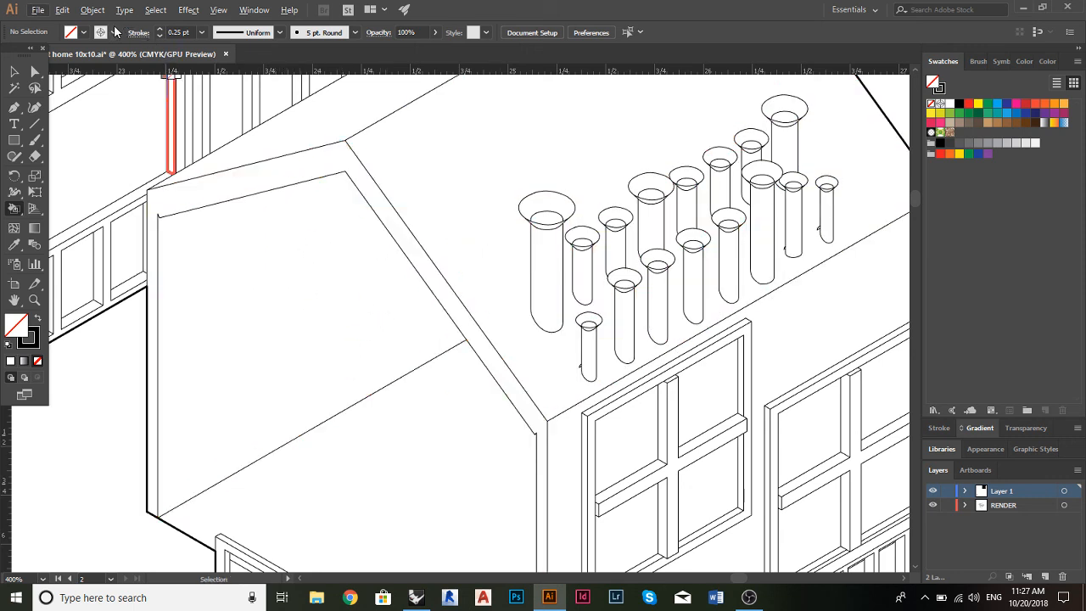
left_click(36, 319)
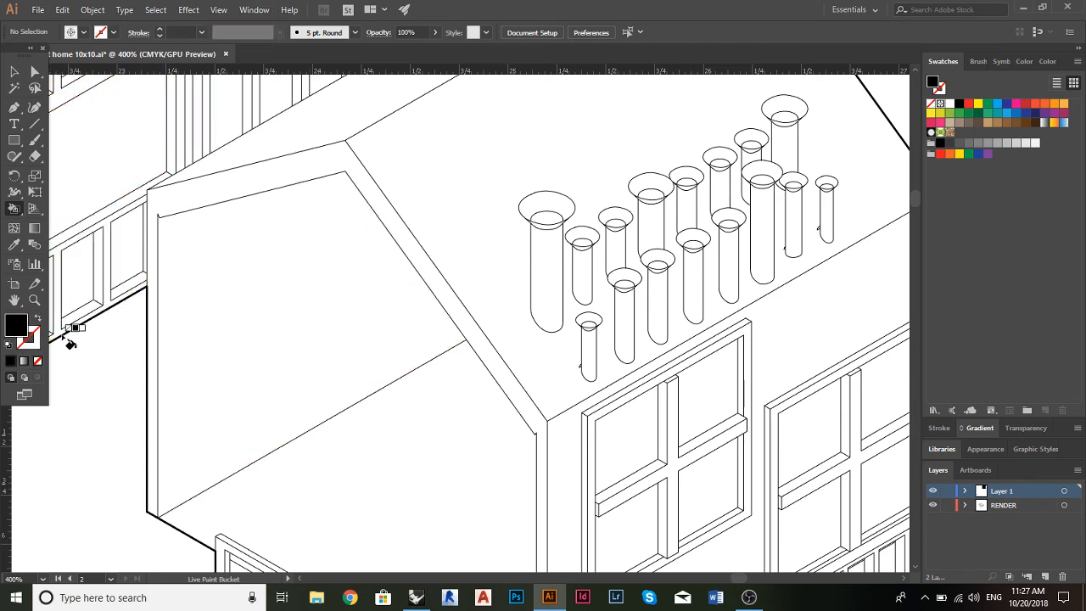
left_click(37, 319)
left_click(37, 319)
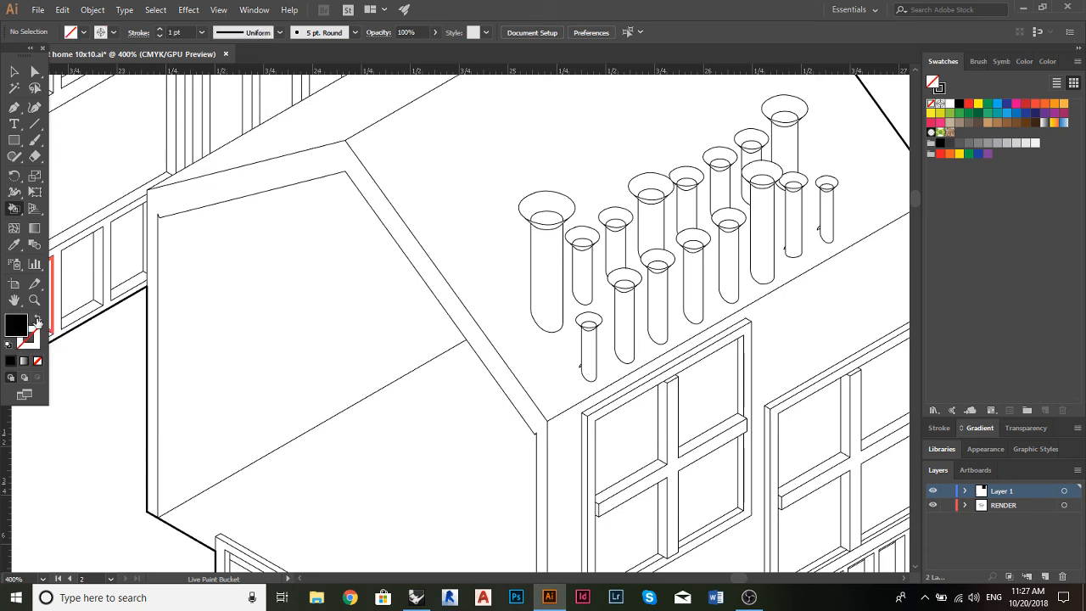
left_click(255, 333)
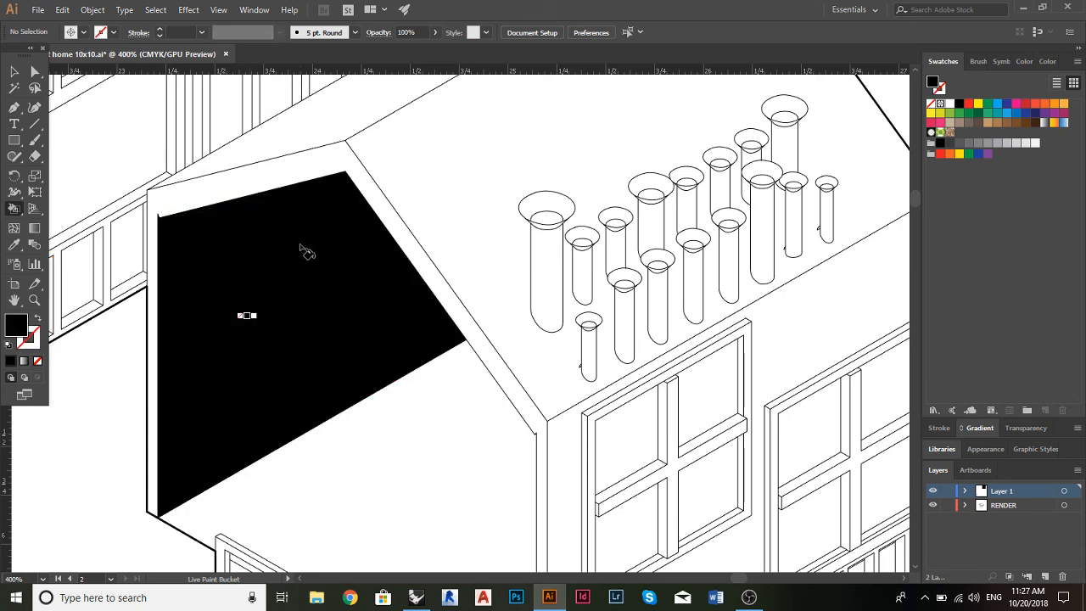
scroll(305, 259, "down", 2)
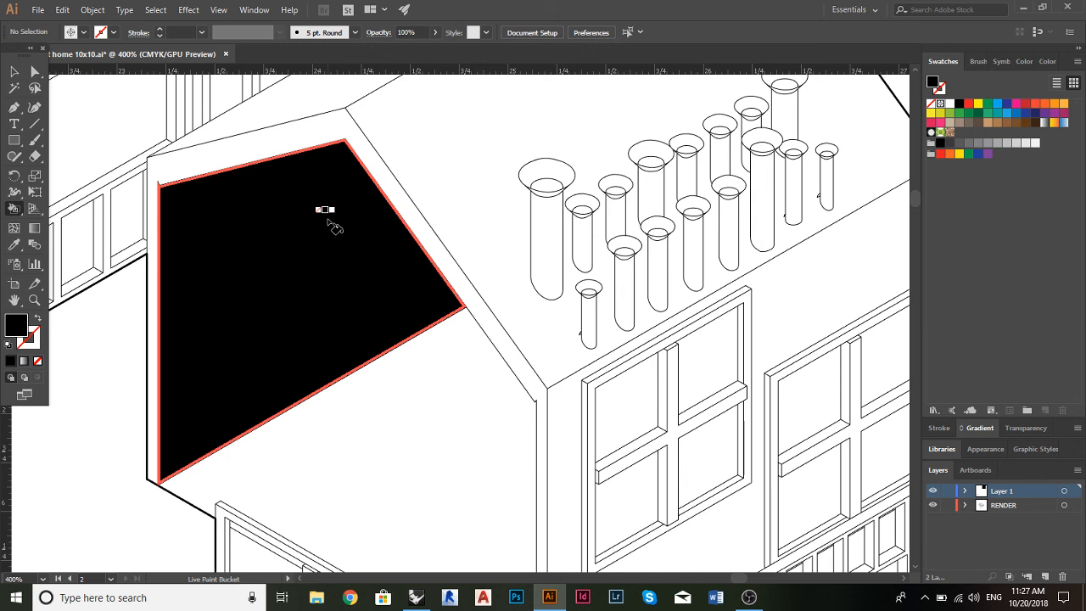
left_click(15, 73)
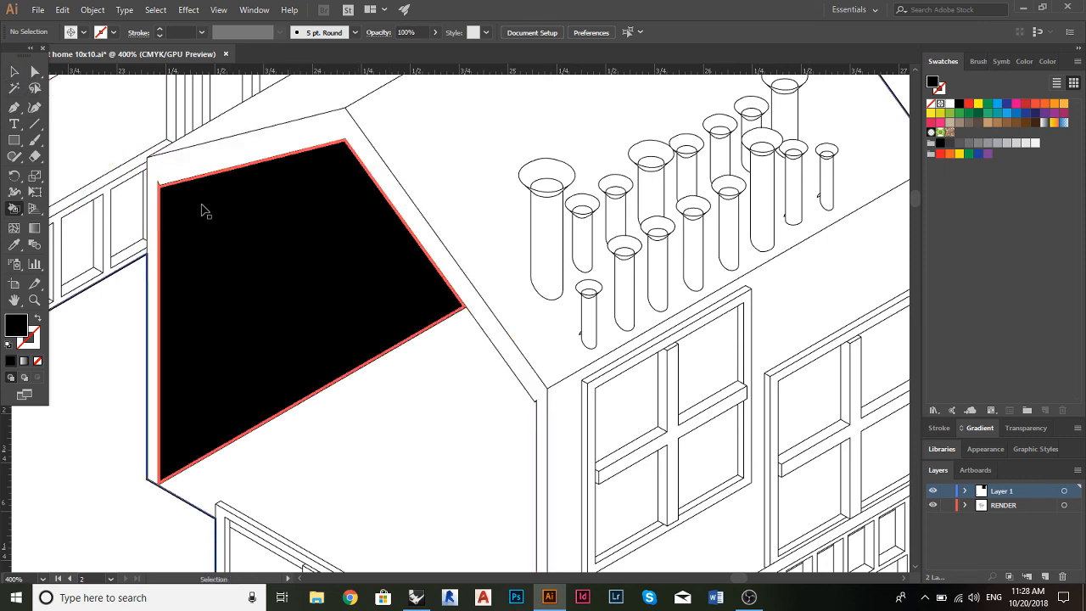
key("ctrl+z")
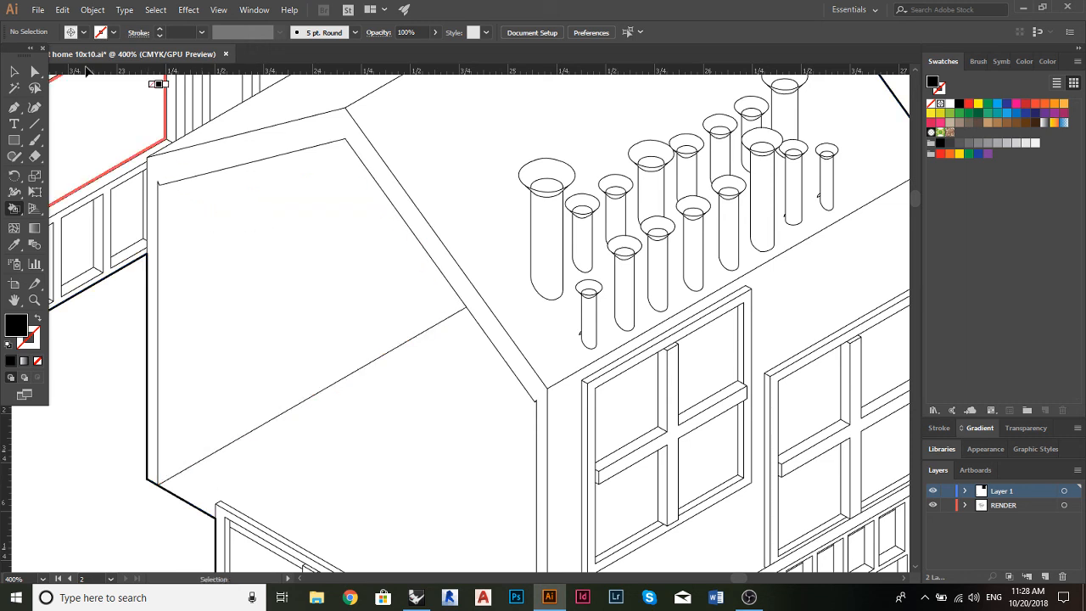
Try a bright blue Live Paint fill with no stroke on the same interior gable wall, and undo it
left_click(36, 318)
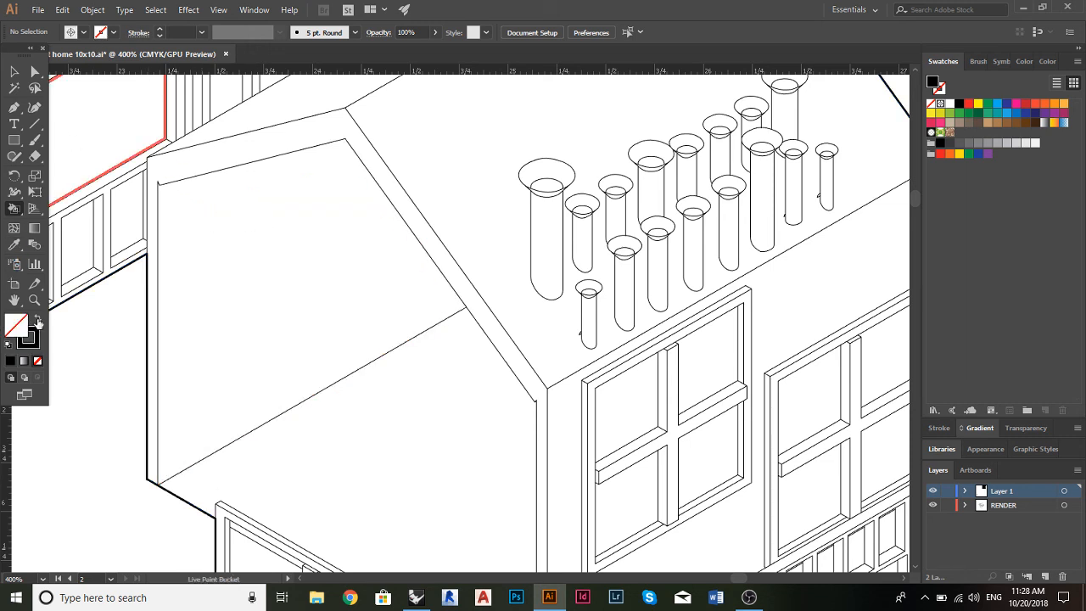
left_click(115, 32)
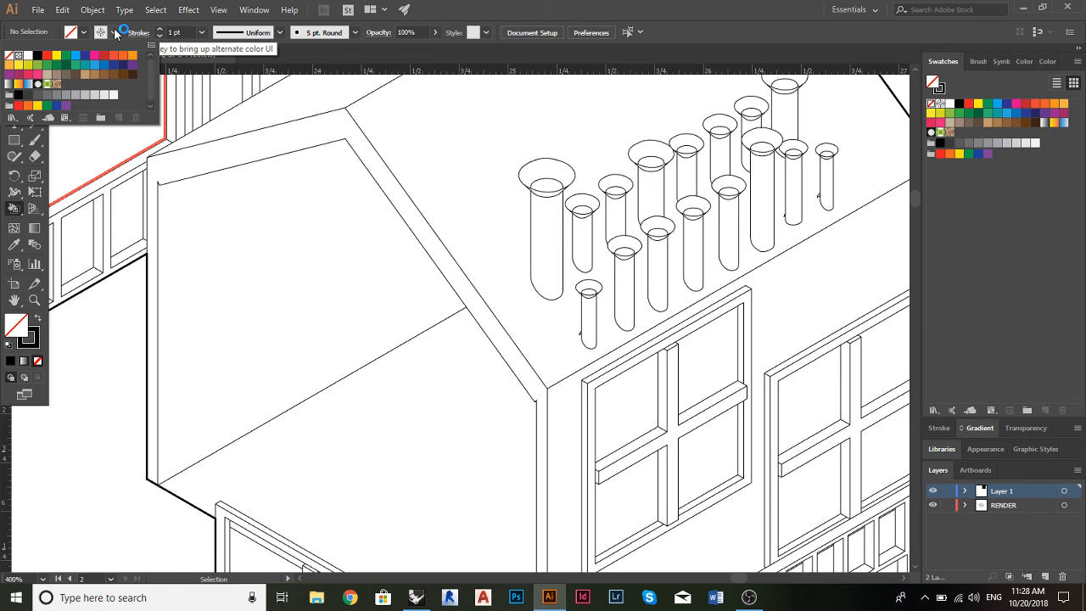
left_click(76, 60)
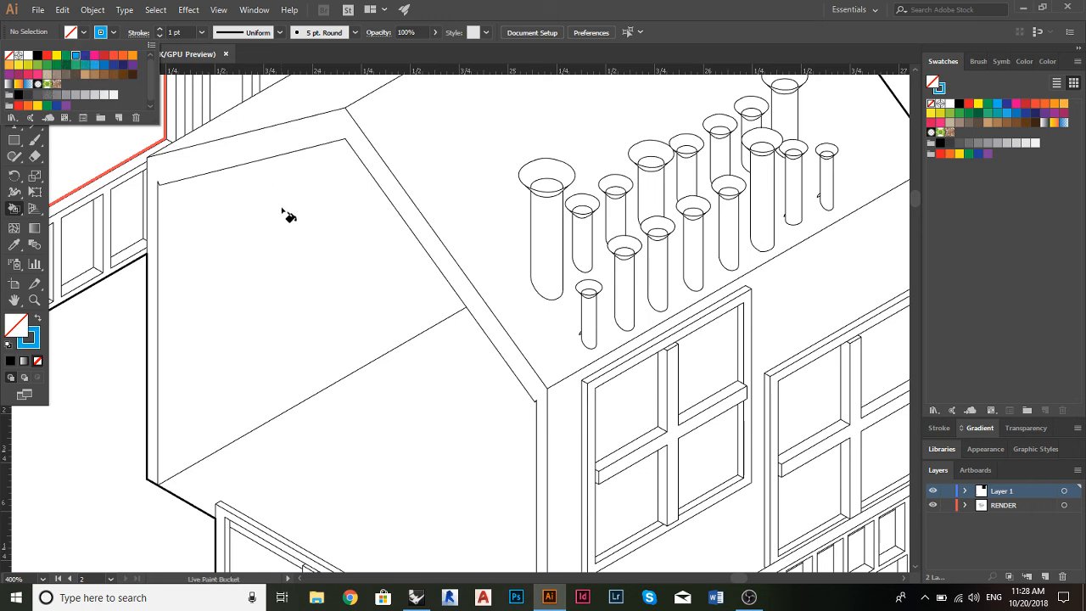
key("k")
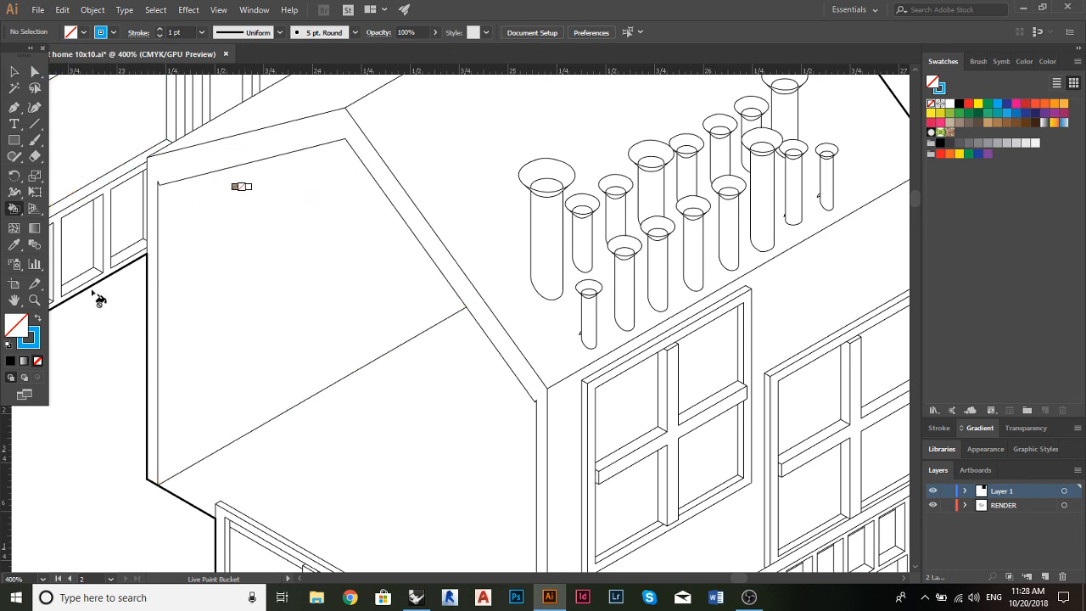
left_click(37, 317)
left_click(225, 296)
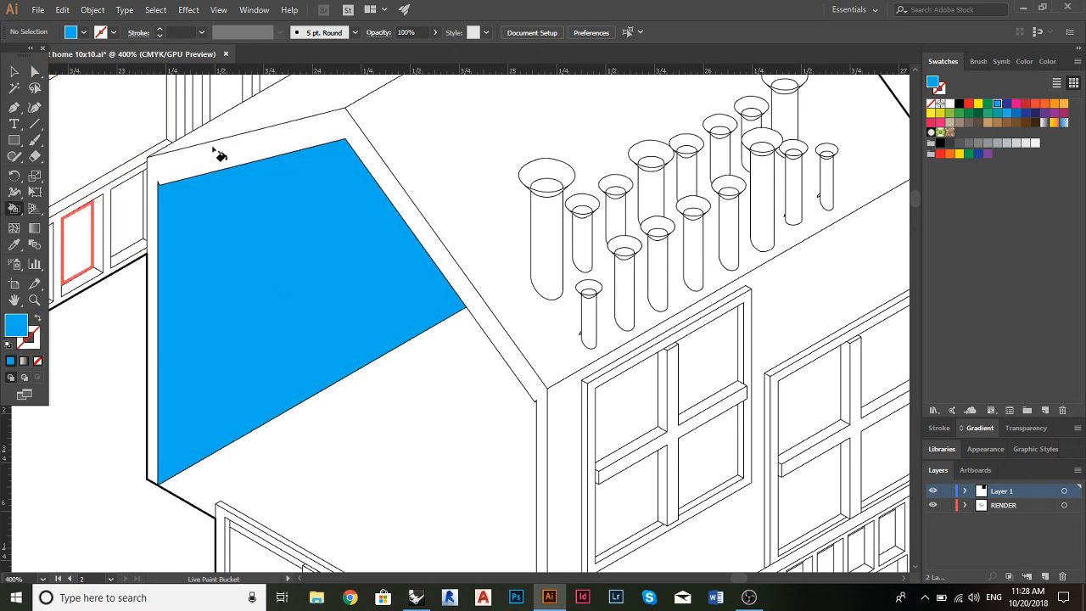
key("v")
key("ctrl+z")
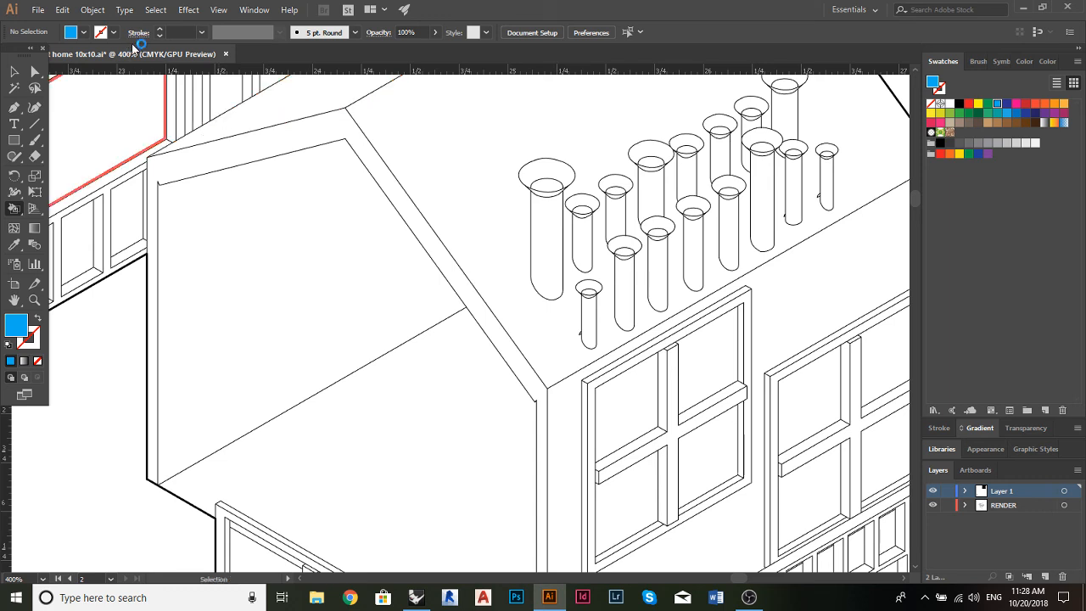
Open the fill colour swatches and enlarge their display until the complete set fits without scrolling
left_click(83, 34)
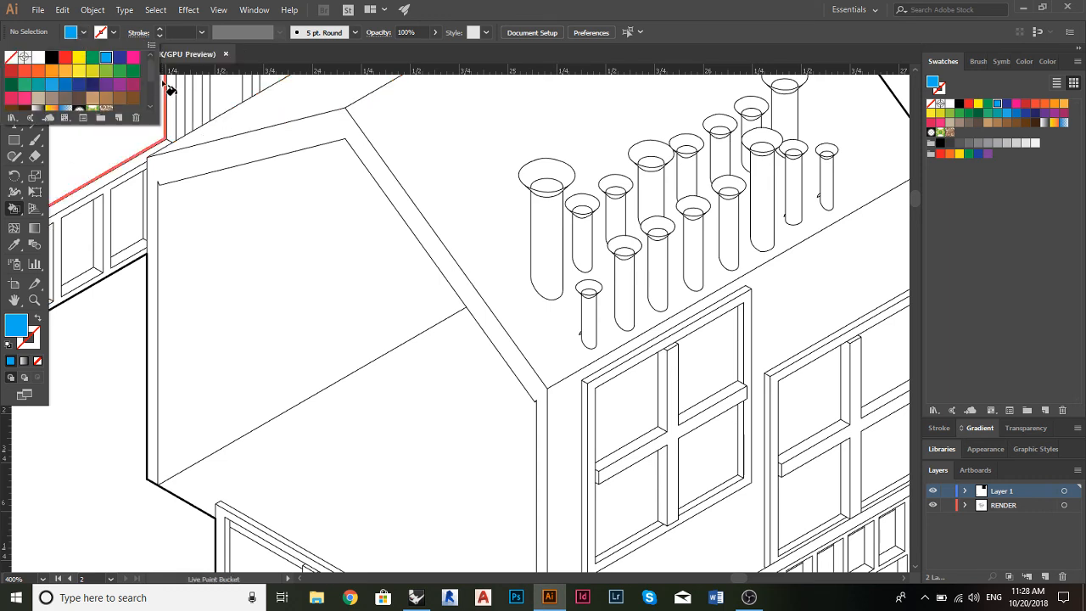
left_click_drag(152, 68, 151, 86)
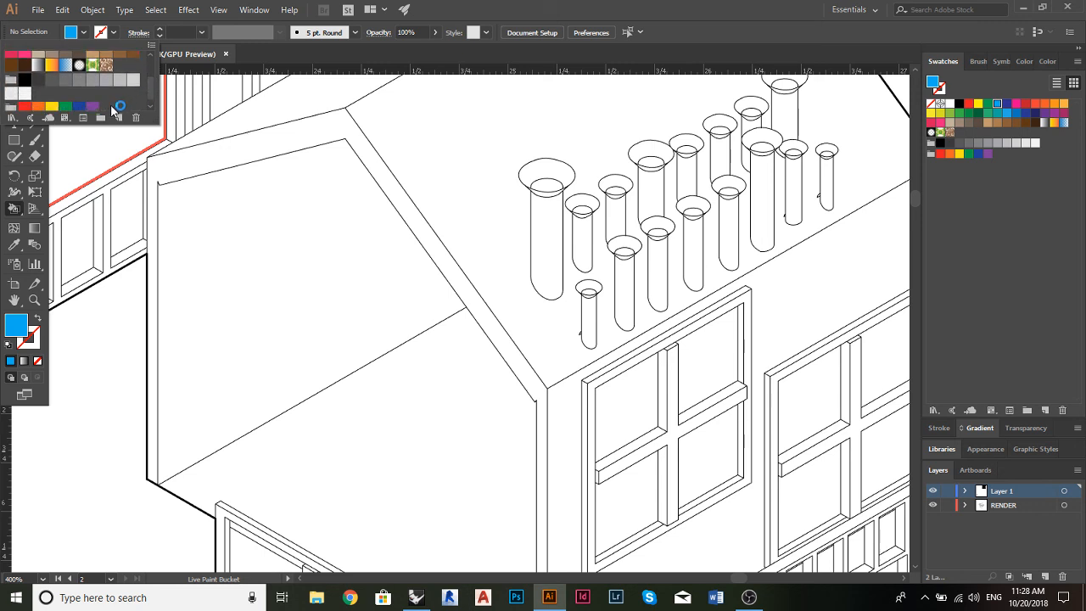
left_click_drag(154, 119, 277, 225)
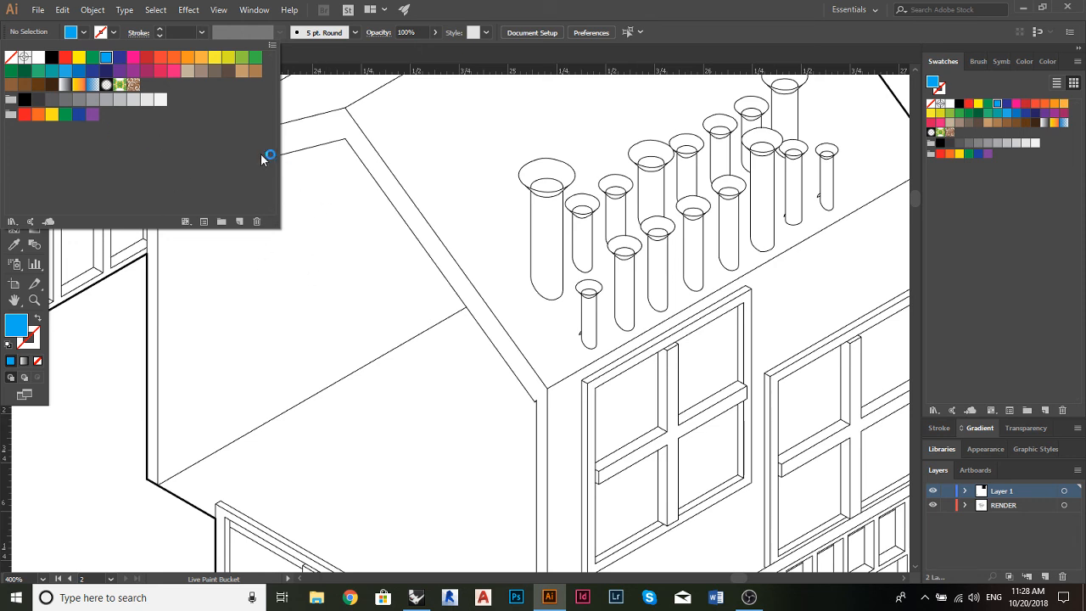
Browse the swatch libraries and the pattern categories, and load the Basic Graphics_Lines pattern library
left_click(12, 221)
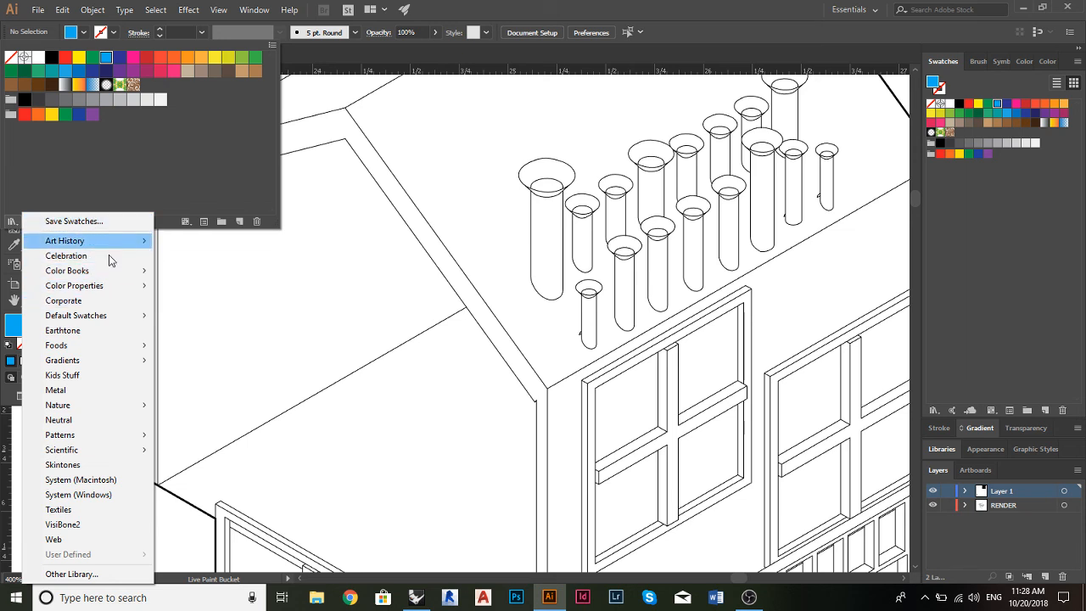
mouse_move(118, 244)
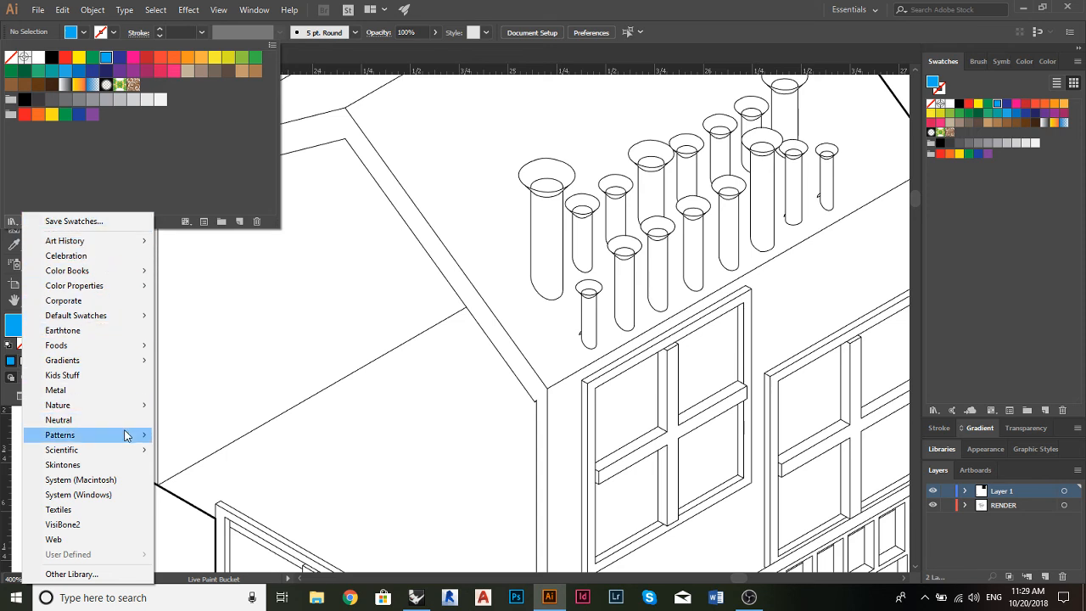
mouse_move(125, 435)
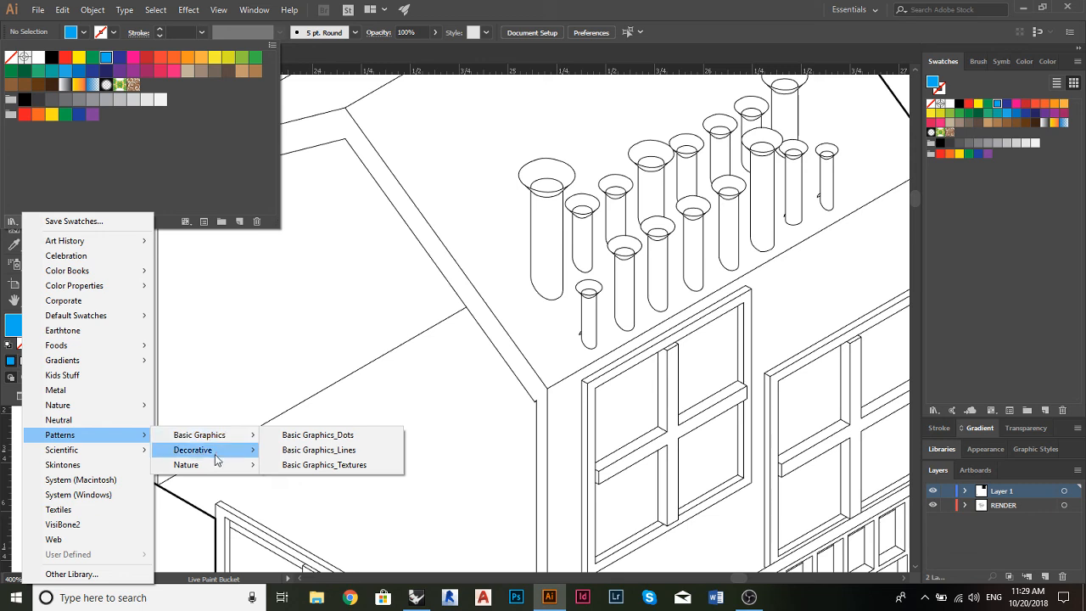
mouse_move(212, 469)
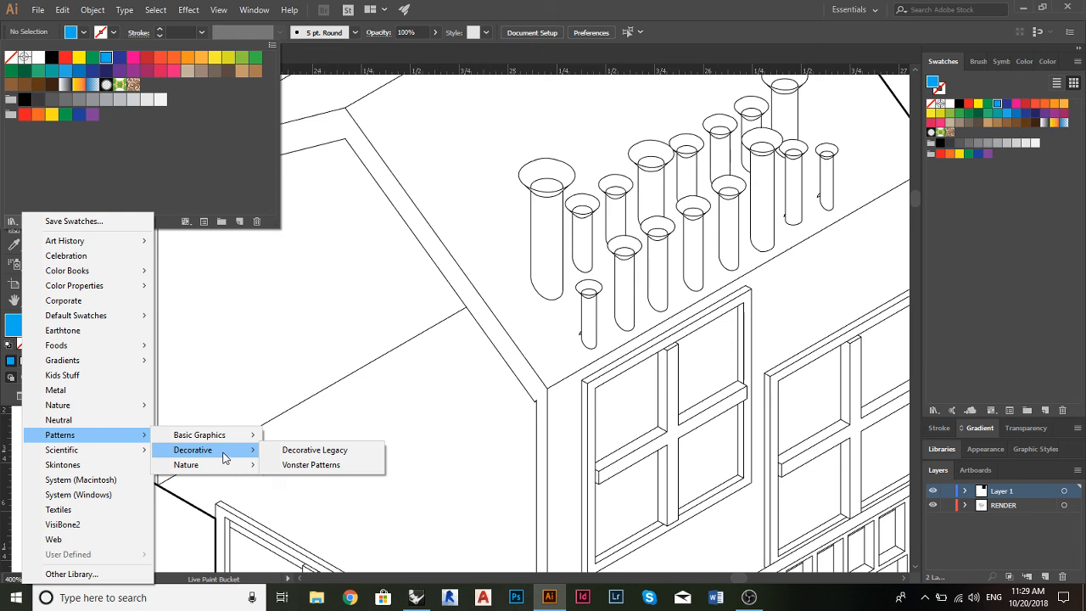
mouse_move(208, 438)
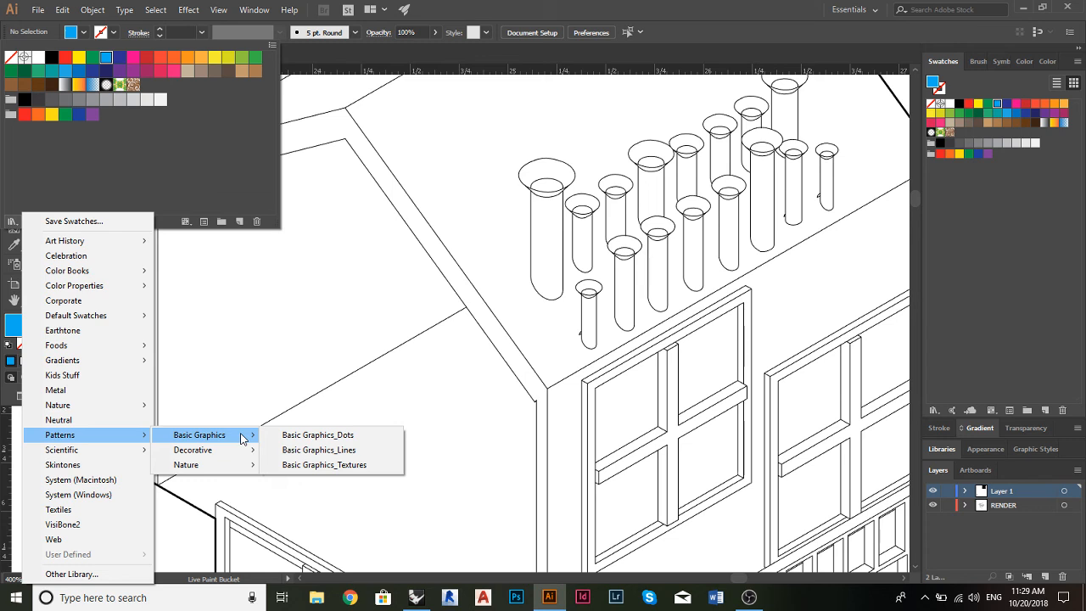
left_click(319, 451)
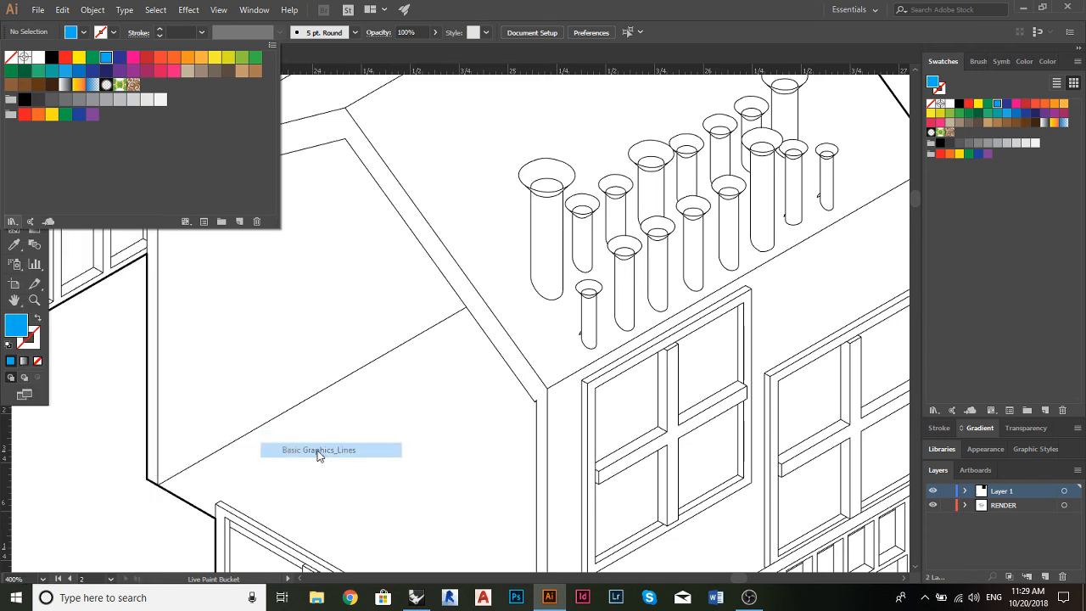
Place the Basic Graphics_Lines library just beneath the area of the fill swatches, and reopen the fill swatches beside it
left_click(516, 264)
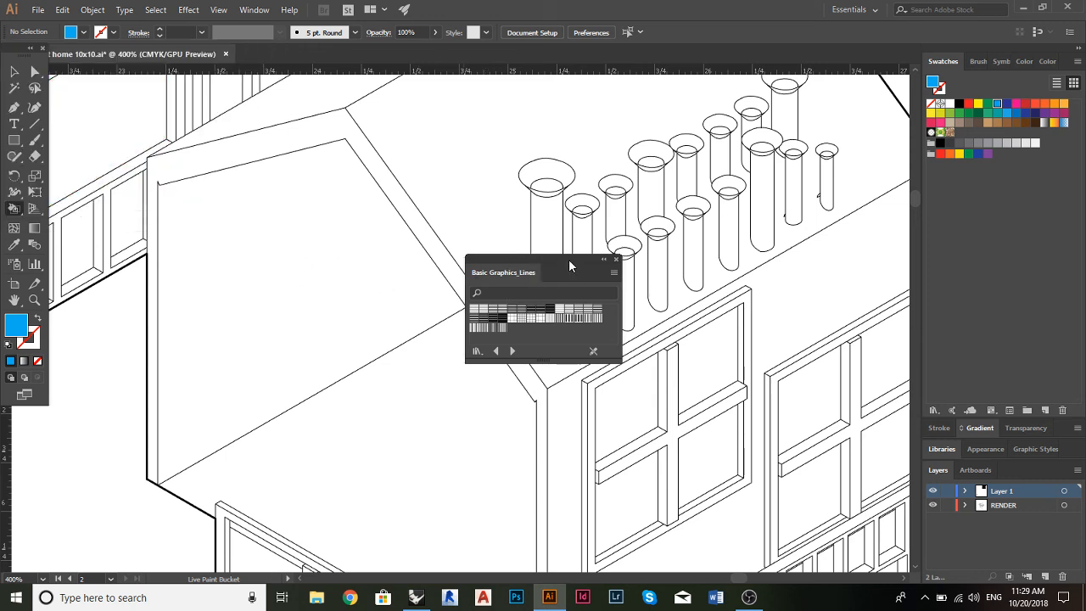
left_click_drag(568, 259, 159, 84)
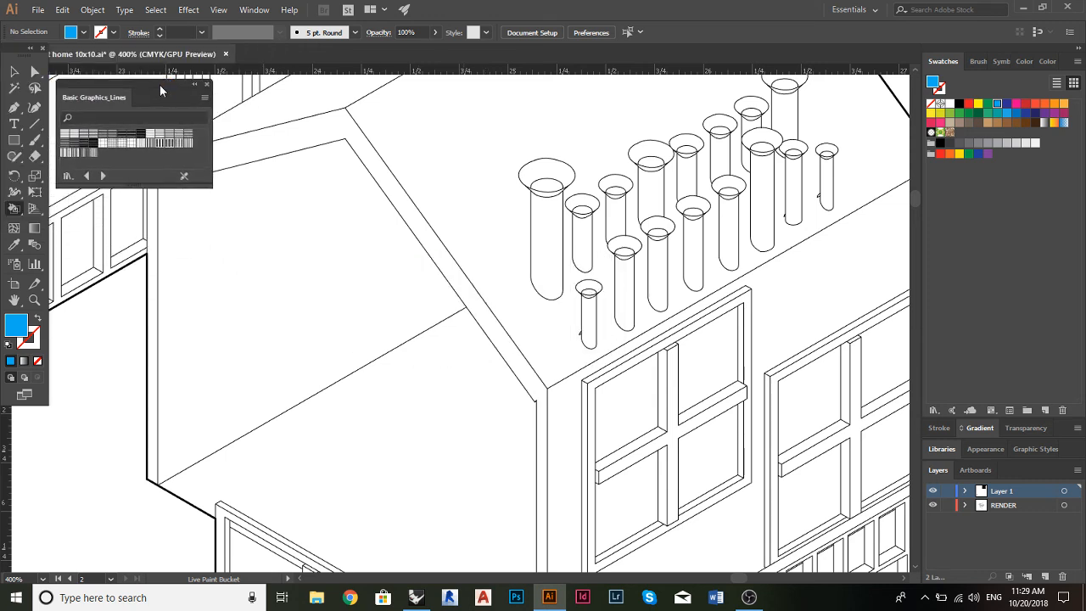
left_click(83, 33)
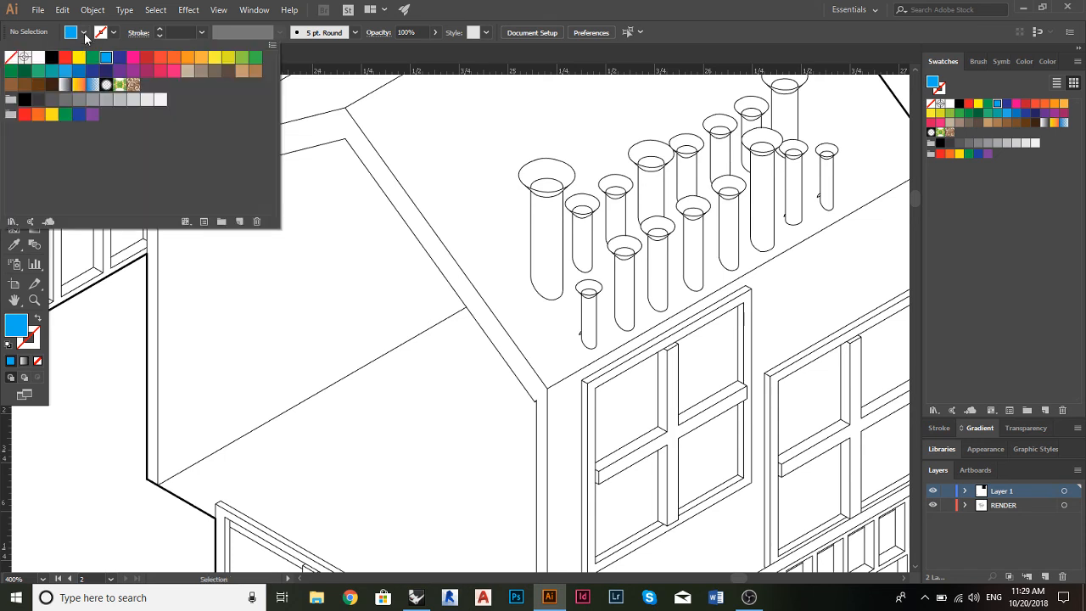
left_click(83, 33)
left_click_drag(153, 85, 149, 234)
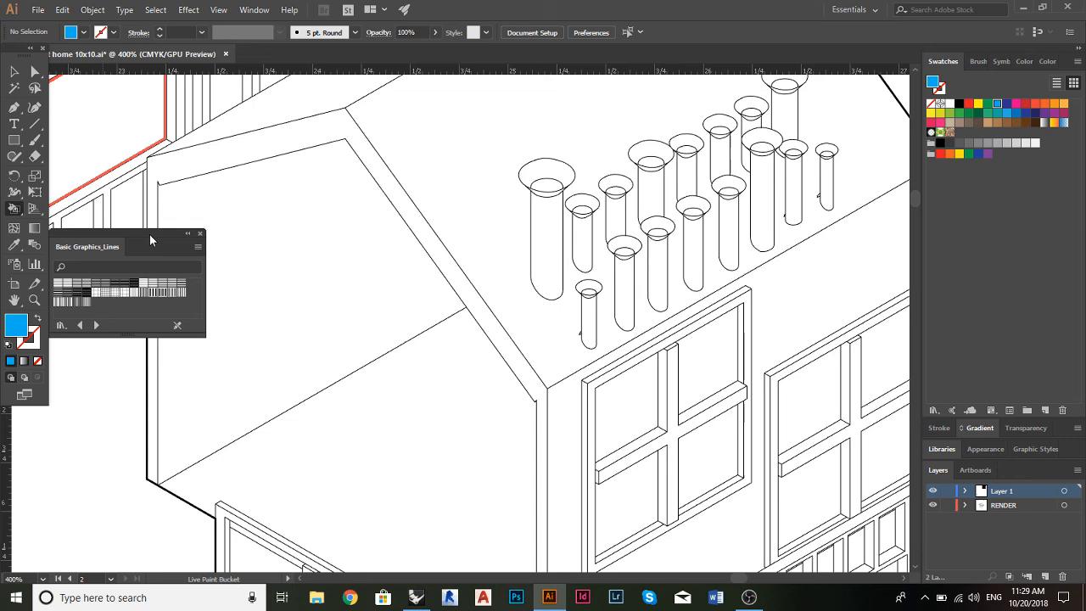
left_click(83, 33)
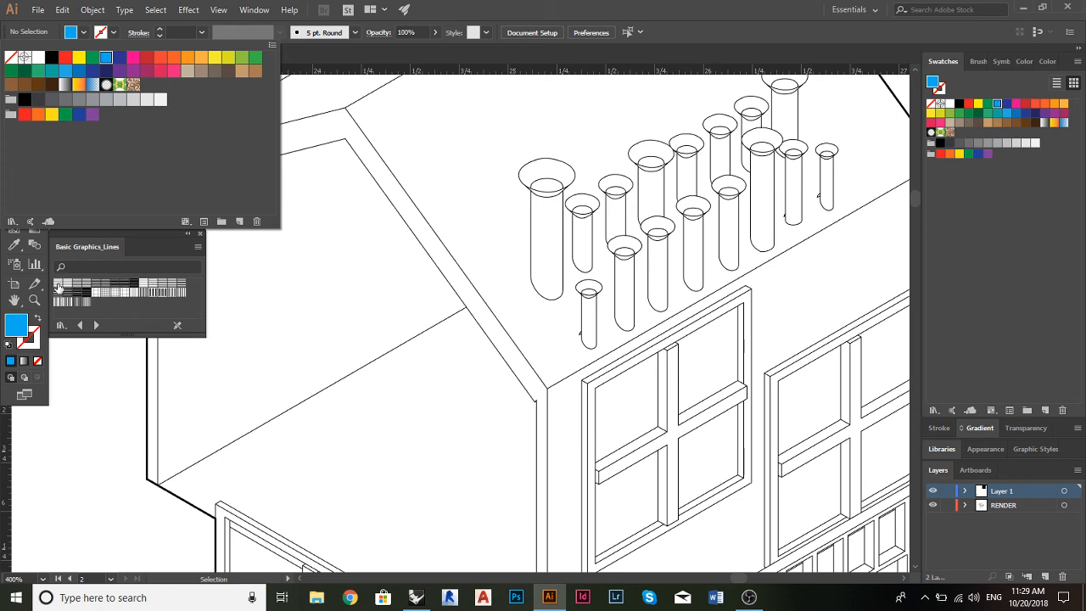
Add two line patterns from the Basic Graphics_Lines library to the swatches, and Live Paint the interior gable wall with the 10 lpi 20% pattern
left_click(57, 287)
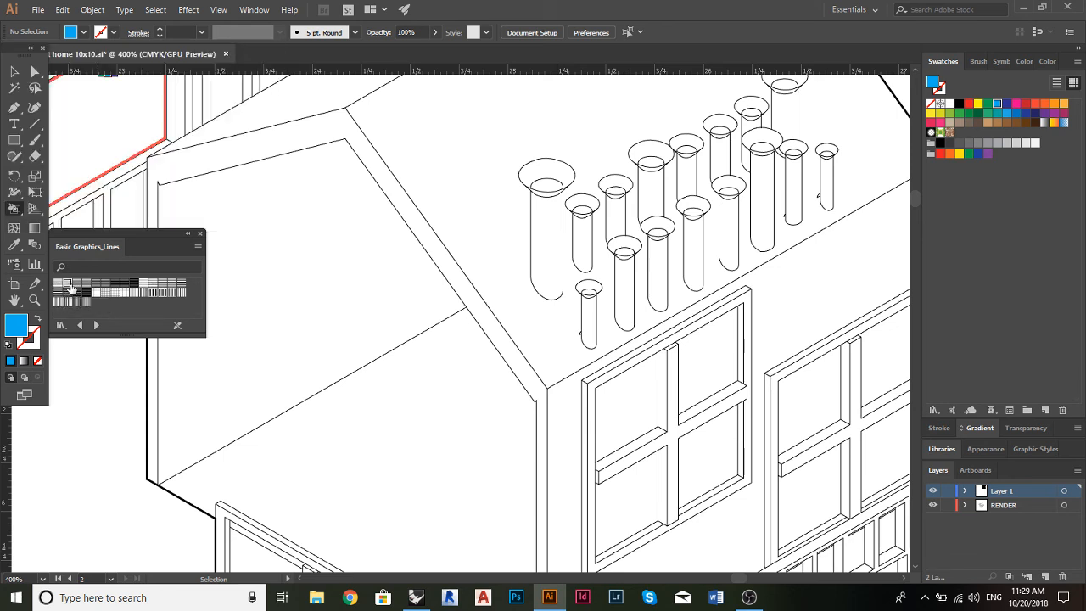
left_click(59, 285)
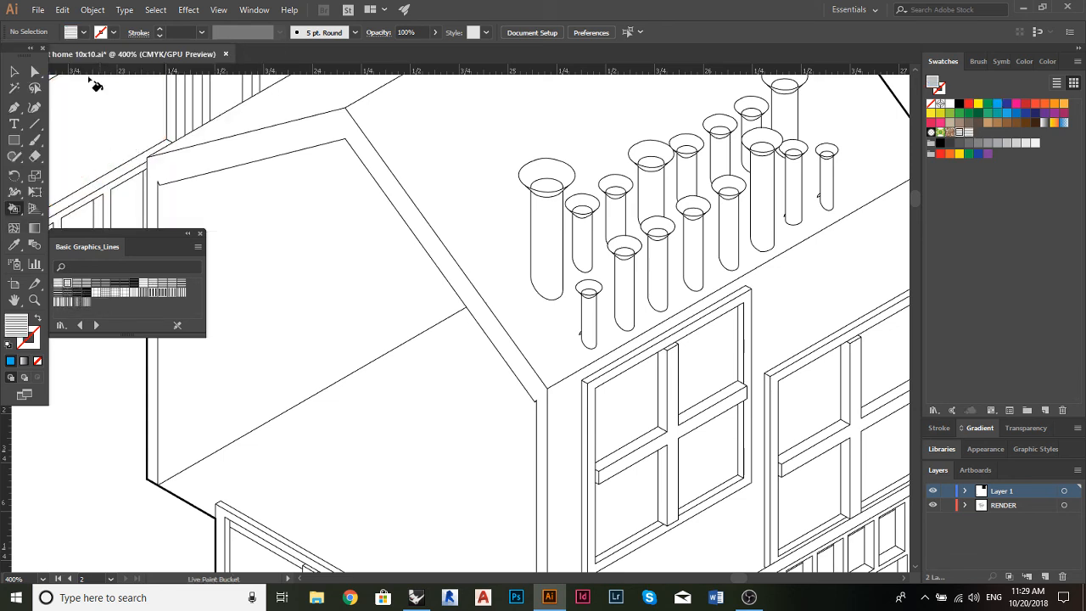
left_click(83, 32)
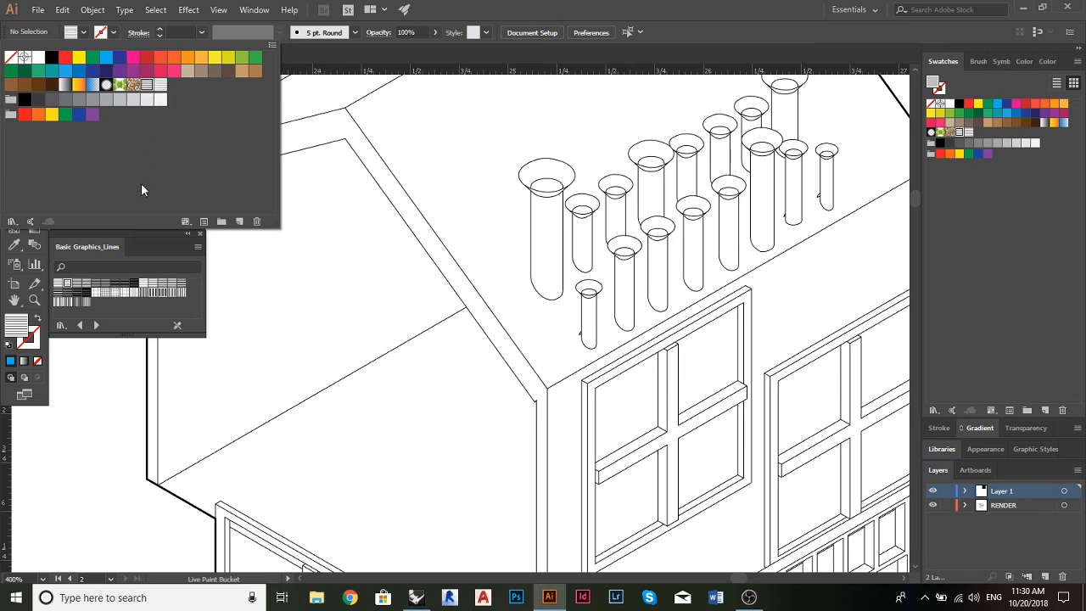
left_click(86, 32)
left_click(227, 208)
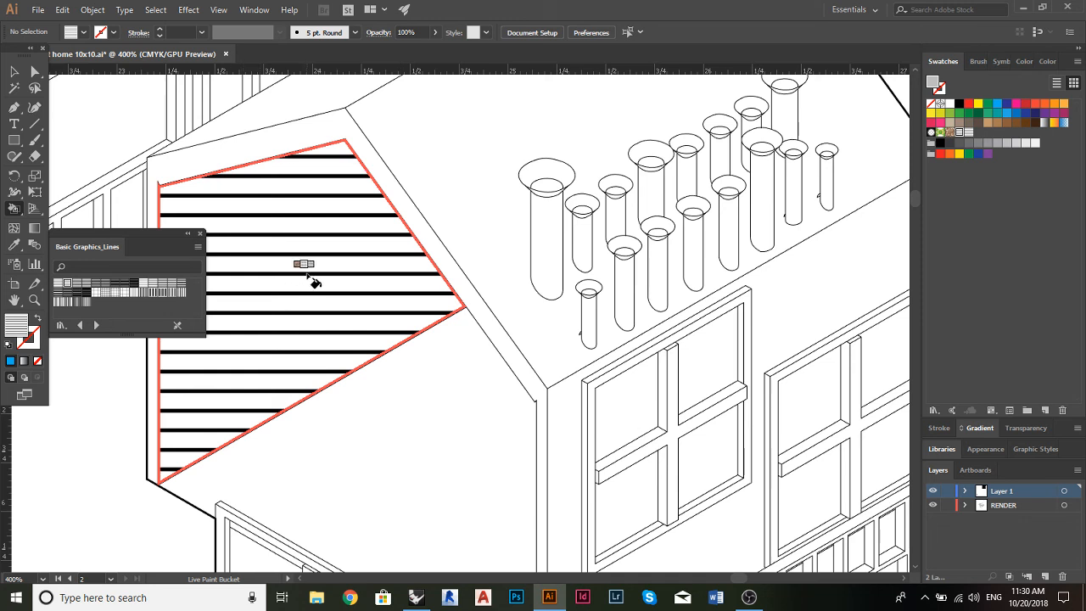
Select the whole Live Paint house drawing and expand it into regular paths
left_click(14, 72)
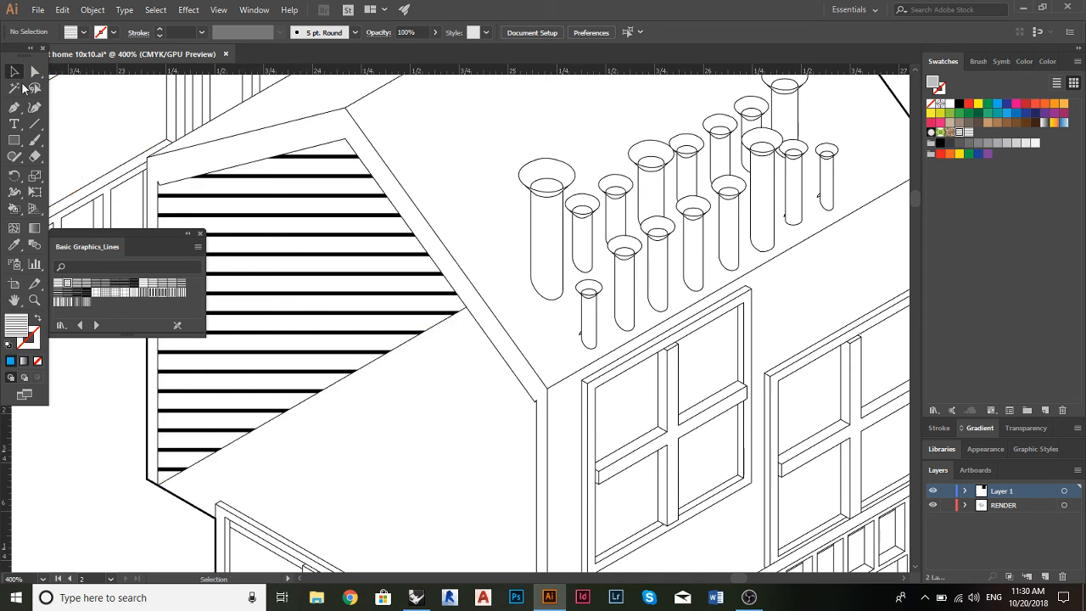
left_click(204, 234)
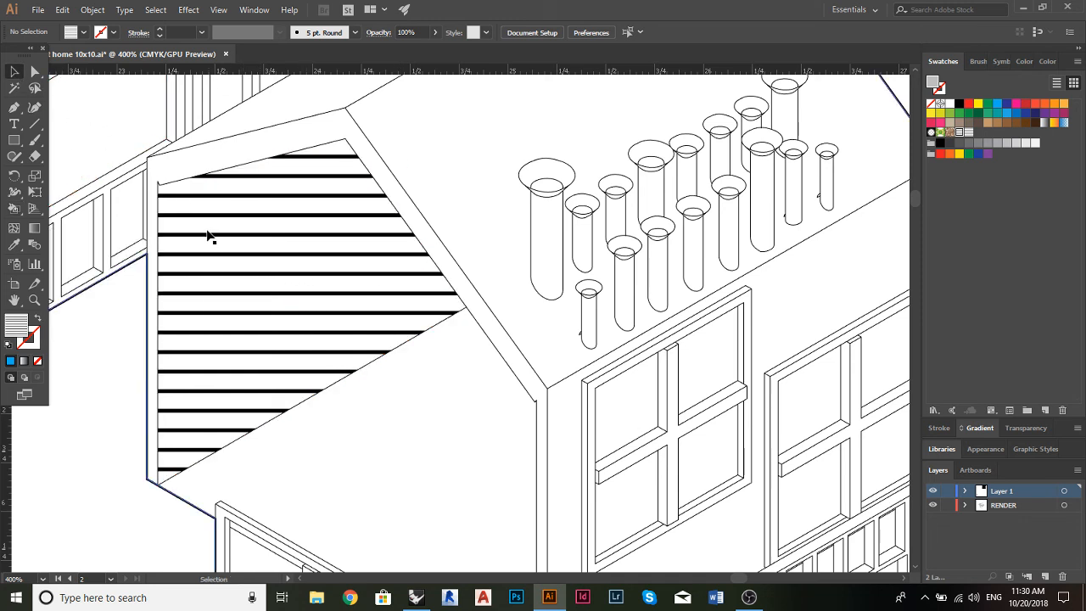
key("ctrl+a")
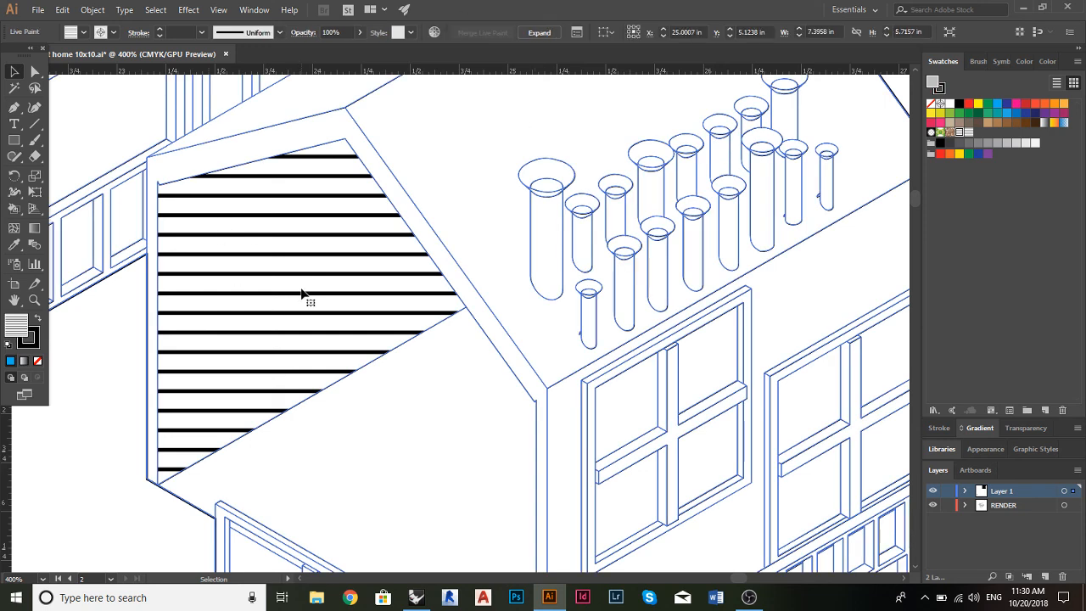
scroll(307, 293, "up", 1)
left_click(310, 114)
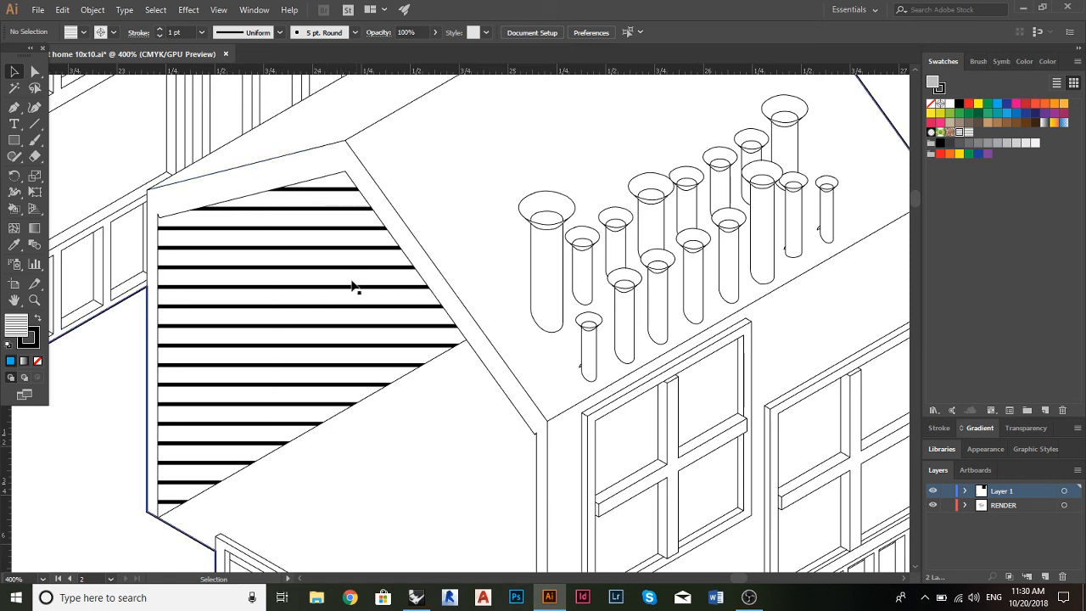
left_click(271, 189)
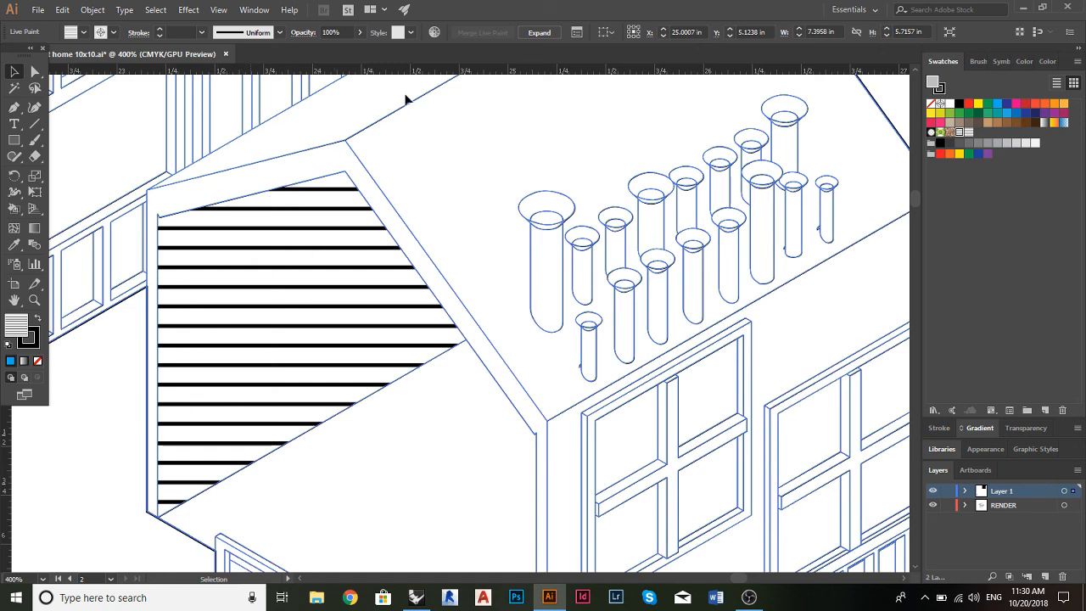
left_click(548, 32)
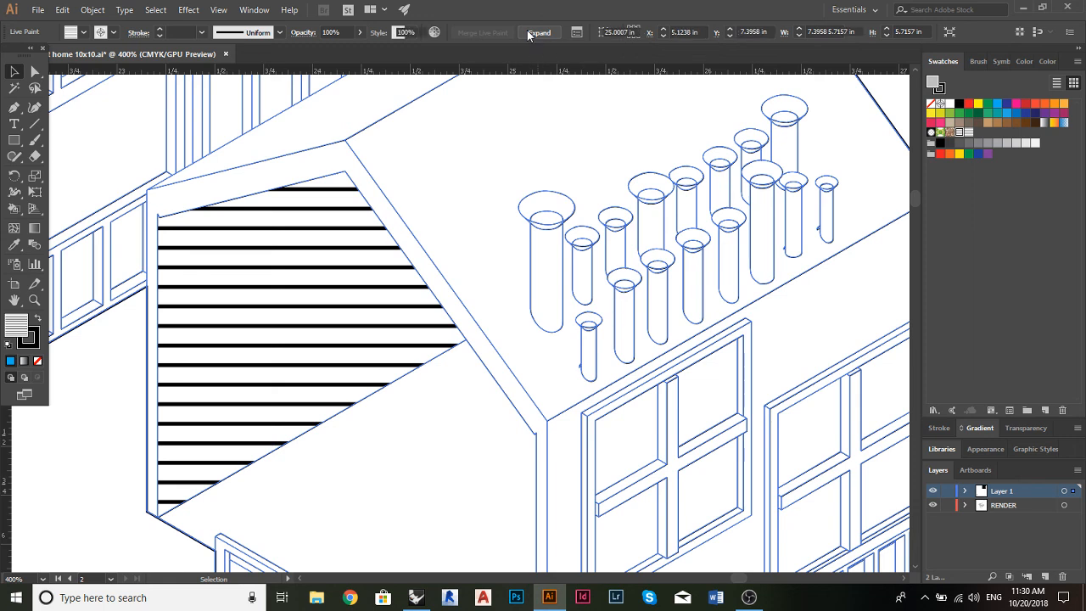
left_click(527, 33)
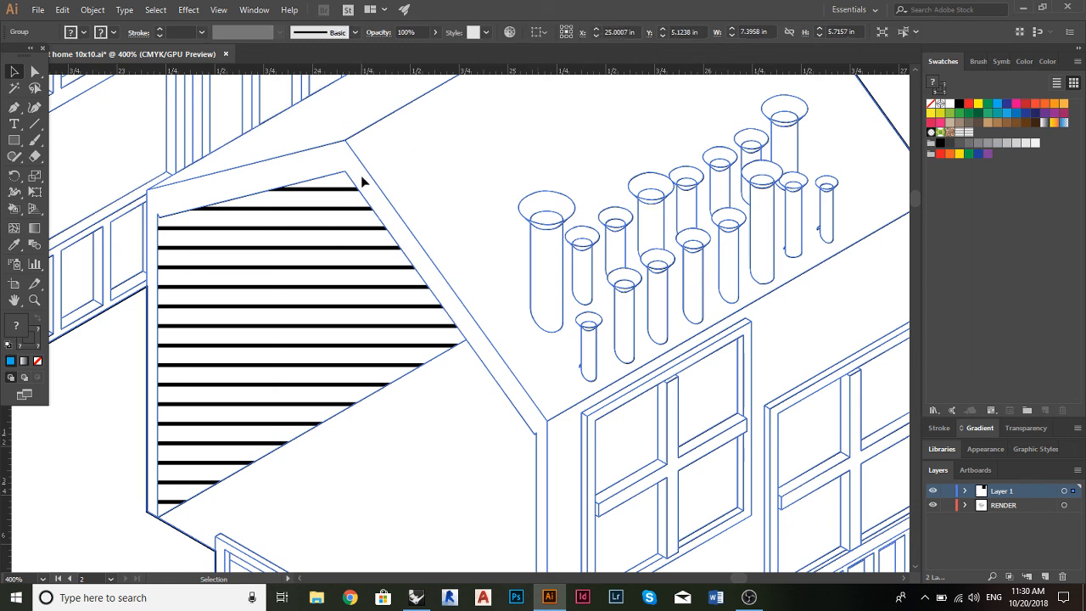
Ungroup the expanded house artwork twice into individual paths, and deselect everything
scroll(362, 181, "up", 2)
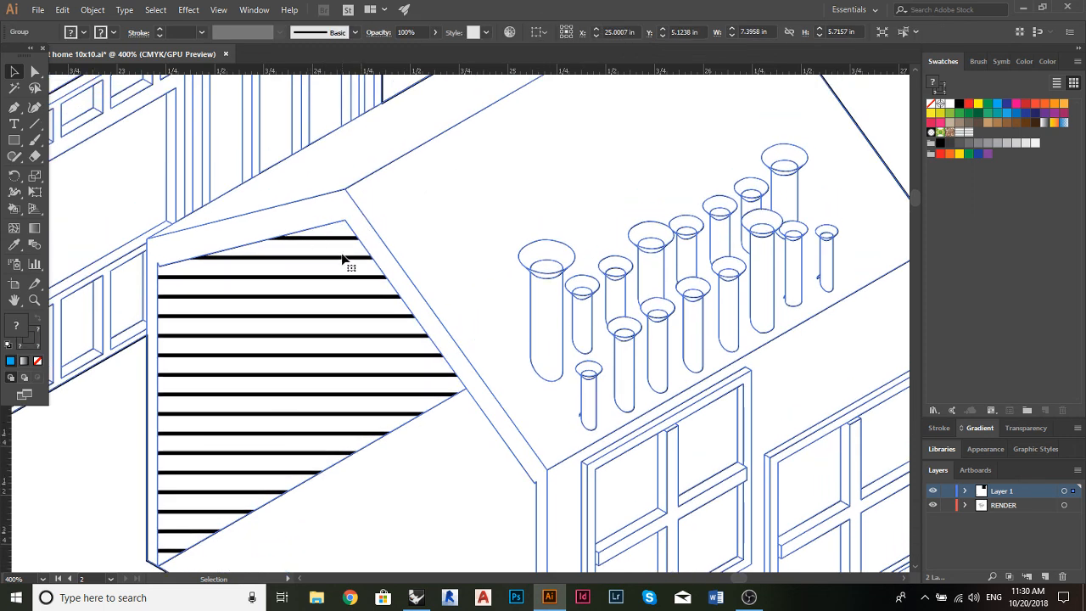
scroll(344, 259, "down", 4)
scroll(343, 259, "up", 1)
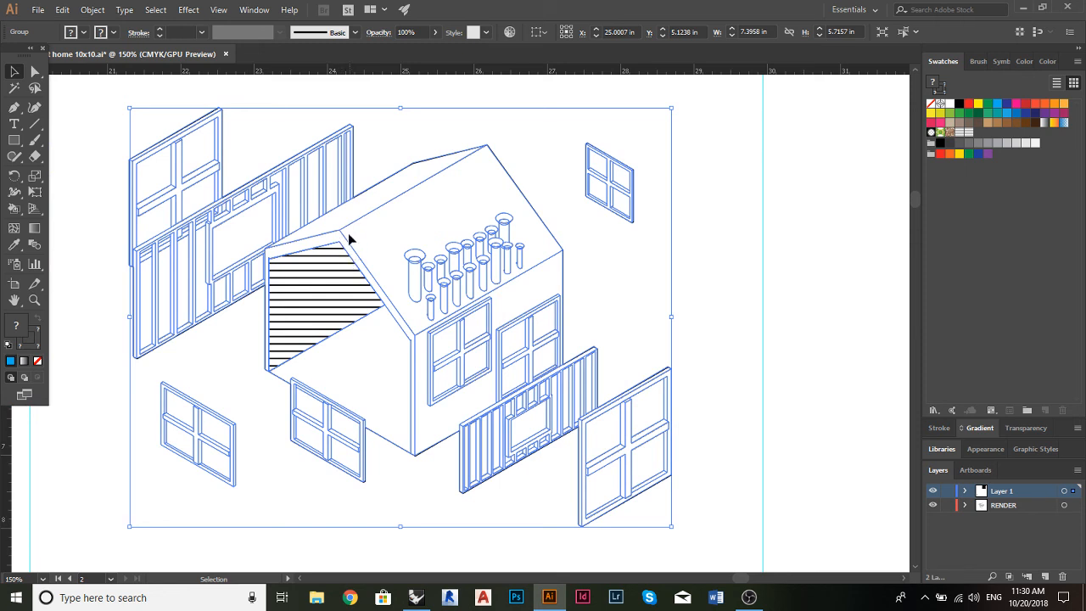
scroll(345, 251, "up", 2)
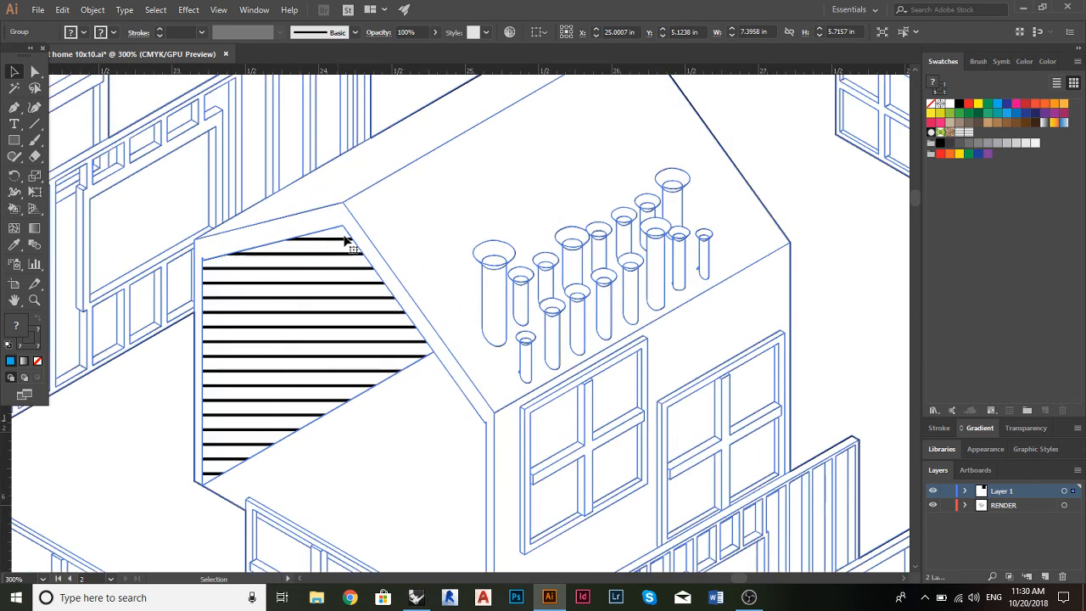
scroll(344, 242, "down", 2)
key("ctrl+a")
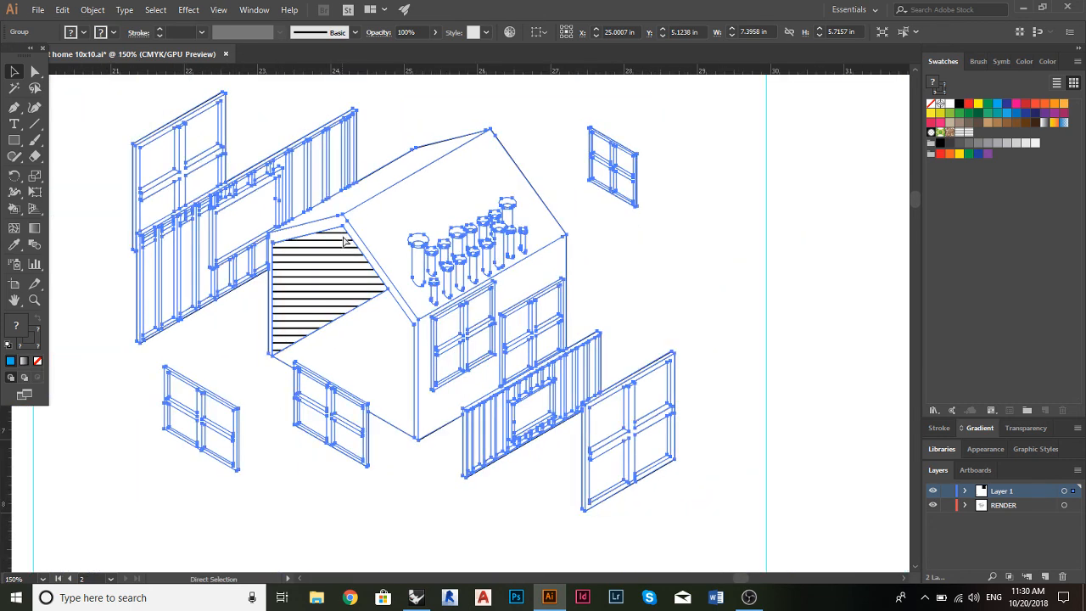
right_click(344, 241)
left_click(388, 348)
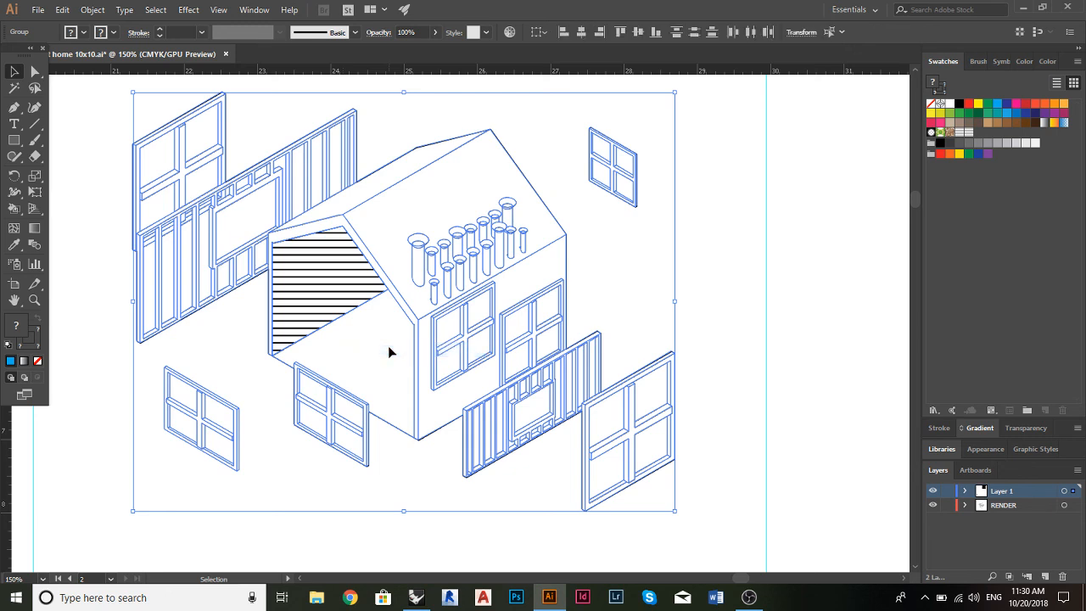
right_click(351, 276)
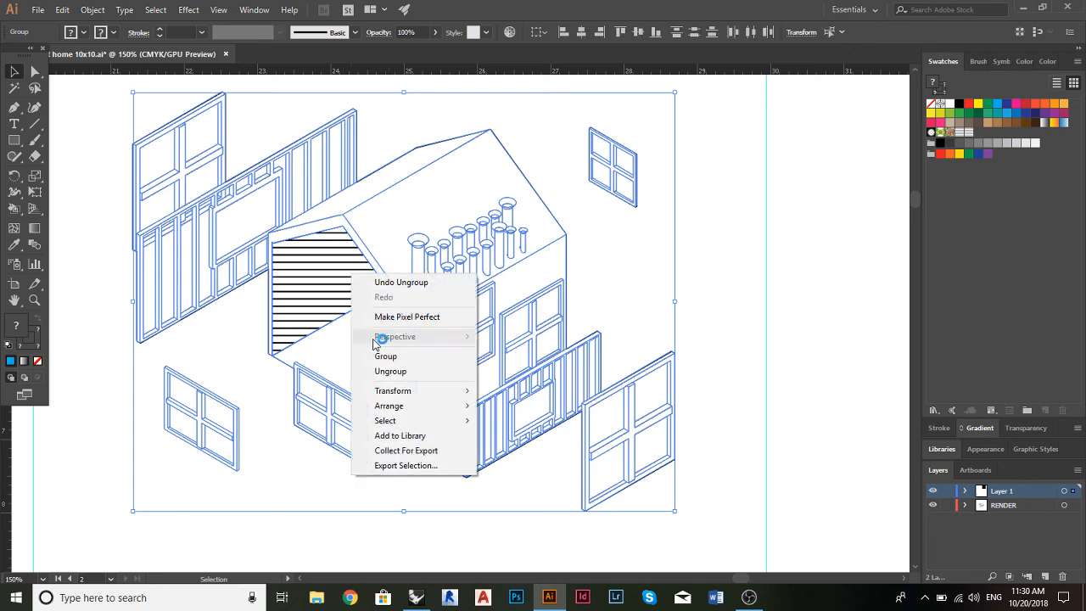
left_click(386, 370)
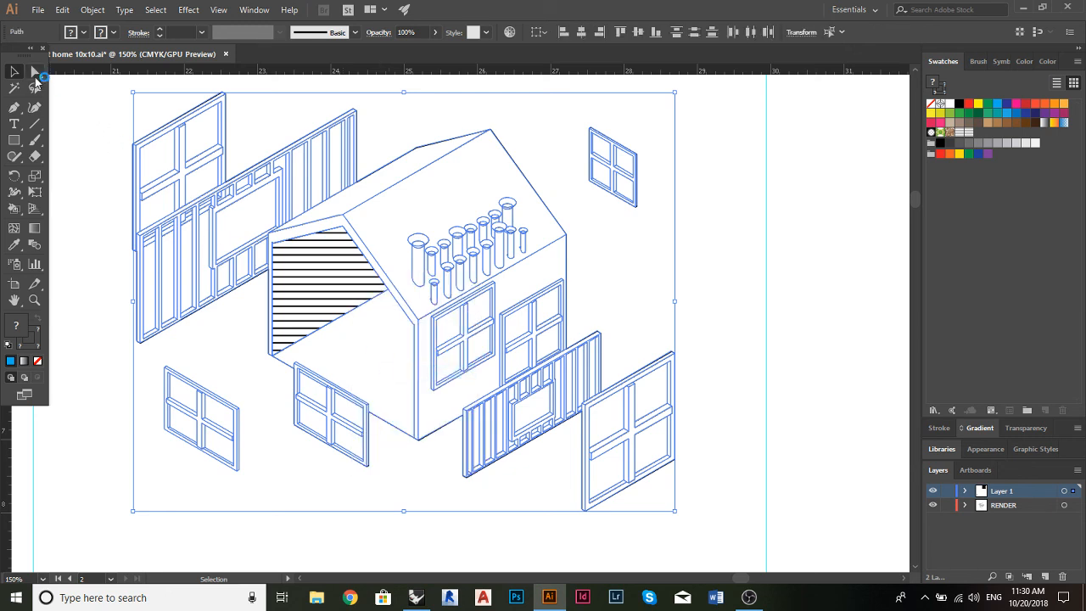
left_click(87, 107)
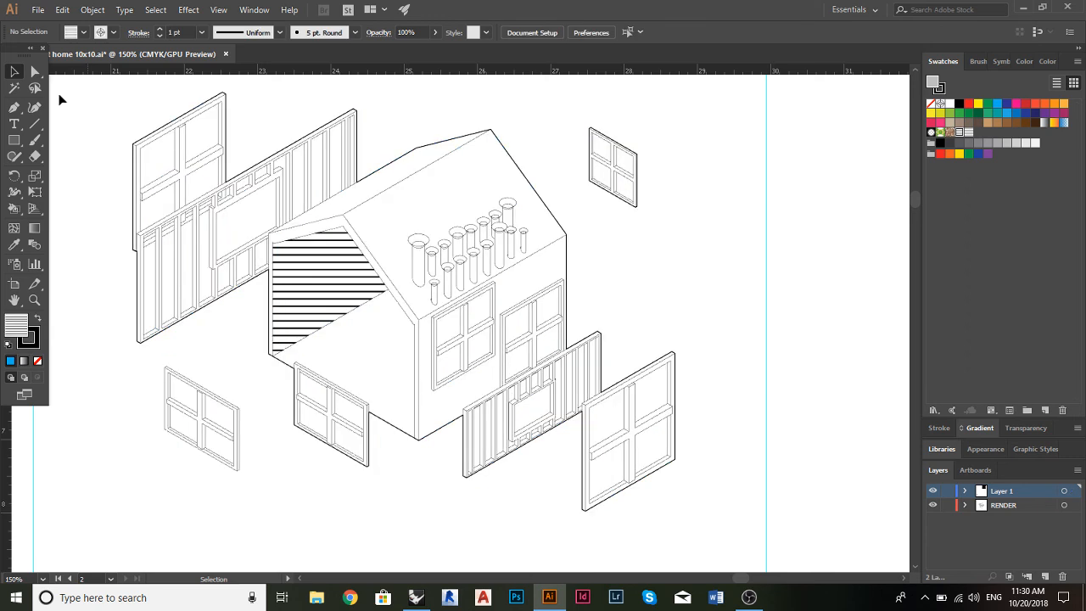
Try moving the separate line-patterned gable face away from its place in the house
left_click(303, 283)
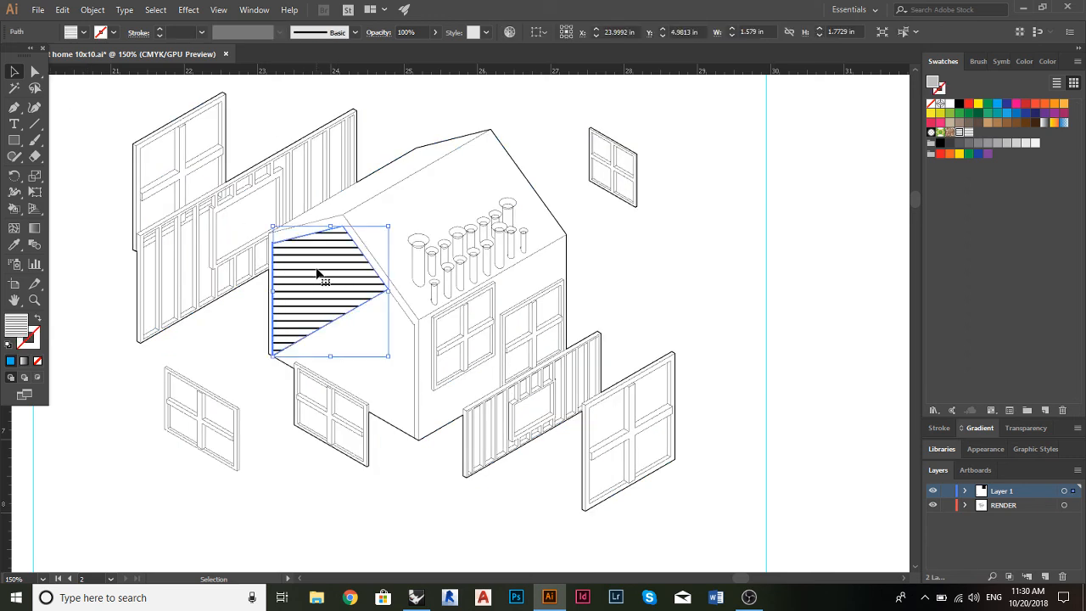
mouse_move(317, 272)
left_mouse_down()
mouse_move(364, 312)
mouse_move(300, 284)
mouse_move(324, 301)
mouse_move(332, 283)
mouse_move(341, 288)
mouse_move(313, 278)
mouse_move(363, 296)
mouse_move(335, 314)
mouse_move(334, 281)
left_mouse_up()
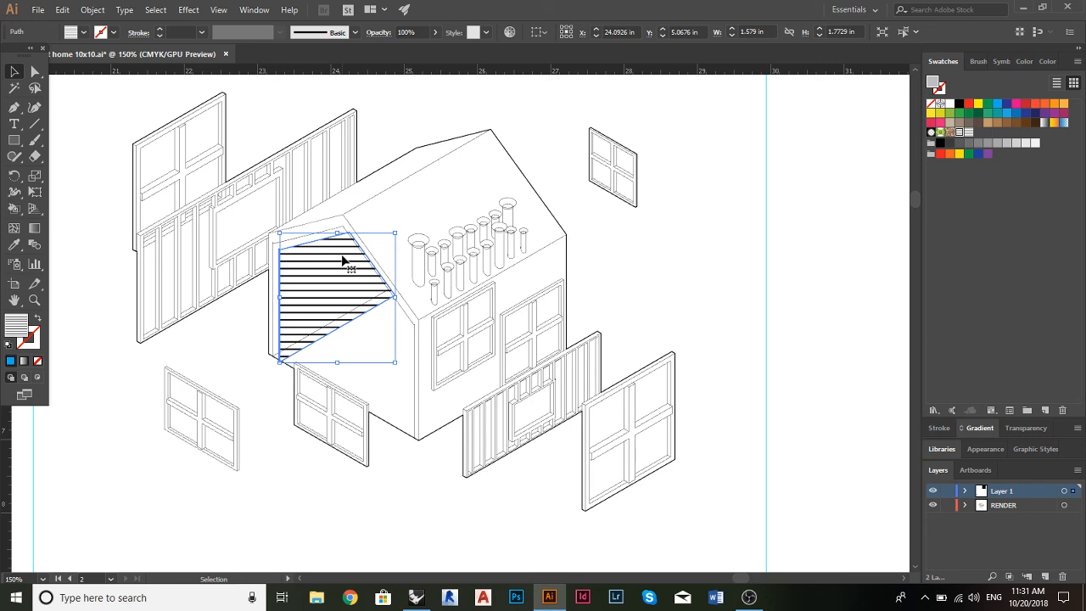
key("a")
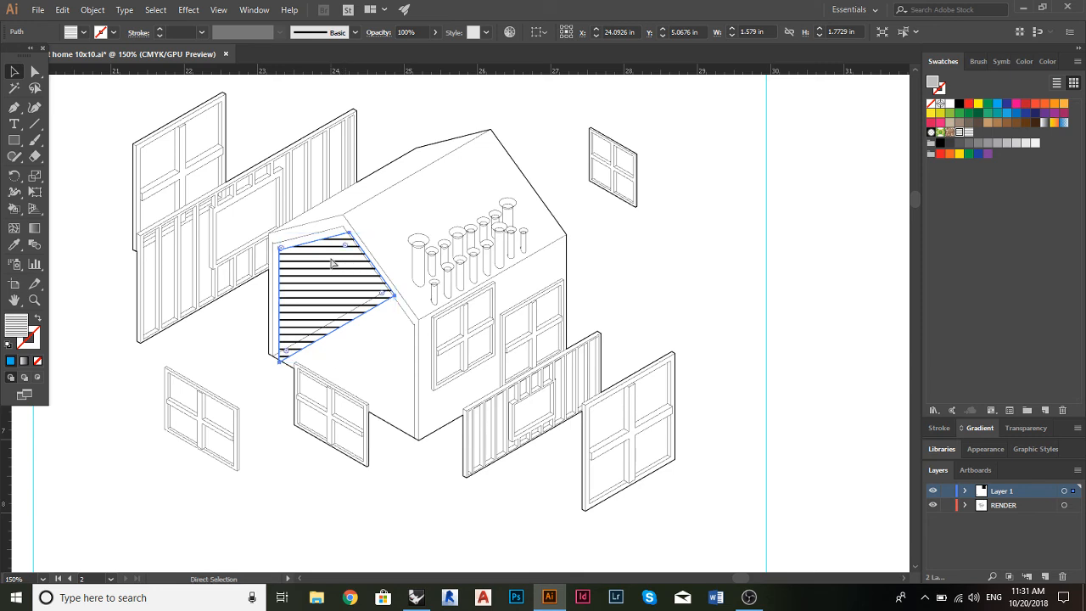
Undo the trial moves of the patterned gable face, and redo the last ungrouping
key("ctrl+z")
key("ctrl+z")
key("ctrl+z")
key("ctrl+z")
key("ctrl+z")
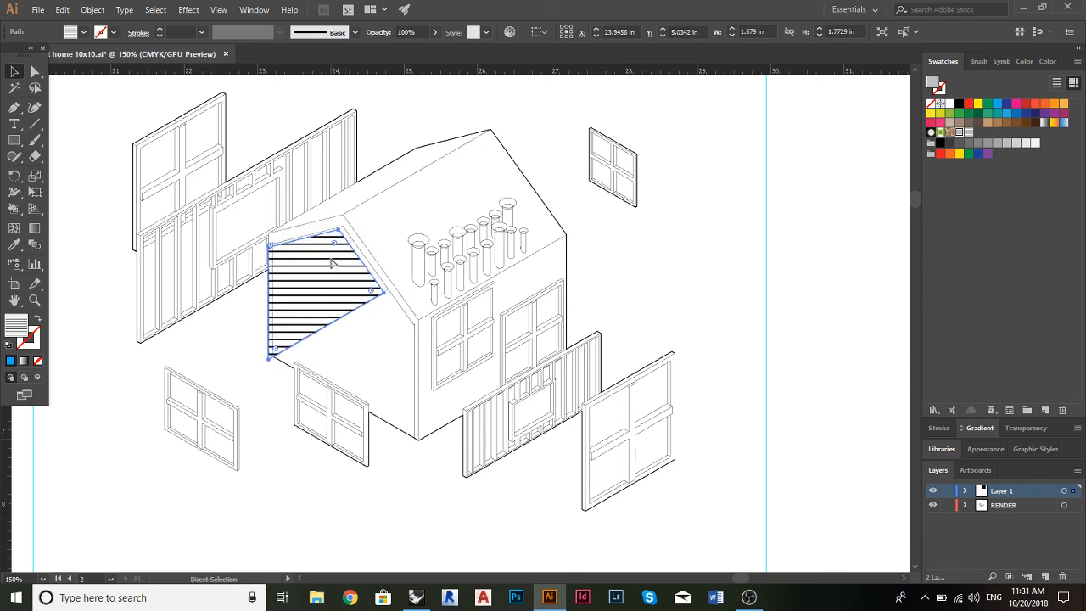
key("ctrl+z")
key("ctrl+z")
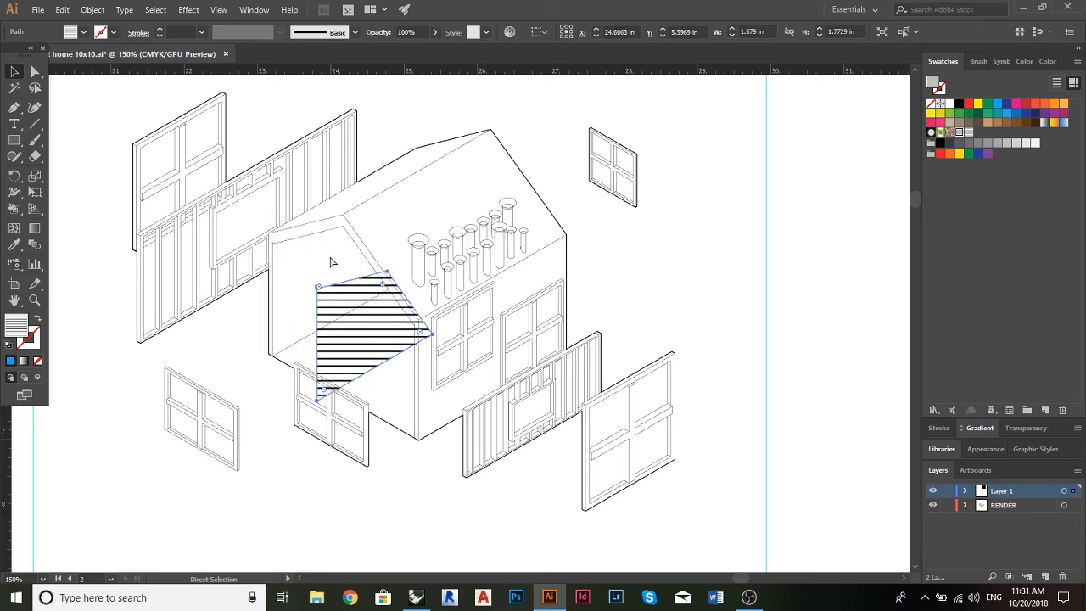
key("ctrl+z")
key("ctrl+z")
key("ctrl+z")
left_click(62, 10)
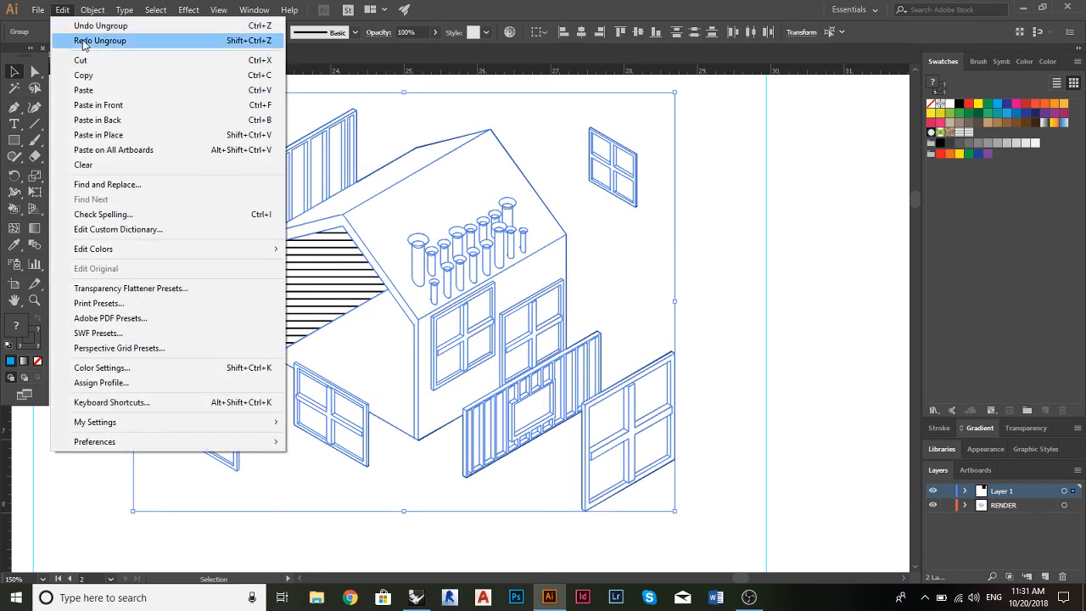
left_click(84, 41)
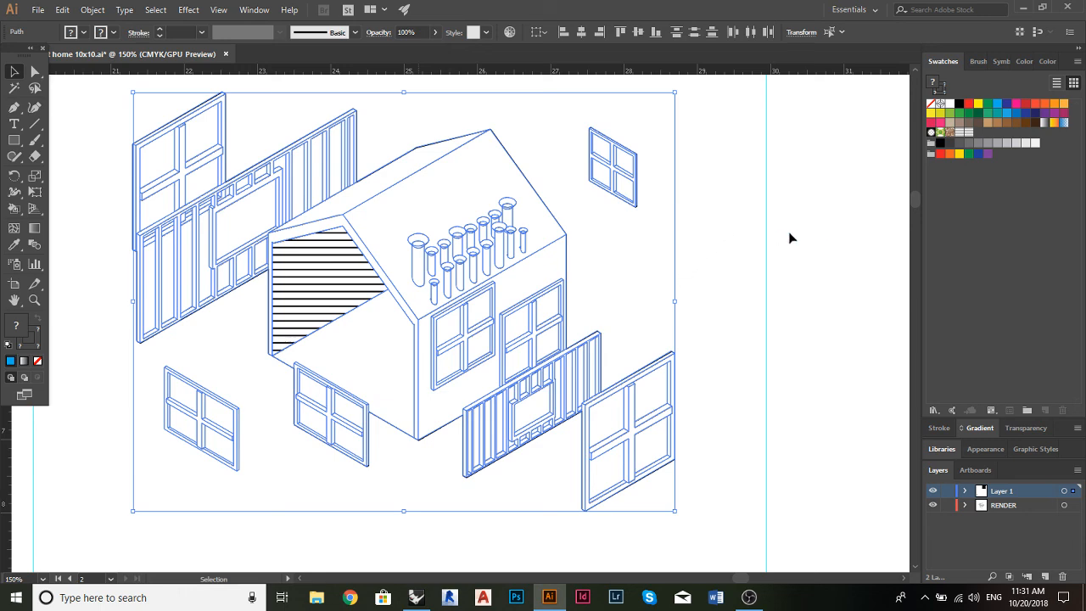
Select only the line-patterned gable face, and open its 10 lpi 20% pattern swatch for editing
left_click(823, 238)
left_click(320, 286)
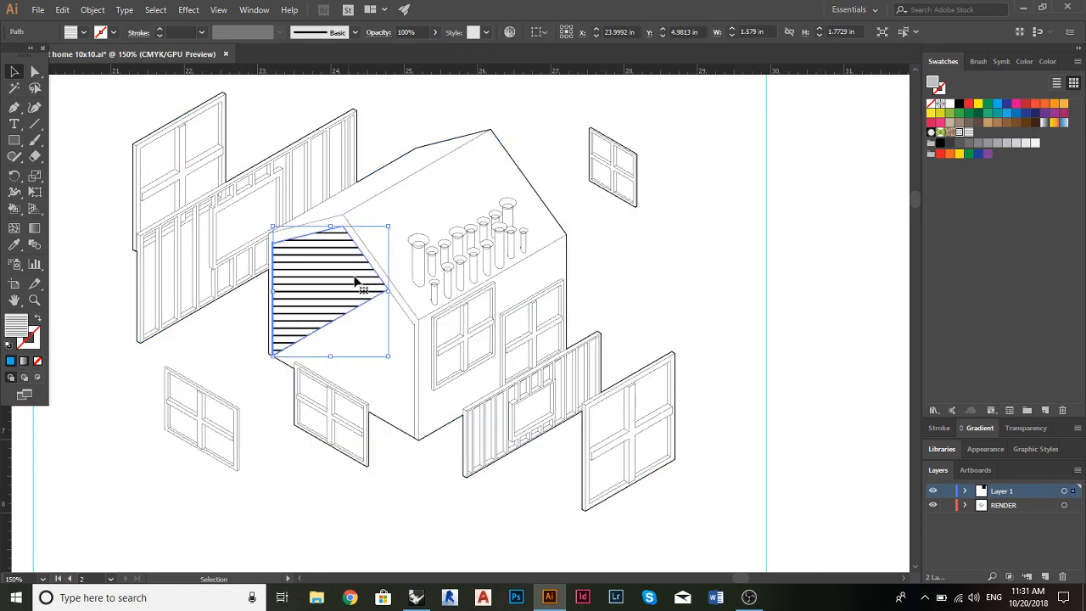
scroll(360, 284, "left", 1)
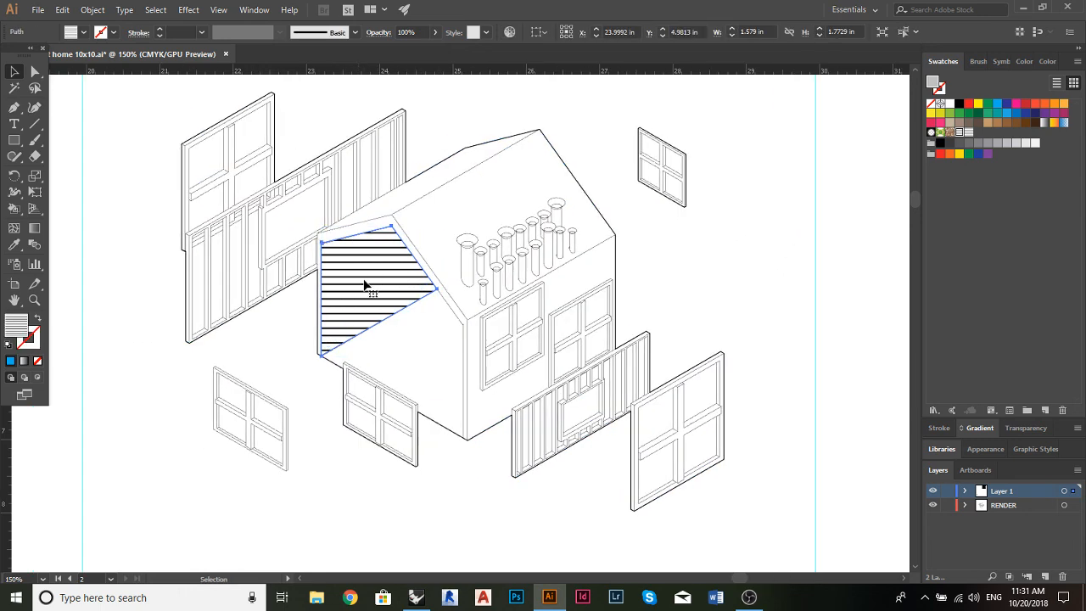
scroll(367, 287, "up", 2)
scroll(399, 296, "up", 1)
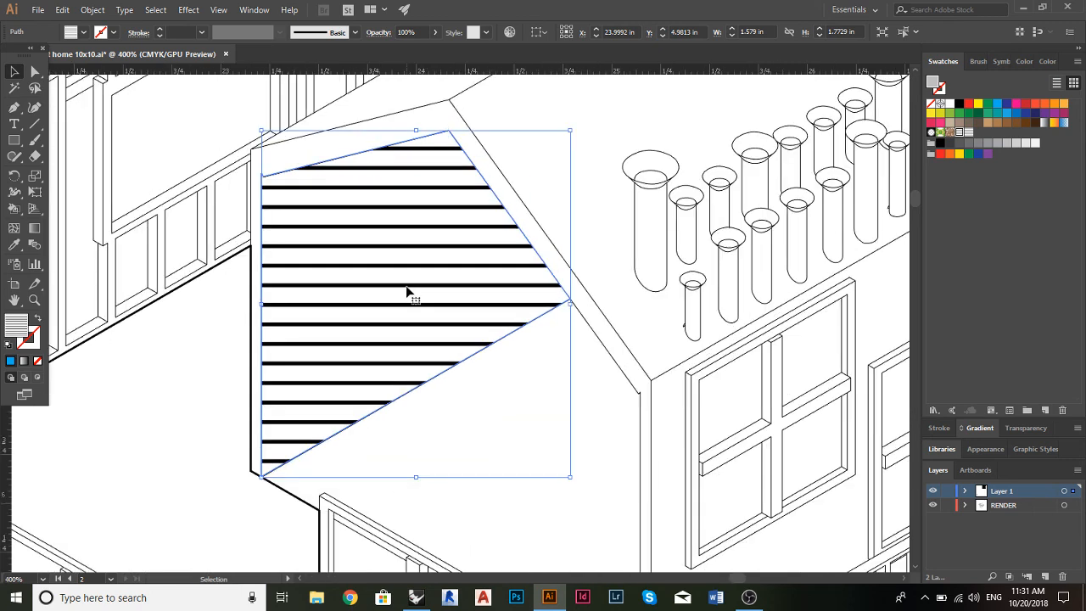
left_click(86, 31)
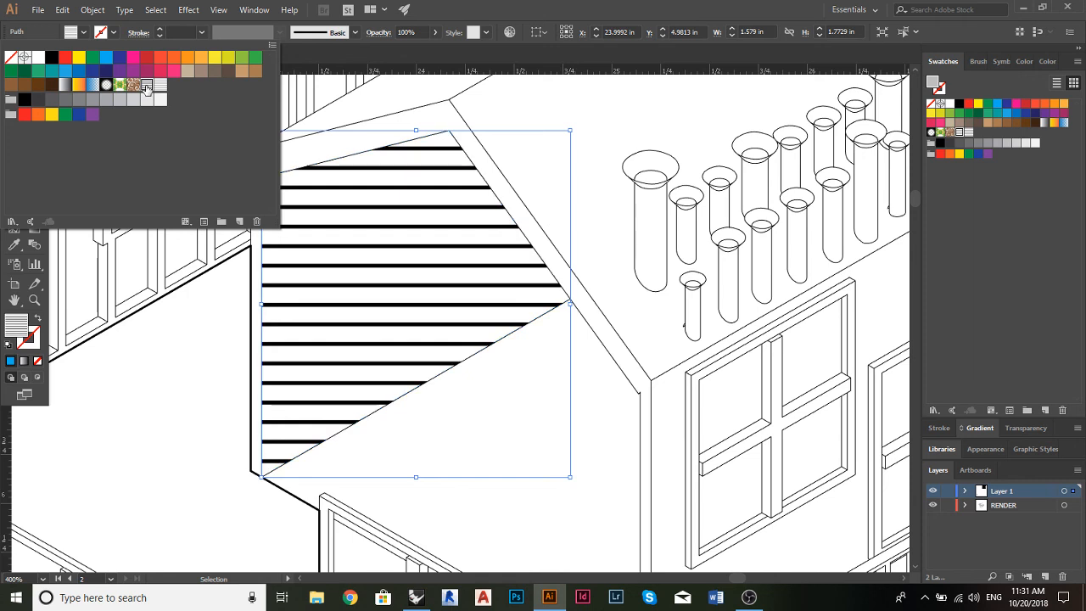
left_click(185, 222)
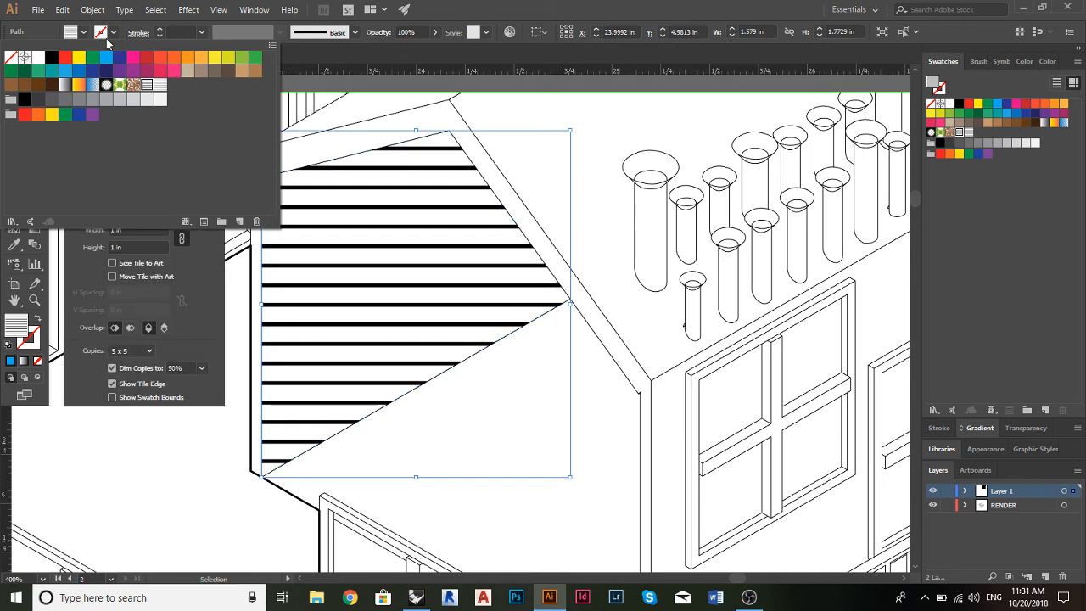
left_click(83, 37)
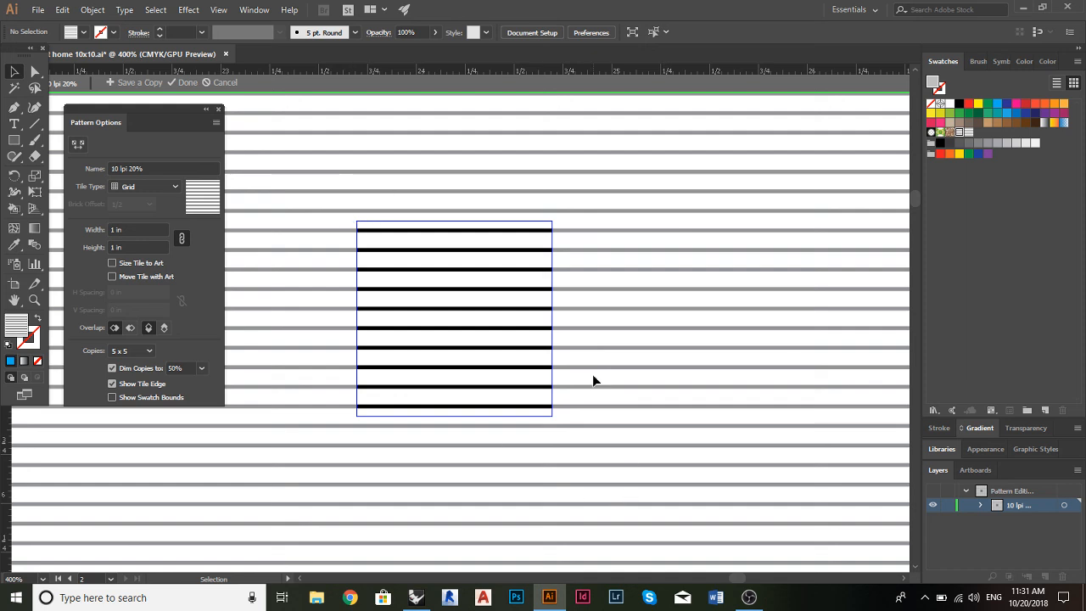
Set the stroke weight of all horizontal lines in the pattern tile to 0.25 pt, and deselect them
left_click(366, 231)
left_click(381, 270)
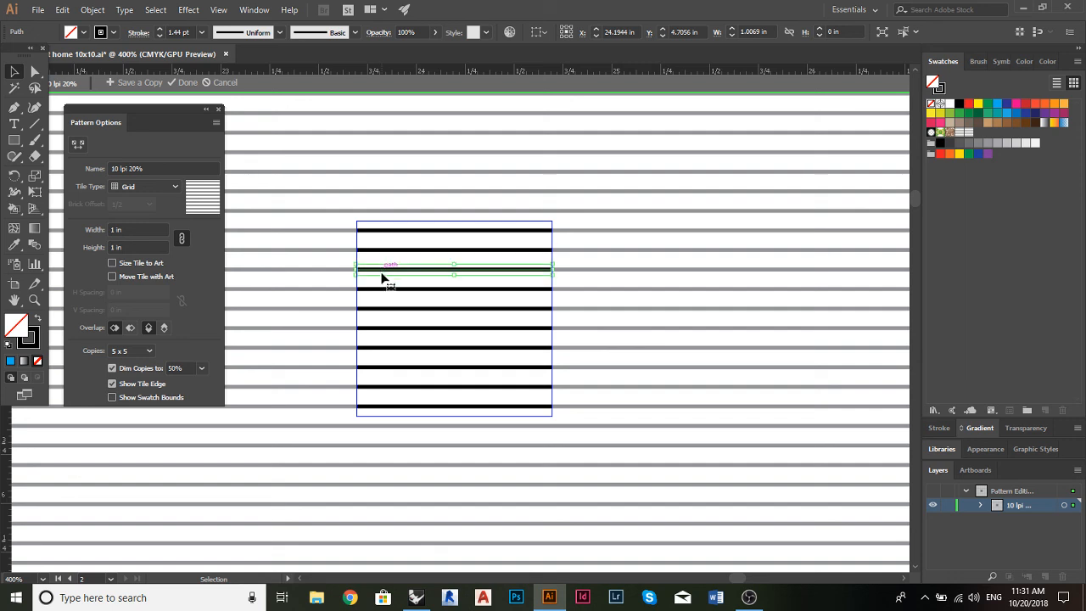
left_click(382, 288)
left_click_drag(337, 216, 593, 459)
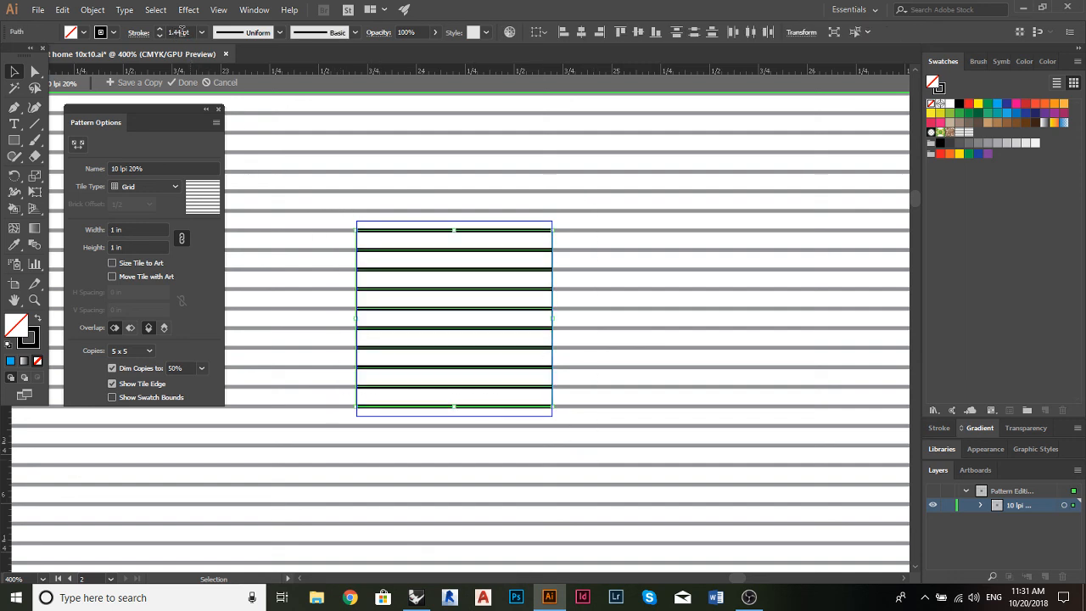
left_click_drag(183, 32, 152, 31)
type("0.25")
key("Return")
left_click(396, 182)
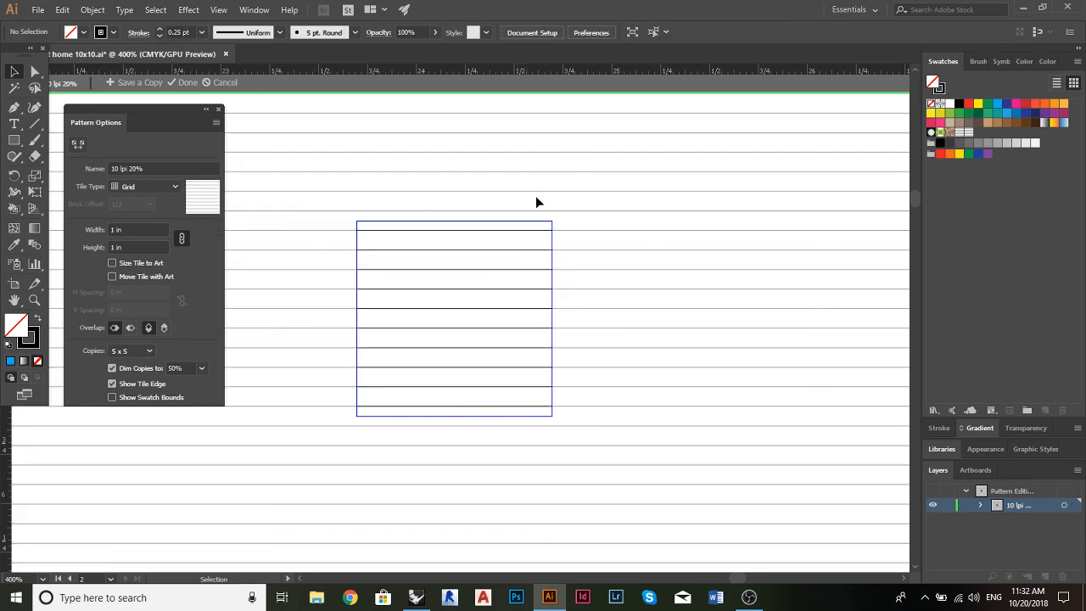
Try lowering the opacity of all lines in the pattern tile to 25%, and undo the change
left_click_drag(339, 221, 625, 453)
left_click(373, 33)
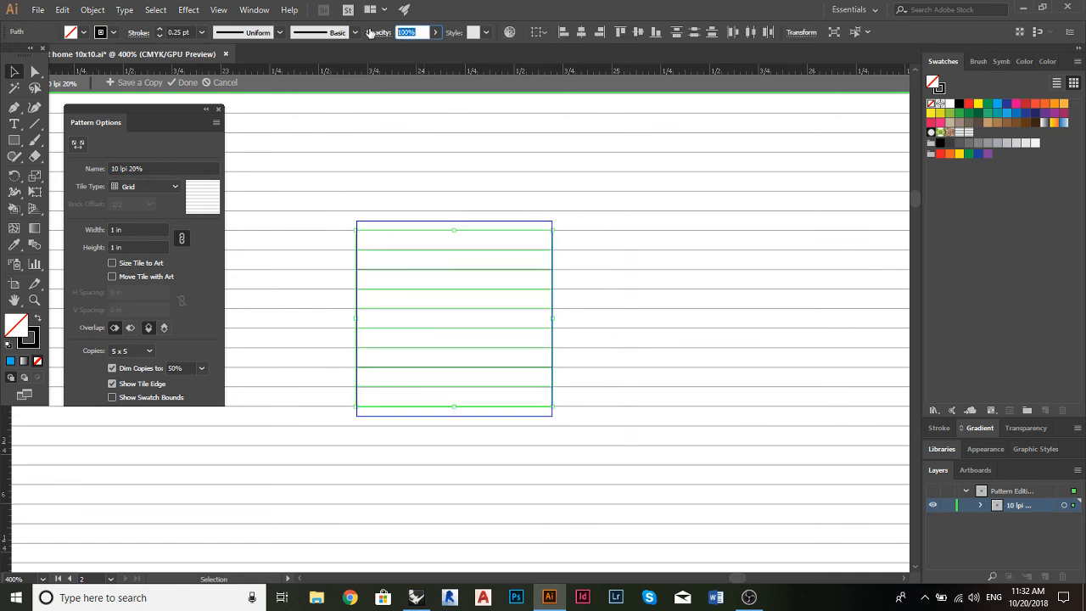
type("25")
key("Return")
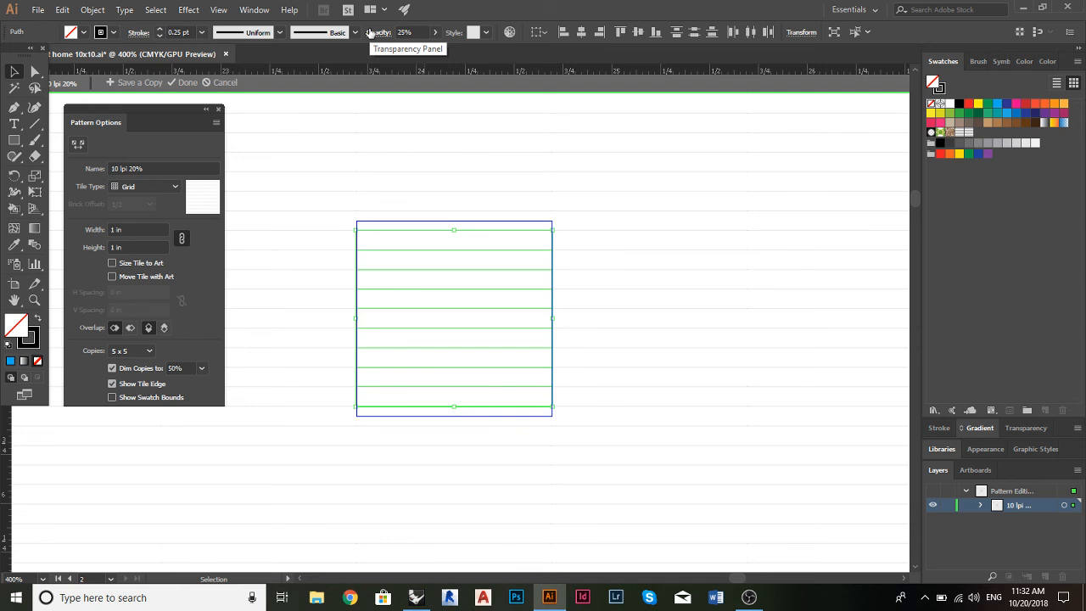
left_click(518, 221)
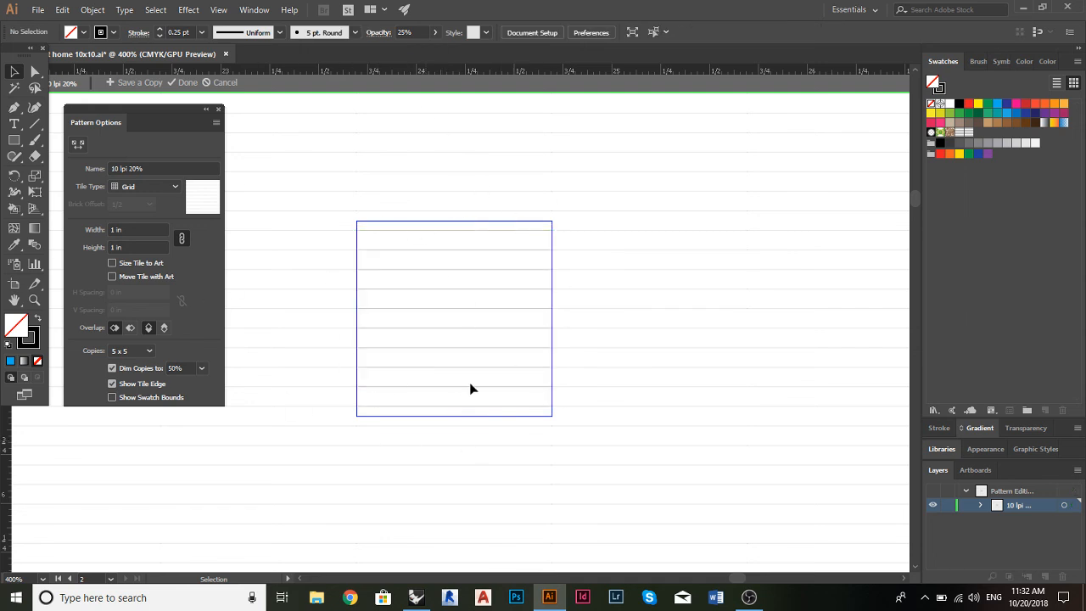
scroll(510, 413, "down", 1)
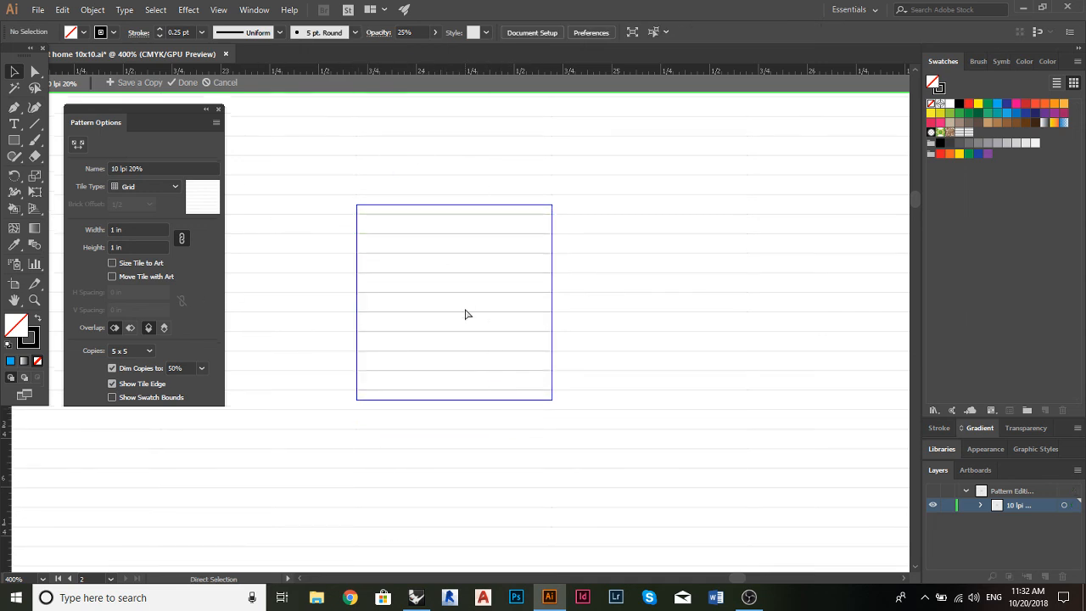
key("ctrl+z")
left_click(440, 196)
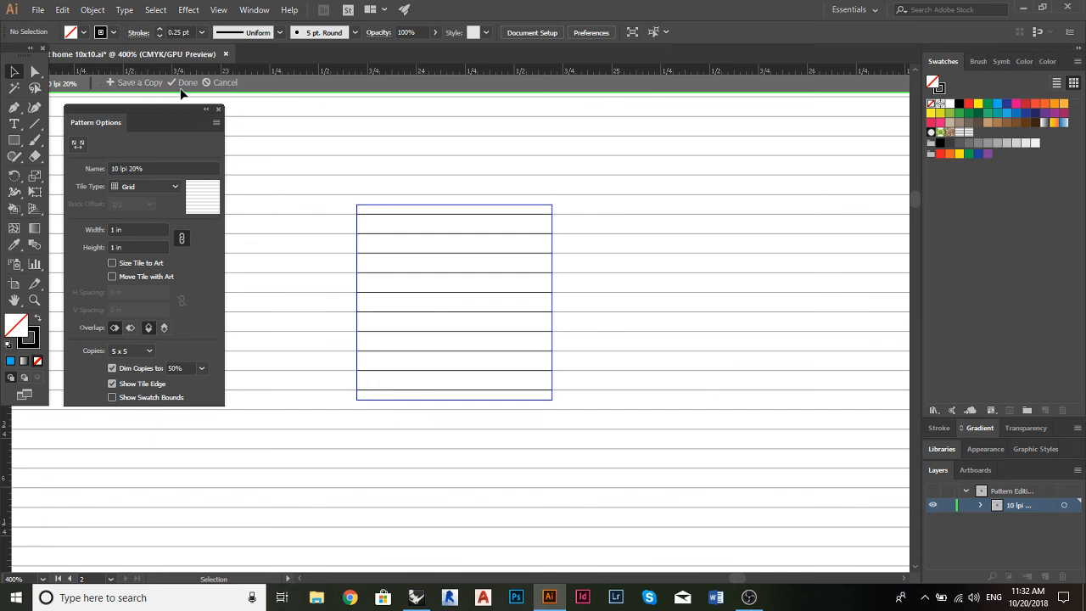
Finish editing the pattern swatch, and set the line-patterned gable face's opacity to 75%
left_click(183, 83)
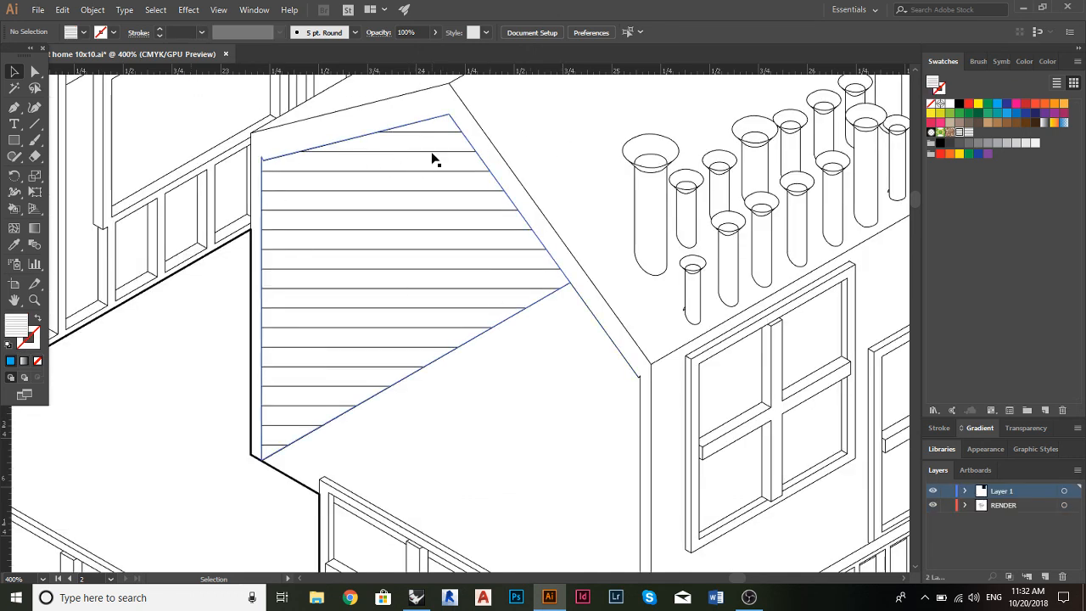
left_click(432, 160)
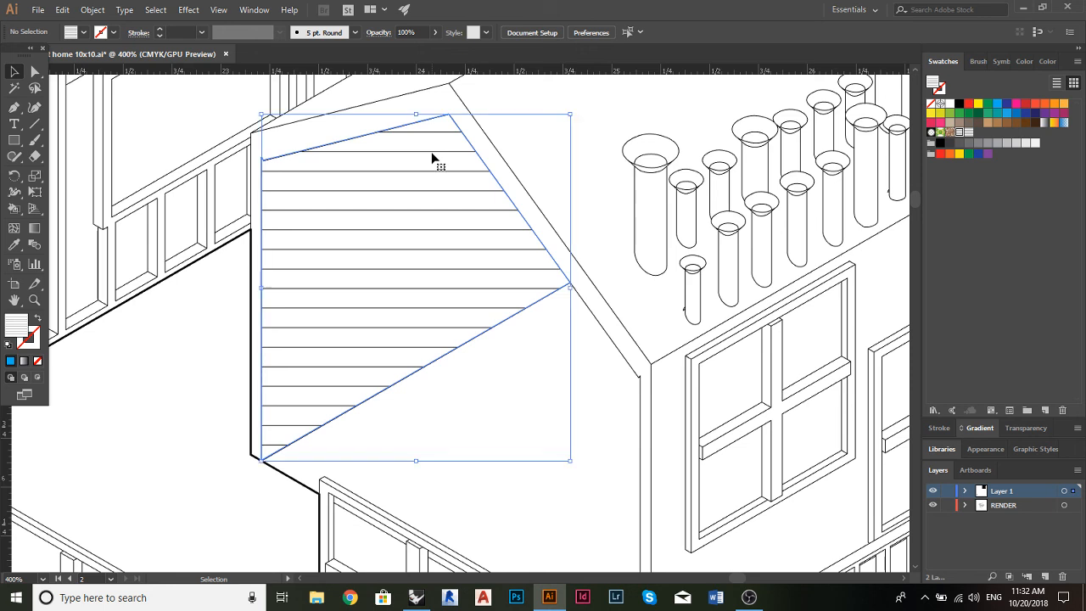
left_click(421, 31)
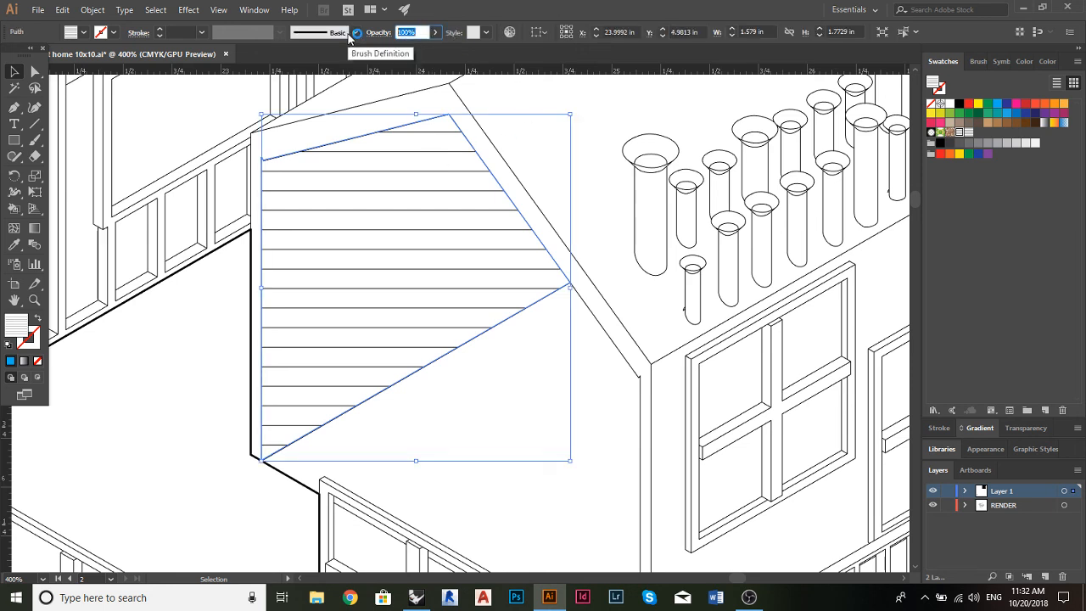
type("75")
key("Return")
left_click(374, 78)
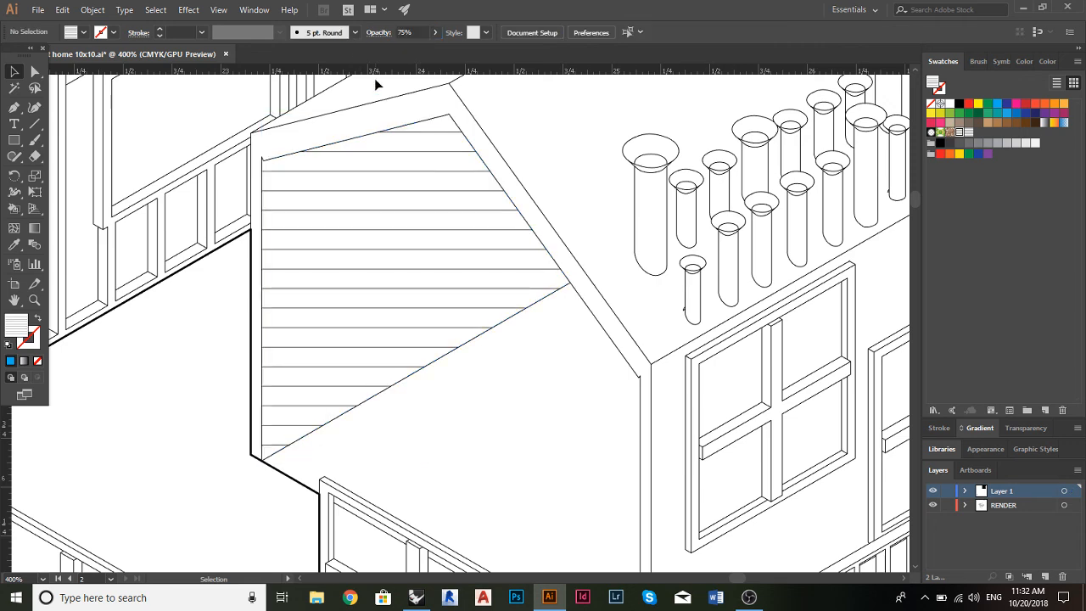
scroll(497, 395, "up", 2)
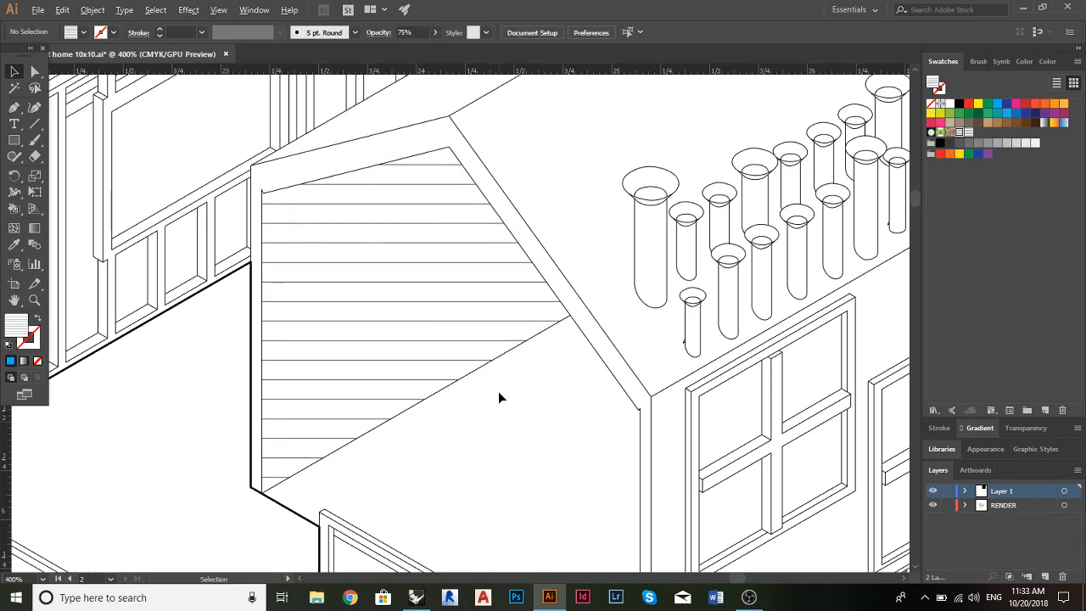
scroll(497, 390, "down", 4)
scroll(499, 391, "up", 1)
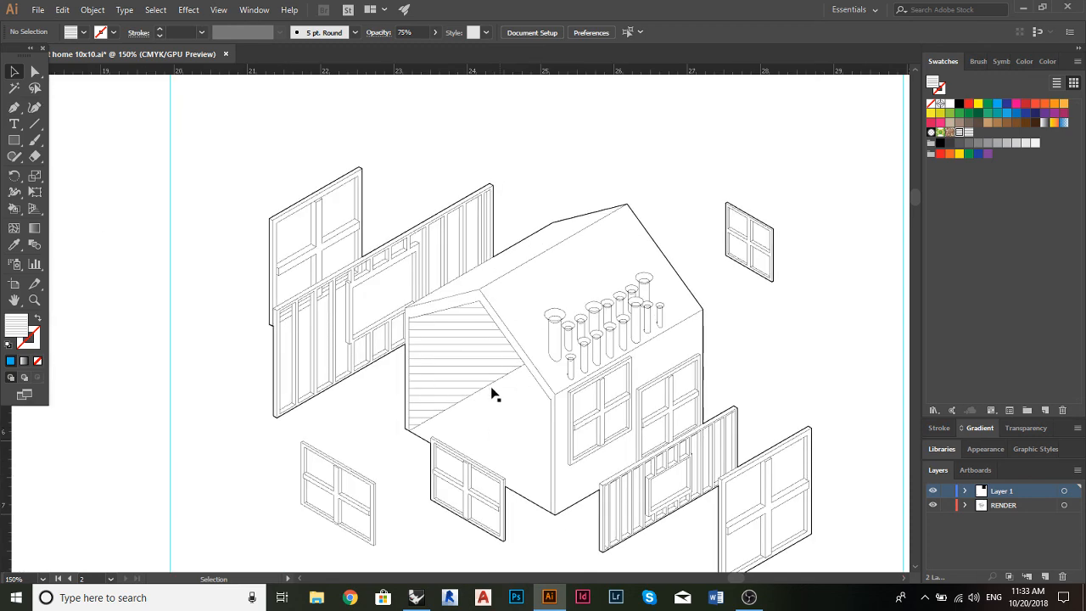
scroll(495, 395, "up", 4)
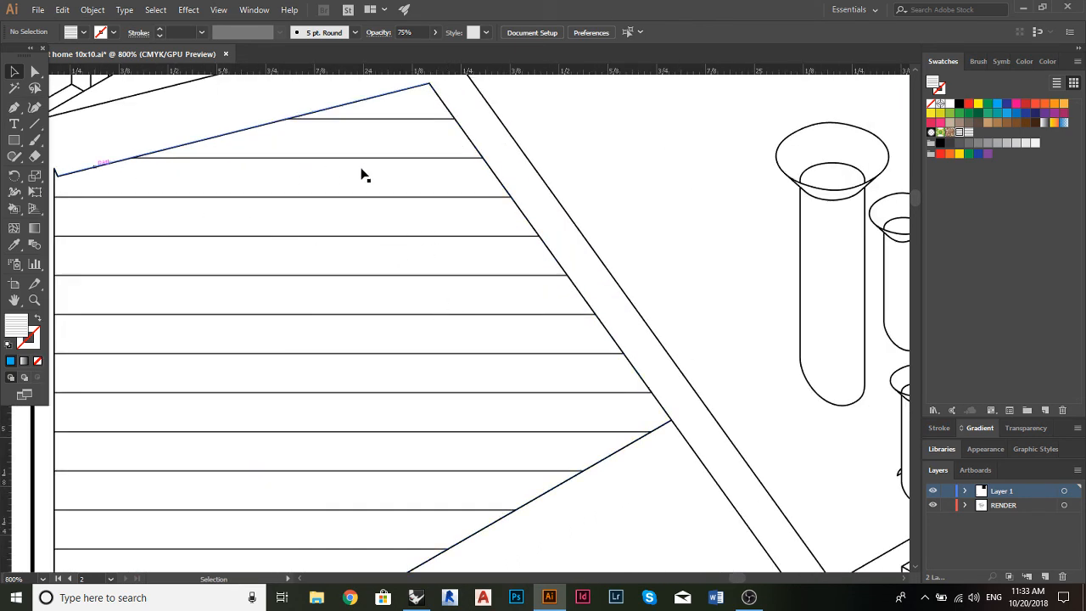
Start a Rotate transform on the line-patterned gable face, with the angle set to 45°
left_click(396, 179)
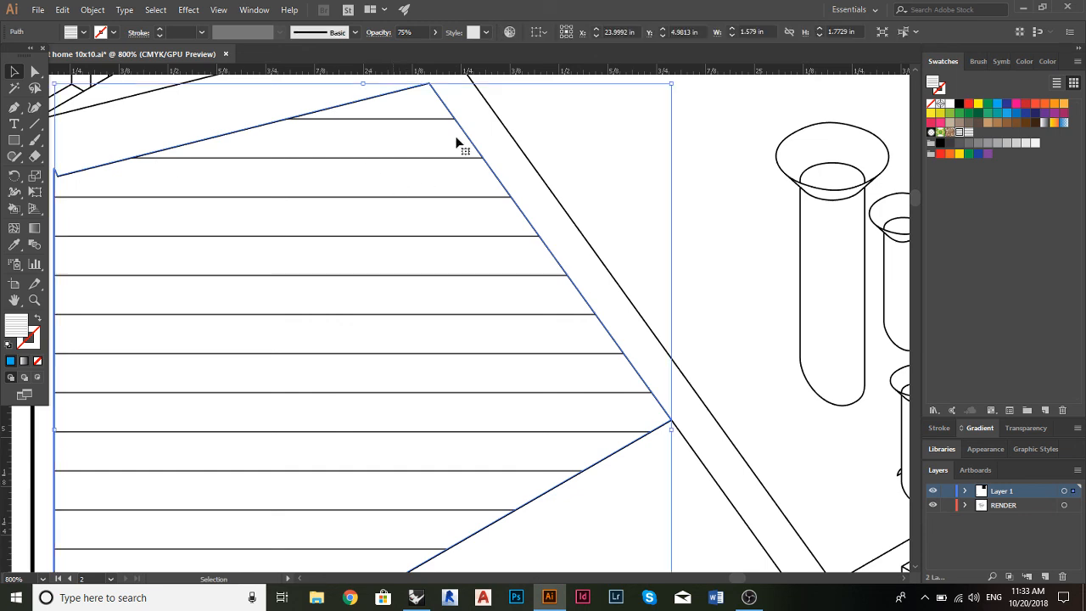
scroll(456, 145, "up", 1)
scroll(439, 184, "down", 3)
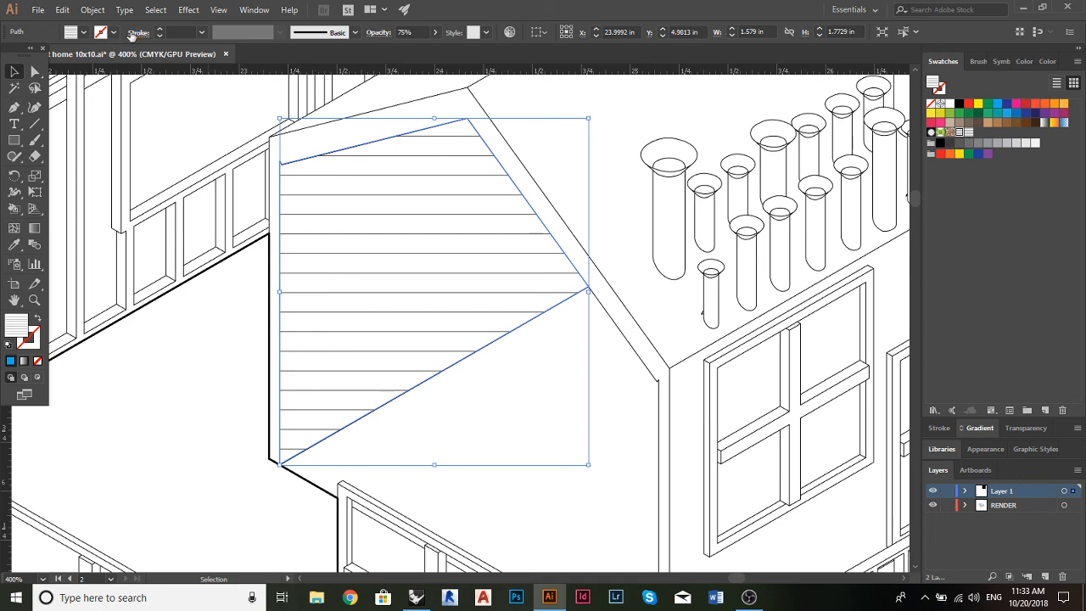
left_click(89, 10)
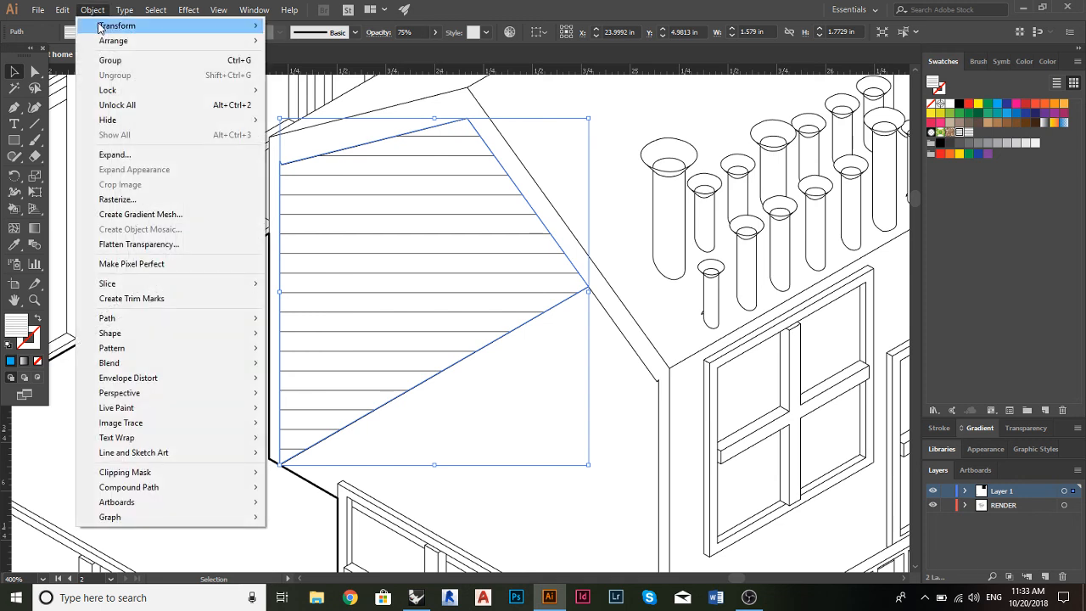
mouse_move(102, 28)
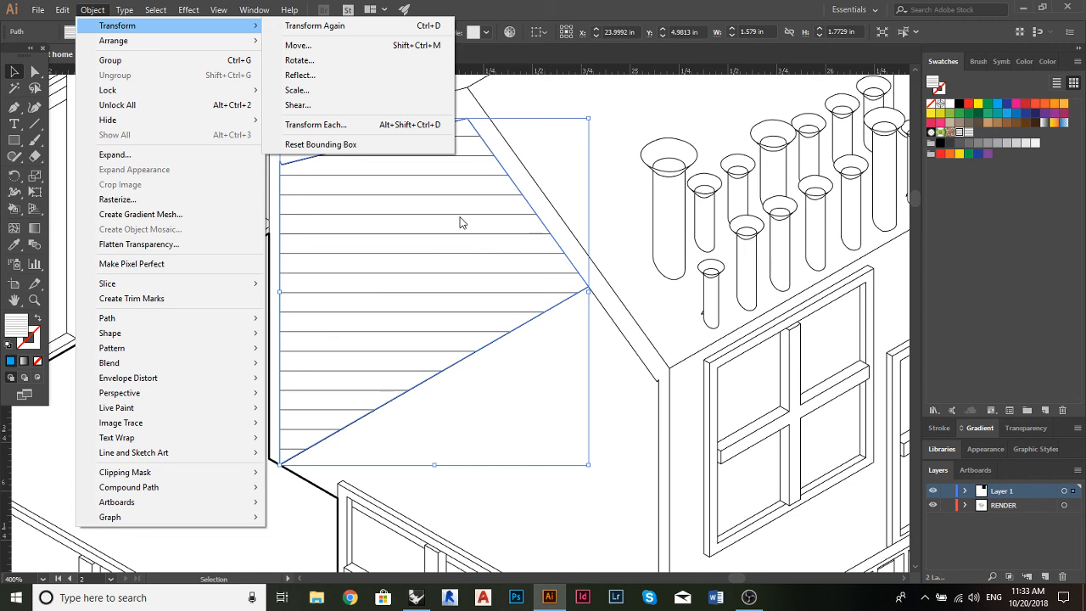
left_click(333, 63)
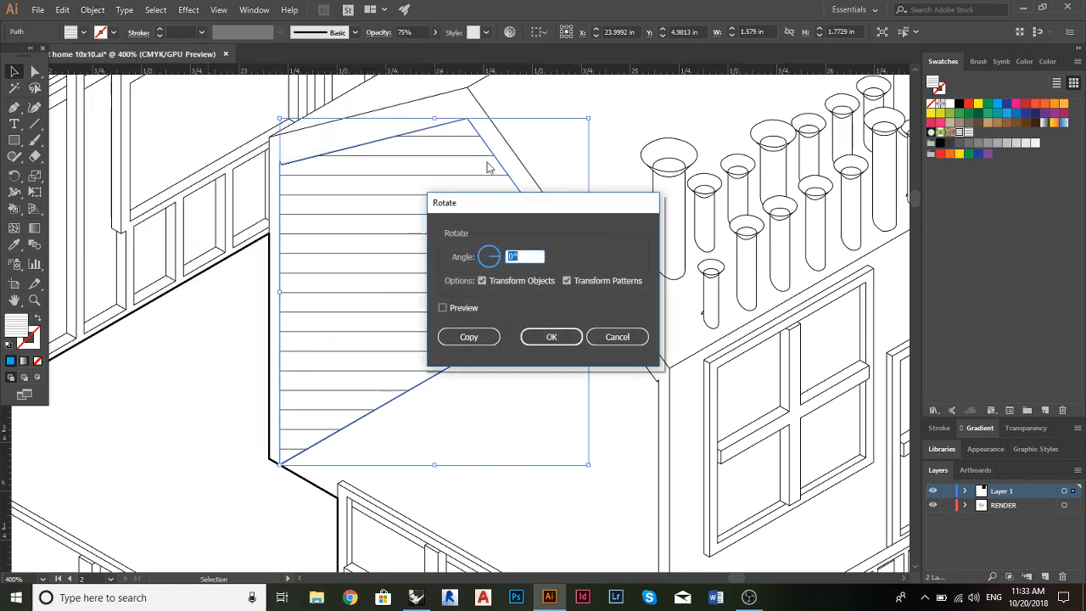
left_click(487, 249)
left_click_drag(488, 251, 491, 274)
double_click(538, 257)
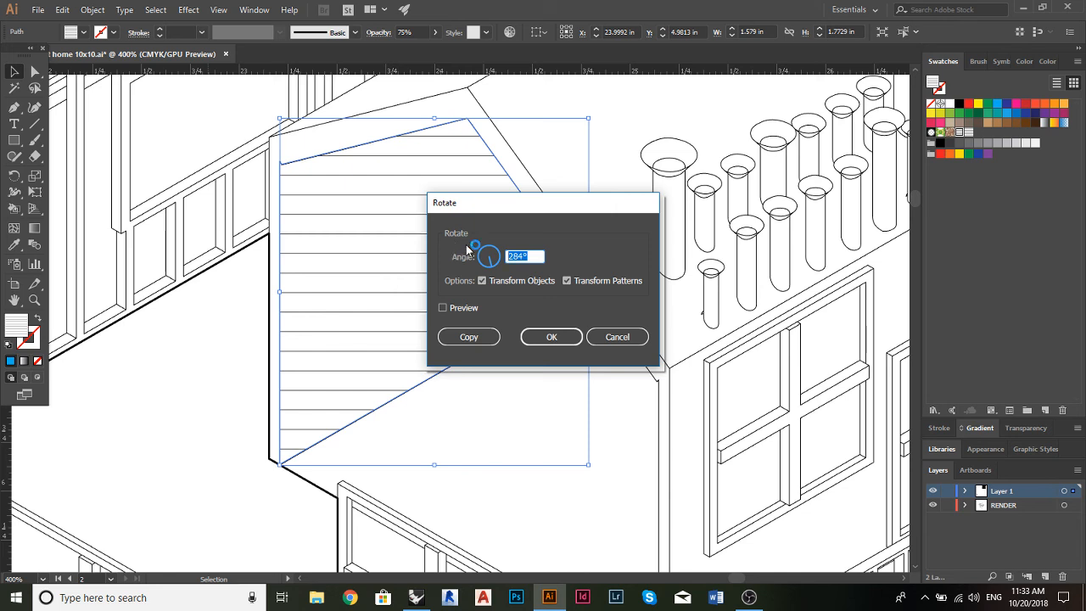
type("45")
Limit the rotation to the pattern by excluding the object, preview and apply it, and deselect the face
left_click(442, 308)
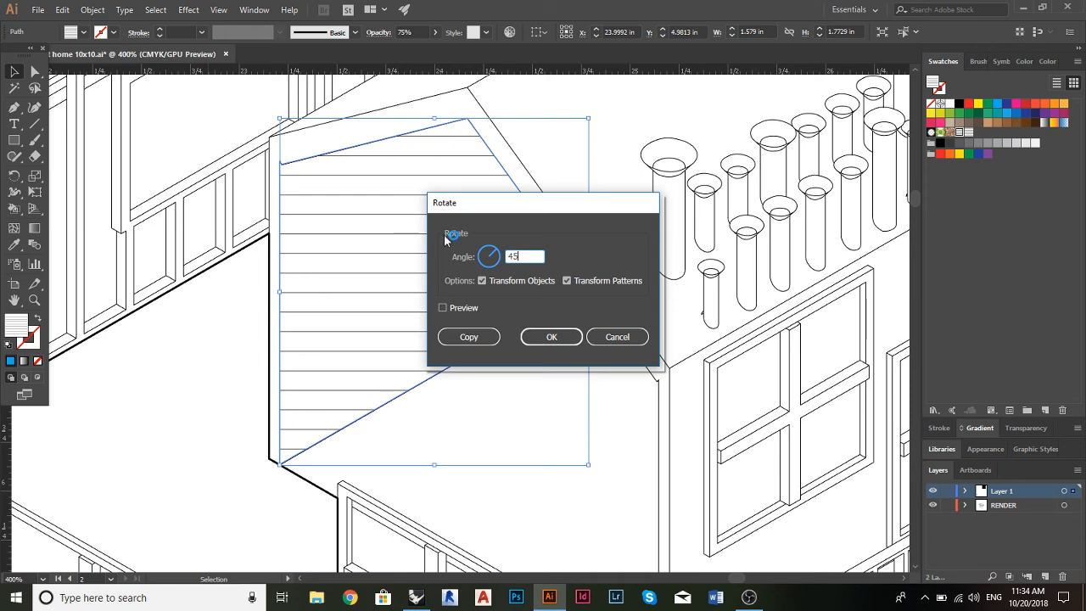
left_click(566, 279)
left_click(567, 282)
left_click(481, 280)
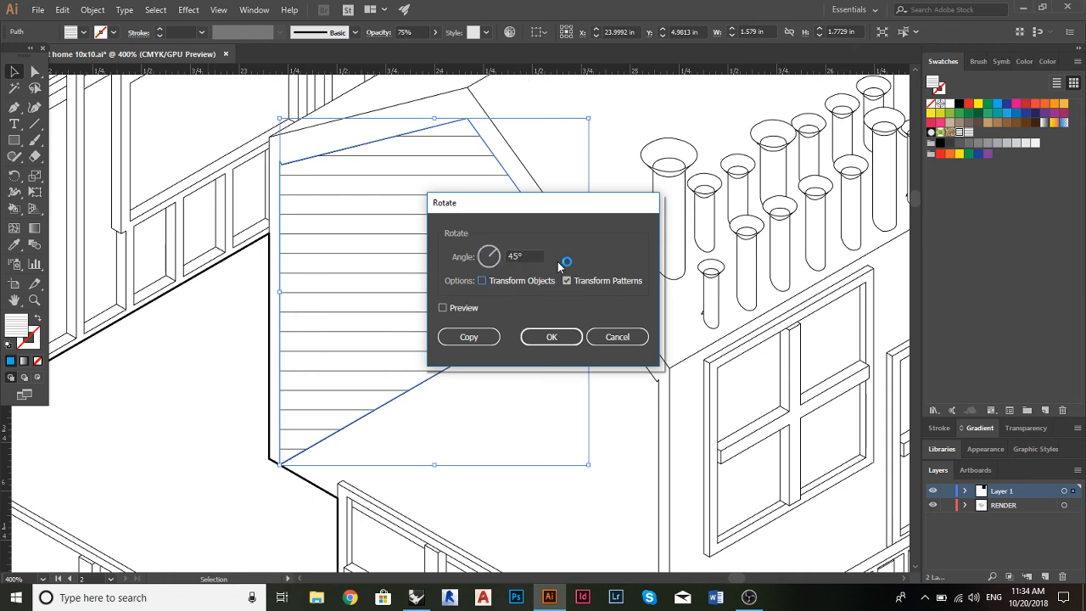
left_click(466, 307)
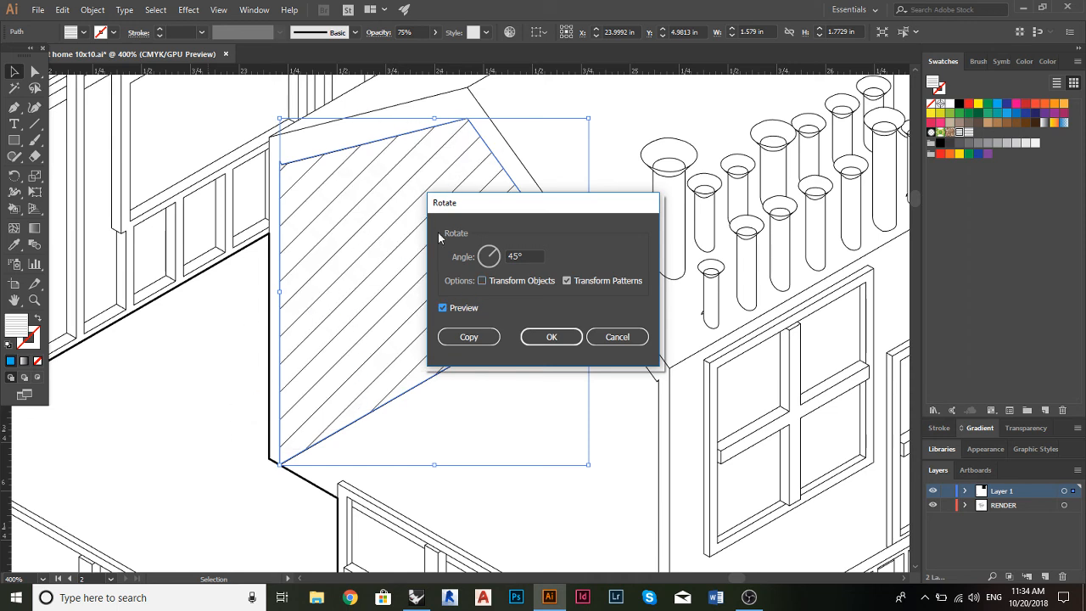
left_click(546, 336)
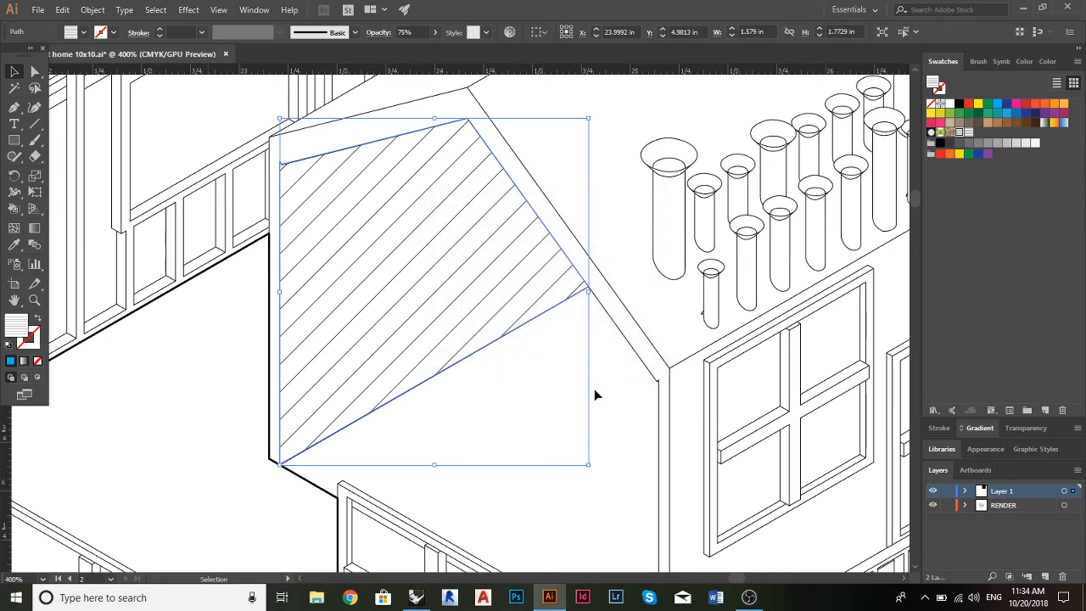
left_click(645, 367)
left_click(607, 418)
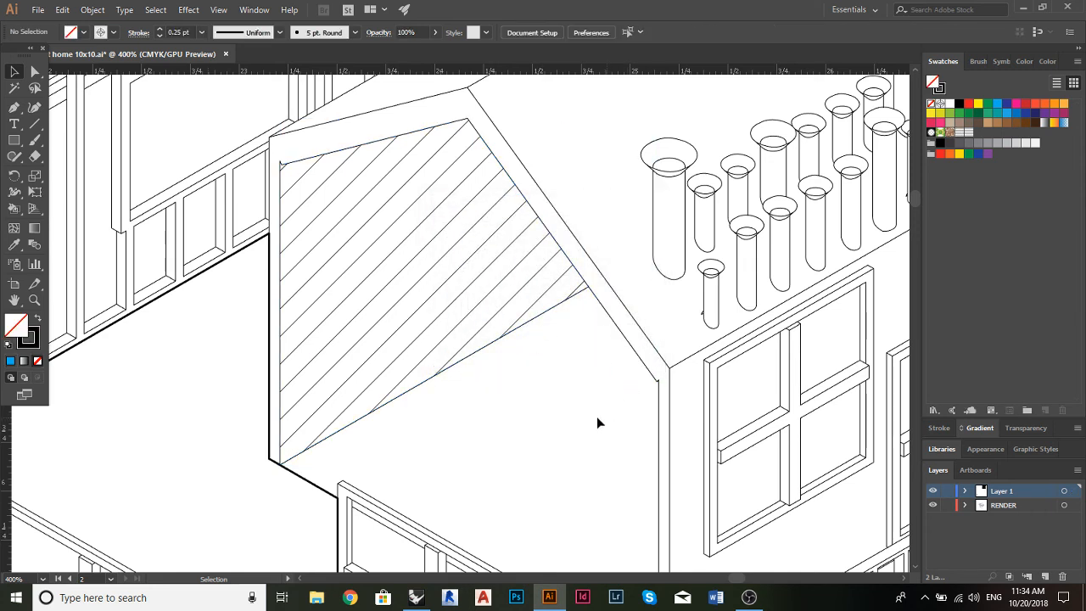
scroll(593, 419, "down", 3)
scroll(593, 420, "right", 1)
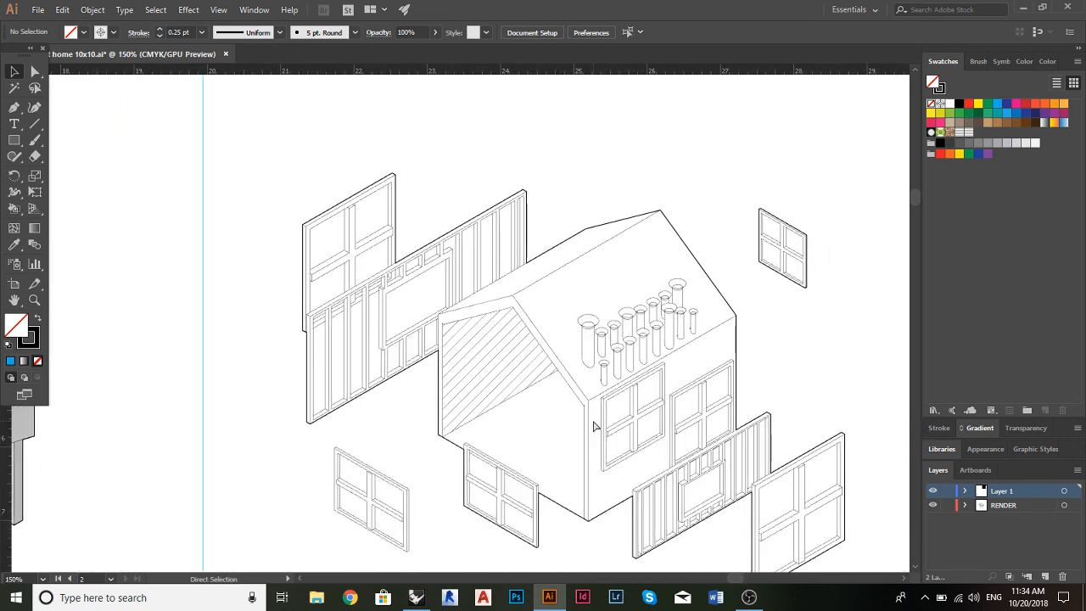
Set the opacity of the diagonally hatched gable face to 50%, and deselect it
left_click(499, 347)
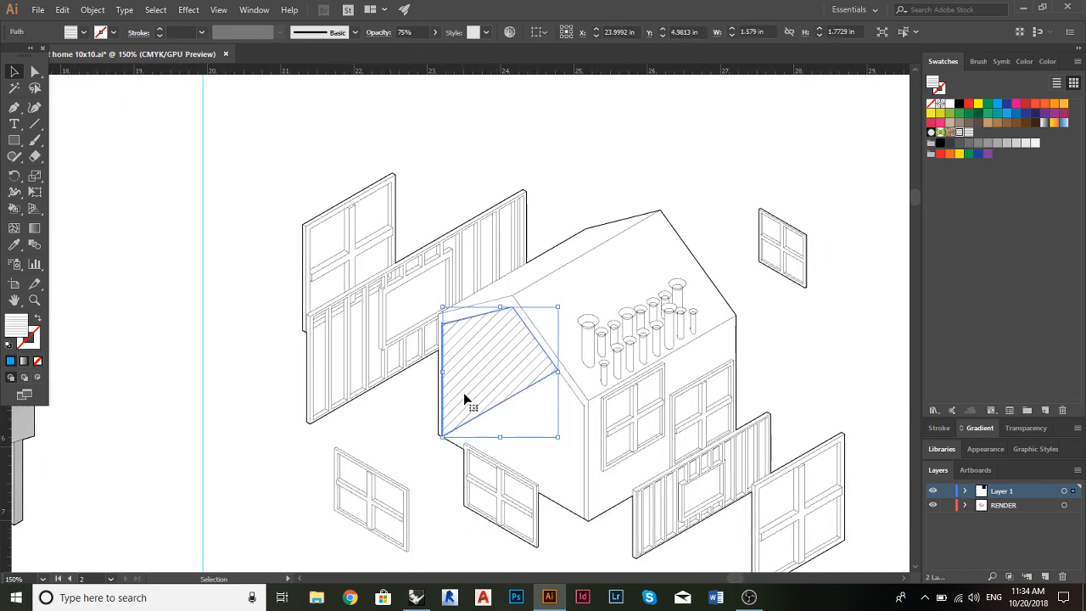
scroll(506, 331, "down", 1)
scroll(506, 330, "up", 3)
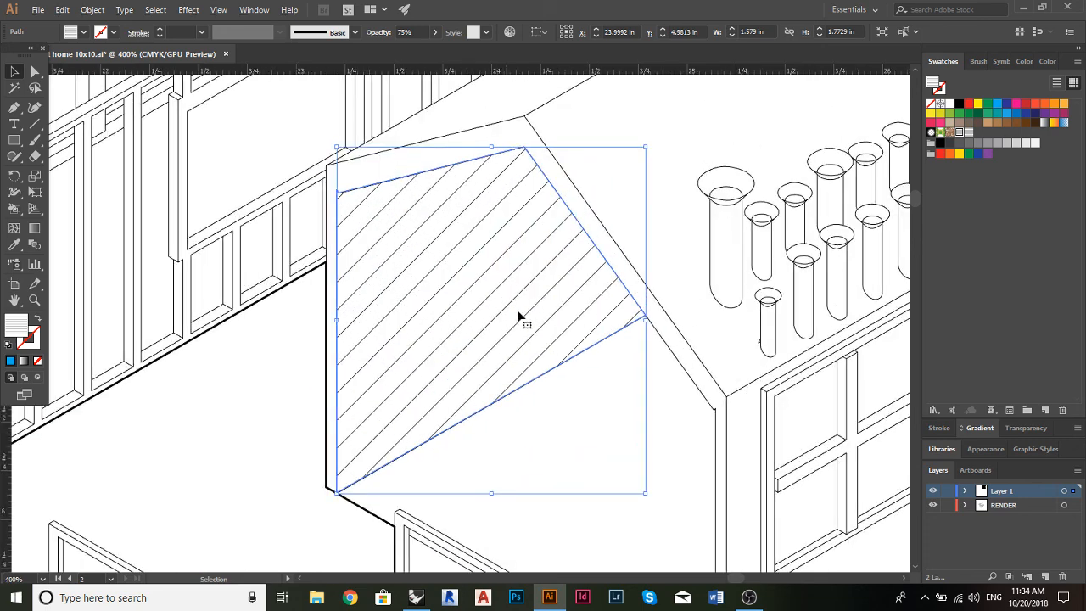
scroll(399, 105, "right", 1)
scroll(582, 364, "up", 1)
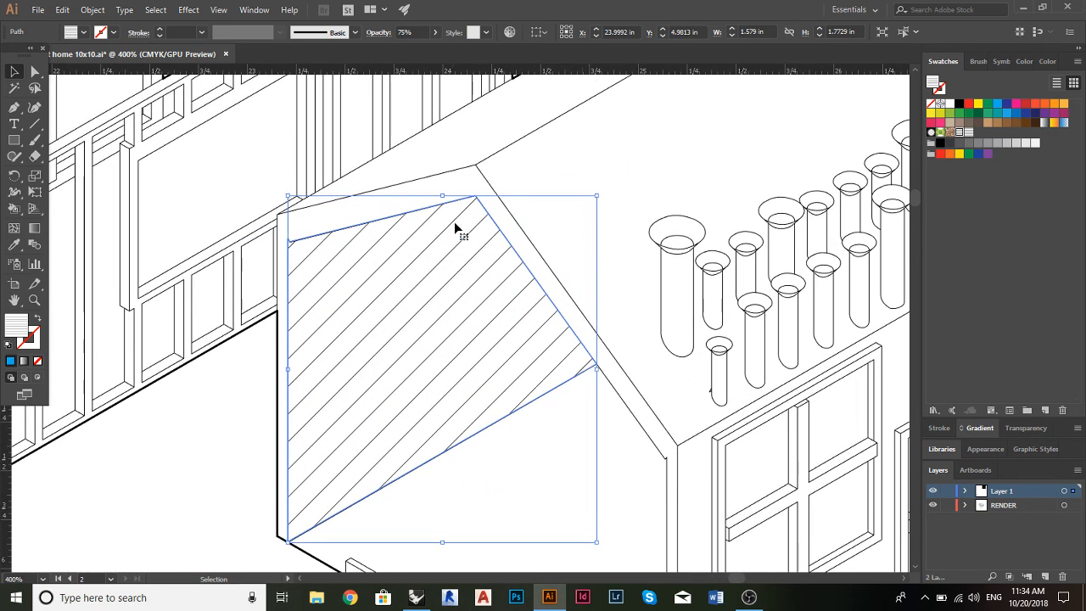
left_click(407, 32)
type("50")
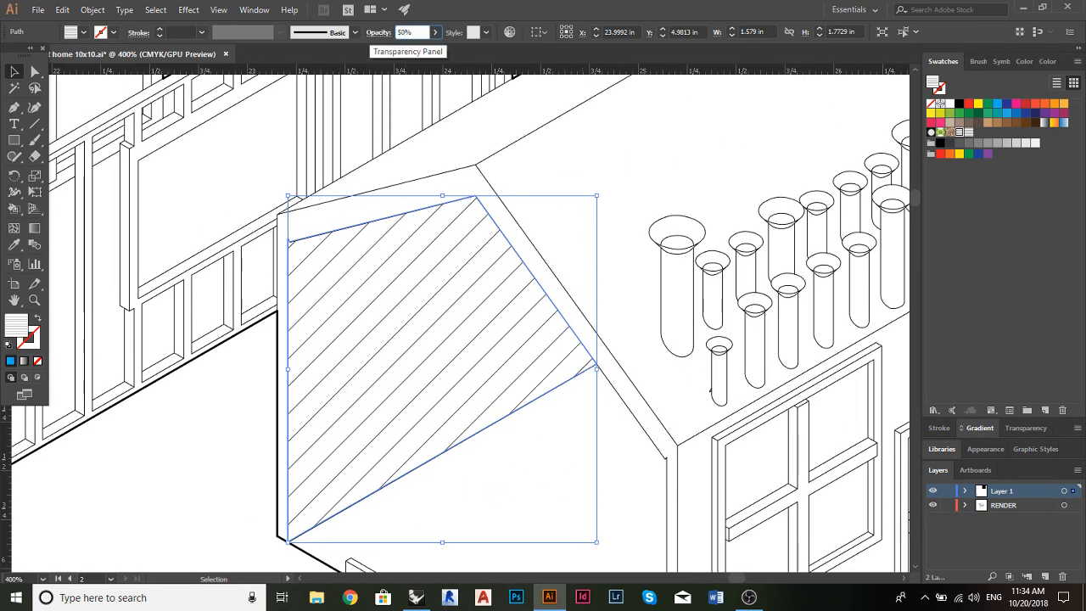
key("Return")
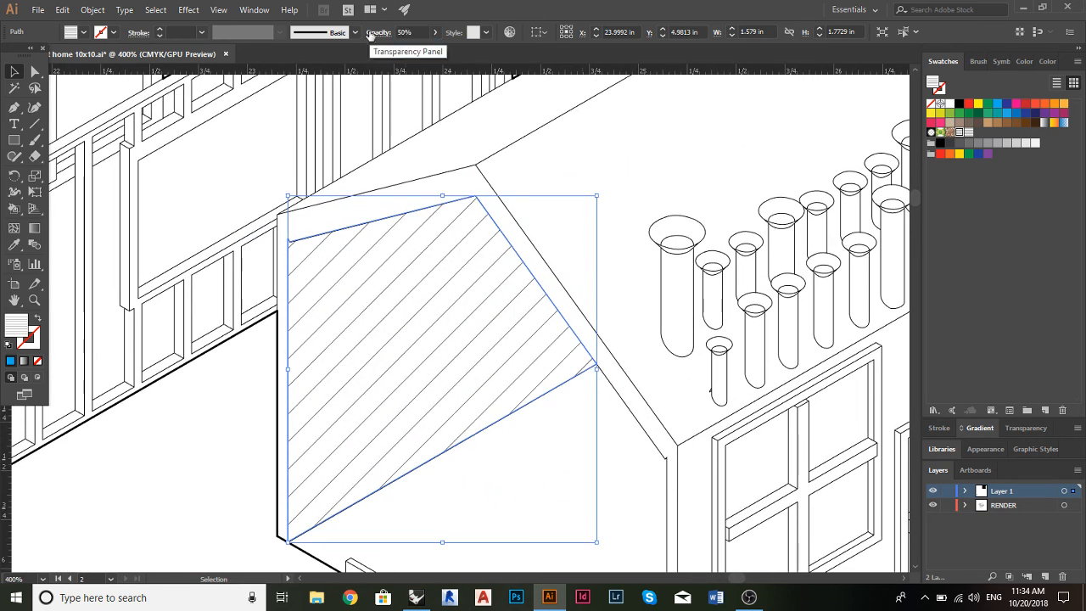
left_click(631, 485)
Fill the hatched gable face with a heavy black line pattern from the Basic Graphics_Lines swatch library
left_click(467, 299)
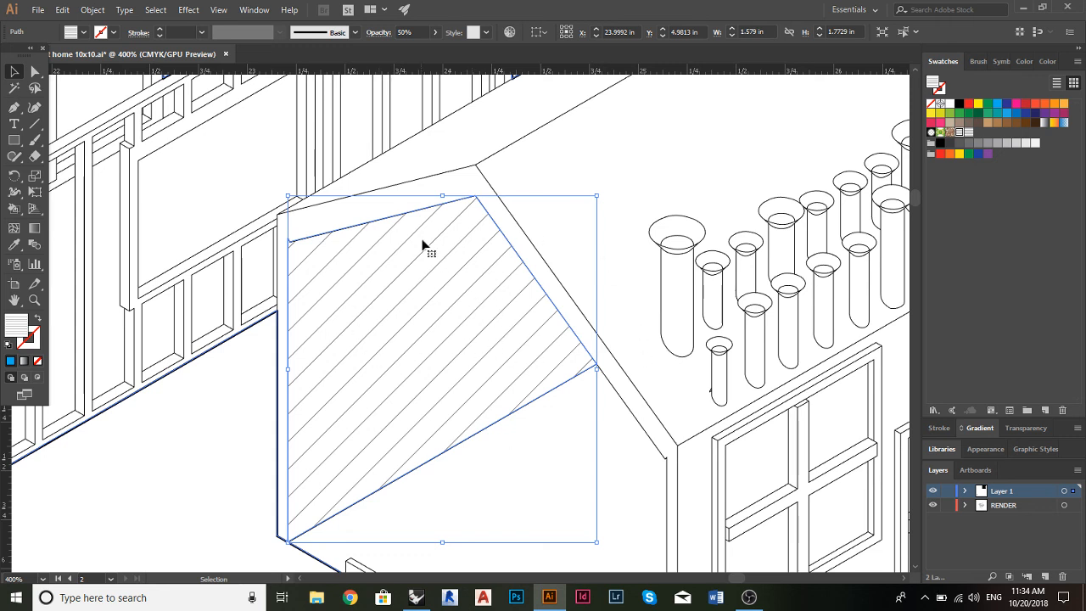
left_click(83, 34)
left_click(83, 35)
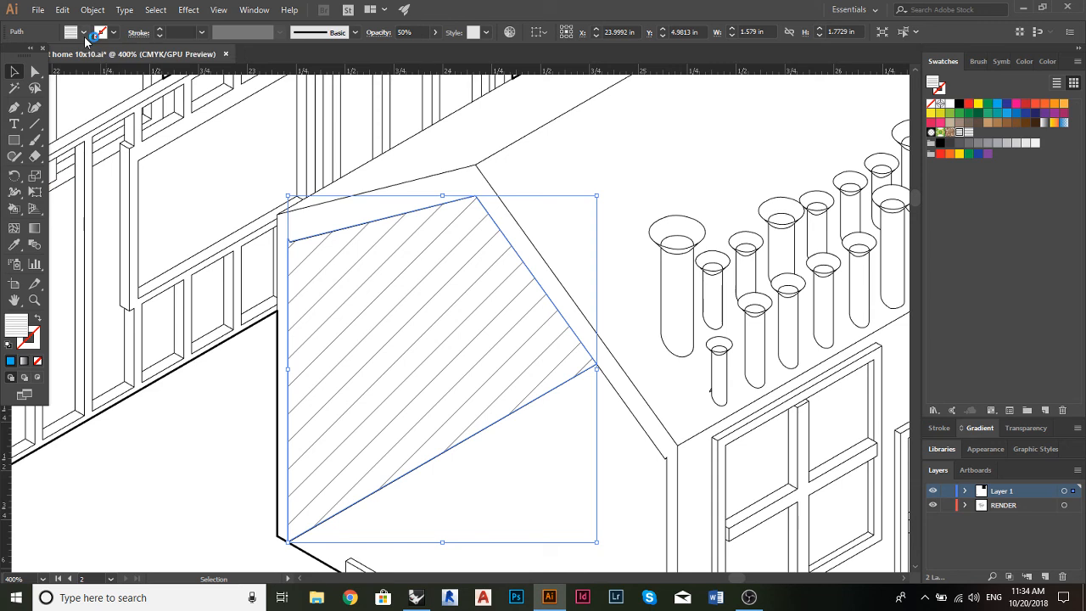
left_click(84, 34)
left_click(12, 223)
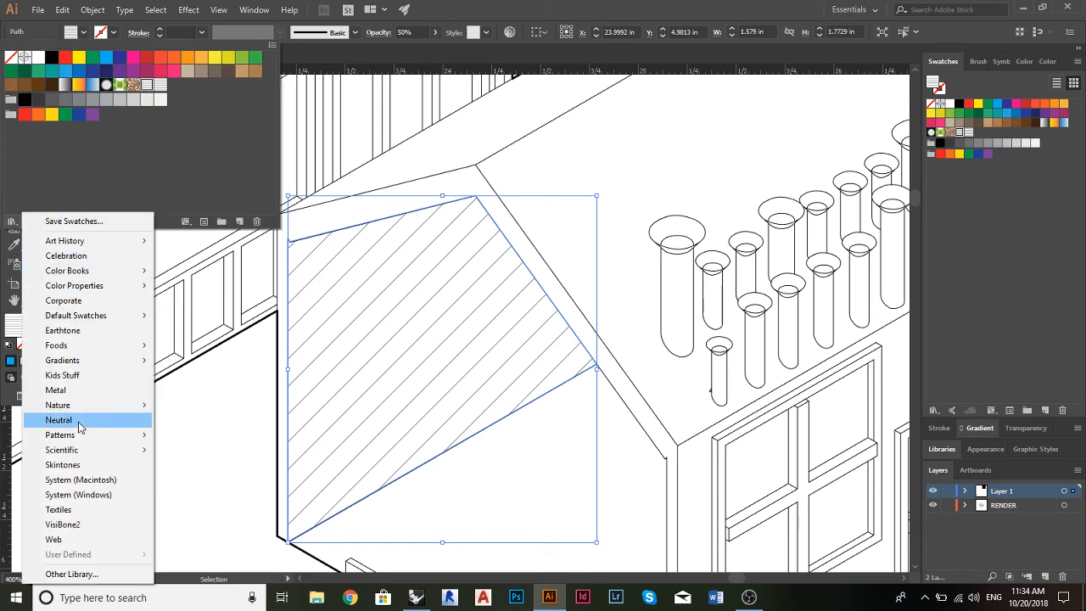
mouse_move(119, 437)
mouse_move(206, 437)
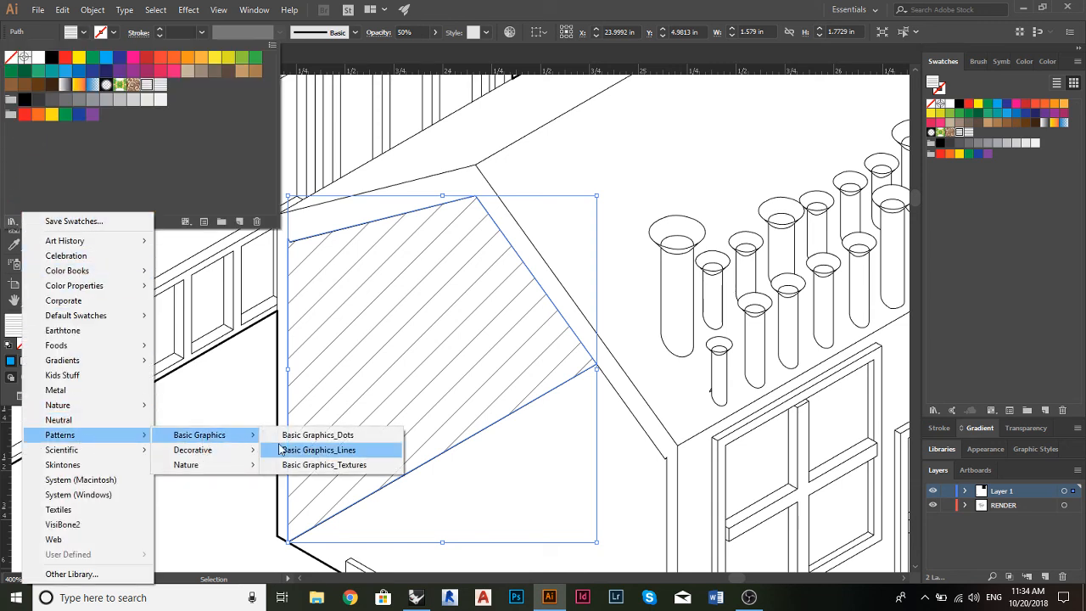
left_click(281, 449)
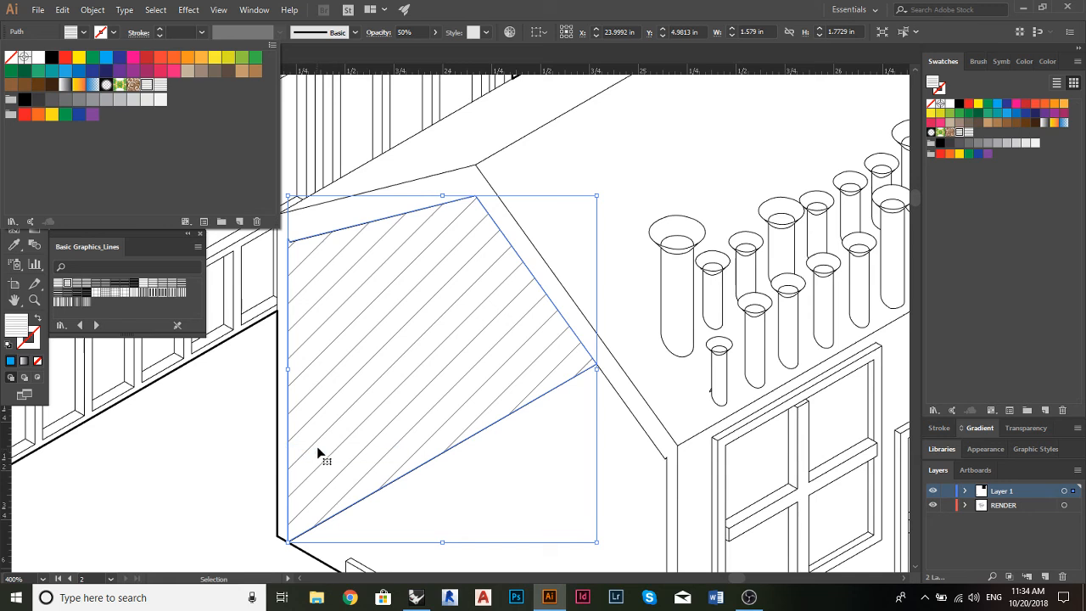
left_click(134, 286)
left_click(134, 286)
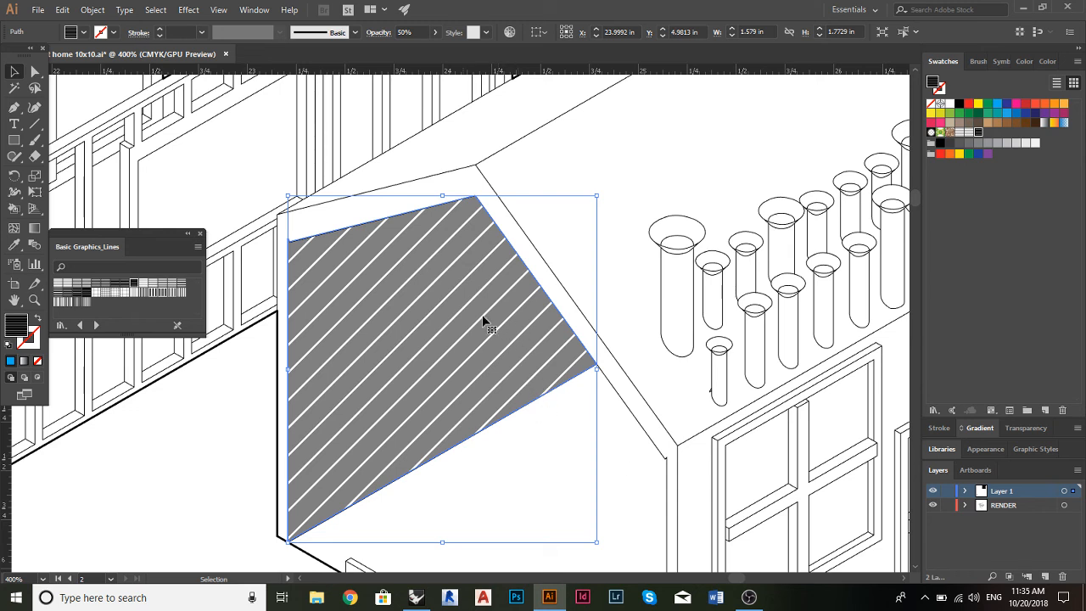
Try alternative line patterns on the gable face, ending with thin, widely spaced lines, and set its opacity to 100%
left_click(131, 284)
left_click(124, 283)
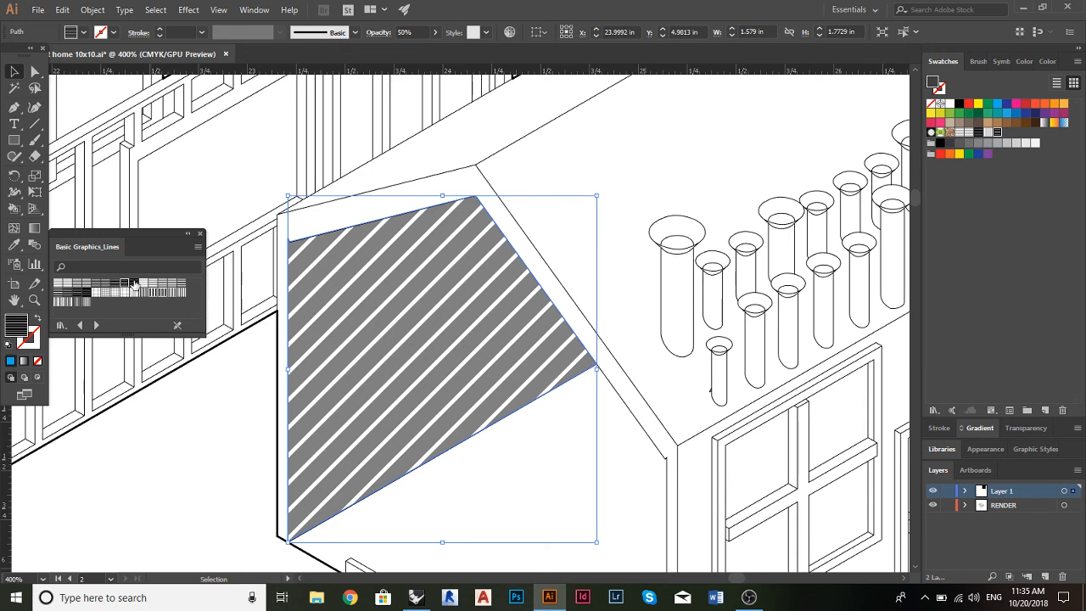
left_click(142, 283)
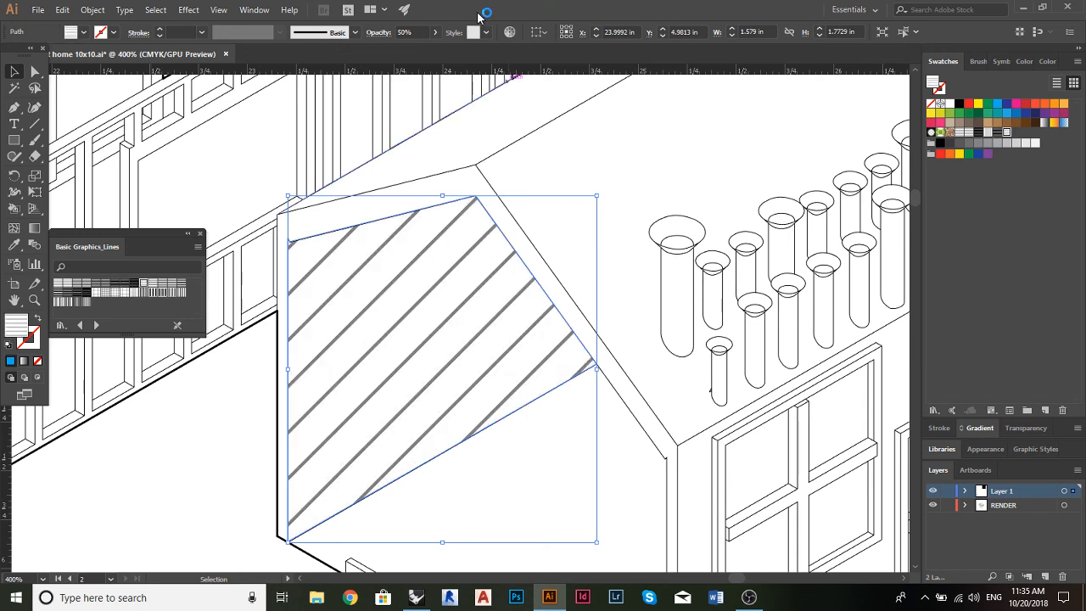
left_click(414, 32)
type("100")
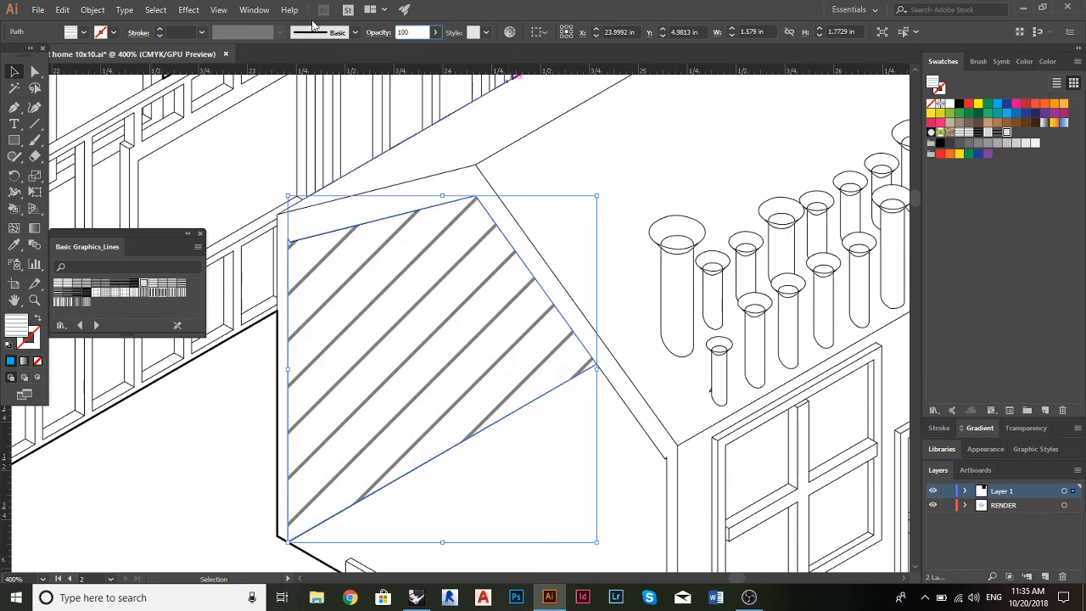
key("Return")
Try several vertical stripe patterns from the Basic Graphics_Lines library on the gable face, ending with dense black stripes of graduated width
left_click(154, 291)
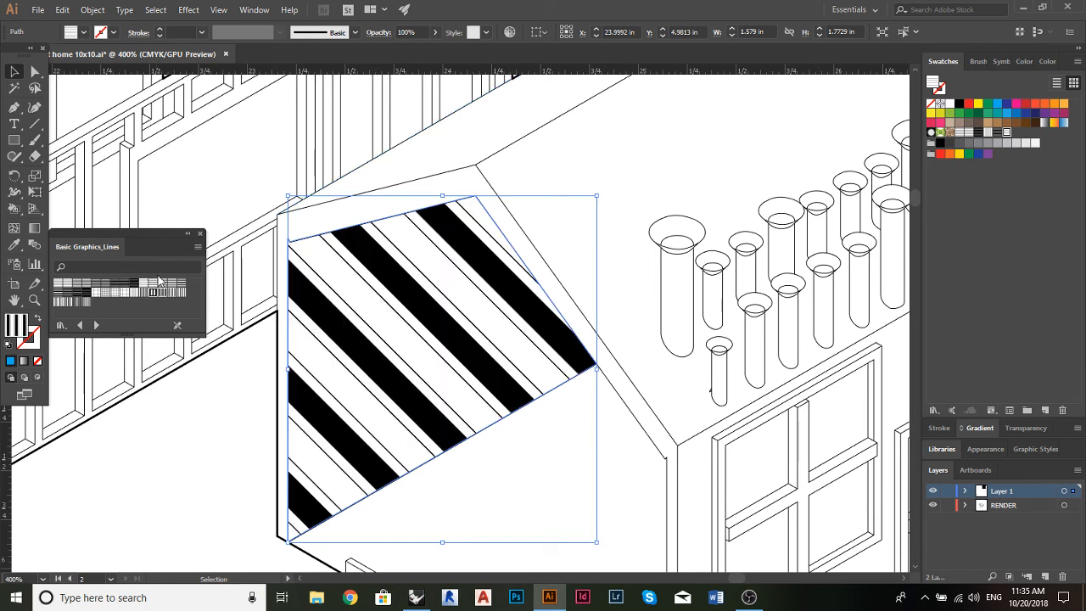
left_click(161, 293)
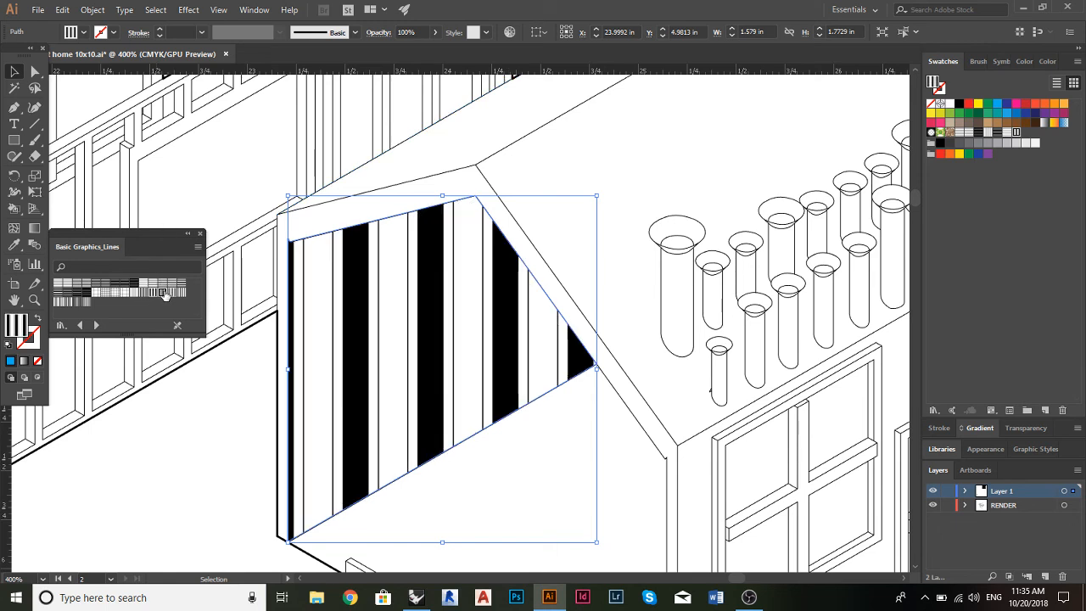
left_click(166, 294)
left_click(179, 294)
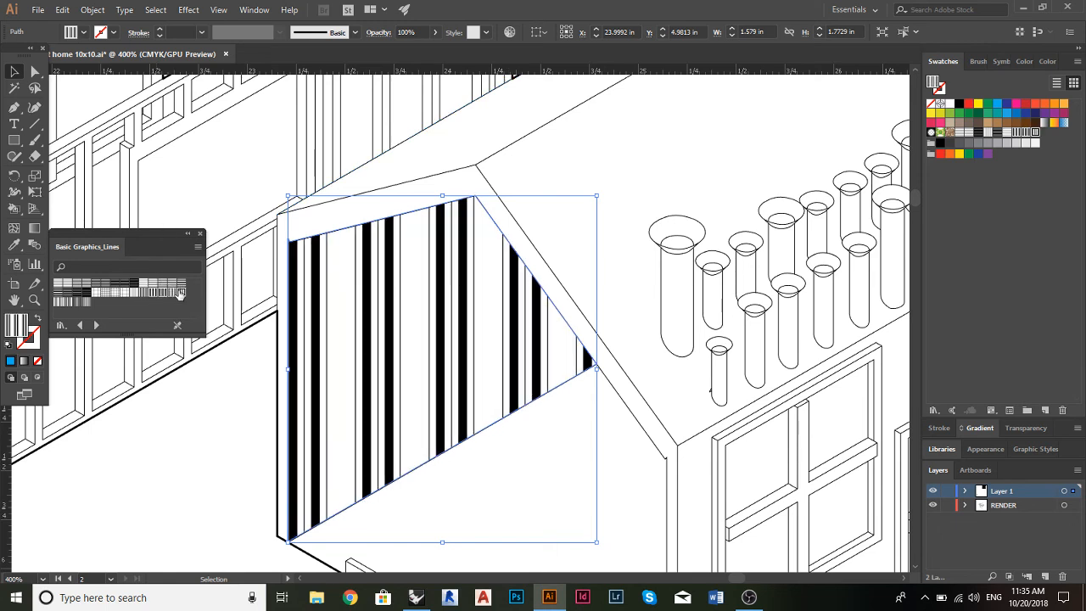
left_click(173, 294)
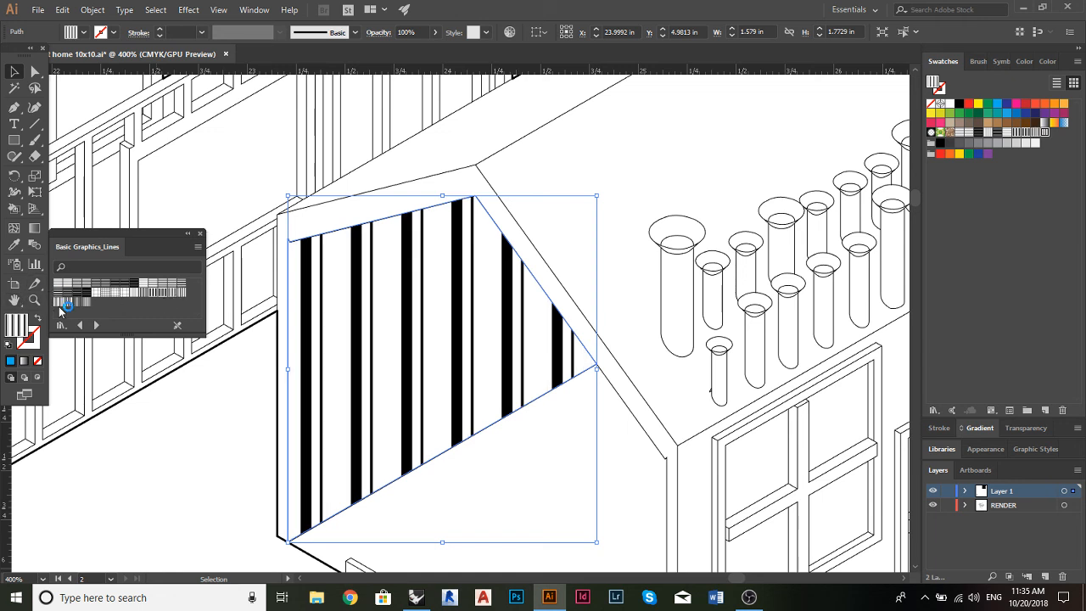
left_click(59, 303)
left_click(69, 303)
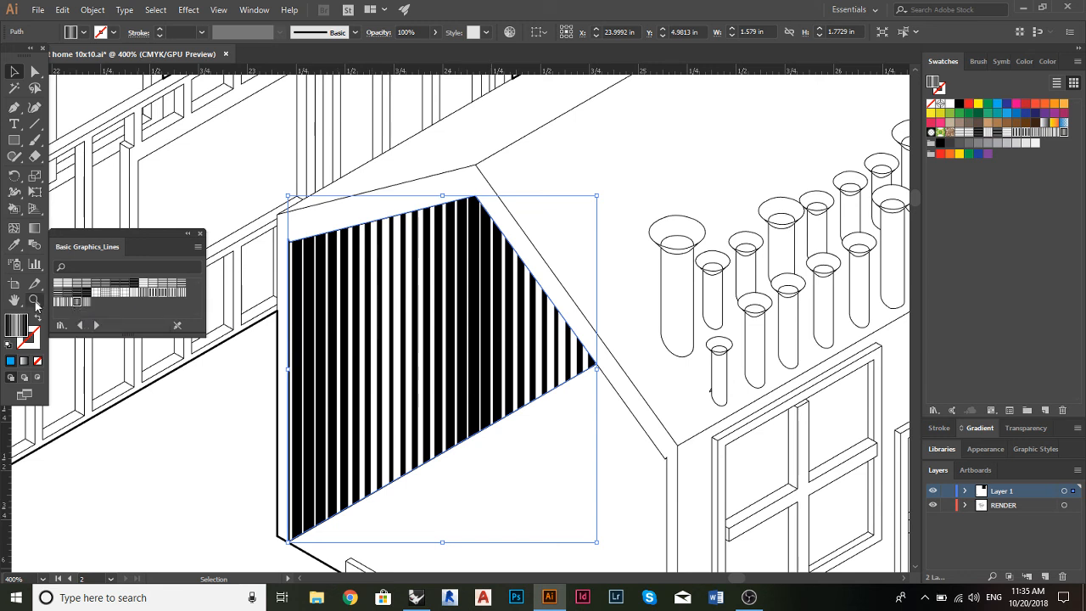
Delete the striped gable face from the kit-of-parts house
scroll(475, 331, "up", 2)
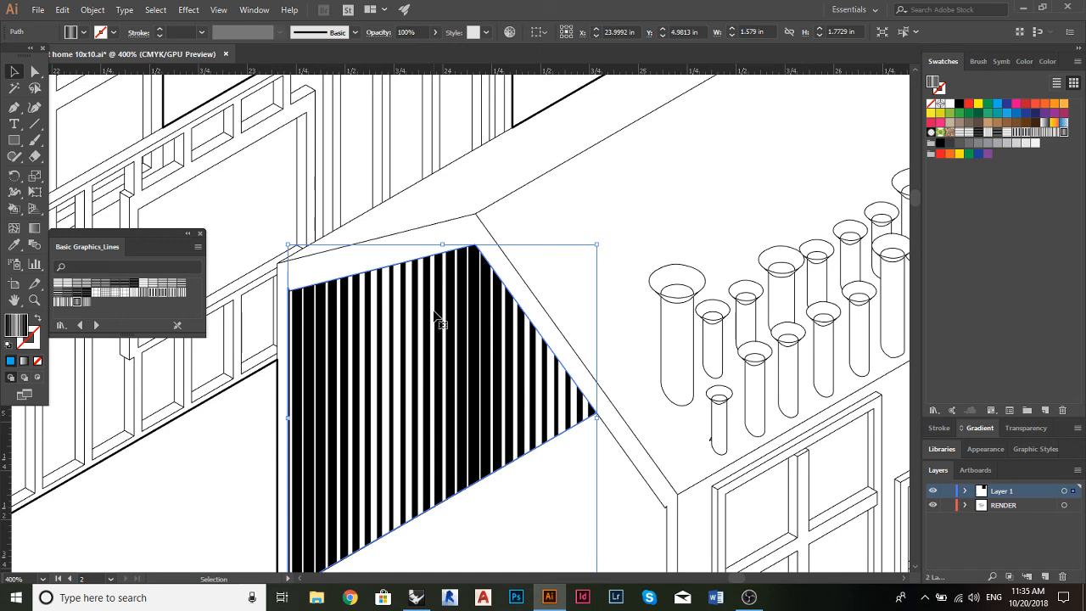
scroll(437, 318, "down", 5)
scroll(432, 317, "up", 3)
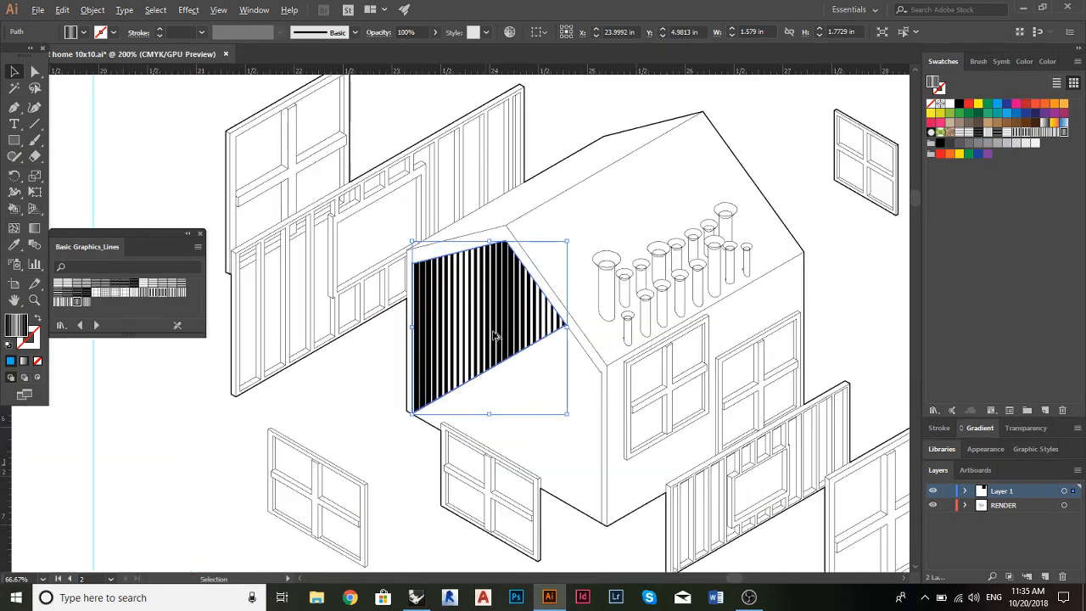
scroll(507, 318, "left", 2)
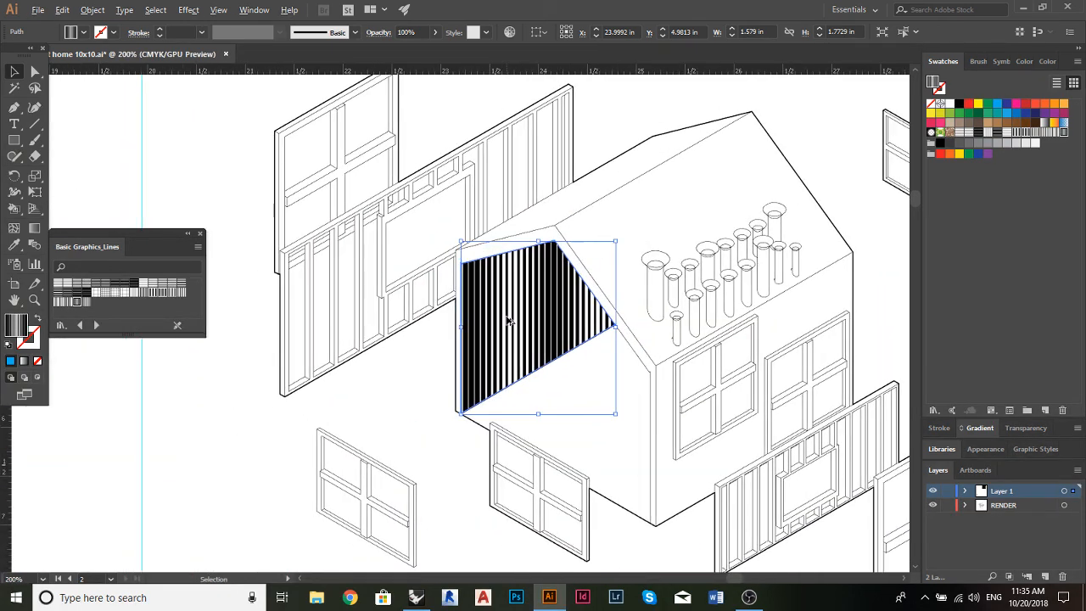
scroll(507, 319, "down", 3)
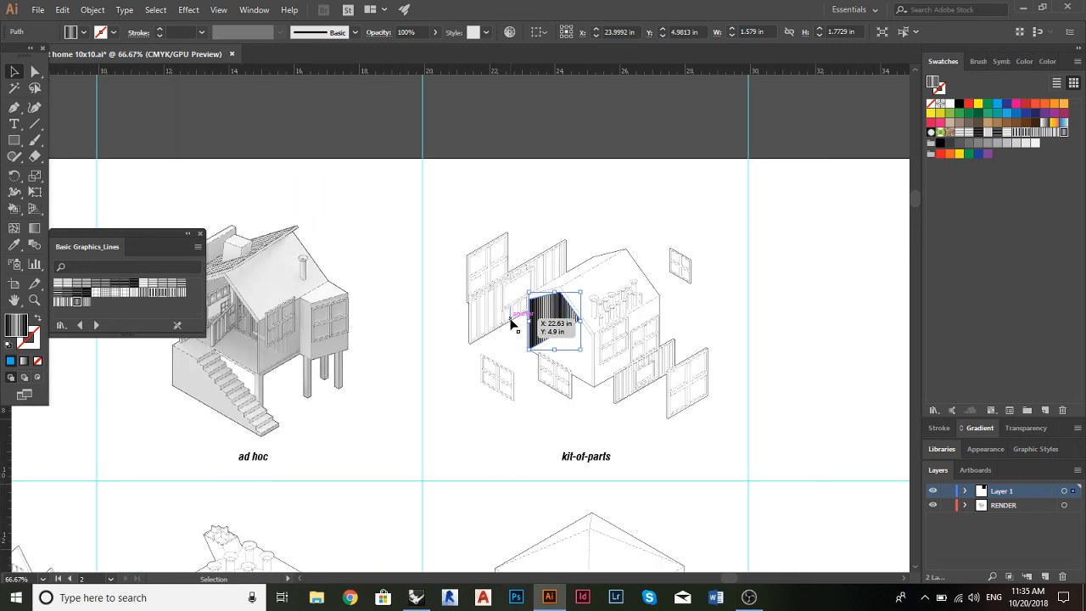
key("Delete")
Examine the shaded ad hoc house and compare it with the neighbouring DIY house linework
scroll(500, 326, "left", 6)
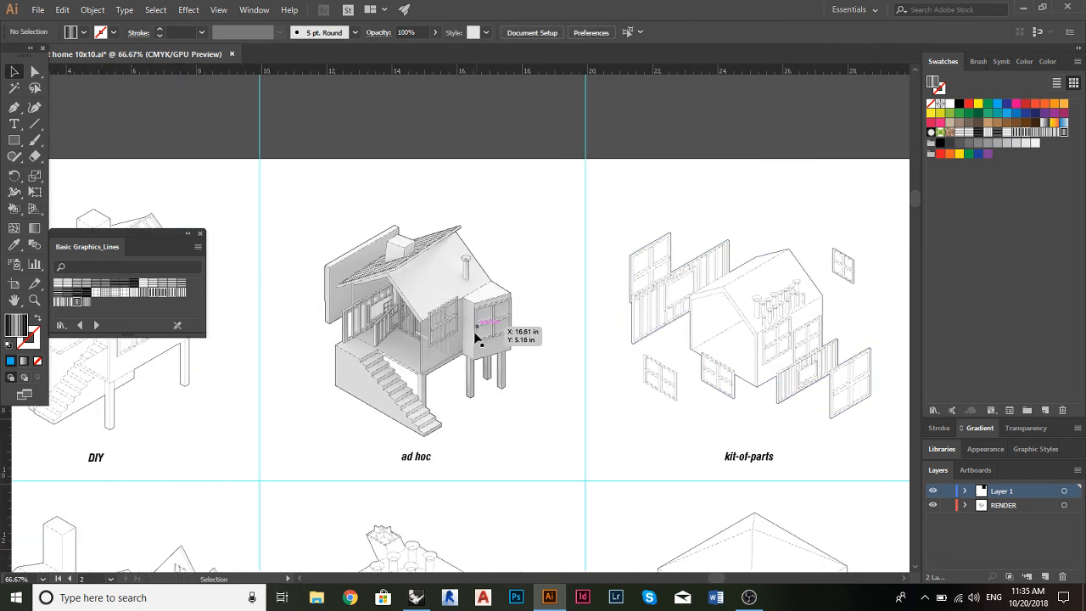
scroll(367, 342, "up", 1)
scroll(475, 324, "up", 2)
scroll(482, 321, "left", 2)
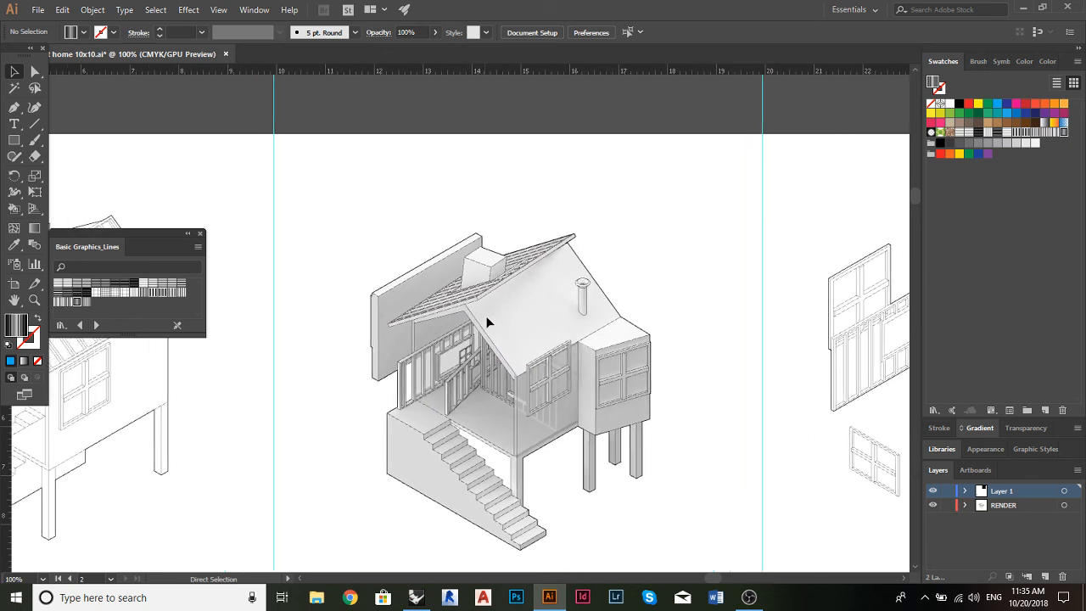
scroll(488, 323, "down", 2)
scroll(487, 324, "left", 2)
scroll(487, 325, "down", 1)
scroll(488, 326, "left", 2)
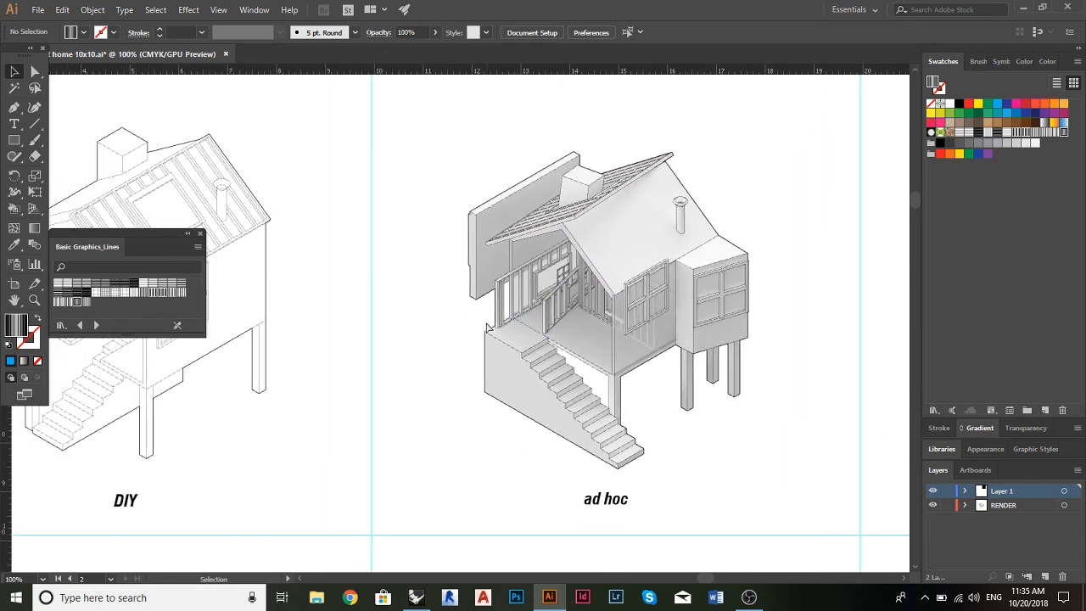
scroll(488, 327, "left", 2)
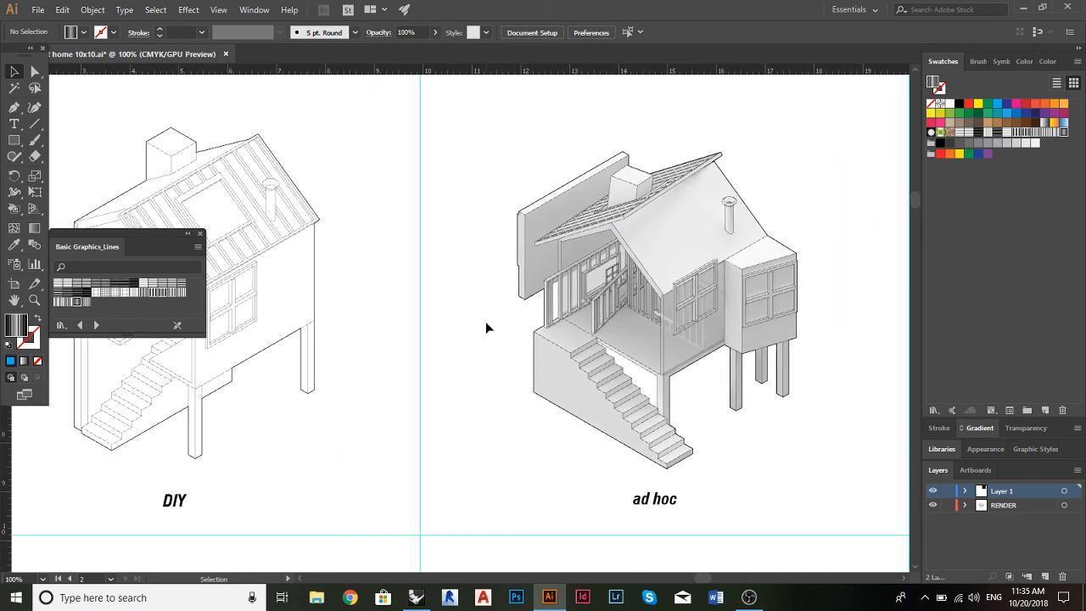